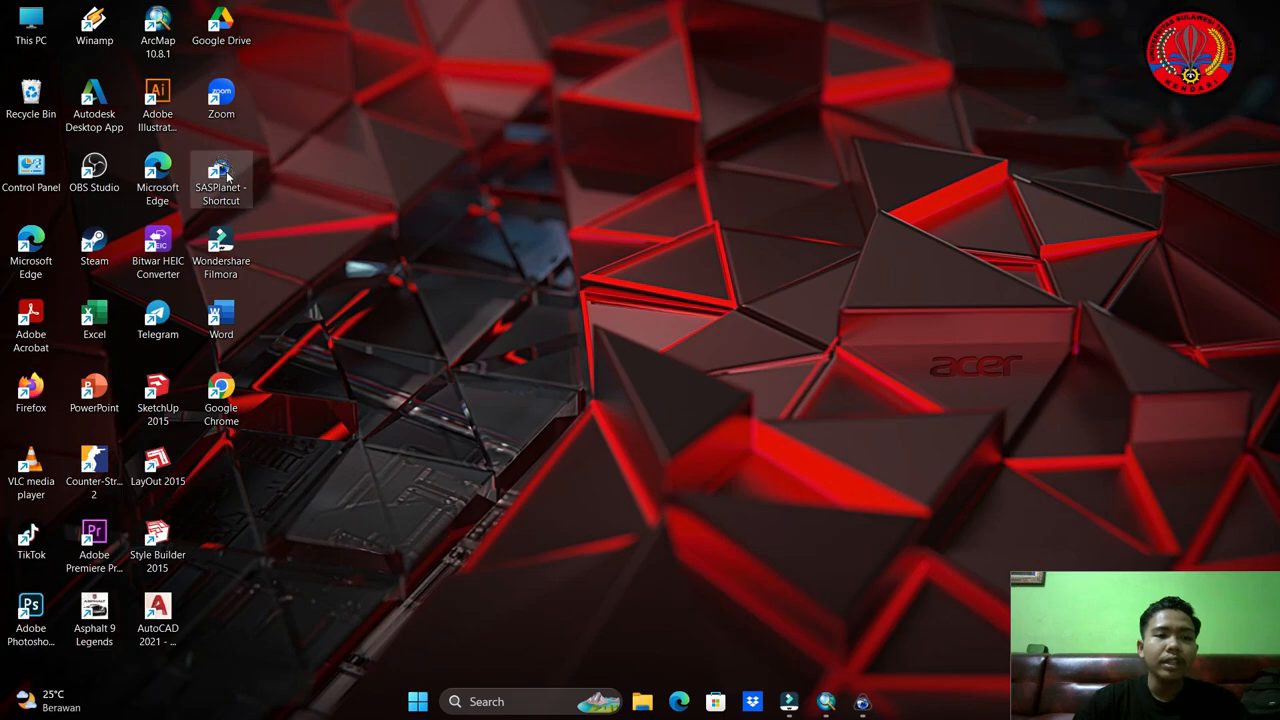
# Switch to SAS.Planet and select a rectangular area around the campus, from the large blue-roofed building to south of the east-west road.
pyautogui.click(862, 703)
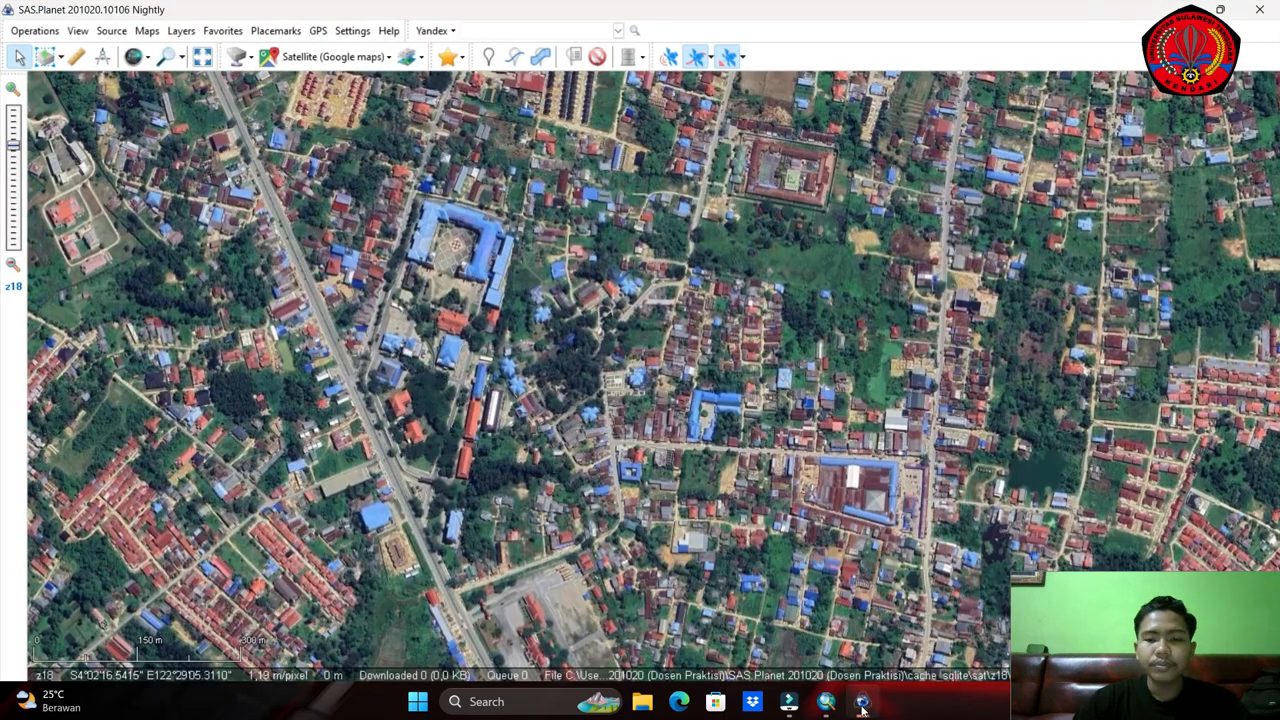
pyautogui.moveTo(779, 411); pyautogui.dragTo(681, 323)
pyautogui.moveTo(607, 277); pyautogui.dragTo(653, 354)
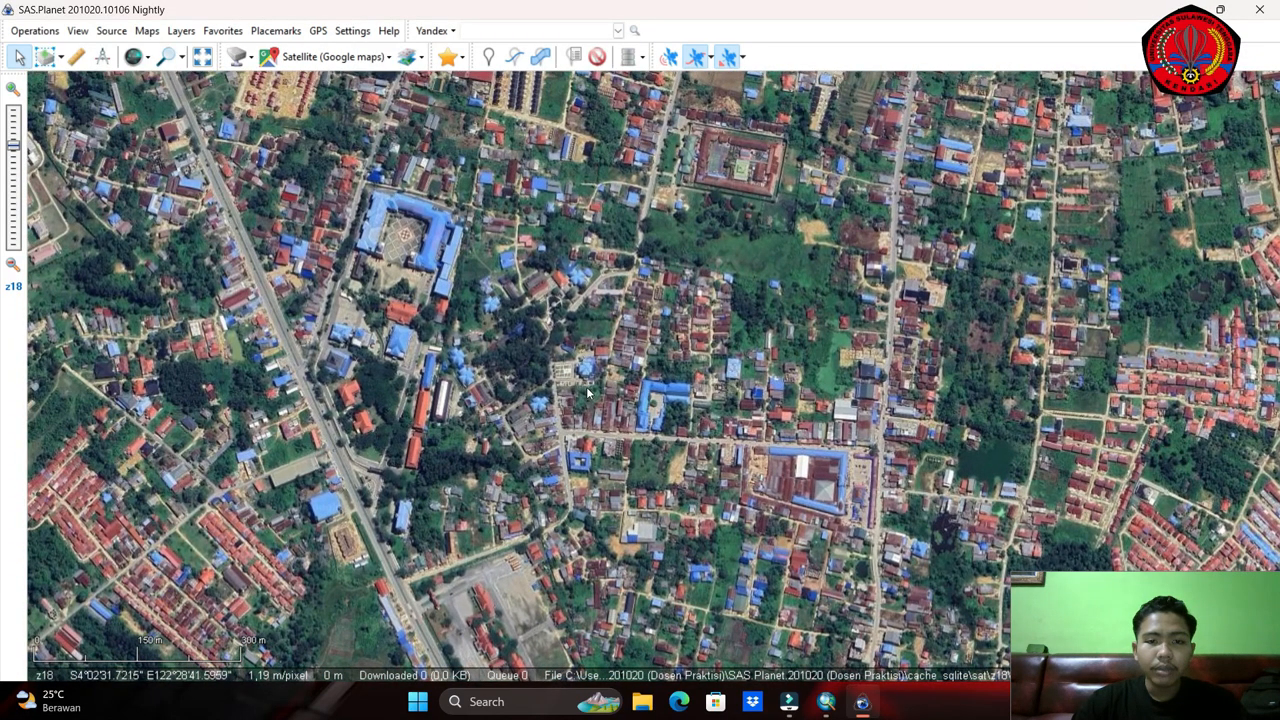
pyautogui.scroll(-1, 589, 381)
pyautogui.scroll(2, 589, 381)
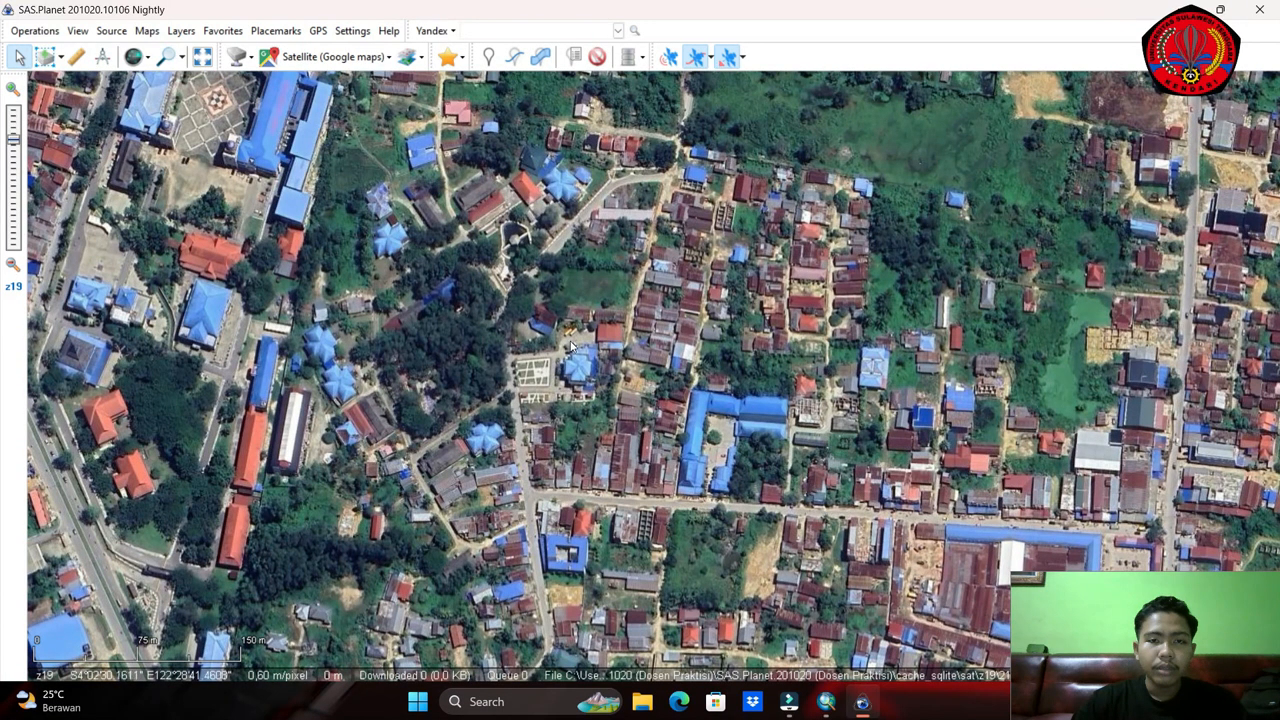
pyautogui.scroll(-1, 517, 382)
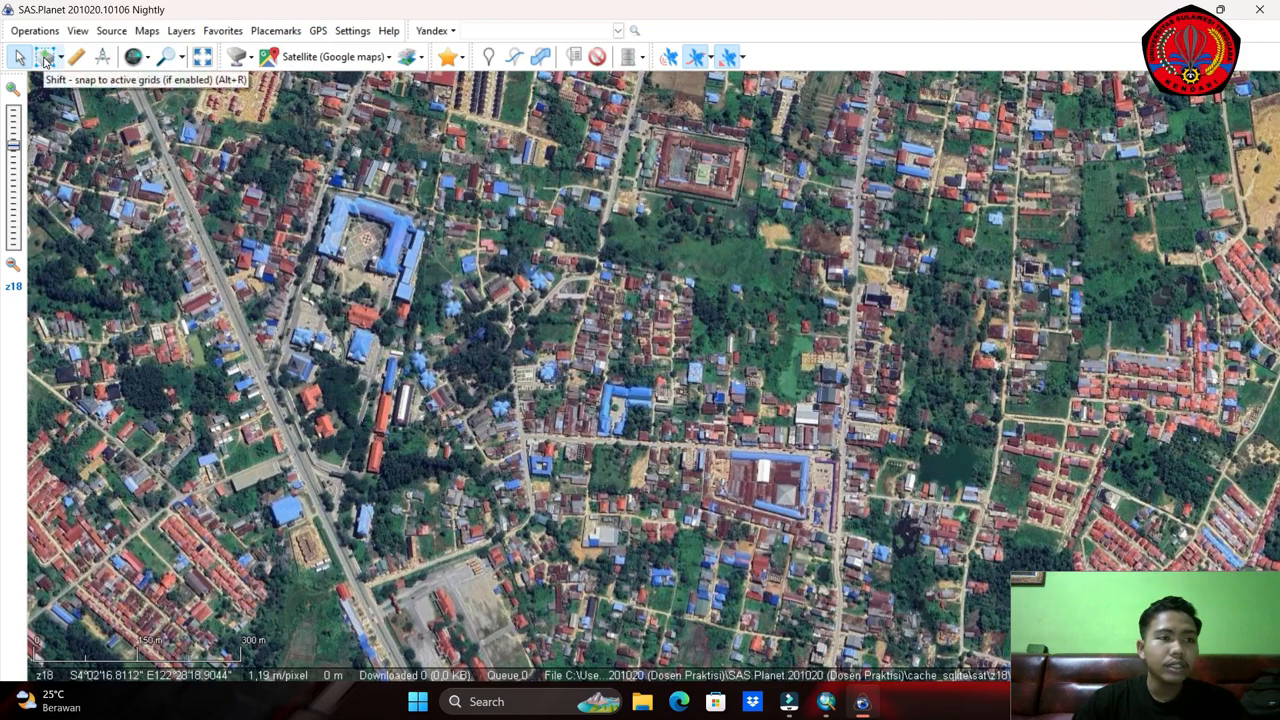
pyautogui.click(45, 58)
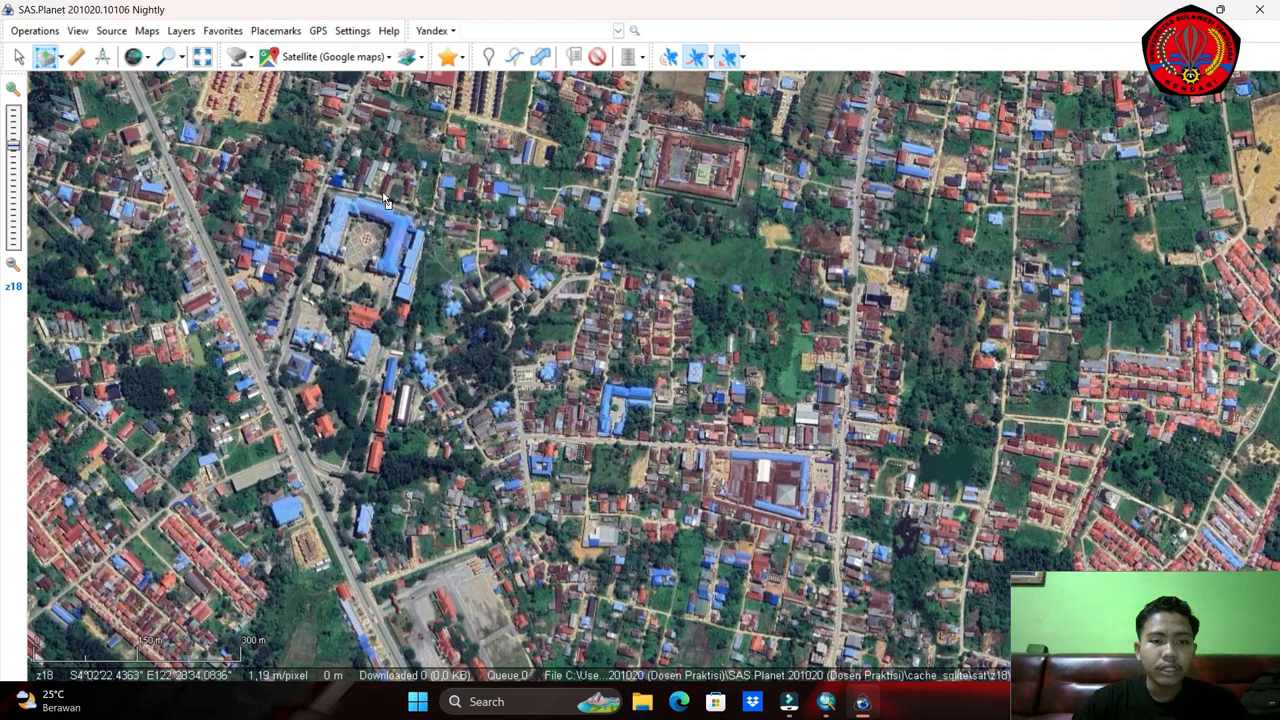
pyautogui.moveTo(380, 191); pyautogui.dragTo(647, 527)
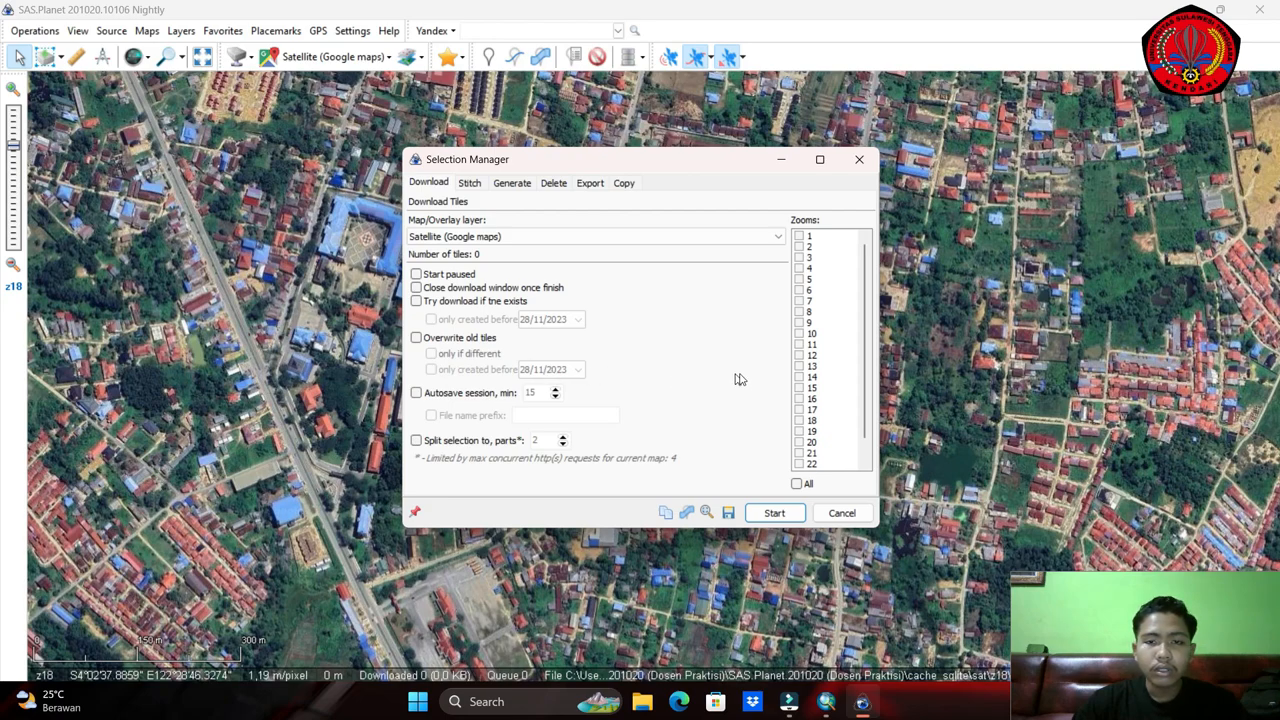
# Mark zoom 20 for the tile download and choose ECW (Enhanced Compression Wavelet) as the stitched image's output format.
pyautogui.scroll(-2, 821, 348)
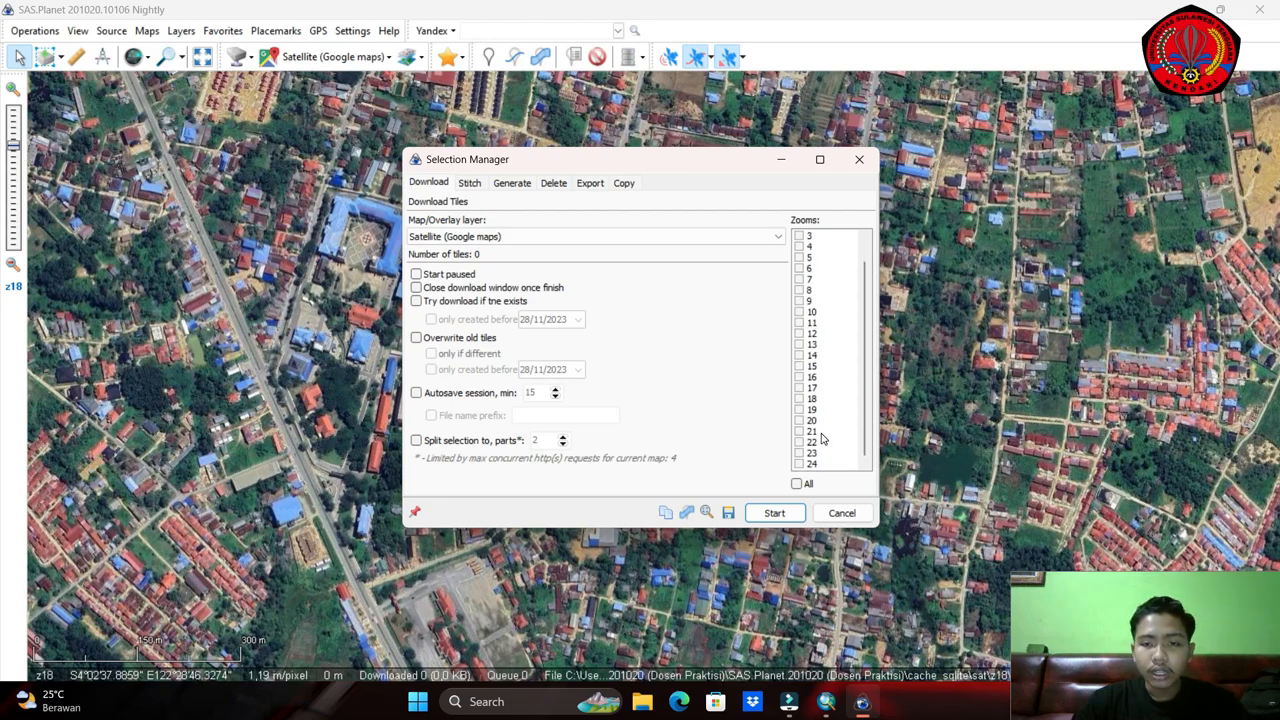
pyautogui.click(799, 421)
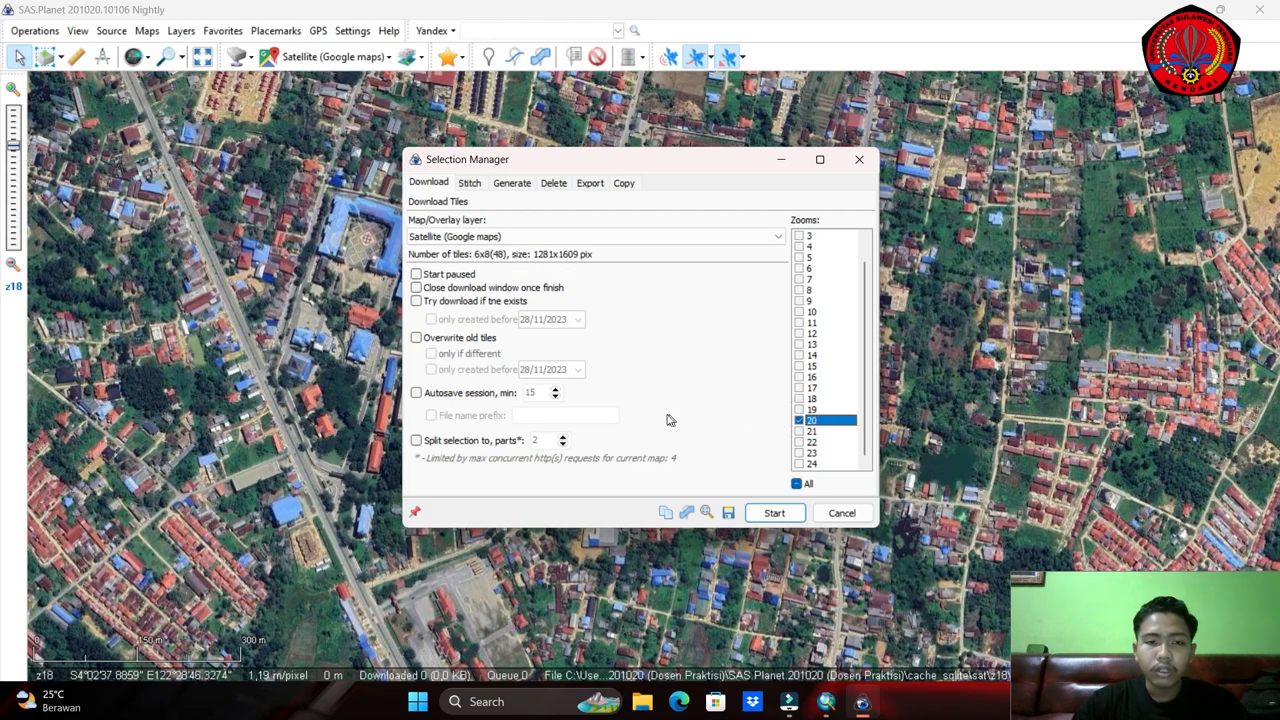
pyautogui.click(470, 184)
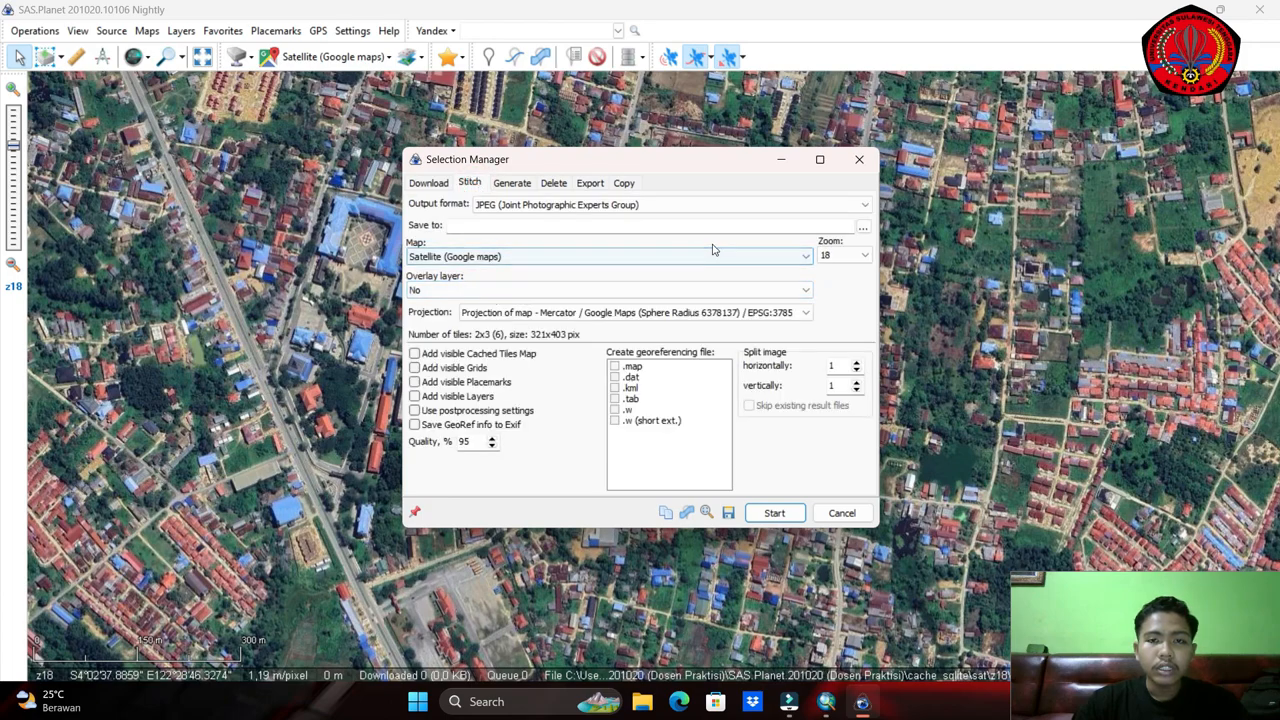
pyautogui.click(808, 207)
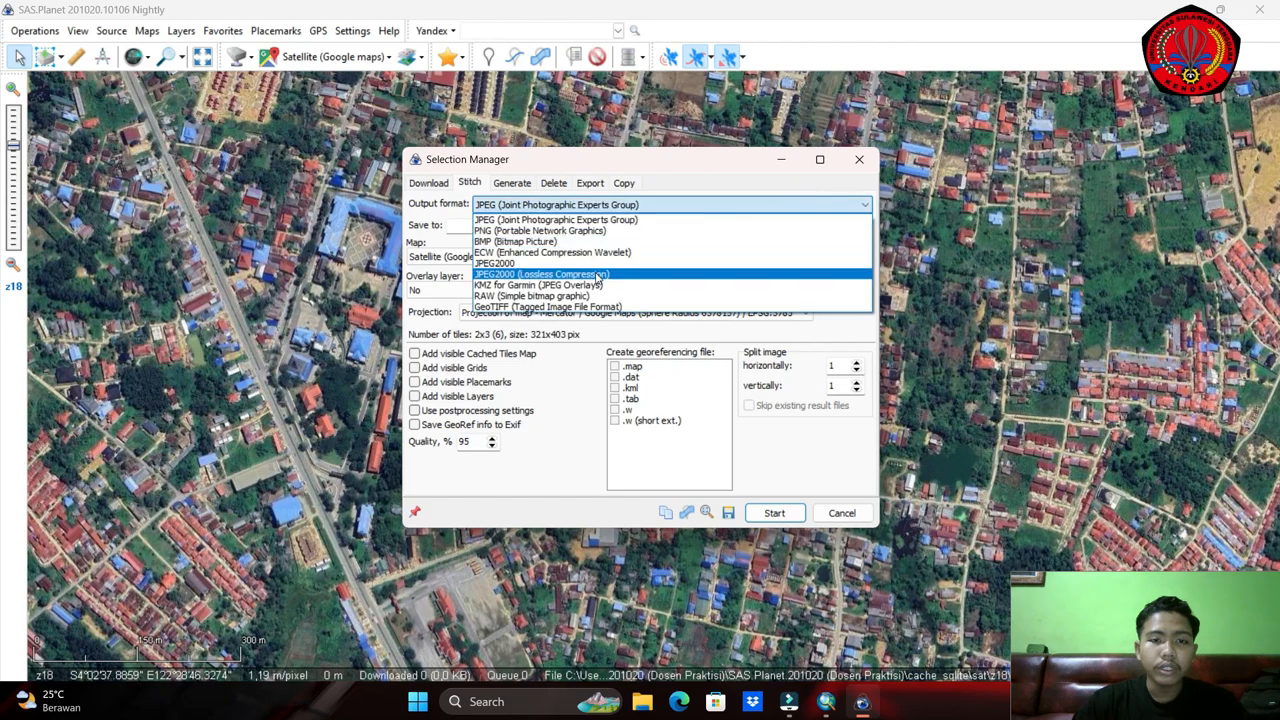
pyautogui.click(547, 255)
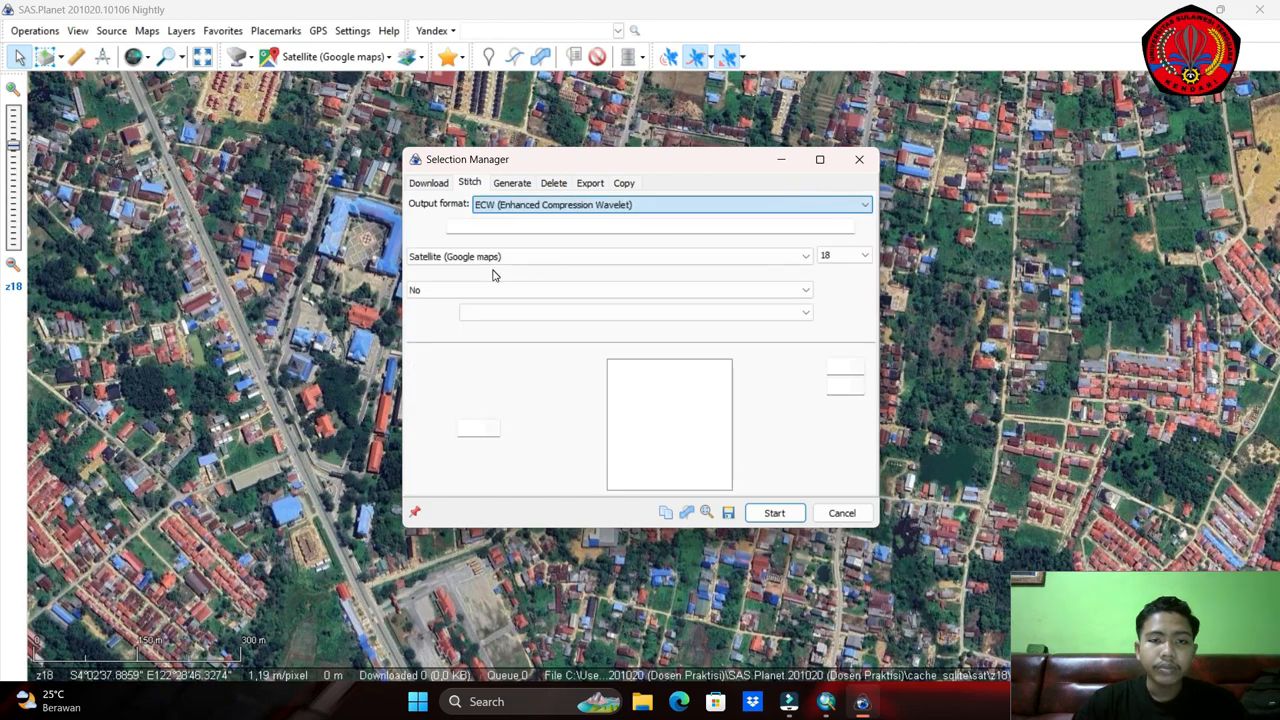
# Set the stitched image to save as Citra_kampus in D:\Bahan Praktek\PETA SURVEI BELAJAR.
pyautogui.click(863, 228)
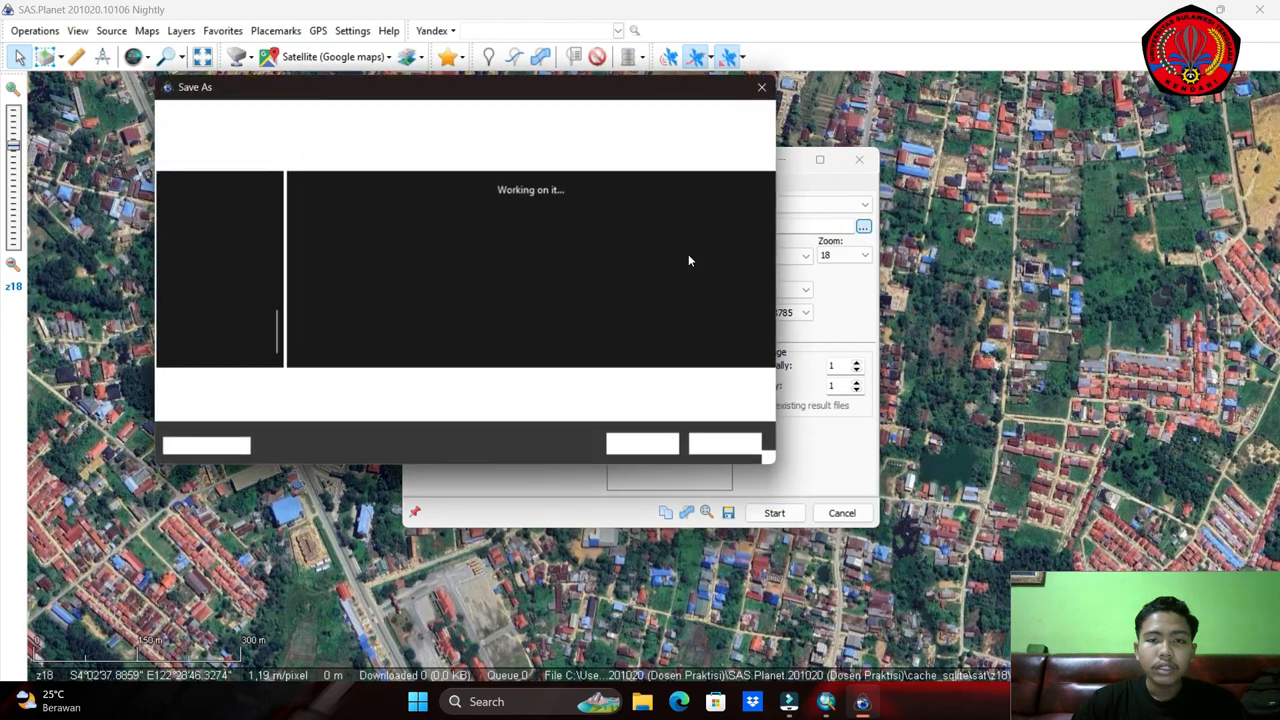
pyautogui.click(240, 240)
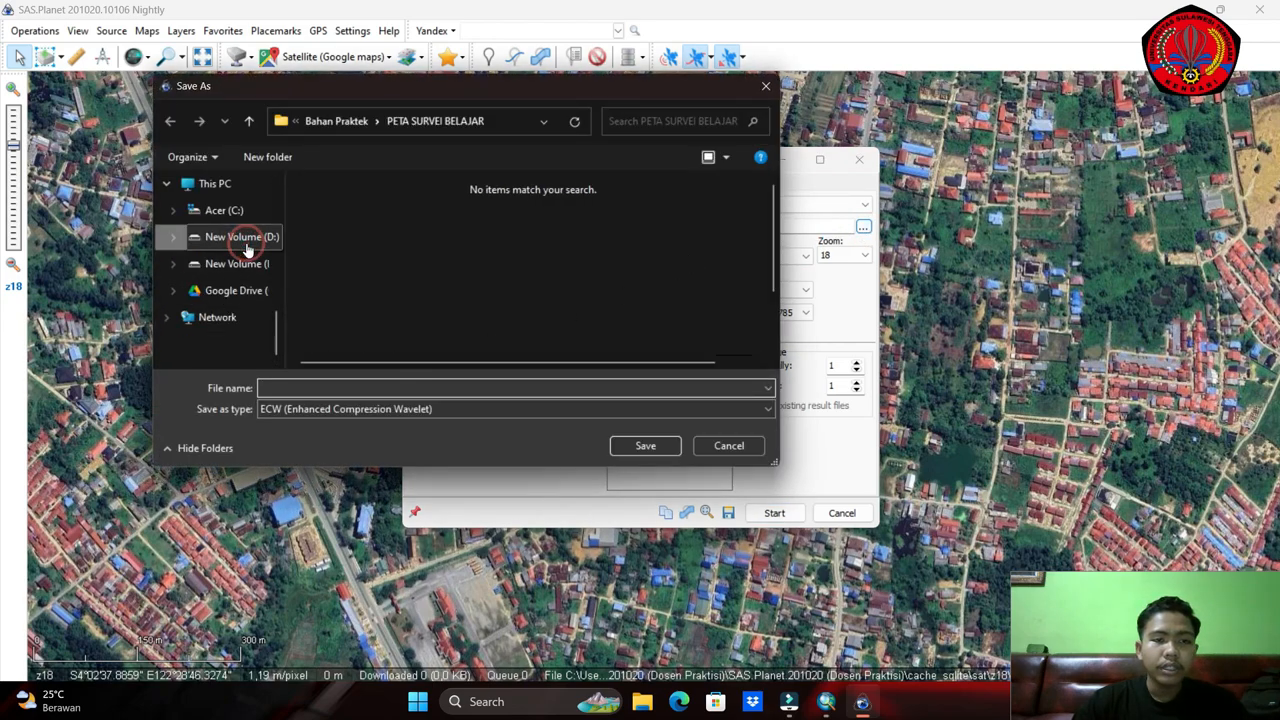
pyautogui.scroll(-1, 407, 280)
pyautogui.doubleClick(383, 242)
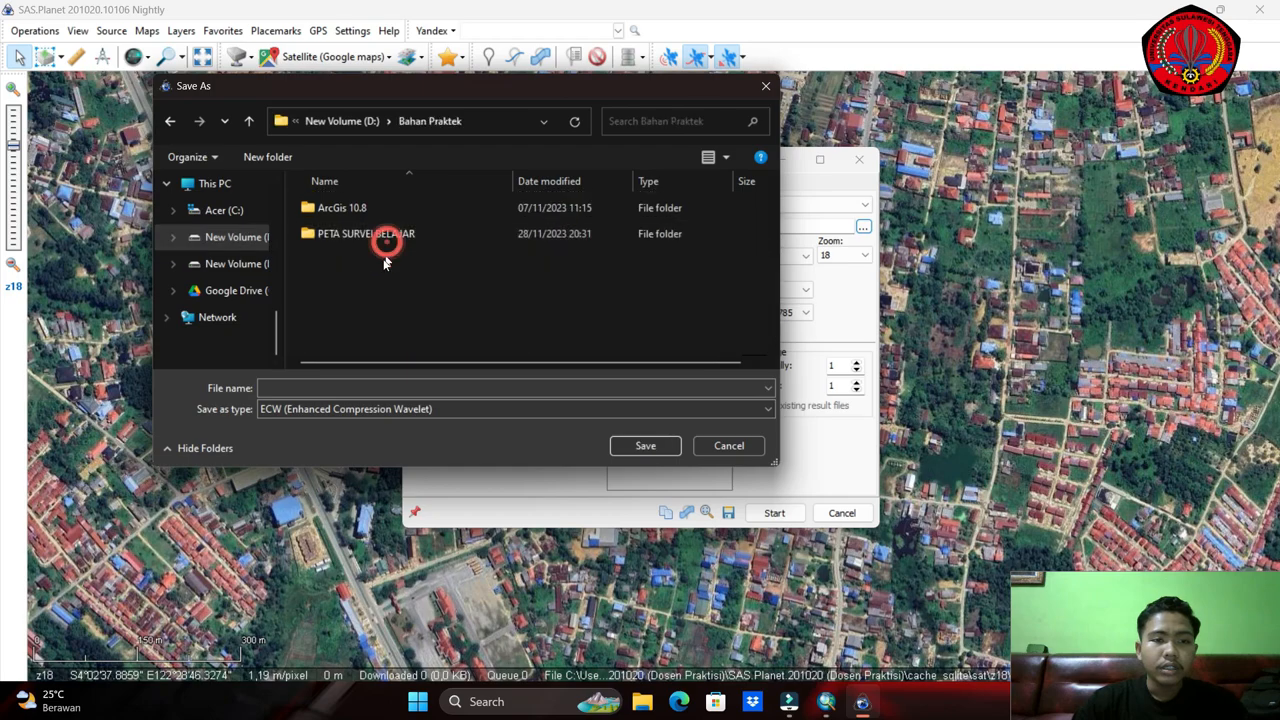
pyautogui.click(381, 240)
pyautogui.doubleClick(381, 239)
pyautogui.click(331, 387)
pyautogui.write('Citra_kampus')
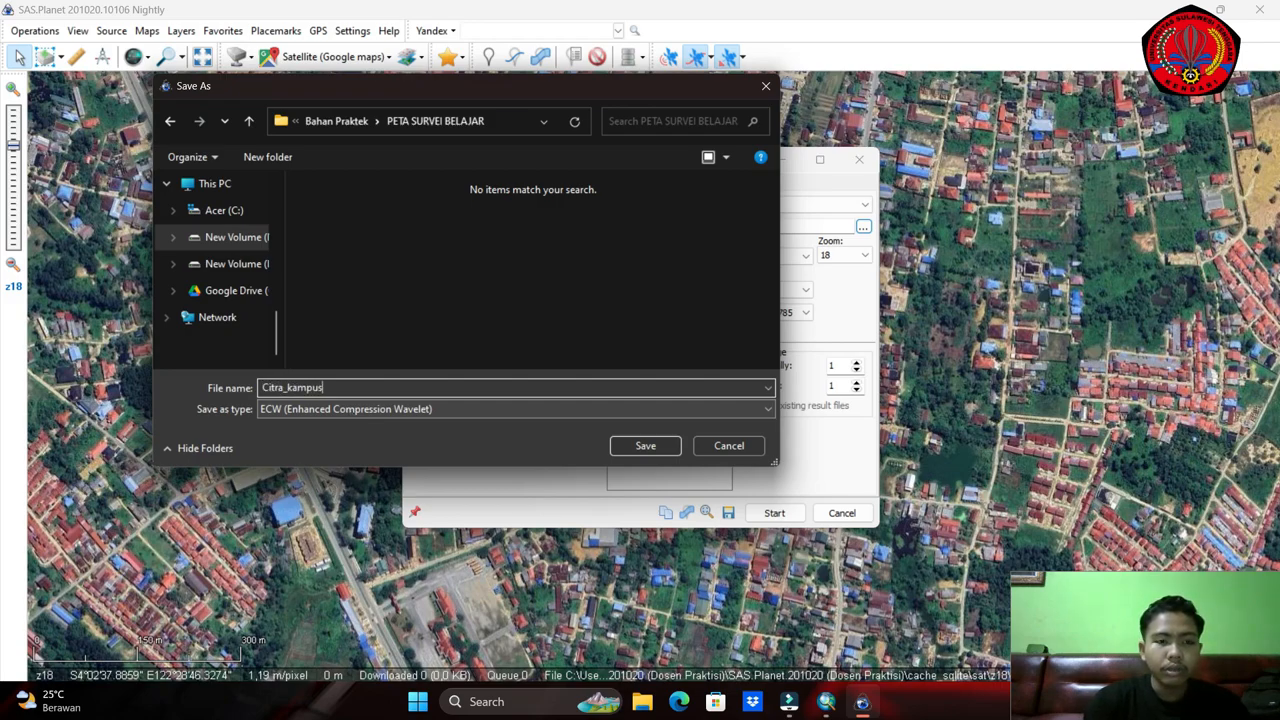
pyautogui.click(645, 446)
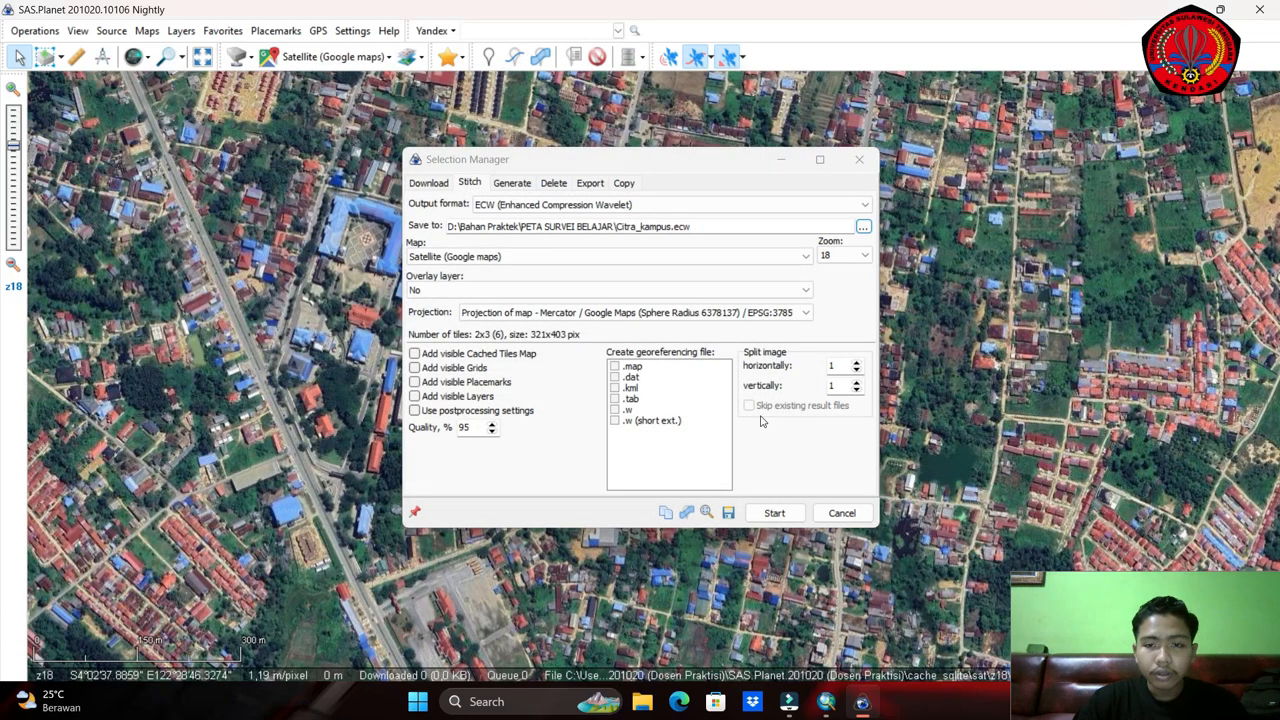
# Stitch the selected Google satellite imagery at 100% quality and zoom 20, with a .tab georeferencing file.
pyautogui.click(491, 424)
pyautogui.click(491, 424)
pyautogui.click(491, 424)
pyautogui.click(491, 424)
pyautogui.click(491, 424)
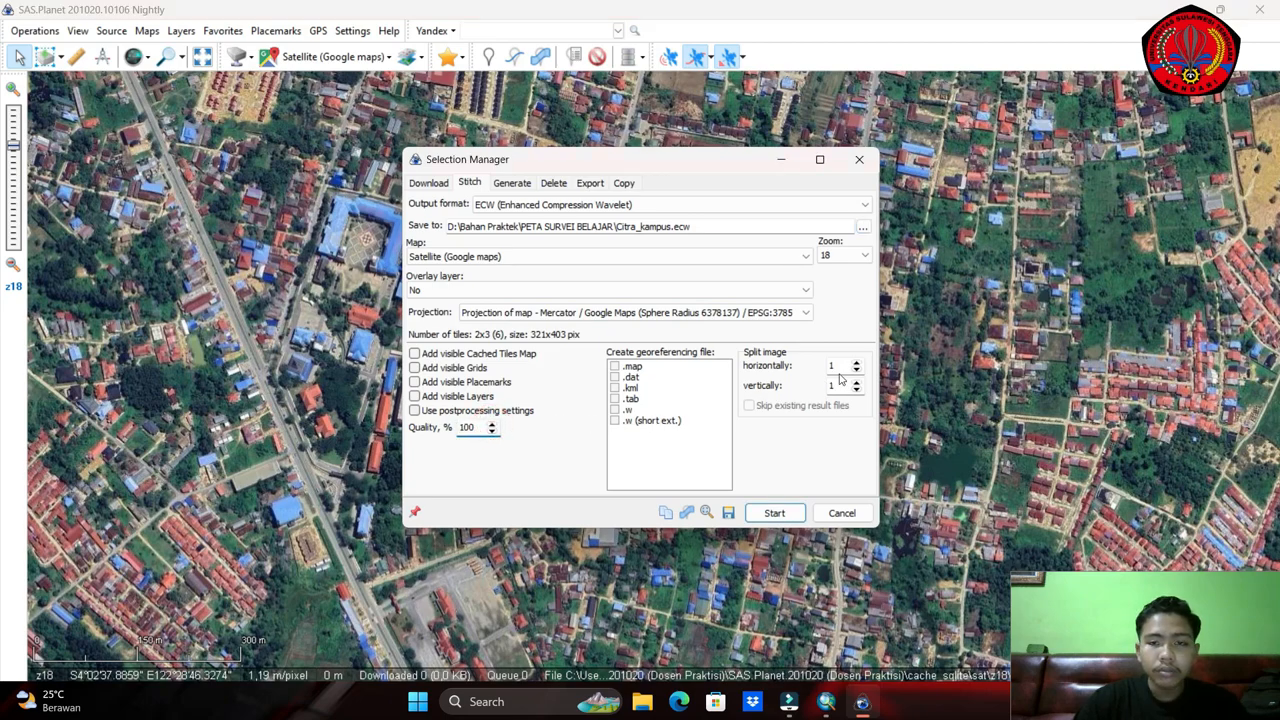
pyautogui.click(858, 256)
pyautogui.click(833, 303)
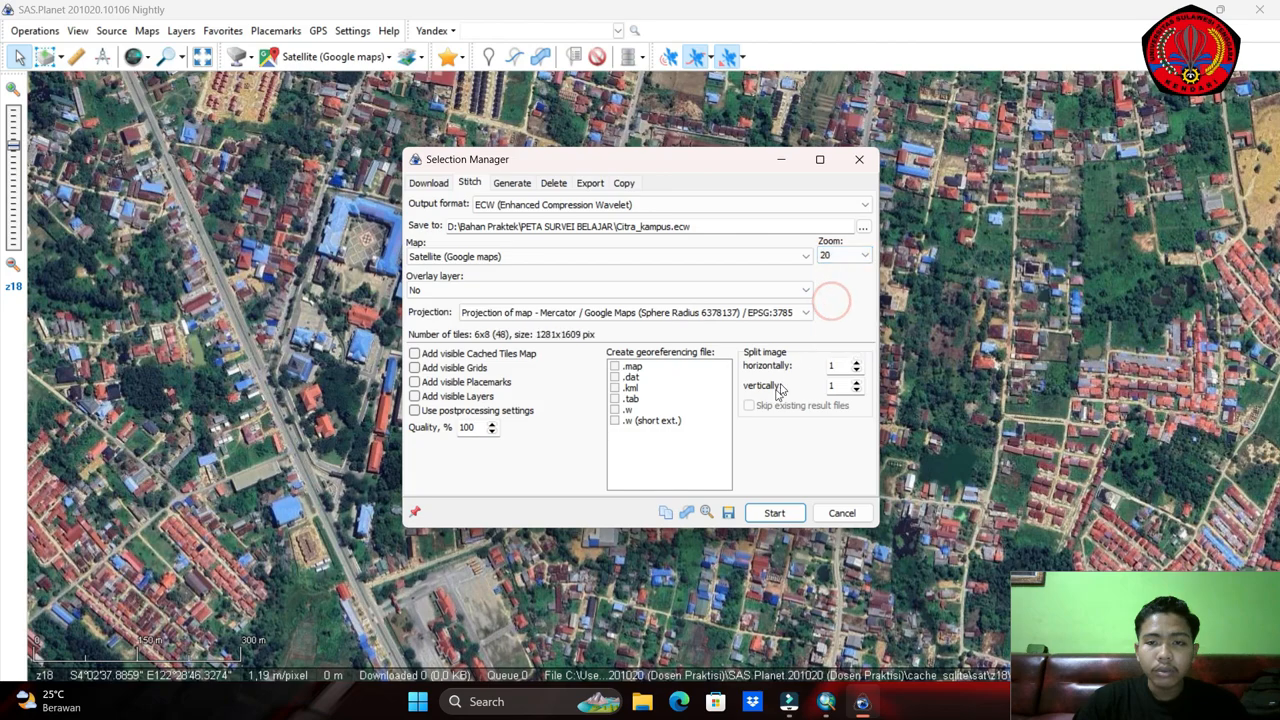
pyautogui.click(615, 399)
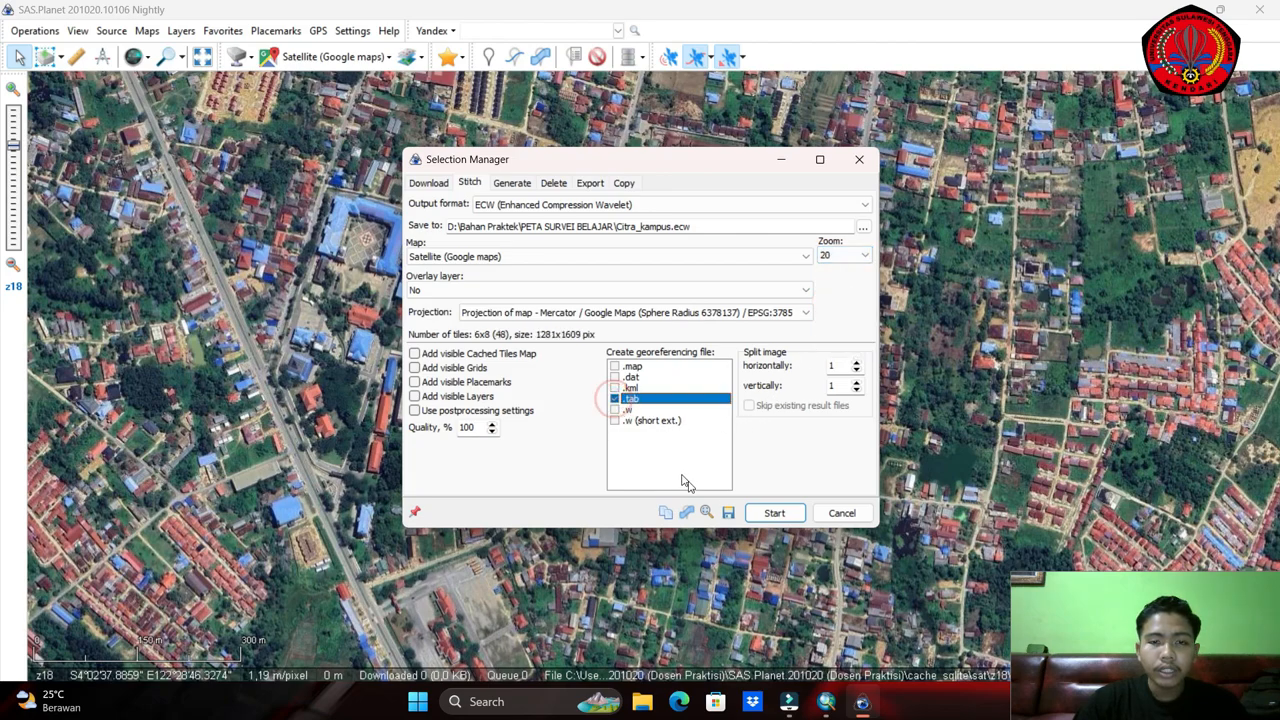
pyautogui.click(772, 514)
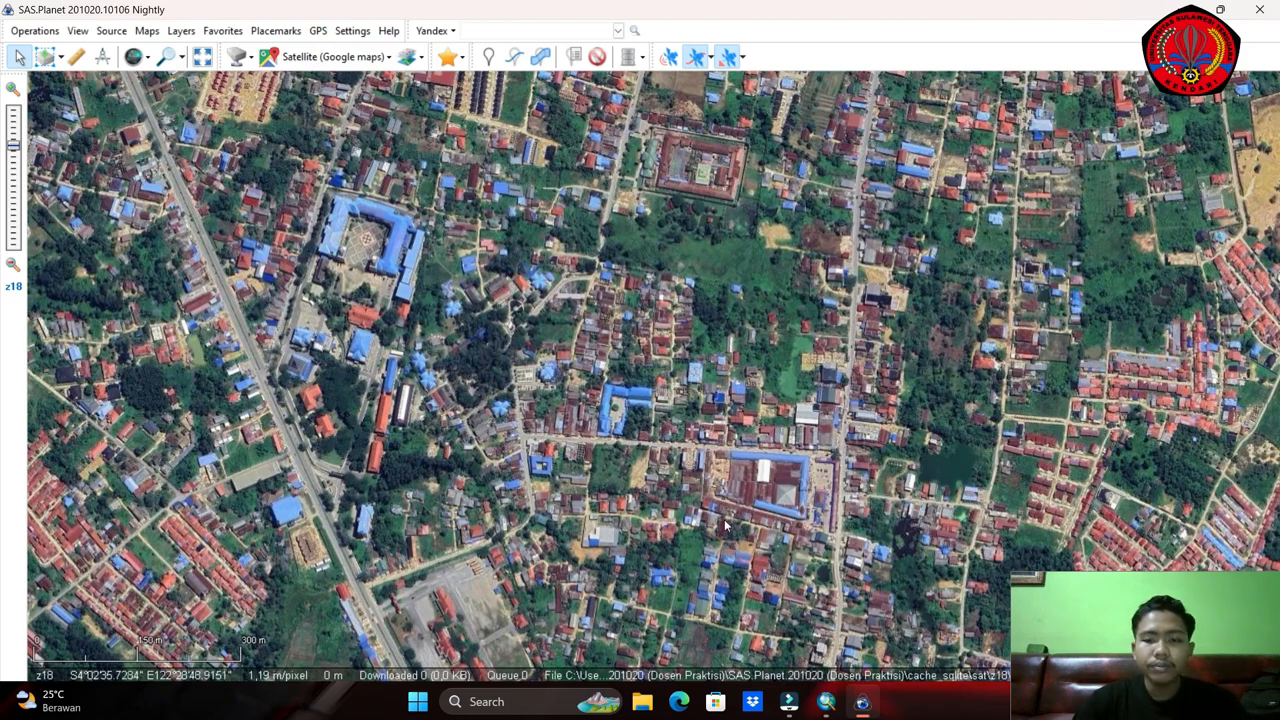
# Switch to ArcMap and open the properties of the Layers data frame.
pyautogui.click(859, 700)
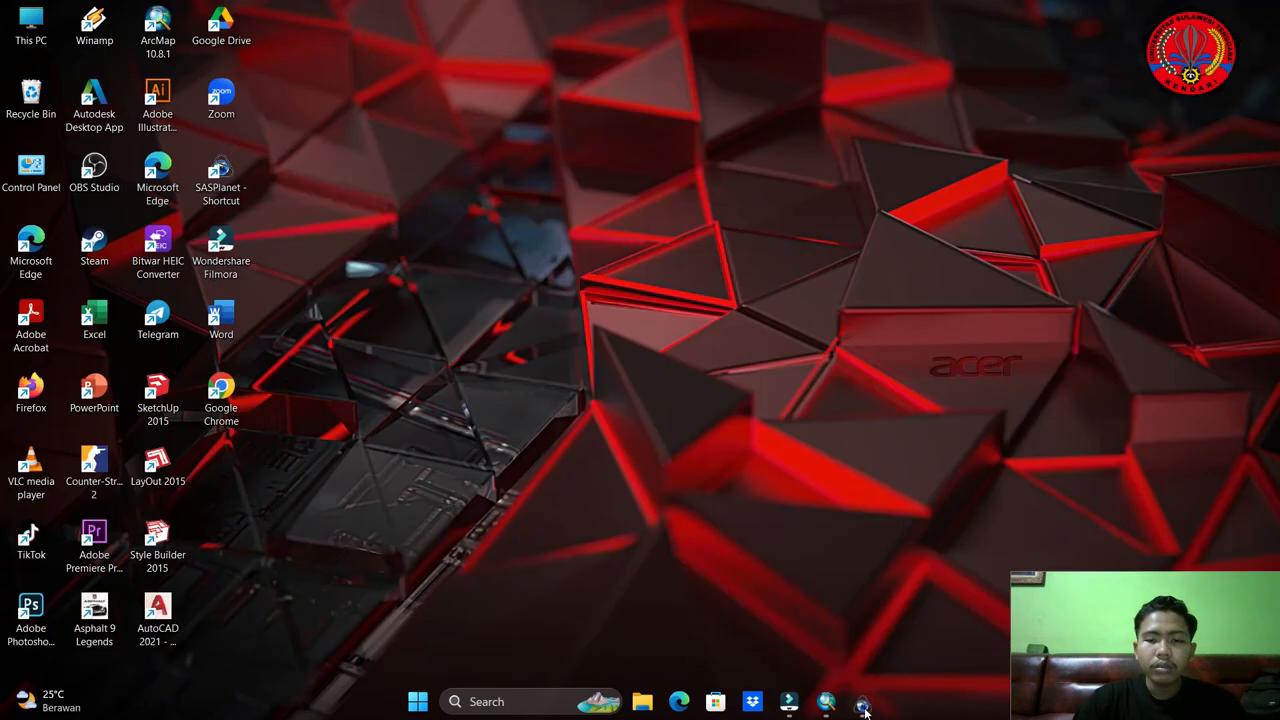
pyautogui.click(826, 705)
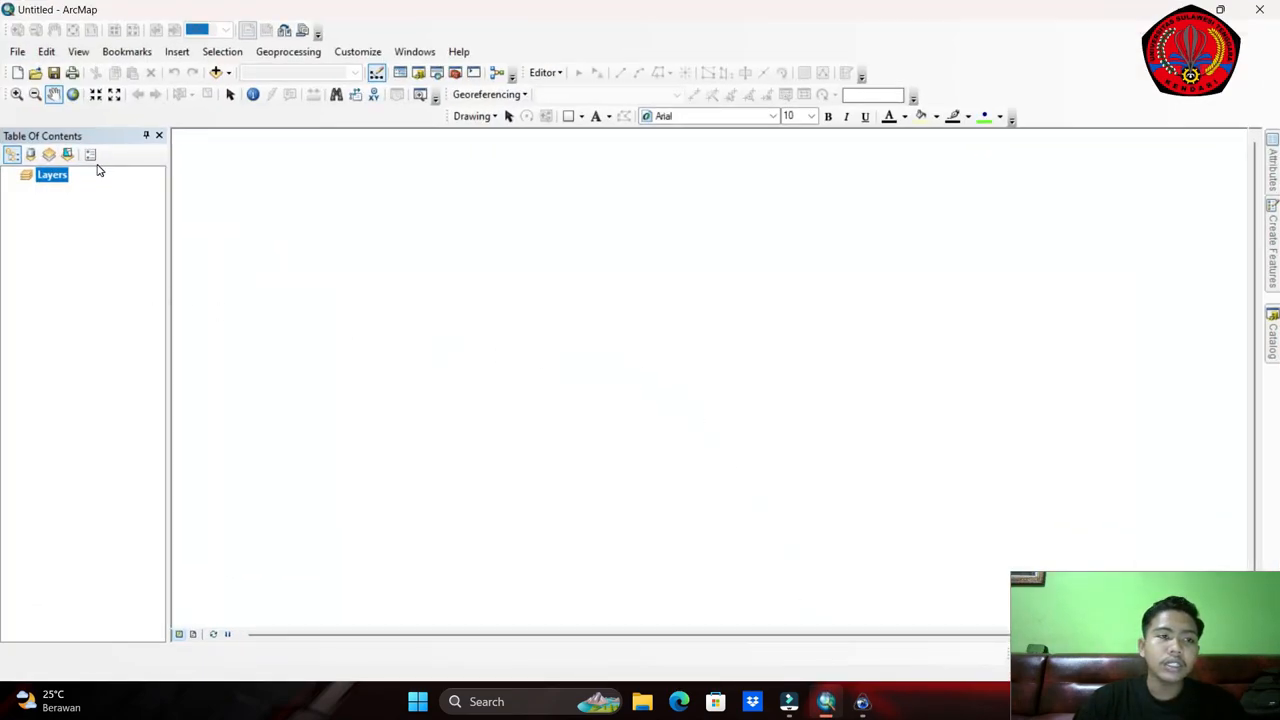
pyautogui.rightClick(56, 181)
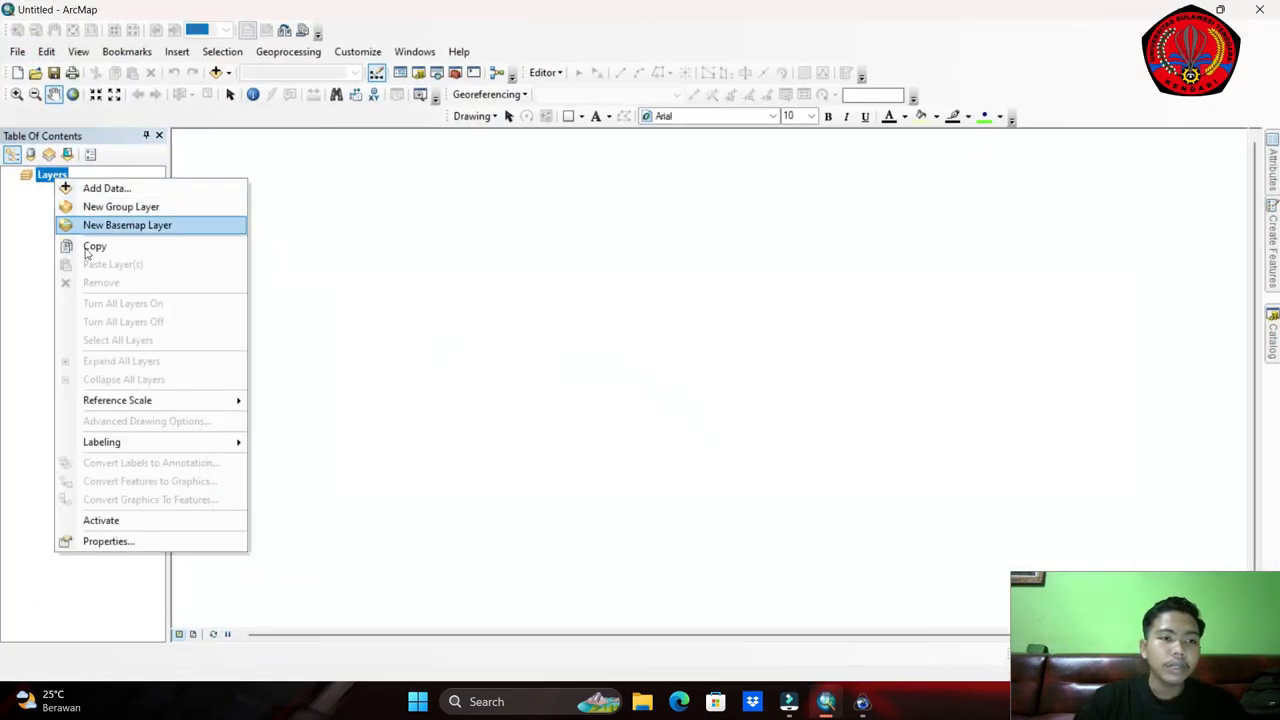
pyautogui.click(126, 536)
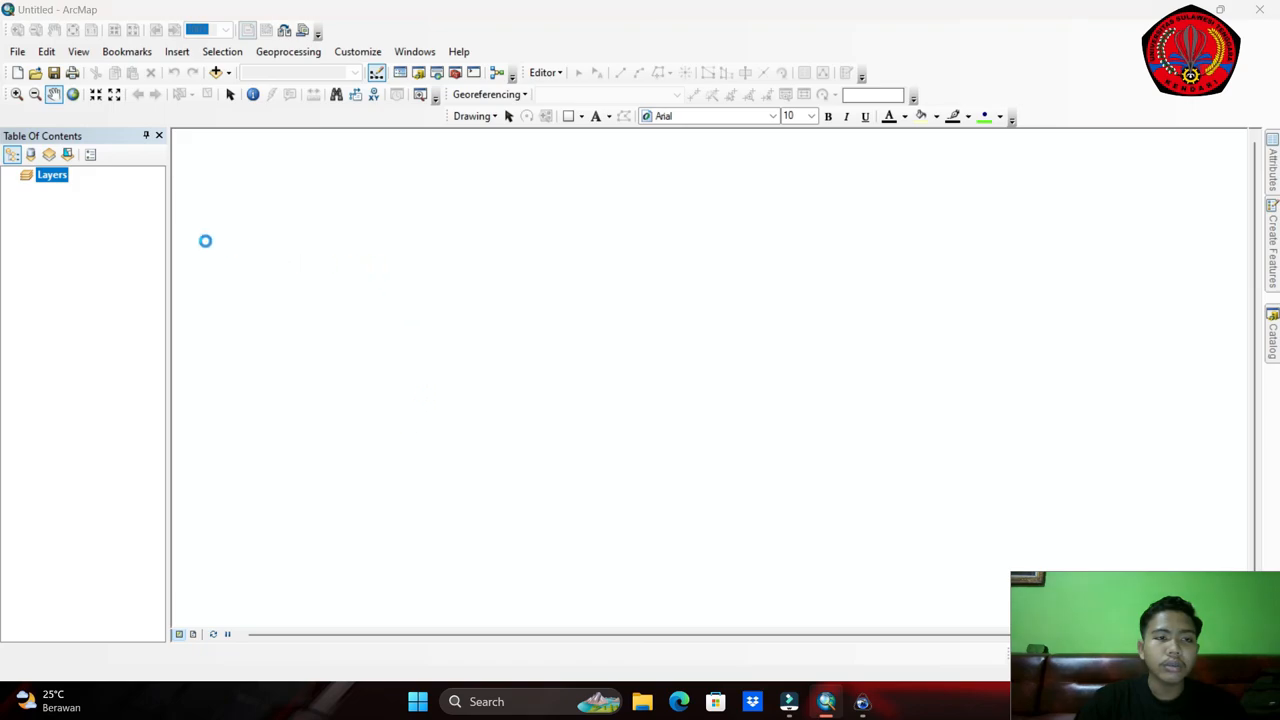
# Set the data frame's projected coordinate system to WGS 1984 UTM Zone 51S.
pyautogui.doubleClick(594, 223)
pyautogui.scroll(-2, 575, 293)
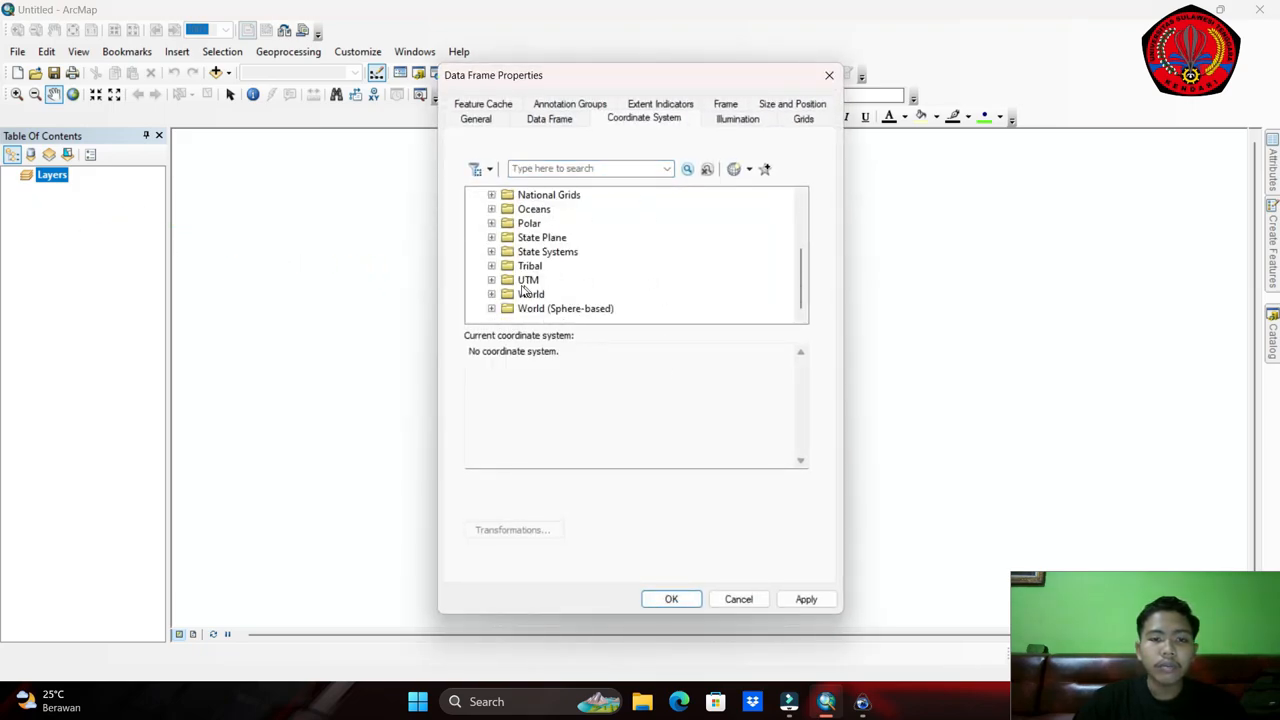
pyautogui.doubleClick(526, 281)
pyautogui.scroll(-2, 545, 283)
pyautogui.doubleClick(555, 281)
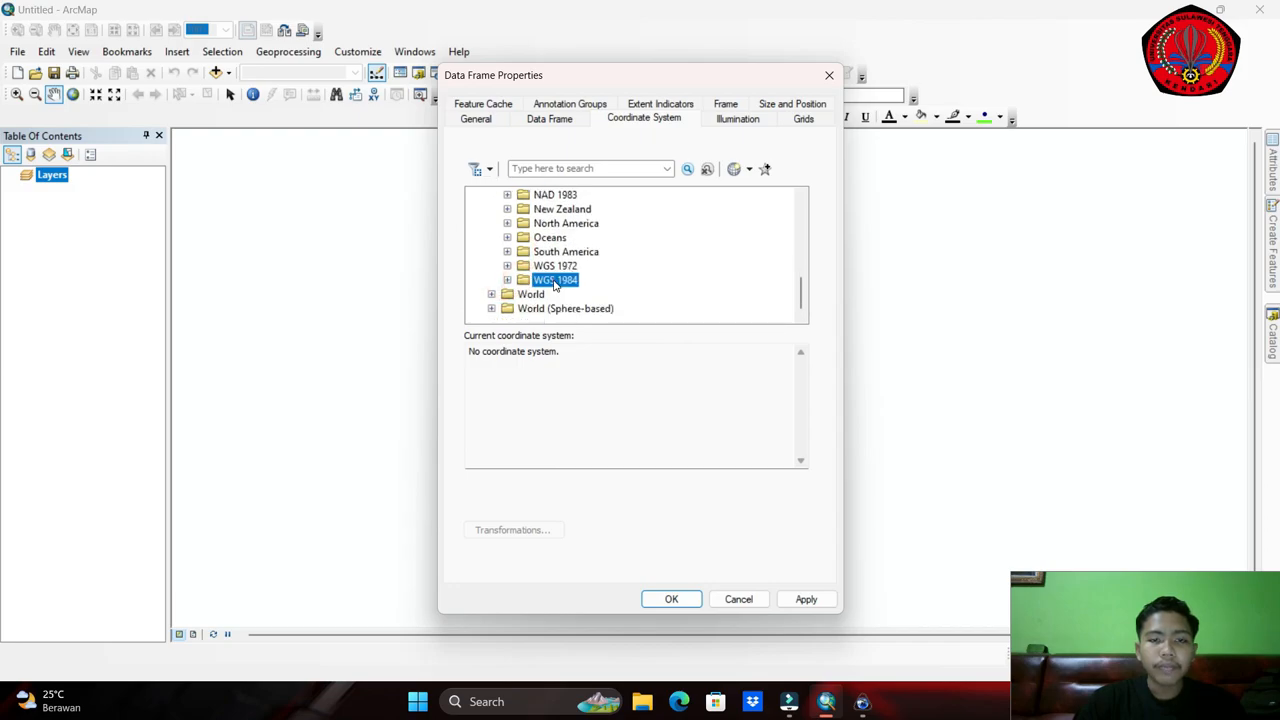
pyautogui.doubleClick(562, 308)
pyautogui.scroll(-7, 607, 287)
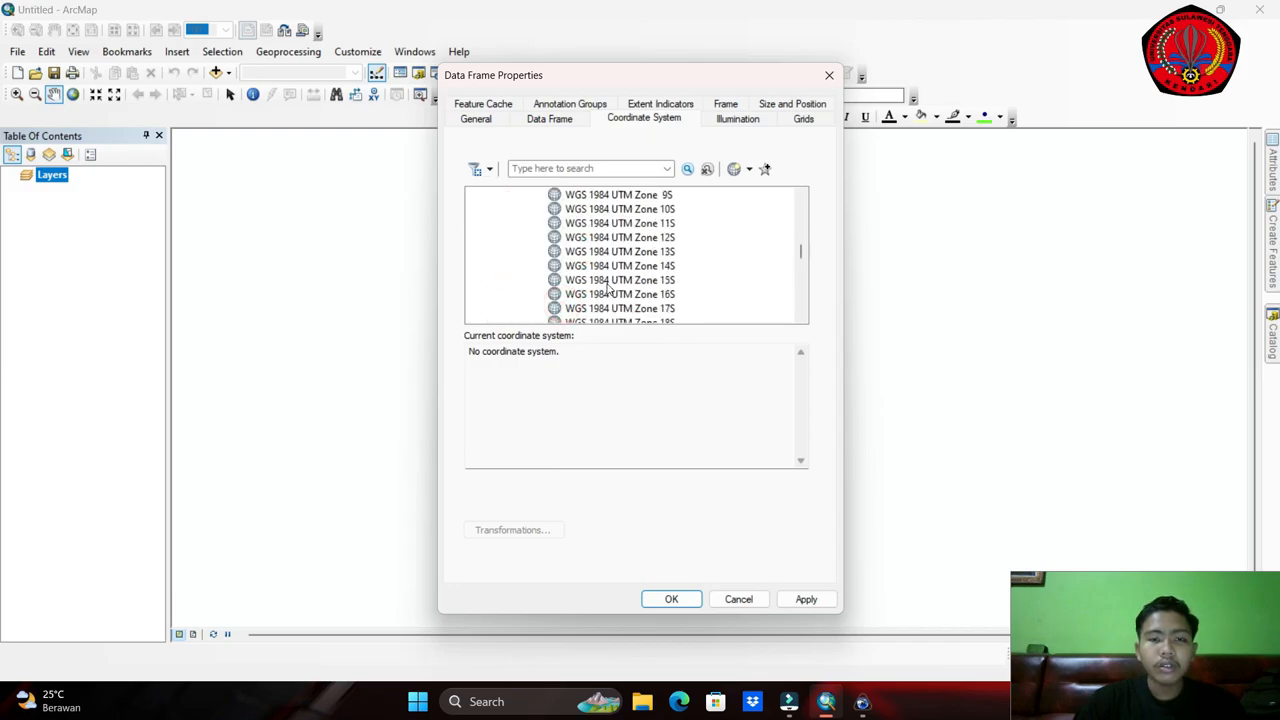
pyautogui.scroll(-7, 610, 287)
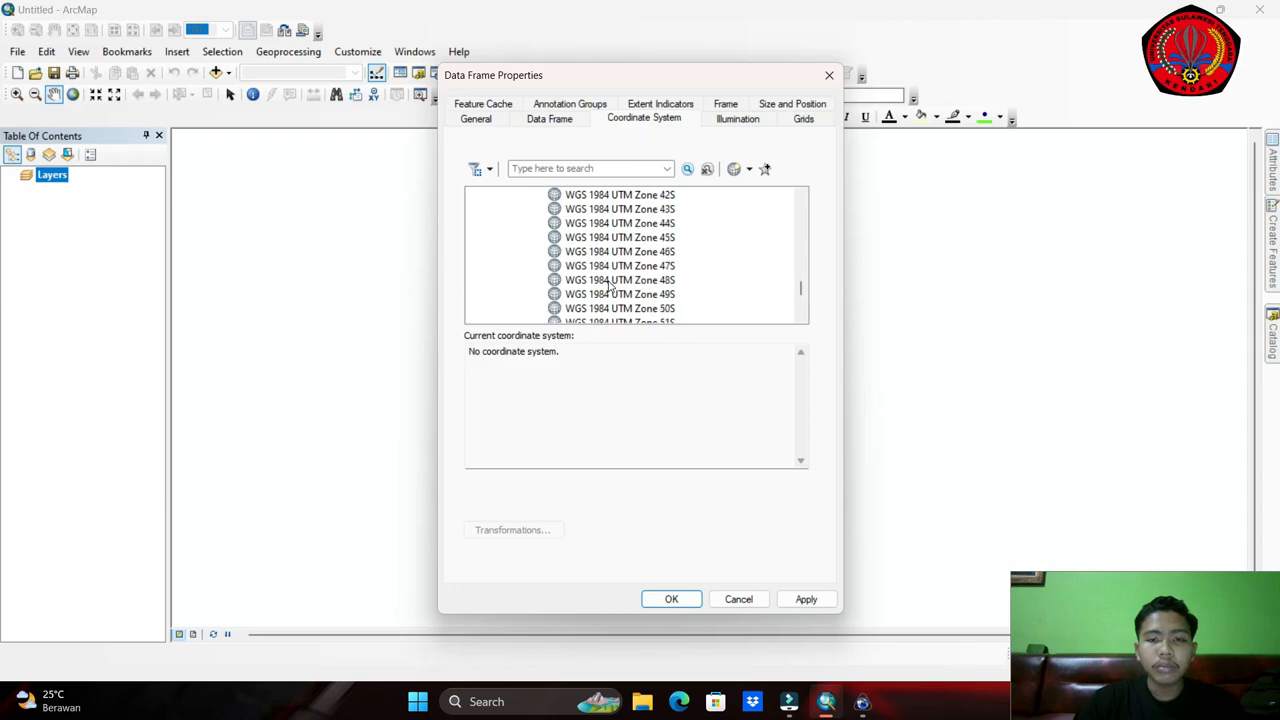
pyautogui.scroll(-1, 679, 292)
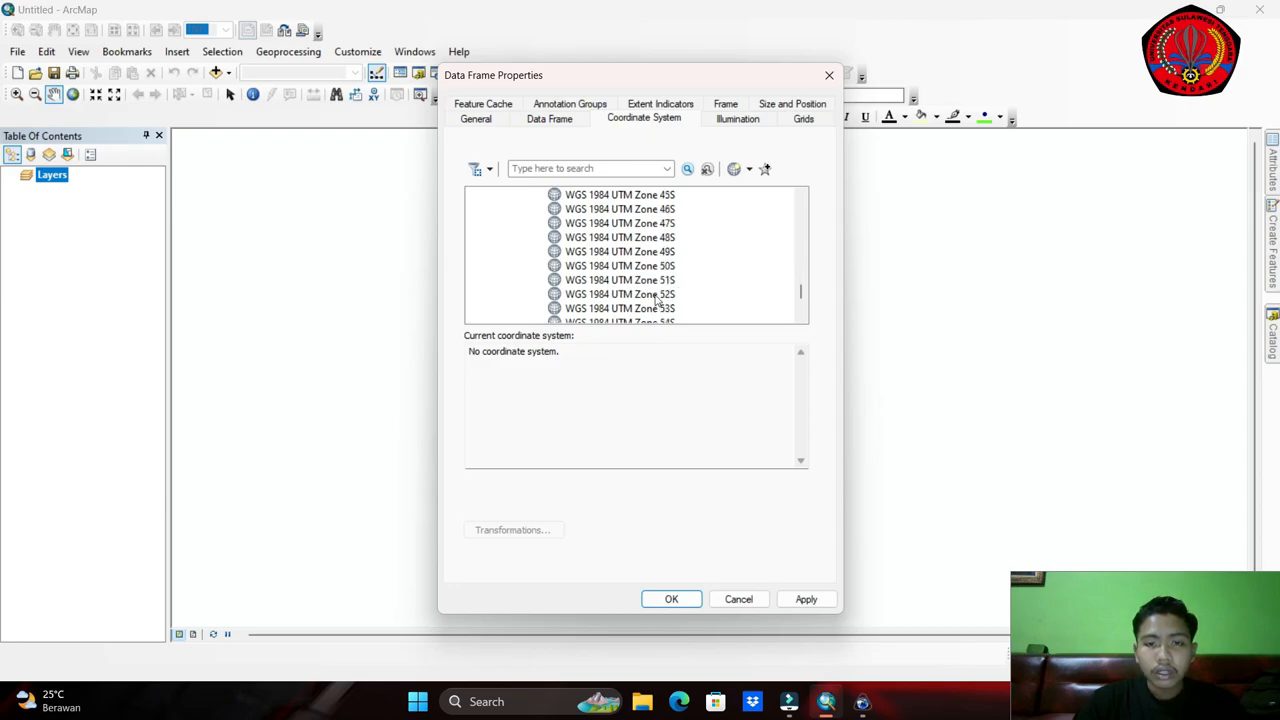
pyautogui.click(640, 280)
pyautogui.click(671, 599)
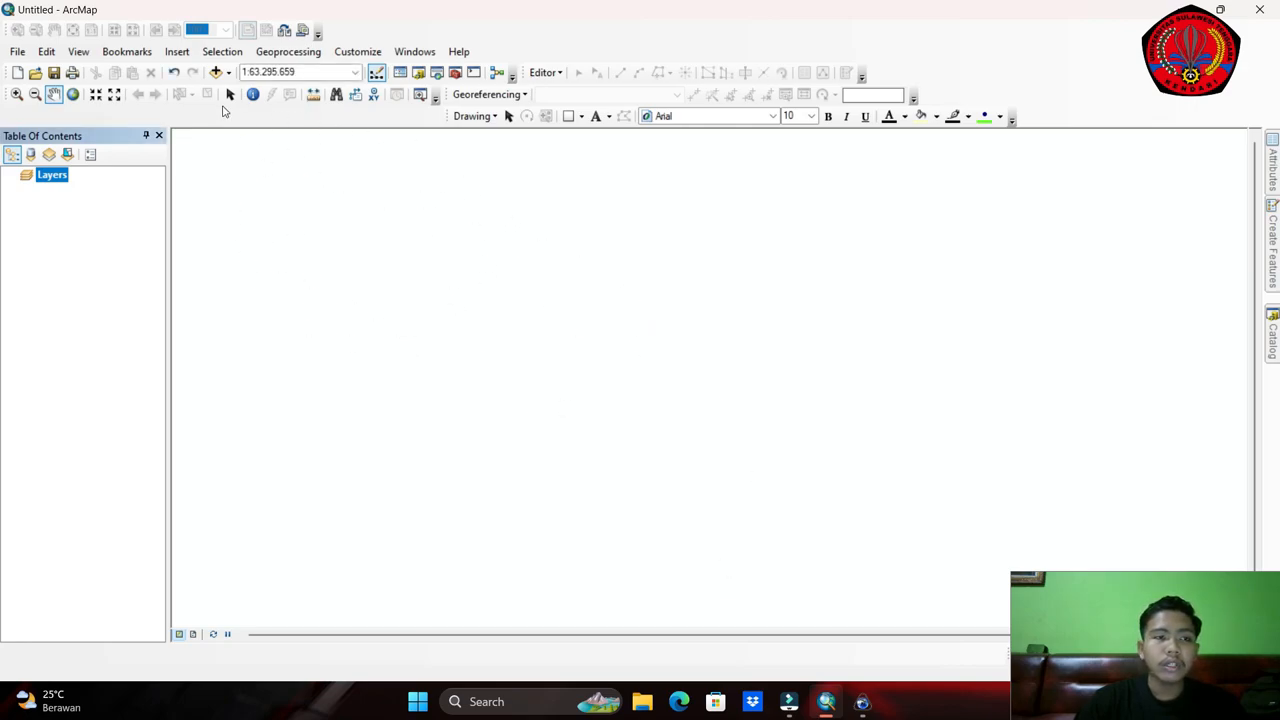
# Add the Citra_kampus.ecw image from the PETA SURVEI BELAJAR folder to the map.
pyautogui.click(216, 73)
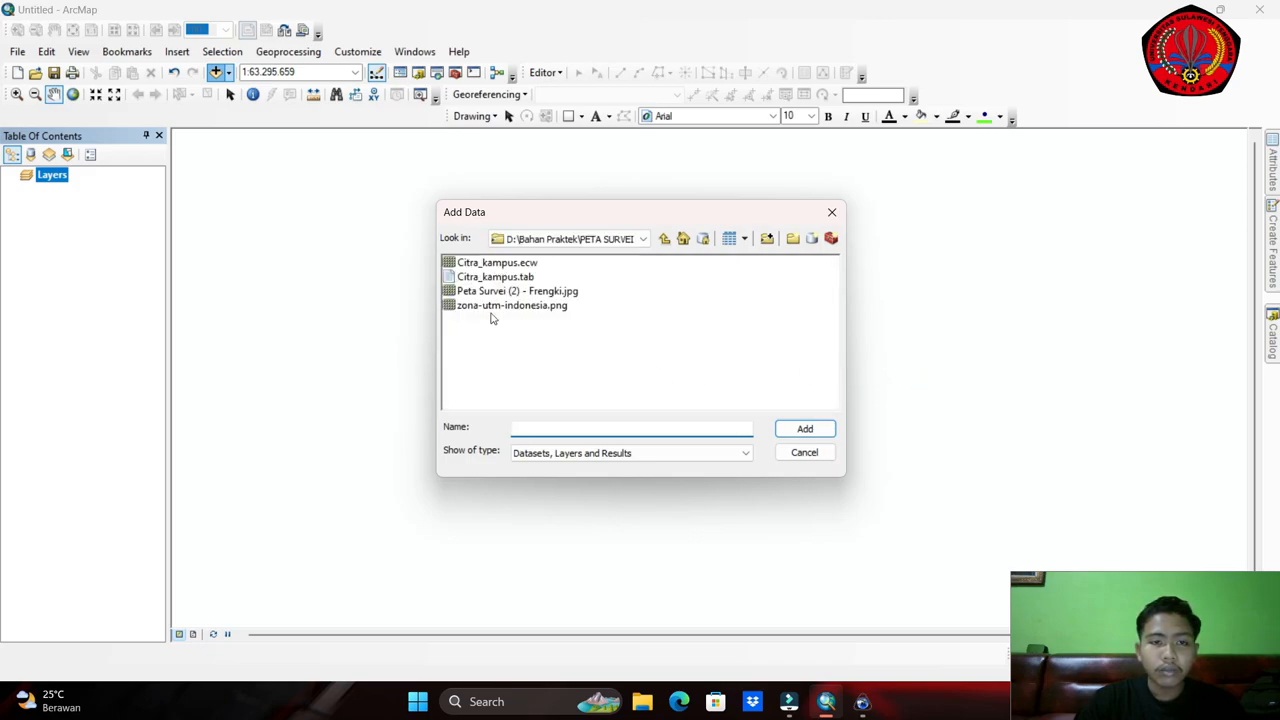
pyautogui.click(507, 262)
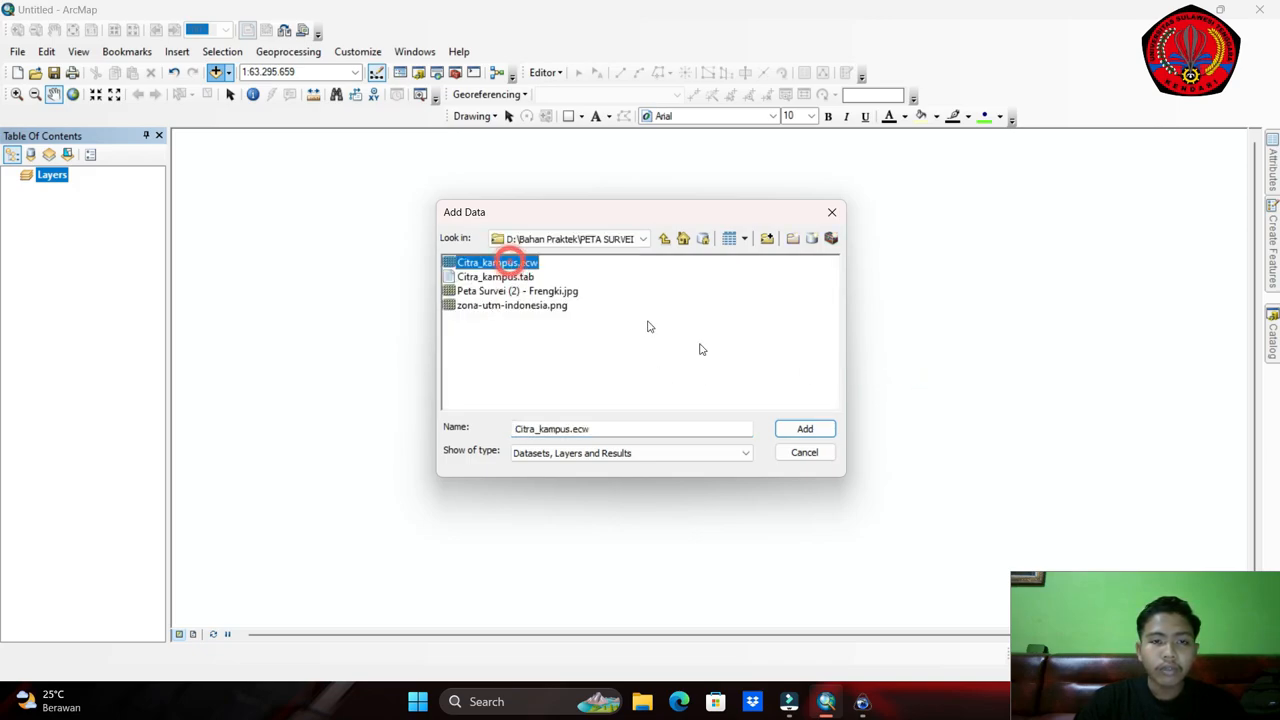
pyautogui.click(805, 428)
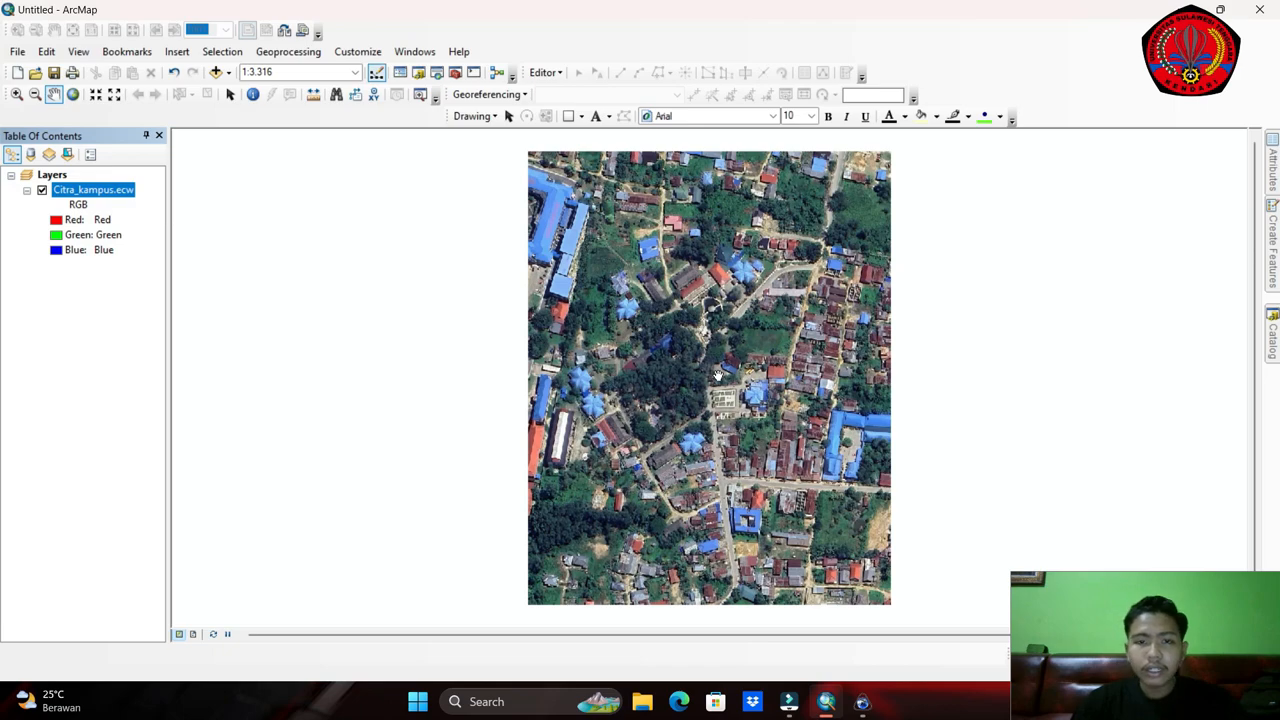
pyautogui.moveTo(769, 357); pyautogui.dragTo(647, 316)
pyautogui.scroll(1, 668, 308)
pyautogui.scroll(-1, 647, 318)
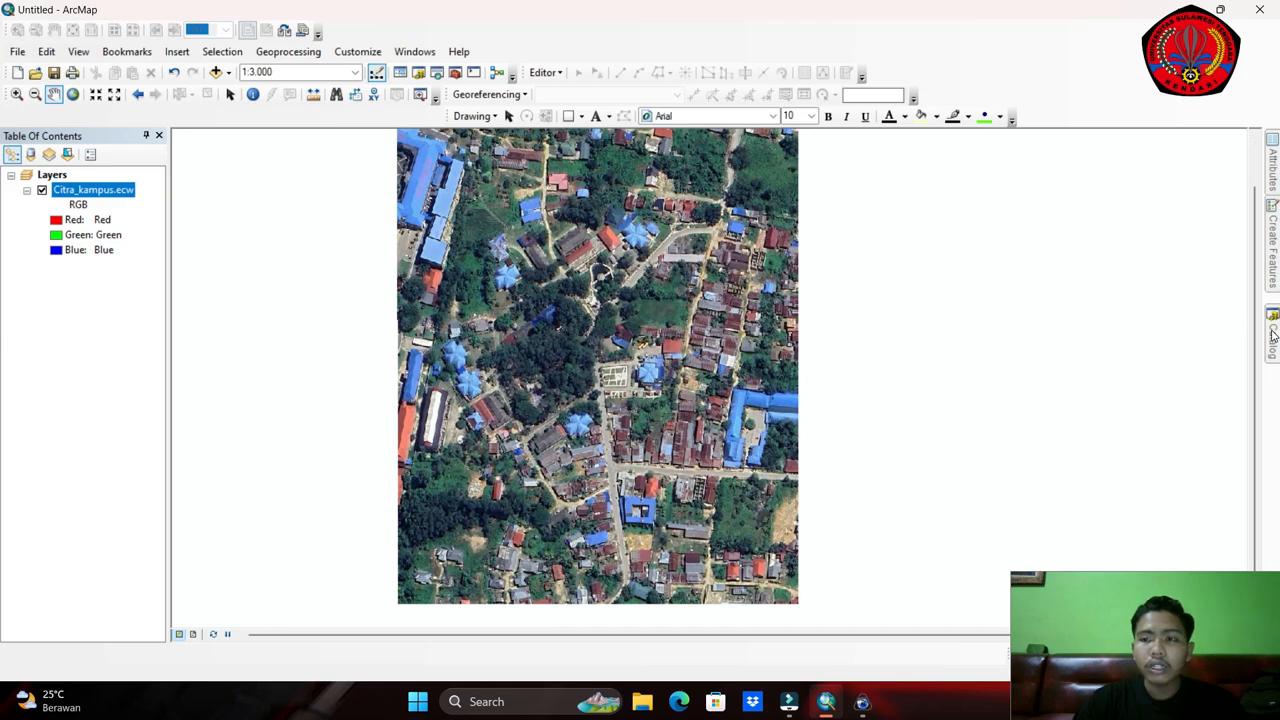
# Start a new shapefile named Jalan_PL with the Polyline feature type in the PETA SURVEI BELAJAR folder.
pyautogui.moveTo(1273, 336)
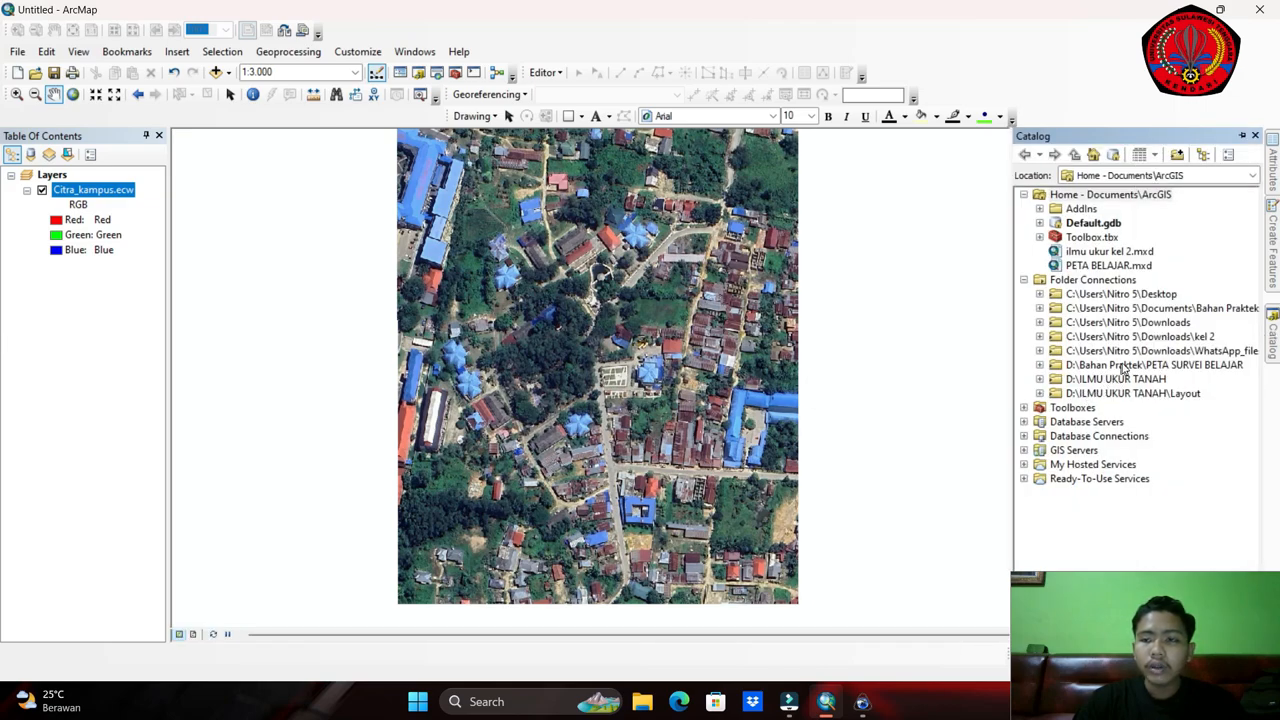
pyautogui.click(1130, 366)
pyautogui.rightClick(1130, 366)
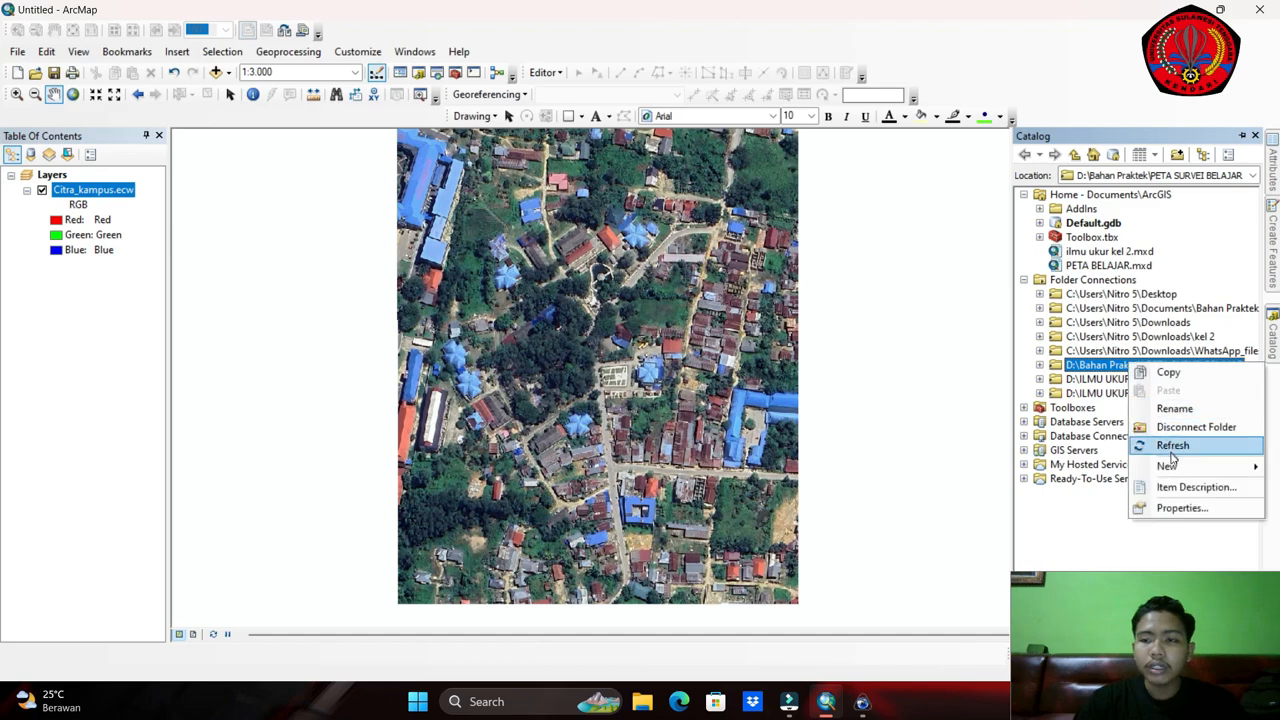
pyautogui.moveTo(1175, 467)
pyautogui.click(998, 534)
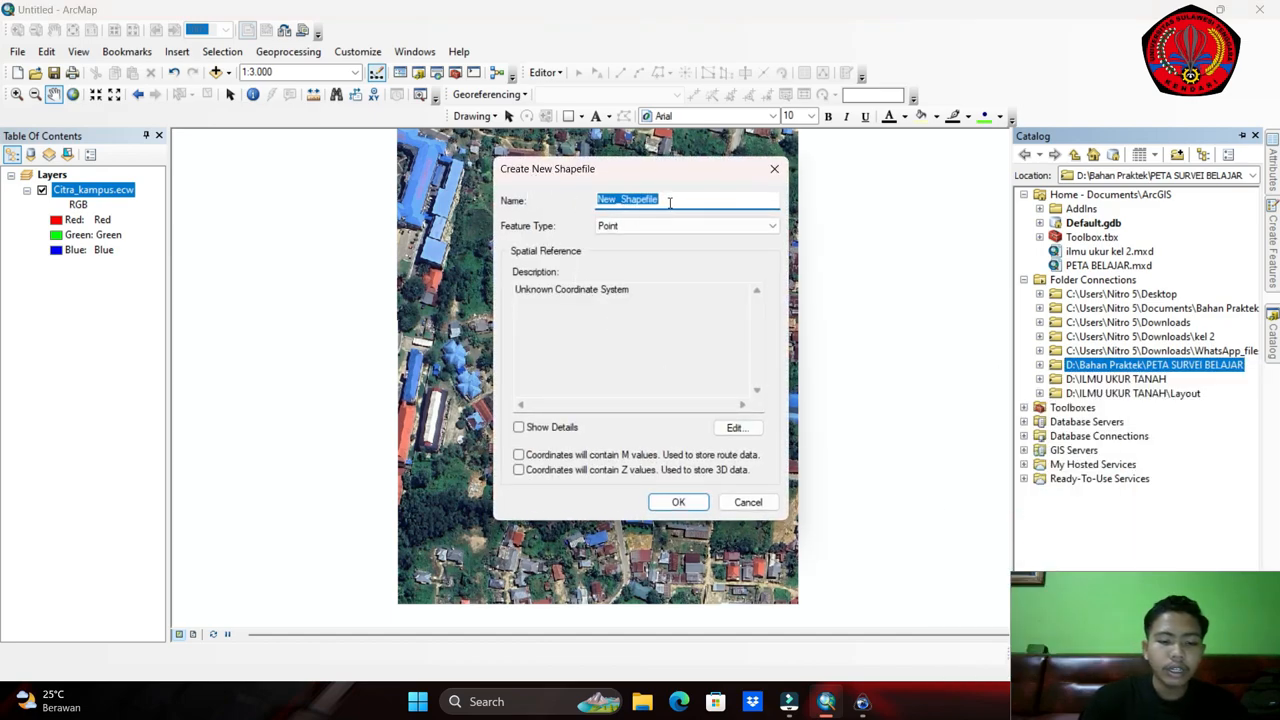
pyautogui.write('Jalan_PL')
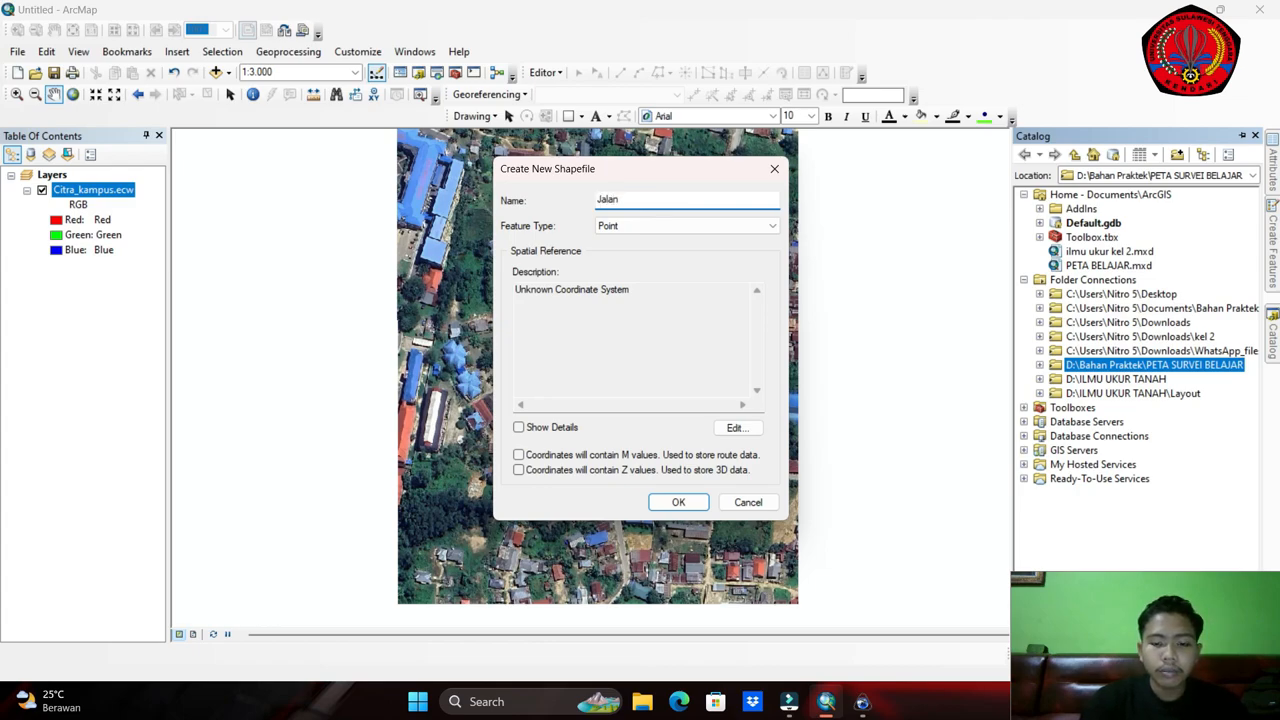
pyautogui.click(759, 226)
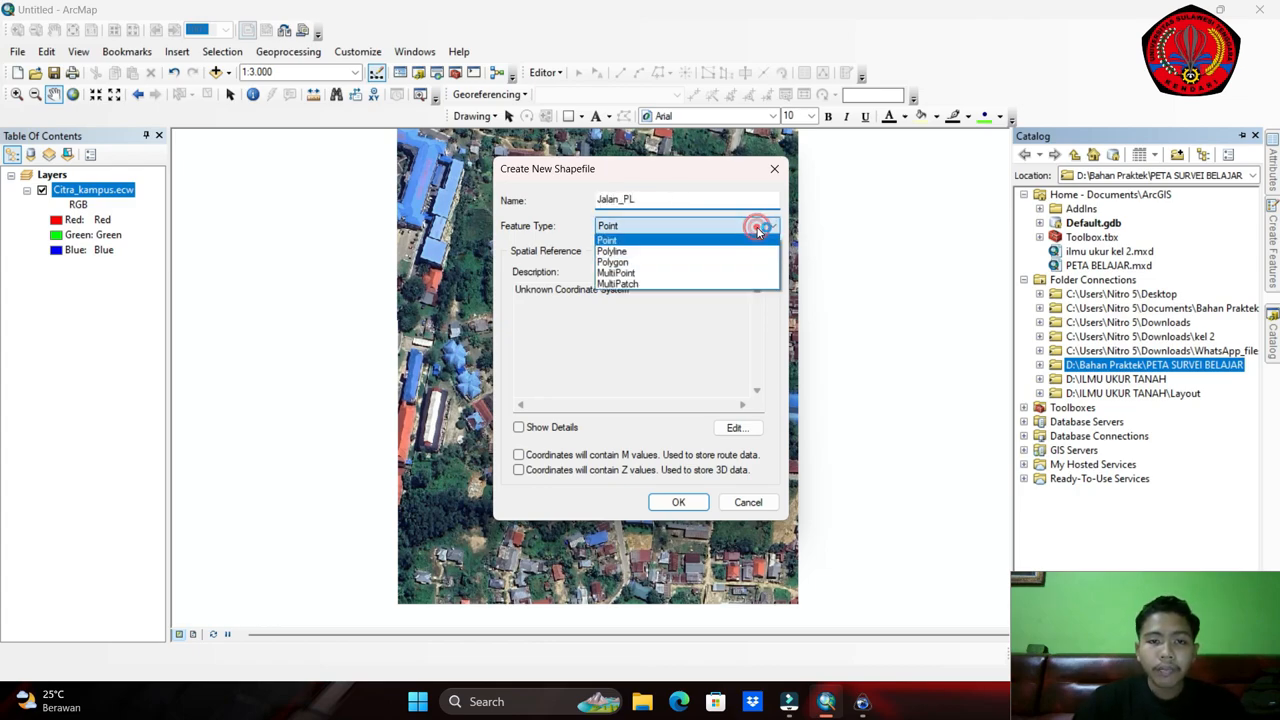
pyautogui.click(653, 257)
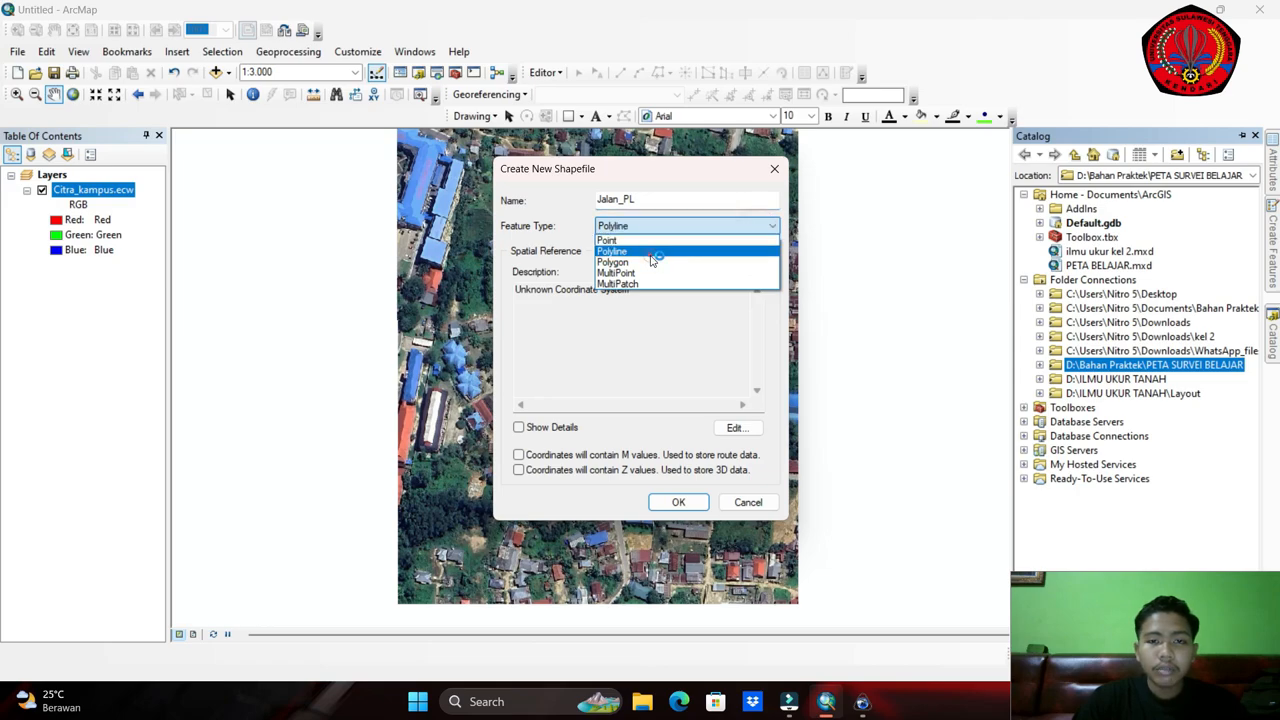
# Assign the WGS 1984 UTM Zone 51S projected coordinate system to the new shapefile and create it.
pyautogui.click(735, 427)
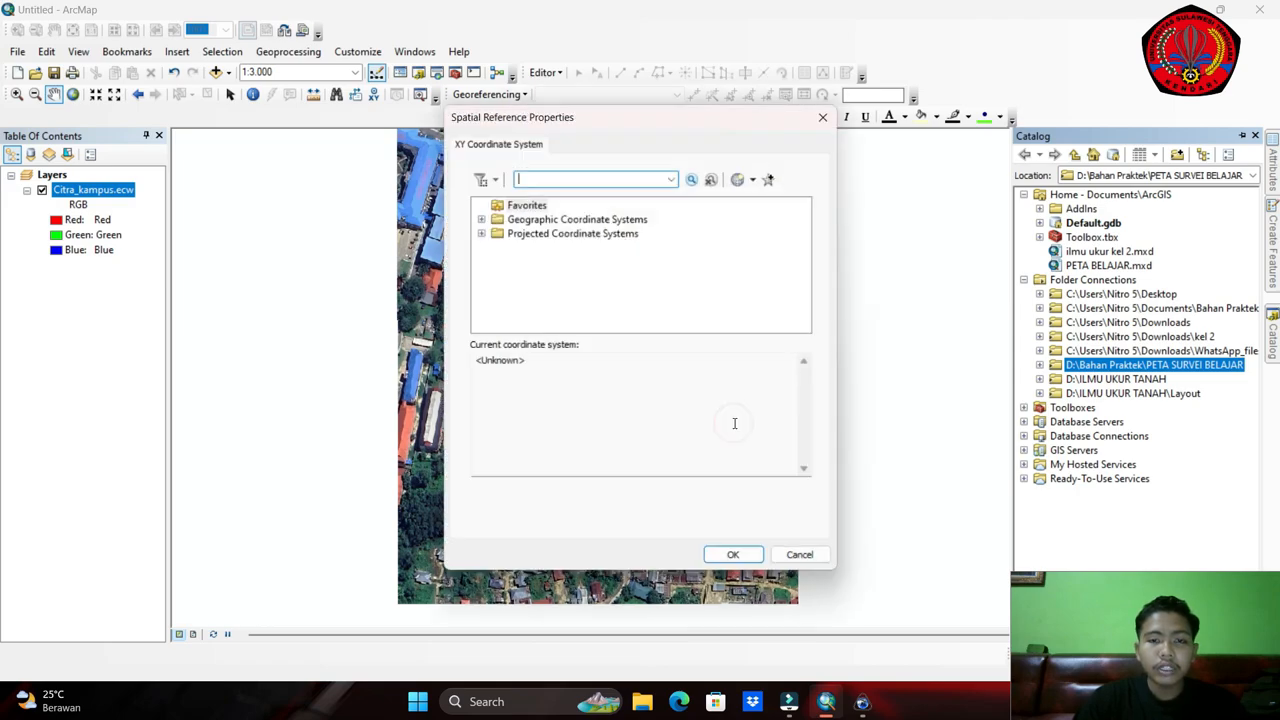
pyautogui.click(538, 235)
pyautogui.doubleClick(538, 235)
pyautogui.scroll(-2, 562, 265)
pyautogui.doubleClick(533, 289)
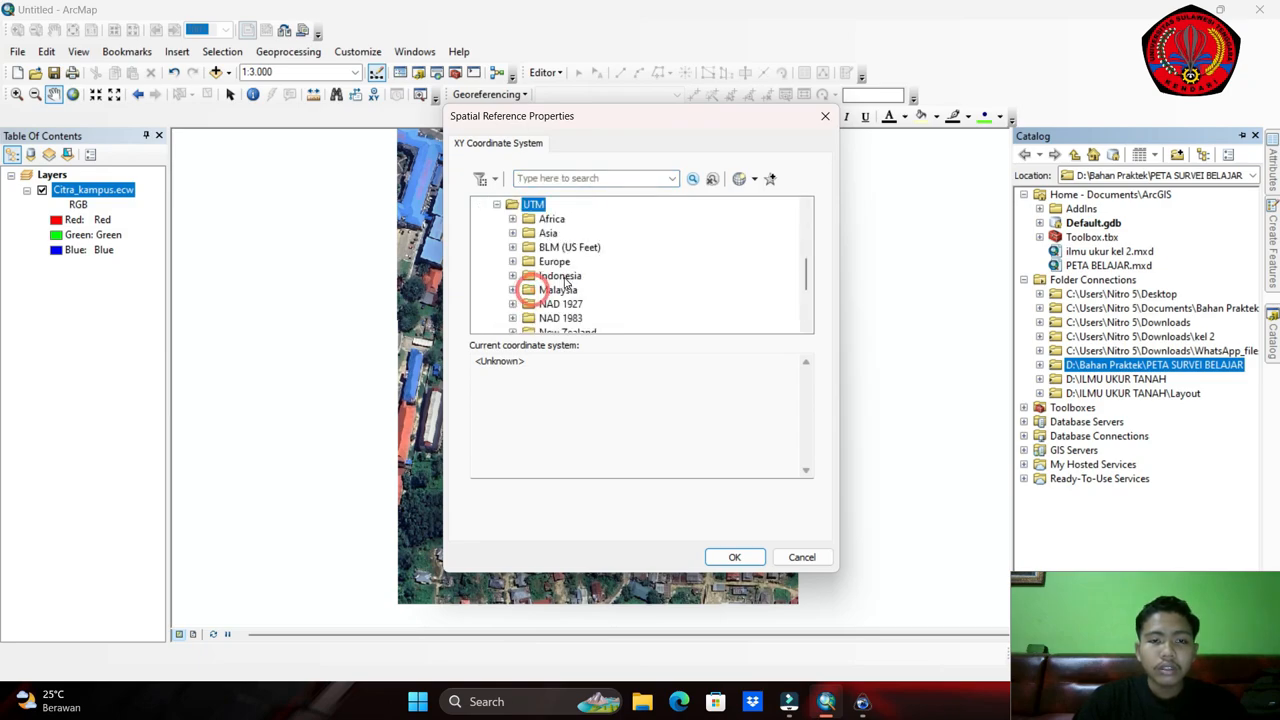
pyautogui.scroll(-3, 570, 285)
pyautogui.doubleClick(575, 290)
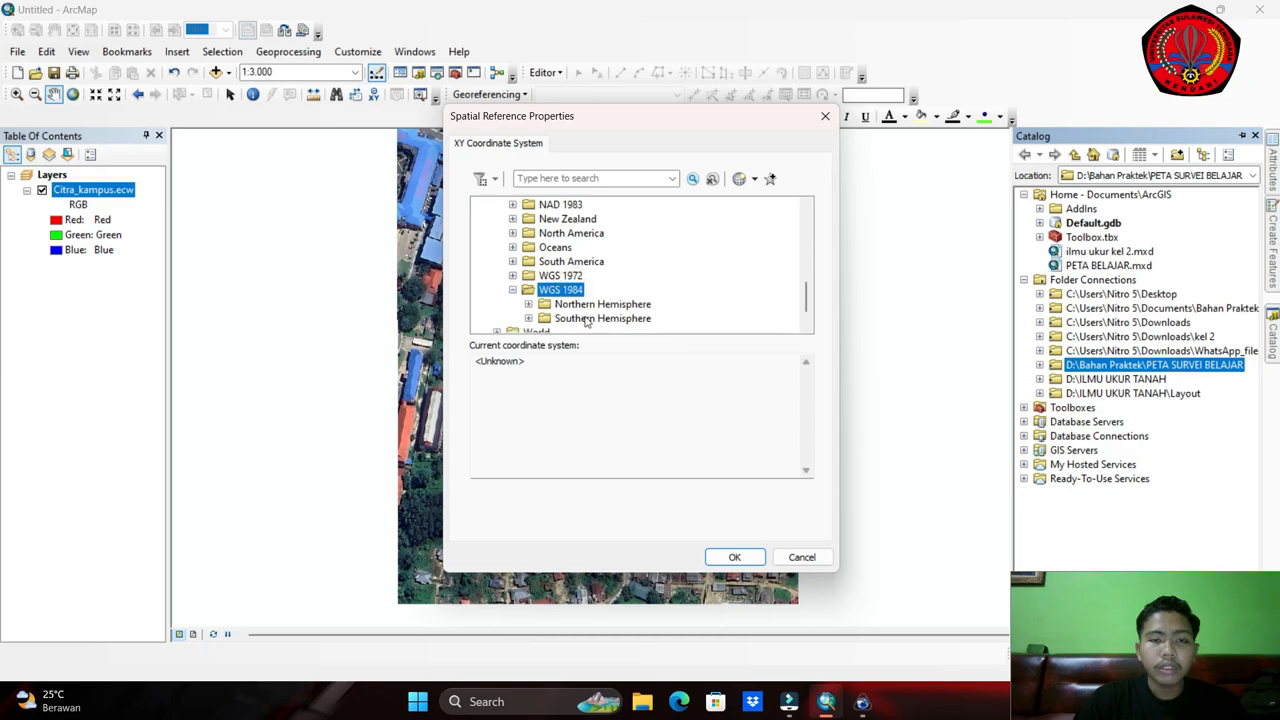
pyautogui.doubleClick(590, 318)
pyautogui.scroll(-1, 647, 280)
pyautogui.scroll(-15, 647, 280)
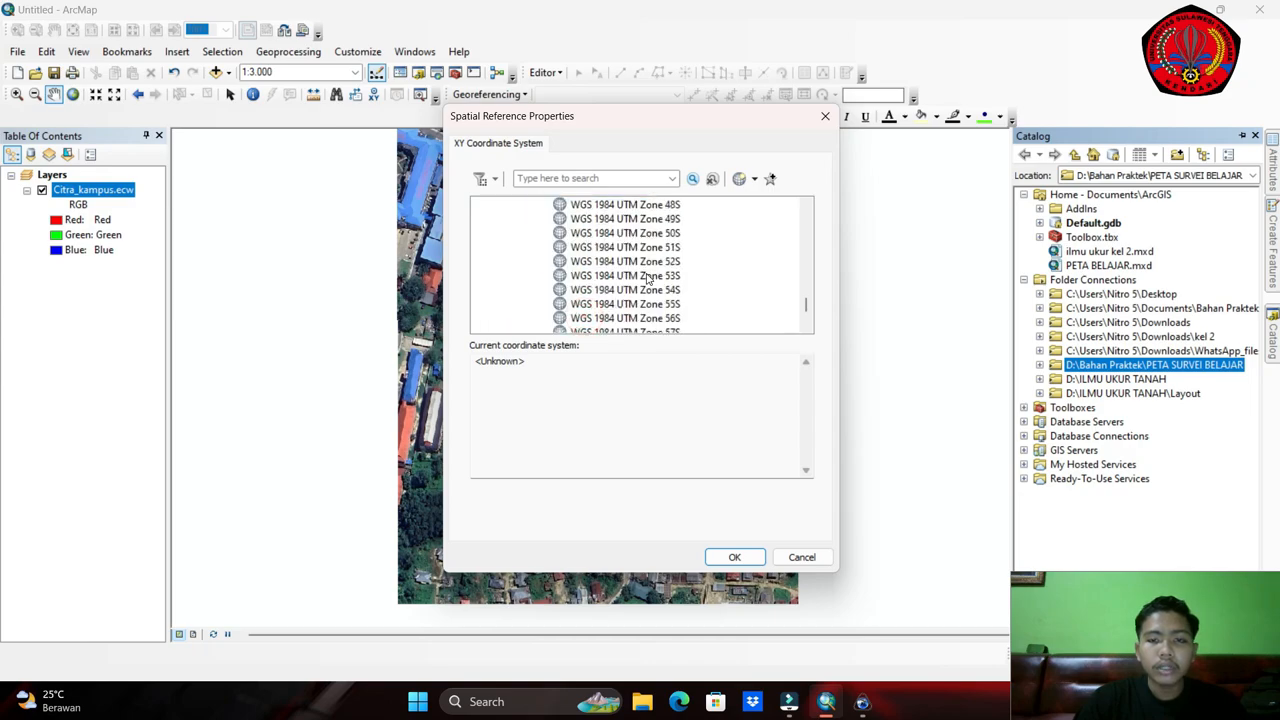
pyautogui.click(664, 250)
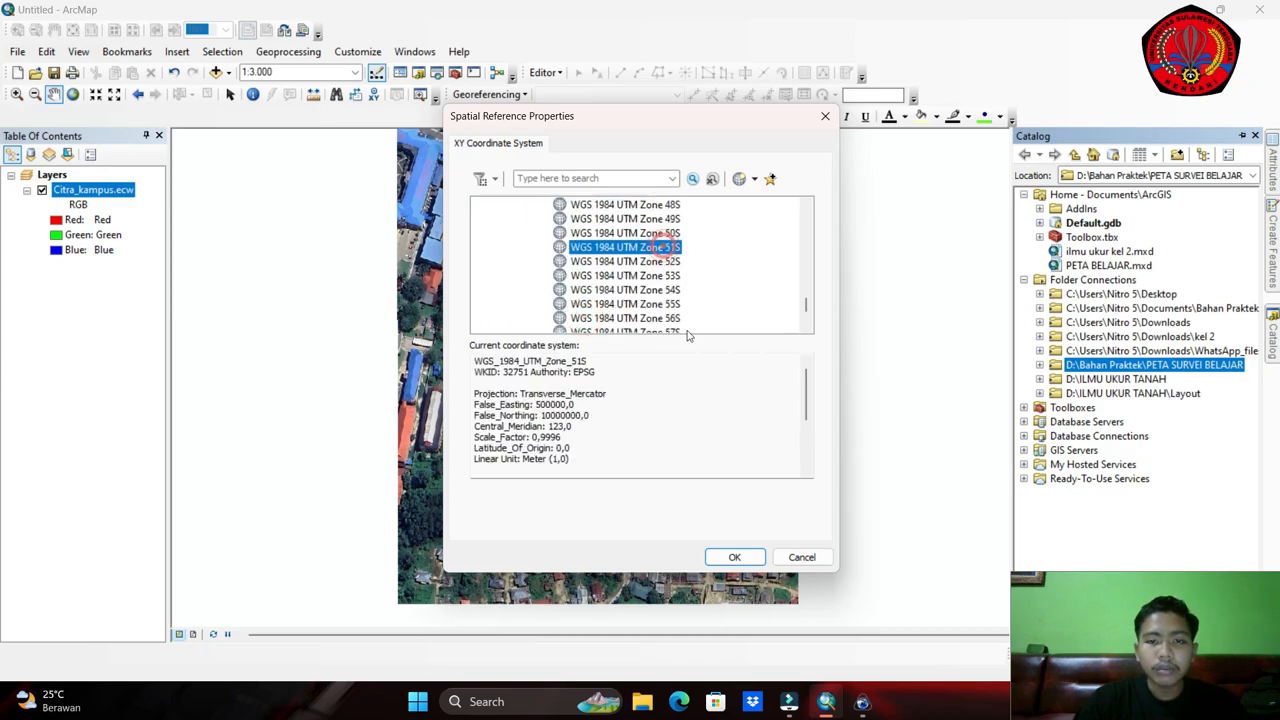
pyautogui.click(735, 557)
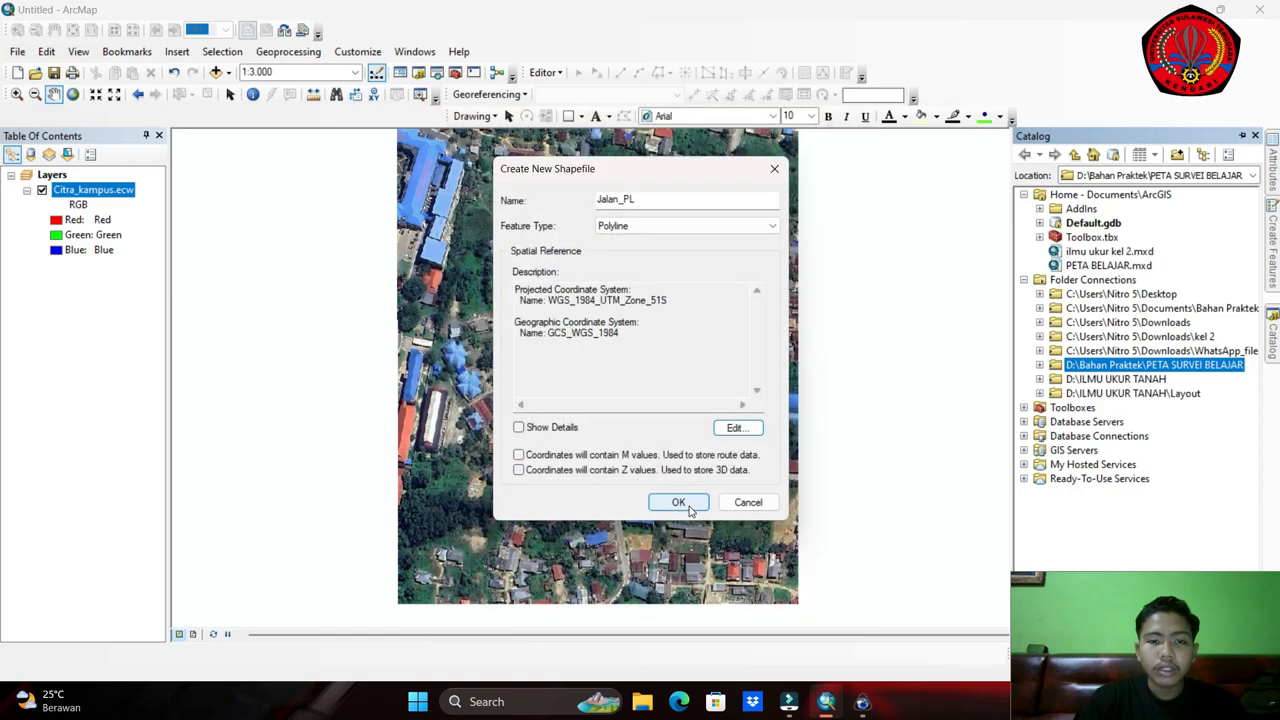
pyautogui.click(678, 502)
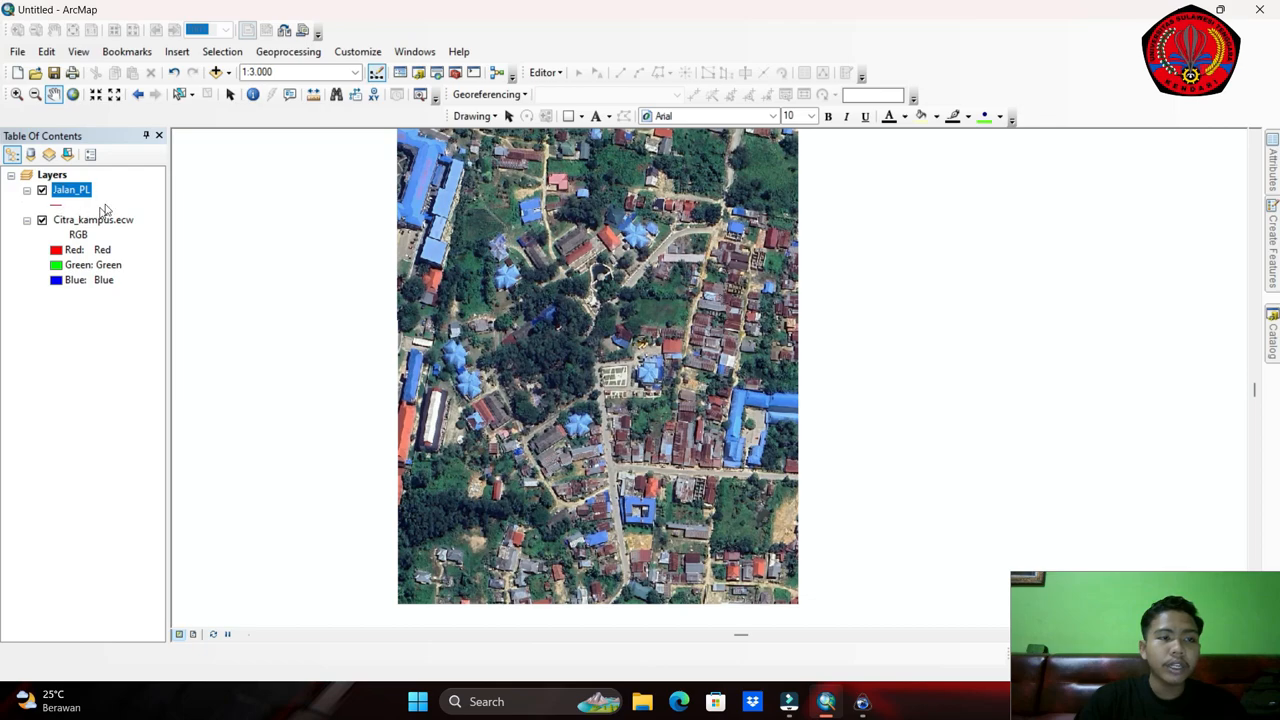
# Change the line symbol colour of the Jalan_PL layer to light yellow.
pyautogui.click(58, 206)
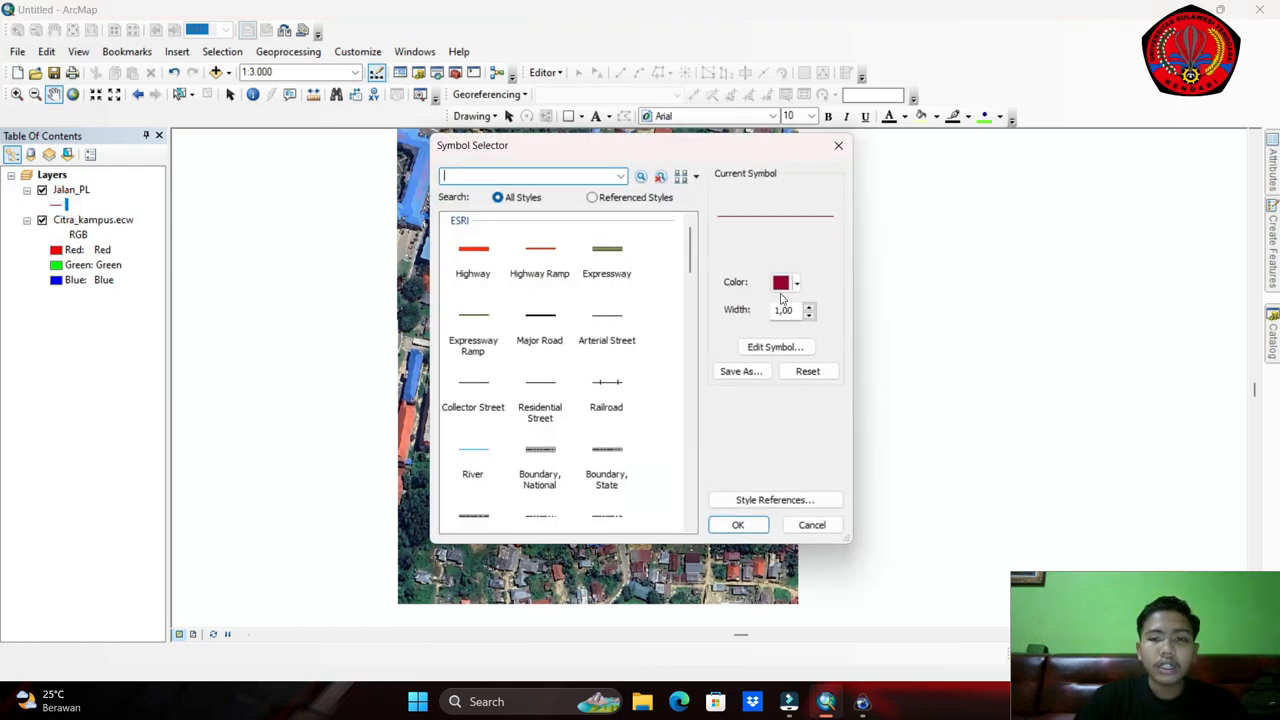
pyautogui.click(795, 283)
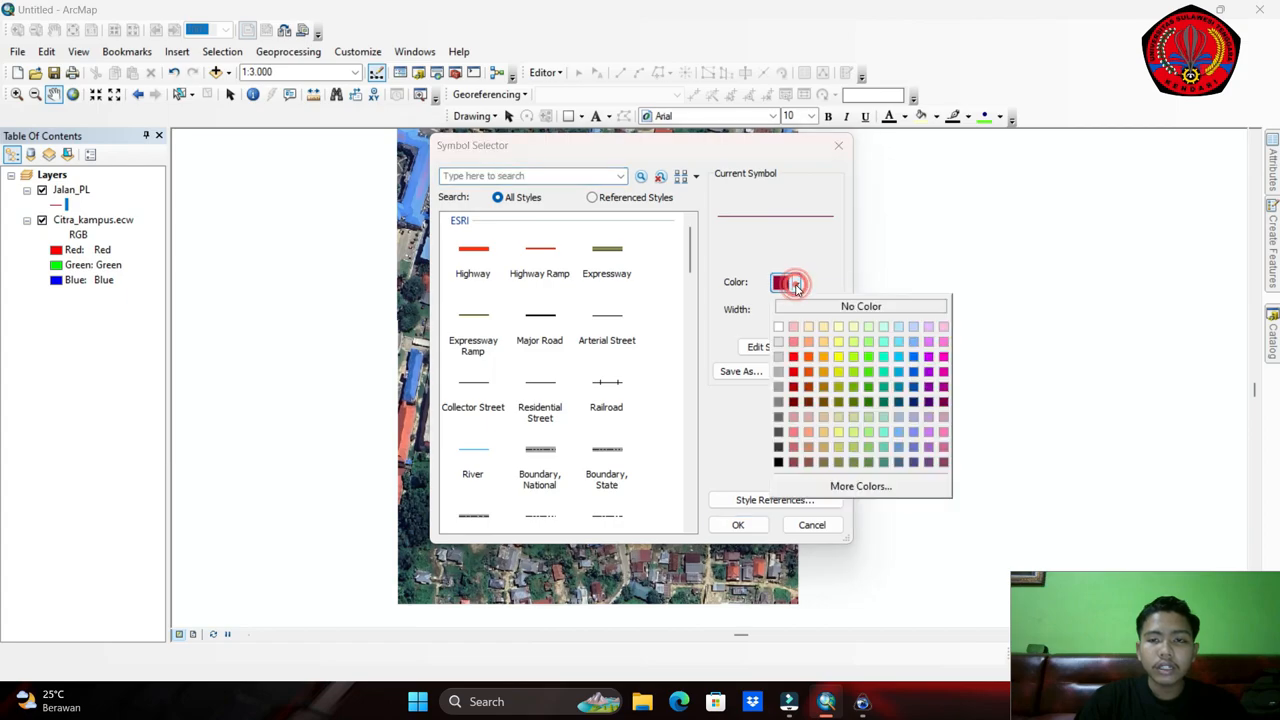
pyautogui.click(839, 342)
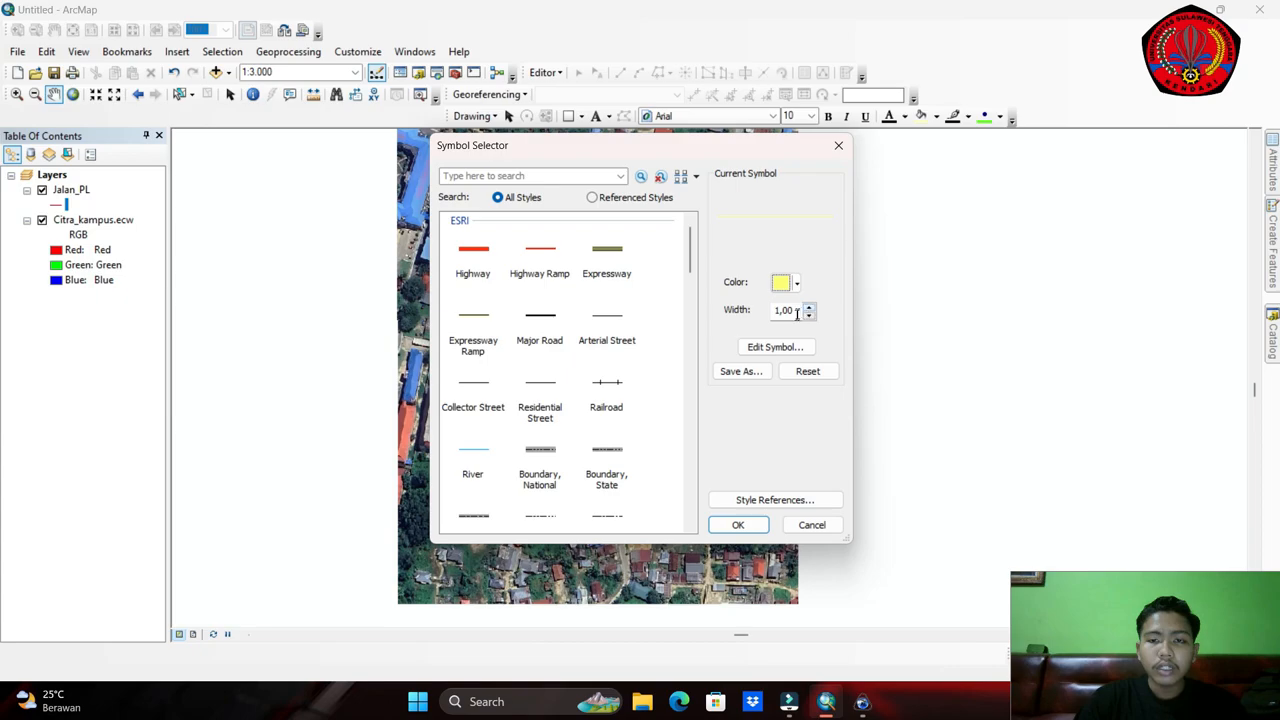
pyautogui.click(737, 525)
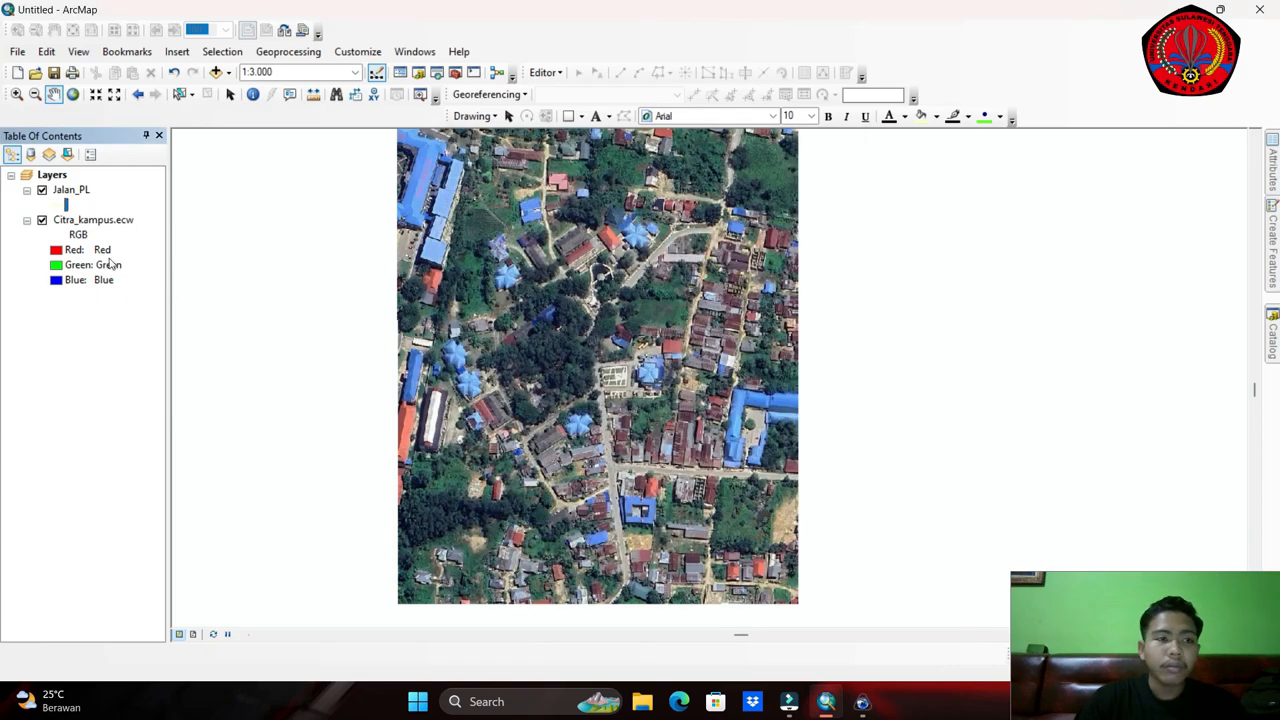
# Start an edit session on the Jalan_PL layer and activate its feature template for drawing lines.
pyautogui.rightClick(82, 192)
pyautogui.moveTo(171, 409)
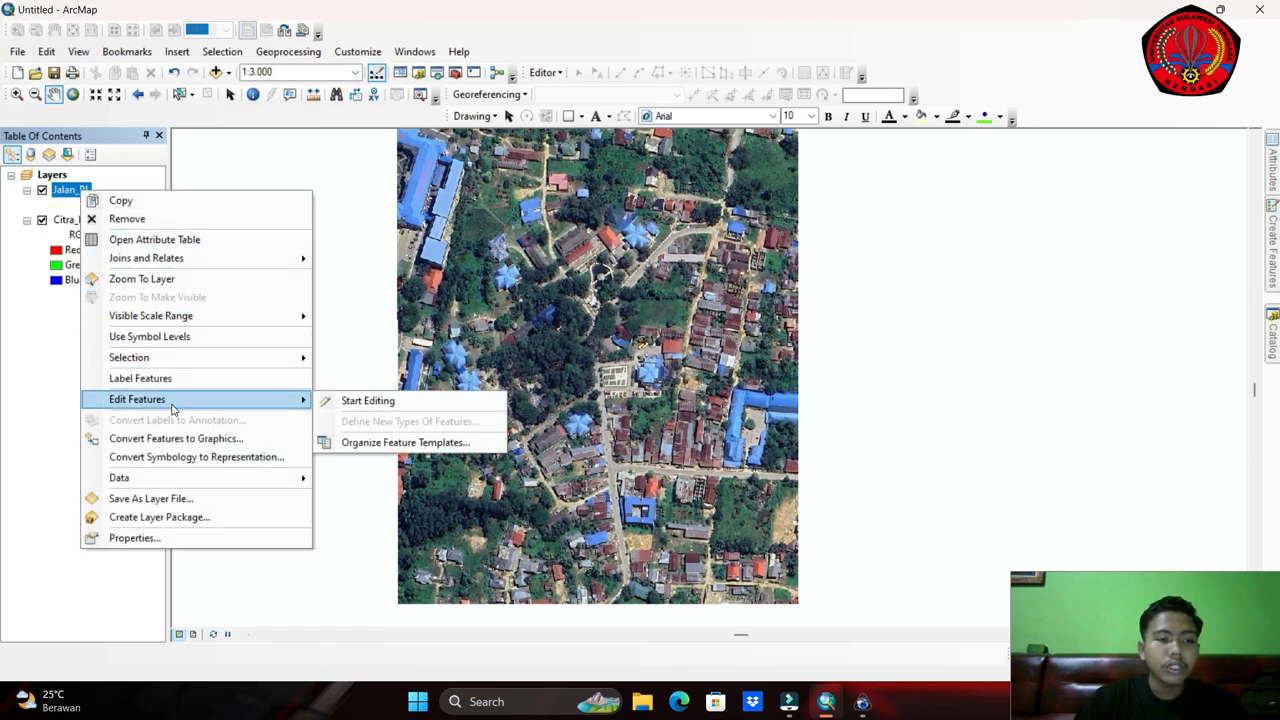
pyautogui.click(397, 402)
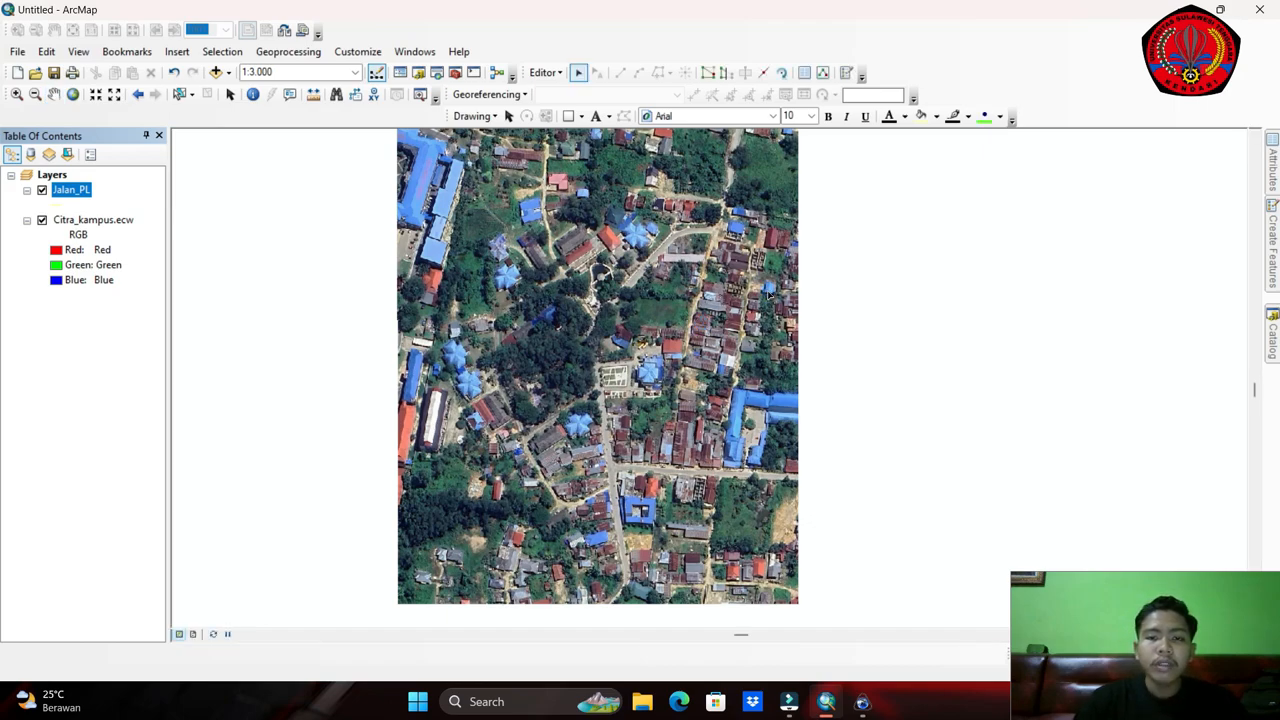
pyautogui.click(1274, 249)
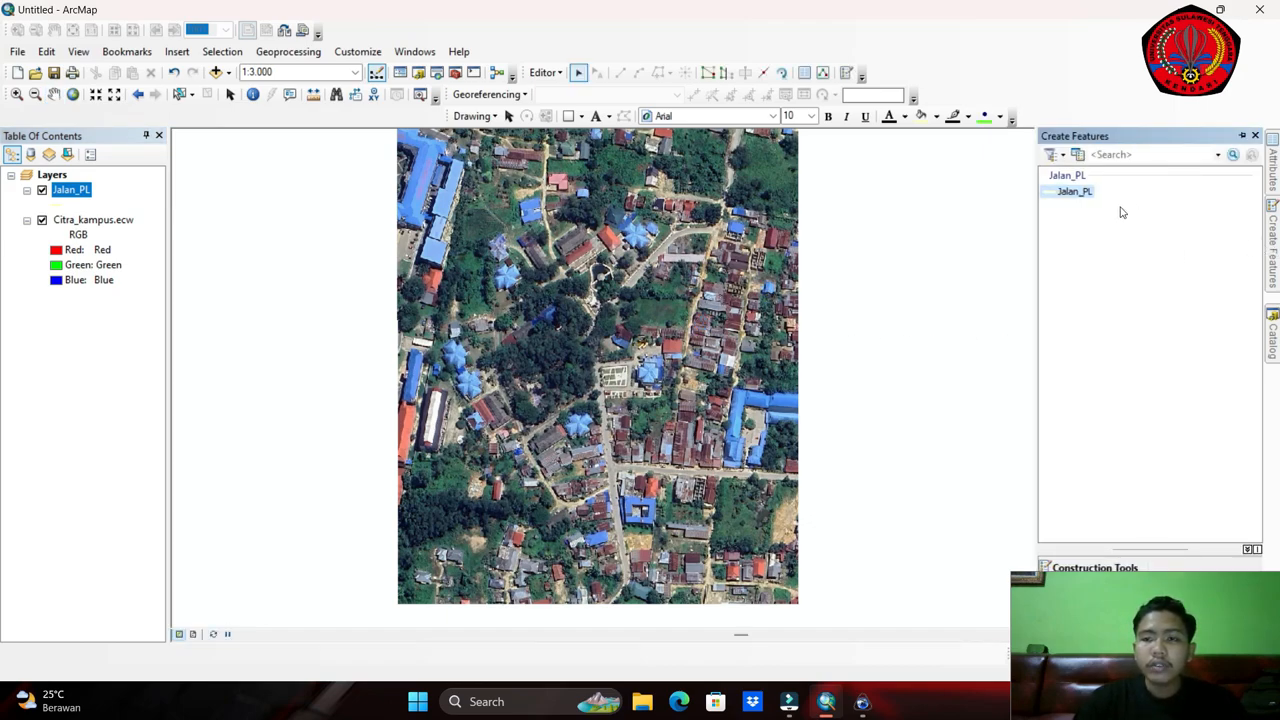
pyautogui.click(1075, 193)
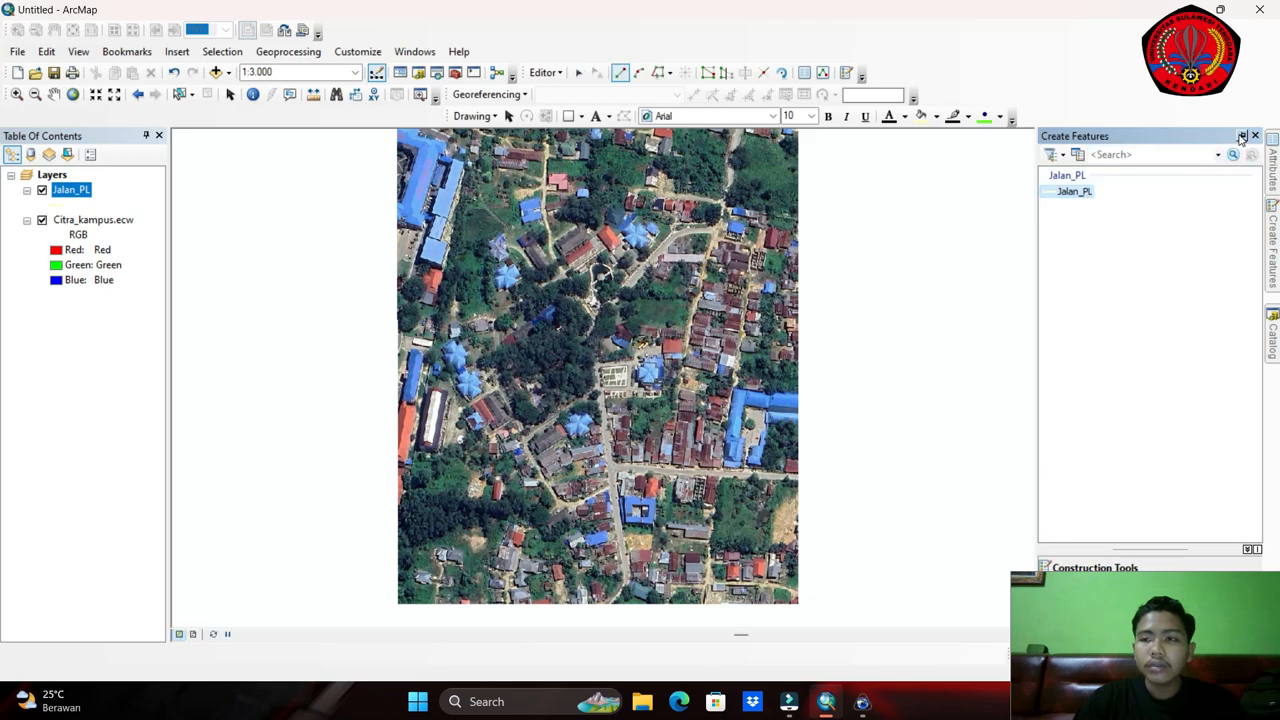
pyautogui.click(1241, 138)
# Digitize the road from the northern edge of the image south to the junction with the curved campus road.
pyautogui.scroll(3, 733, 253)
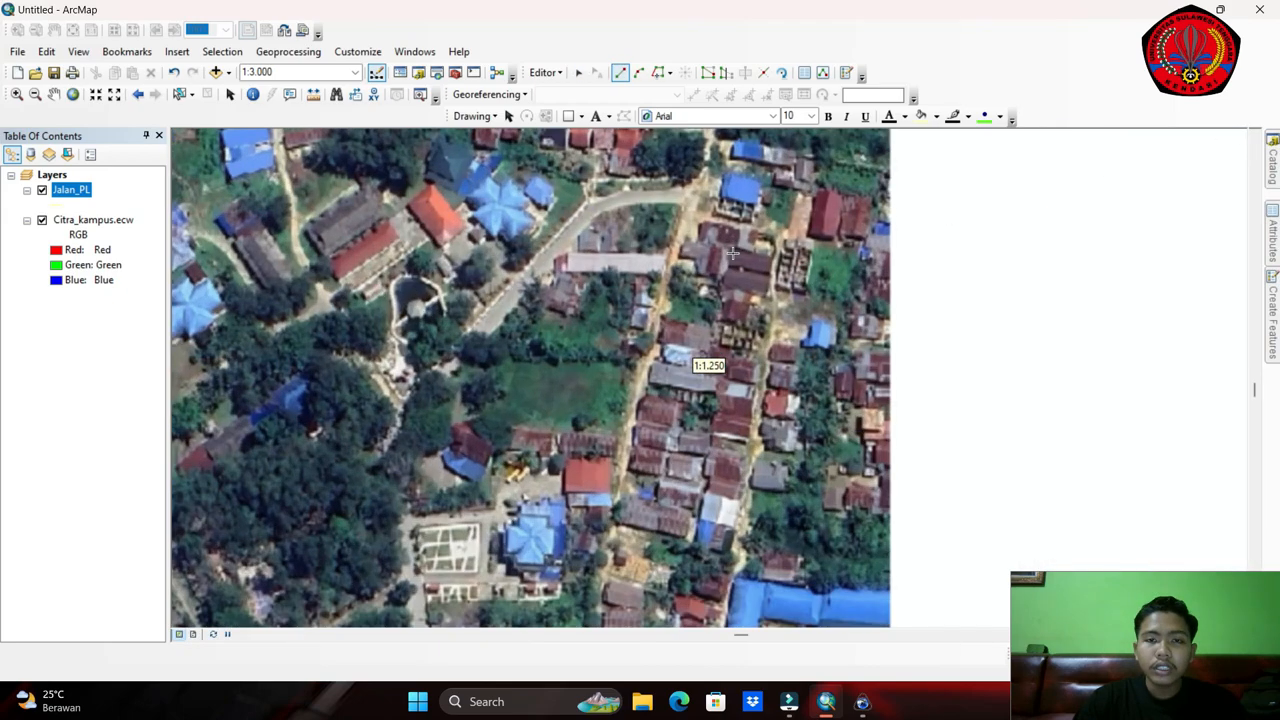
pyautogui.scroll(-2, 705, 241)
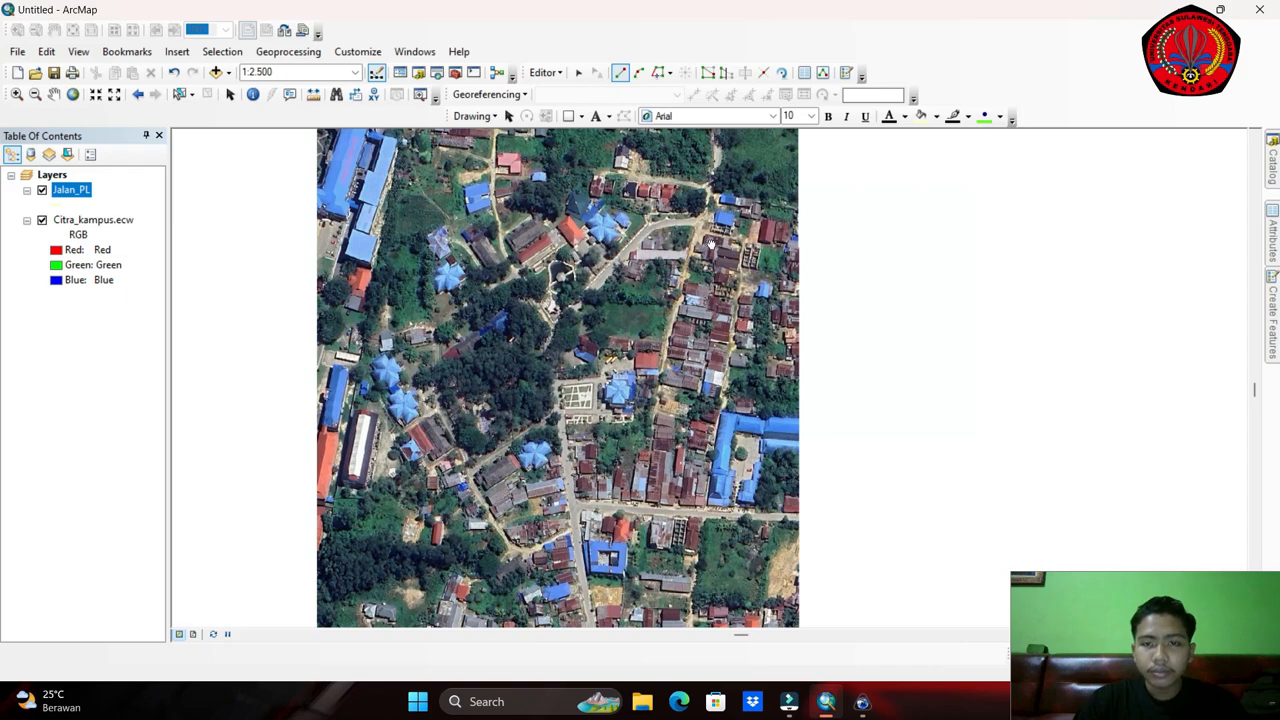
pyautogui.scroll(2, 717, 326)
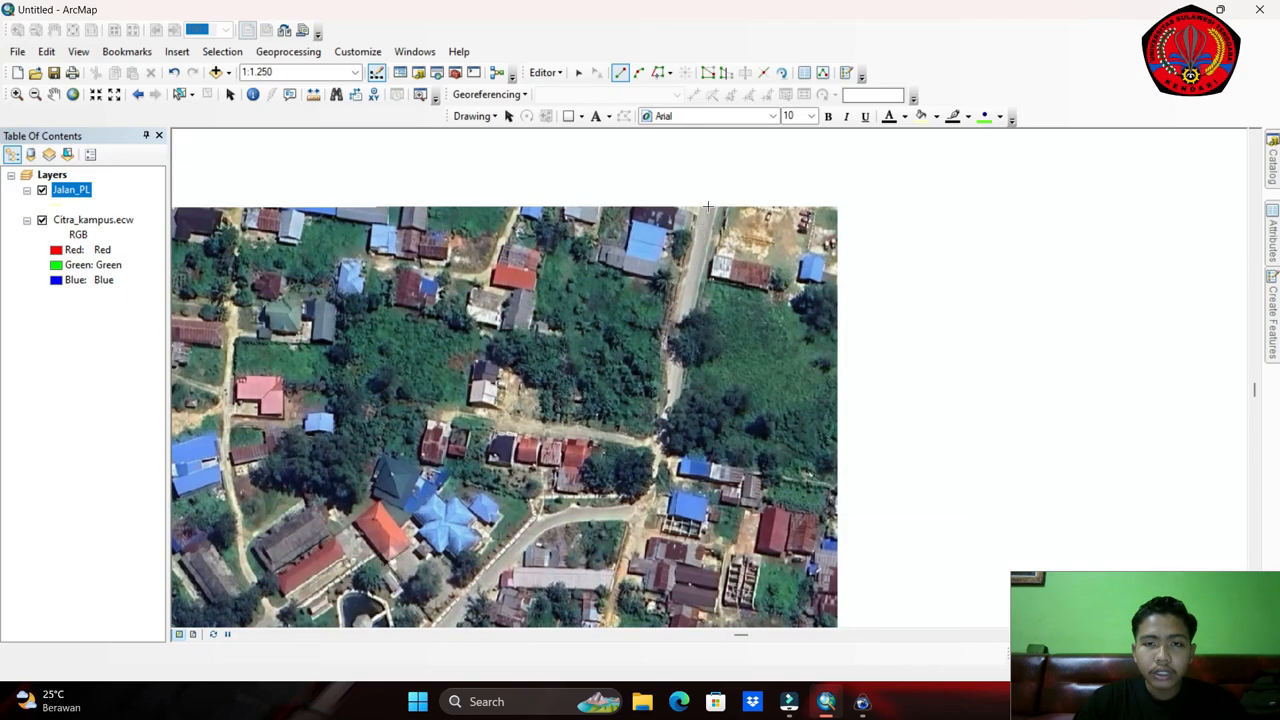
pyautogui.click(707, 206)
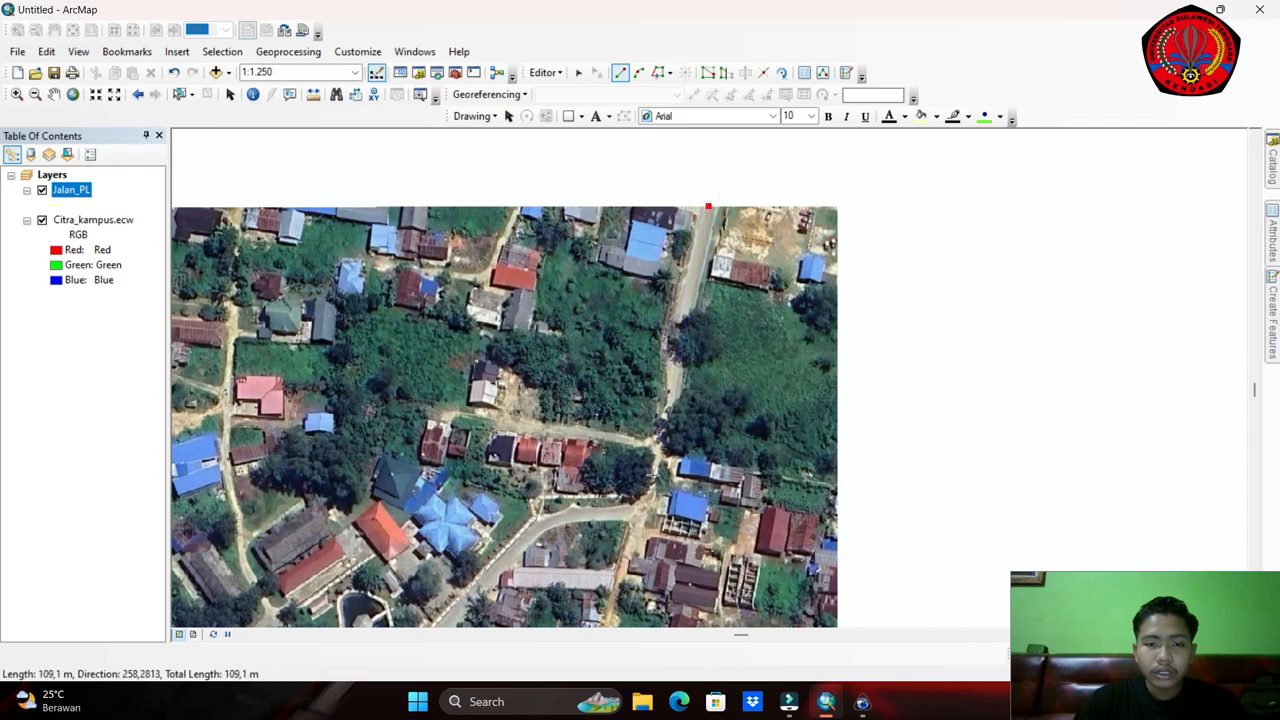
pyautogui.click(643, 512)
pyautogui.moveTo(643, 512); pyautogui.dragTo(703, 373)
pyautogui.hotkey('ctrl', 'z')
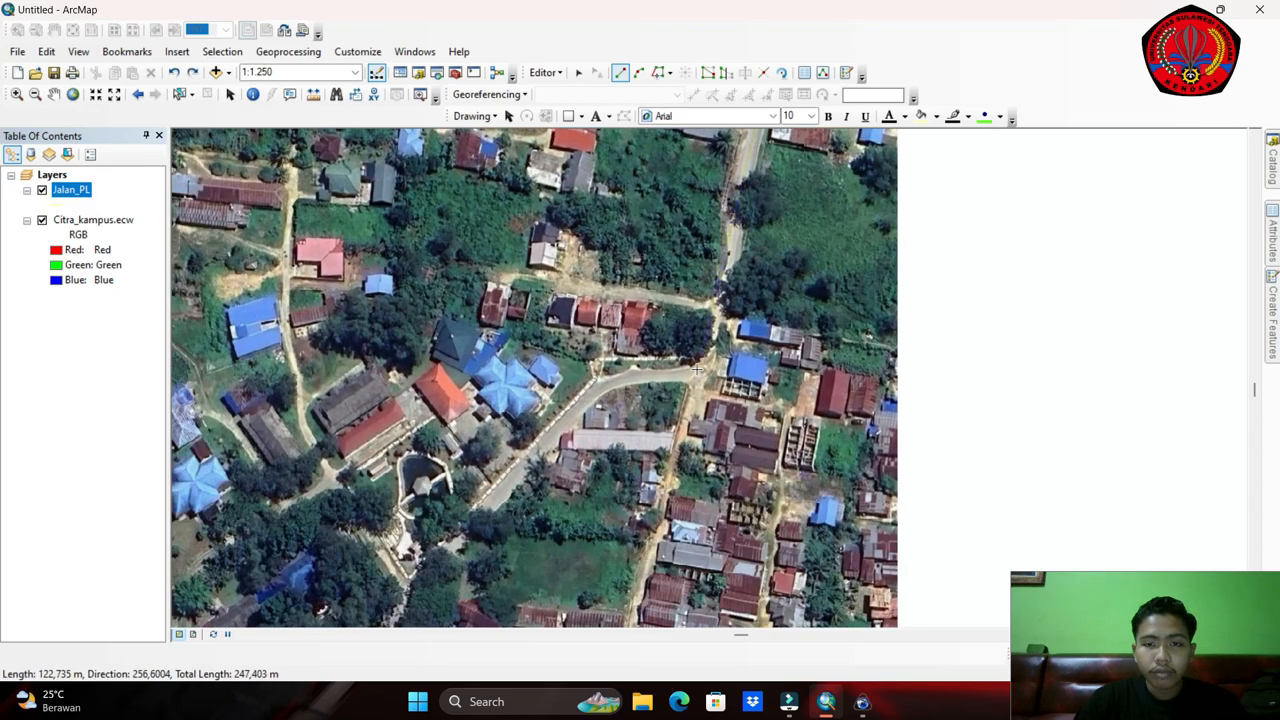
pyautogui.doubleClick(705, 370)
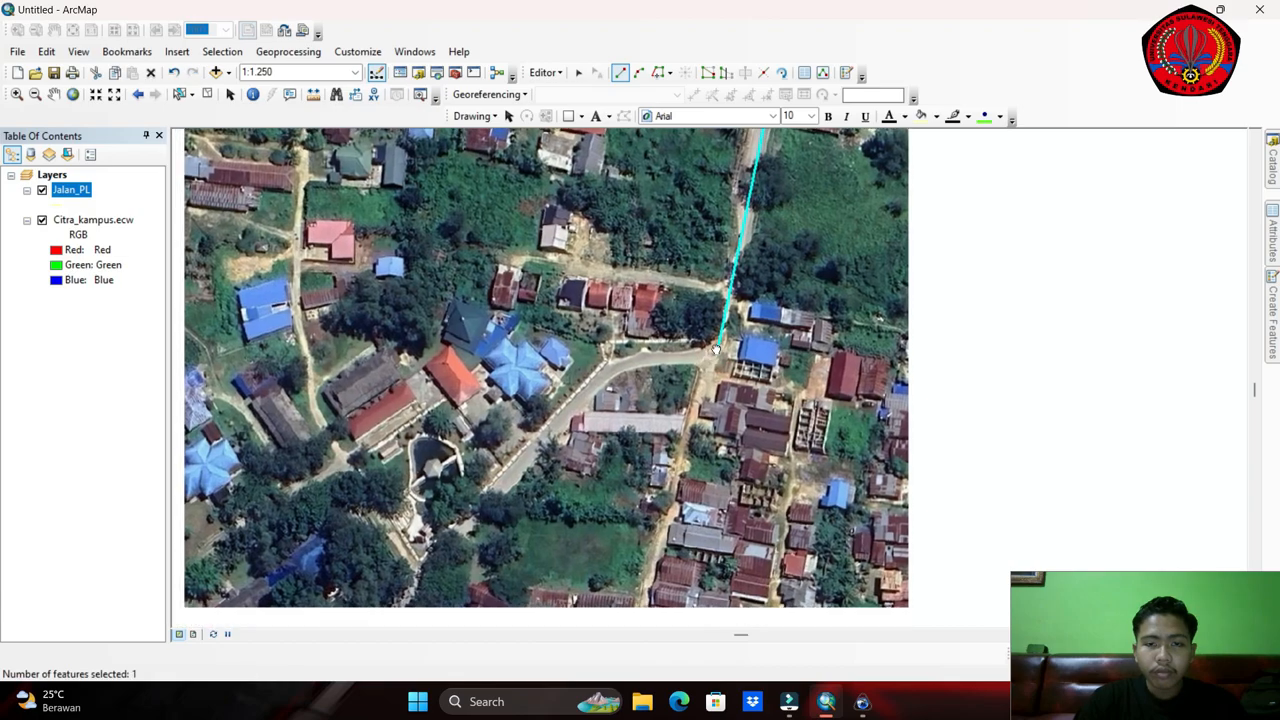
# Begin a second road line at the end of the first and trace the curved road southwest to the wooded area.
pyautogui.scroll(2, 705, 370)
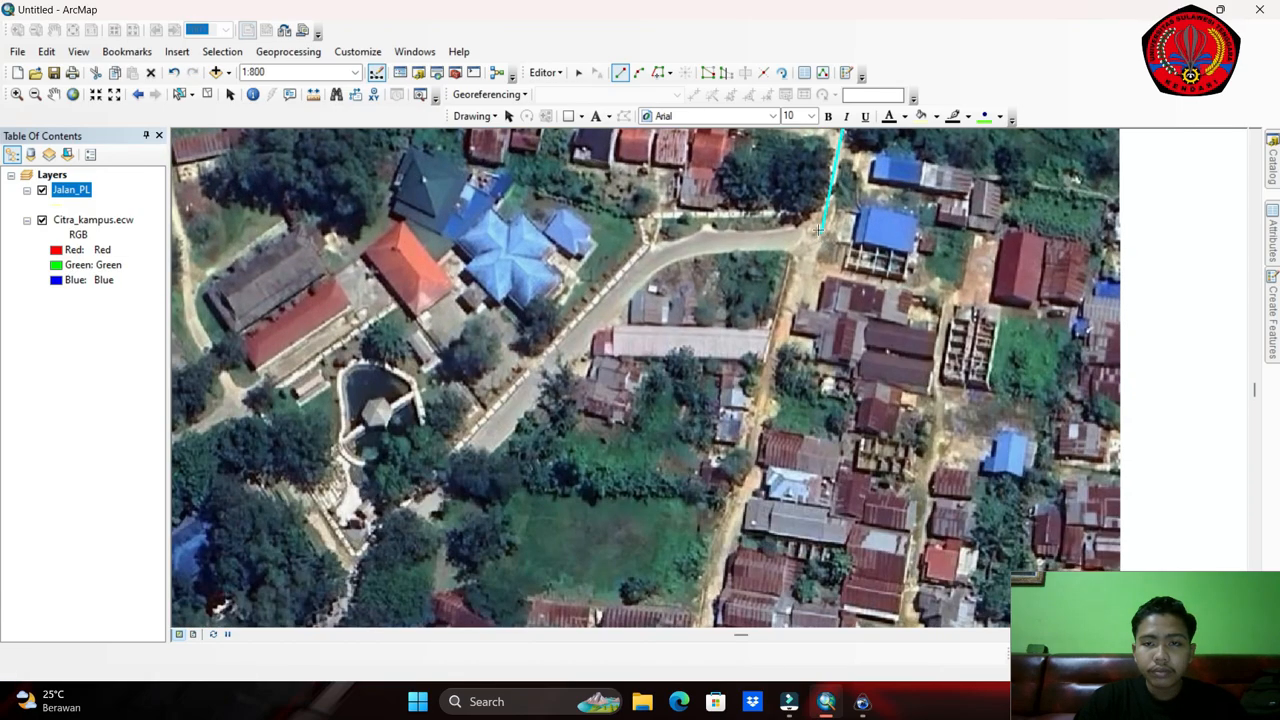
pyautogui.click(822, 230)
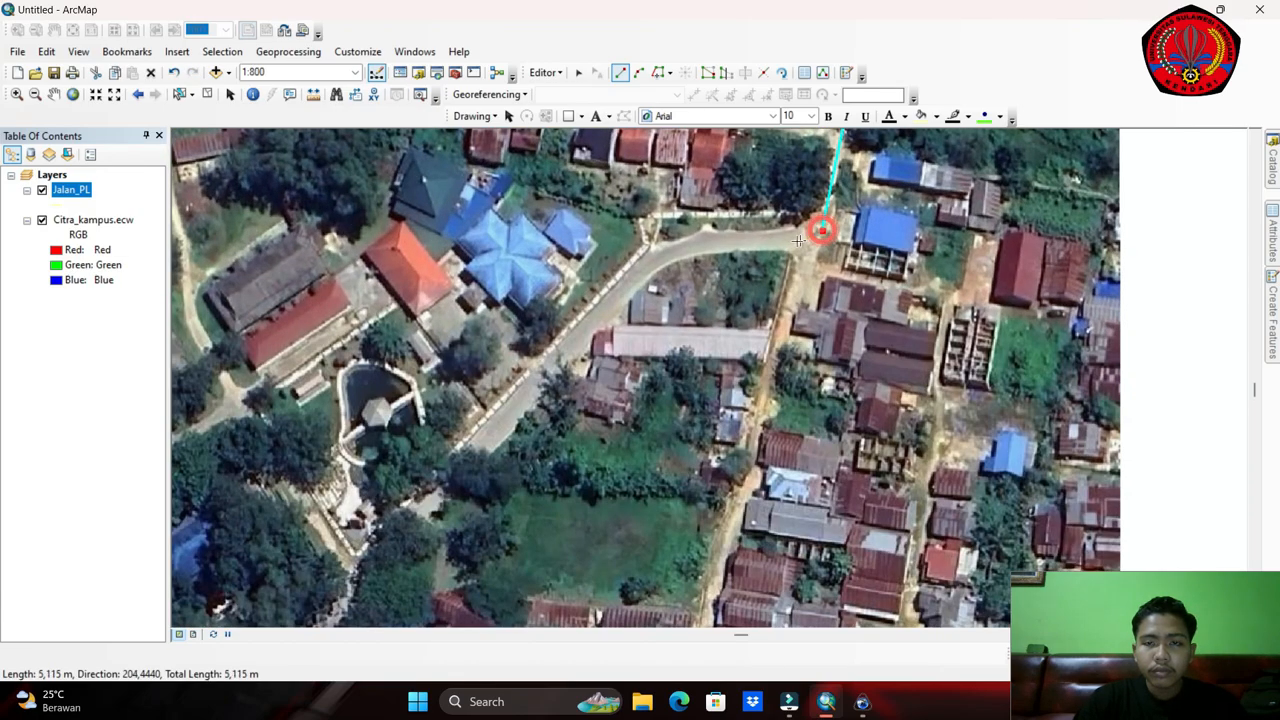
pyautogui.click(665, 250)
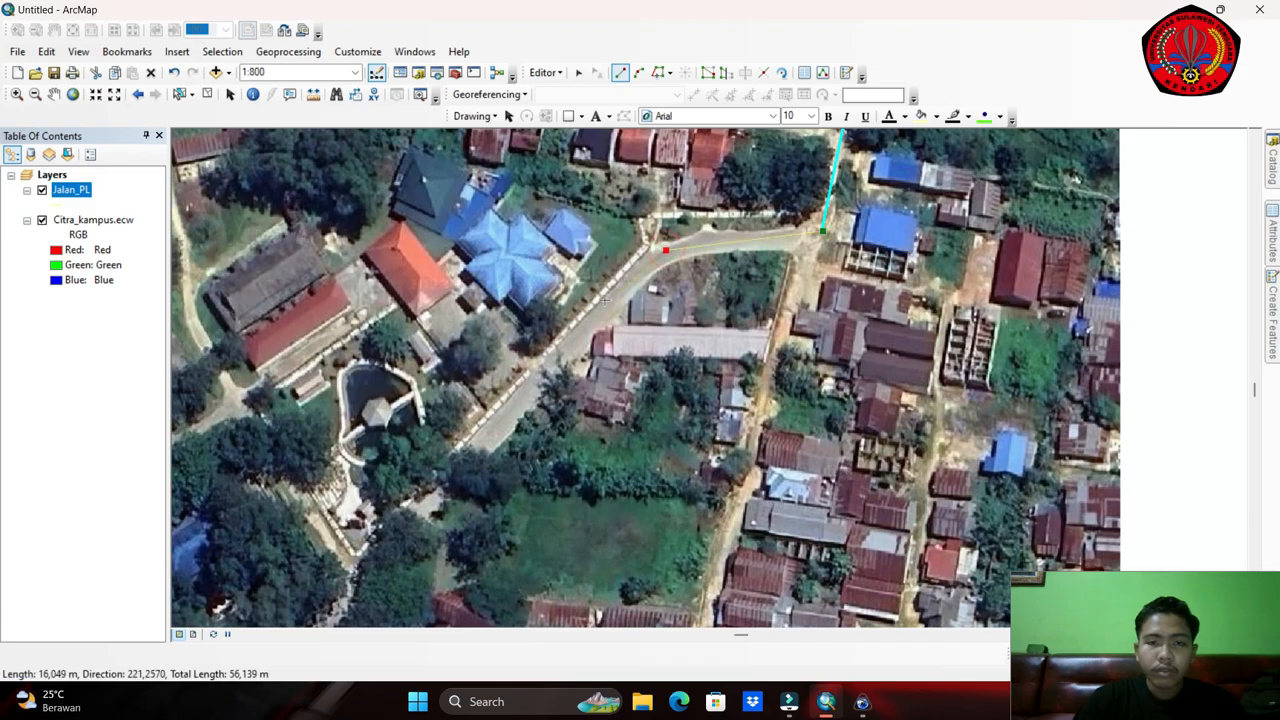
pyautogui.moveTo(517, 415); pyautogui.dragTo(768, 138)
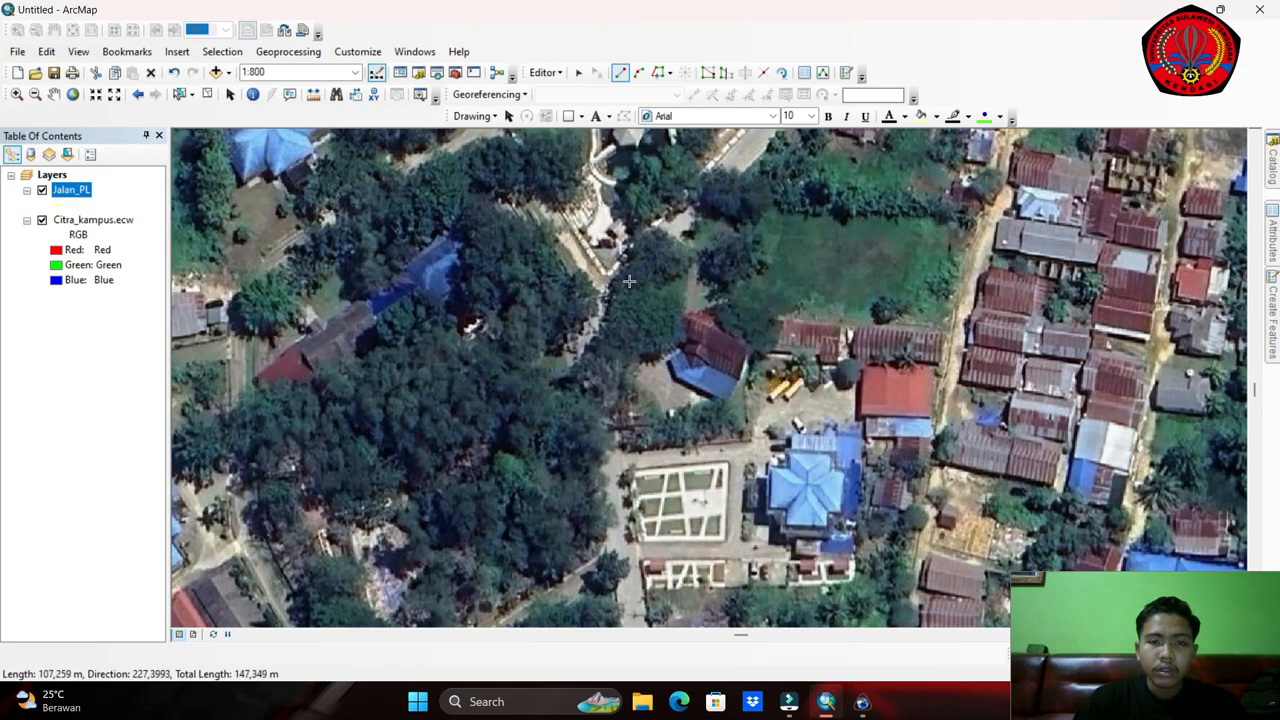
pyautogui.click(593, 320)
pyautogui.rightClick(594, 410)
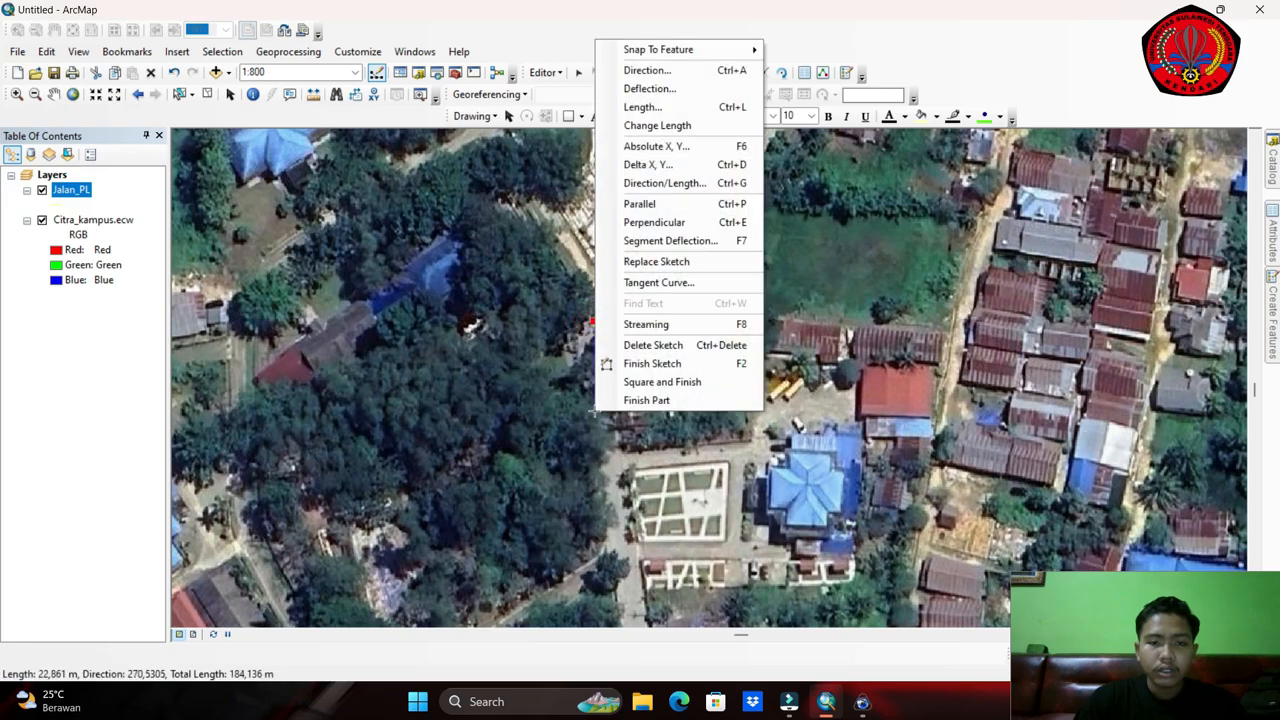
pyautogui.click(594, 436)
pyautogui.hotkey('ctrl', 'z')
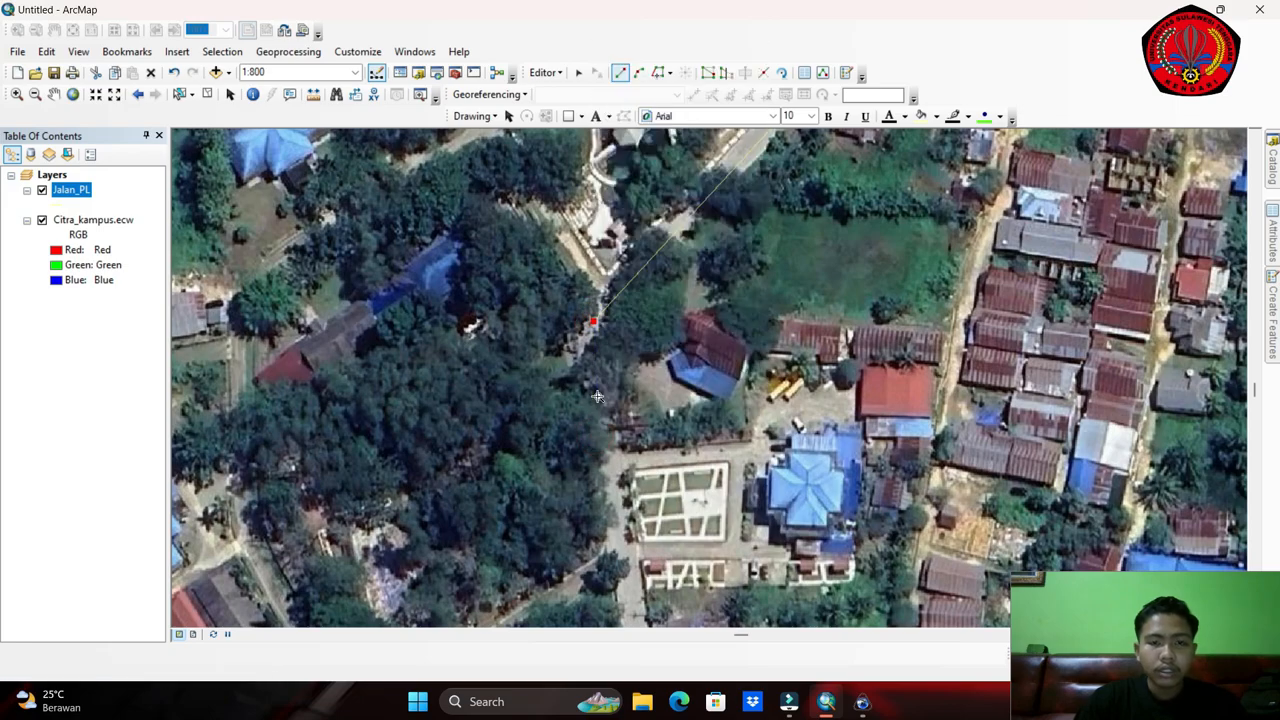
# Continue the line south along the road beside the wooded block to its southeast corner, then southwest to the next road junction.
pyautogui.moveTo(599, 400); pyautogui.dragTo(584, 264)
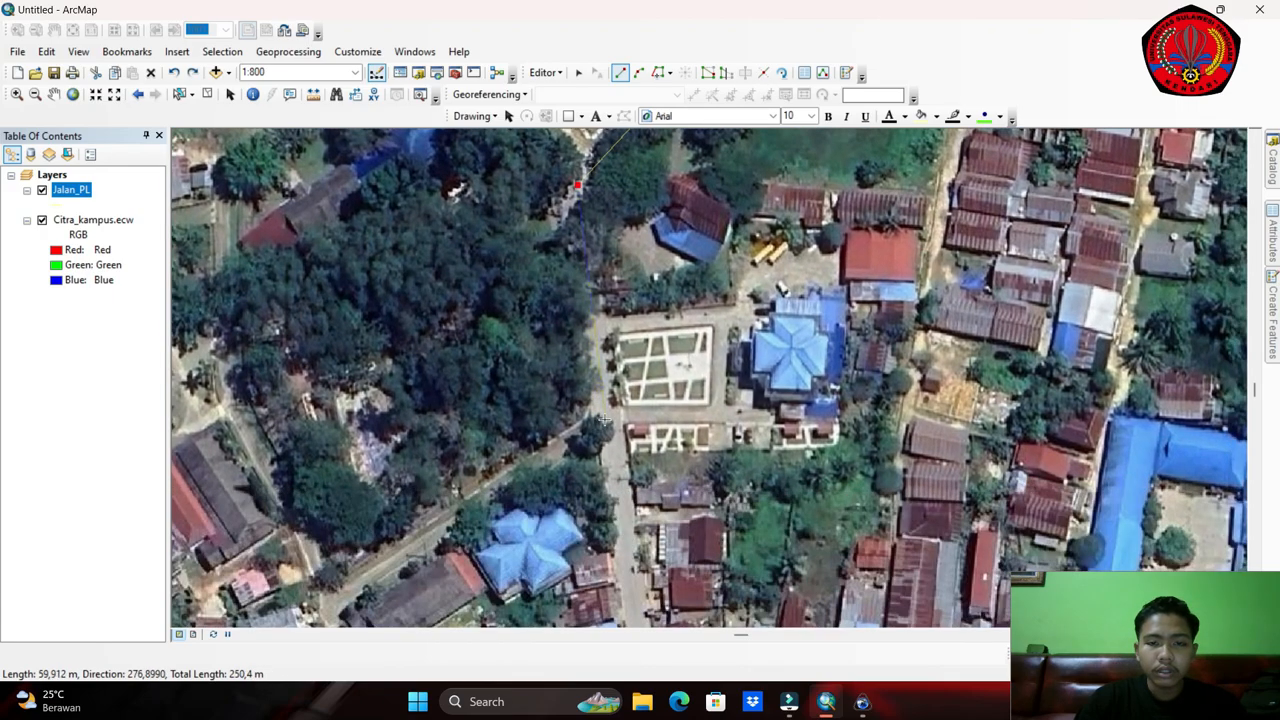
pyautogui.click(605, 420)
pyautogui.moveTo(605, 420); pyautogui.dragTo(717, 295)
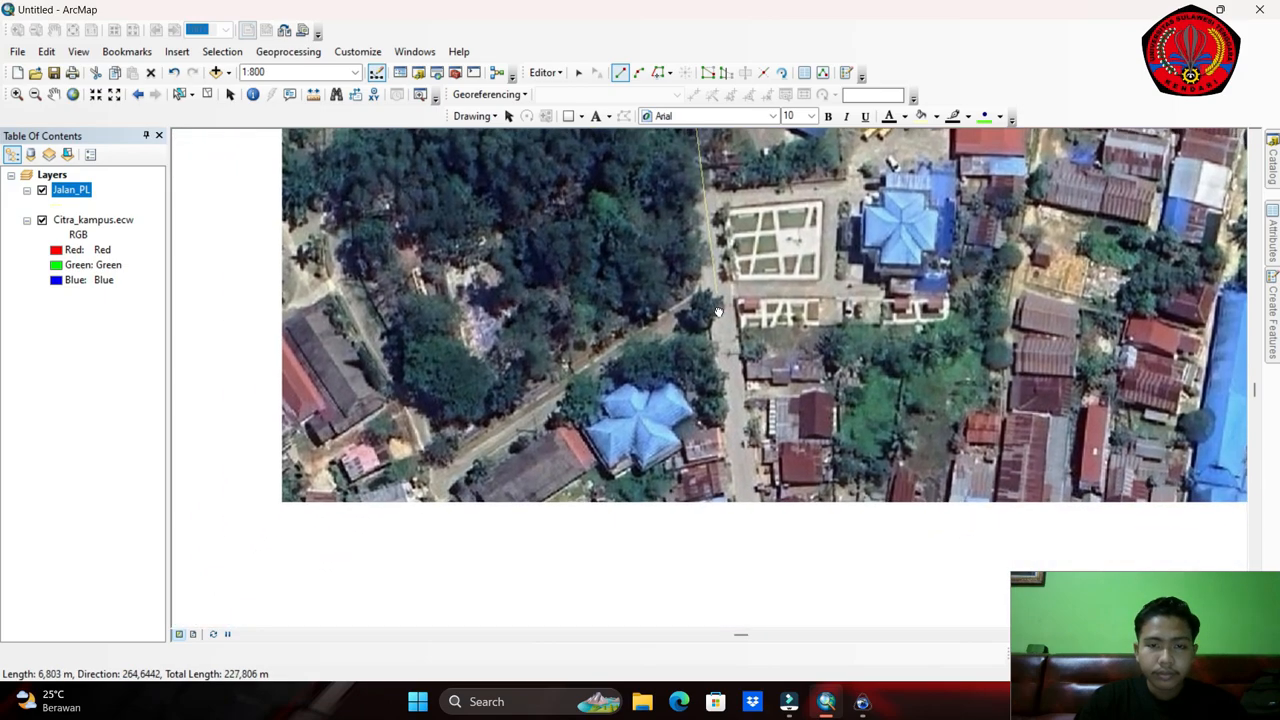
pyautogui.click(718, 292)
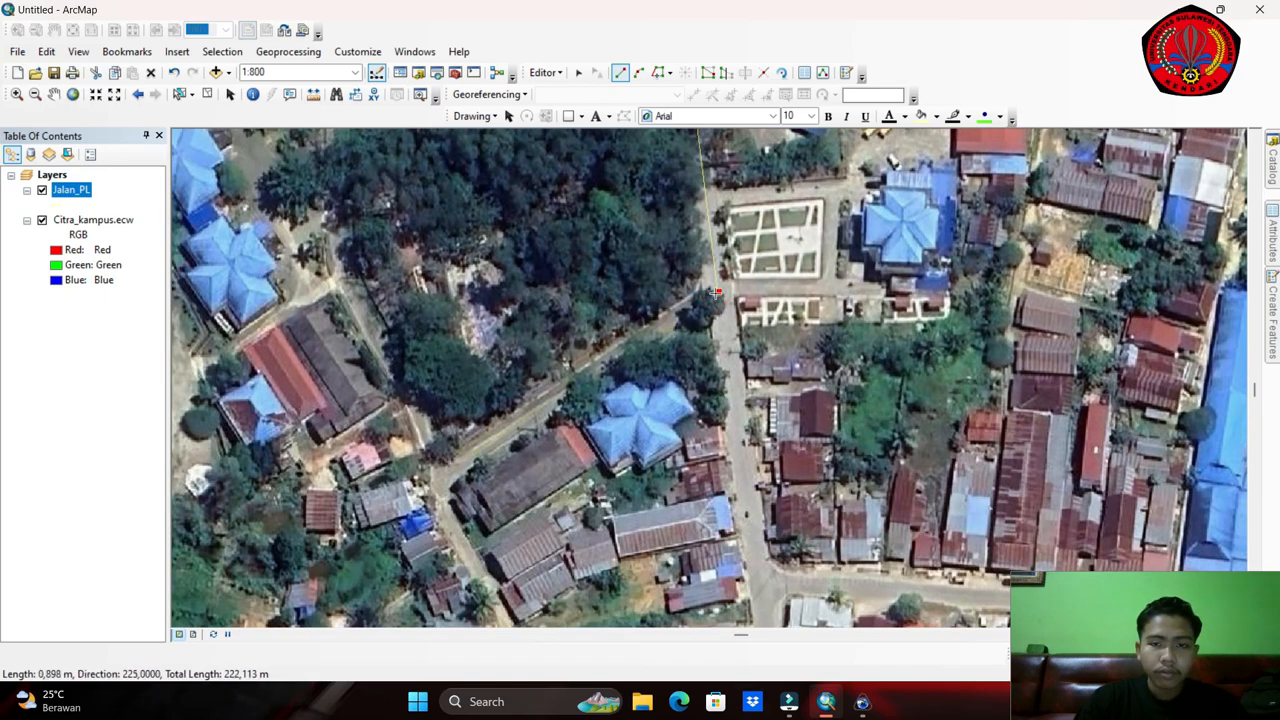
pyautogui.click(441, 475)
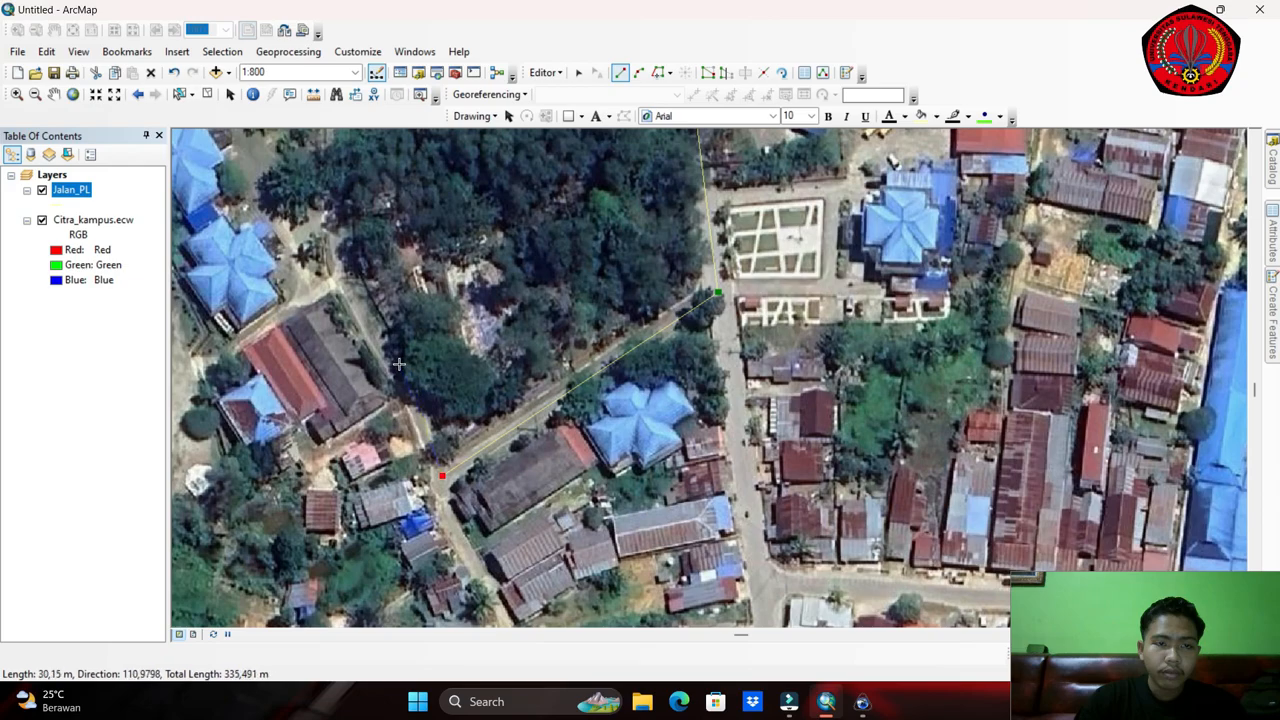
# Trace the road up the west side of the wooded block and northeast to the junction, then finish the line back at the curved campus road.
pyautogui.click(344, 268)
pyautogui.moveTo(347, 263); pyautogui.dragTo(578, 409)
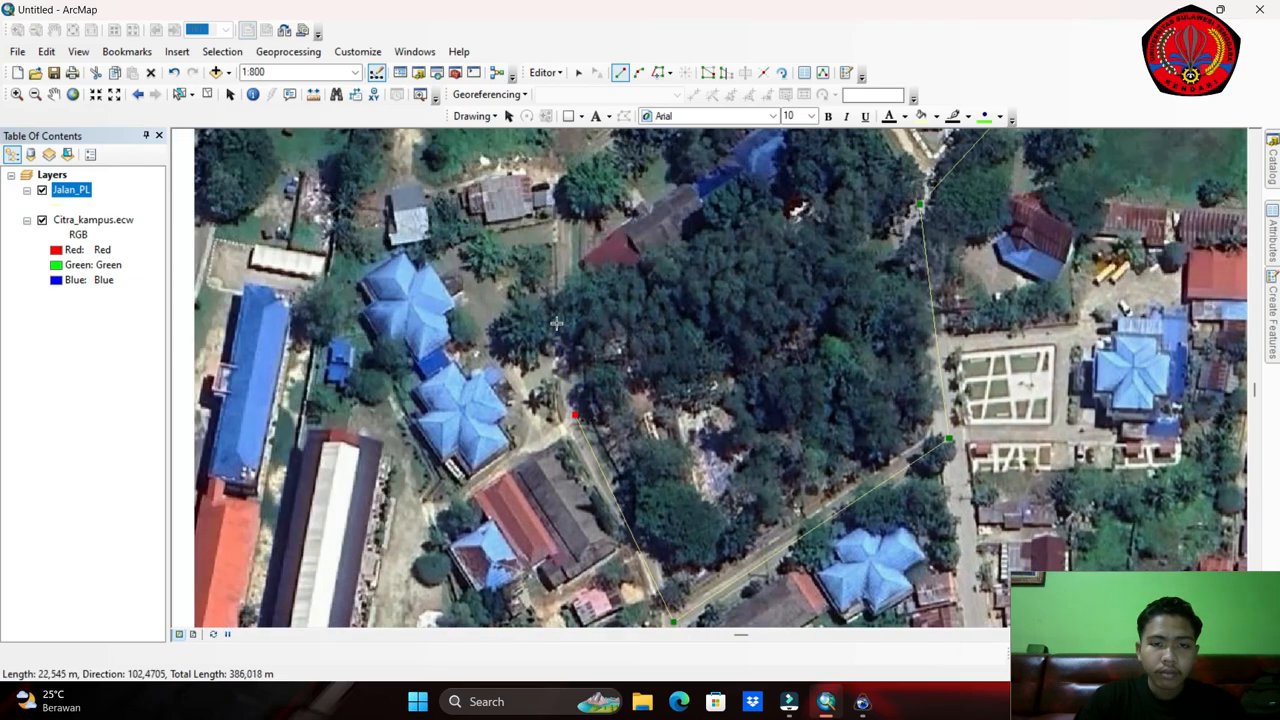
pyautogui.click(570, 183)
pyautogui.moveTo(644, 131); pyautogui.dragTo(344, 471)
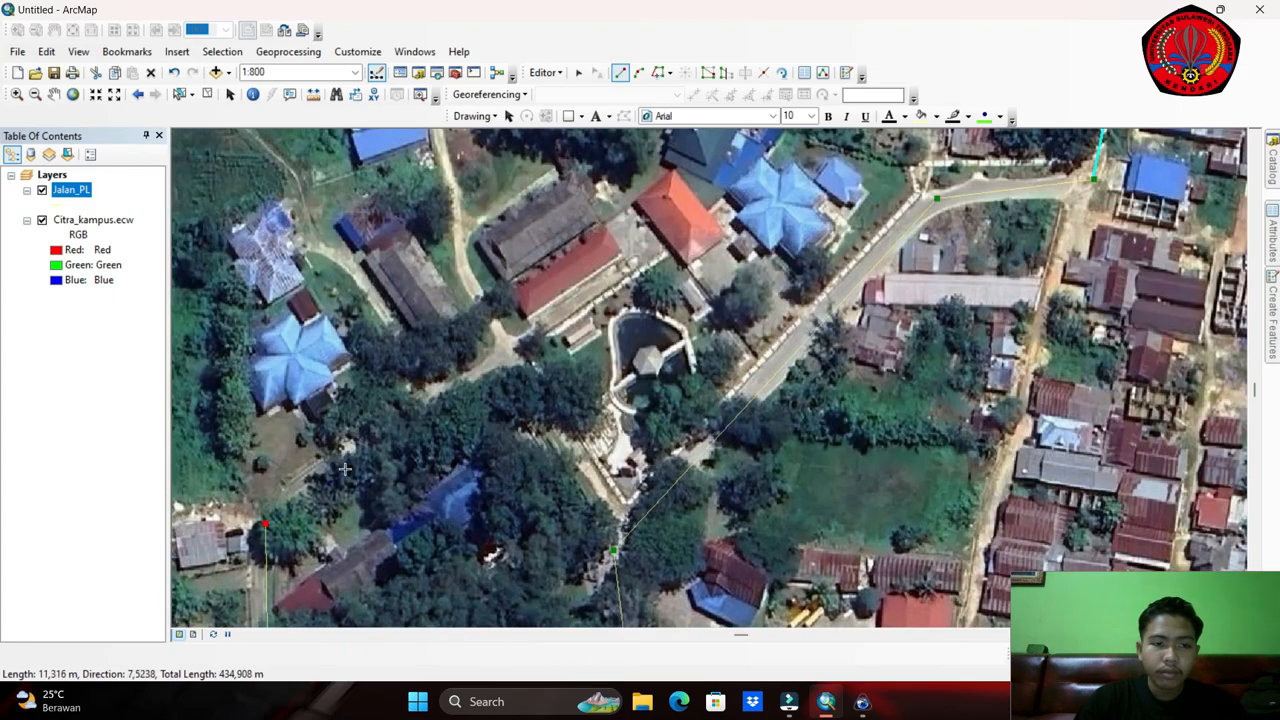
pyautogui.click(506, 351)
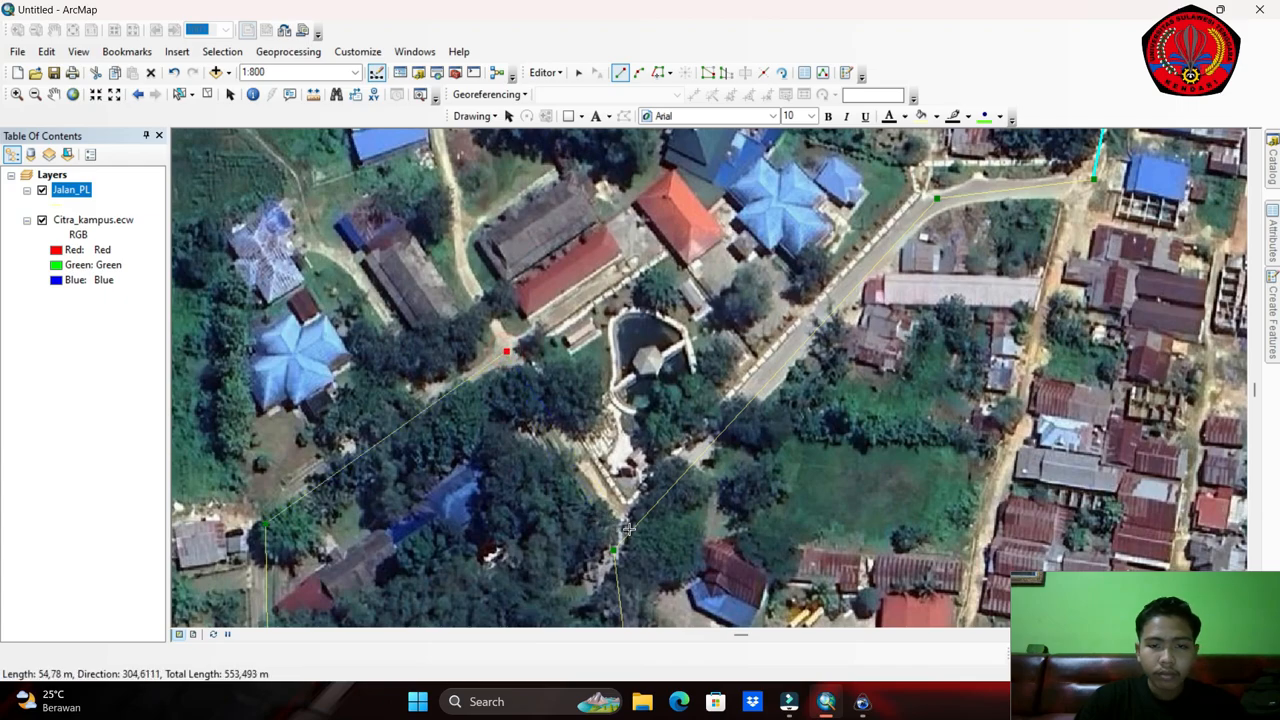
pyautogui.scroll(2, 628, 528)
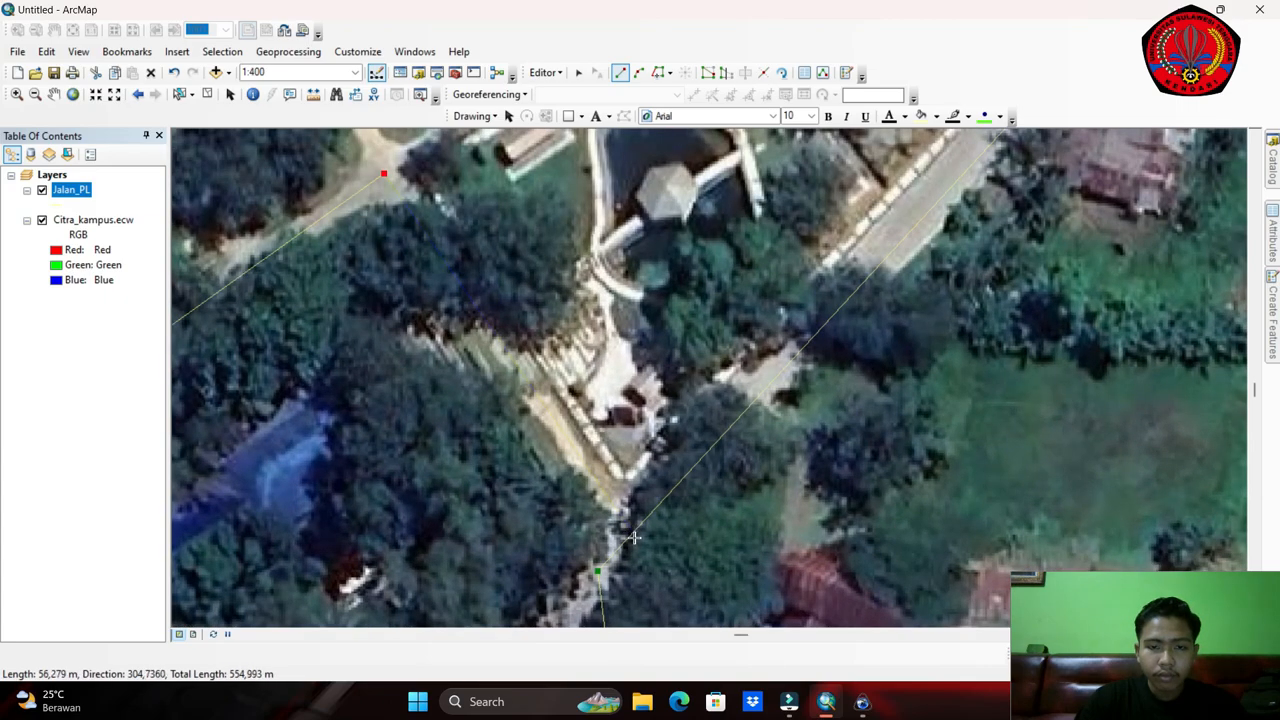
pyautogui.doubleClick(630, 535)
# Digitize the road from the loop's southeast corner south to the T-junction, and a separate line east from there to the image edge.
pyautogui.scroll(-3, 628, 525)
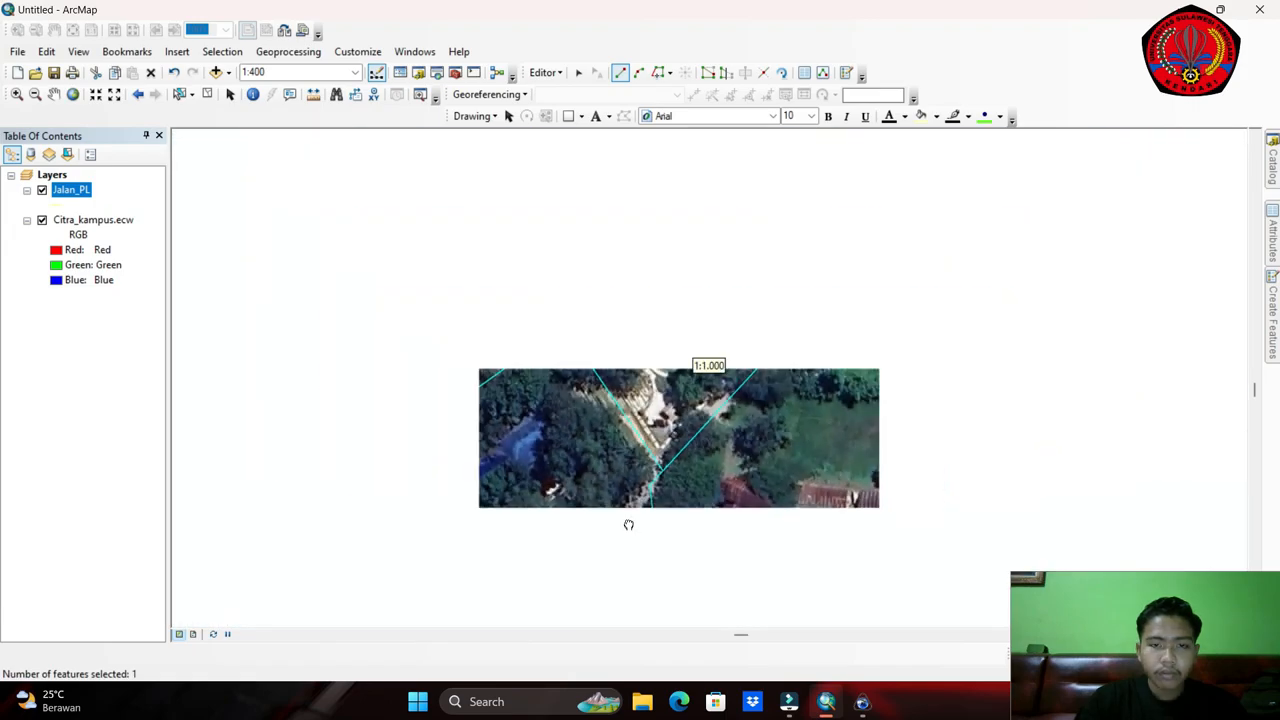
pyautogui.scroll(-2, 690, 500)
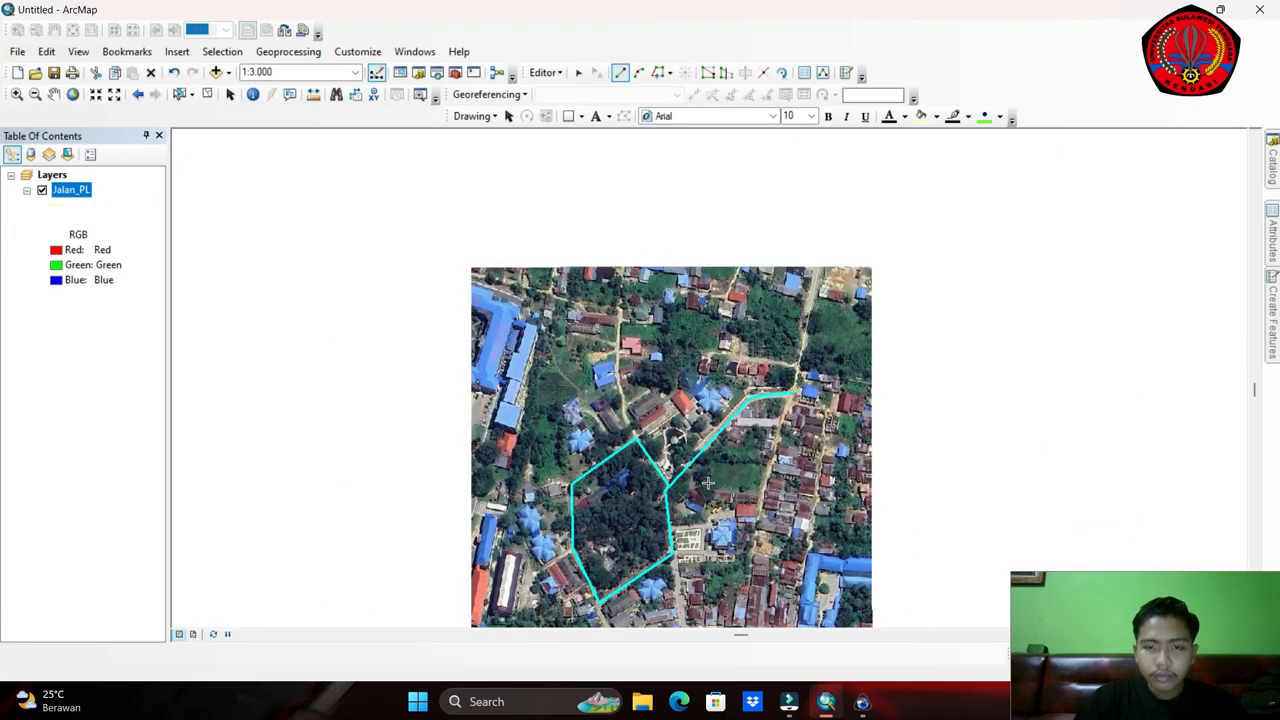
pyautogui.scroll(4, 707, 483)
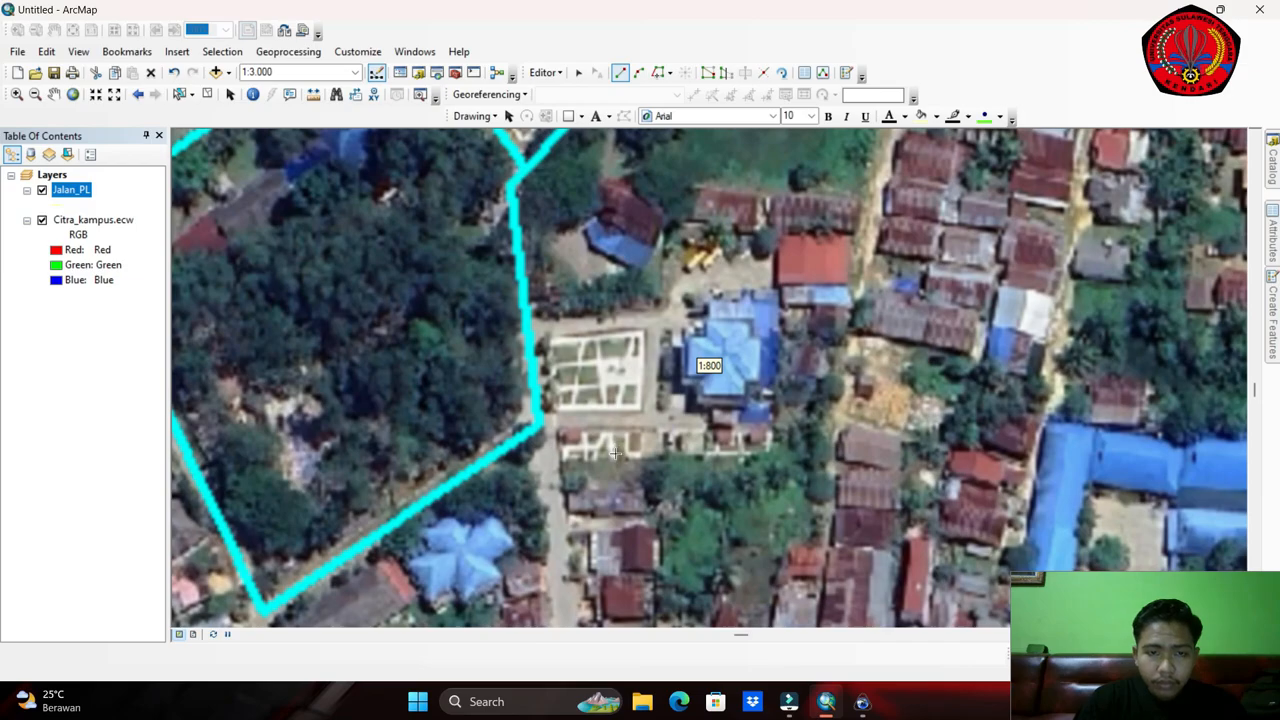
pyautogui.scroll(-2, 703, 332)
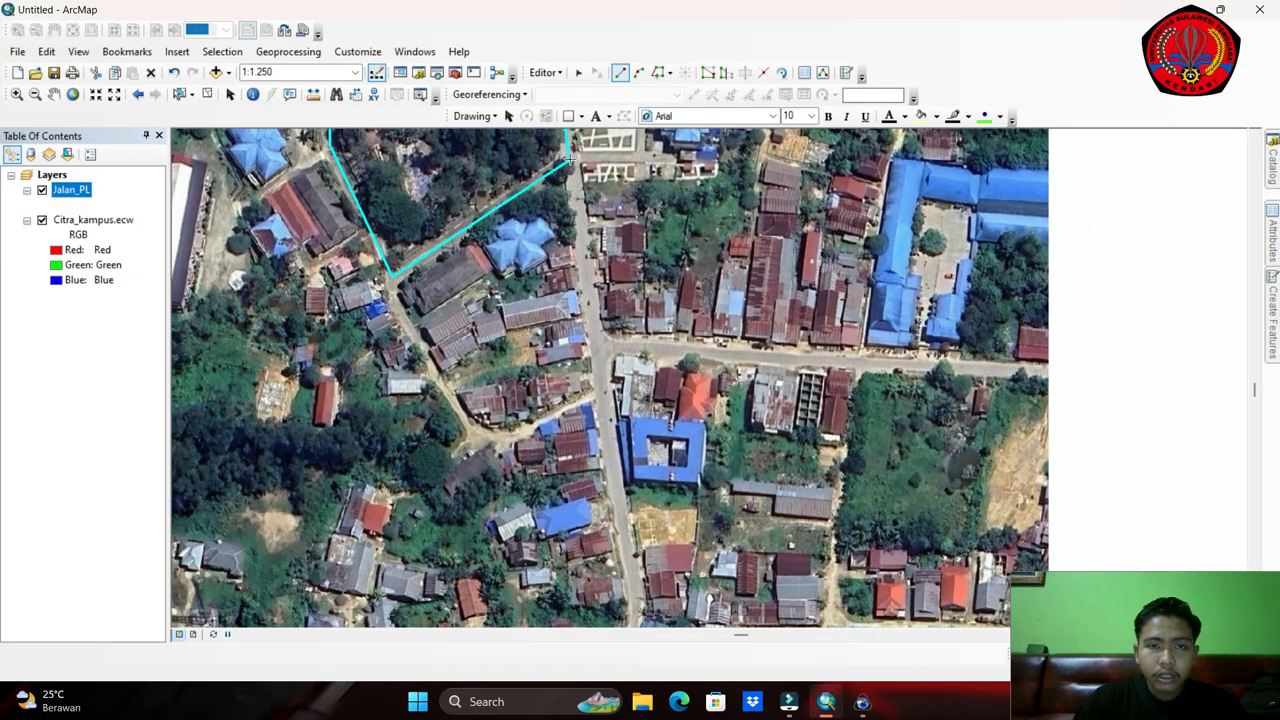
pyautogui.click(567, 159)
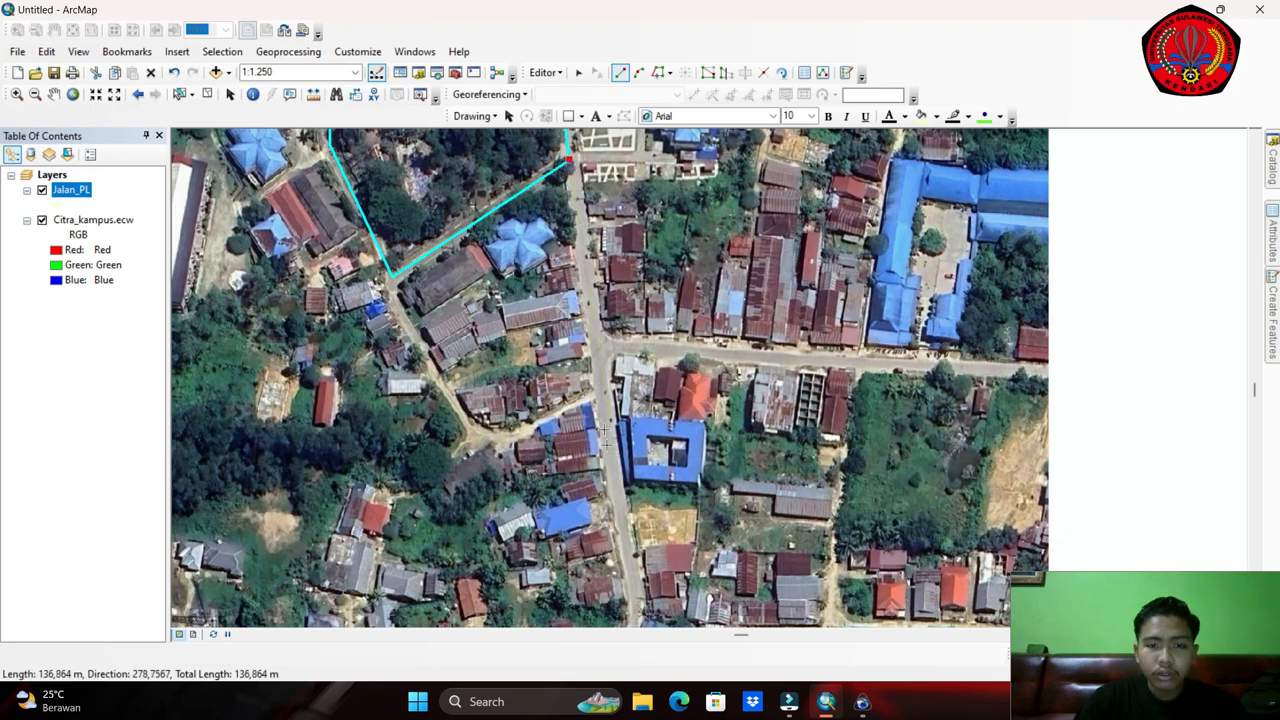
pyautogui.doubleClick(597, 345)
pyautogui.click(597, 345)
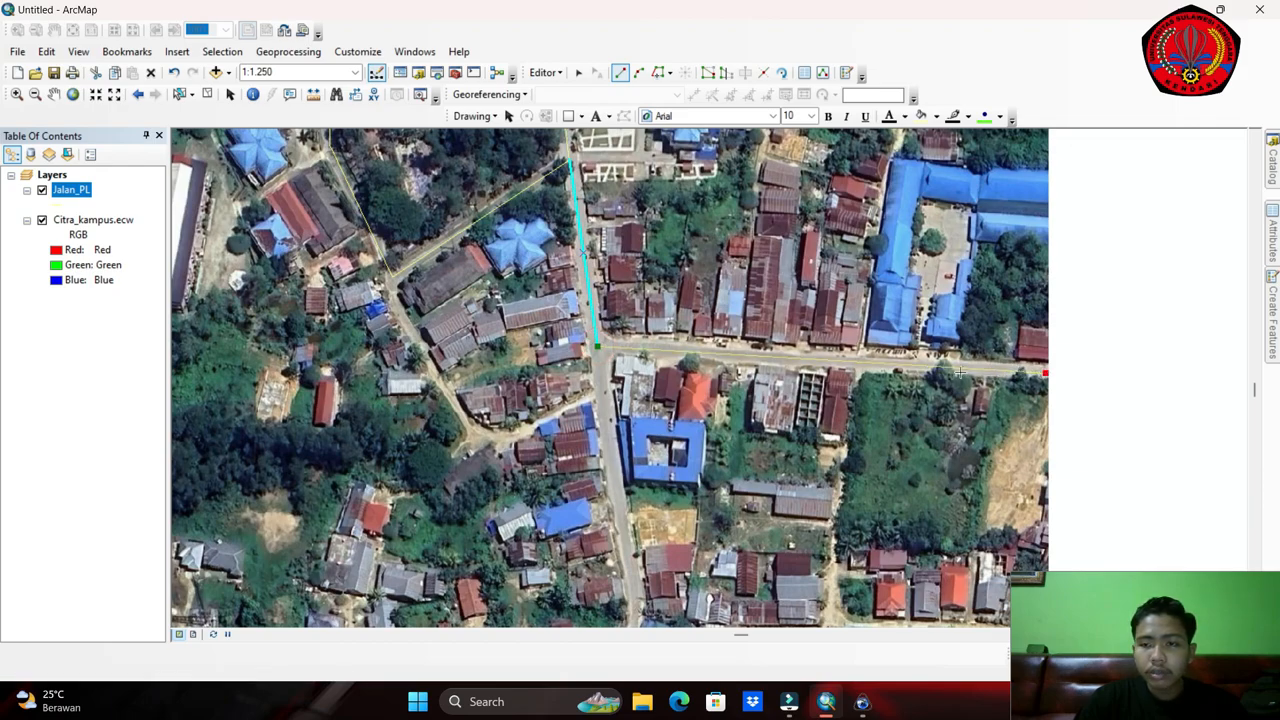
pyautogui.doubleClick(1040, 372)
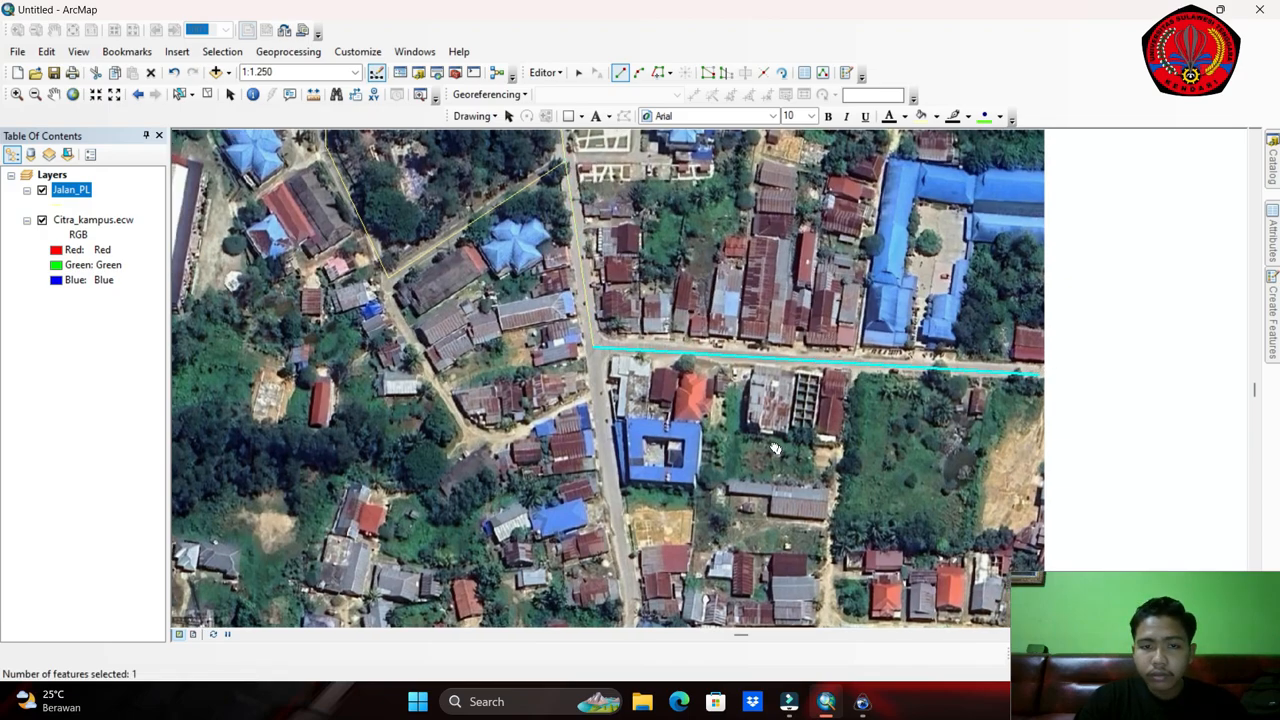
# Digitize the road from the T-junction south around the final bend to the southern edge of the image.
pyautogui.moveTo(588, 395); pyautogui.dragTo(578, 235)
pyautogui.click(582, 185)
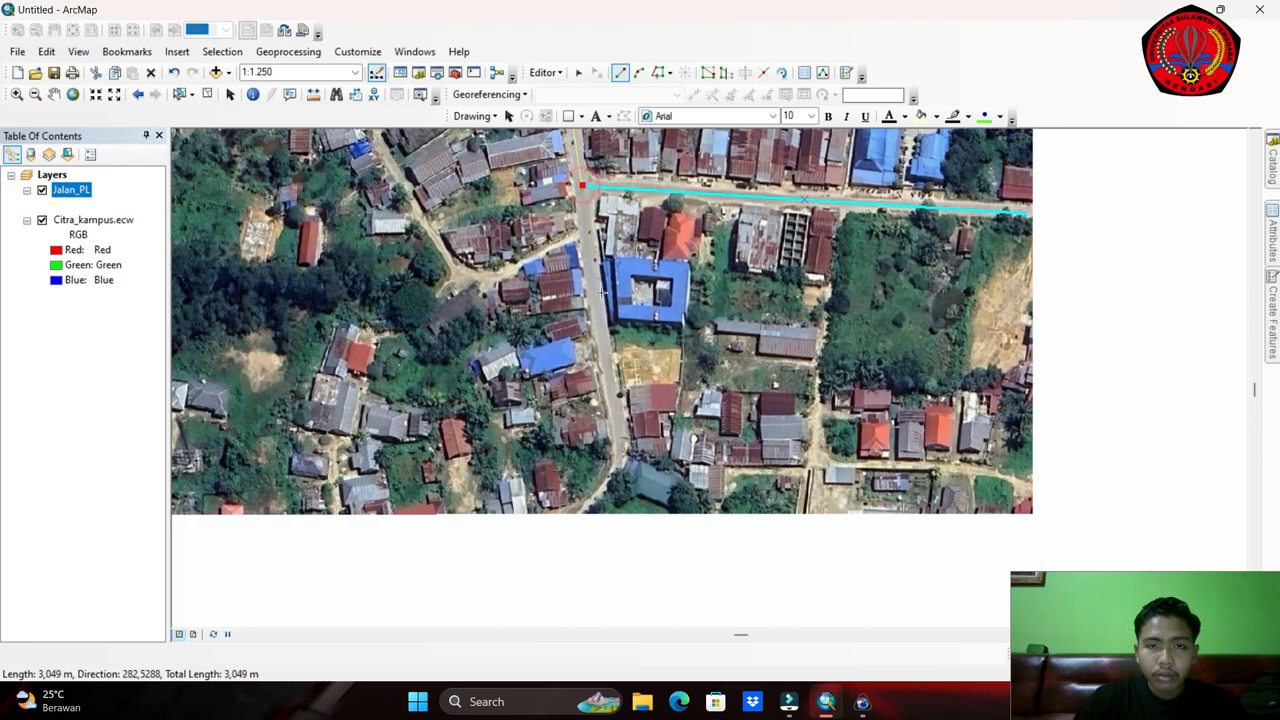
pyautogui.moveTo(615, 371); pyautogui.dragTo(639, 261)
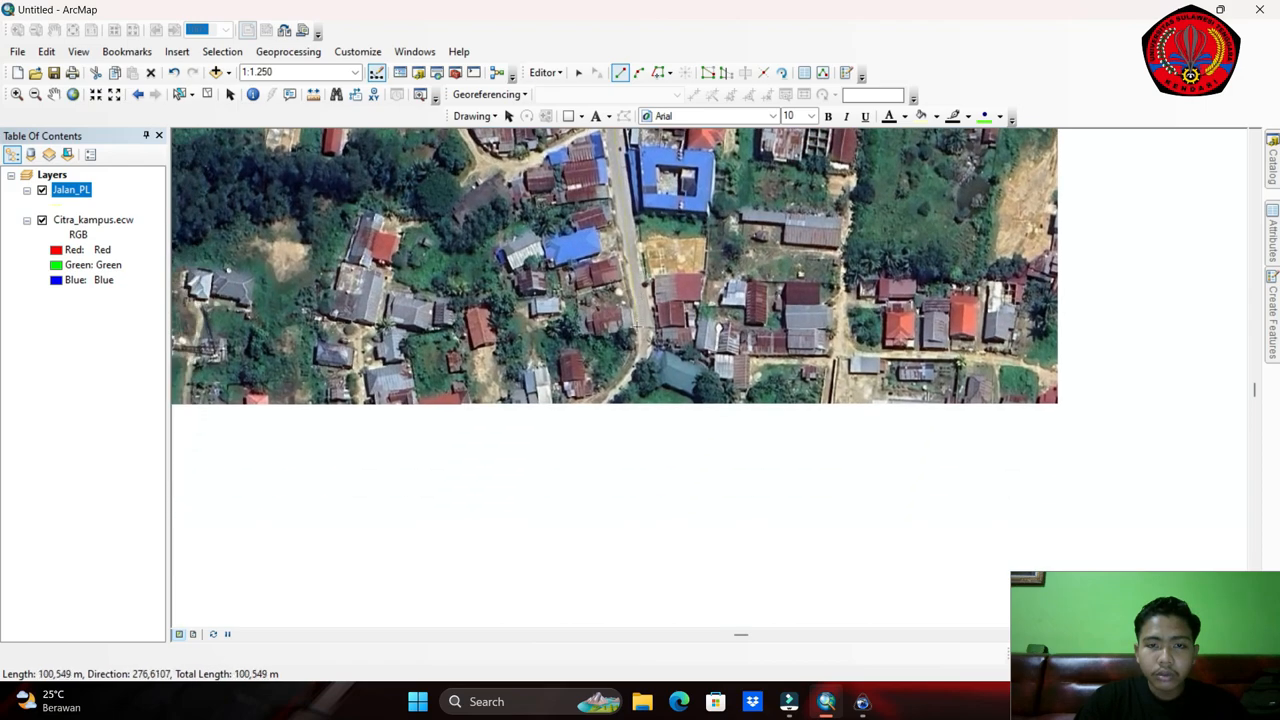
pyautogui.click(645, 342)
pyautogui.click(628, 383)
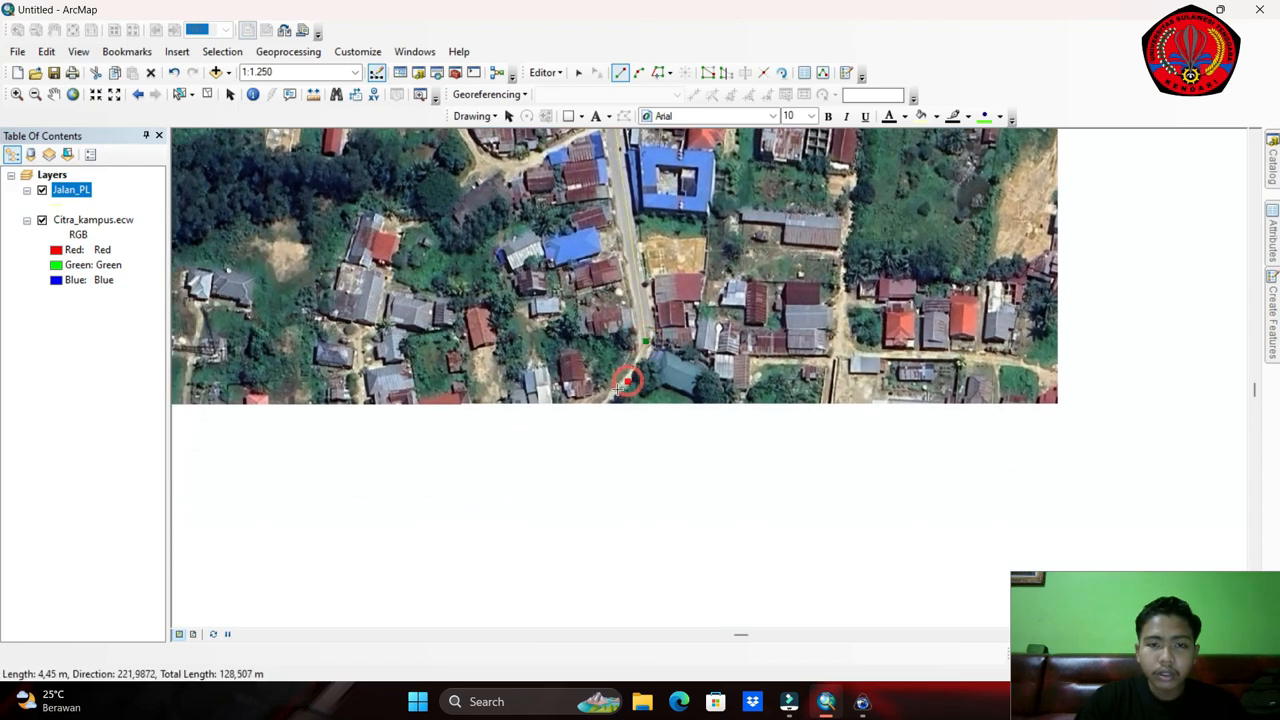
pyautogui.doubleClick(604, 402)
# Review the digitized road lines across the whole satellite image.
pyautogui.moveTo(688, 291); pyautogui.dragTo(660, 464)
pyautogui.moveTo(613, 344); pyautogui.dragTo(676, 458)
pyautogui.moveTo(670, 317); pyautogui.dragTo(646, 535)
pyautogui.moveTo(643, 286); pyautogui.dragTo(679, 456)
pyautogui.moveTo(805, 349); pyautogui.dragTo(671, 420)
pyautogui.moveTo(784, 327); pyautogui.dragTo(677, 430)
pyautogui.moveTo(518, 376); pyautogui.dragTo(689, 174)
pyautogui.scroll(-2, 644, 315)
pyautogui.scroll(3, 641, 323)
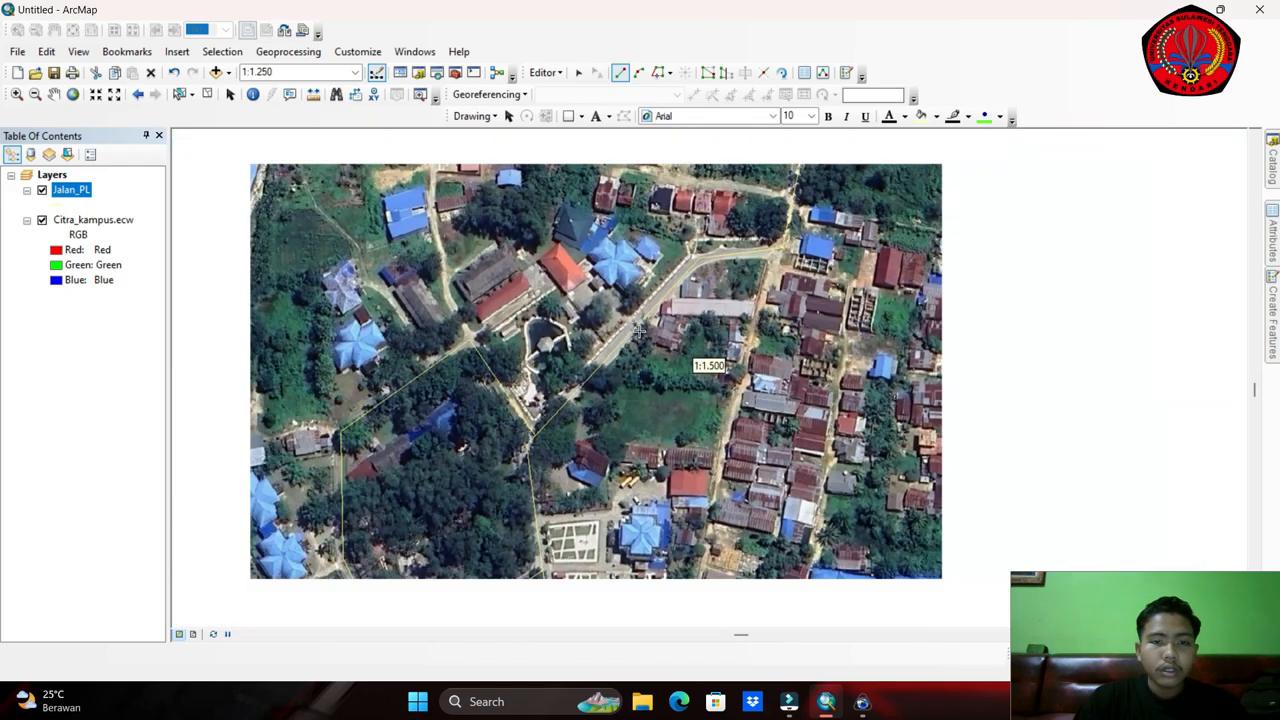
pyautogui.moveTo(634, 413); pyautogui.dragTo(606, 274)
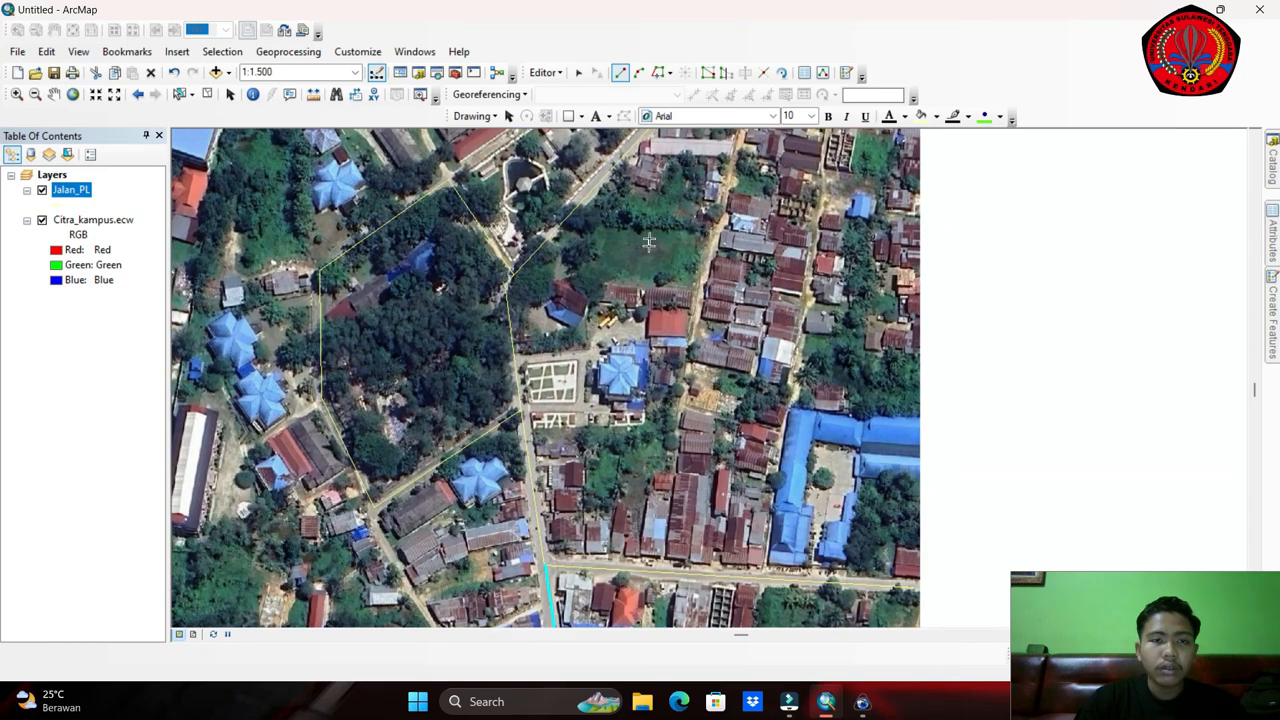
# Stop the edit session on Jalan_PL and save the edits.
pyautogui.click(564, 76)
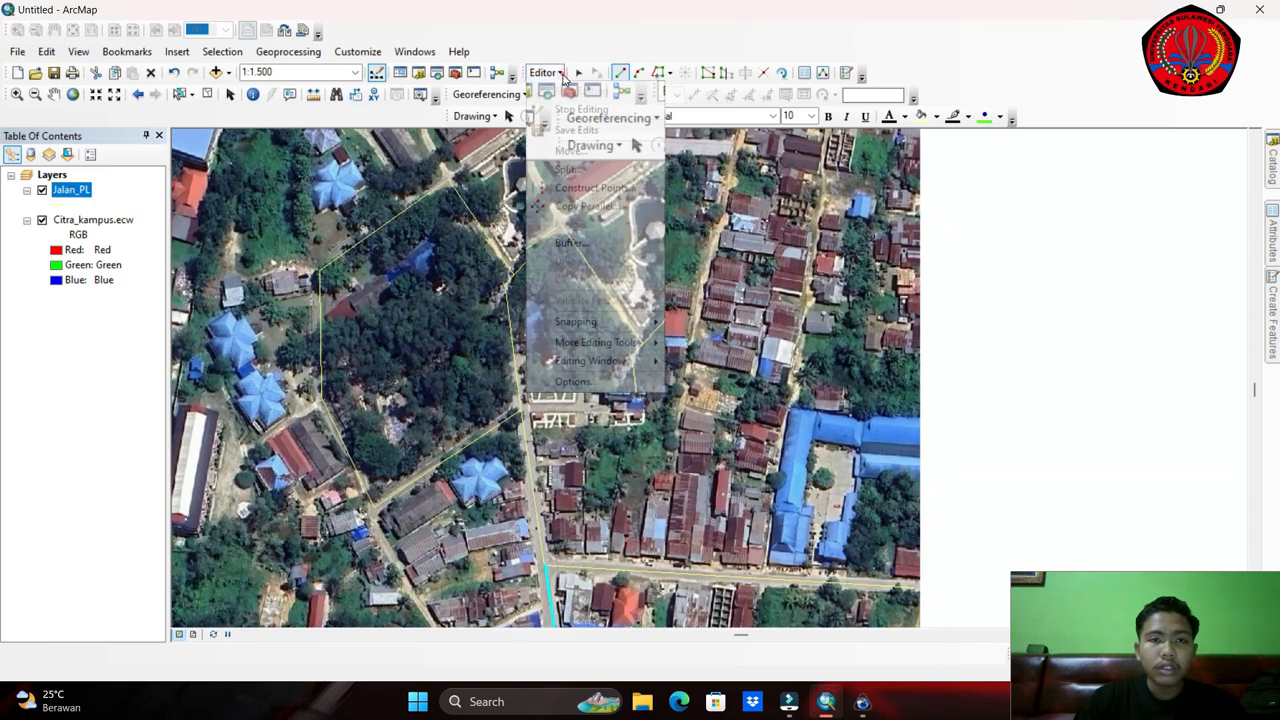
pyautogui.click(568, 110)
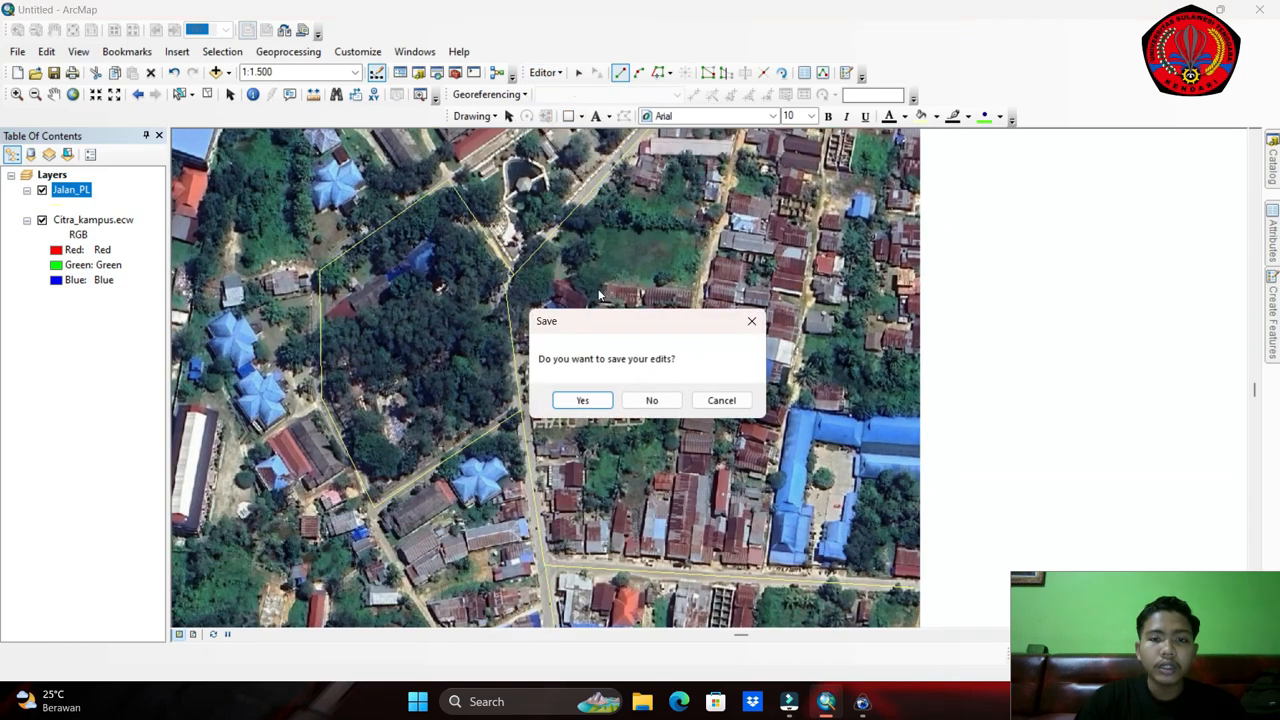
pyautogui.click(582, 401)
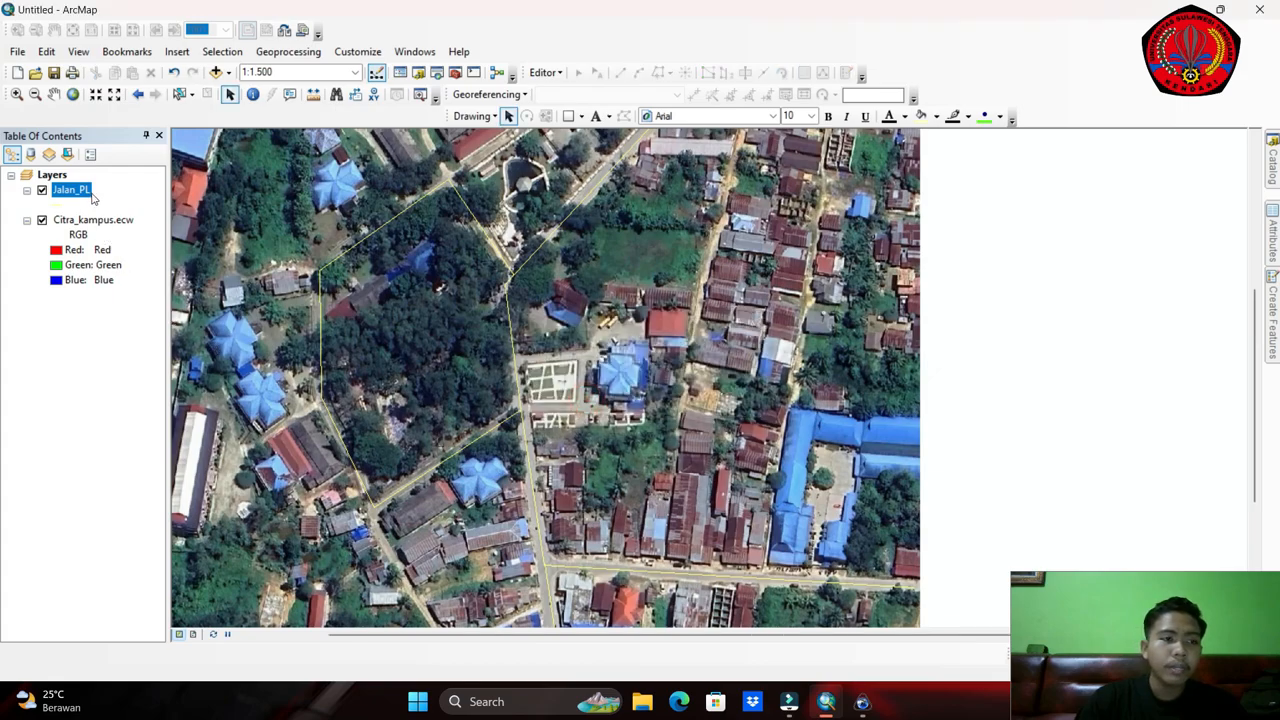
# Open the attribute table of the Jalan_PL layer and reposition its window over the map.
pyautogui.moveTo(583, 288); pyautogui.dragTo(710, 342)
pyautogui.moveTo(786, 196); pyautogui.dragTo(738, 190)
pyautogui.scroll(1, 690, 348)
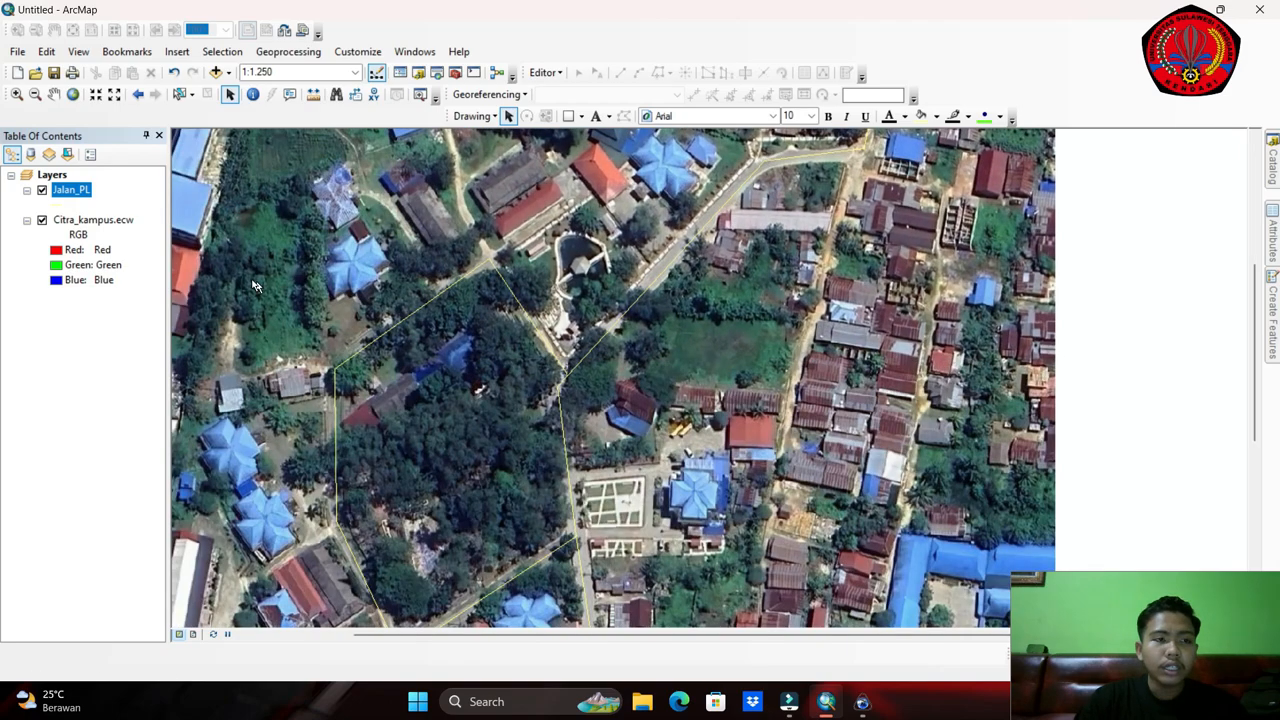
pyautogui.rightClick(77, 194)
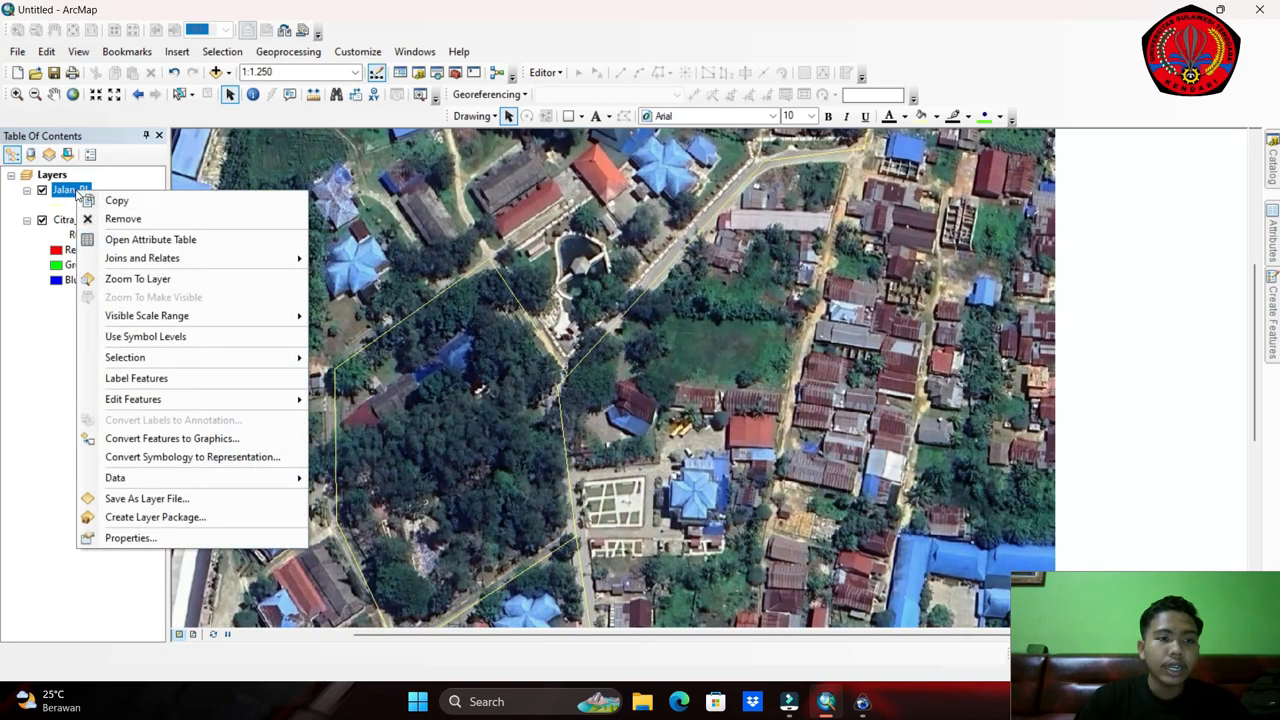
pyautogui.click(137, 240)
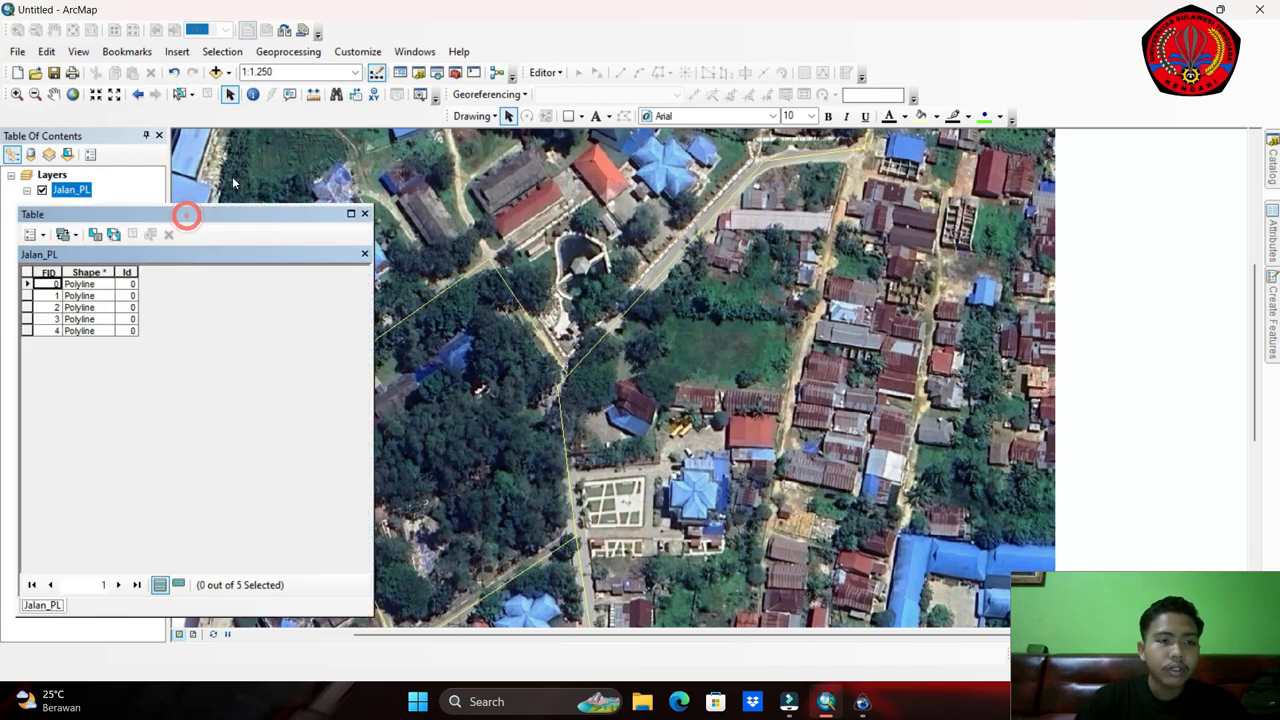
pyautogui.moveTo(181, 214); pyautogui.dragTo(226, 181)
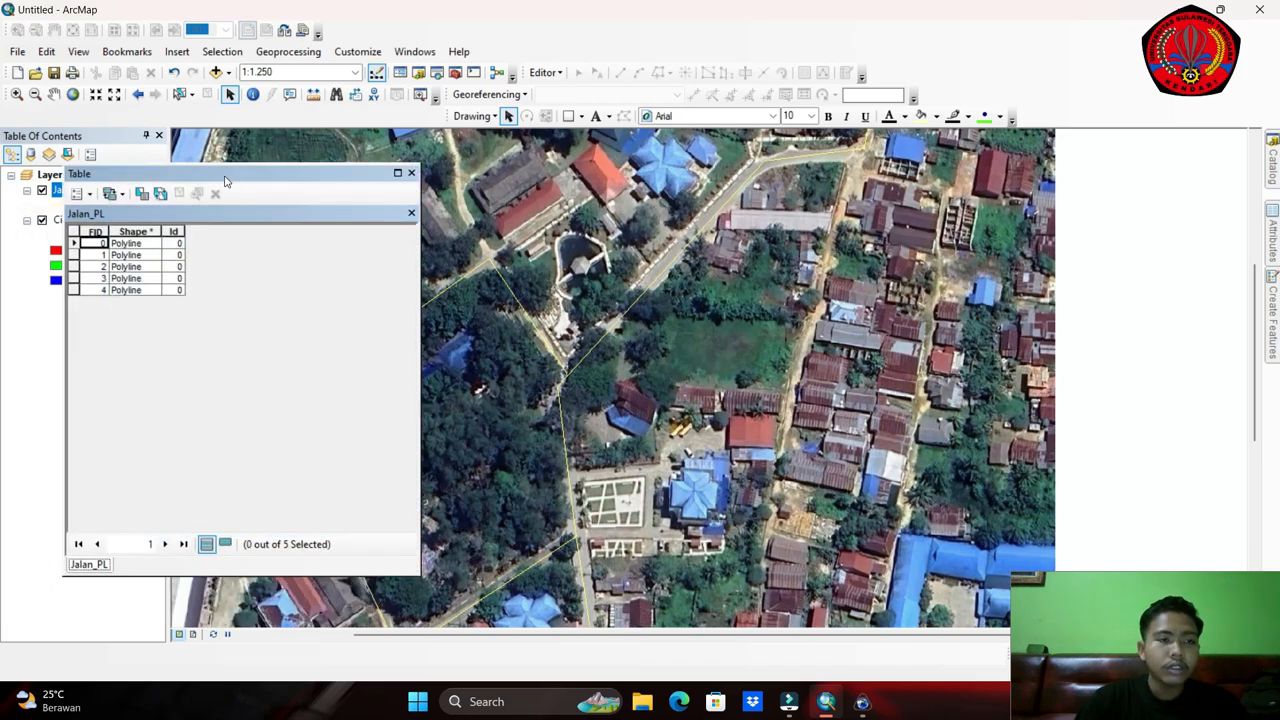
# Add a Text field named Keterangan with length 50 to the Jalan_PL attribute table.
pyautogui.click(80, 193)
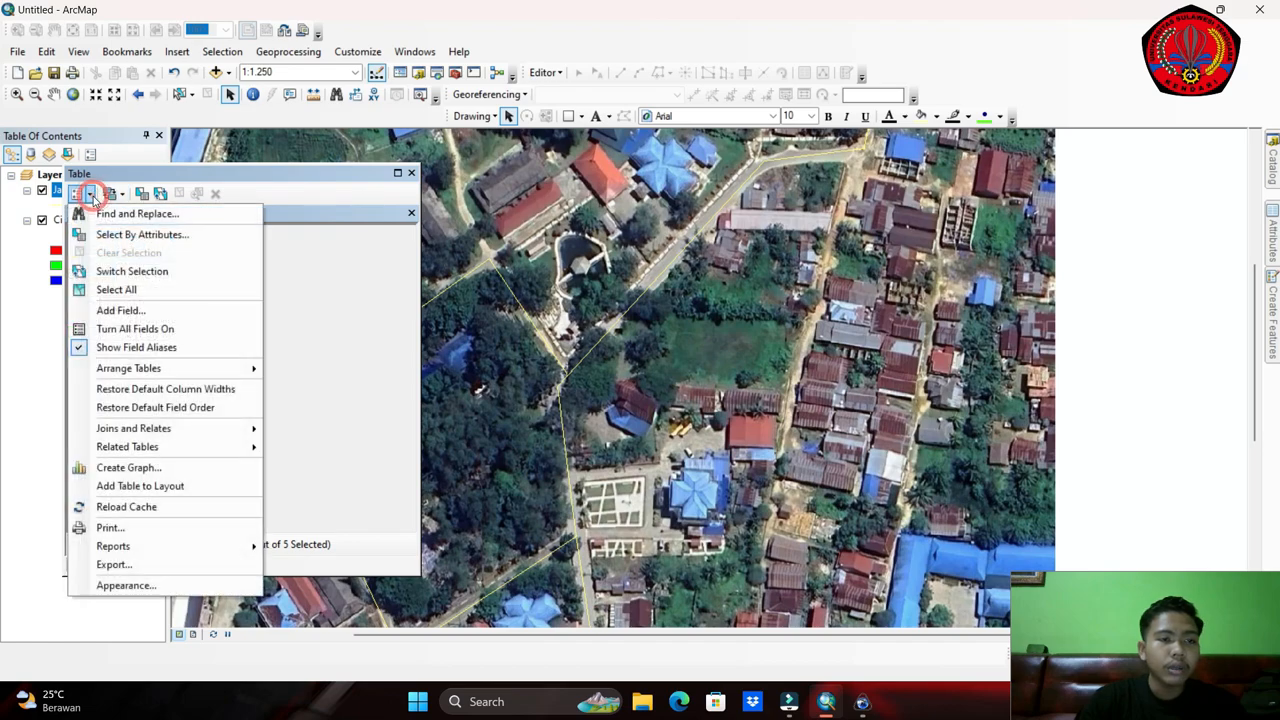
pyautogui.click(153, 316)
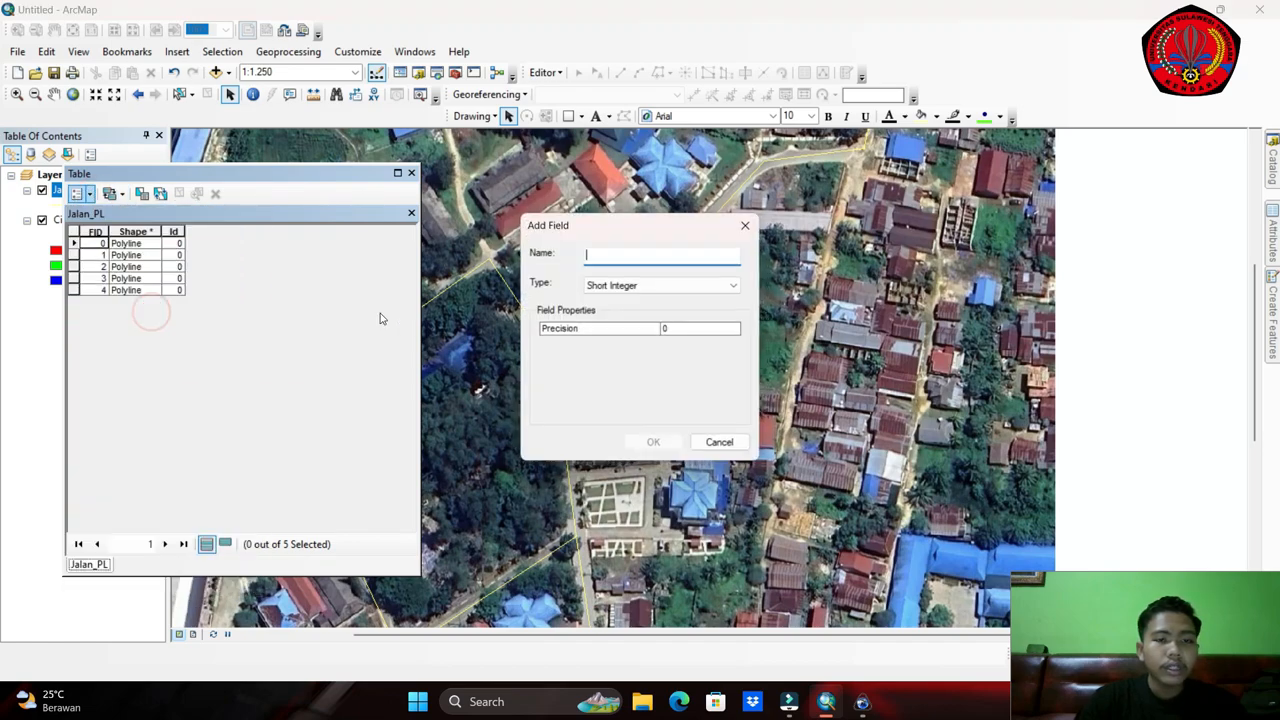
pyautogui.write('Keterangan')
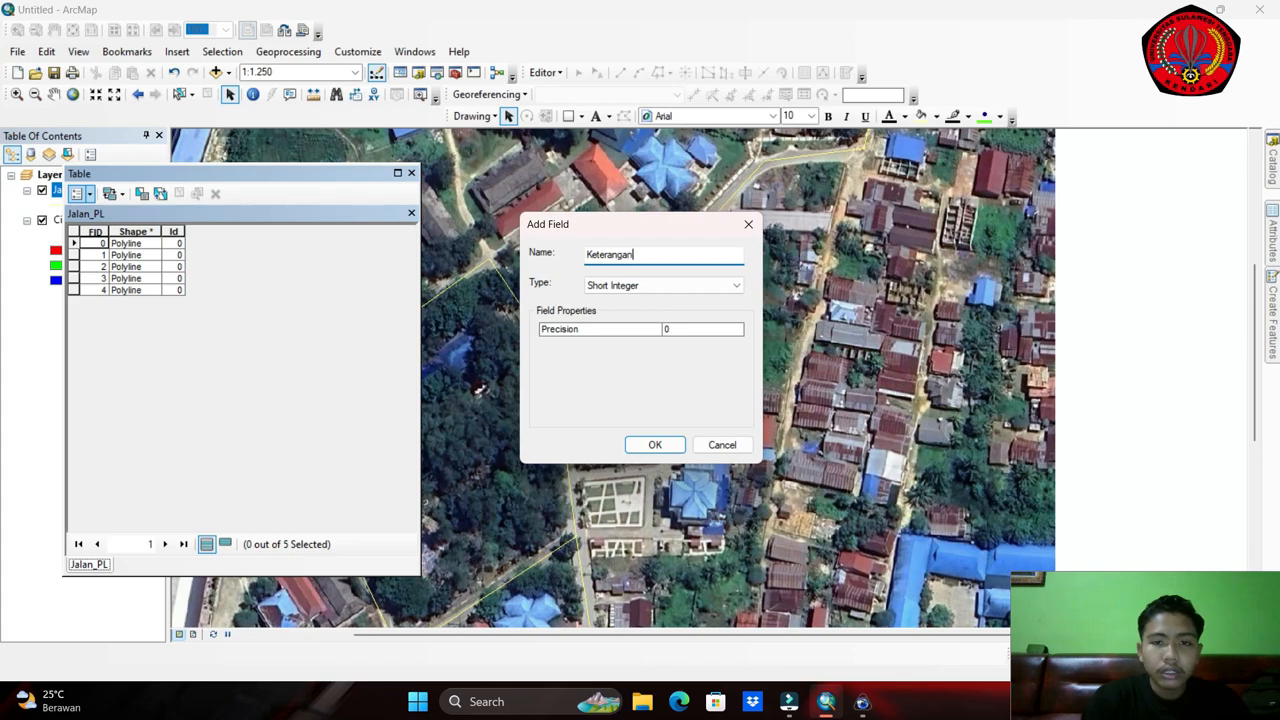
pyautogui.click(711, 286)
pyautogui.click(638, 343)
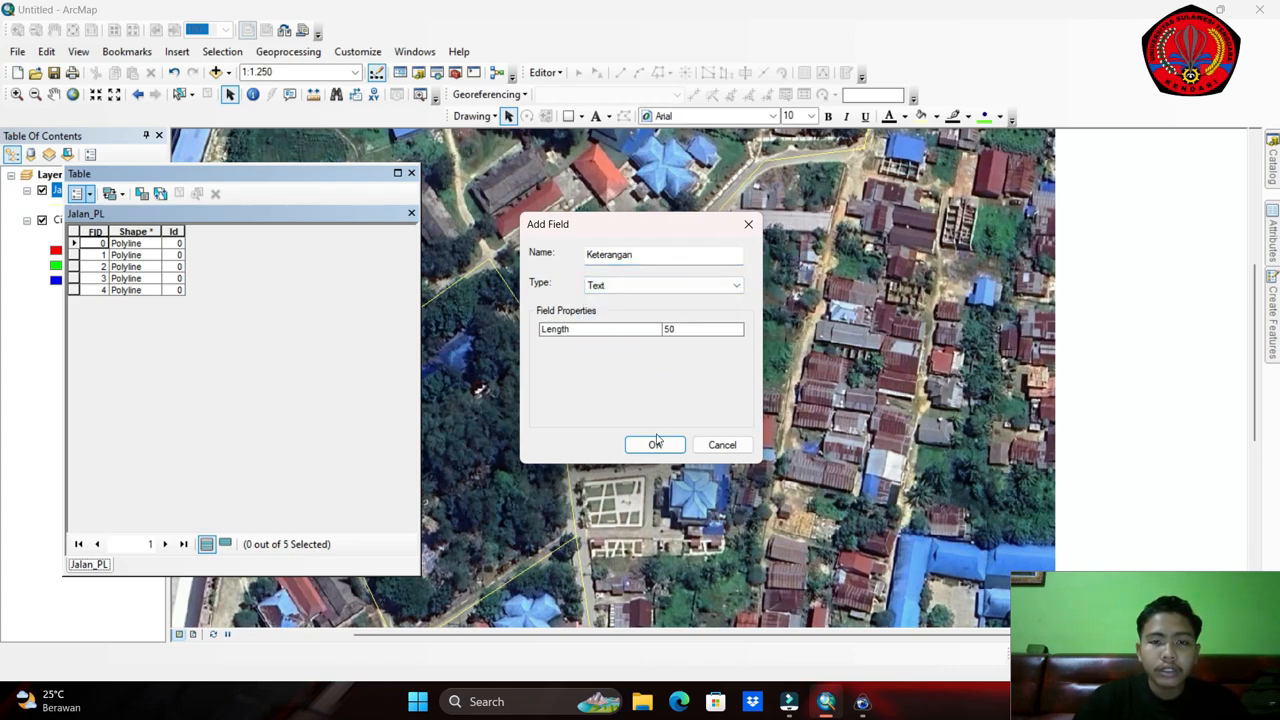
pyautogui.click(655, 444)
# Make the attribute table window wider and shorter, and narrow the Keterangan column so it fits inside.
pyautogui.moveTo(420, 252); pyautogui.dragTo(556, 262)
pyautogui.moveTo(480, 230); pyautogui.dragTo(365, 231)
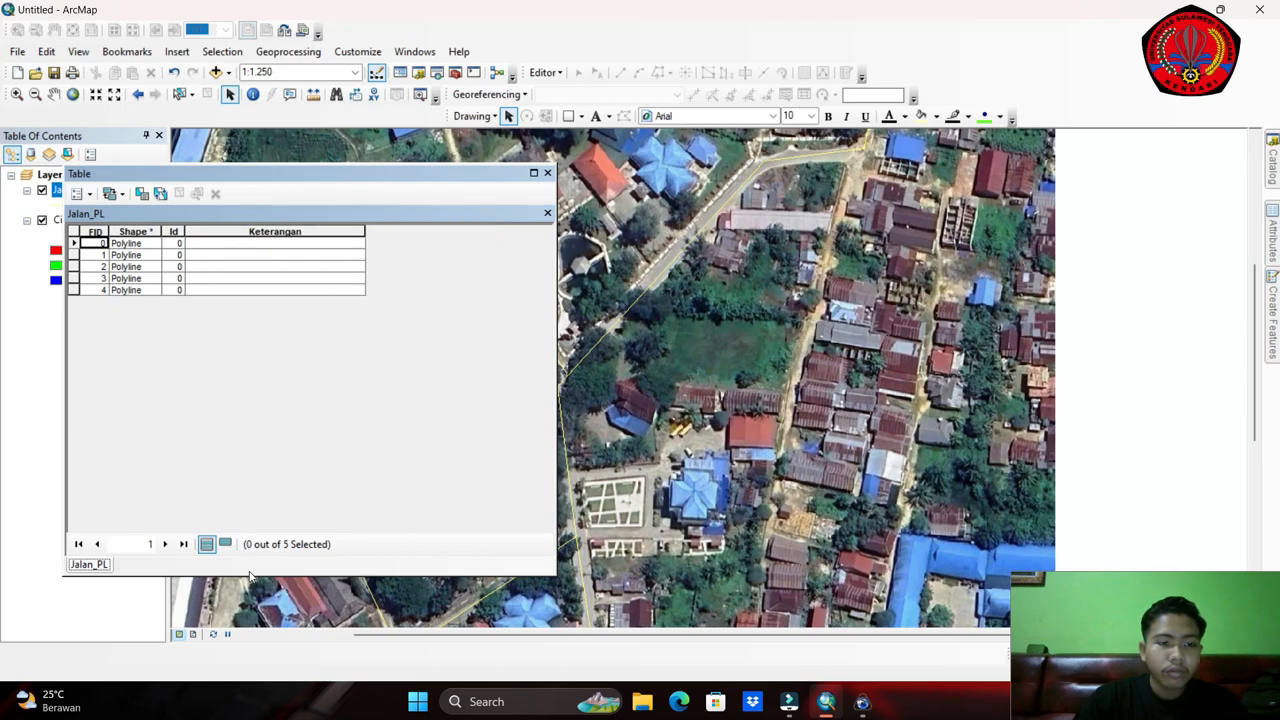
pyautogui.moveTo(250, 573); pyautogui.dragTo(260, 365)
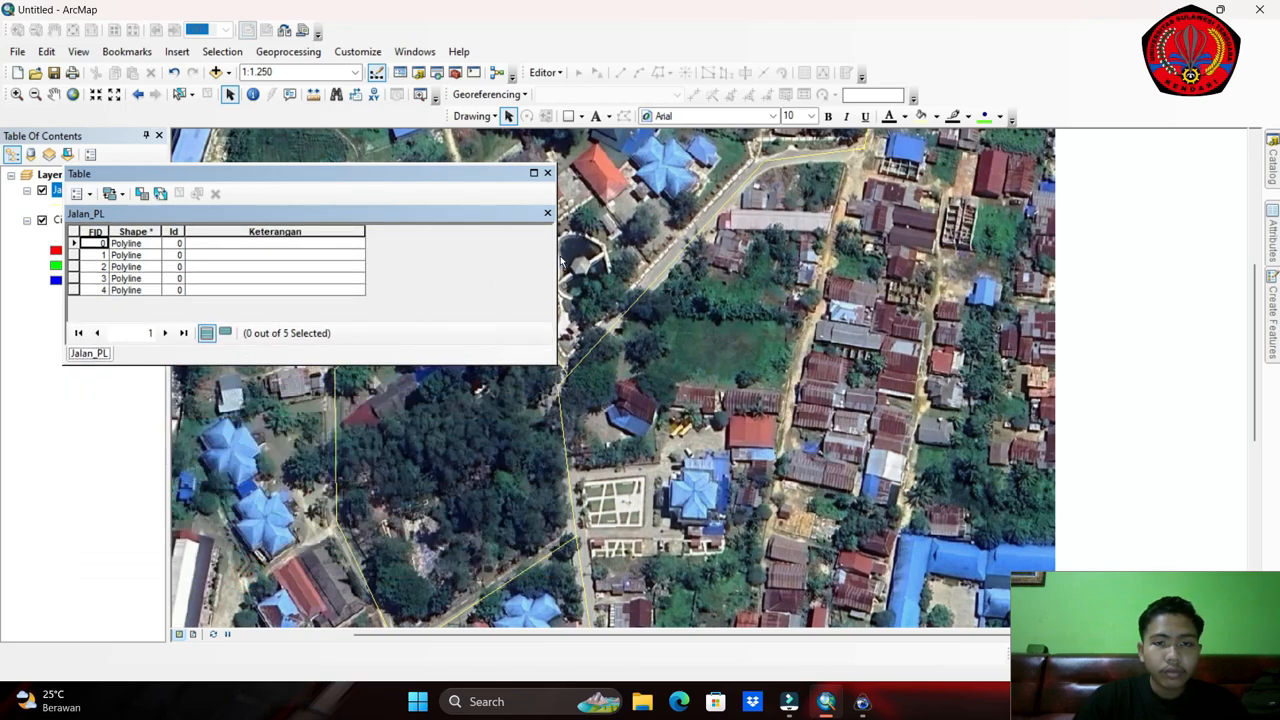
# Narrow the attribute table window, move it clear of the digitized roads, and start an edit session.
pyautogui.moveTo(551, 256); pyautogui.dragTo(382, 258)
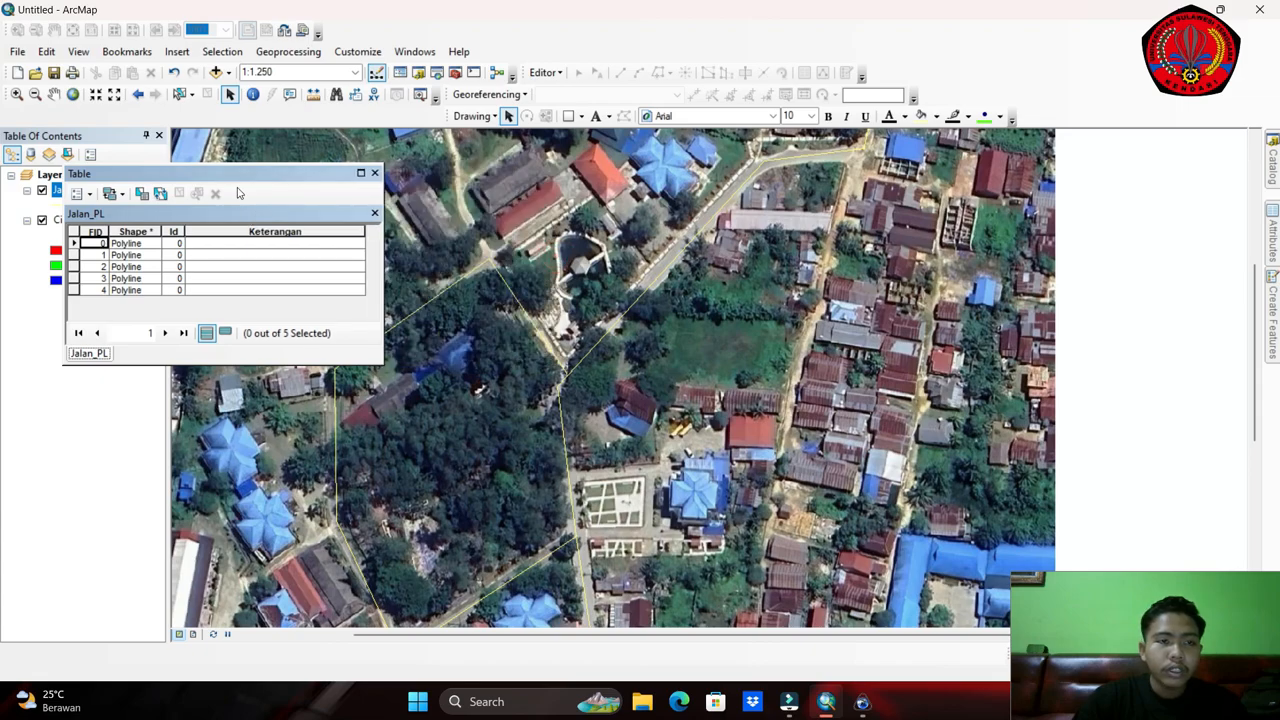
pyautogui.moveTo(240, 163); pyautogui.dragTo(186, 328)
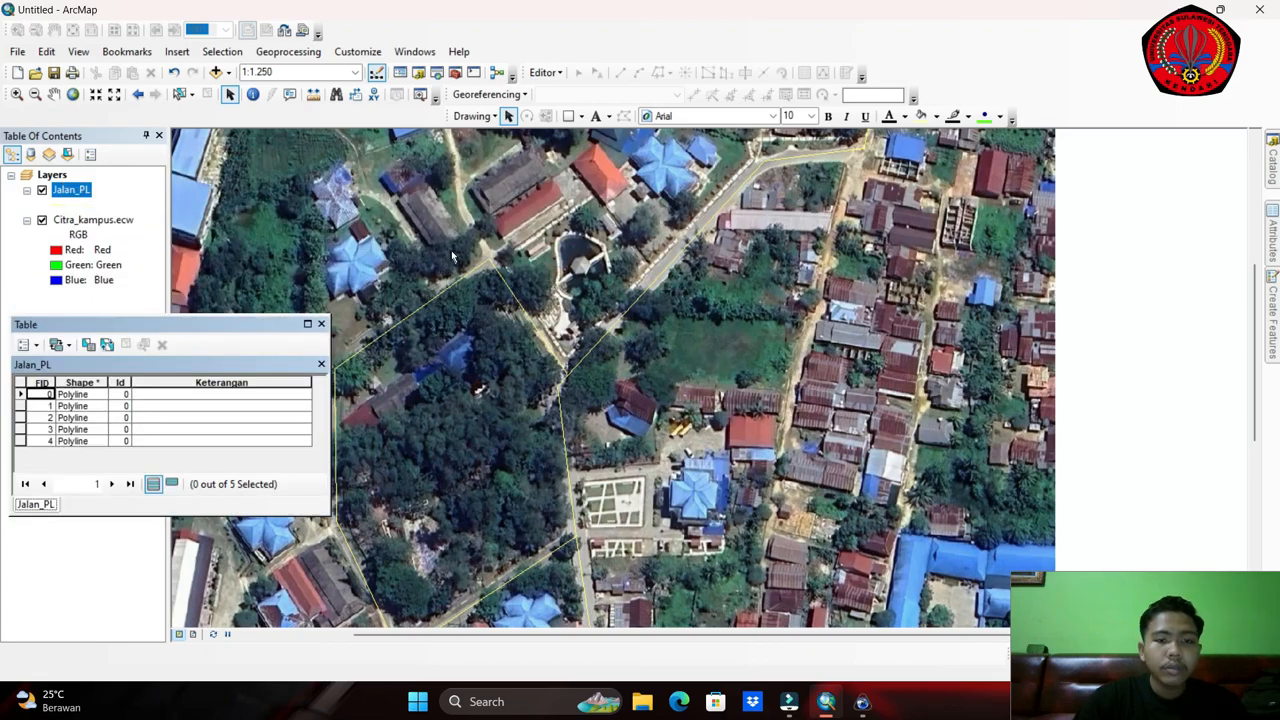
pyautogui.click(545, 72)
pyautogui.click(563, 91)
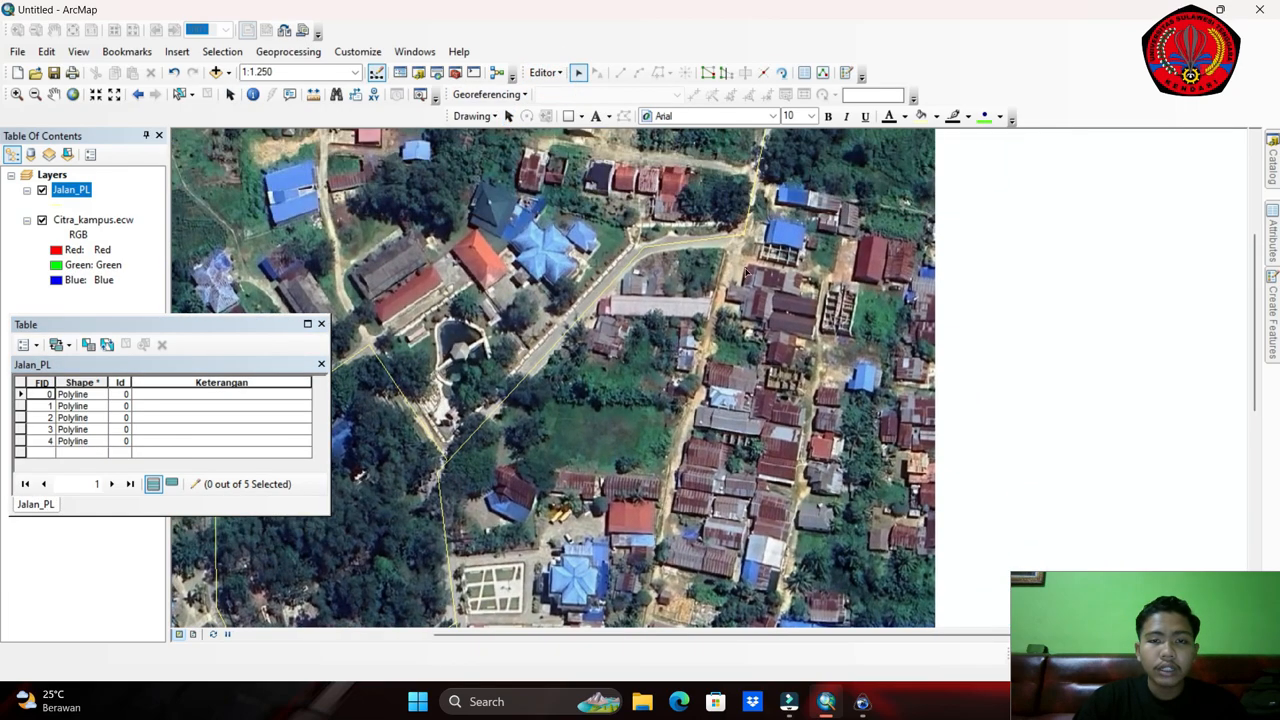
# Select the northern road line running up from the bend and set its Keterangan to "Lorong Lapas".
pyautogui.moveTo(764, 257); pyautogui.dragTo(667, 428)
pyautogui.moveTo(736, 308); pyautogui.dragTo(645, 411)
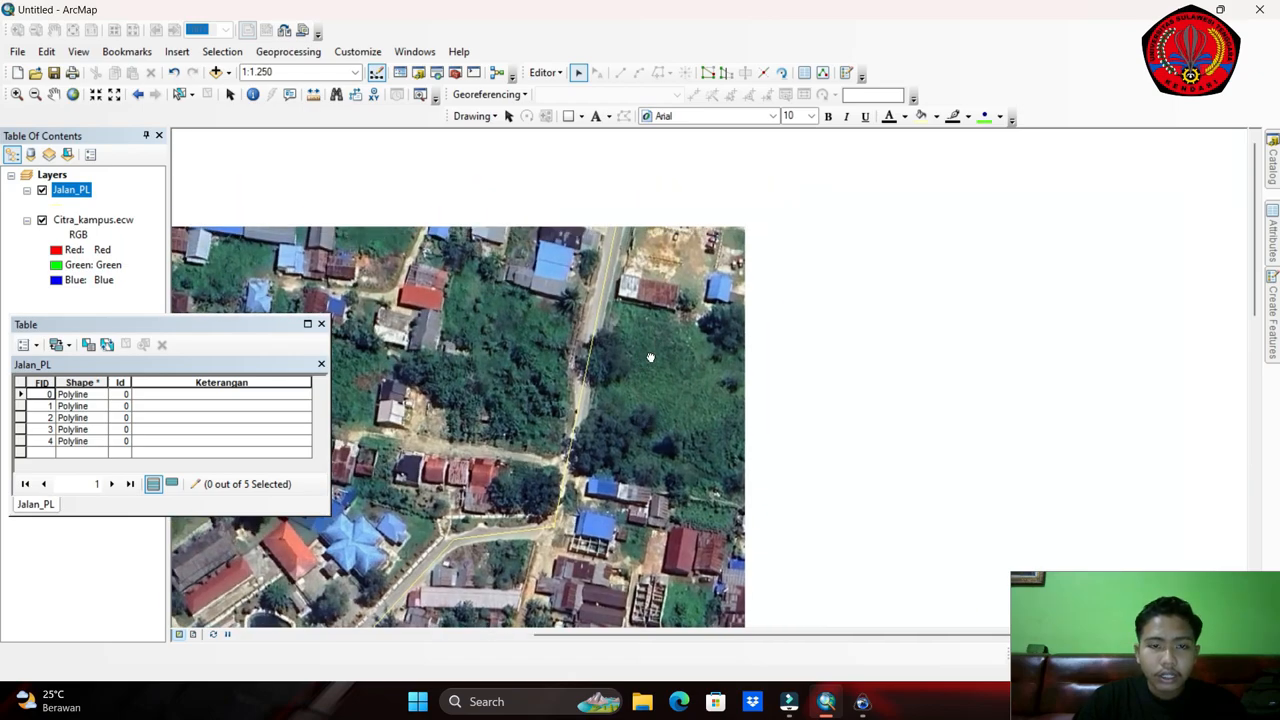
pyautogui.scroll(-1, 646, 362)
pyautogui.scroll(-1, 667, 303)
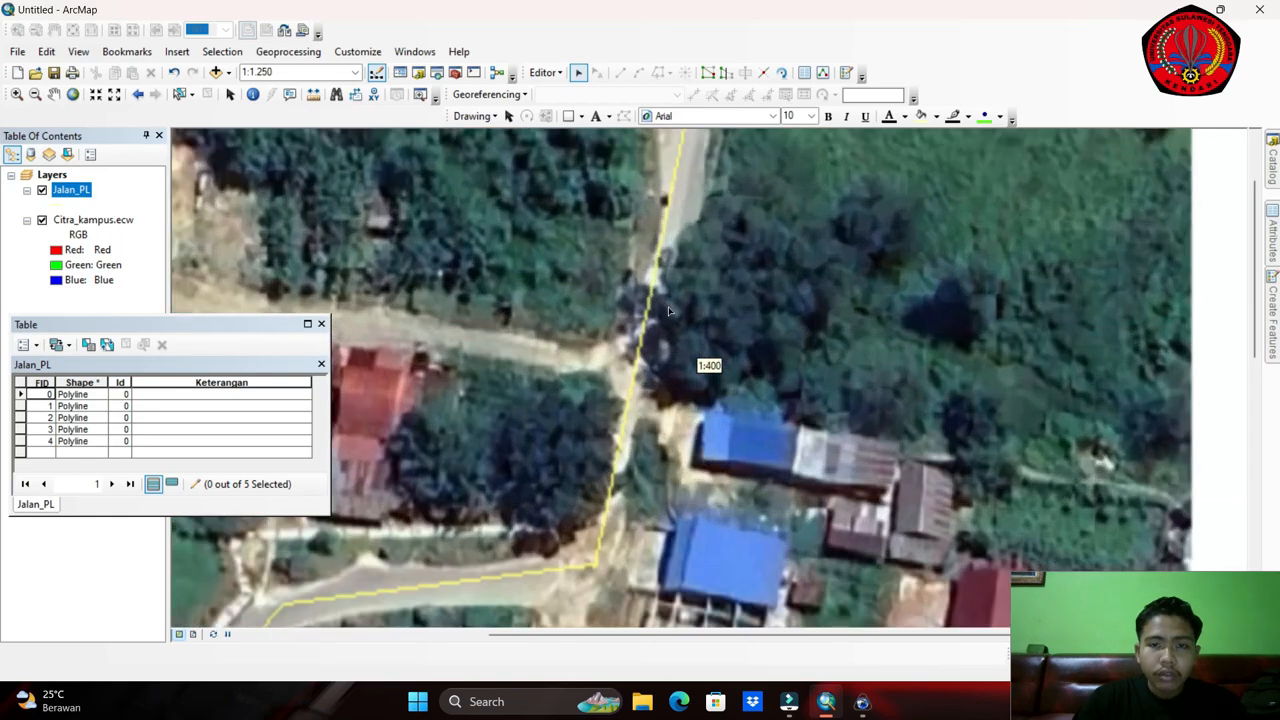
pyautogui.scroll(-1, 738, 271)
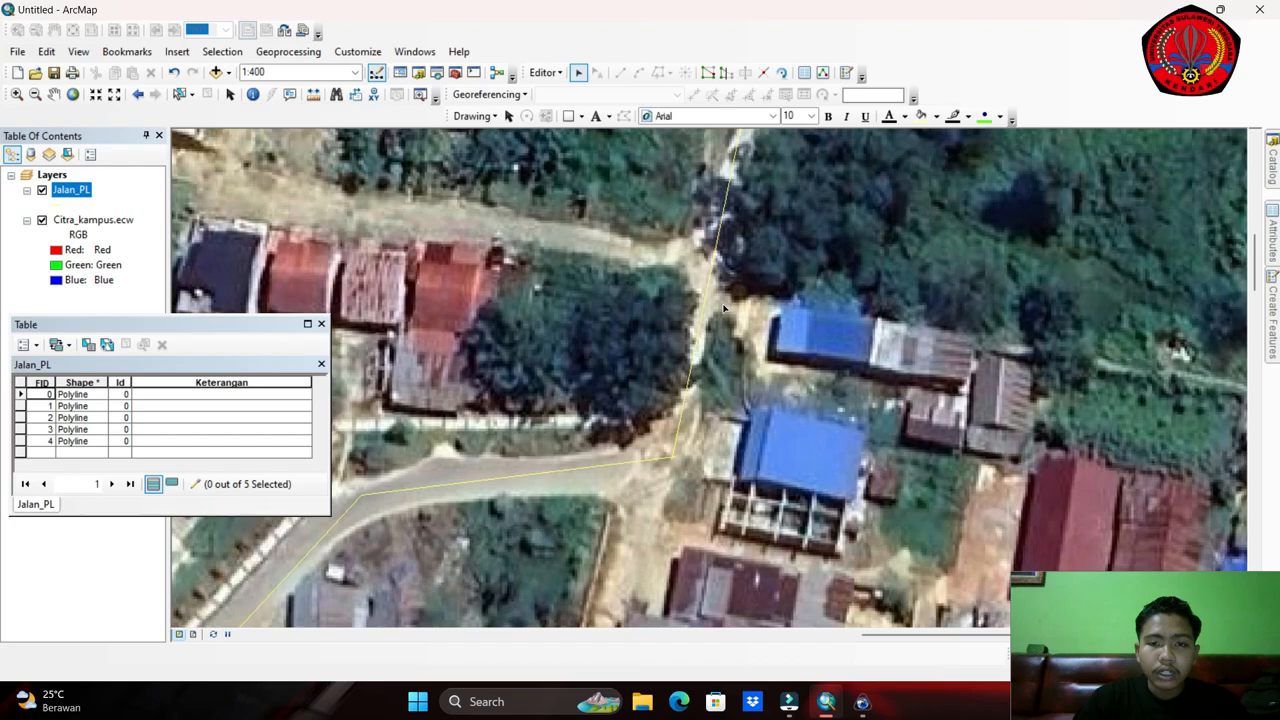
pyautogui.scroll(1, 724, 308)
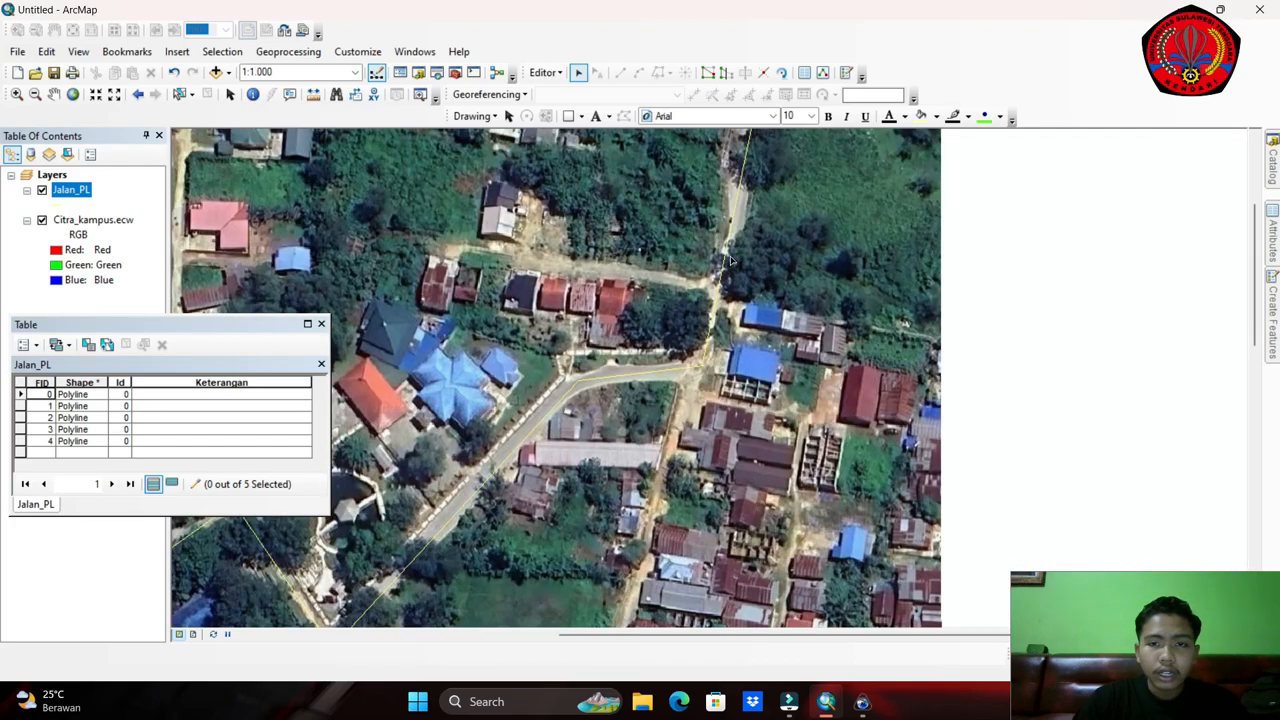
pyautogui.click(725, 253)
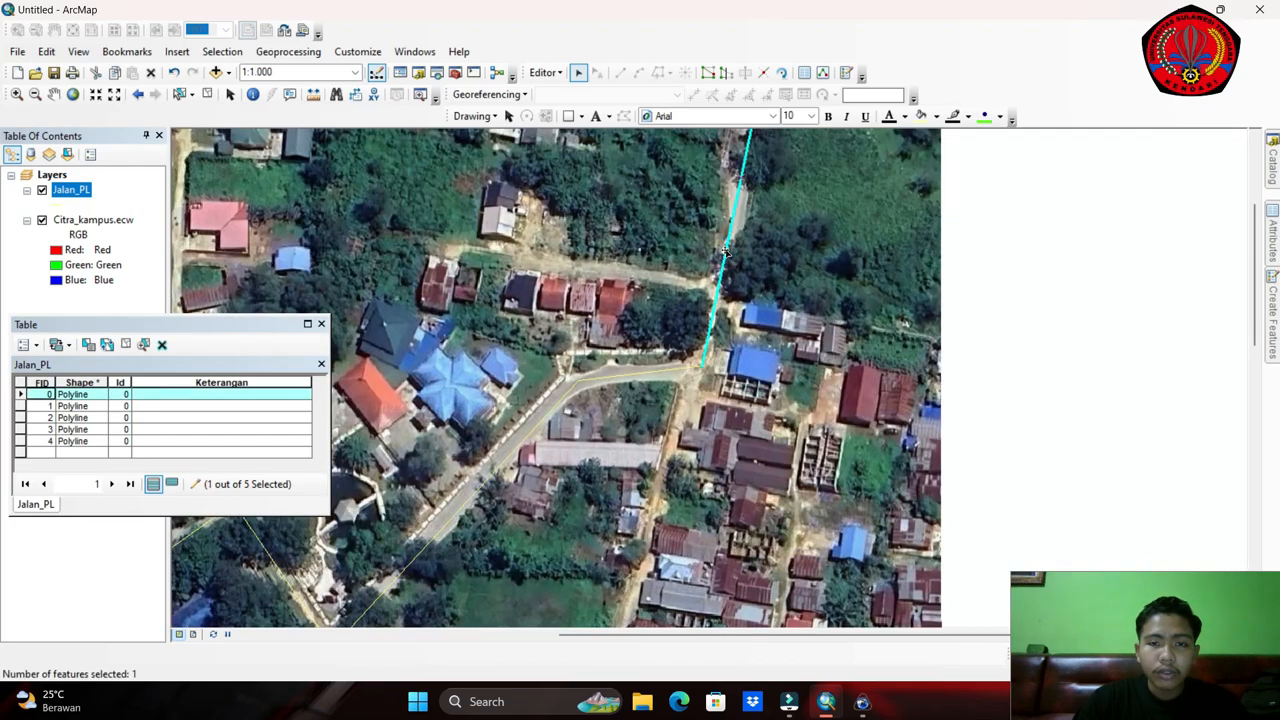
pyautogui.moveTo(768, 230); pyautogui.dragTo(625, 416)
pyautogui.moveTo(663, 329); pyautogui.dragTo(795, 201)
pyautogui.moveTo(733, 303); pyautogui.dragTo(781, 243)
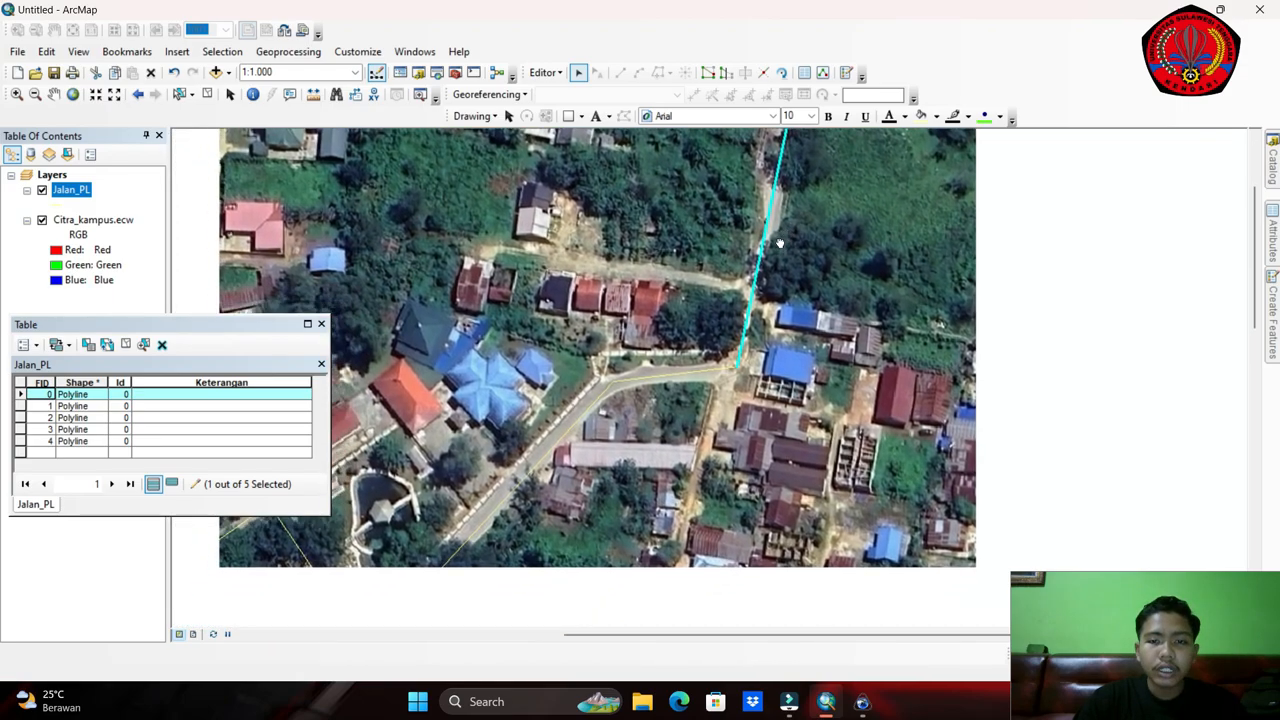
pyautogui.click(252, 400)
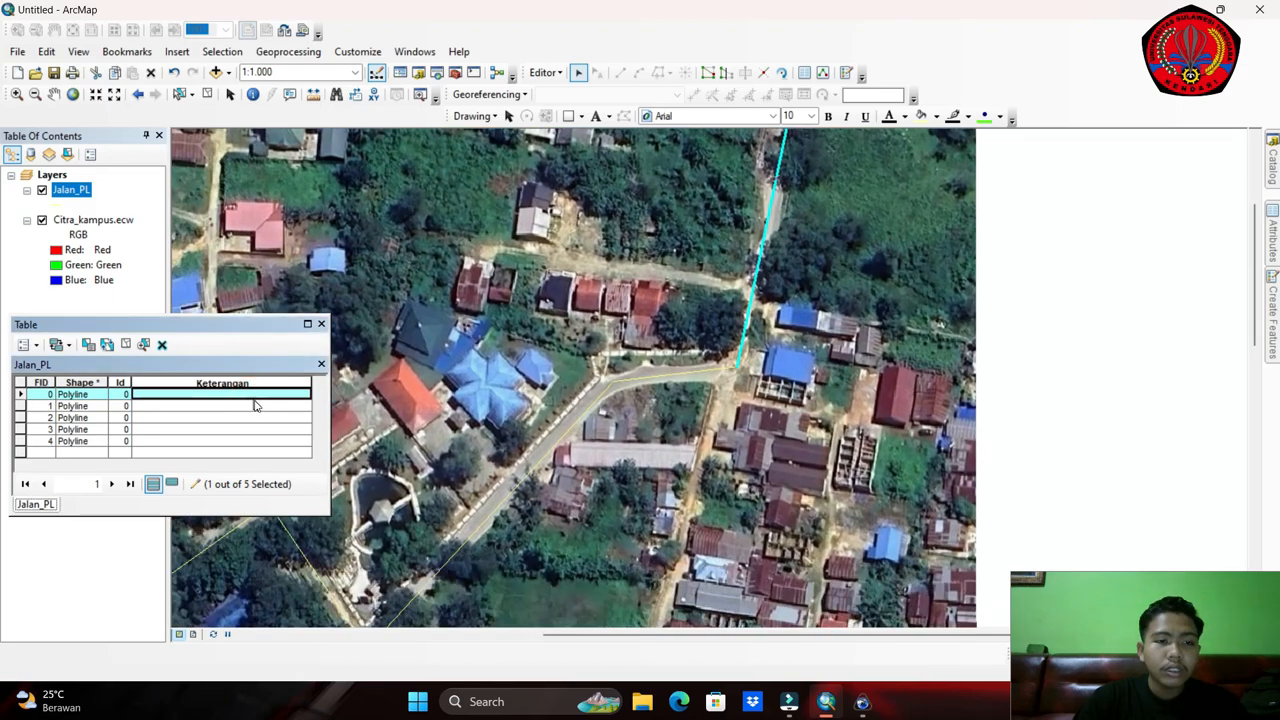
pyautogui.write('Lorong Lapas')
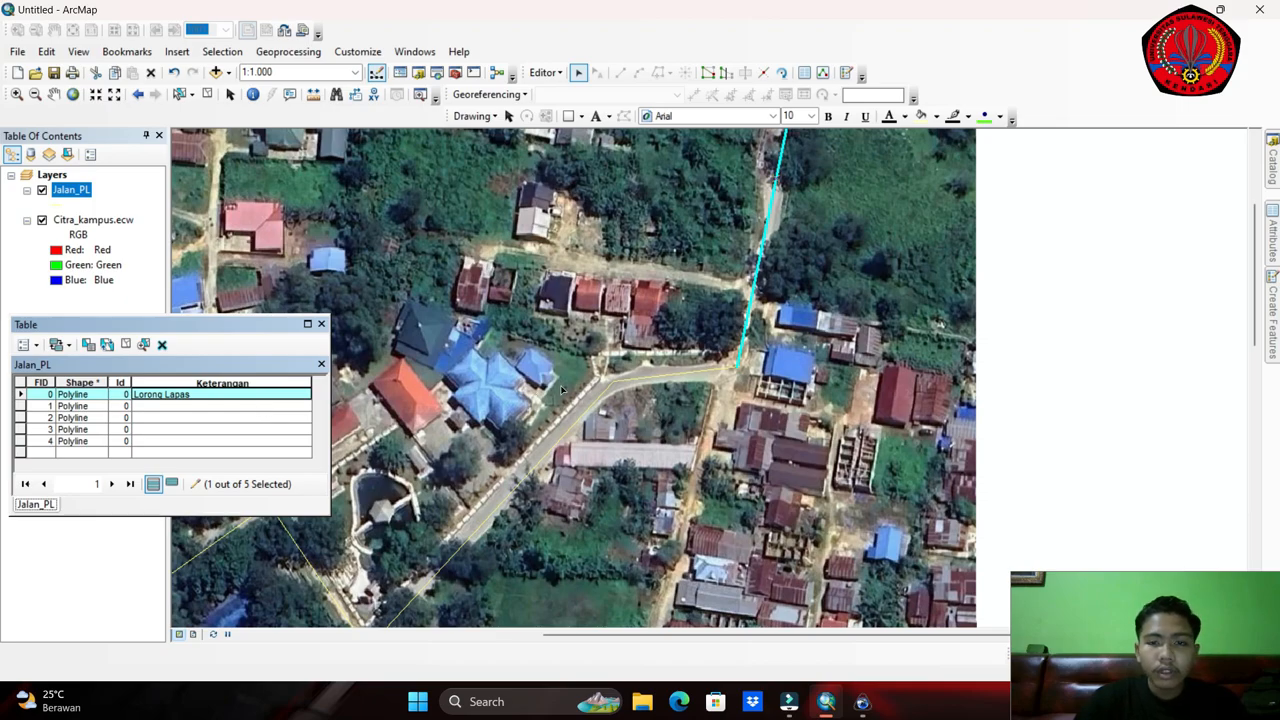
# Merge the campus loop road with the adjoining road segment that runs south to the junction, keeping the first listed Jalan_PL feature.
pyautogui.scroll(2, 630, 390)
pyautogui.click(650, 378)
pyautogui.moveTo(545, 467); pyautogui.dragTo(690, 188)
pyautogui.scroll(-3, 652, 281)
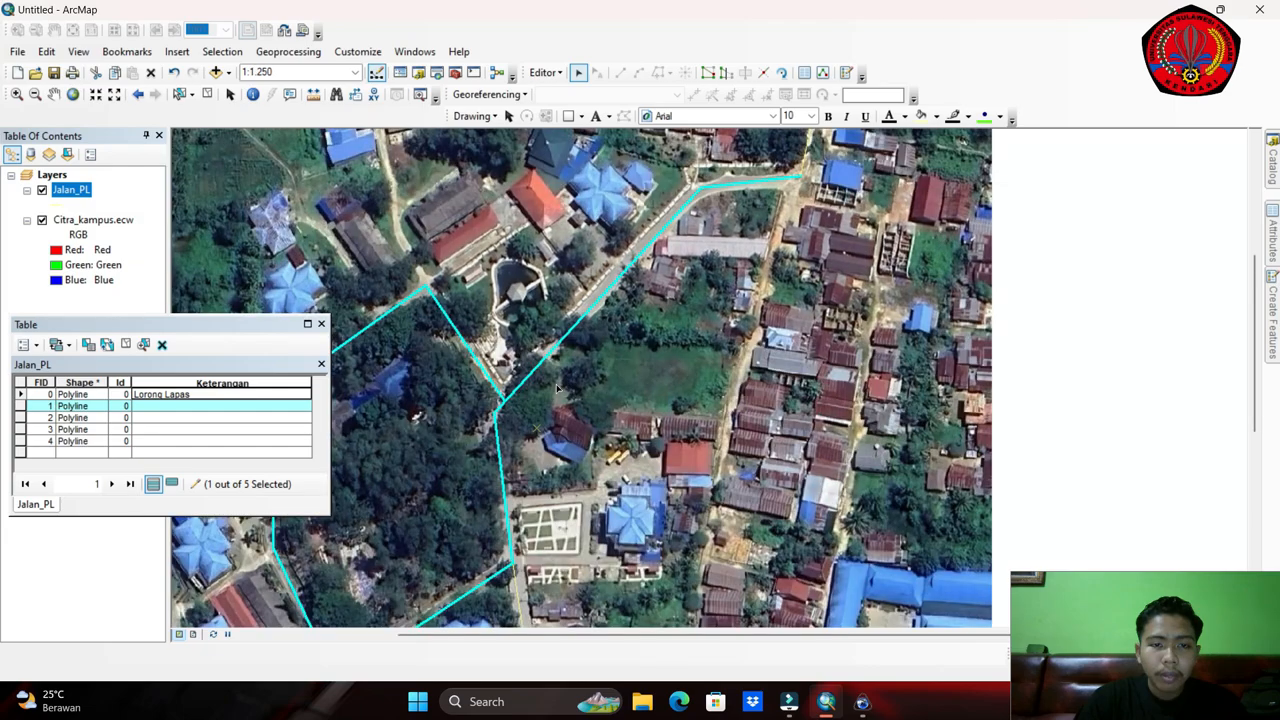
pyautogui.moveTo(550, 396); pyautogui.dragTo(686, 237)
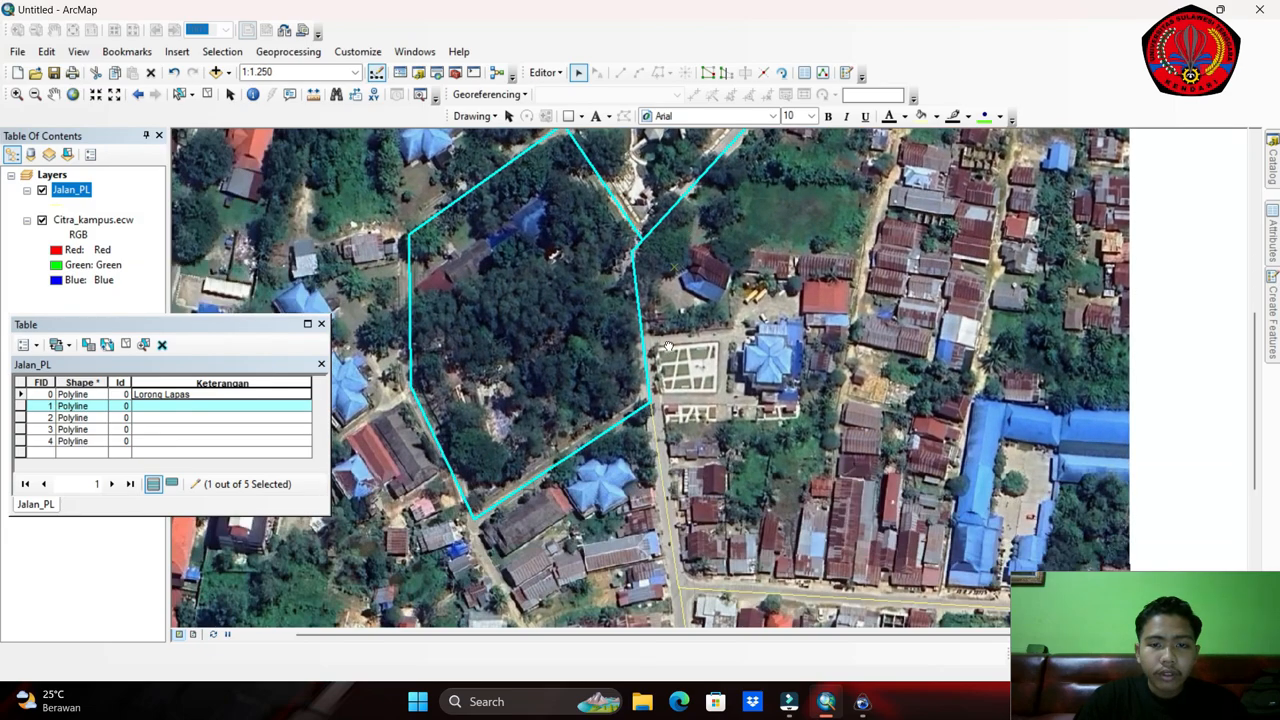
pyautogui.moveTo(668, 346); pyautogui.dragTo(626, 316)
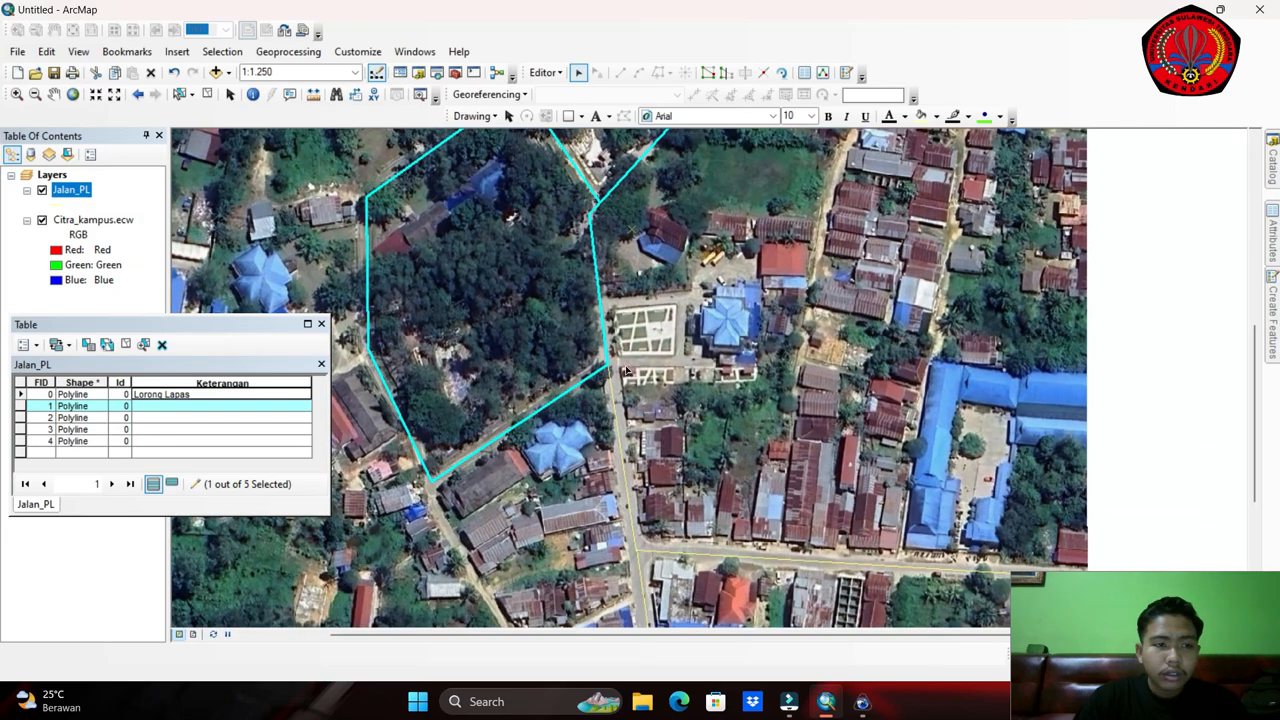
pyautogui.scroll(-1, 628, 372)
pyautogui.moveTo(601, 363); pyautogui.dragTo(646, 289)
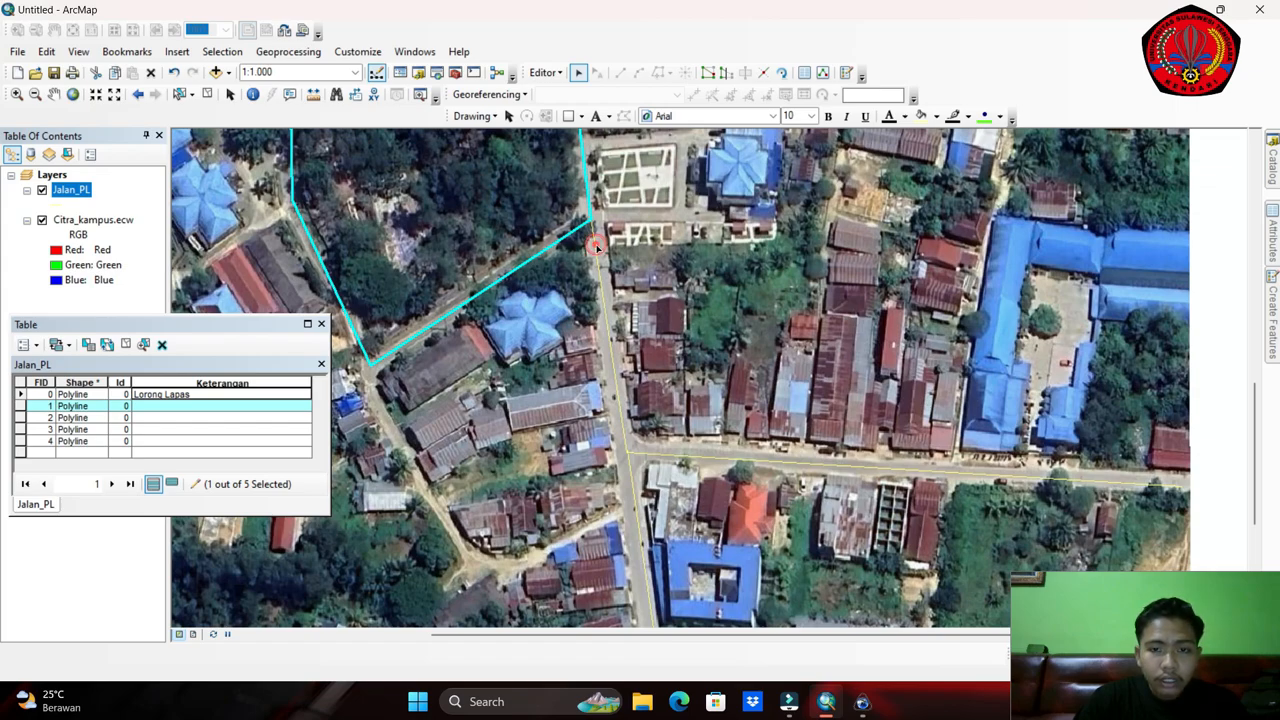
pyautogui.keyDown('shift'); pyautogui.click(596, 246); pyautogui.keyUp('shift')
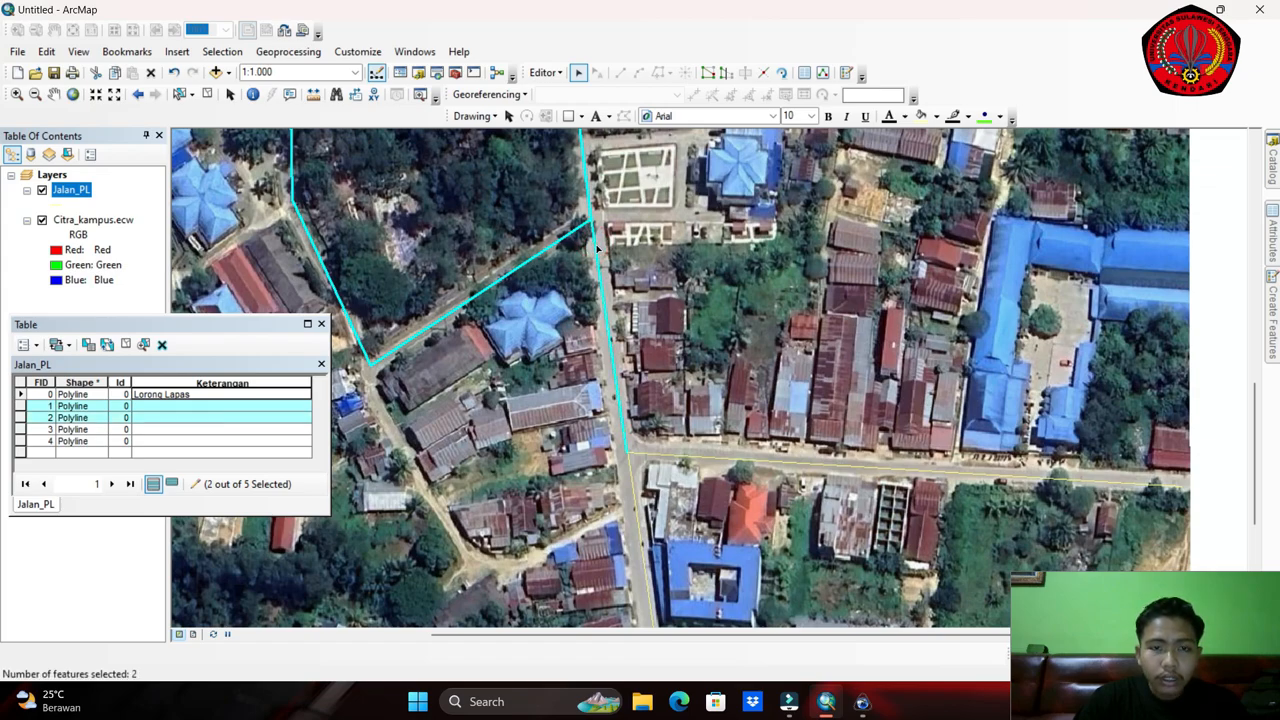
pyautogui.click(545, 72)
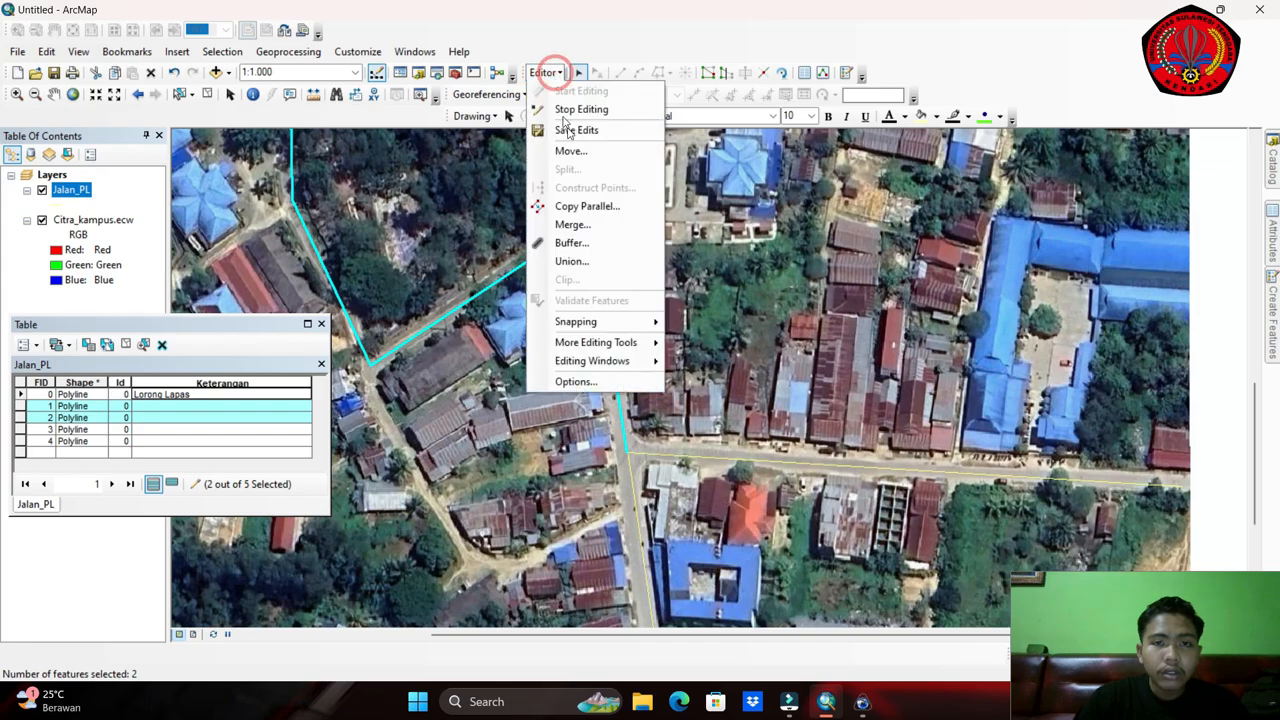
pyautogui.click(572, 225)
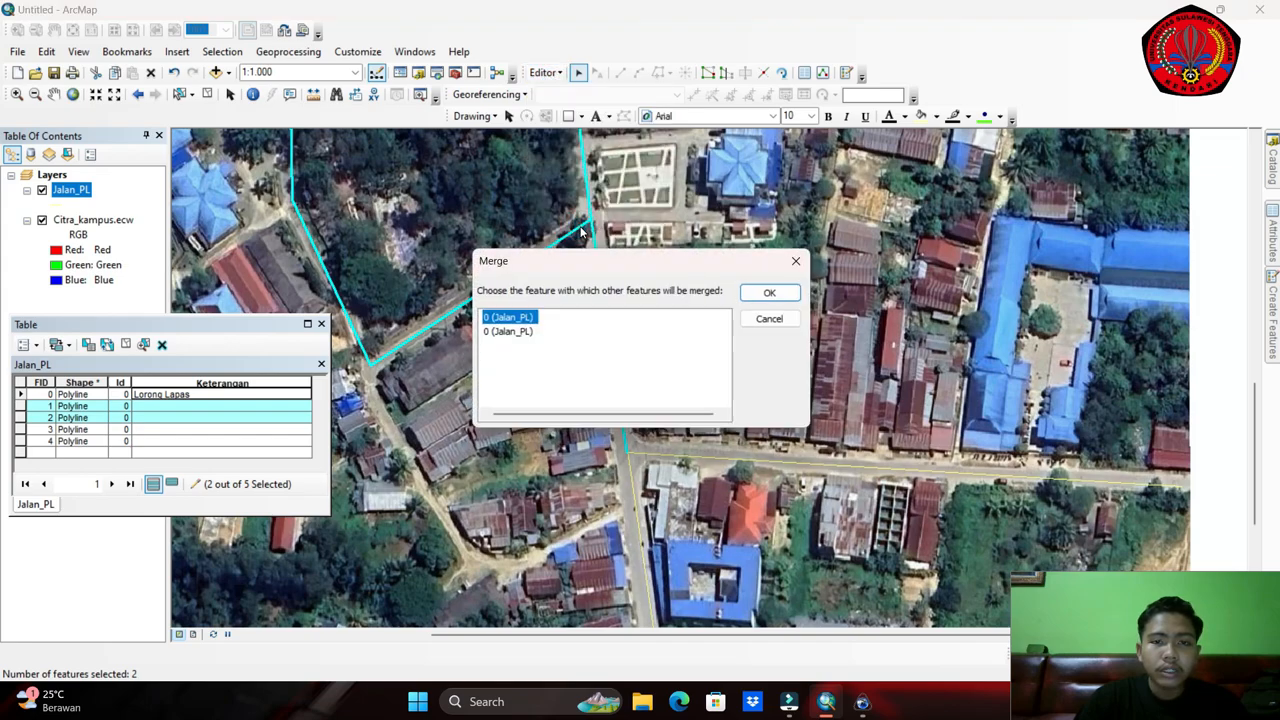
pyautogui.click(766, 293)
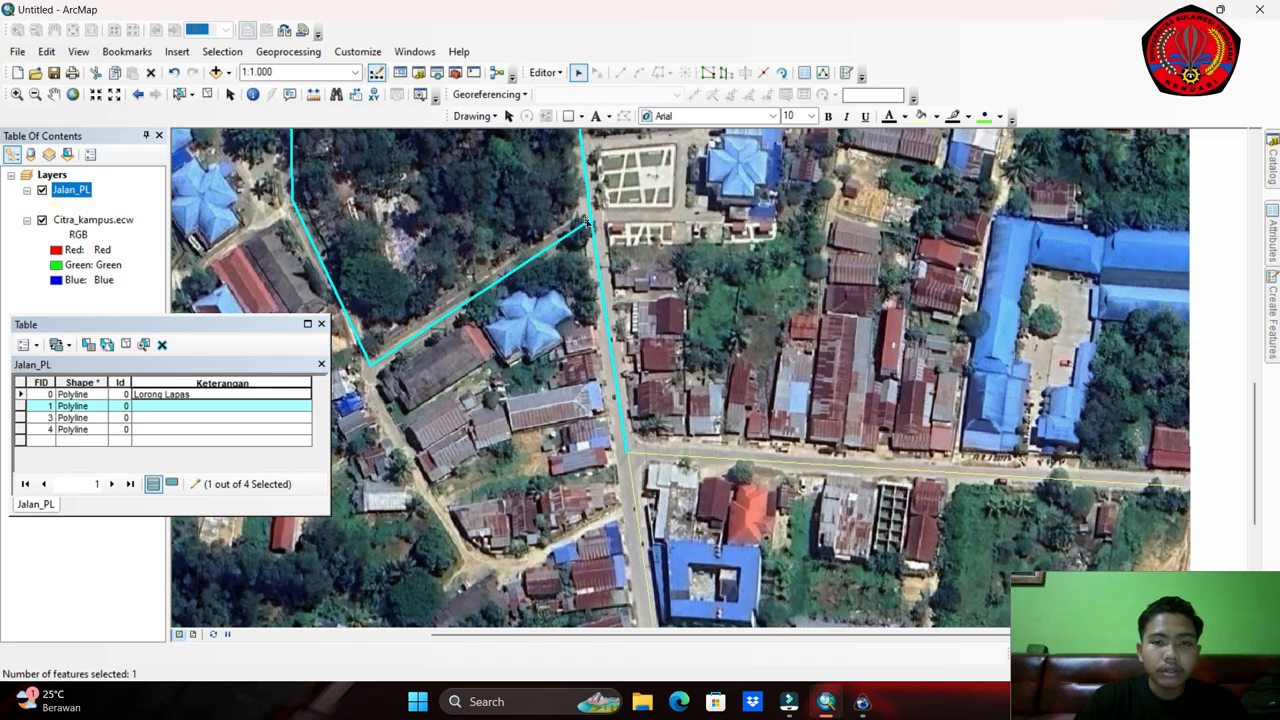
# Set the Keterangan of the merged campus road to "Jalan Lingkungan Kampus".
pyautogui.moveTo(612, 246); pyautogui.dragTo(676, 292)
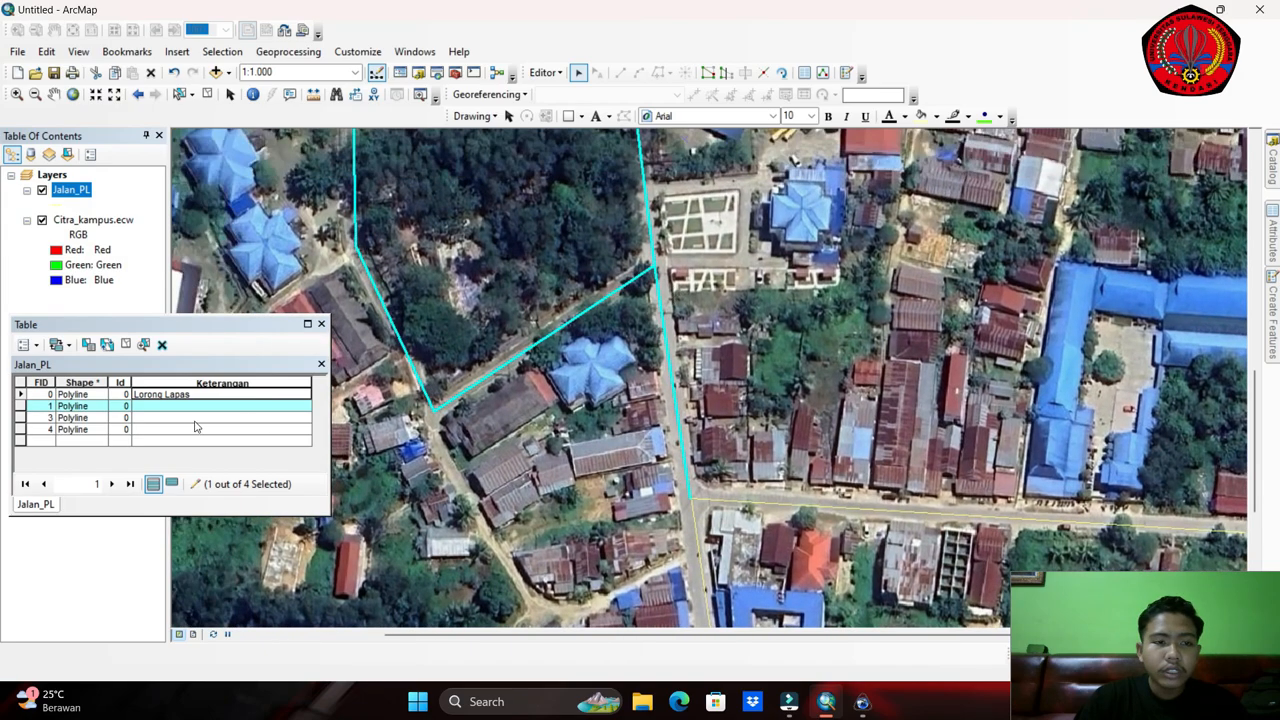
pyautogui.click(168, 409)
pyautogui.write('Jalan Lingkungan Kampus')
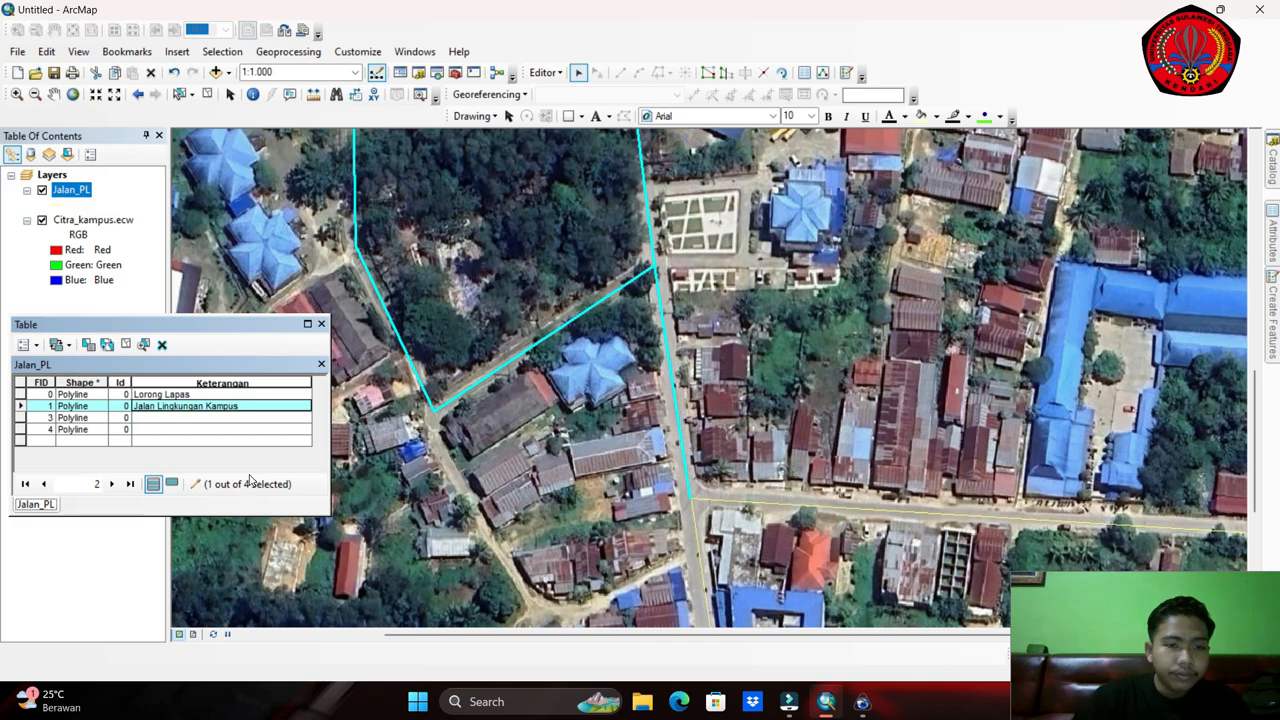
# Select the road line running east from the junction and set its Keterangan to "Jalan Pasar Baruga".
pyautogui.moveTo(813, 502); pyautogui.dragTo(597, 272)
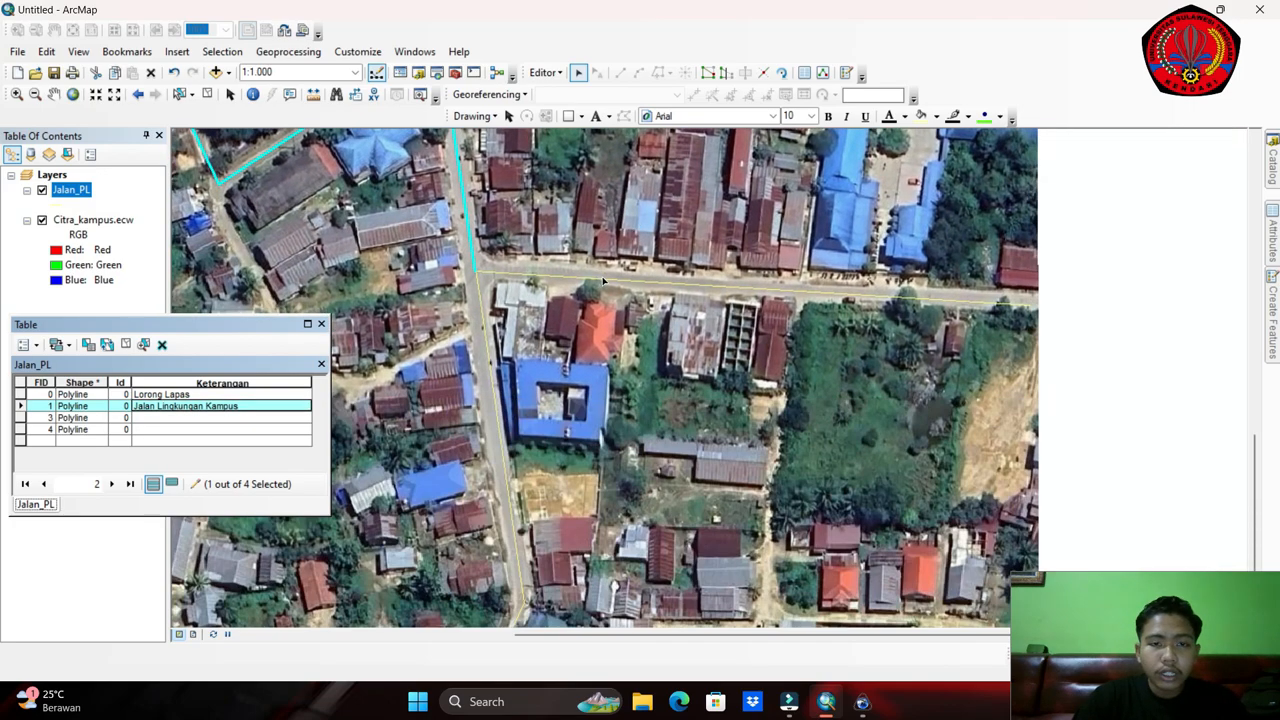
pyautogui.click(603, 281)
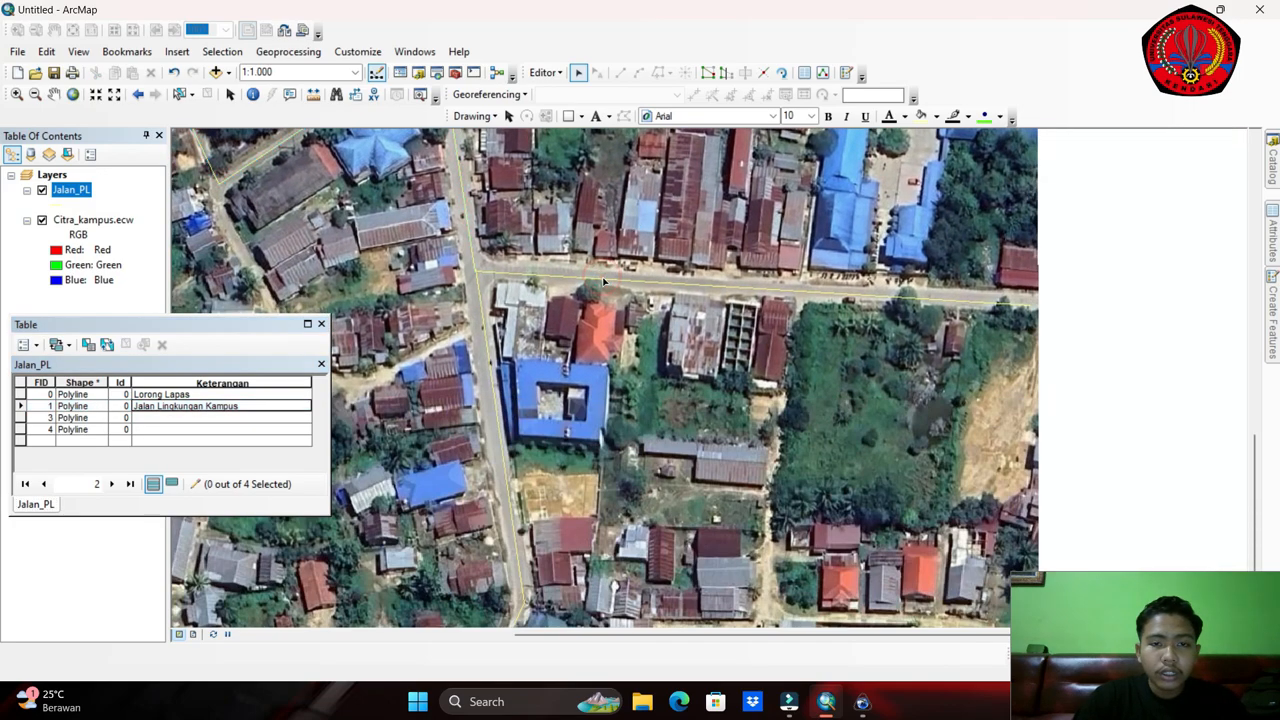
pyautogui.click(176, 418)
pyautogui.write('Jalan Pasar Baruga')
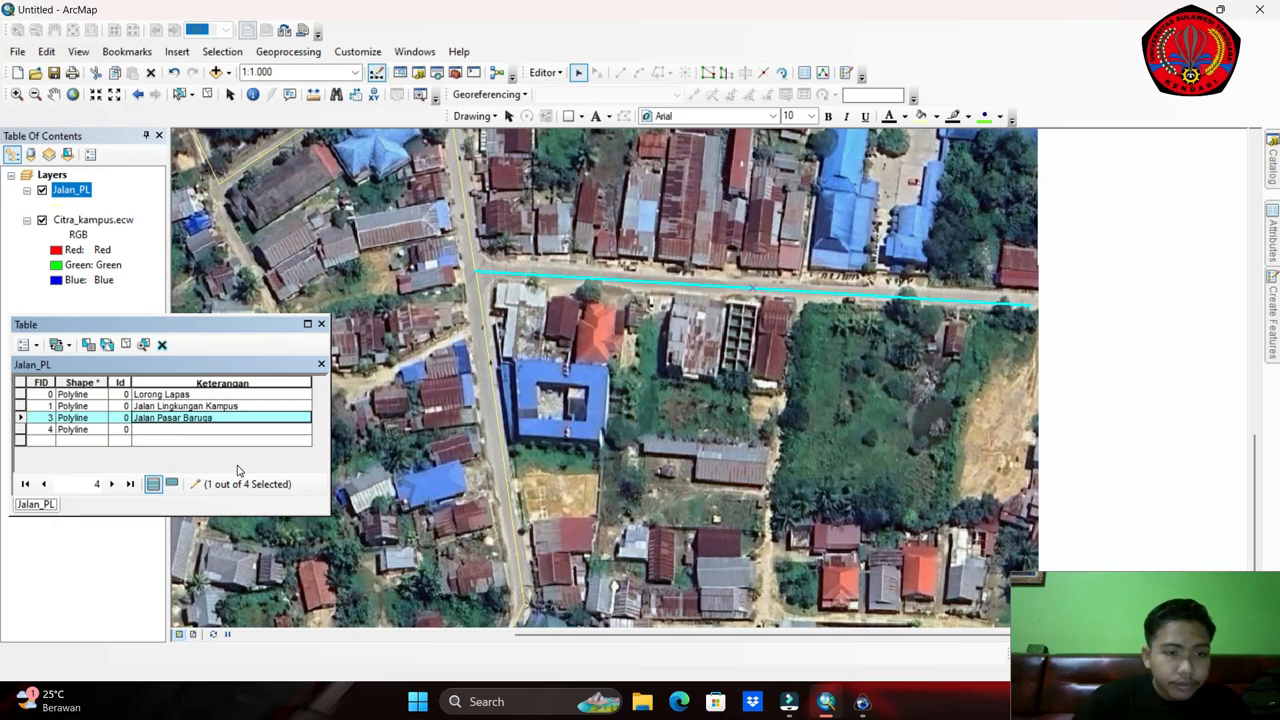
# Select the road line running south from the junction and set its Keterangan to "Jalan Akses Ke Terminal Baruga".
pyautogui.moveTo(591, 403); pyautogui.dragTo(771, 271)
pyautogui.click(678, 297)
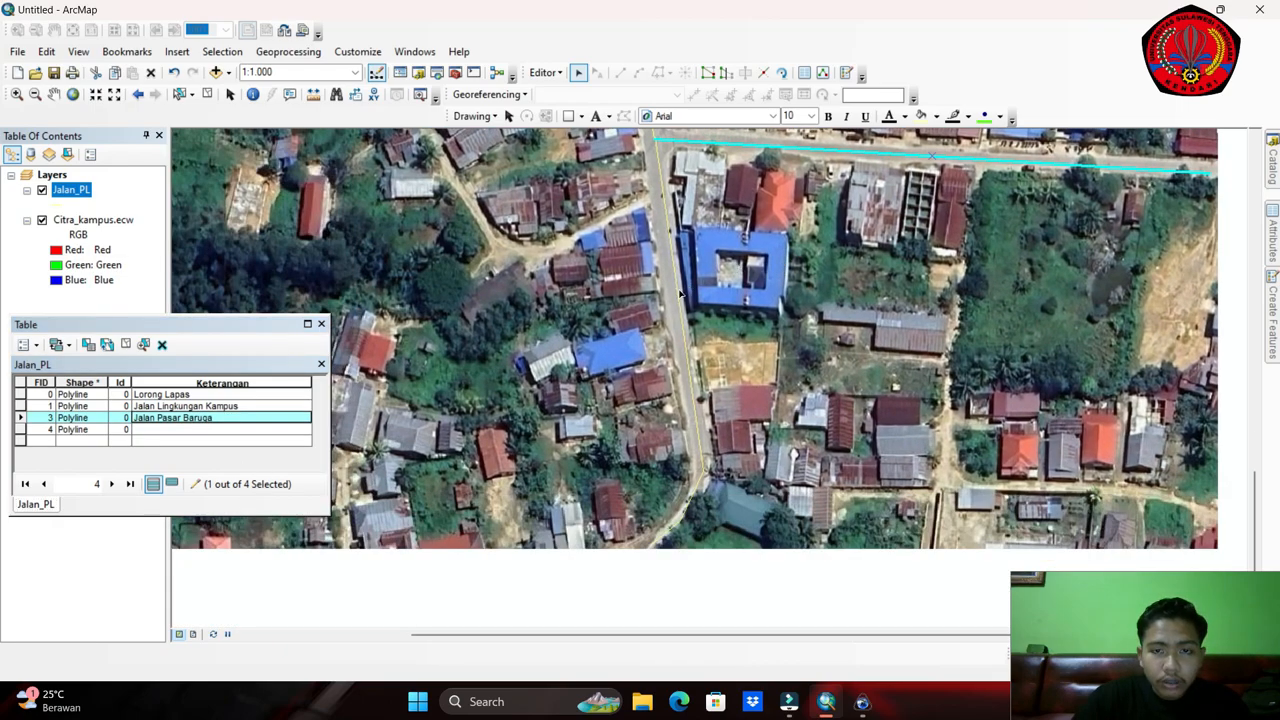
pyautogui.click(209, 432)
pyautogui.write('Jalan Akses Ke Terminal Baruga')
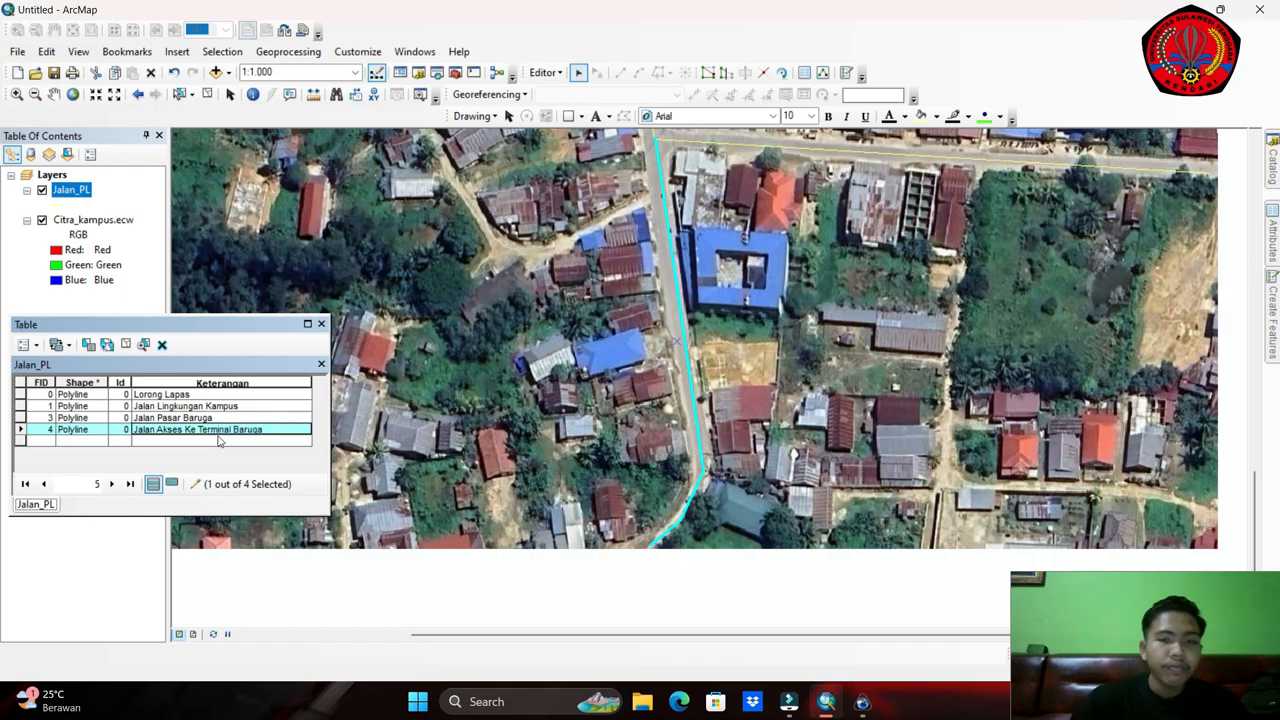
# Stop the edit session and save the merged road and the Keterangan entries.
pyautogui.moveTo(598, 306); pyautogui.dragTo(439, 475)
pyautogui.click(546, 74)
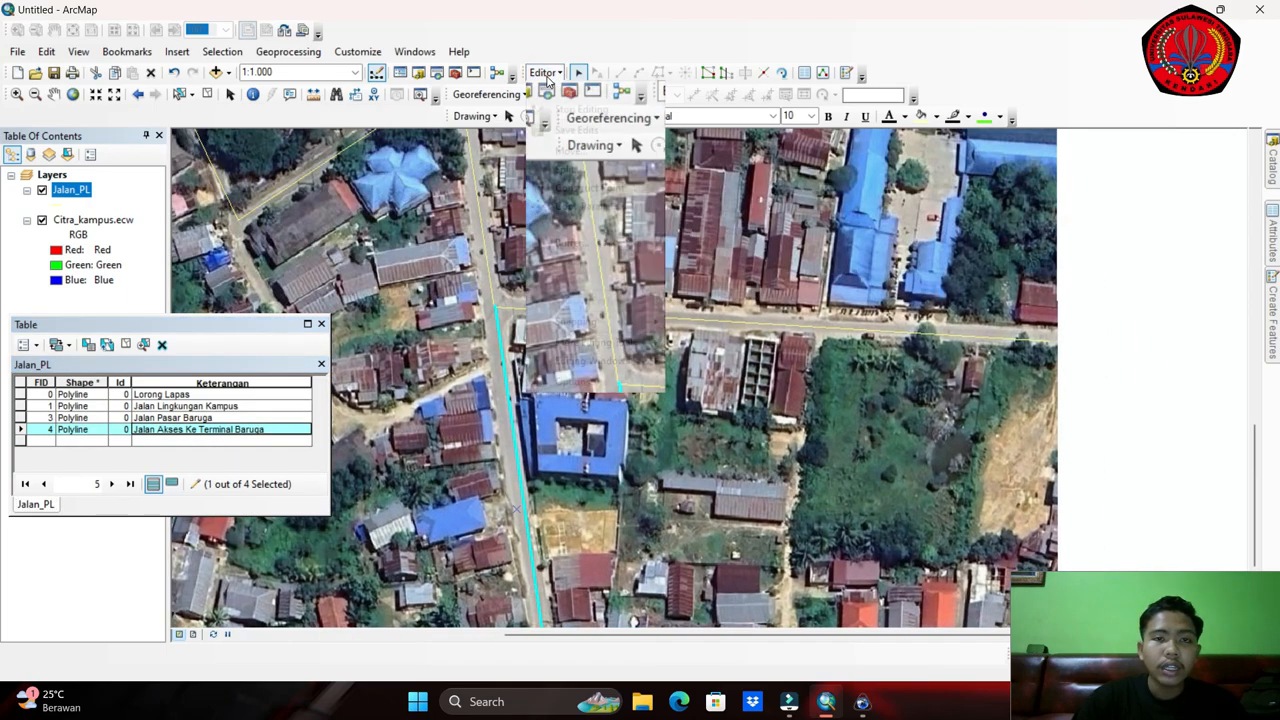
pyautogui.click(590, 108)
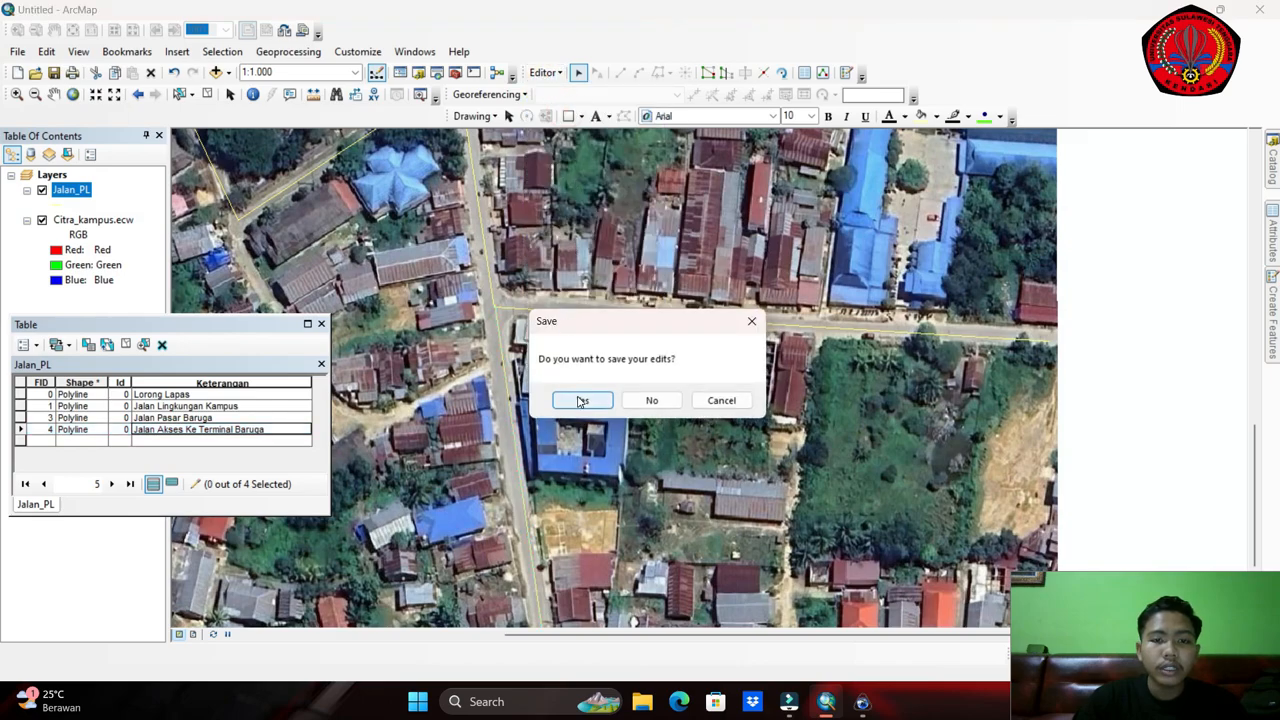
pyautogui.click(581, 401)
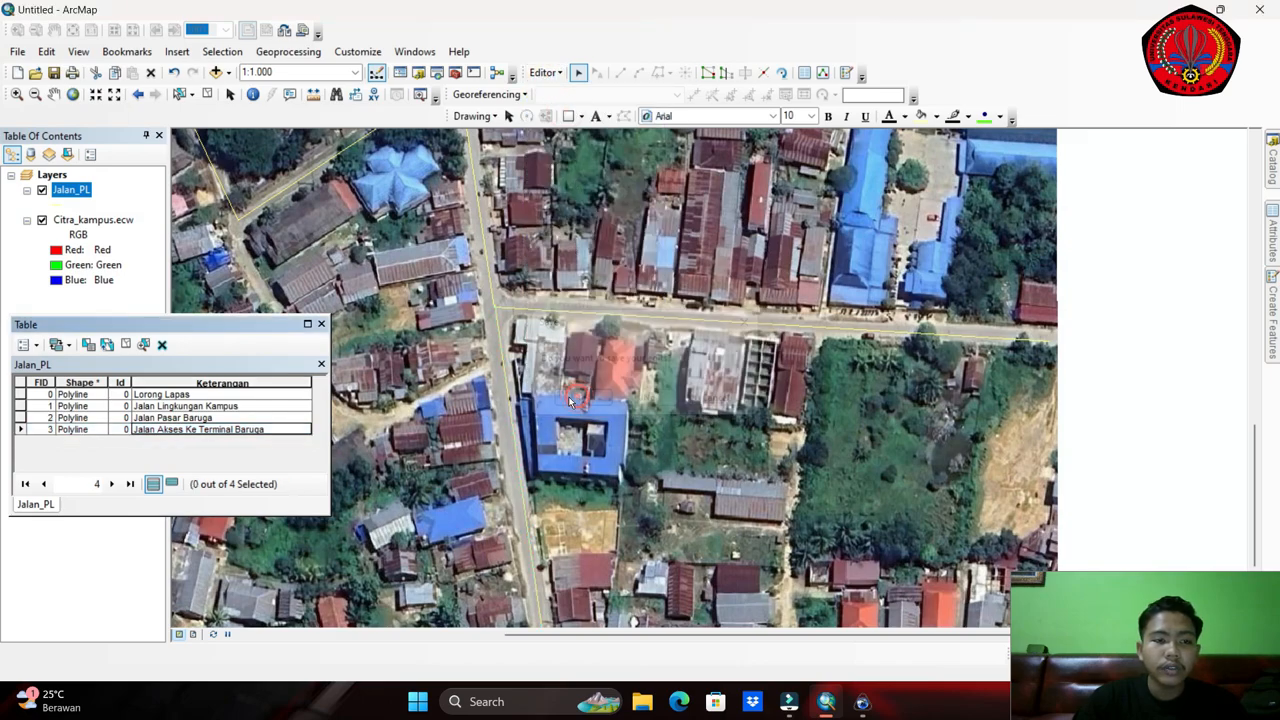
# Check the labelled roads on the map and close the Jalan_PL attribute table.
pyautogui.click(190, 328)
pyautogui.moveTo(187, 326); pyautogui.dragTo(295, 249)
pyautogui.moveTo(634, 235); pyautogui.dragTo(690, 382)
pyautogui.scroll(2, 650, 372)
pyautogui.moveTo(435, 196); pyautogui.dragTo(522, 332)
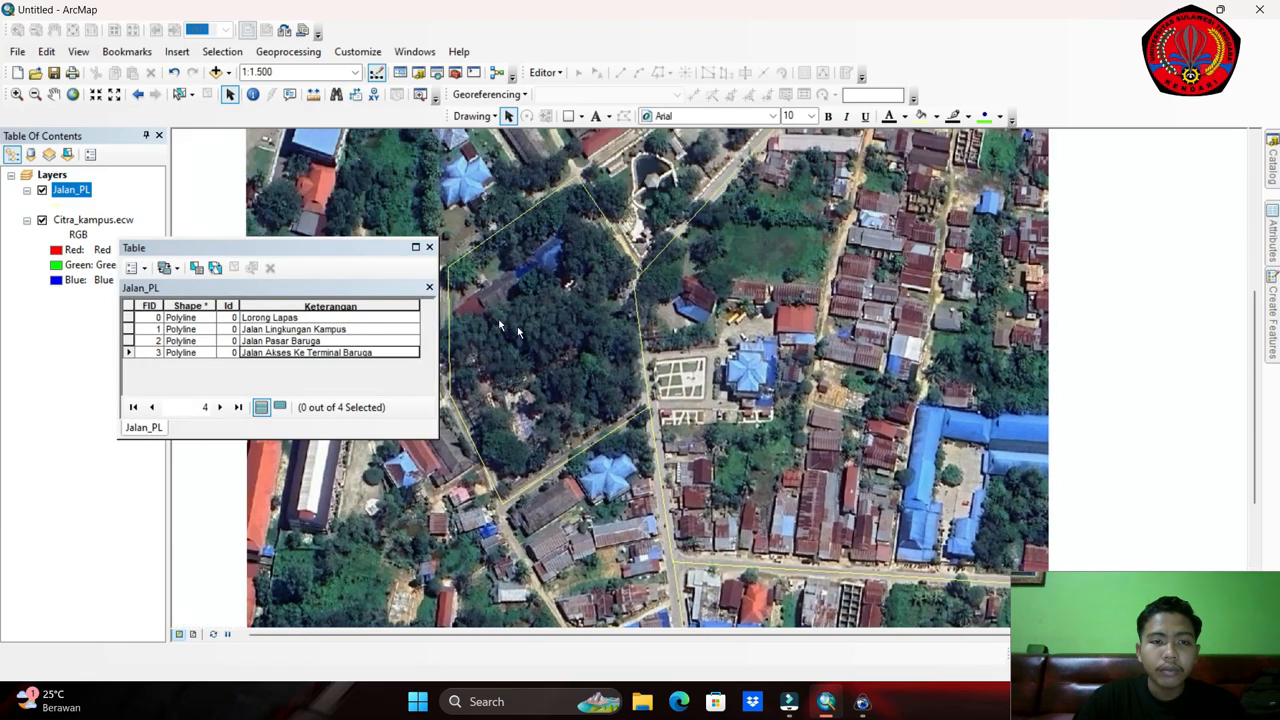
pyautogui.click(430, 248)
pyautogui.moveTo(758, 243); pyautogui.dragTo(540, 460)
pyautogui.moveTo(562, 417); pyautogui.dragTo(686, 444)
pyautogui.moveTo(588, 373); pyautogui.dragTo(662, 225)
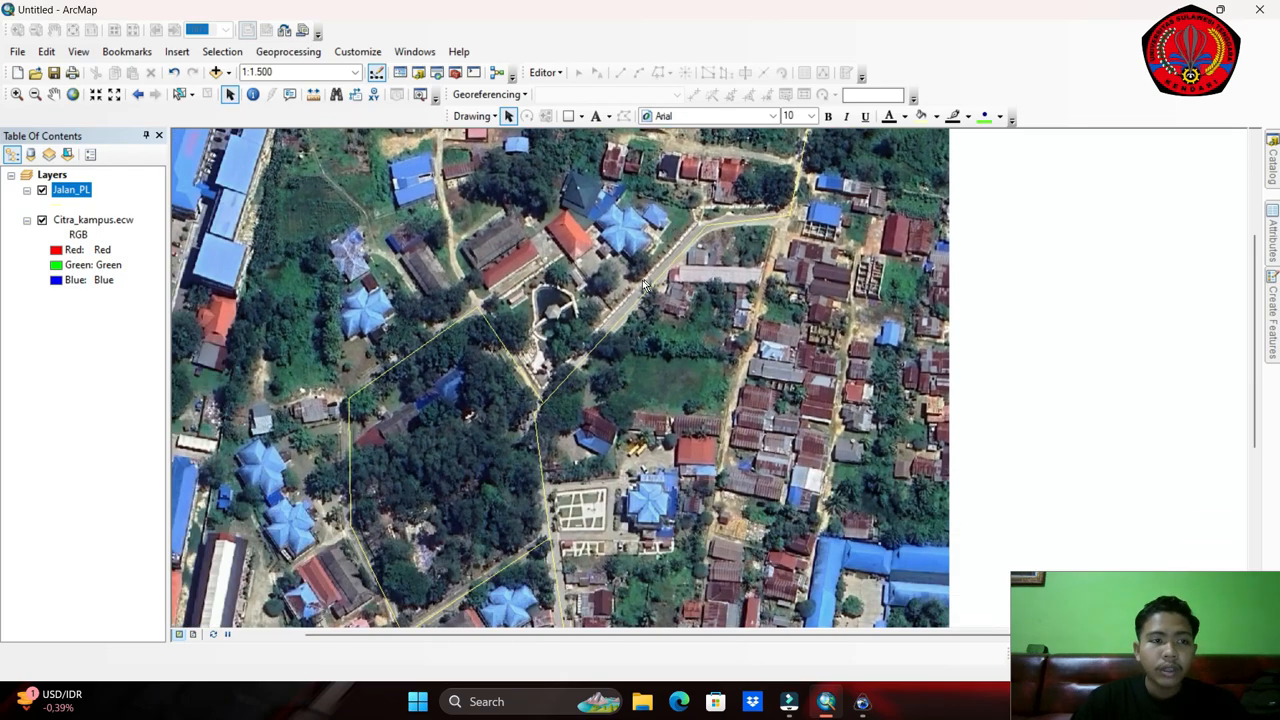
pyautogui.scroll(-1, 618, 230)
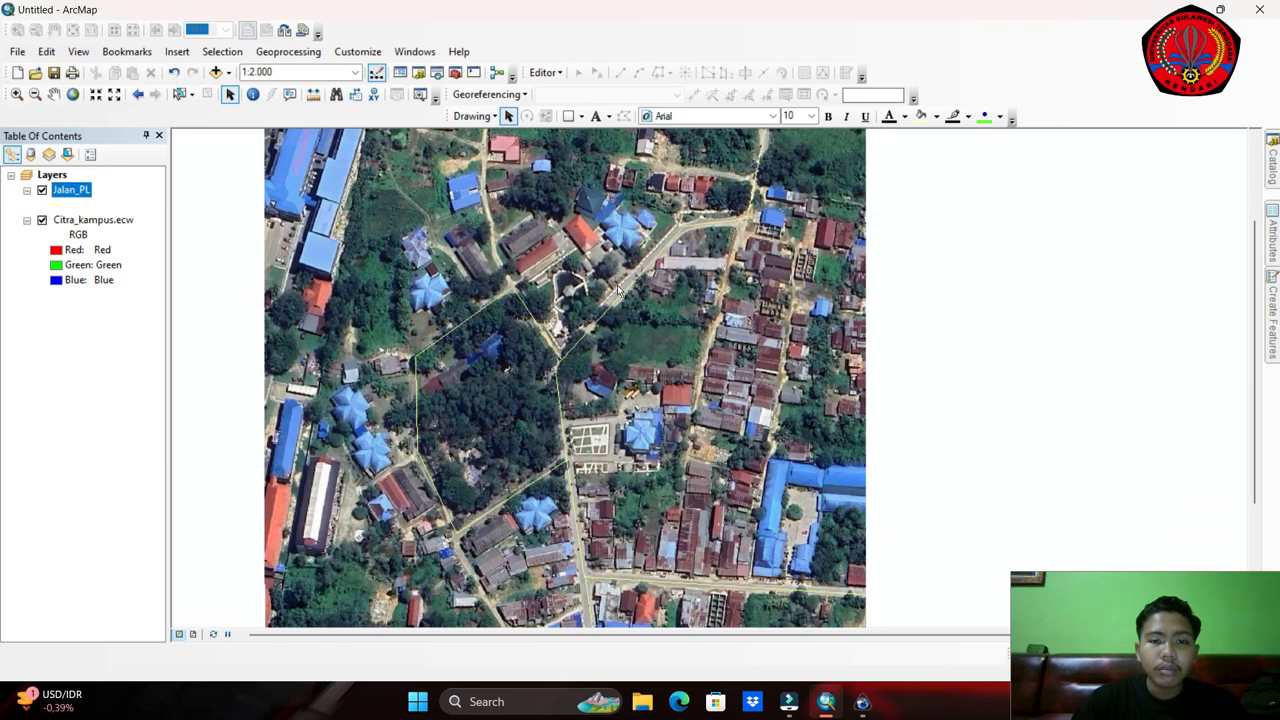
pyautogui.scroll(1, 597, 318)
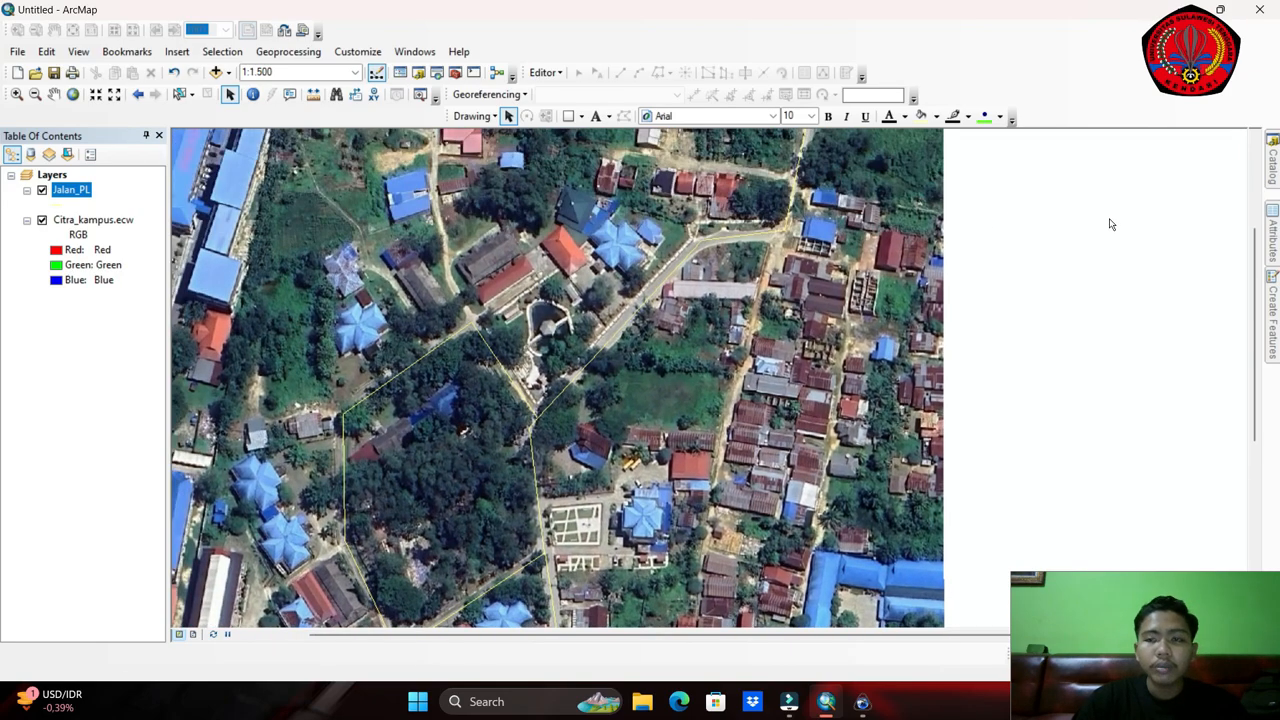
# Start a new shapefile in the PETA SURVEI BELAJAR folder, named Bangunan_PG with feature type Polygon.
pyautogui.click(1272, 160)
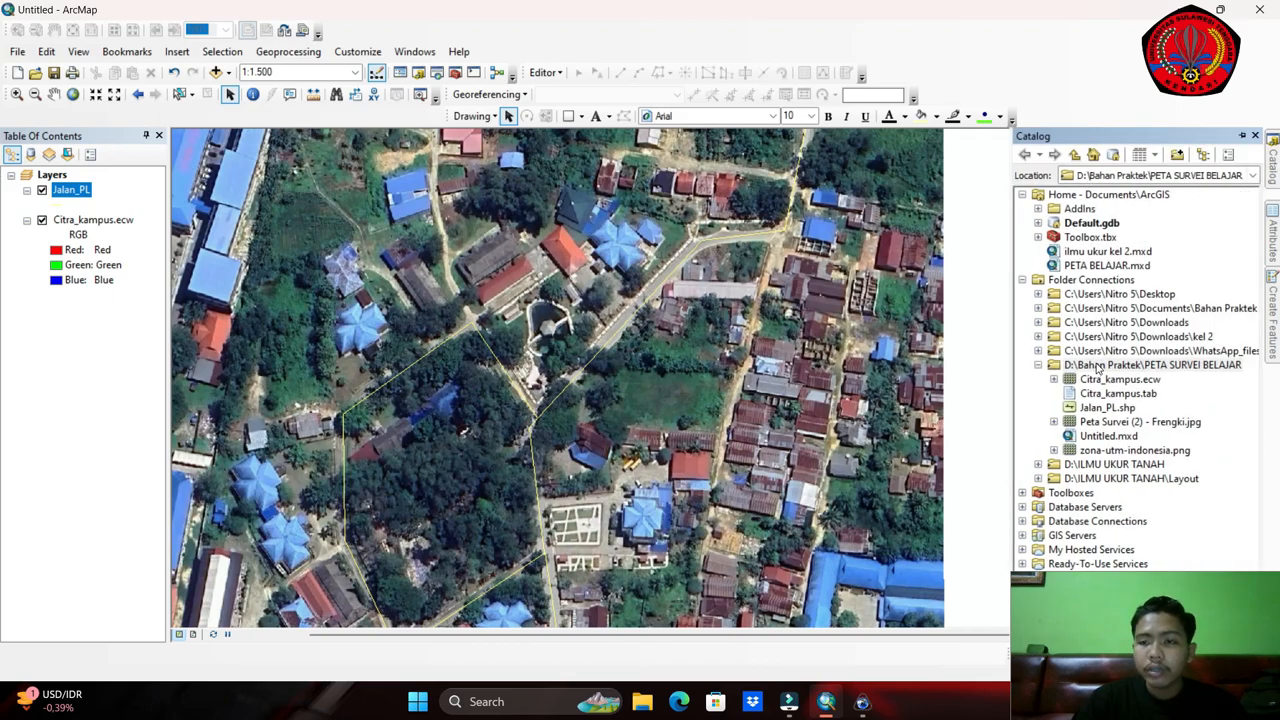
pyautogui.rightClick(1098, 370)
pyautogui.moveTo(1137, 467)
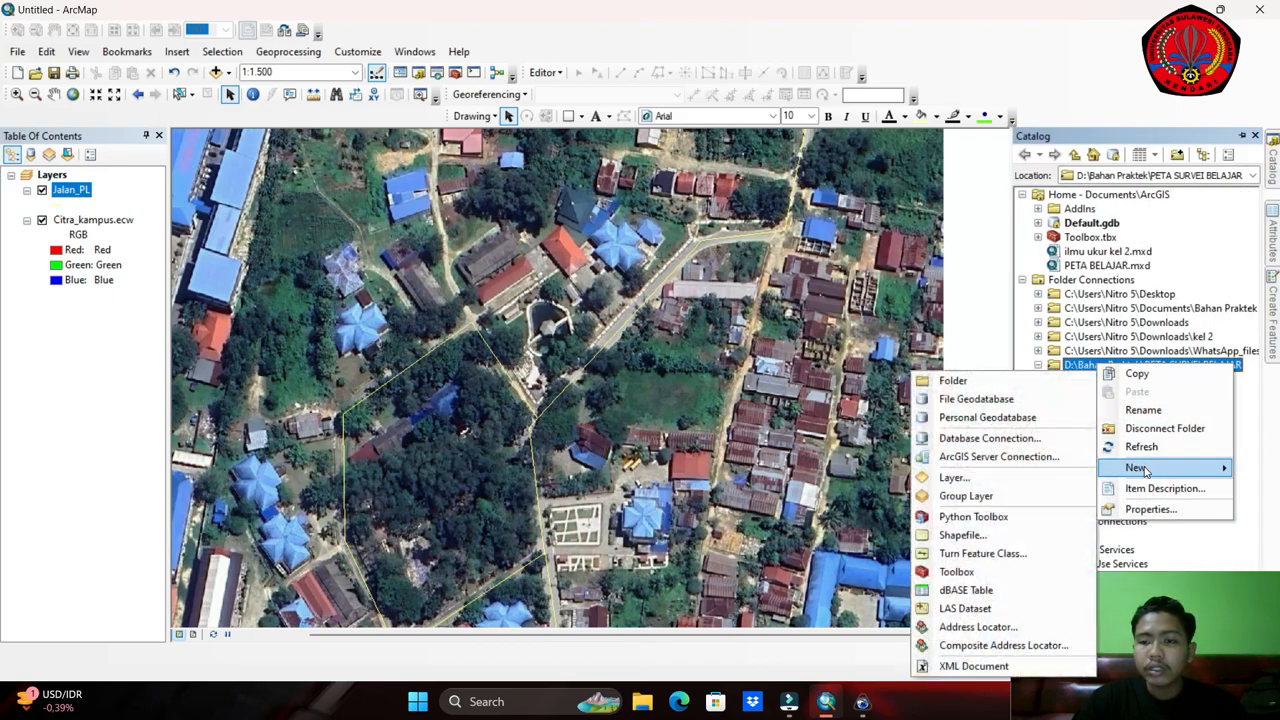
pyautogui.click(962, 535)
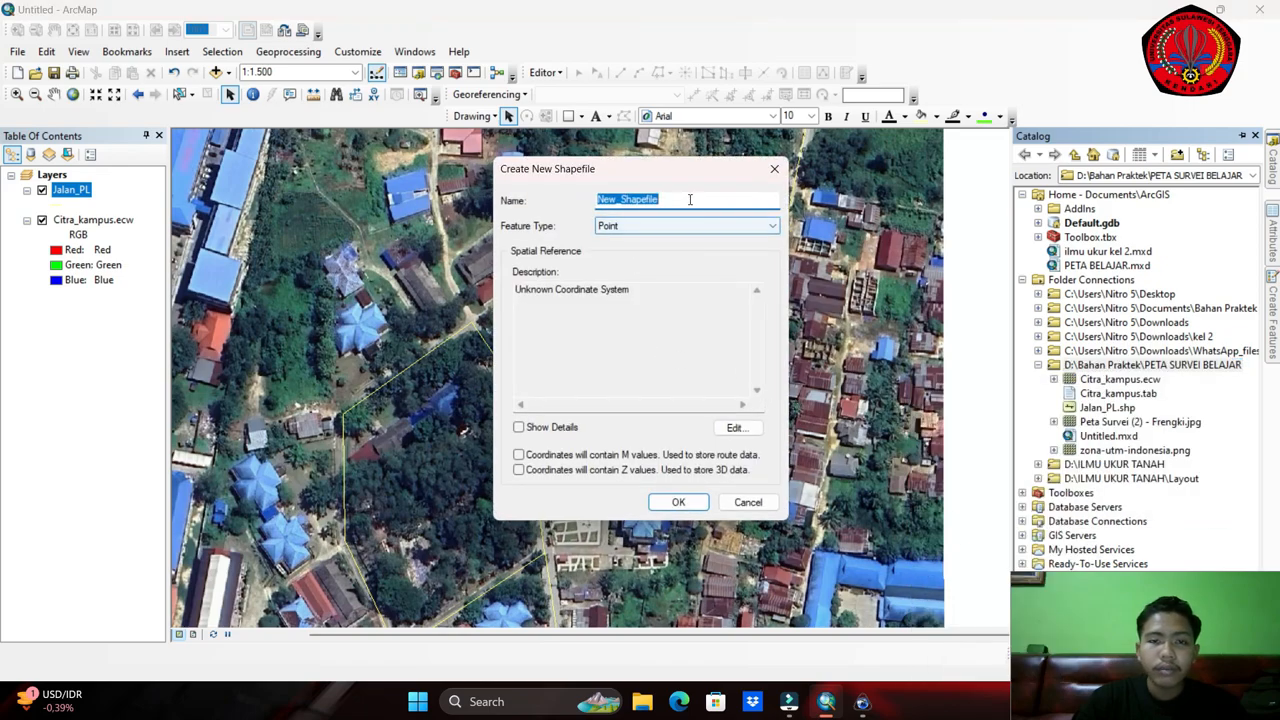
pyautogui.write('Bangunan_PG')
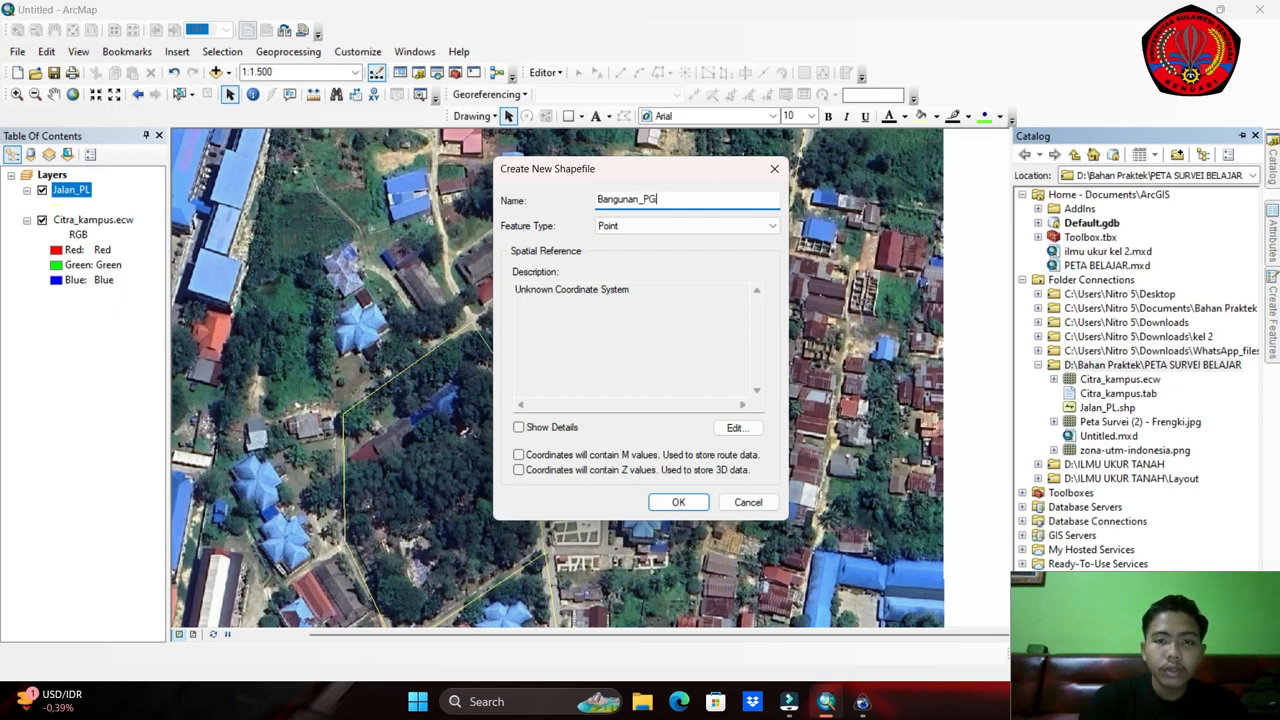
pyautogui.click(772, 226)
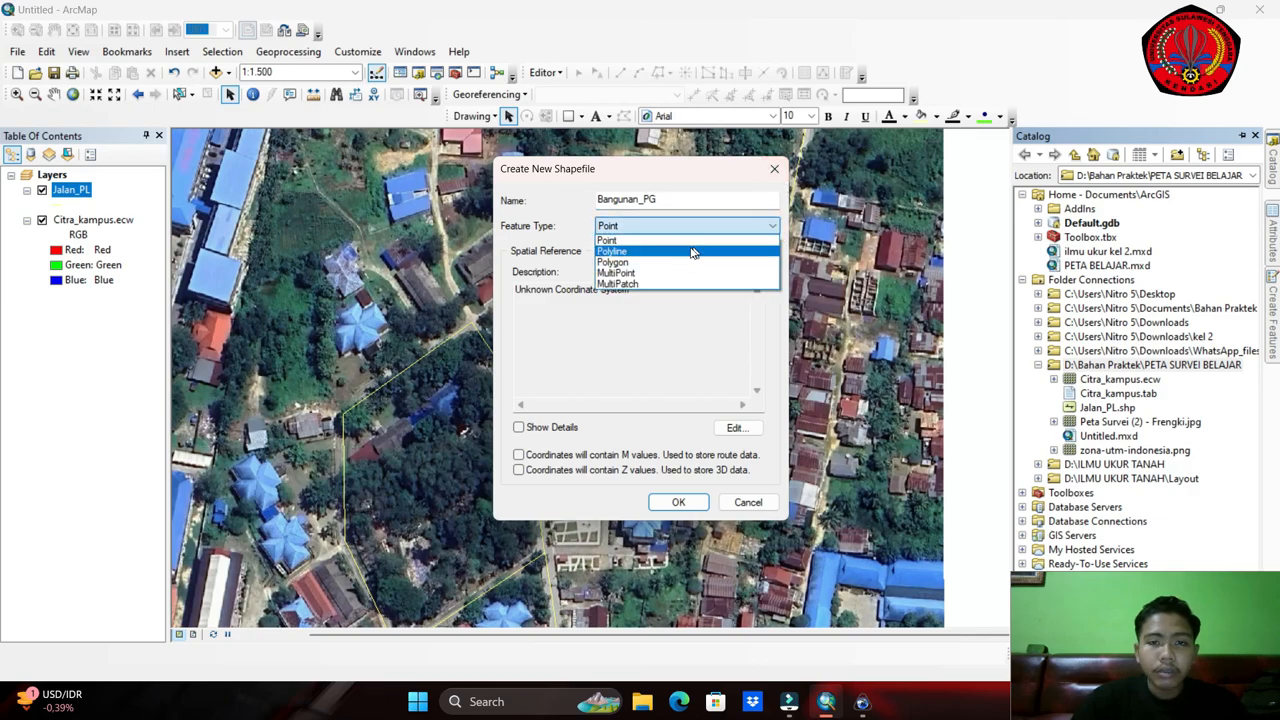
pyautogui.click(652, 262)
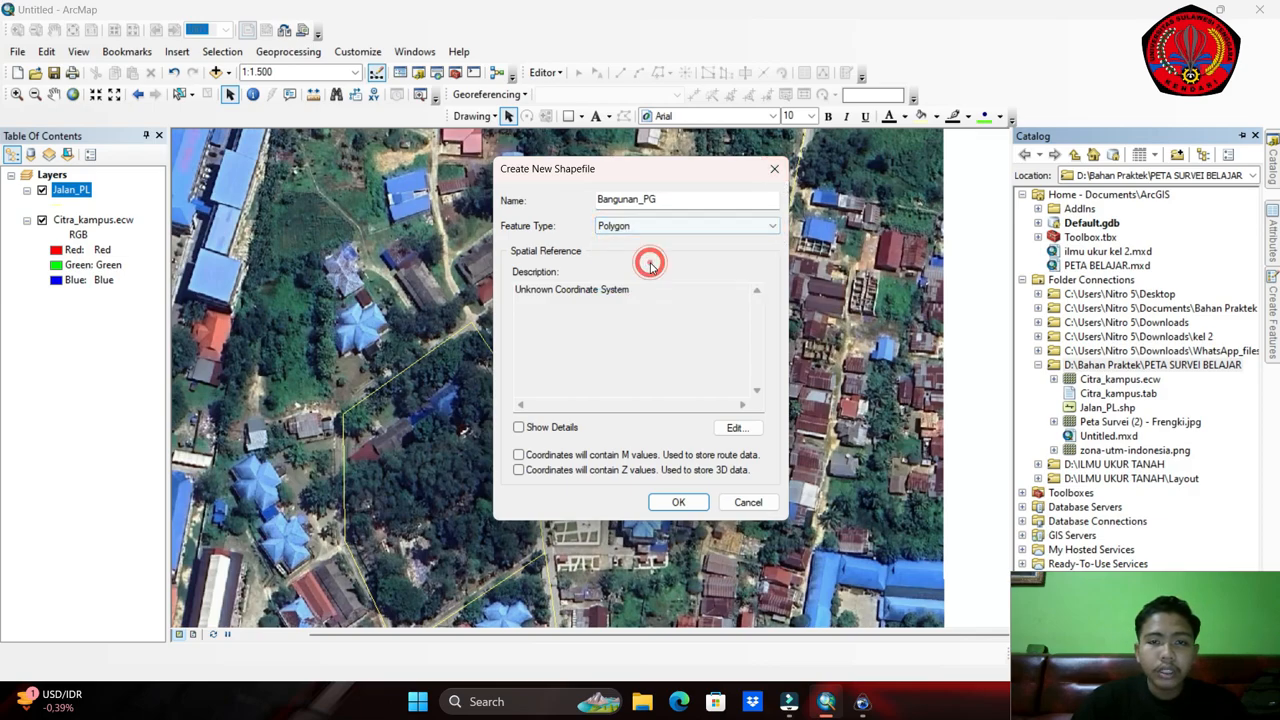
# Assign the projected coordinate system WGS 1984 UTM Zone 51S to the new shapefile and create it.
pyautogui.click(727, 427)
pyautogui.click(531, 235)
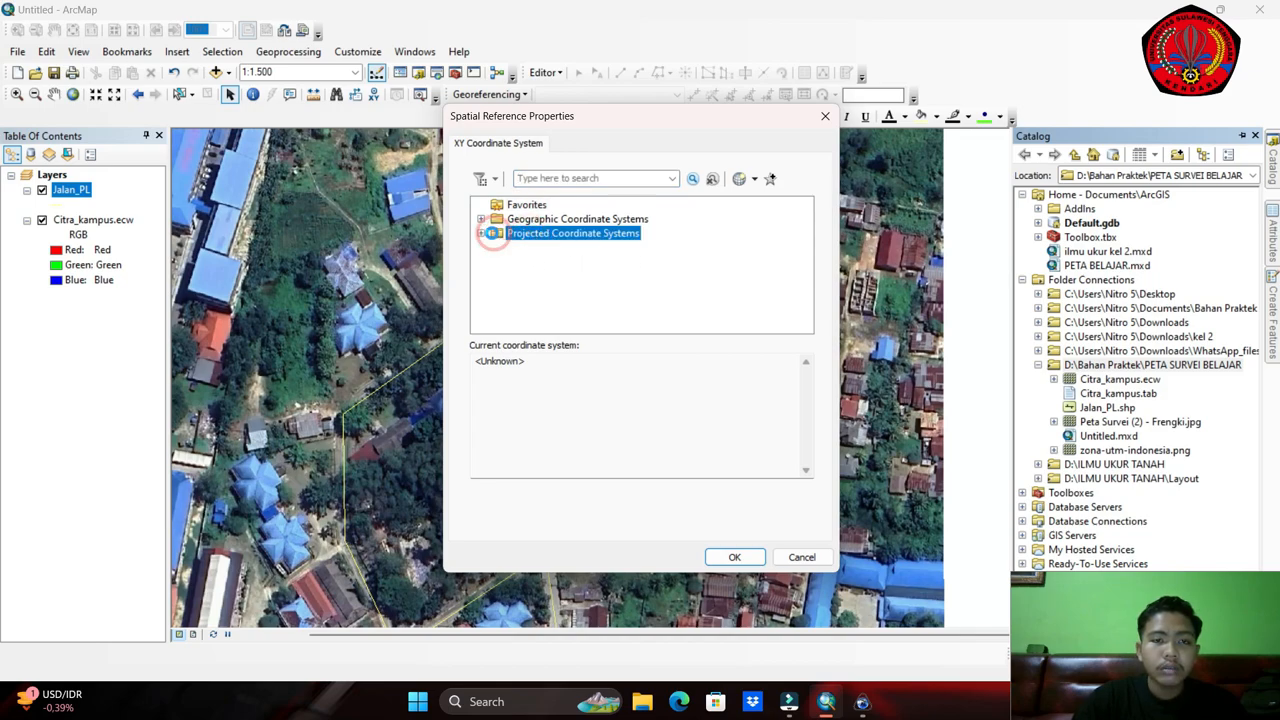
pyautogui.doubleClick(496, 236)
pyautogui.scroll(-3, 556, 270)
pyautogui.doubleClick(535, 290)
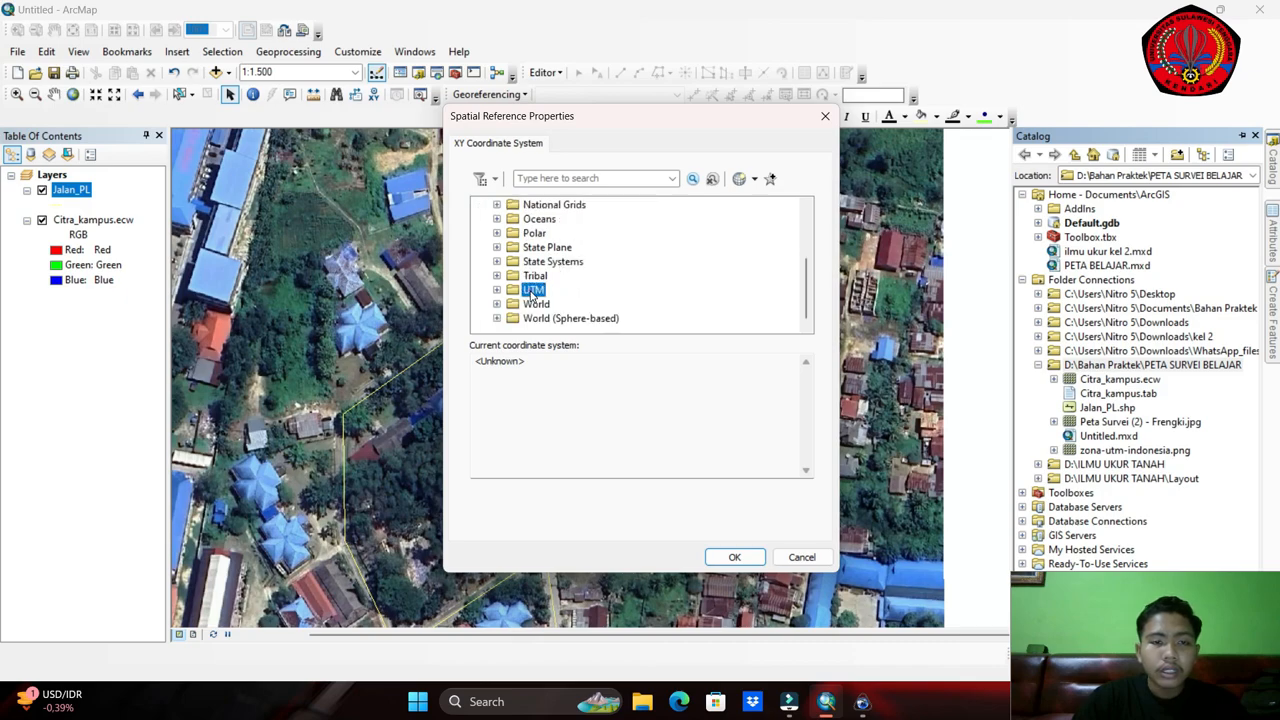
pyautogui.scroll(-3, 540, 290)
pyautogui.doubleClick(562, 290)
pyautogui.doubleClick(587, 318)
pyautogui.scroll(-10, 610, 291)
pyautogui.scroll(-4, 610, 291)
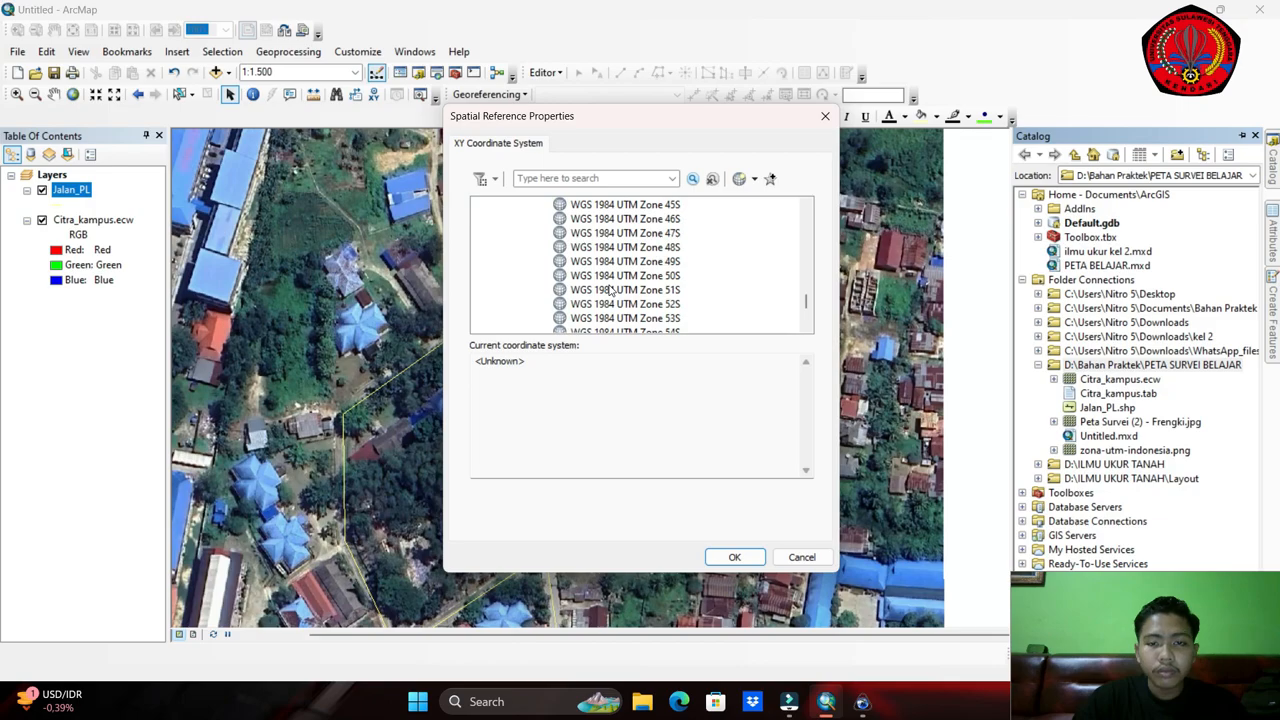
pyautogui.click(650, 289)
pyautogui.click(748, 560)
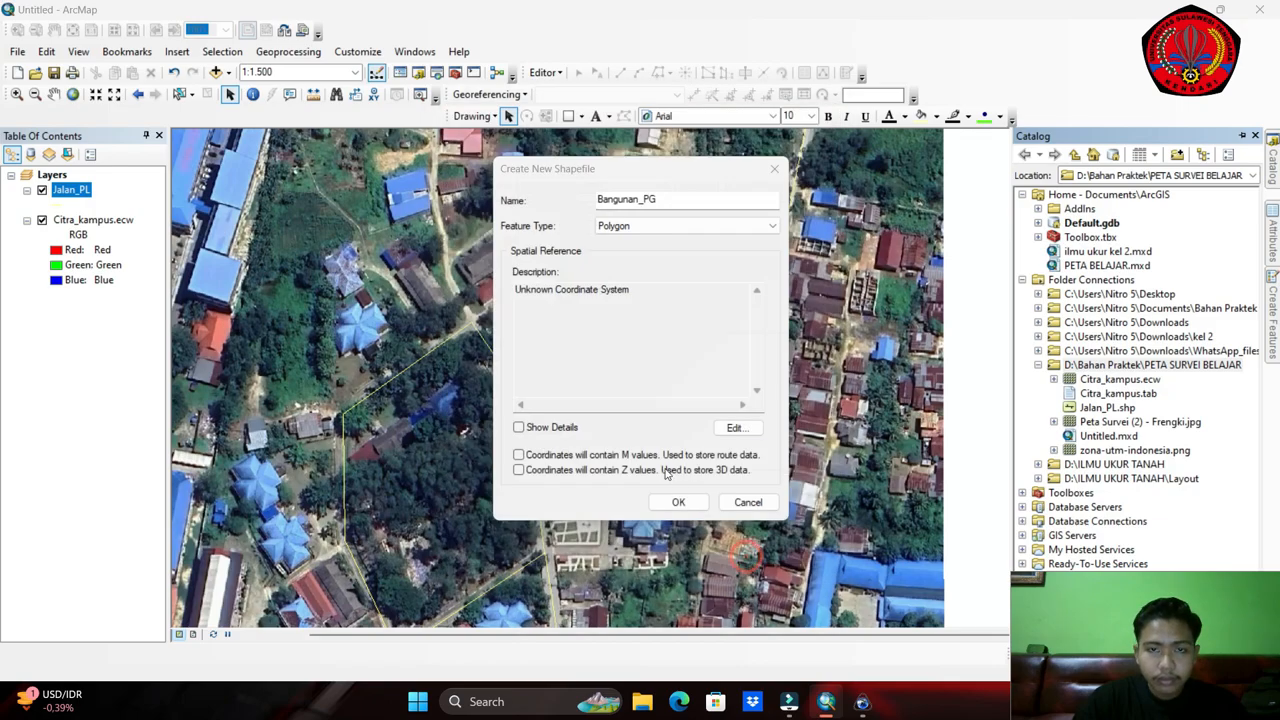
pyautogui.click(679, 503)
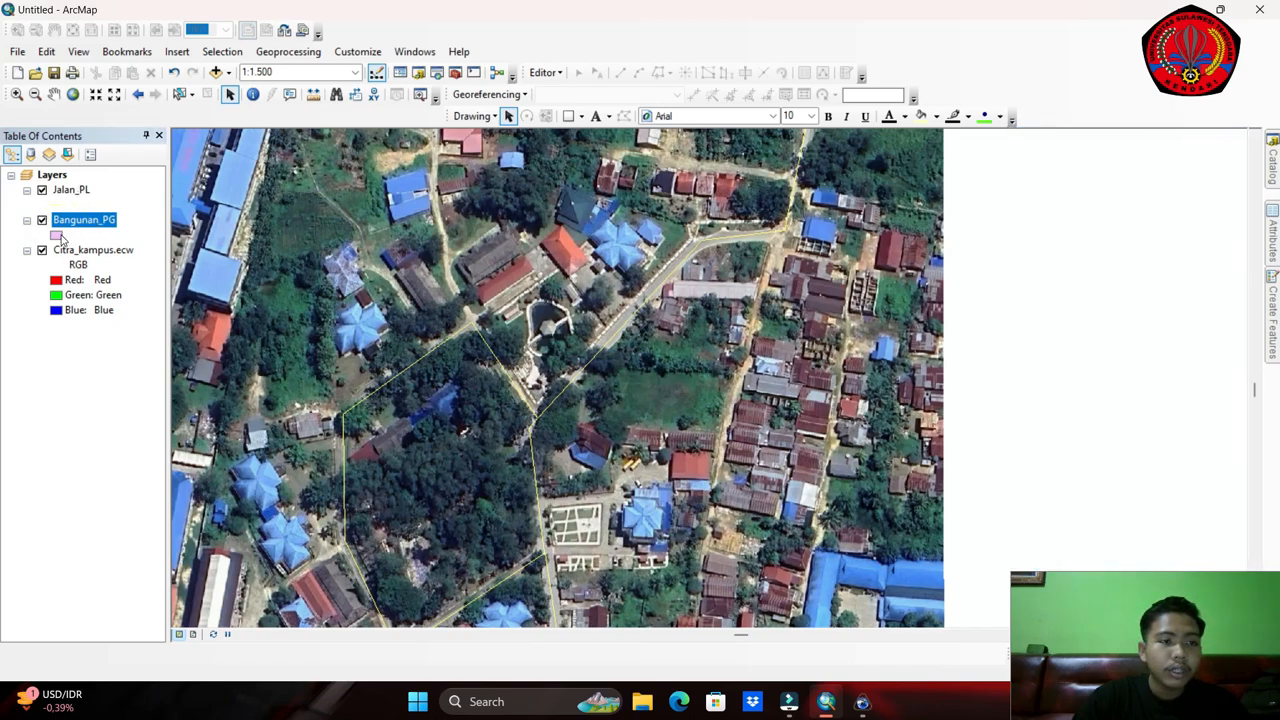
# Change the fill colour of the Bangunan_PG layer to bright green.
pyautogui.scroll(-1, 598, 296)
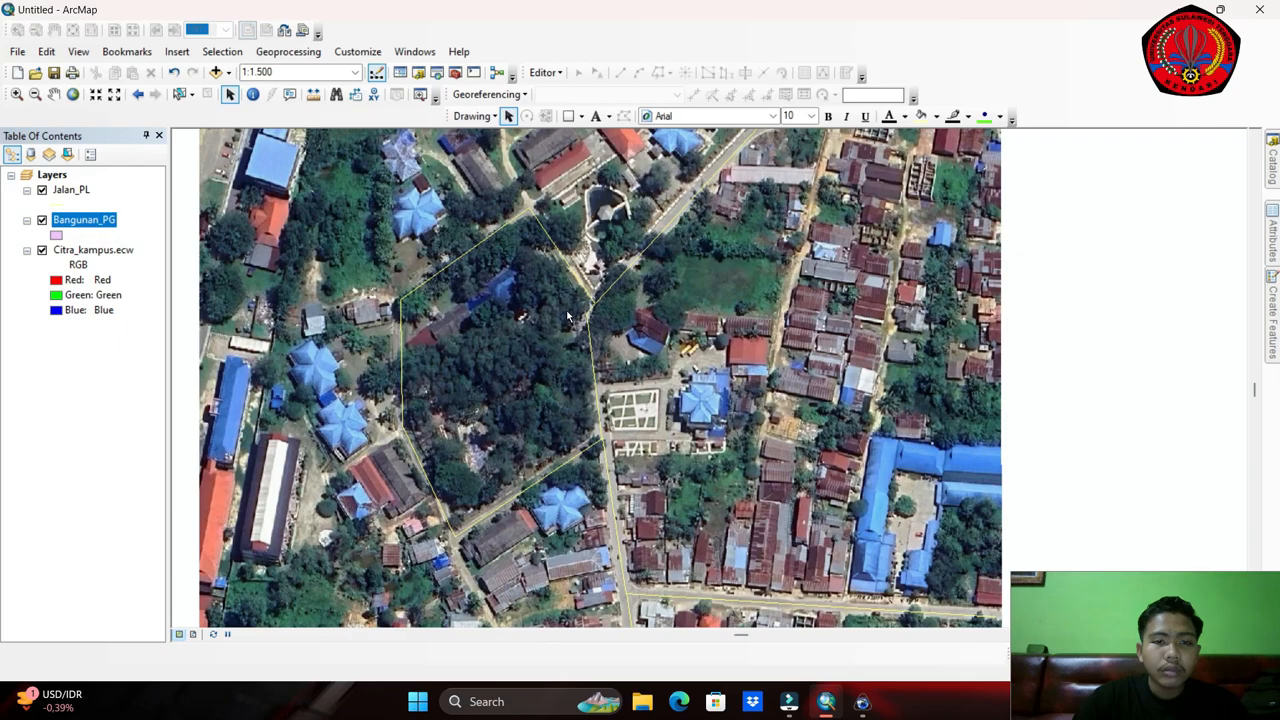
pyautogui.scroll(-1, 566, 316)
pyautogui.moveTo(598, 235); pyautogui.dragTo(608, 435)
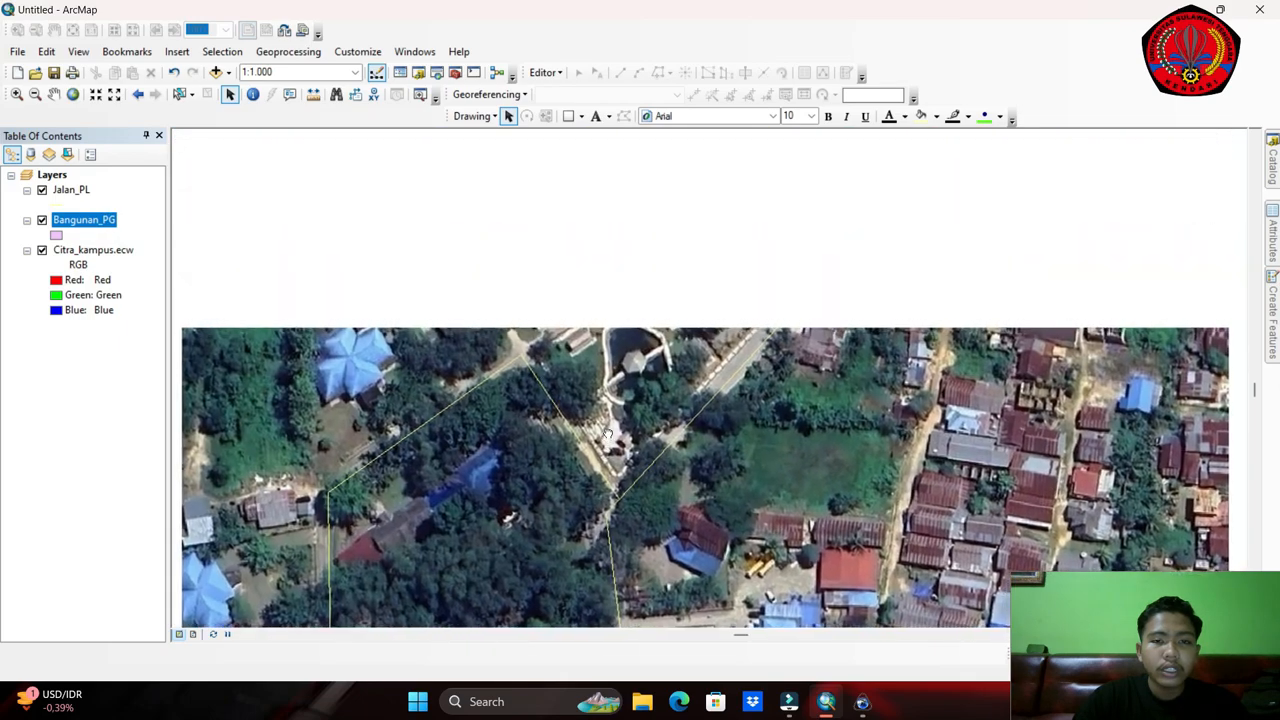
pyautogui.moveTo(608, 333); pyautogui.dragTo(559, 344)
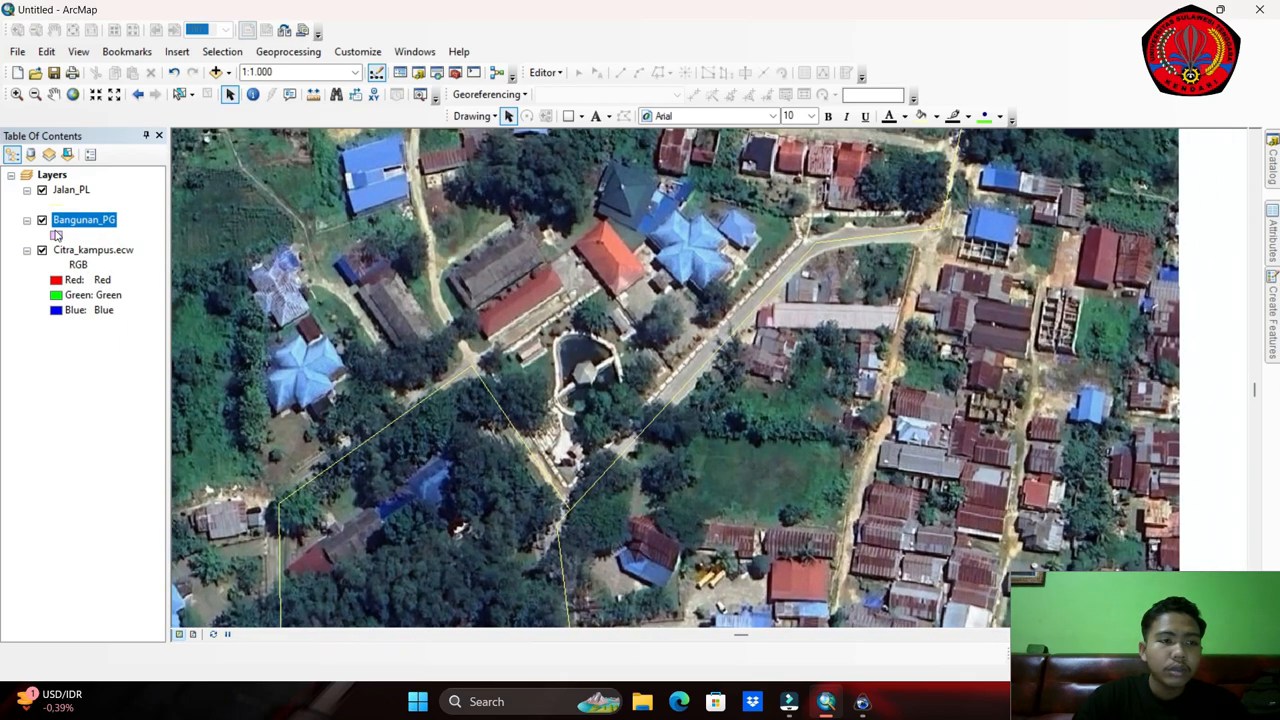
pyautogui.rightClick(57, 237)
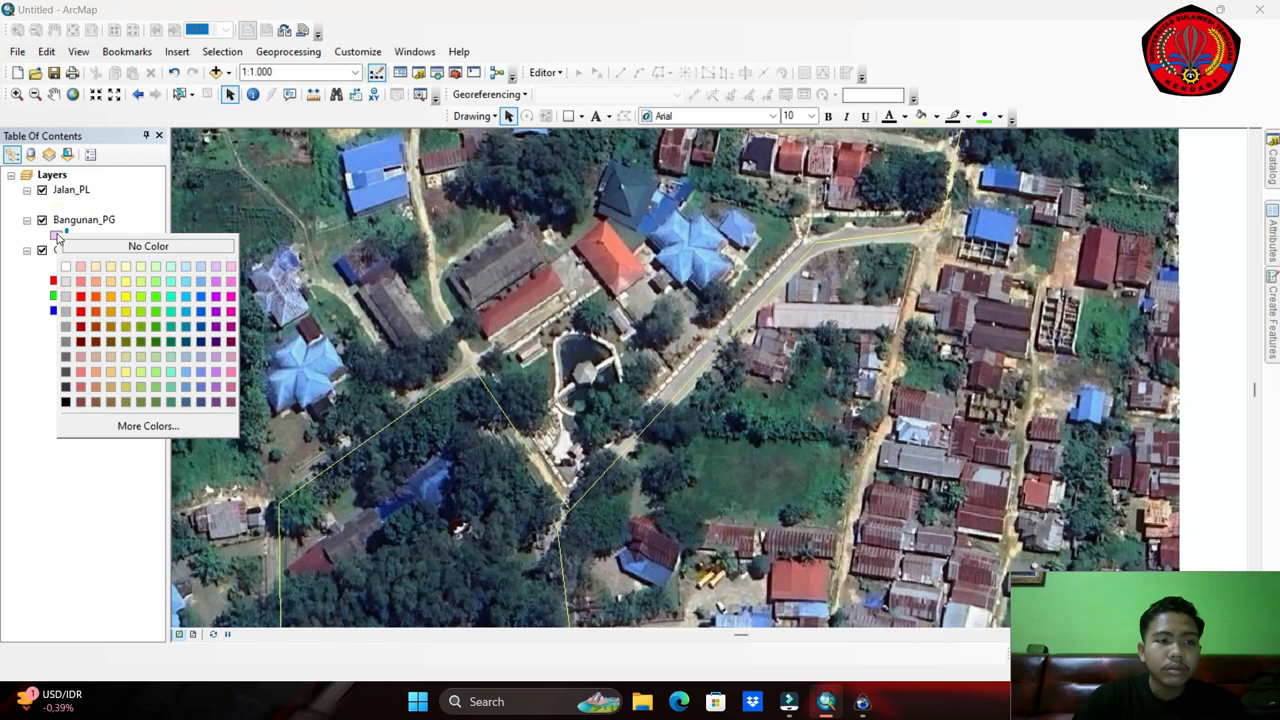
pyautogui.click(152, 298)
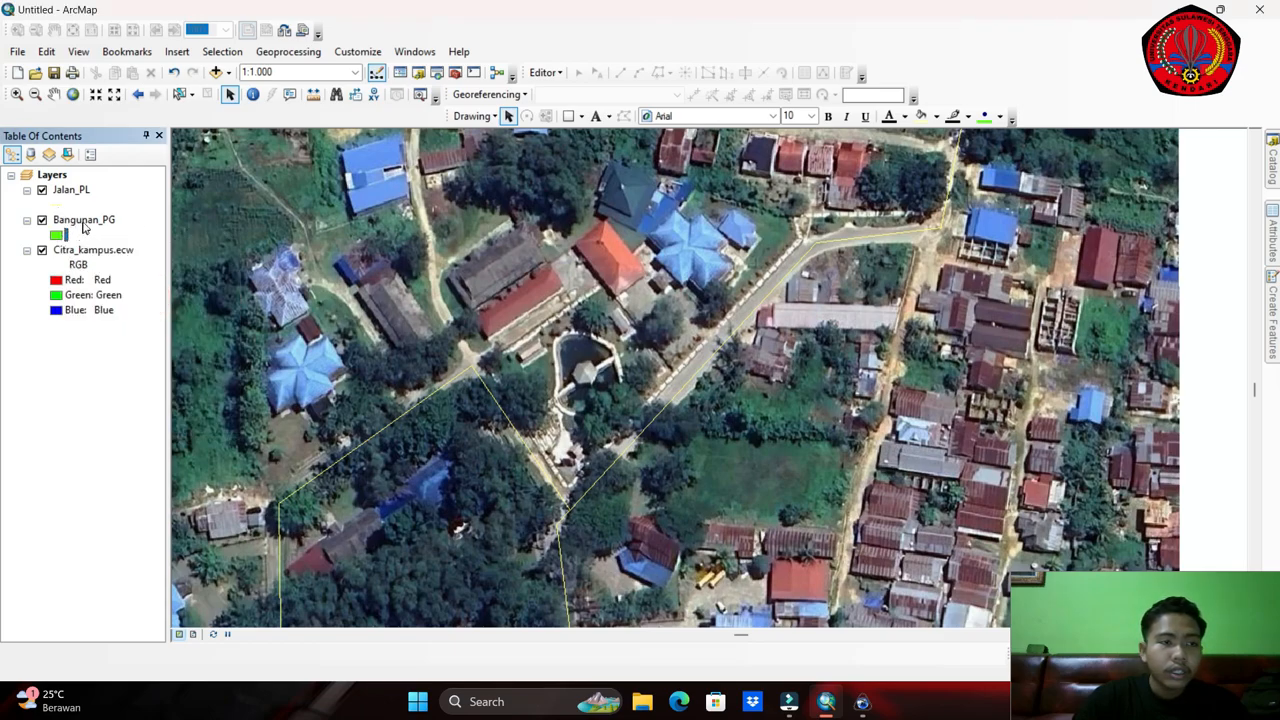
# Start an edit session on Bangunan_PG and choose its feature template for drawing polygons.
pyautogui.moveTo(660, 341); pyautogui.dragTo(526, 378)
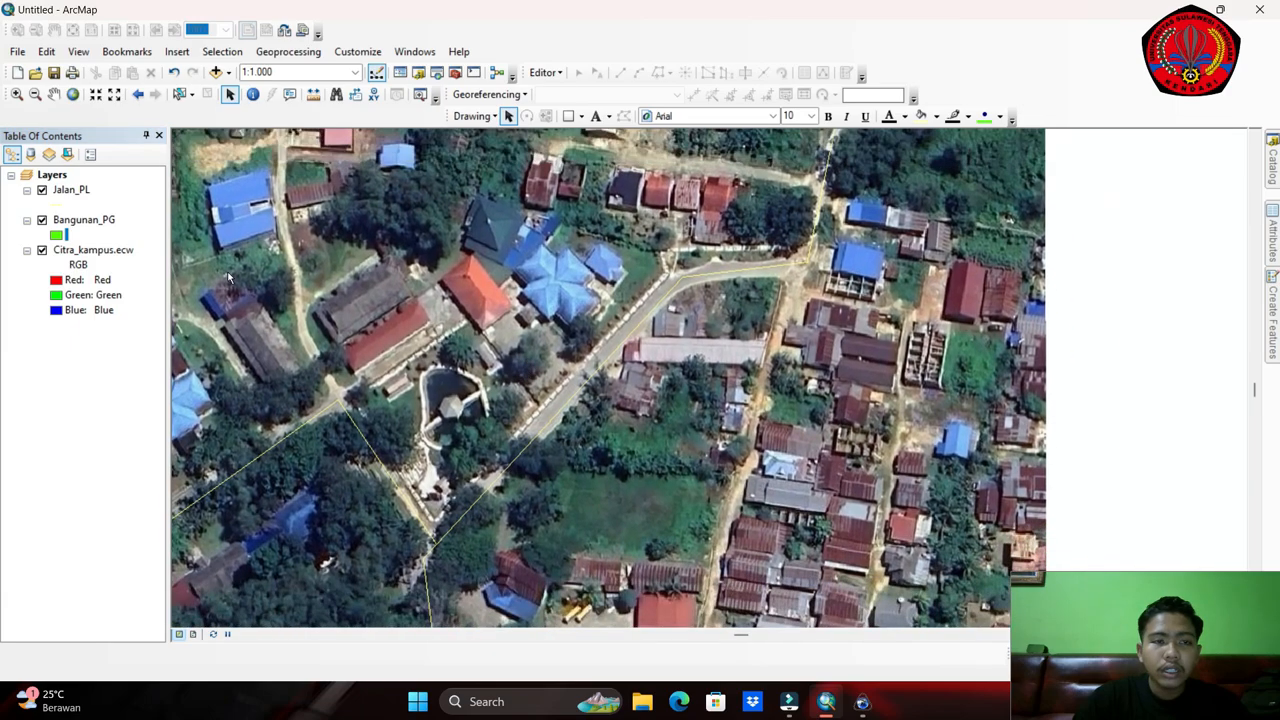
pyautogui.rightClick(92, 221)
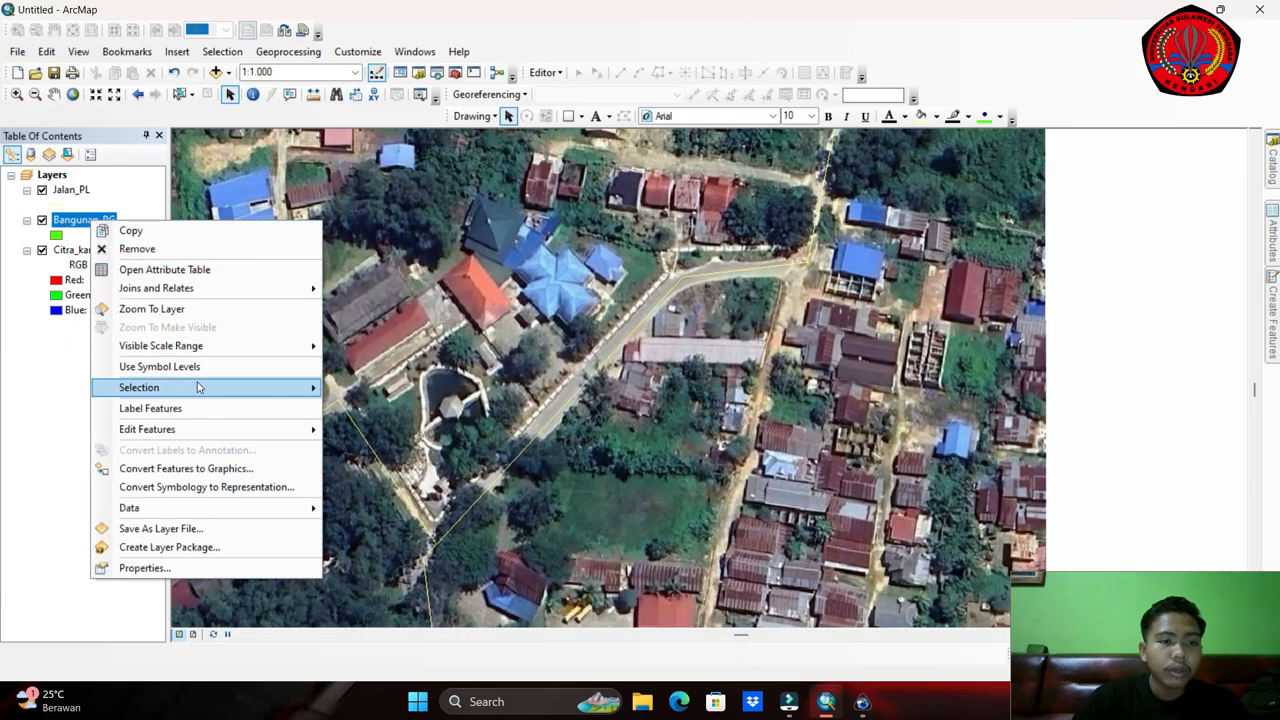
pyautogui.moveTo(257, 438)
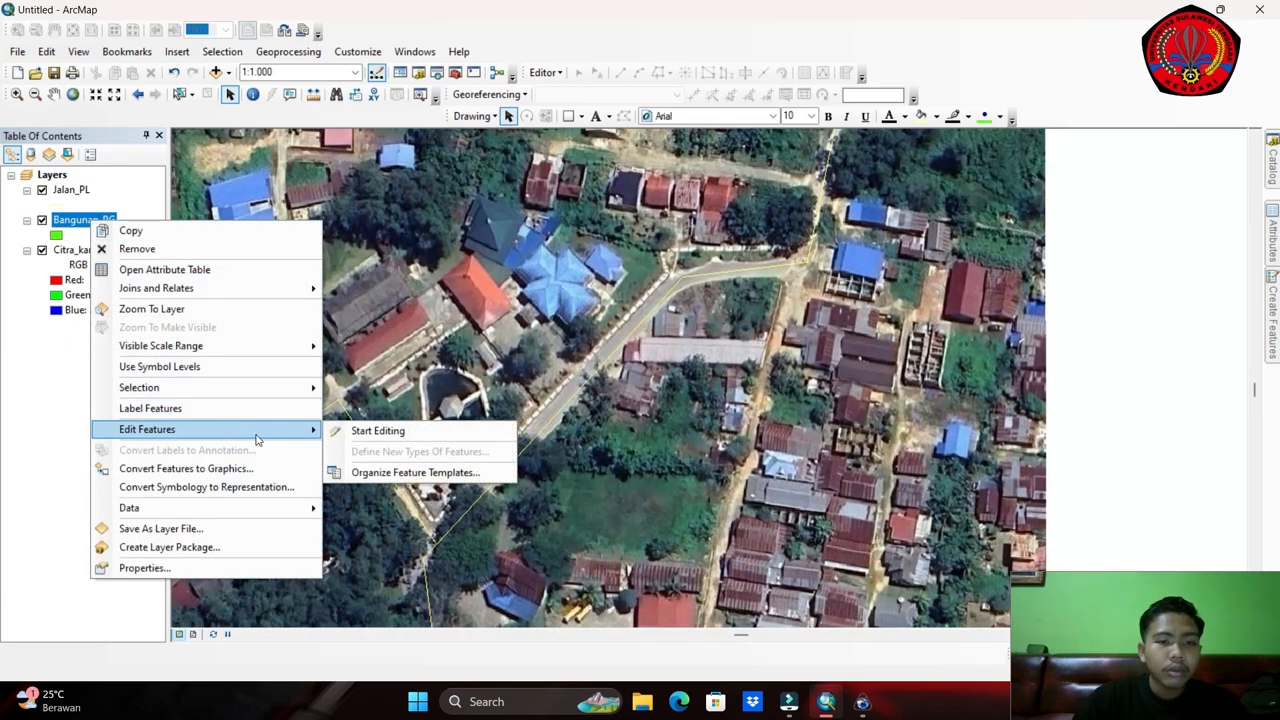
pyautogui.click(380, 436)
pyautogui.moveTo(557, 381); pyautogui.dragTo(512, 301)
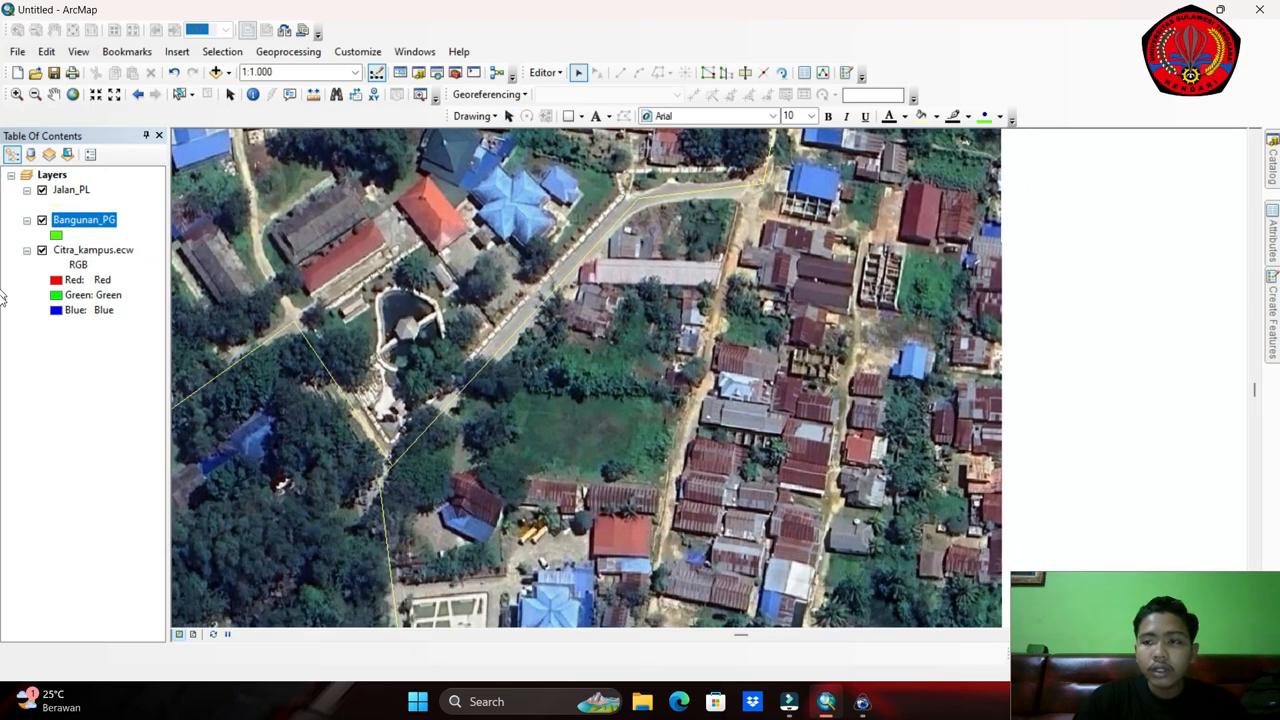
pyautogui.click(1272, 322)
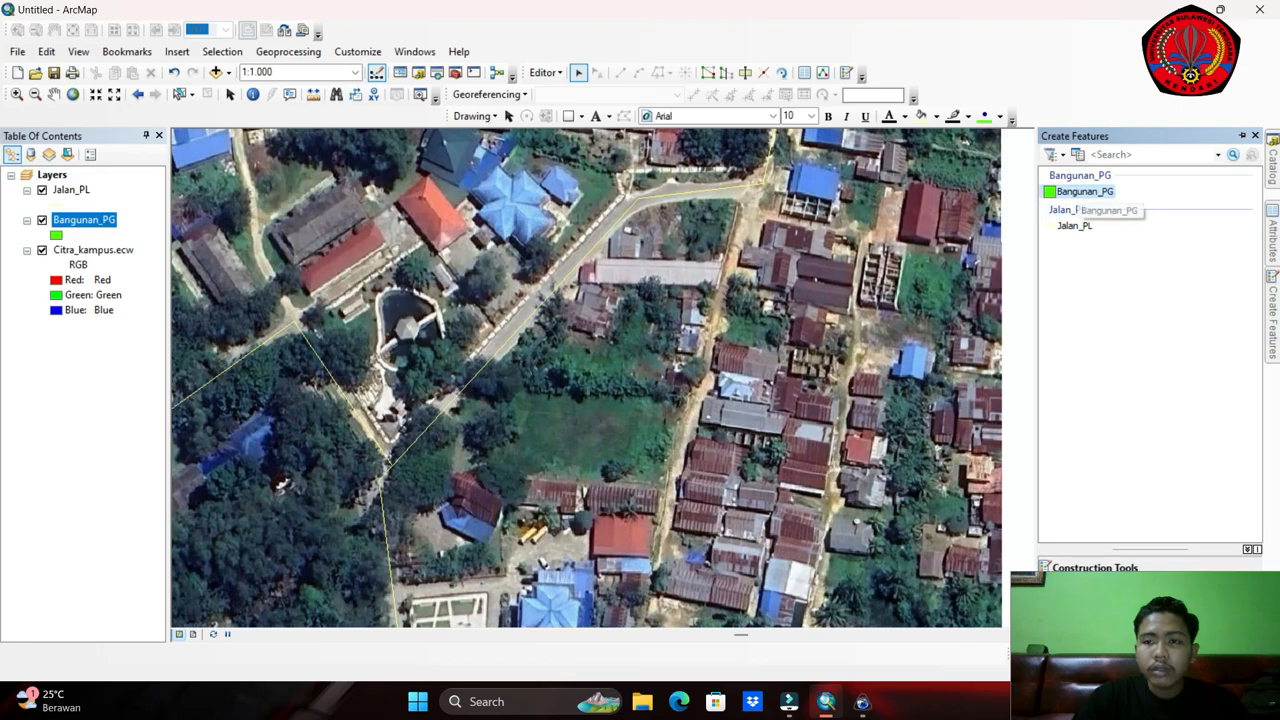
pyautogui.click(1078, 193)
pyautogui.click(1242, 136)
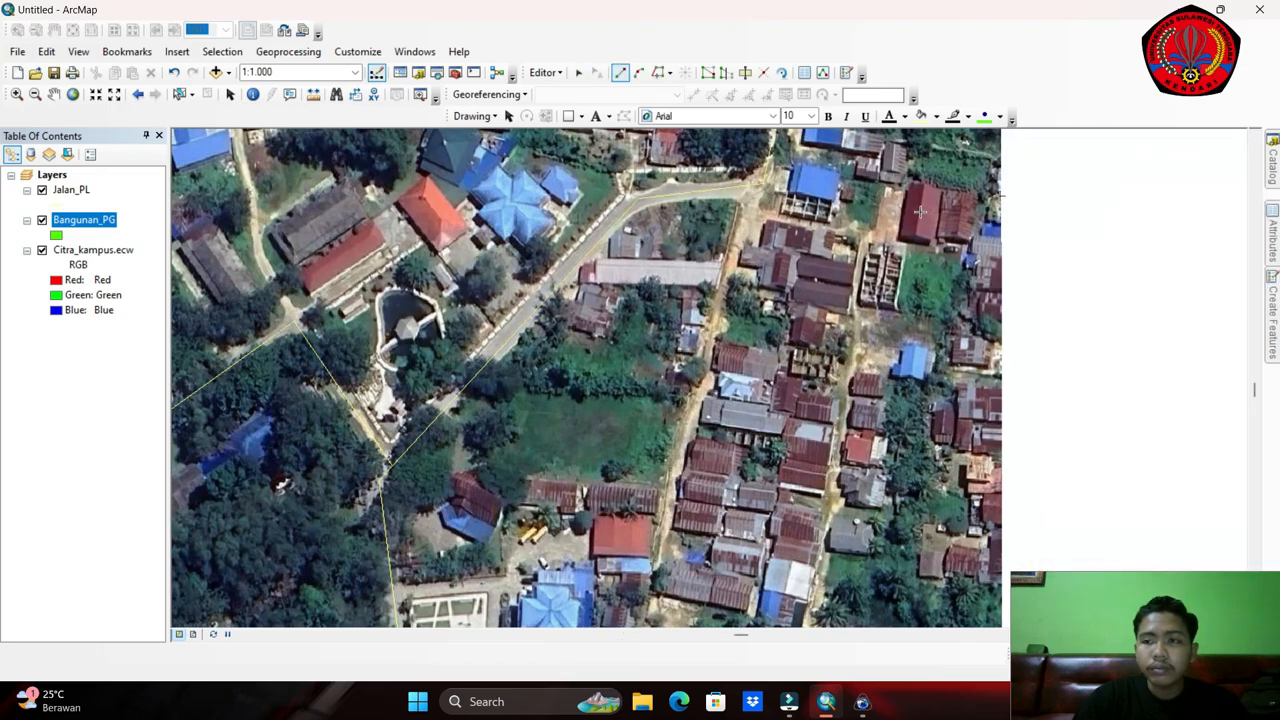
# Digitize the light-blue-roofed building northwest of the curved road as a Bangunan_PG polygon, following its stepped roof outline including the small northeast wing.
pyautogui.scroll(2, 598, 360)
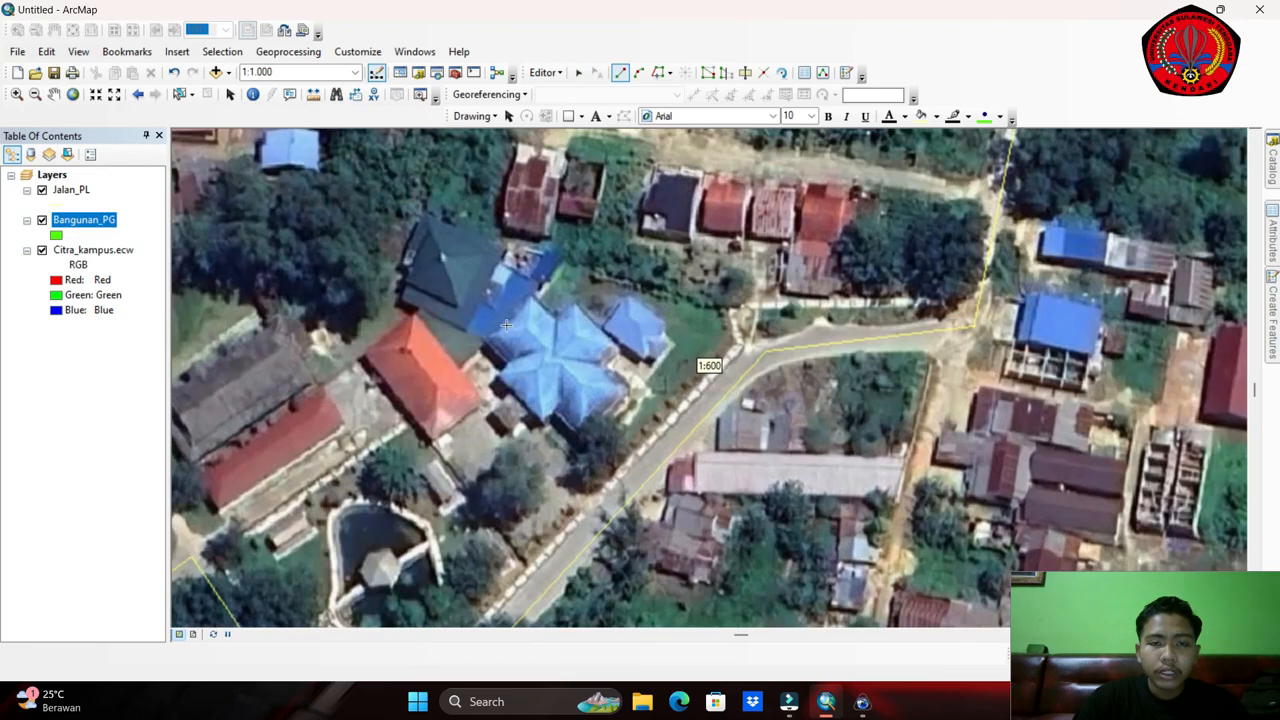
pyautogui.moveTo(506, 323); pyautogui.dragTo(649, 281)
pyautogui.moveTo(676, 364); pyautogui.dragTo(692, 343)
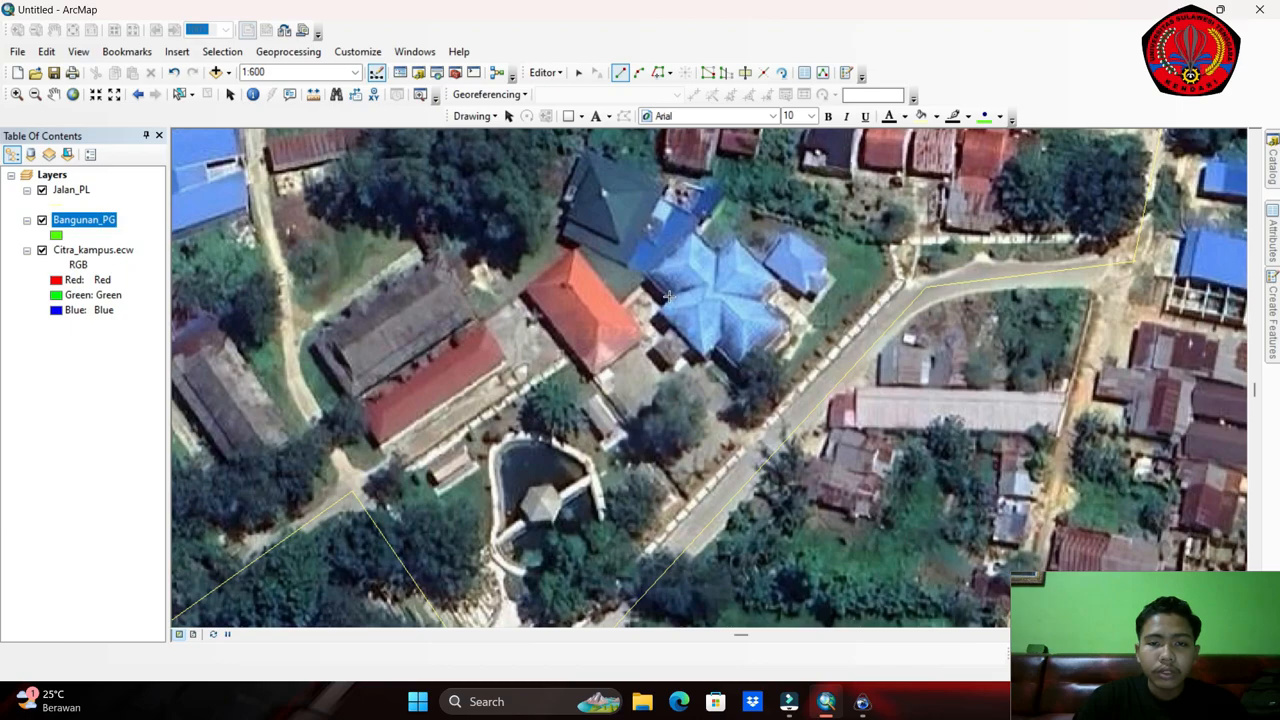
pyautogui.click(669, 297)
pyautogui.click(646, 269)
pyautogui.click(689, 226)
pyautogui.click(718, 253)
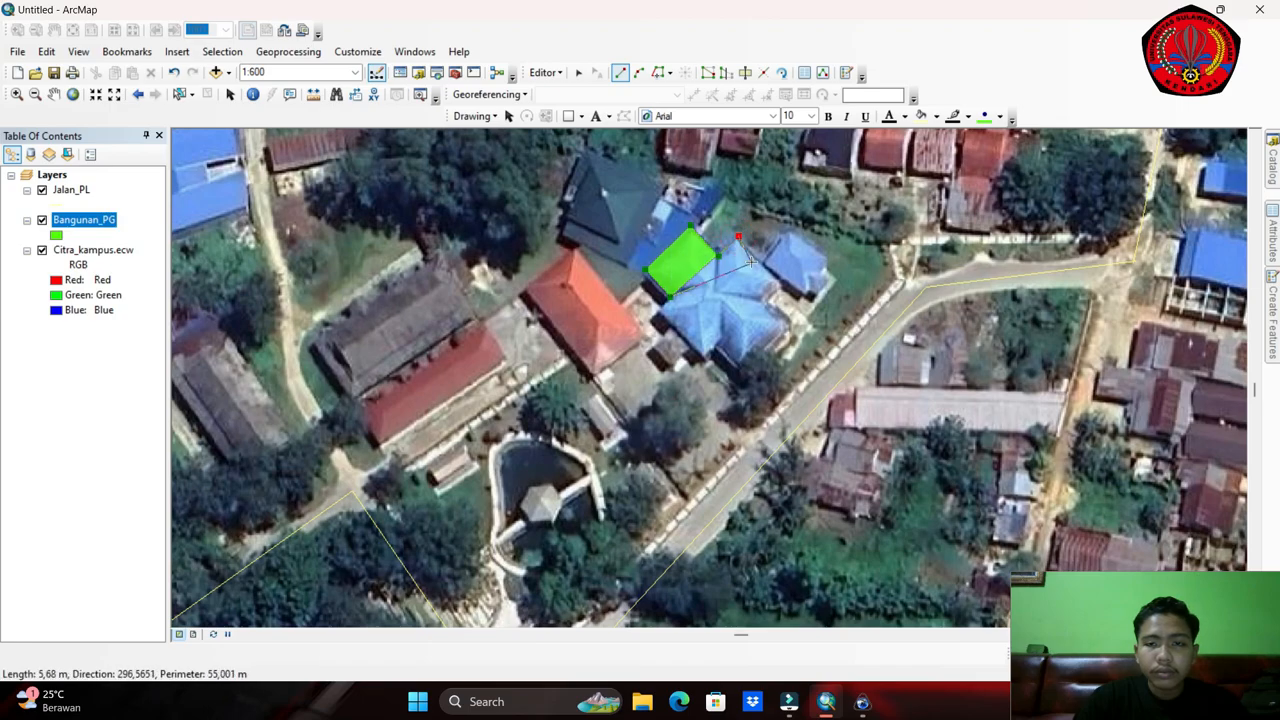
pyautogui.click(762, 260)
pyautogui.click(786, 231)
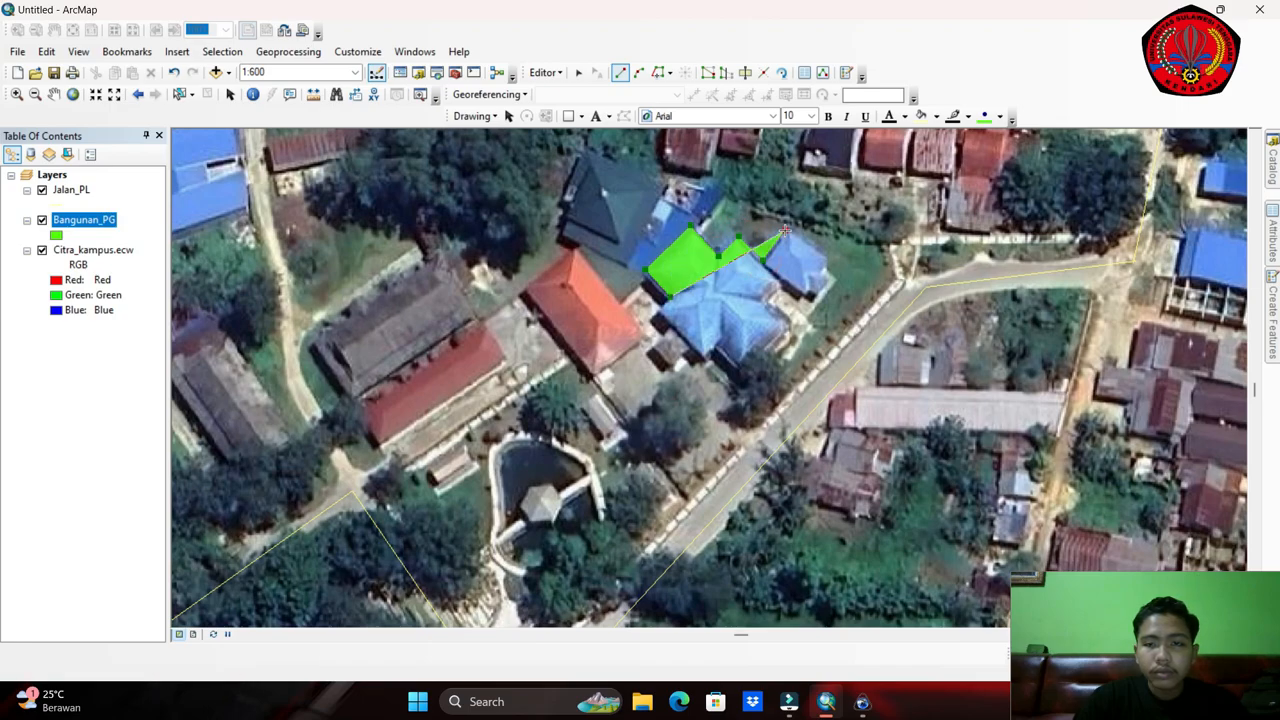
pyautogui.click(827, 259)
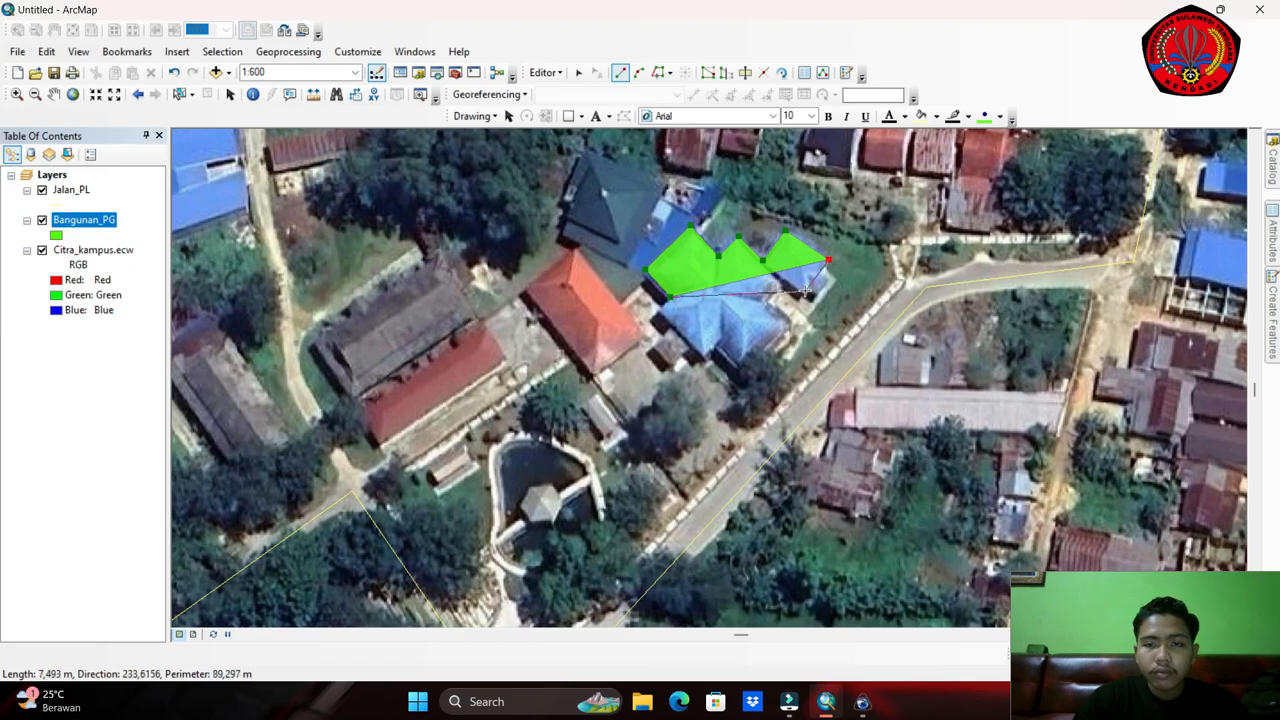
pyautogui.hotkey('ctrl', 'z')
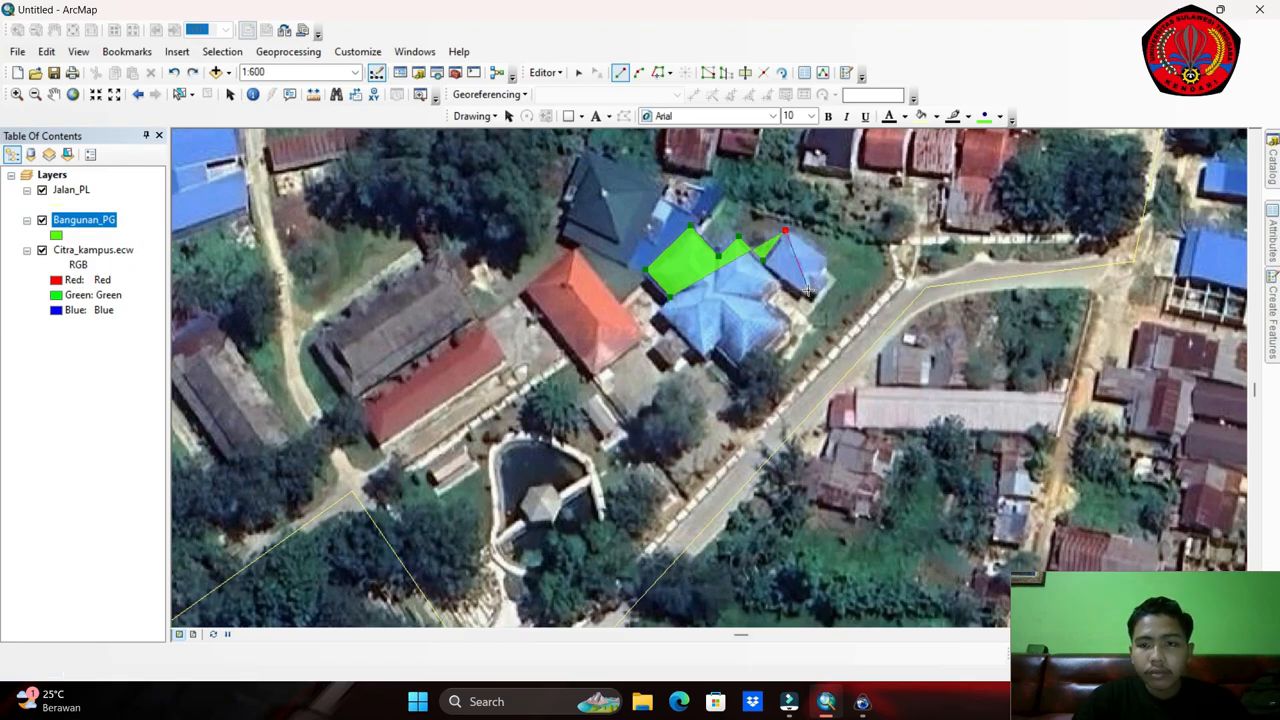
pyautogui.click(827, 262)
pyautogui.click(812, 295)
pyautogui.click(782, 281)
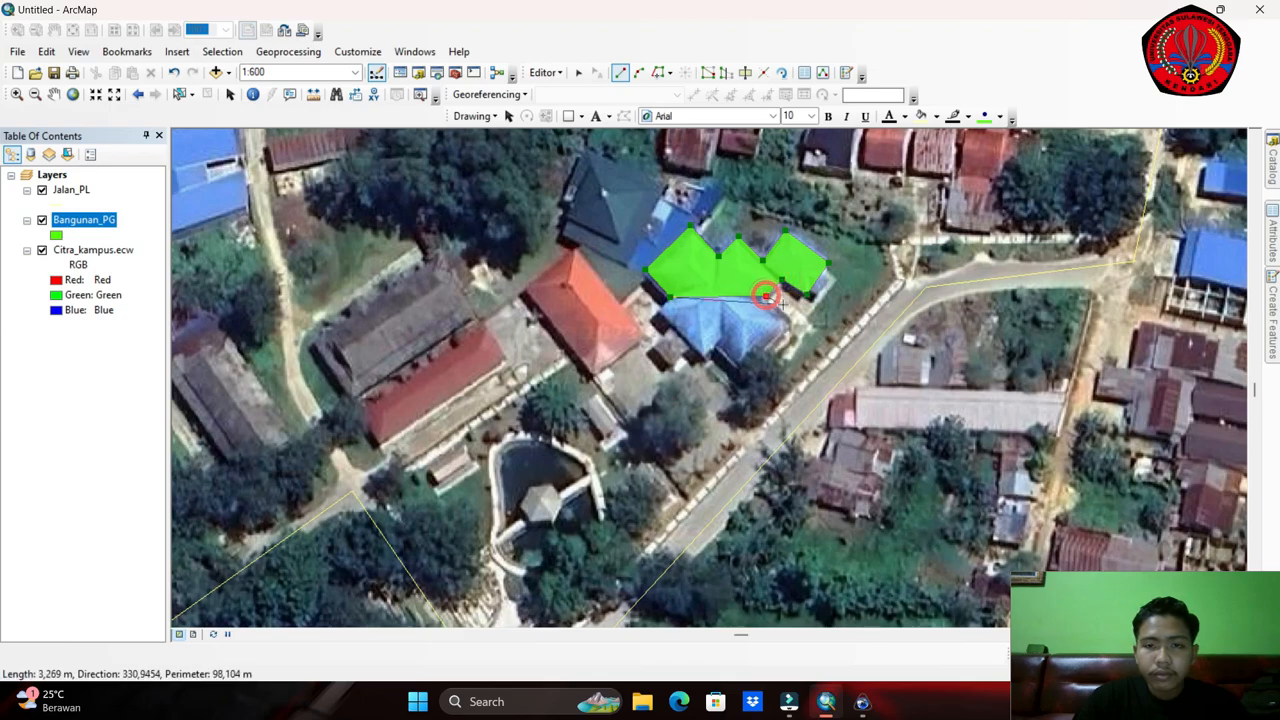
pyautogui.click(787, 322)
pyautogui.click(739, 365)
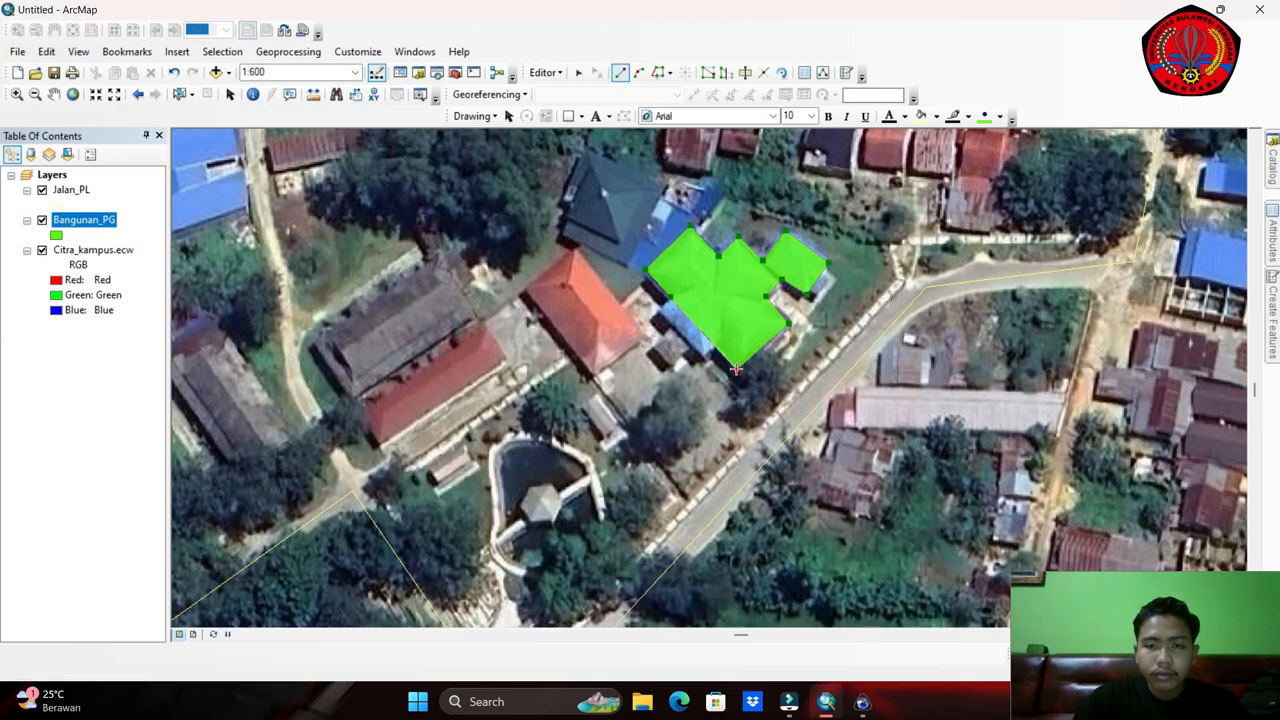
pyautogui.click(713, 347)
pyautogui.click(699, 358)
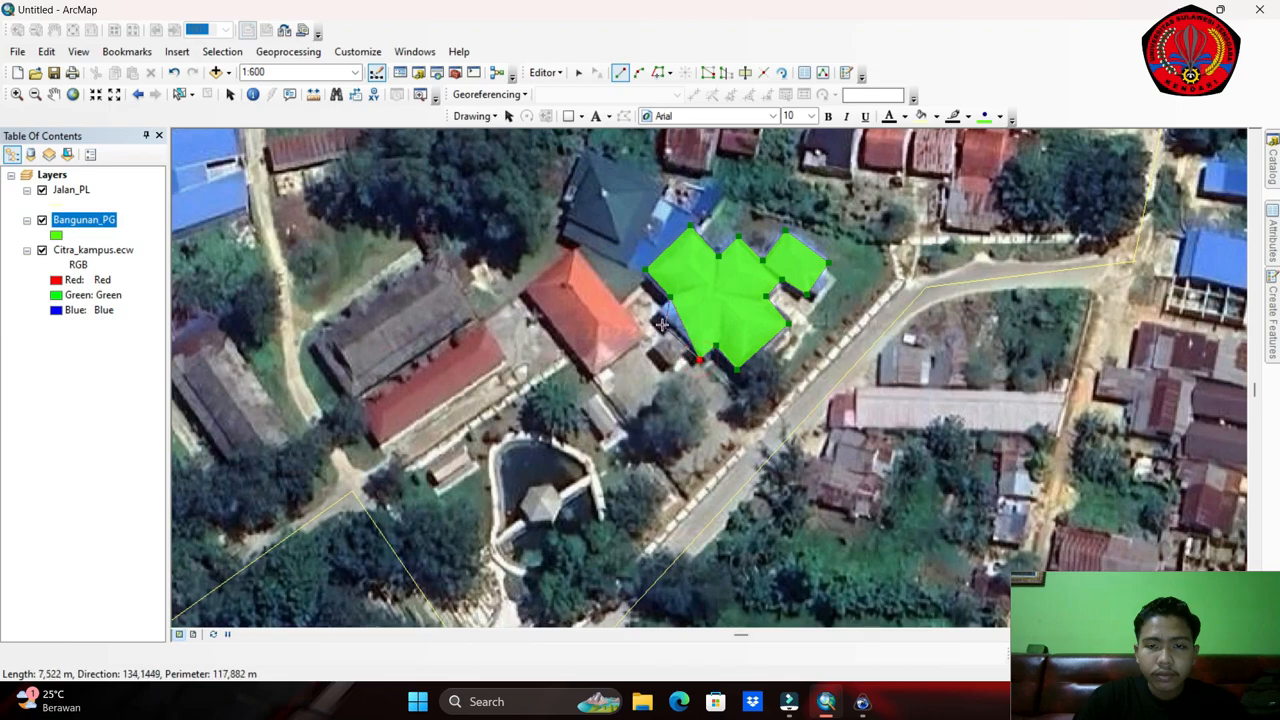
pyautogui.doubleClick(653, 315)
# Digitize the square dark-green-roofed building northwest of the finished stepped polygon as a four-corner Bangunan_PG polygon.
pyautogui.moveTo(662, 284); pyautogui.dragTo(767, 349)
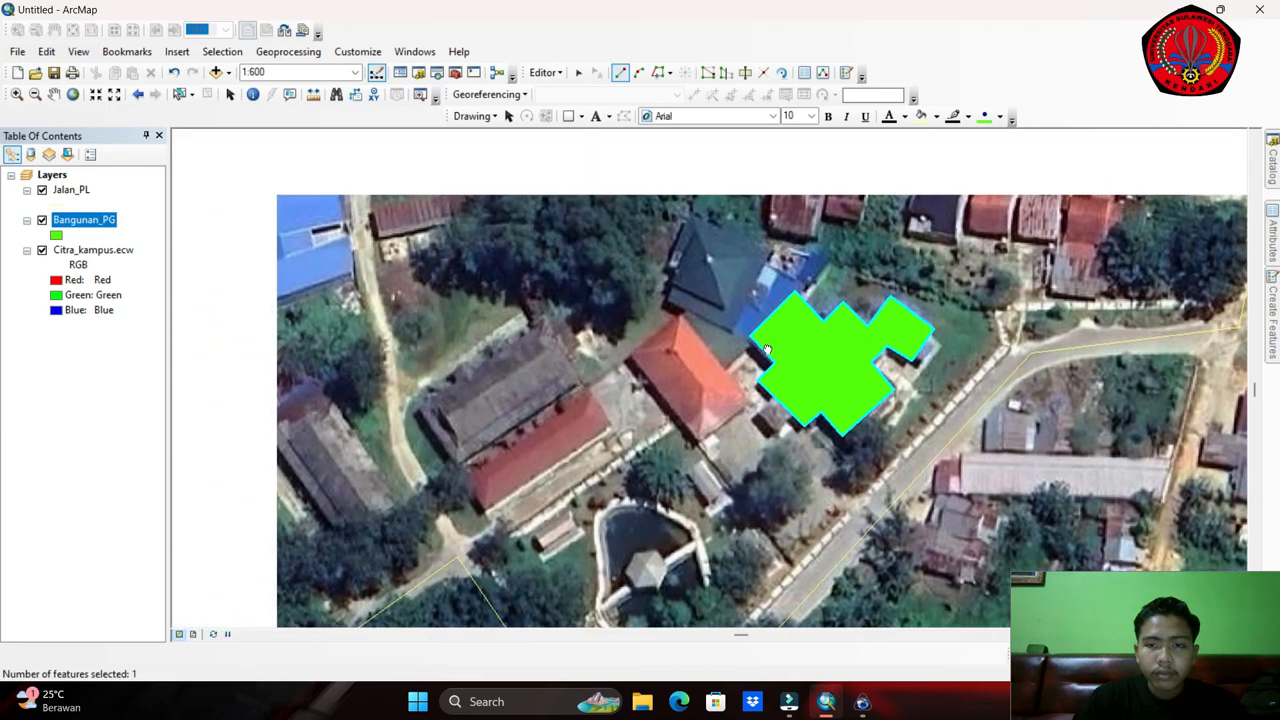
pyautogui.click(689, 211)
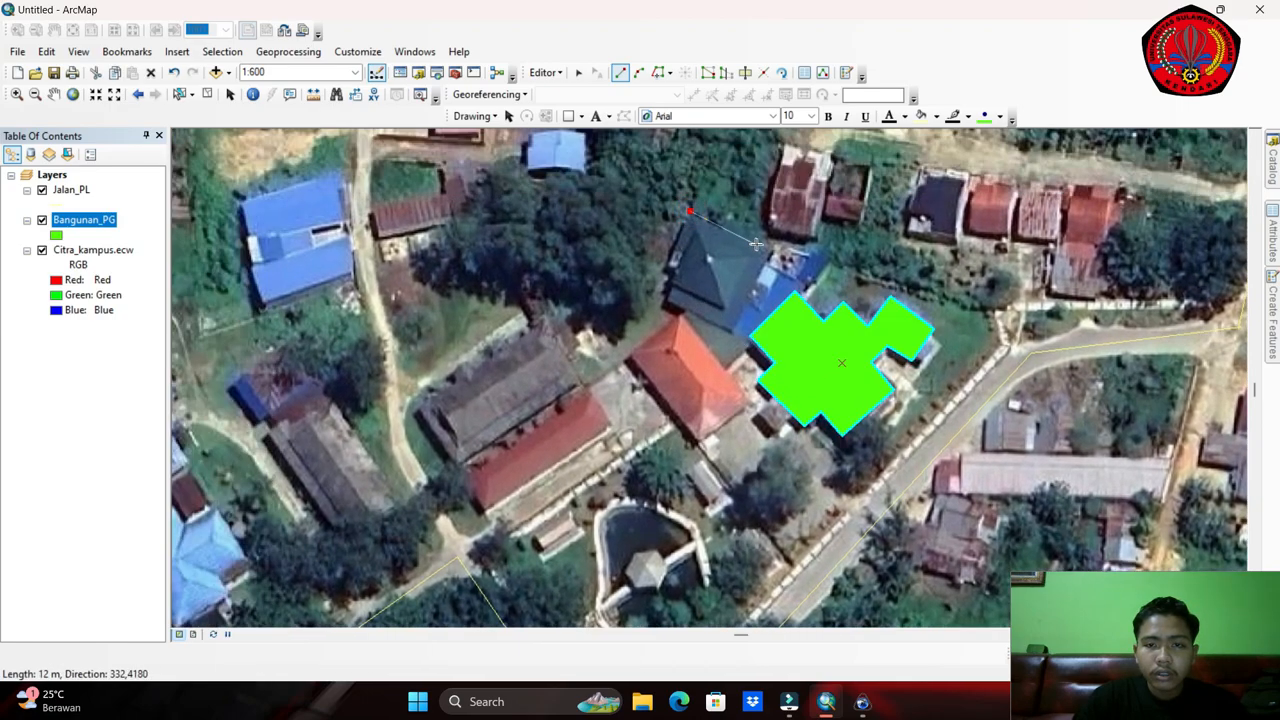
pyautogui.click(772, 249)
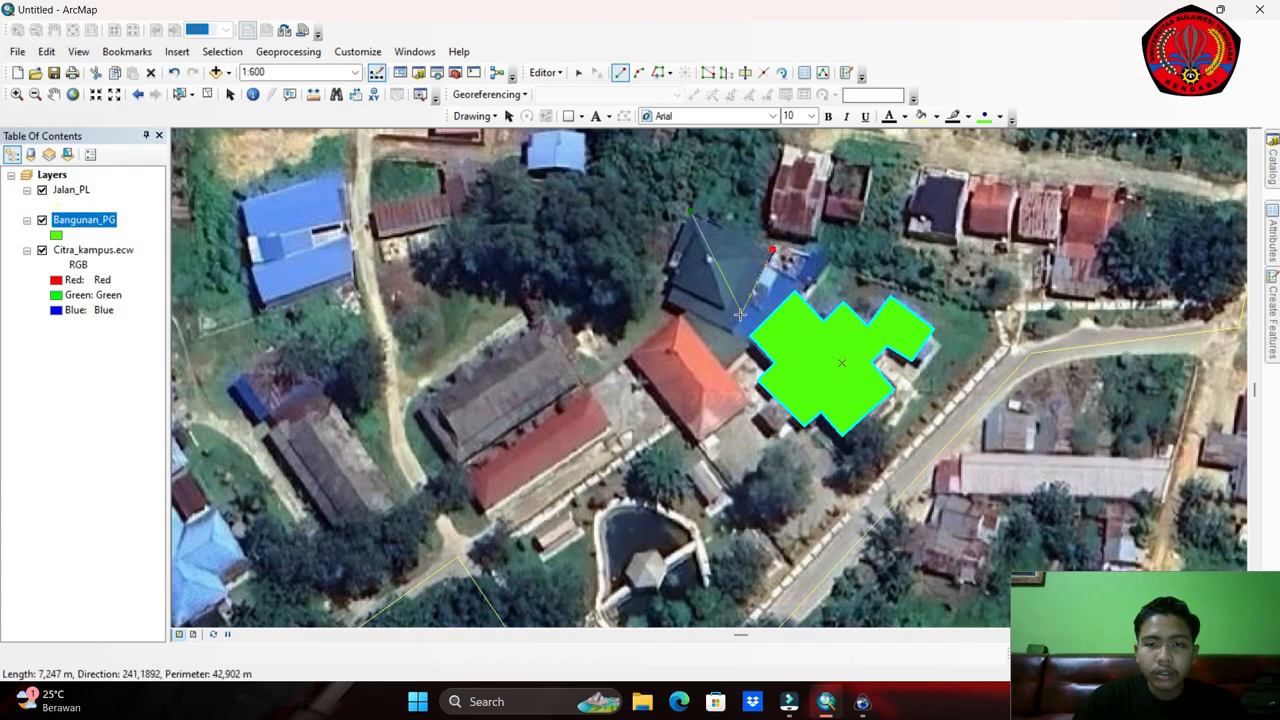
pyautogui.click(731, 336)
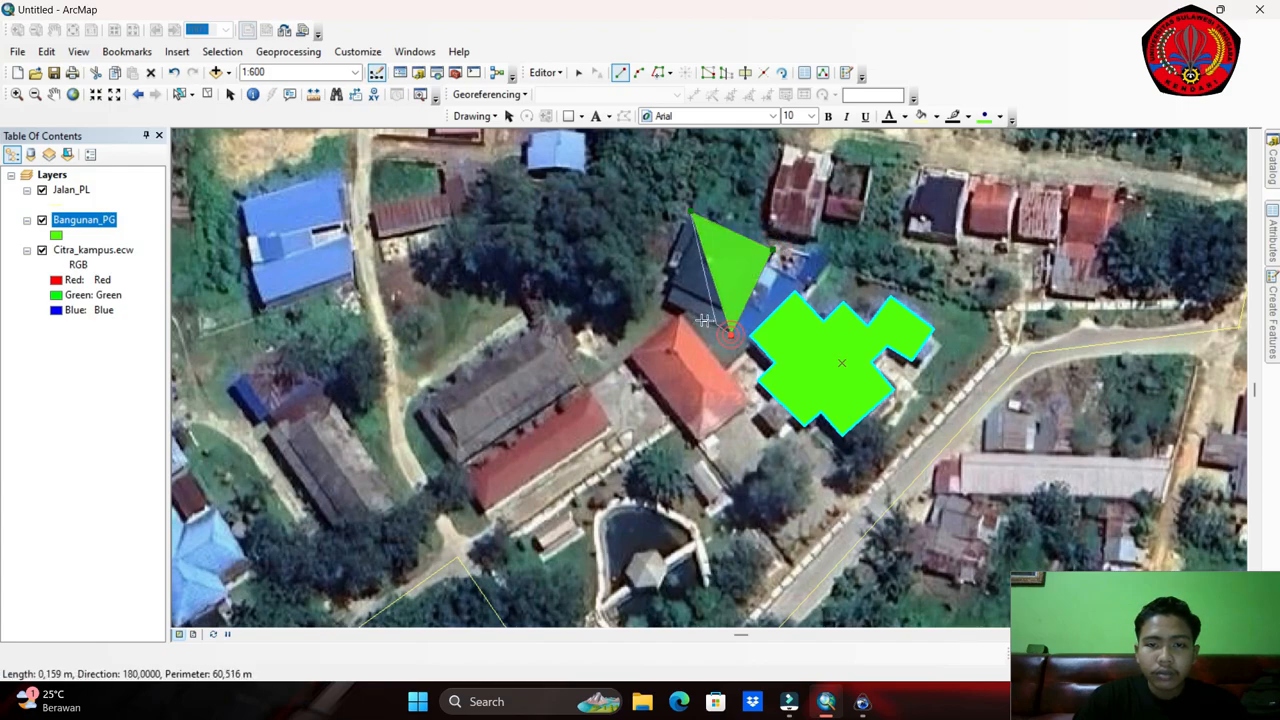
pyautogui.doubleClick(651, 290)
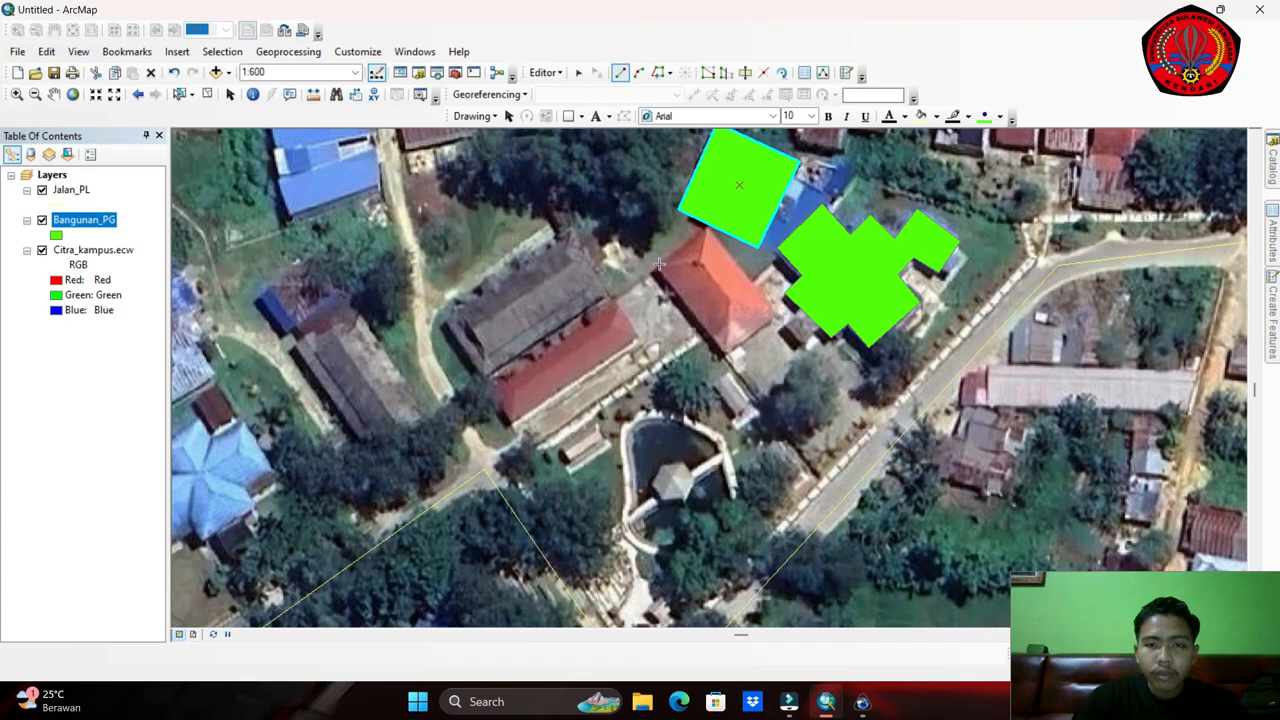
# Digitize the orange-roofed building just south of the dark-green-roofed one as a four-corner Bangunan_PG polygon.
pyautogui.click(706, 224)
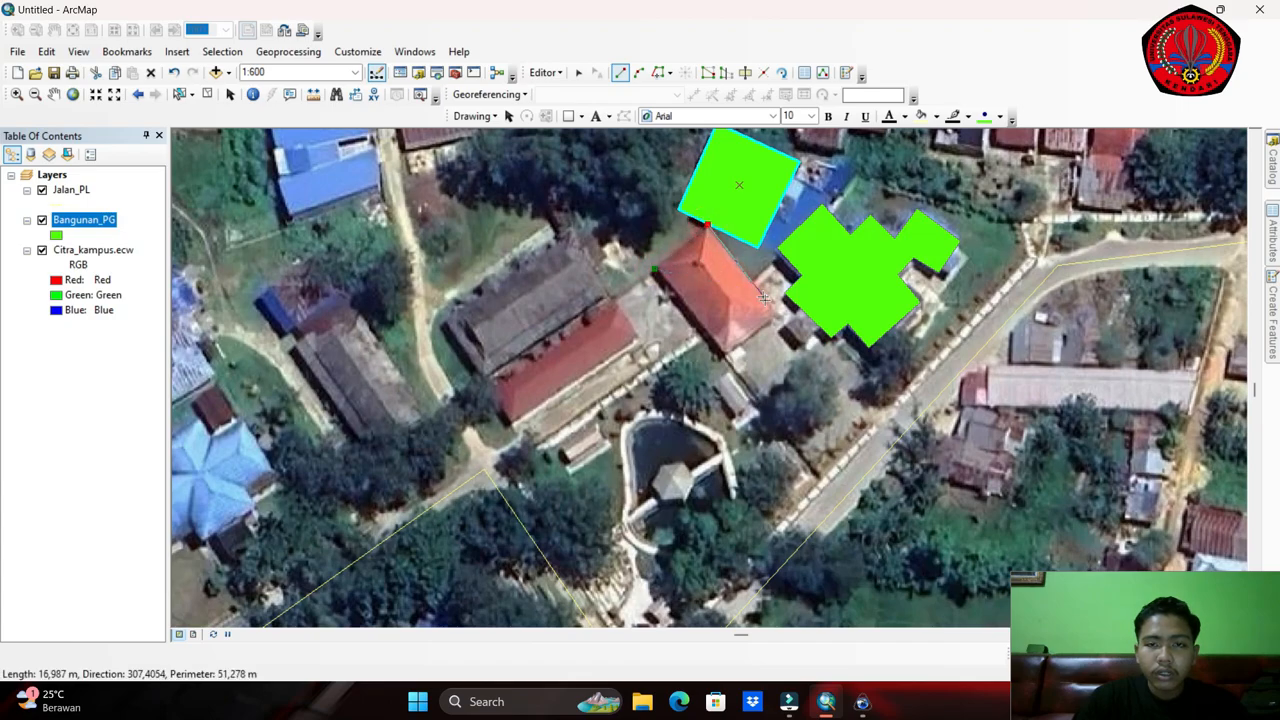
pyautogui.click(772, 313)
pyautogui.doubleClick(720, 353)
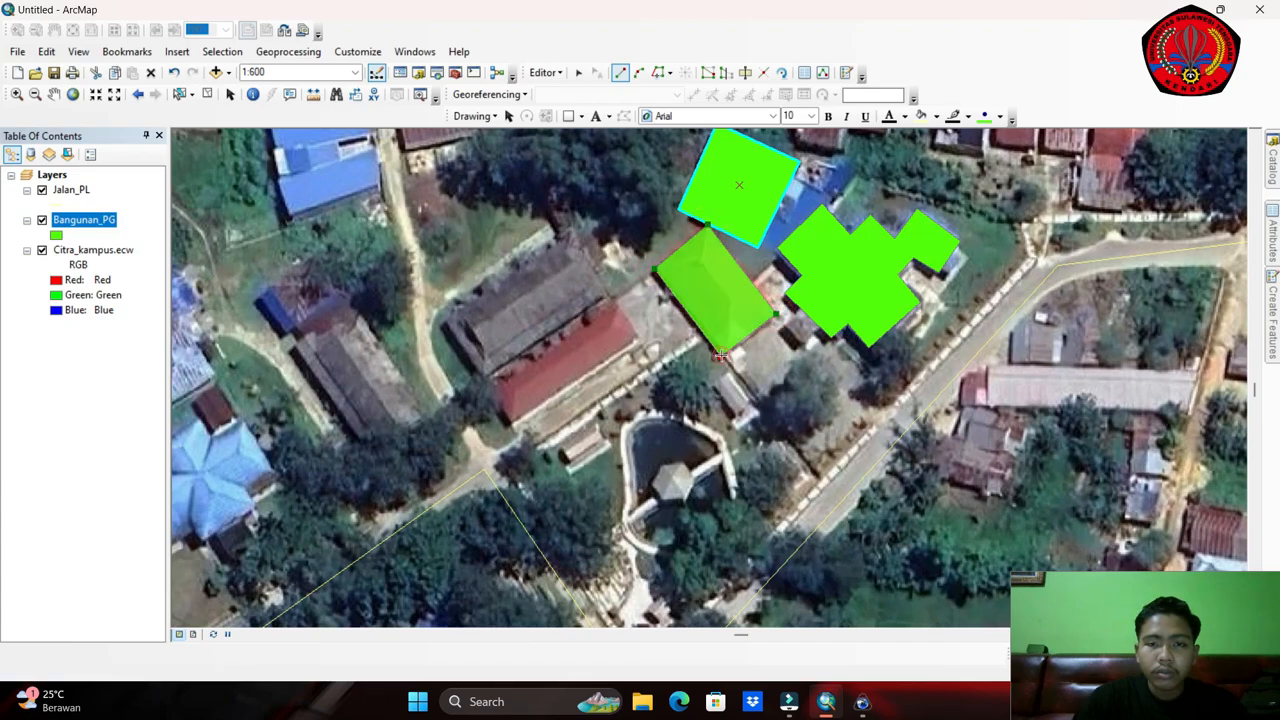
# Digitize a small four-corner Bangunan_PG polygon over the tree-covered spot between the orange-roofed building and the curved road.
pyautogui.moveTo(620, 353); pyautogui.dragTo(564, 243)
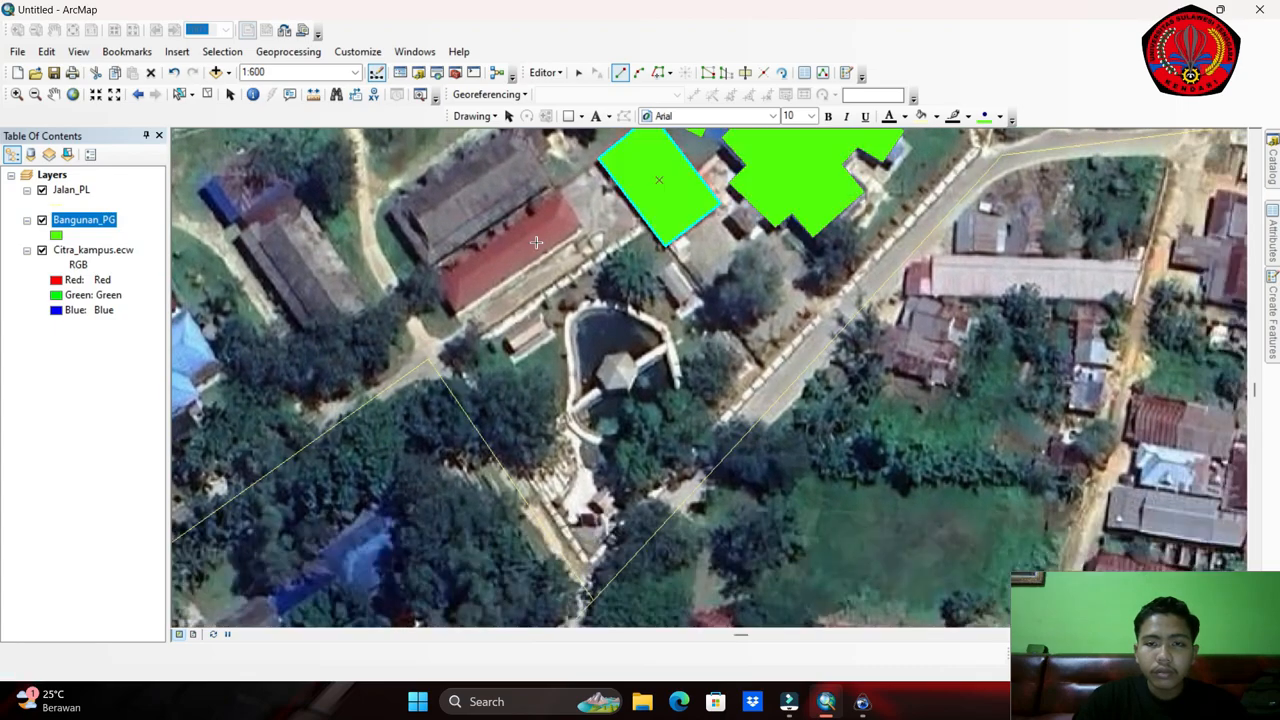
pyautogui.moveTo(627, 296); pyautogui.dragTo(605, 342)
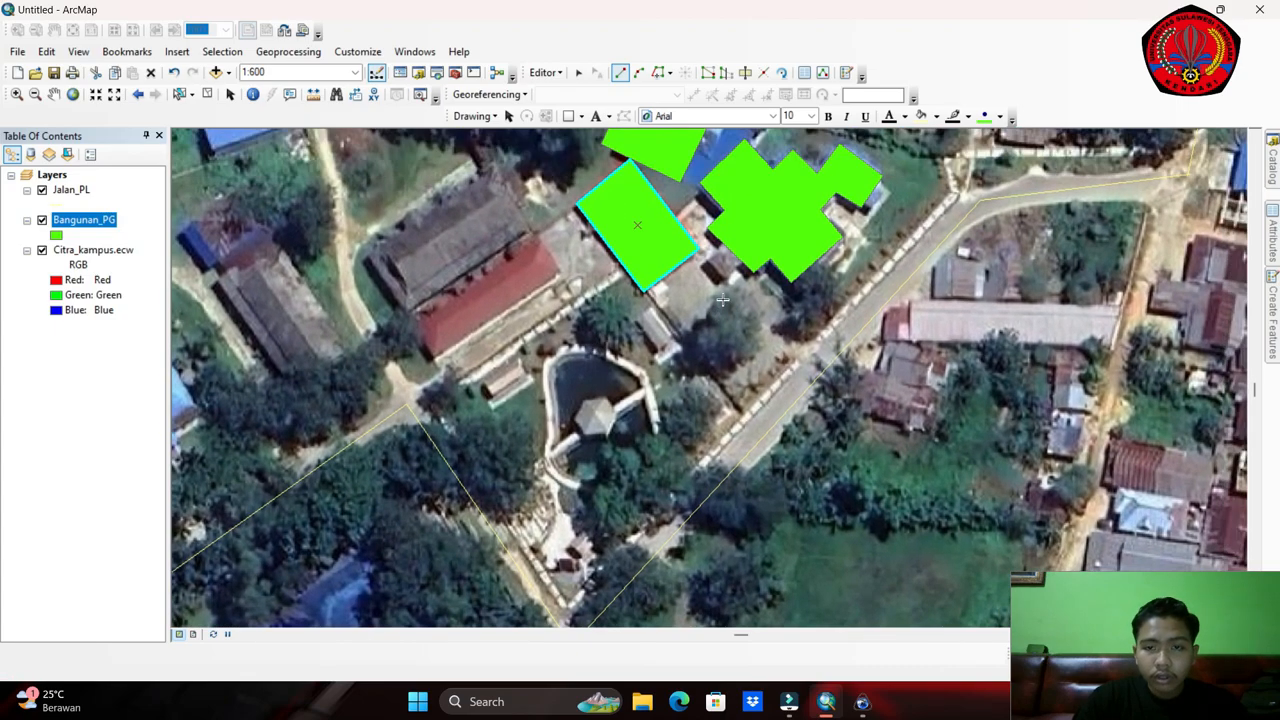
pyautogui.click(722, 296)
pyautogui.click(687, 332)
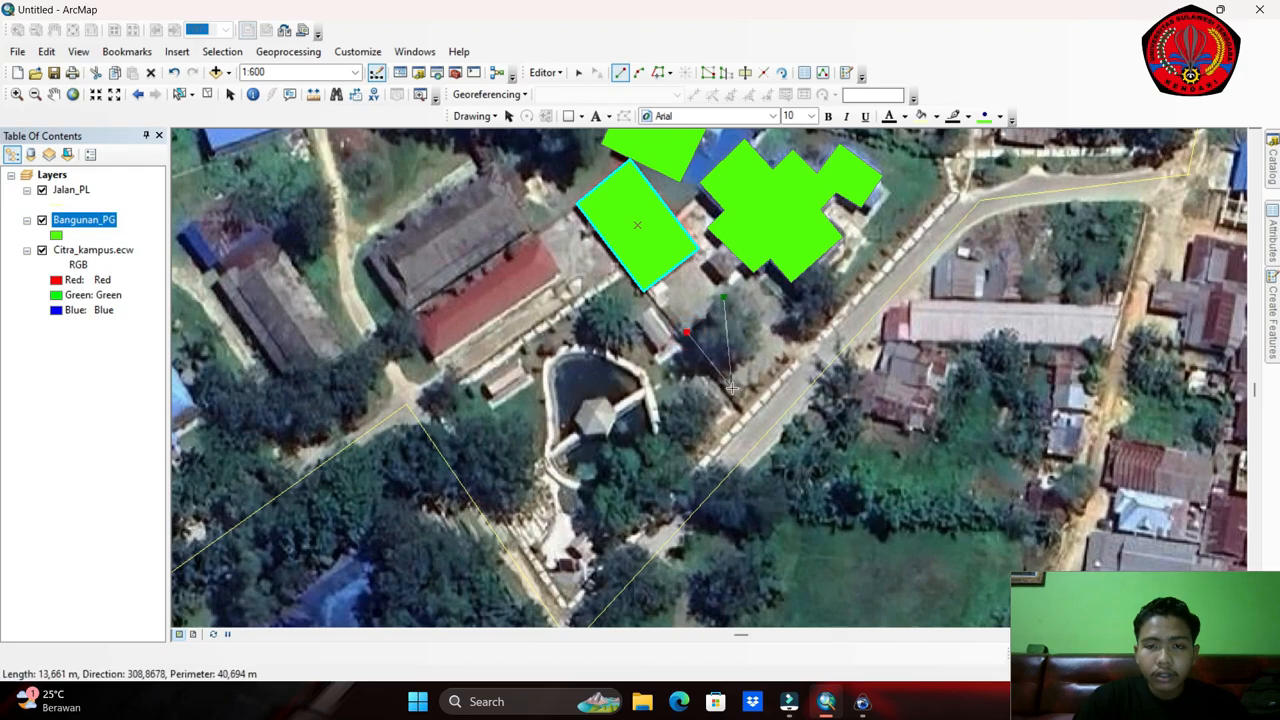
pyautogui.click(731, 388)
pyautogui.doubleClick(768, 352)
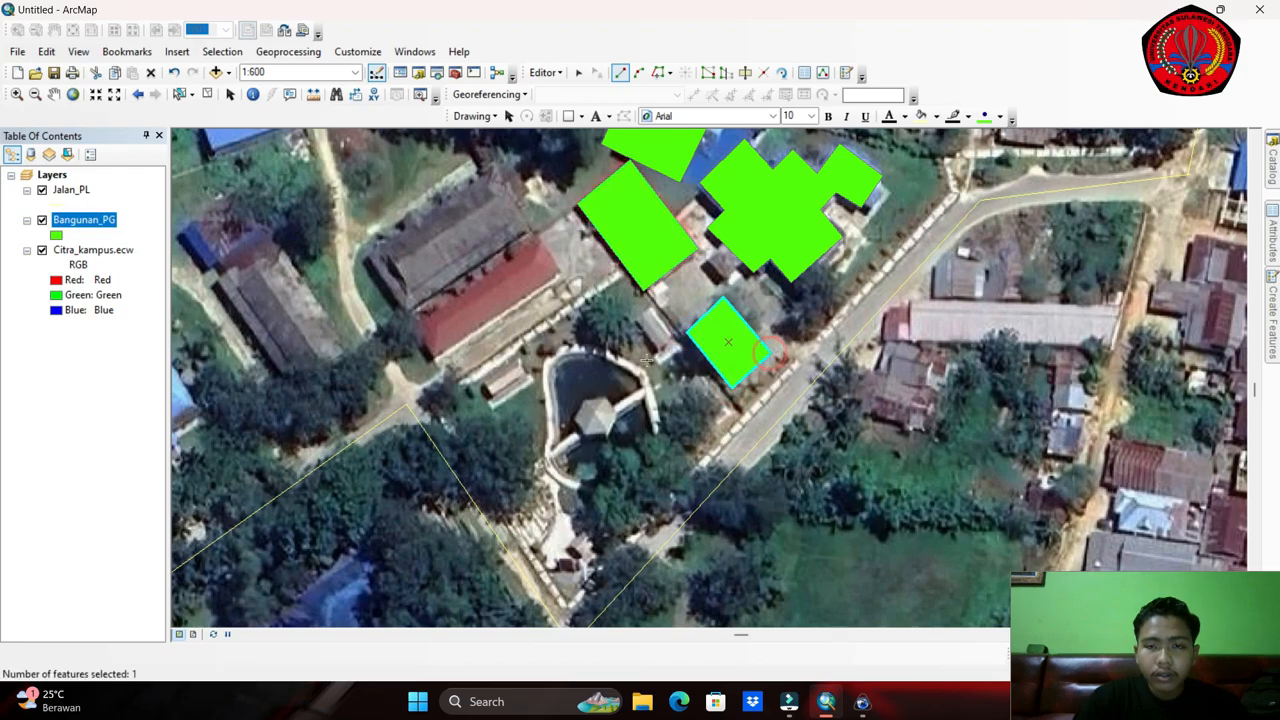
# Digitize the adjoining grey and dark-red roofs northwest of the pond together as one large four-corner Bangunan_PG polygon.
pyautogui.click(369, 263)
pyautogui.click(432, 362)
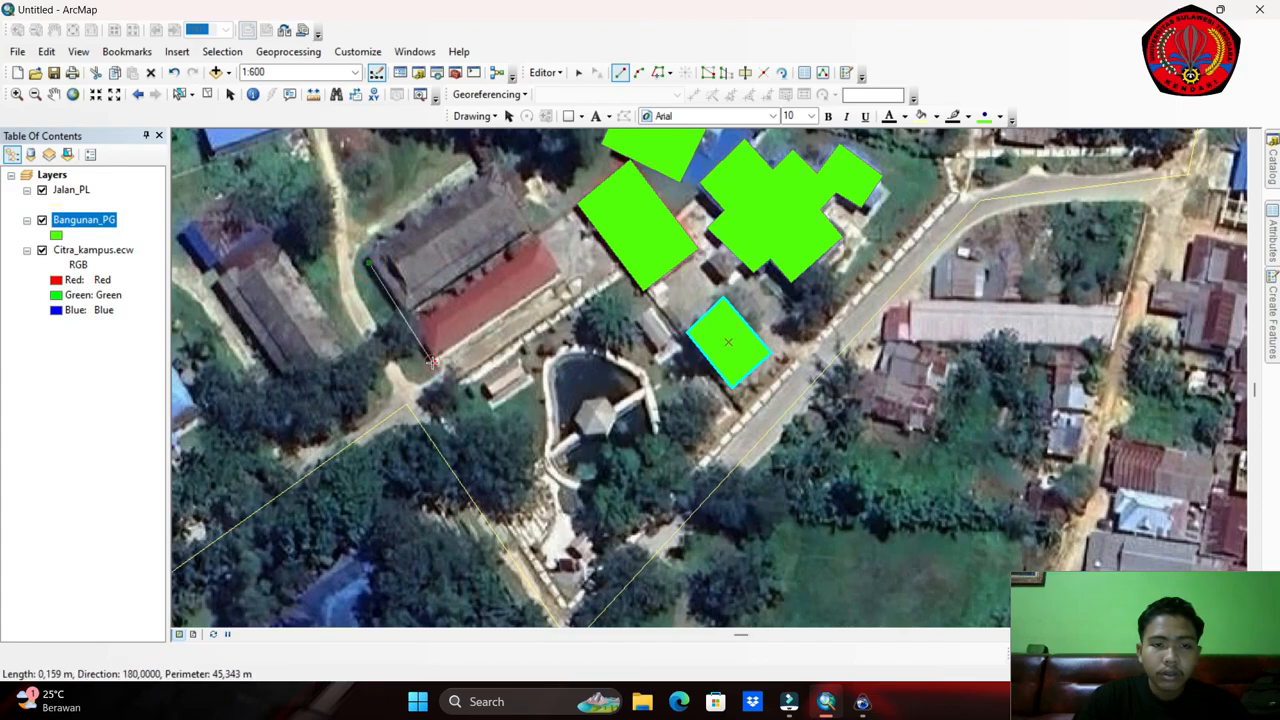
pyautogui.click(562, 272)
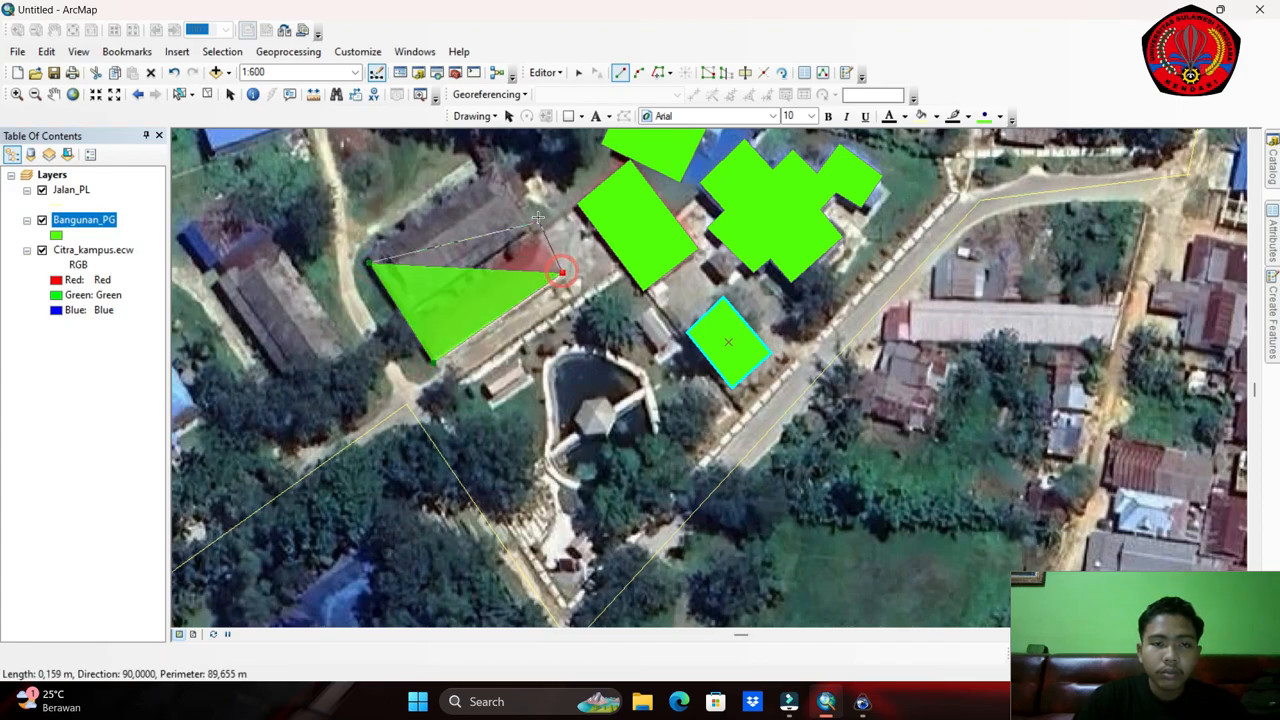
pyautogui.doubleClick(500, 171)
# Digitize the long grey-roofed building west of the large rectangle, across the narrow path, as a four-corner Bangunan_PG polygon.
pyautogui.moveTo(569, 373); pyautogui.dragTo(499, 312)
pyautogui.moveTo(410, 333); pyautogui.dragTo(1048, 389)
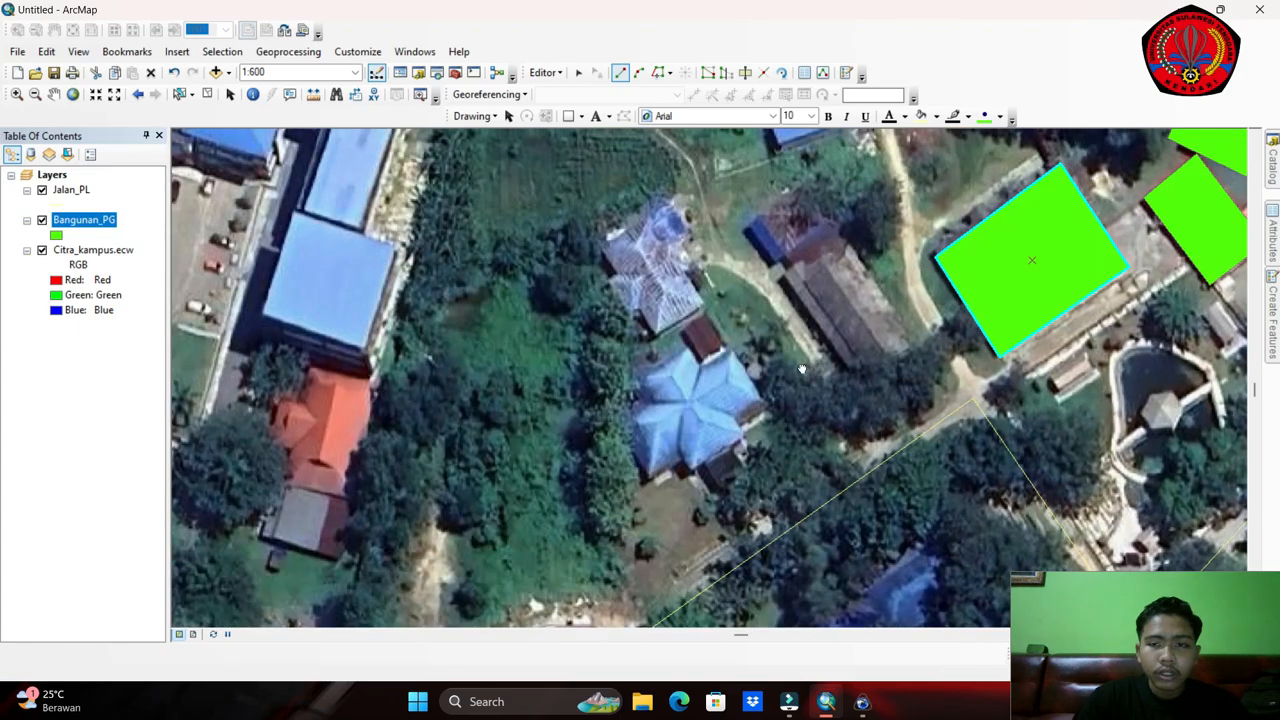
pyautogui.moveTo(805, 369); pyautogui.dragTo(650, 346)
pyautogui.moveTo(659, 275); pyautogui.dragTo(590, 296)
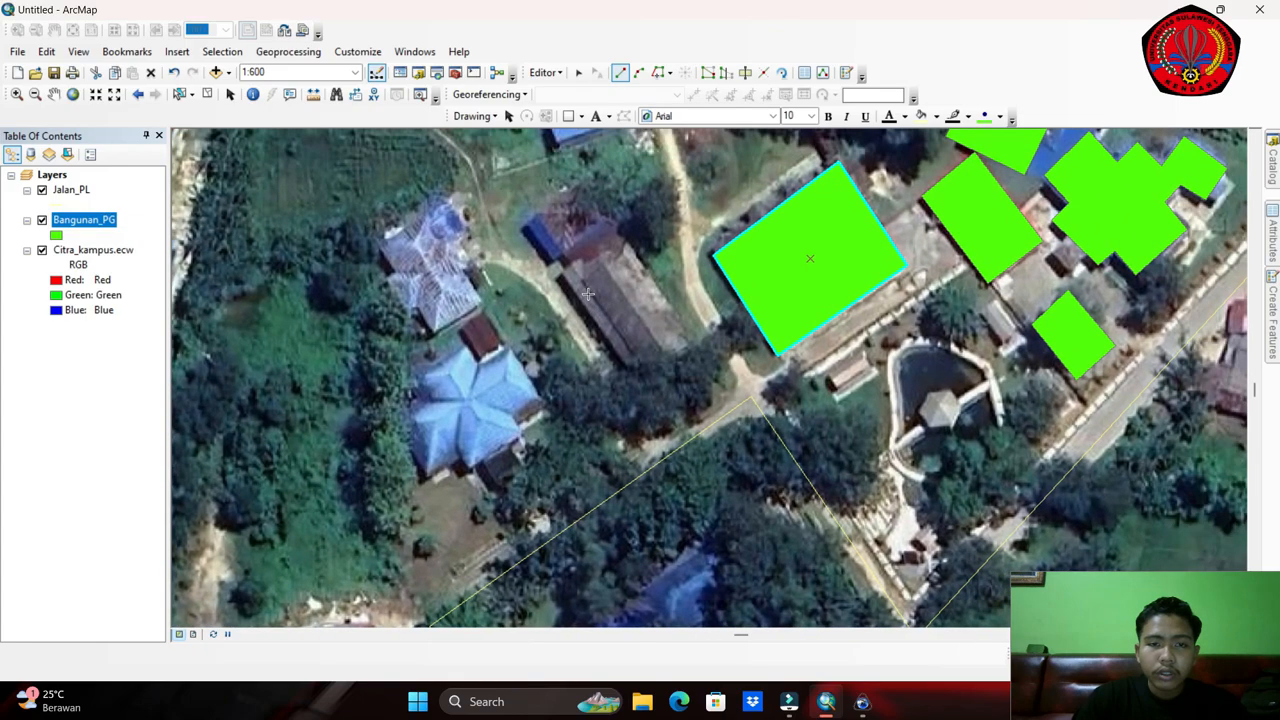
pyautogui.click(561, 273)
pyautogui.click(634, 376)
pyautogui.click(688, 343)
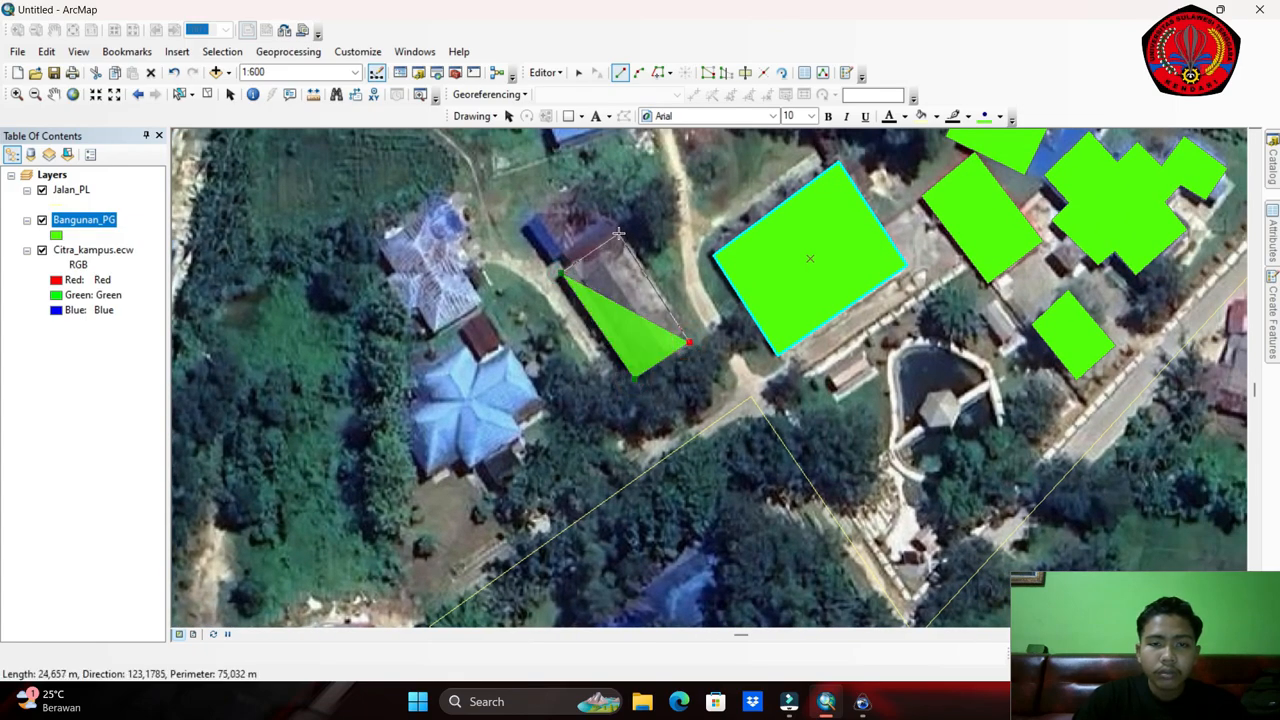
pyautogui.doubleClick(618, 233)
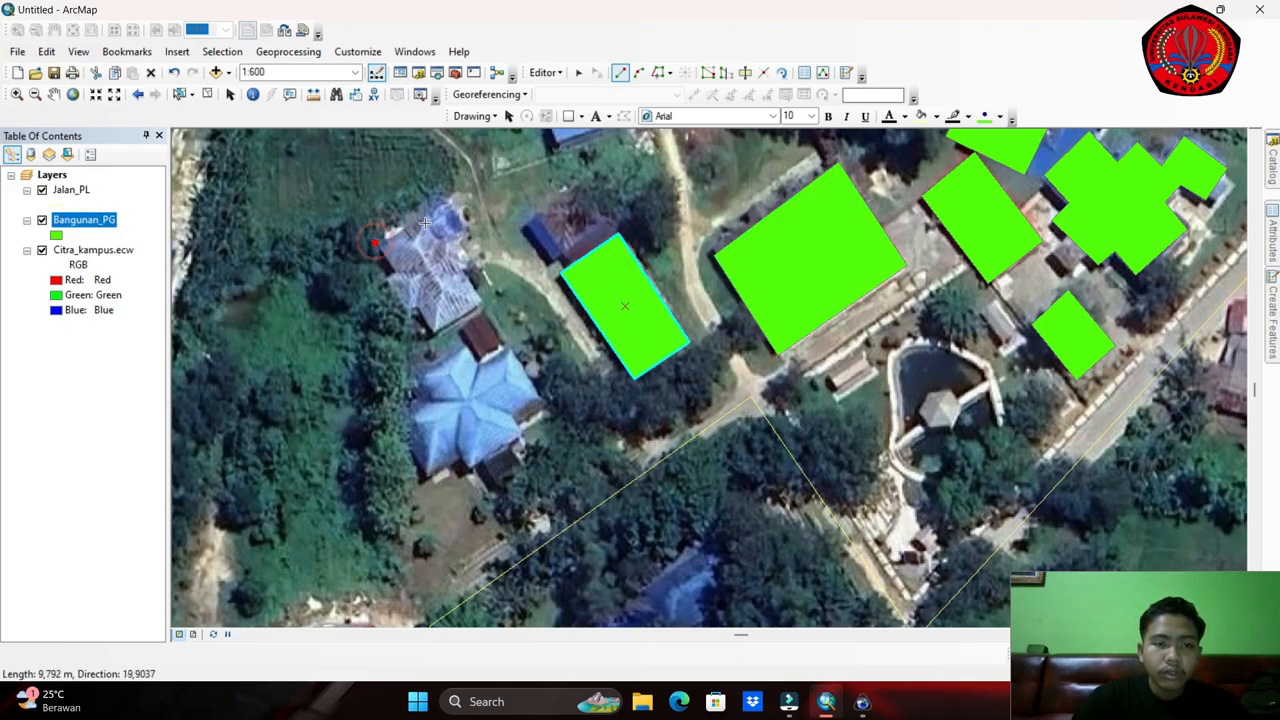
# Digitize the pale, ribbed-roof building west of the long grey-roofed one as a Bangunan_PG polygon, following its stepped outline.
pyautogui.click(435, 208)
pyautogui.click(446, 241)
pyautogui.click(457, 232)
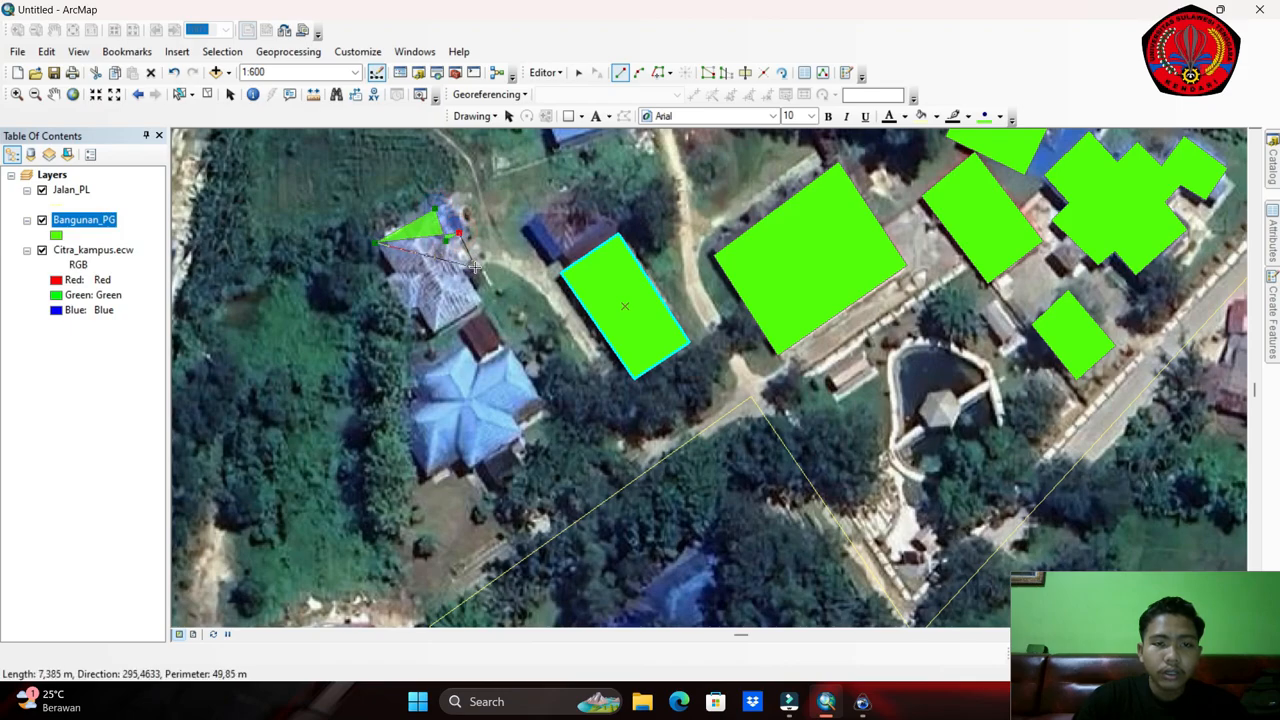
pyautogui.click(465, 272)
pyautogui.click(483, 304)
pyautogui.click(431, 335)
pyautogui.click(405, 316)
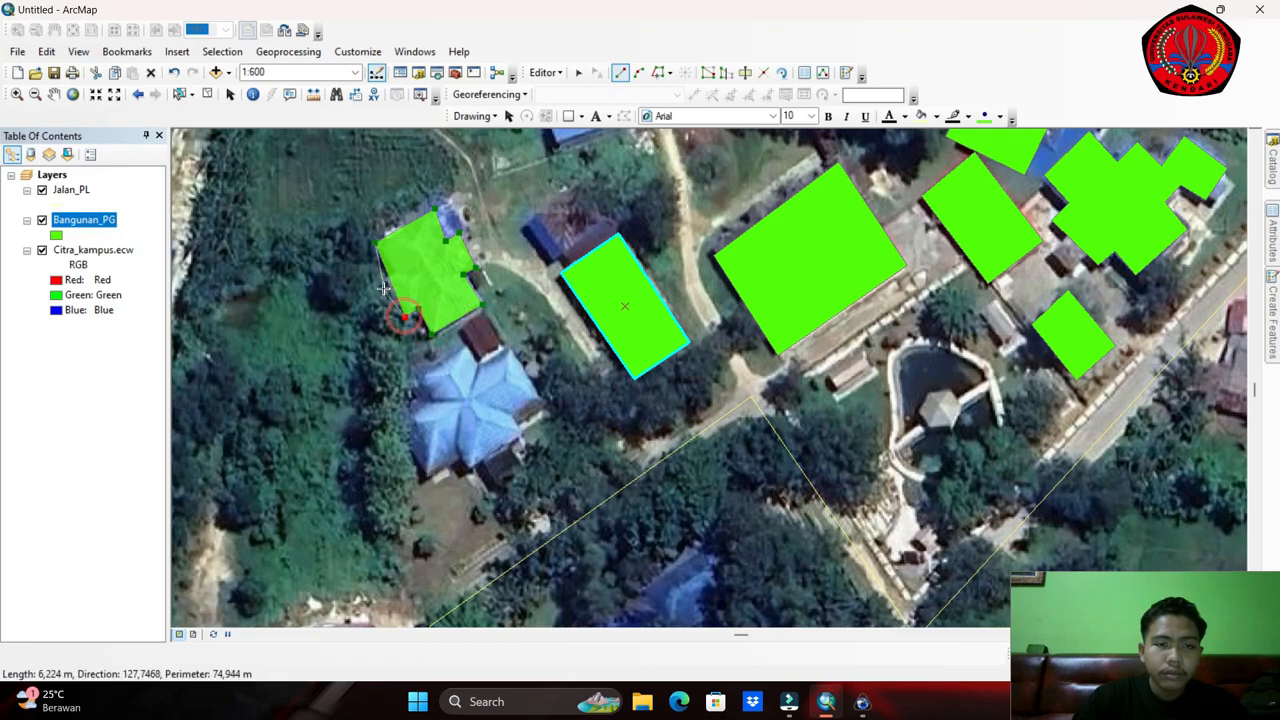
pyautogui.doubleClick(393, 269)
# Digitize the light-blue hipped-roof building directly south of the pale-roofed one as a Bangunan_PG polygon, following all its projecting wings.
pyautogui.moveTo(462, 345); pyautogui.dragTo(478, 256)
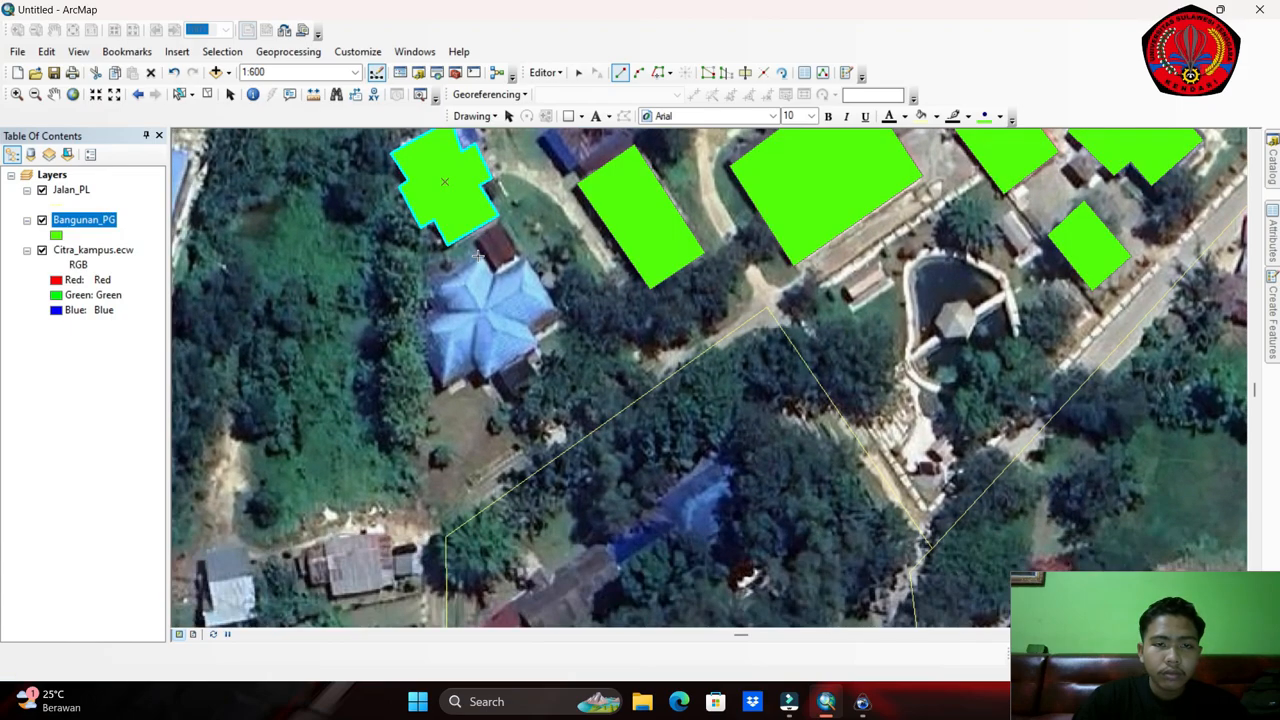
pyautogui.click(424, 287)
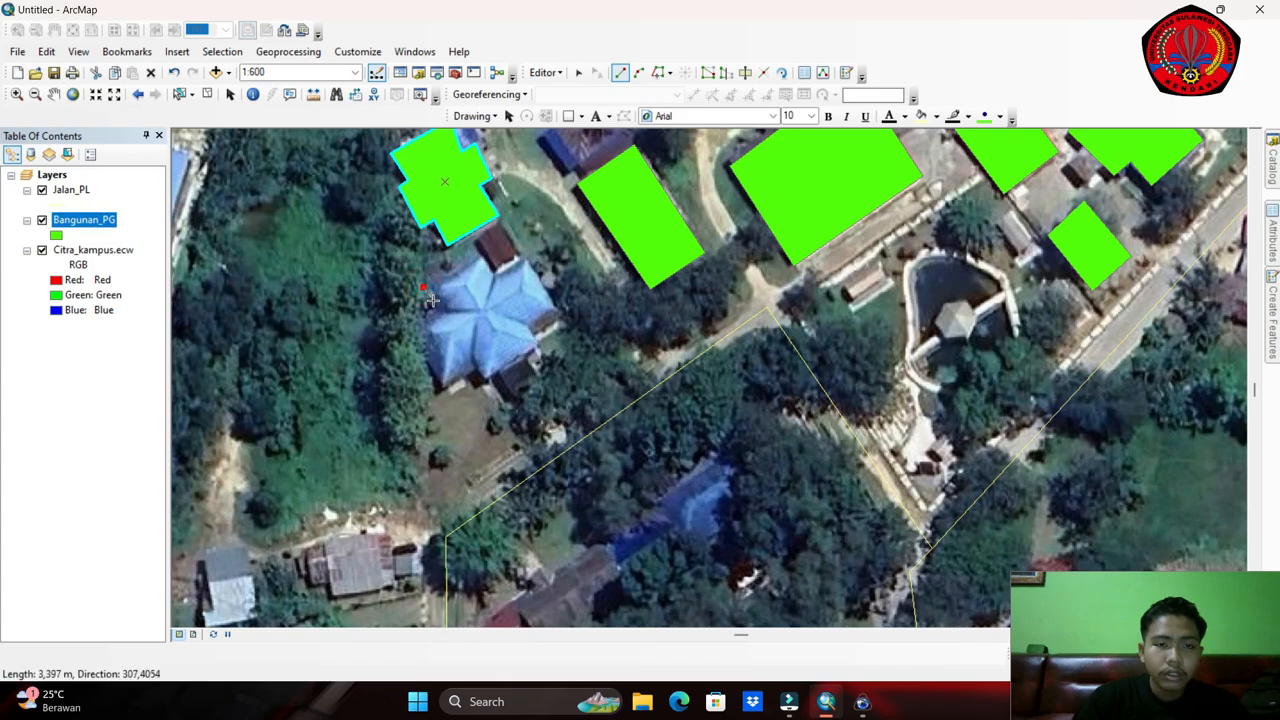
pyautogui.click(433, 305)
pyautogui.click(411, 321)
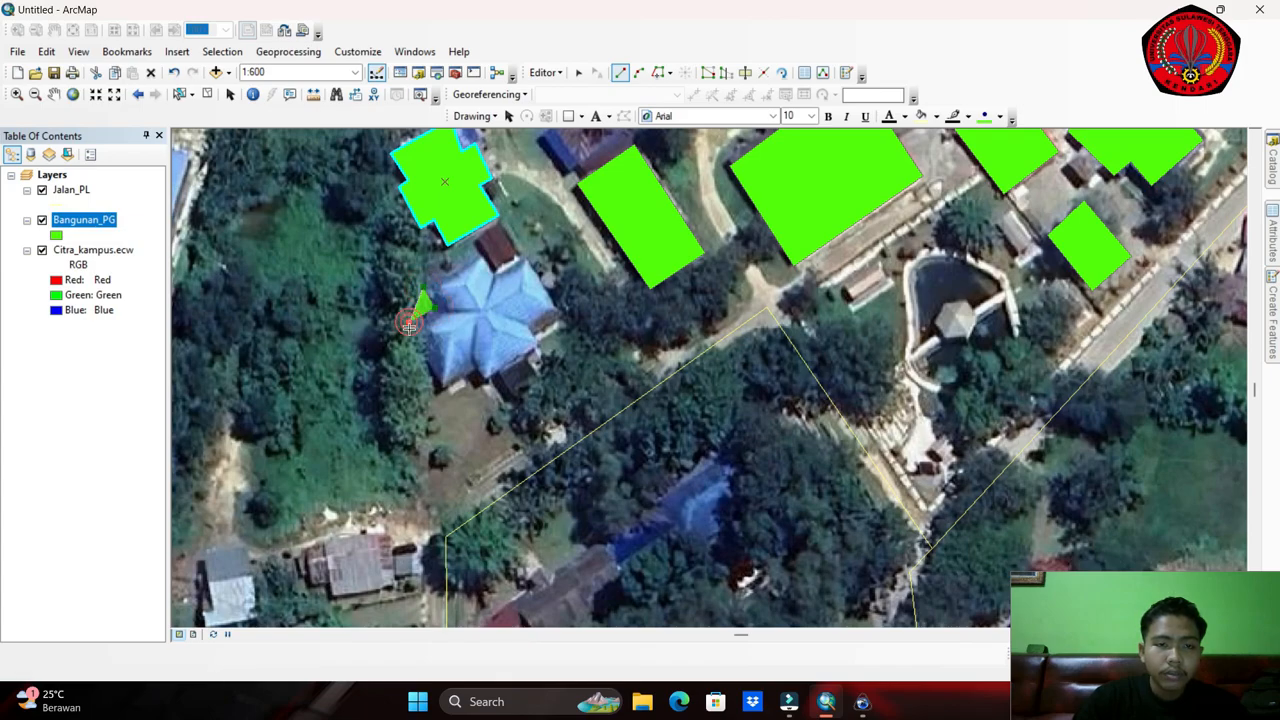
pyautogui.click(442, 383)
pyautogui.click(481, 378)
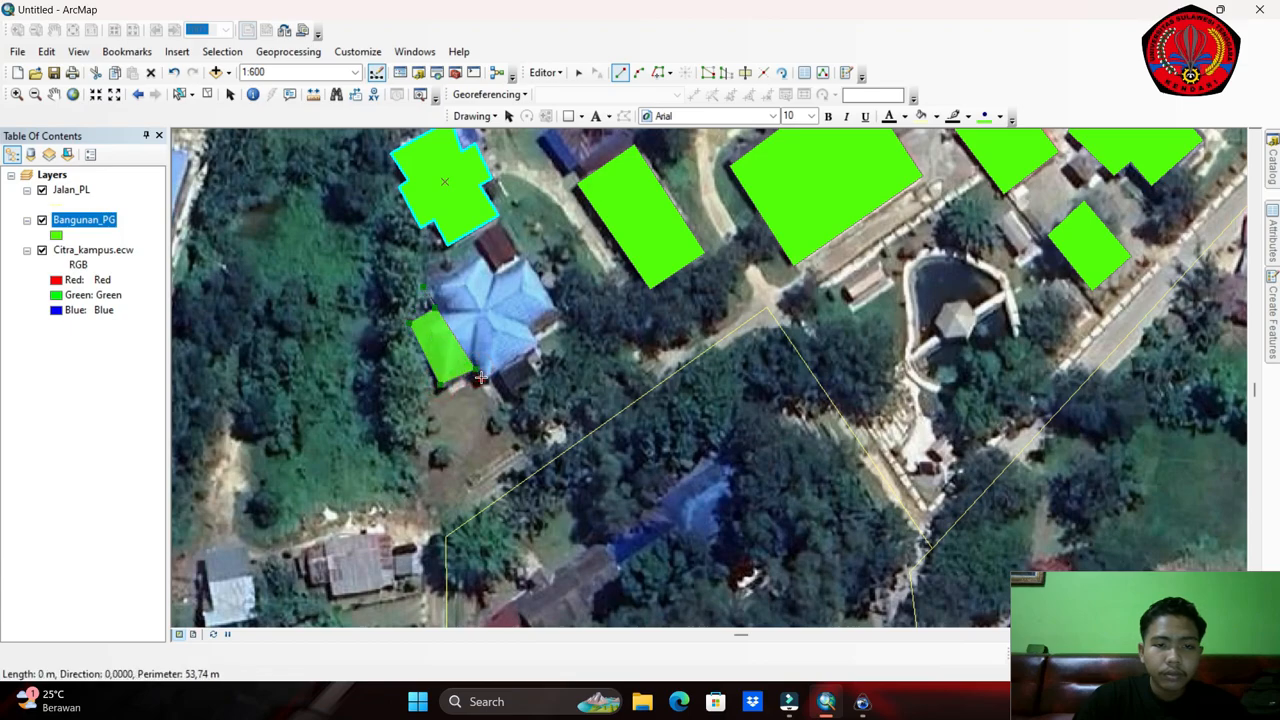
pyautogui.click(539, 346)
pyautogui.click(522, 325)
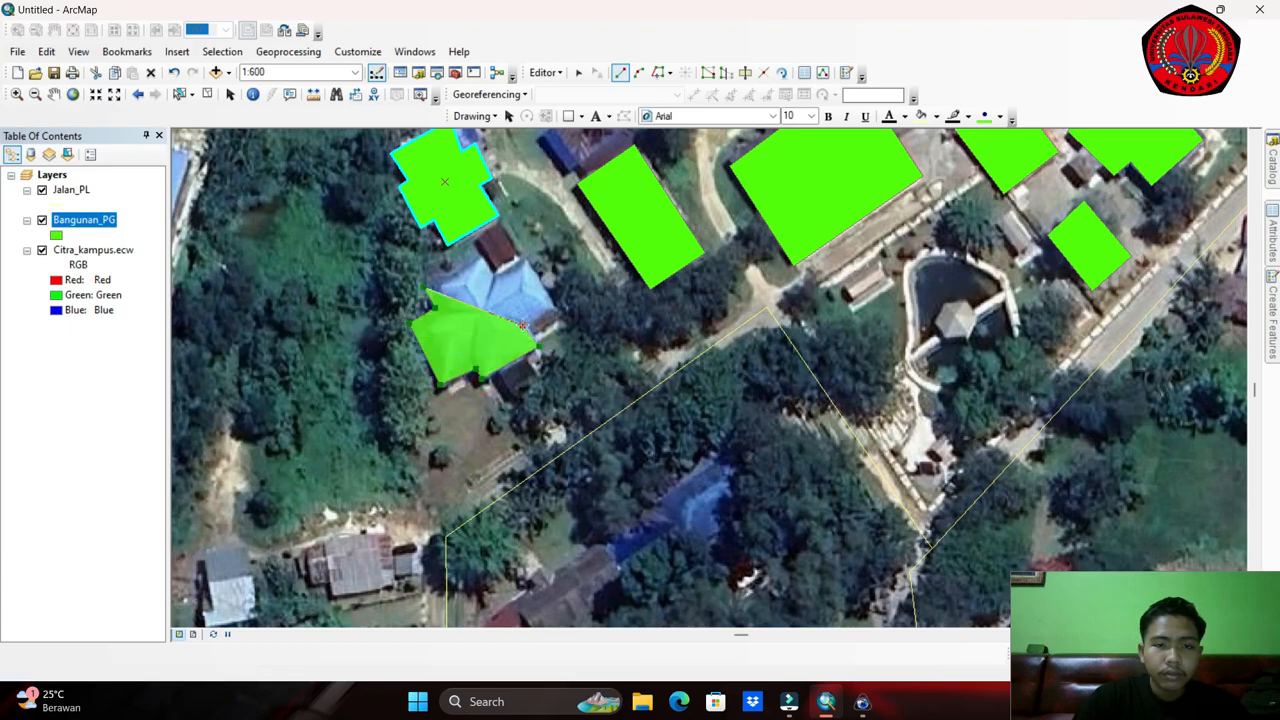
pyautogui.click(557, 306)
pyautogui.click(527, 258)
pyautogui.click(490, 280)
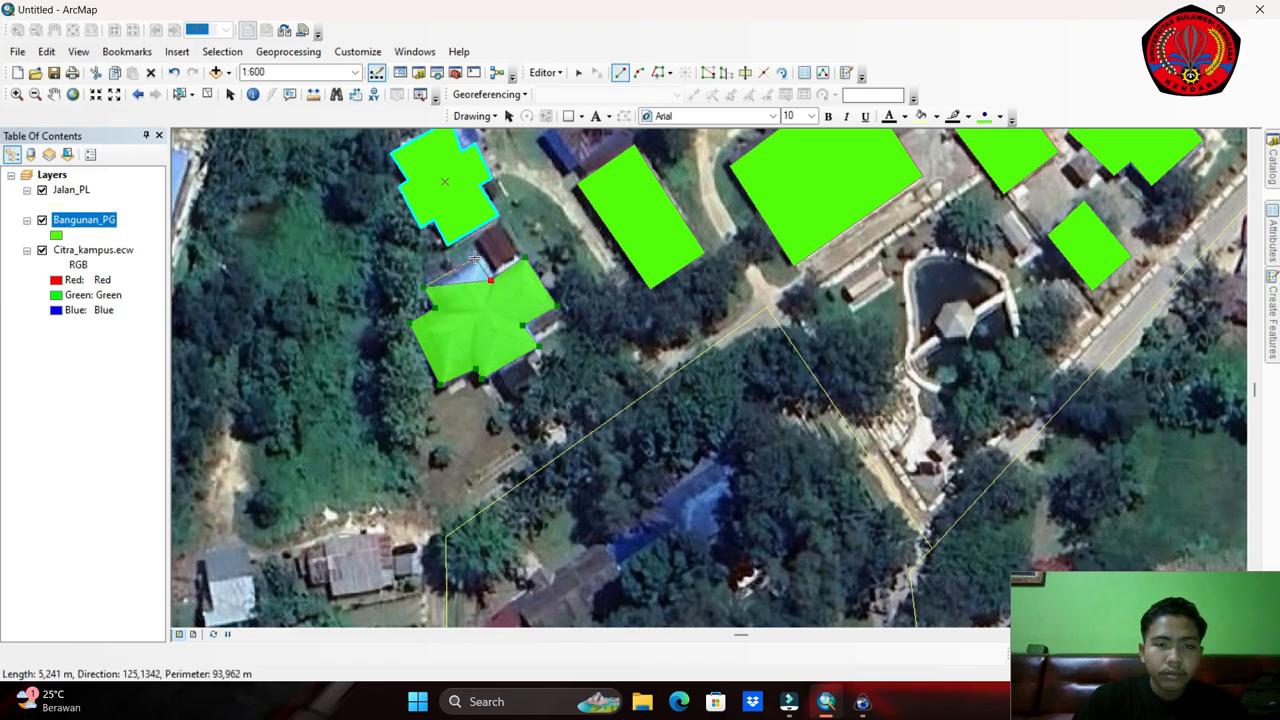
pyautogui.doubleClick(479, 257)
# Digitize the blue-roofed building partly hidden by trees inside the road loop as a long four-corner Bangunan_PG polygon.
pyautogui.moveTo(571, 355); pyautogui.dragTo(589, 208)
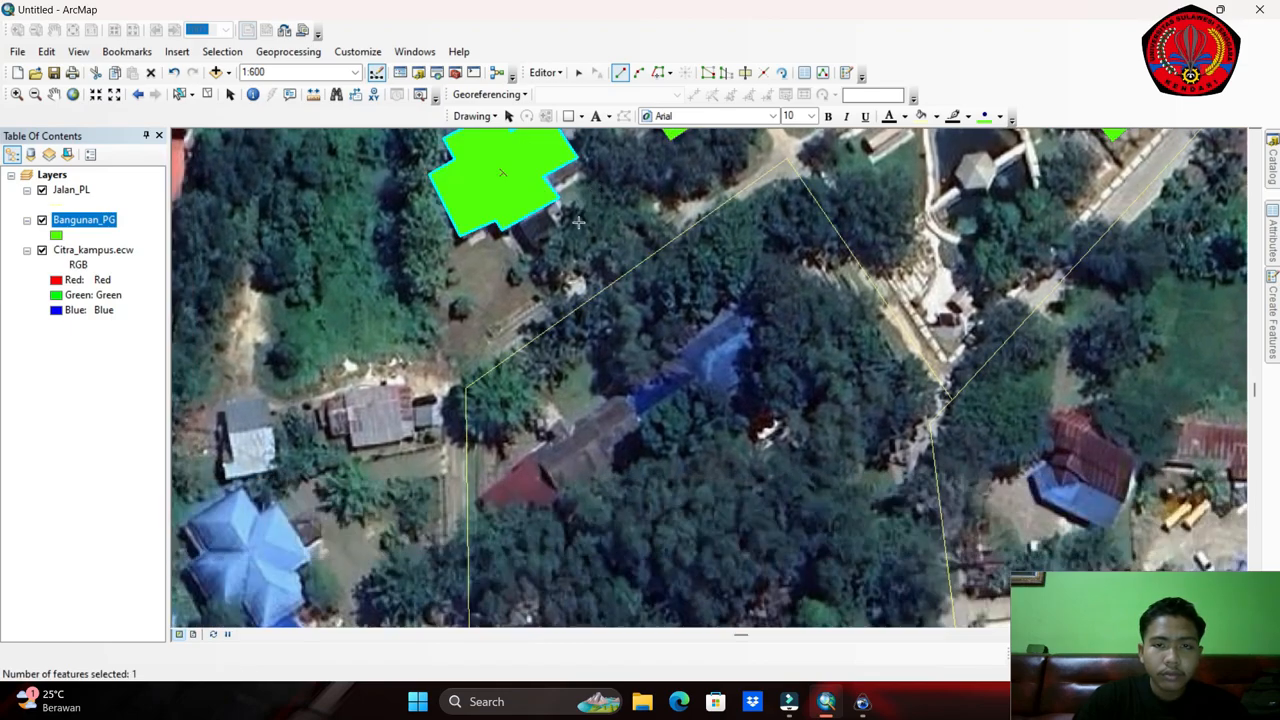
pyautogui.moveTo(540, 347); pyautogui.dragTo(442, 260)
pyautogui.moveTo(648, 325); pyautogui.dragTo(548, 292)
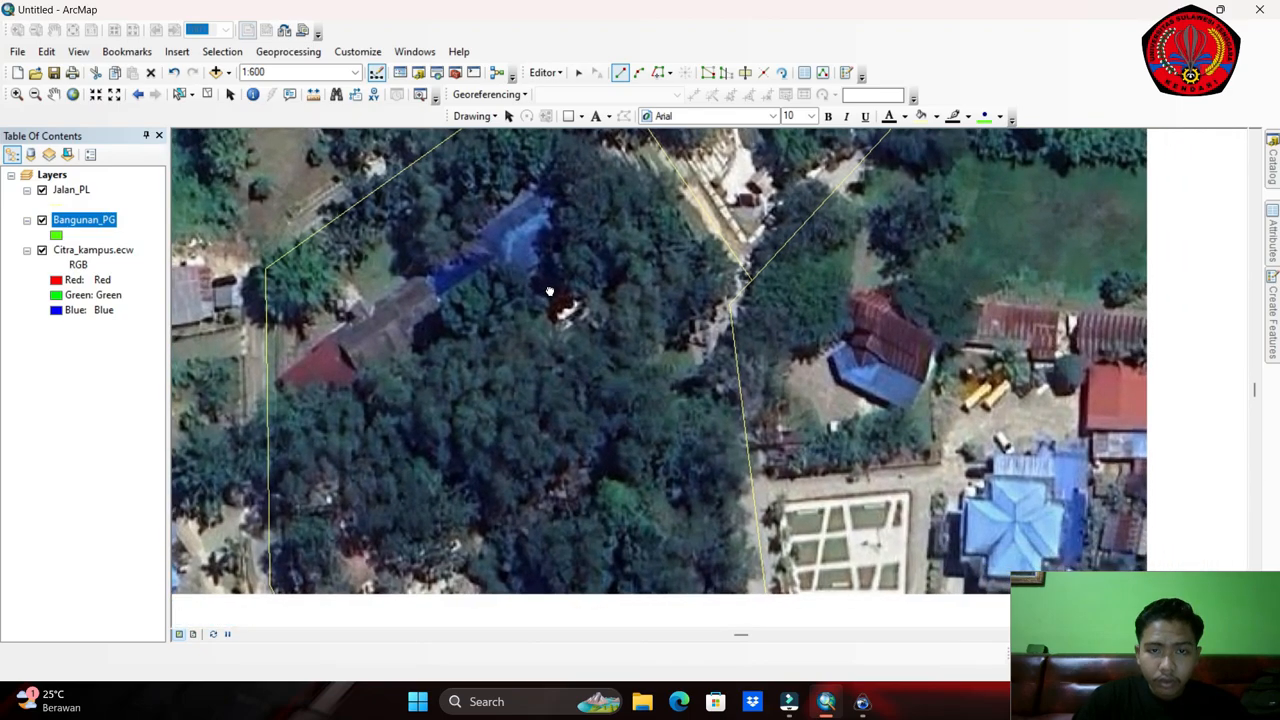
pyautogui.click(425, 275)
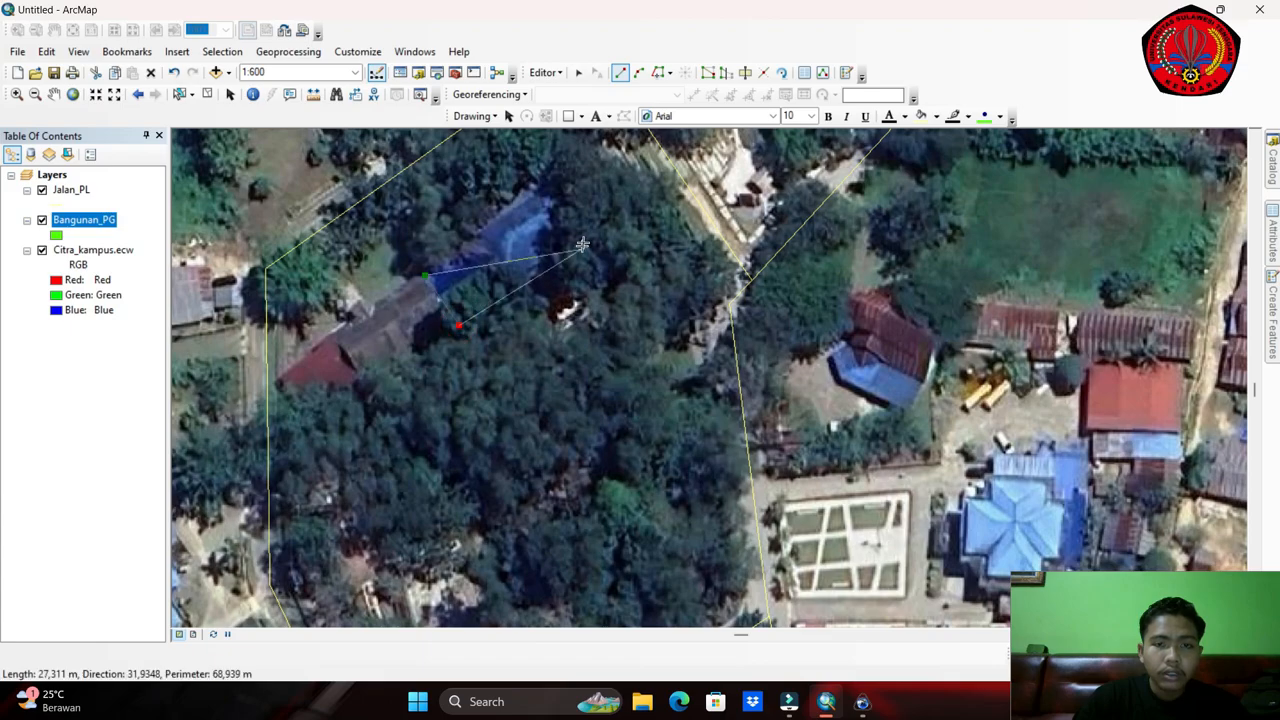
pyautogui.click(611, 212)
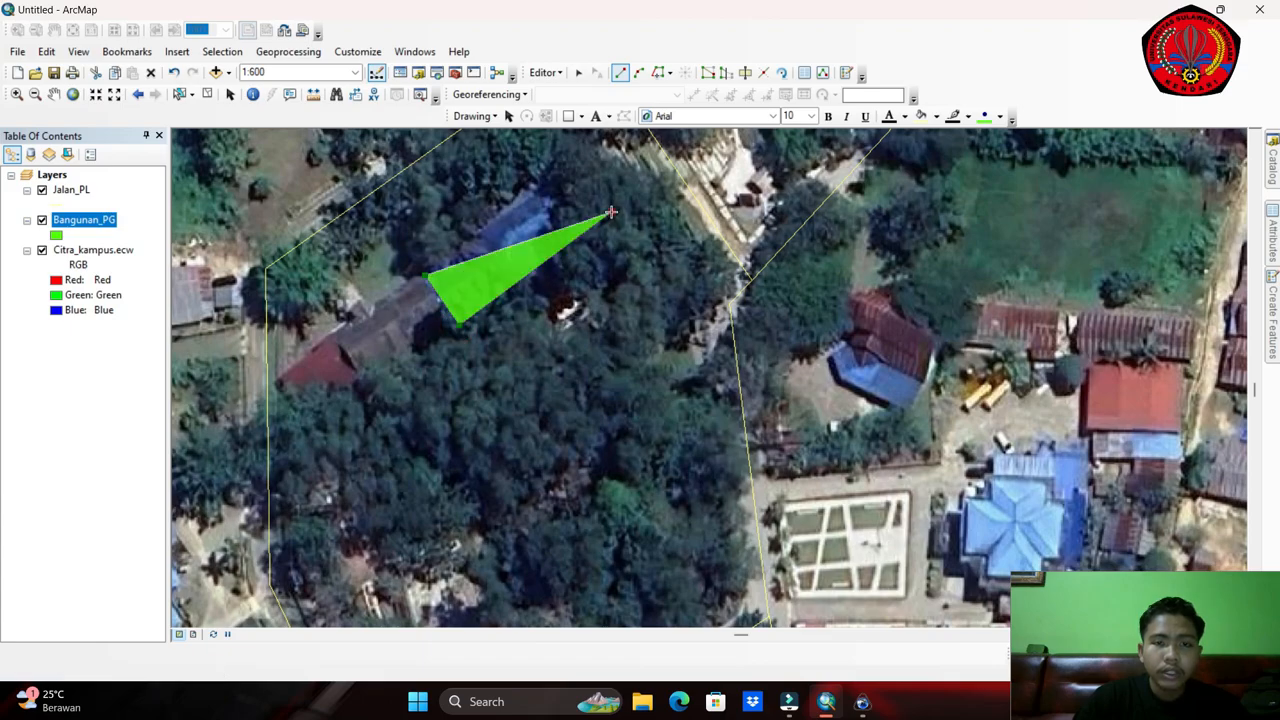
pyautogui.doubleClick(572, 160)
# Digitize the grey-roofed section adjoining the southwest end of the long blue-roofed building as a separate four-corner Bangunan_PG polygon.
pyautogui.moveTo(512, 303); pyautogui.dragTo(607, 239)
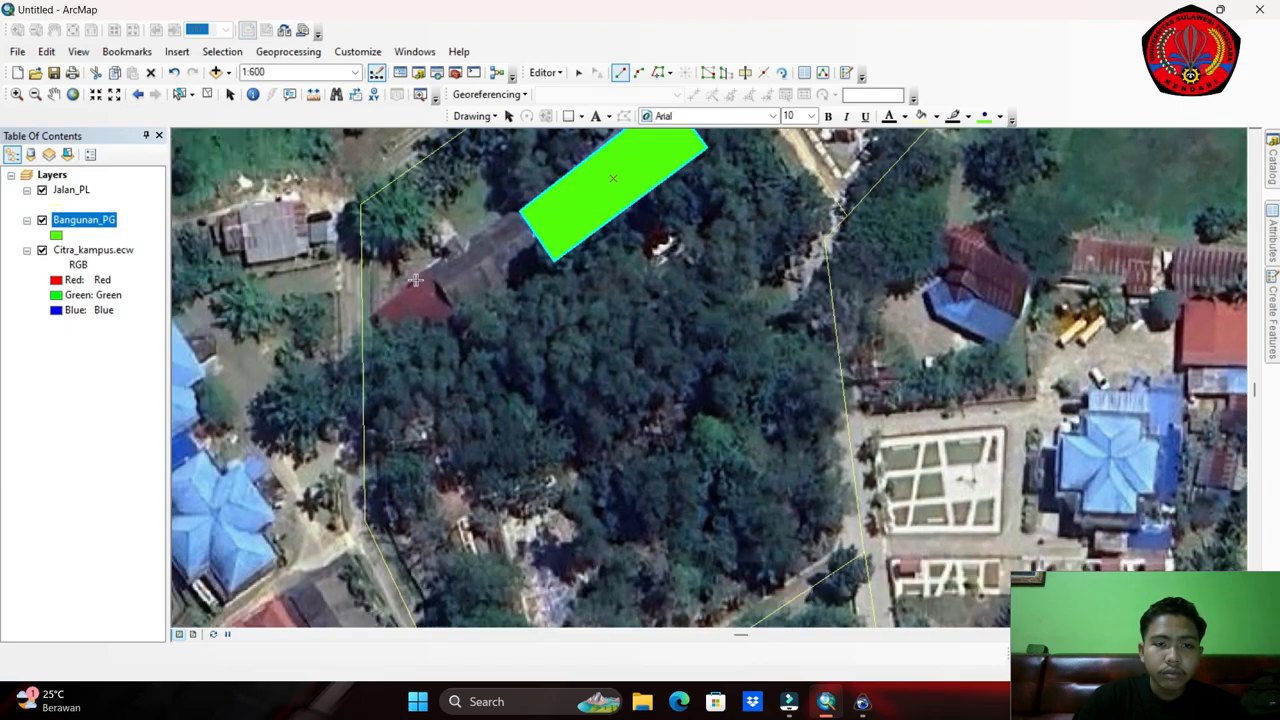
pyautogui.click(461, 318)
pyautogui.click(546, 262)
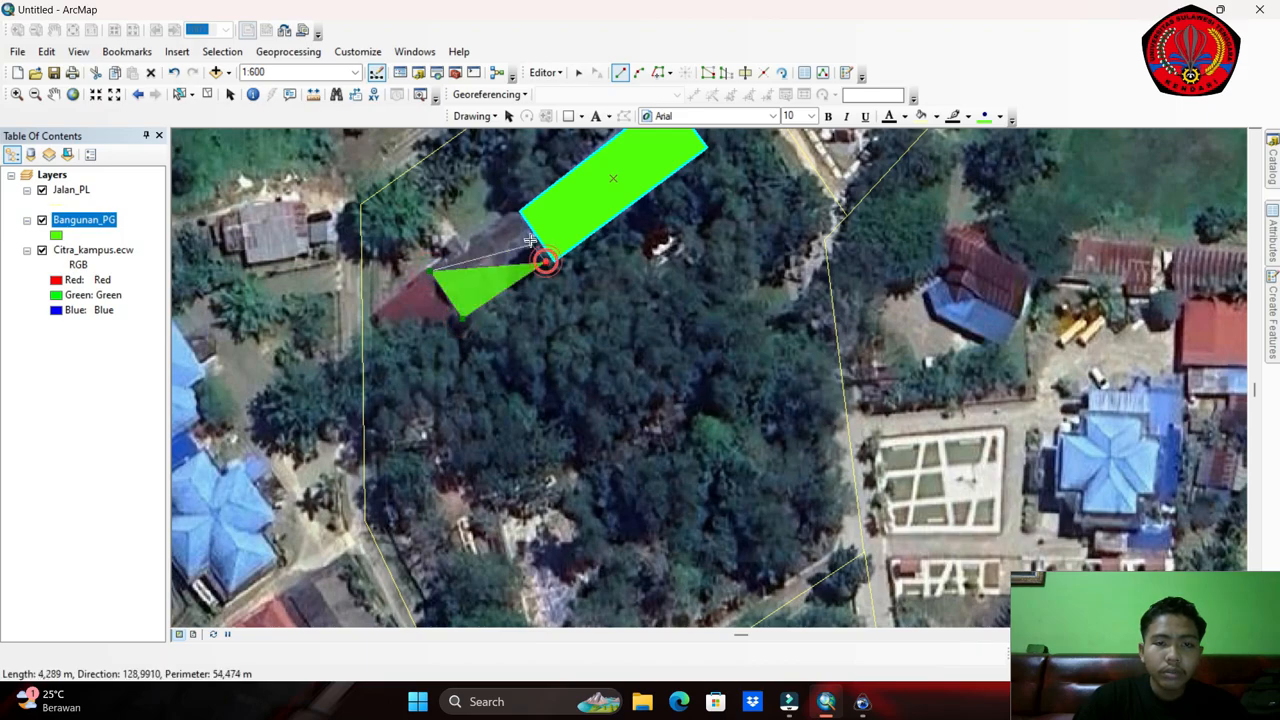
pyautogui.doubleClick(517, 217)
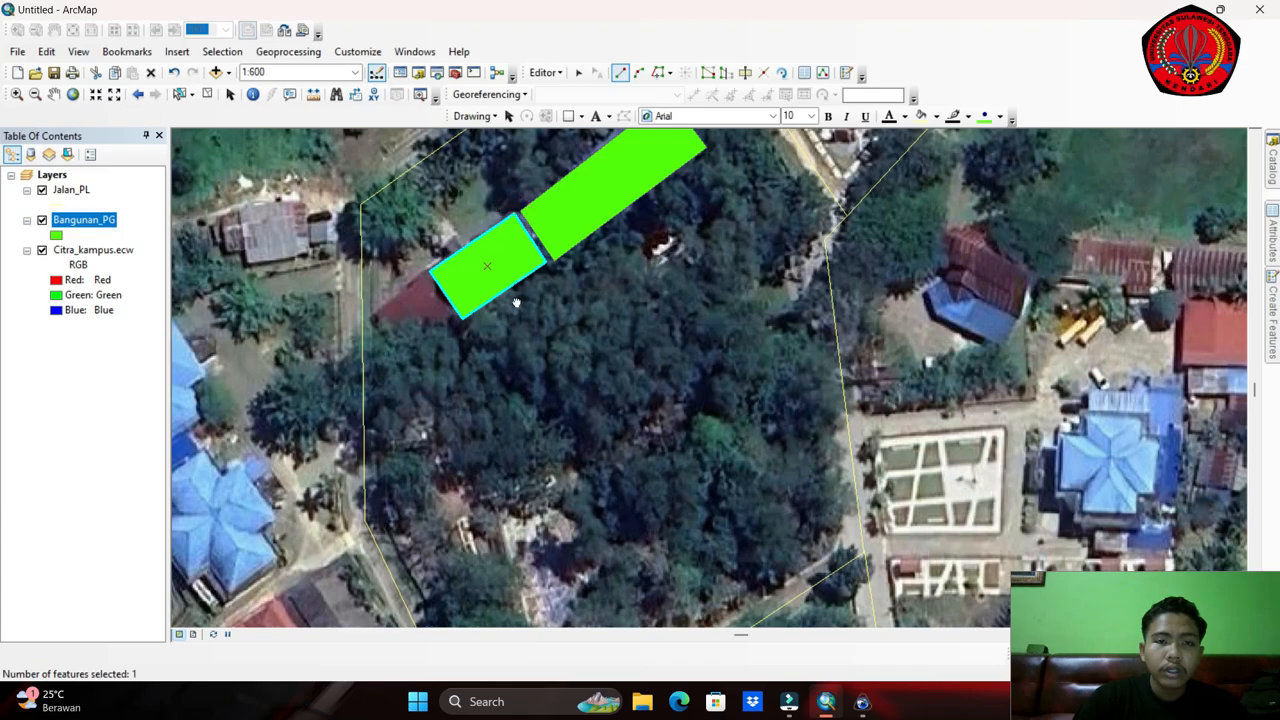
# Digitize the dark-red-roofed section at the southwest end of the row, beside the road, as a separate Bangunan_PG polygon.
pyautogui.moveTo(438, 314); pyautogui.dragTo(543, 279)
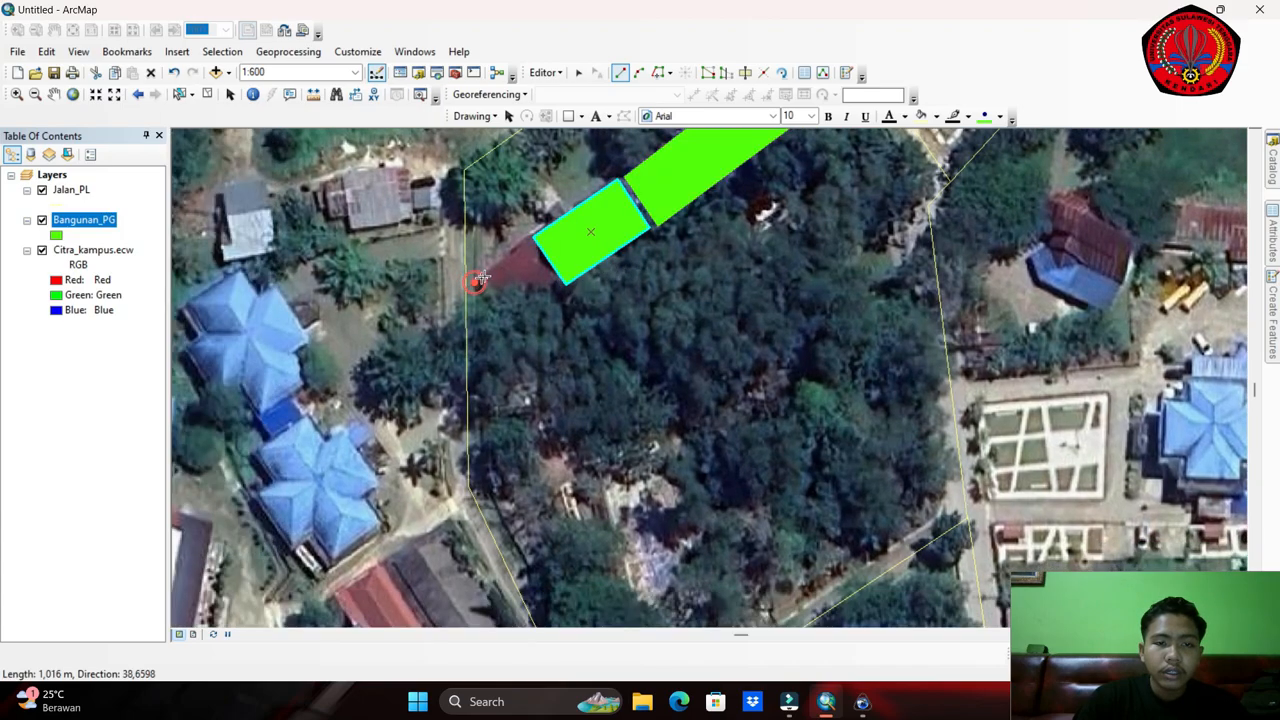
pyautogui.click(558, 285)
pyautogui.doubleClick(505, 321)
# Digitize the northern of the two blue hipped-roof buildings west of the road loop as a Bangunan_PG polygon, following its projecting wings.
pyautogui.moveTo(491, 223)
pyautogui.mouseDown()
pyautogui.moveTo(756, 373)
pyautogui.moveTo(729, 202)
pyautogui.mouseUp()
pyautogui.moveTo(620, 361); pyautogui.dragTo(663, 257)
pyautogui.moveTo(583, 261); pyautogui.dragTo(348, 513)
pyautogui.scroll(2, 425, 395)
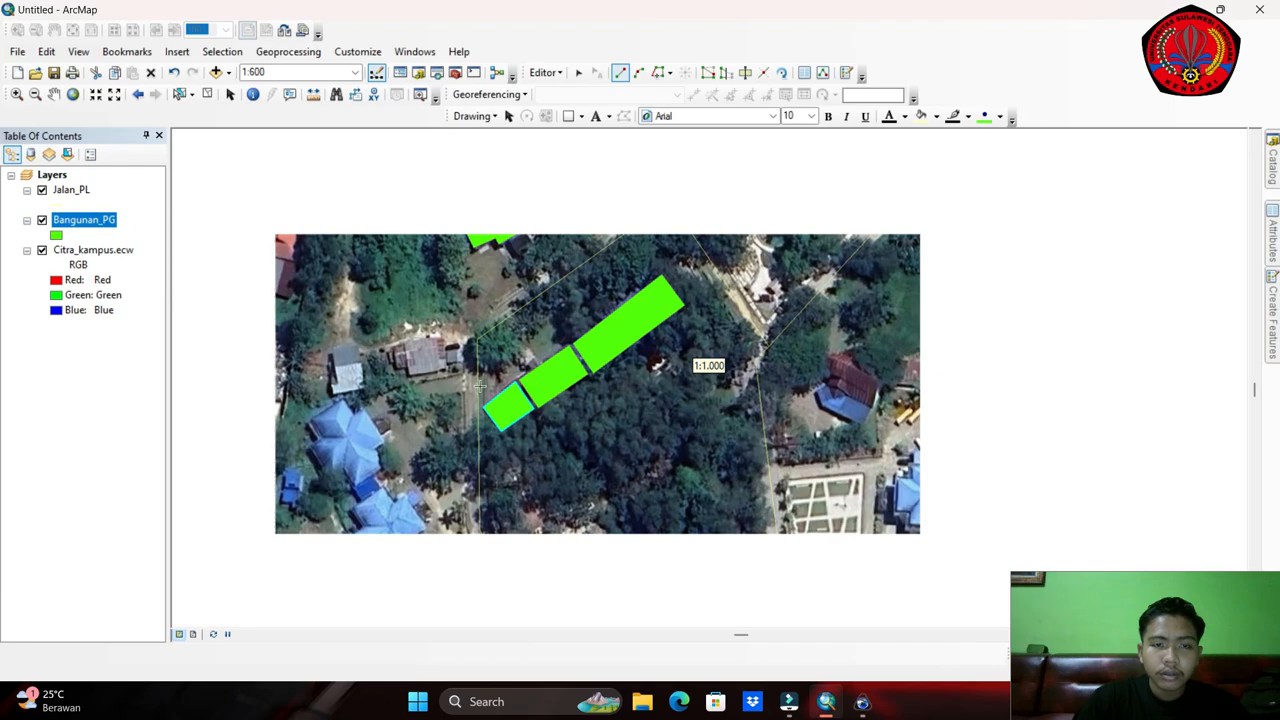
pyautogui.moveTo(421, 398); pyautogui.dragTo(568, 305)
pyautogui.scroll(-2, 550, 360)
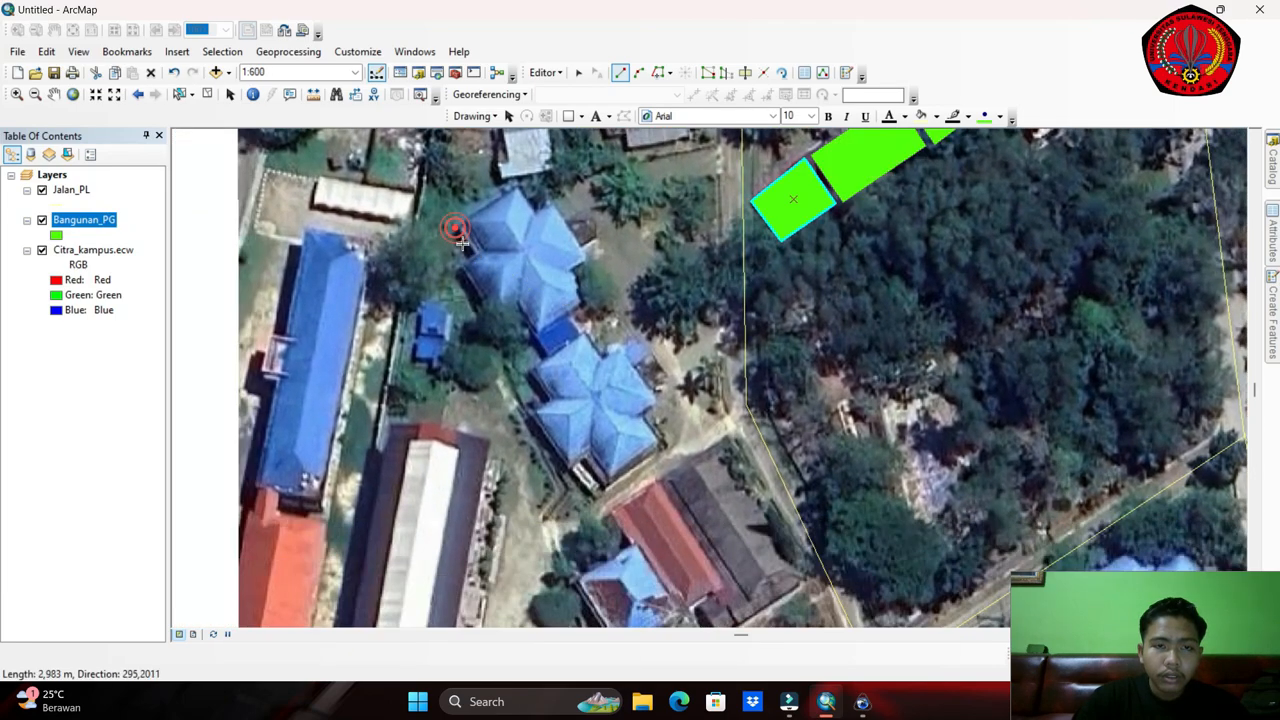
pyautogui.click(455, 262)
pyautogui.click(478, 319)
pyautogui.click(527, 333)
pyautogui.click(589, 299)
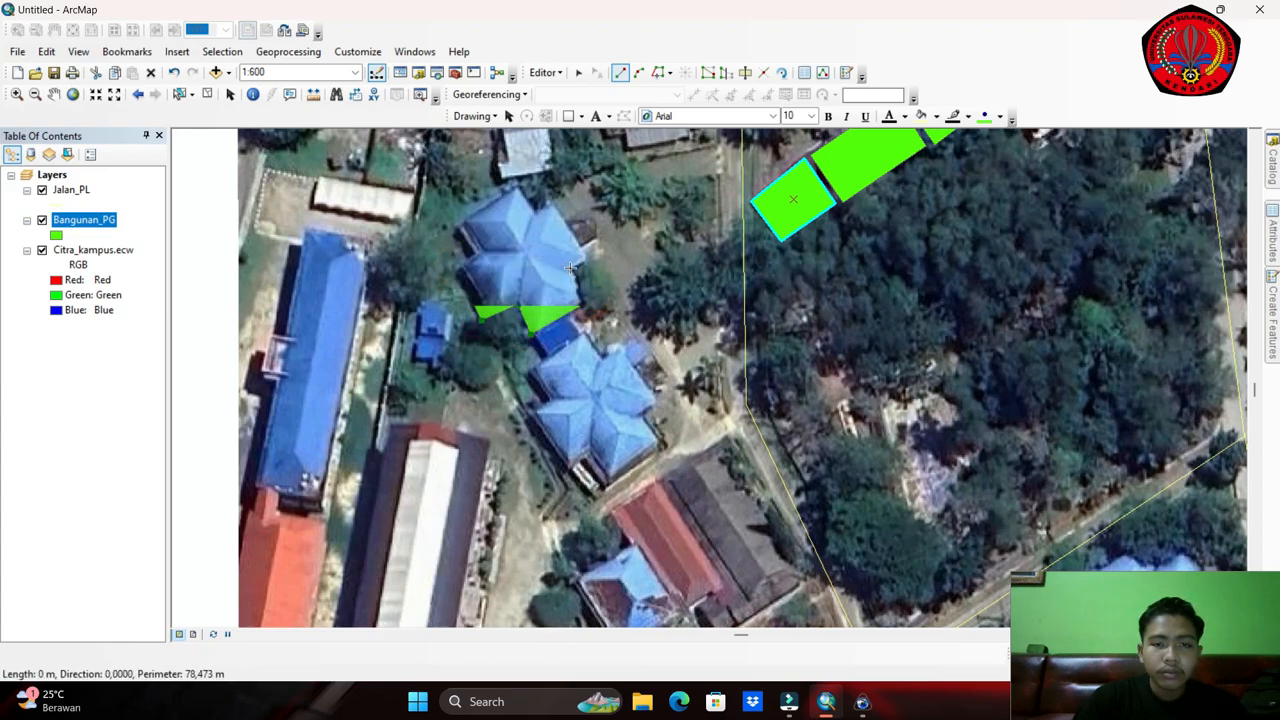
pyautogui.click(593, 258)
pyautogui.click(563, 199)
pyautogui.click(535, 213)
pyautogui.doubleClick(516, 181)
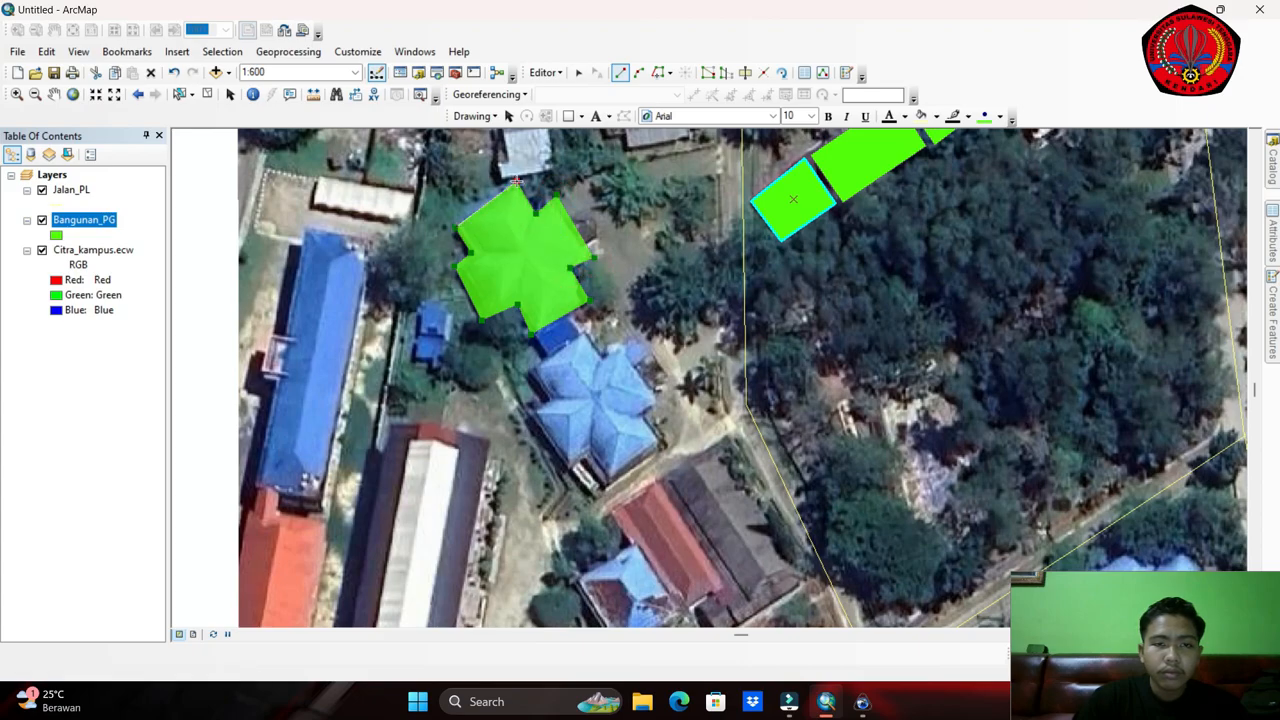
# Digitize the southern blue hipped-roof building of the pair as a Bangunan_PG polygon, tracing the corners of all its projecting wings.
pyautogui.moveTo(613, 354); pyautogui.dragTo(568, 260)
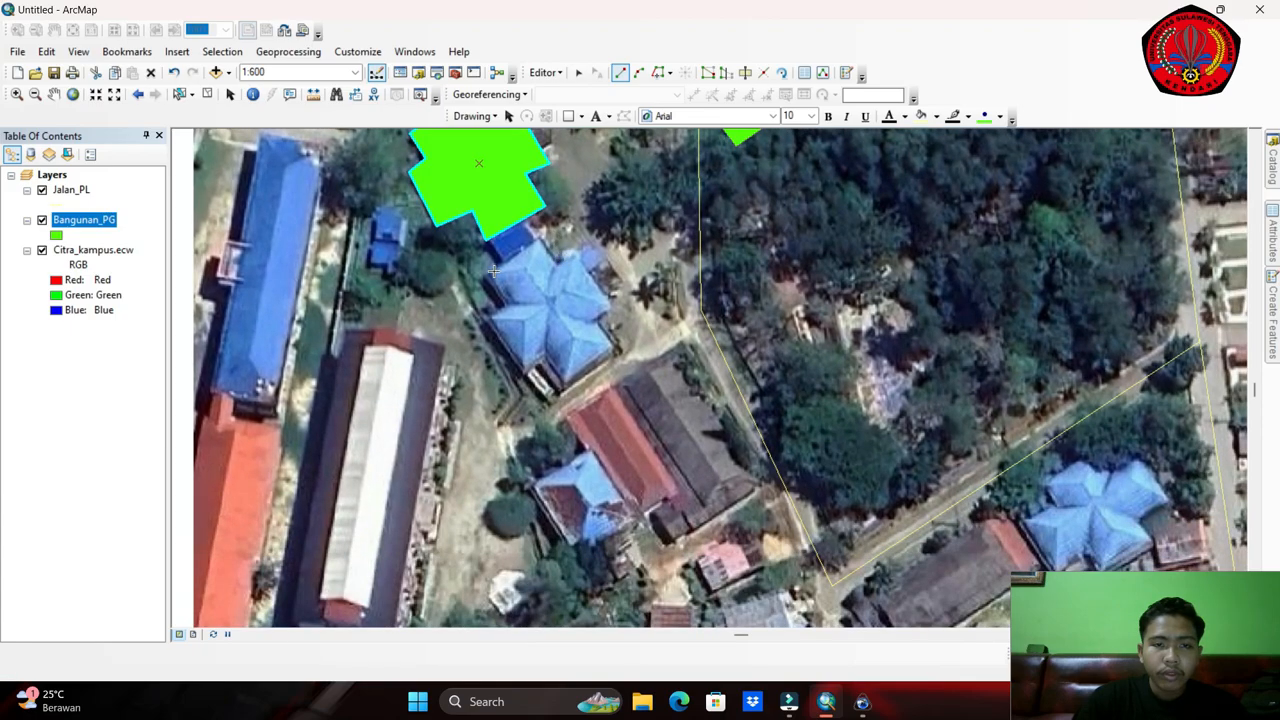
pyautogui.click(540, 236)
pyautogui.click(576, 250)
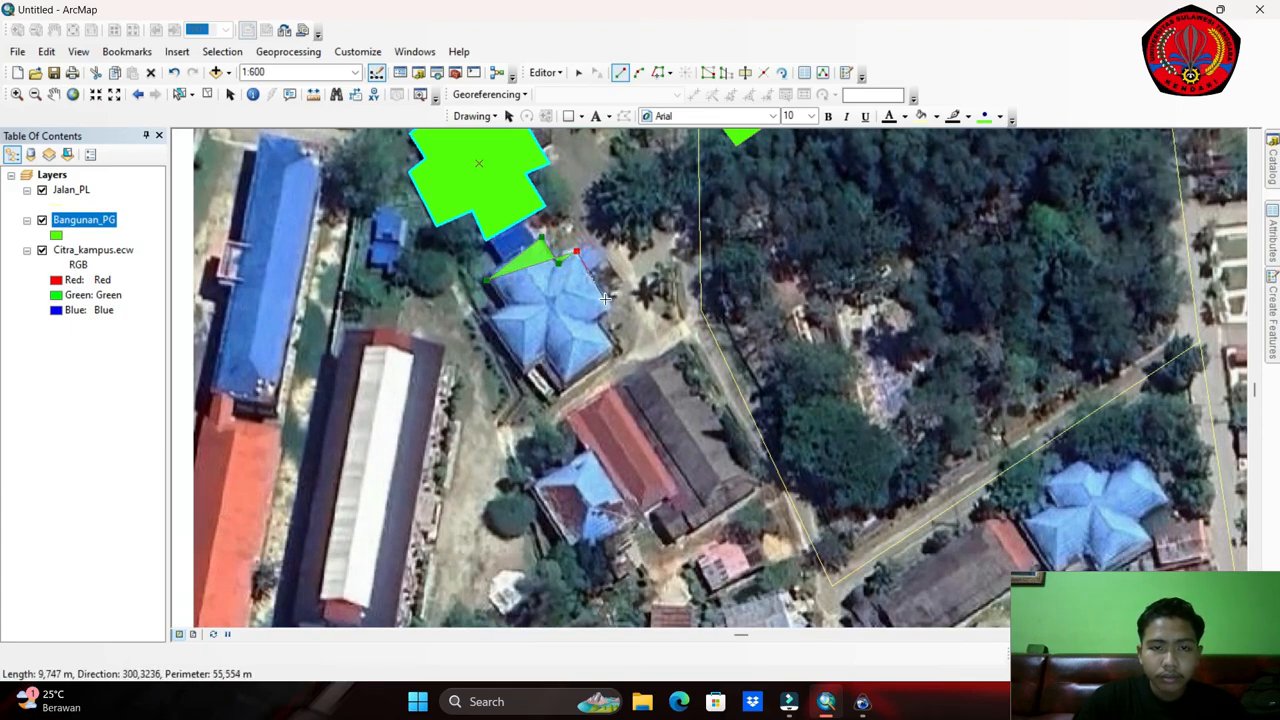
pyautogui.click(614, 308)
pyautogui.click(595, 322)
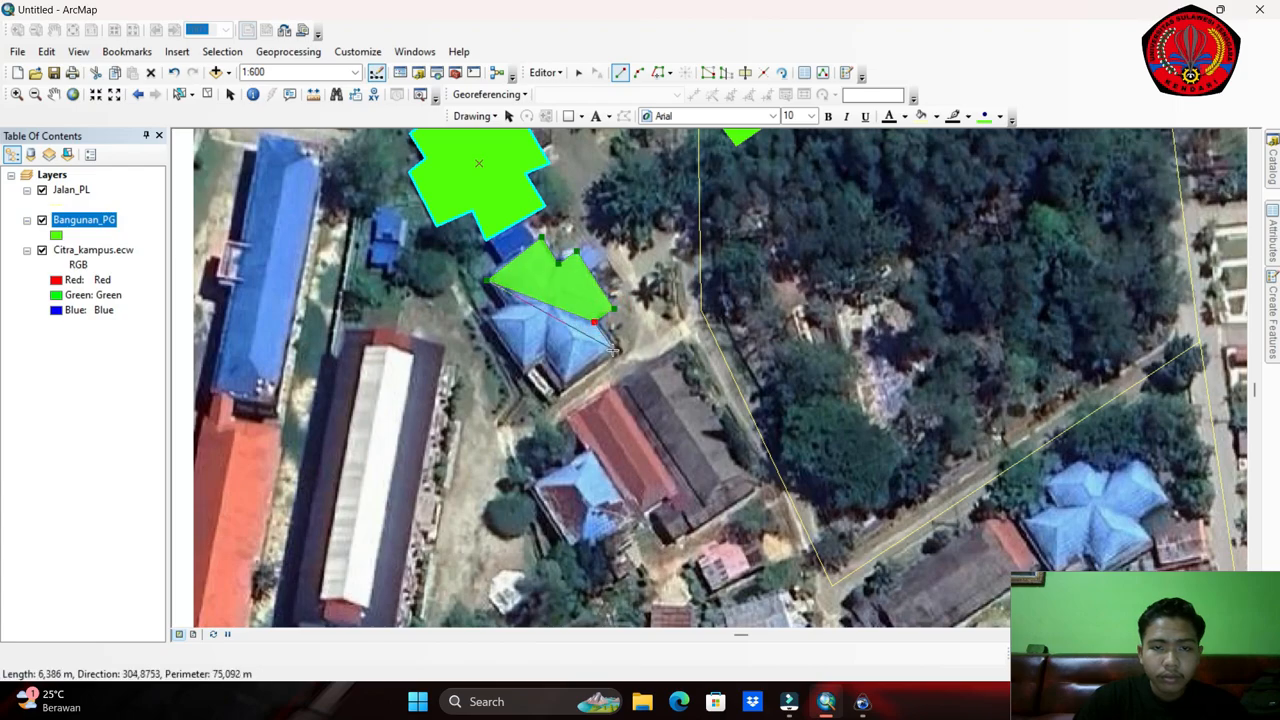
pyautogui.click(612, 347)
pyautogui.click(559, 383)
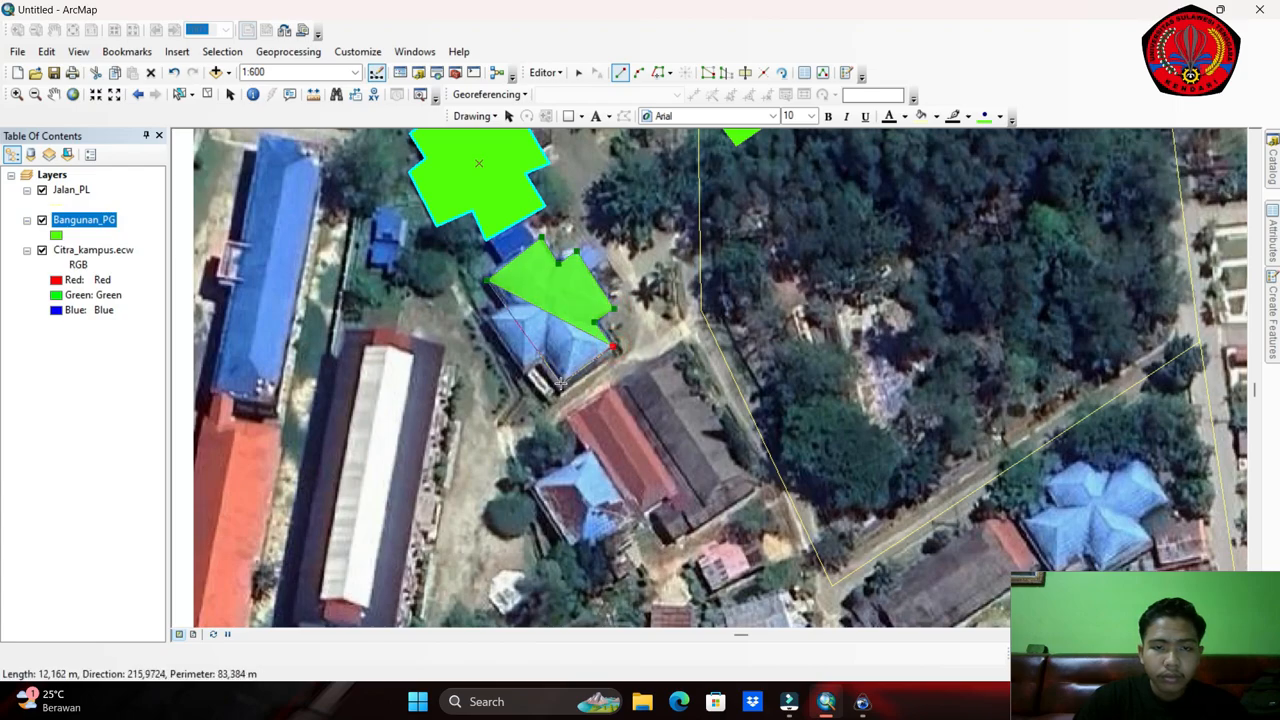
pyautogui.click(523, 372)
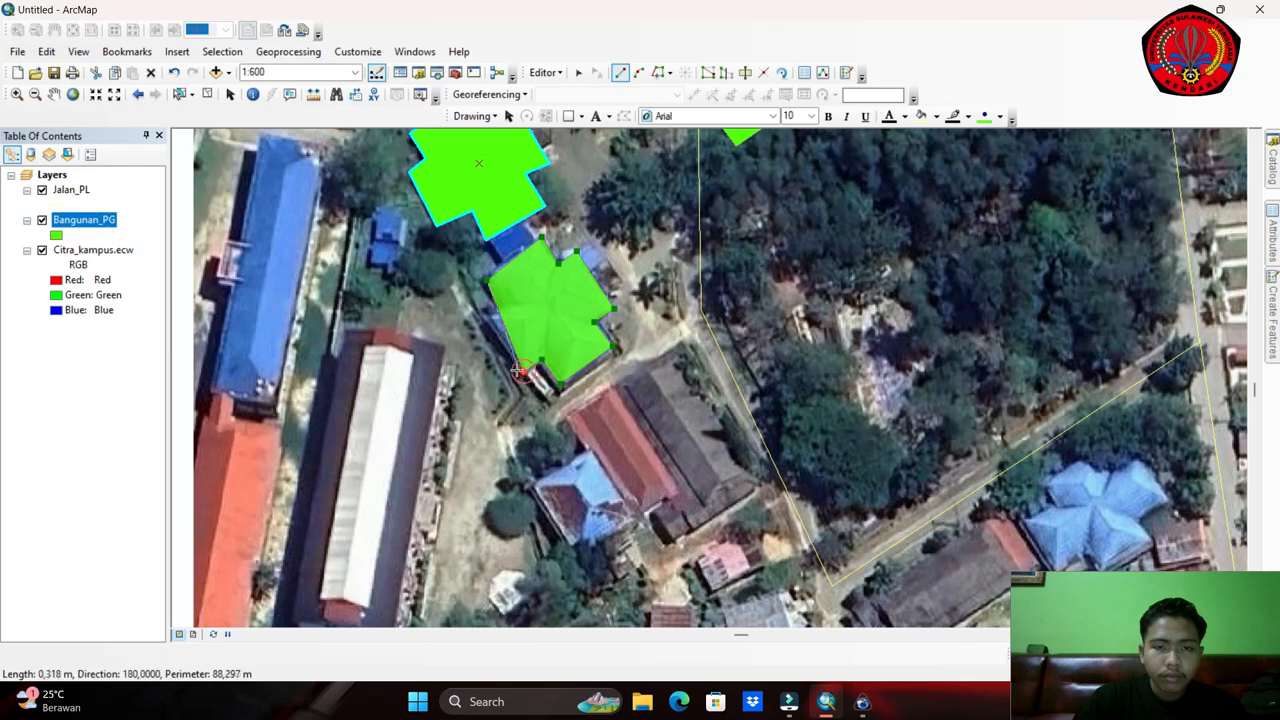
pyautogui.click(484, 317)
pyautogui.doubleClick(502, 304)
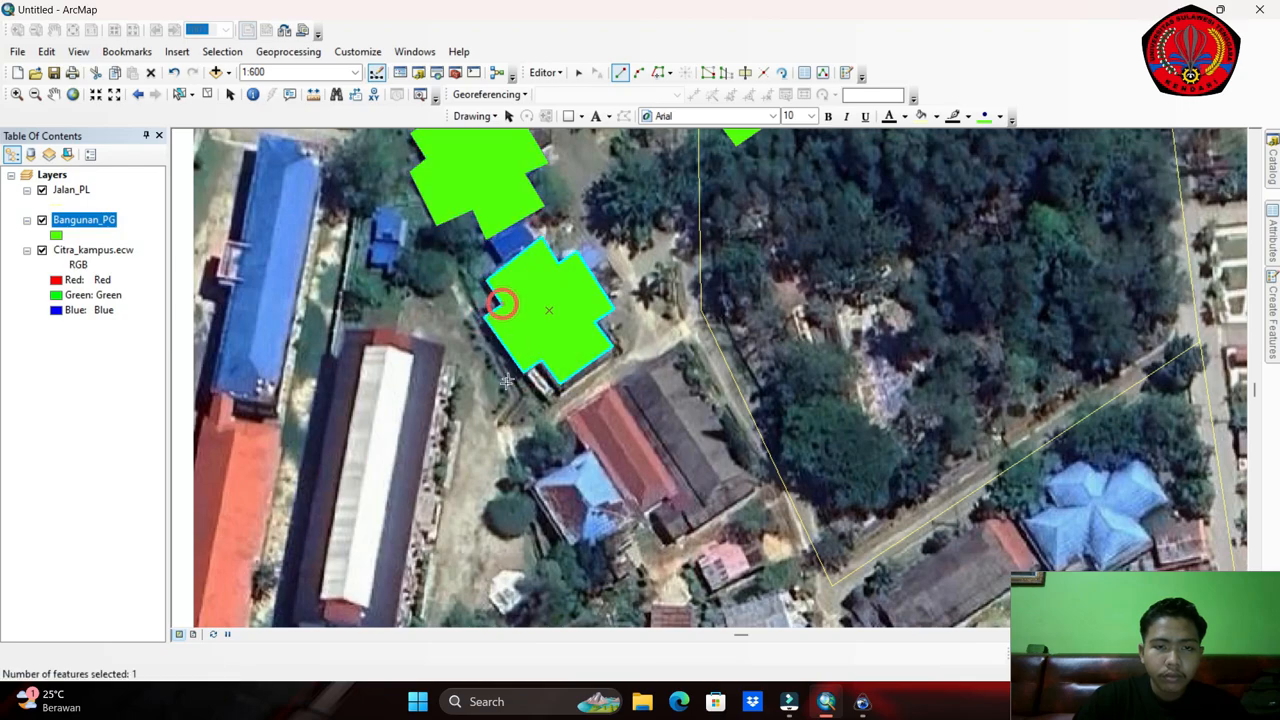
# Digitize the long dark-roofed building with the white central strip, southwest of the blue hipped-roof pair, as a four-corner Bangunan_PG polygon.
pyautogui.moveTo(501, 388); pyautogui.dragTo(626, 280)
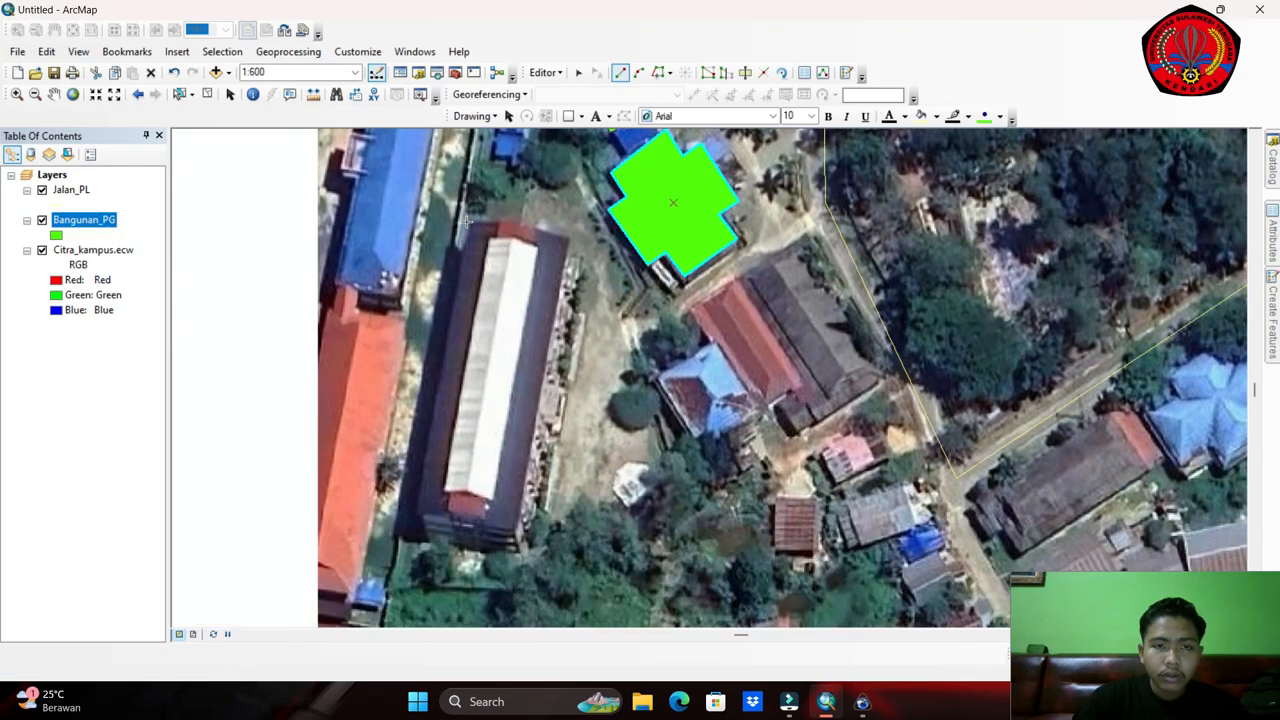
pyautogui.click(570, 238)
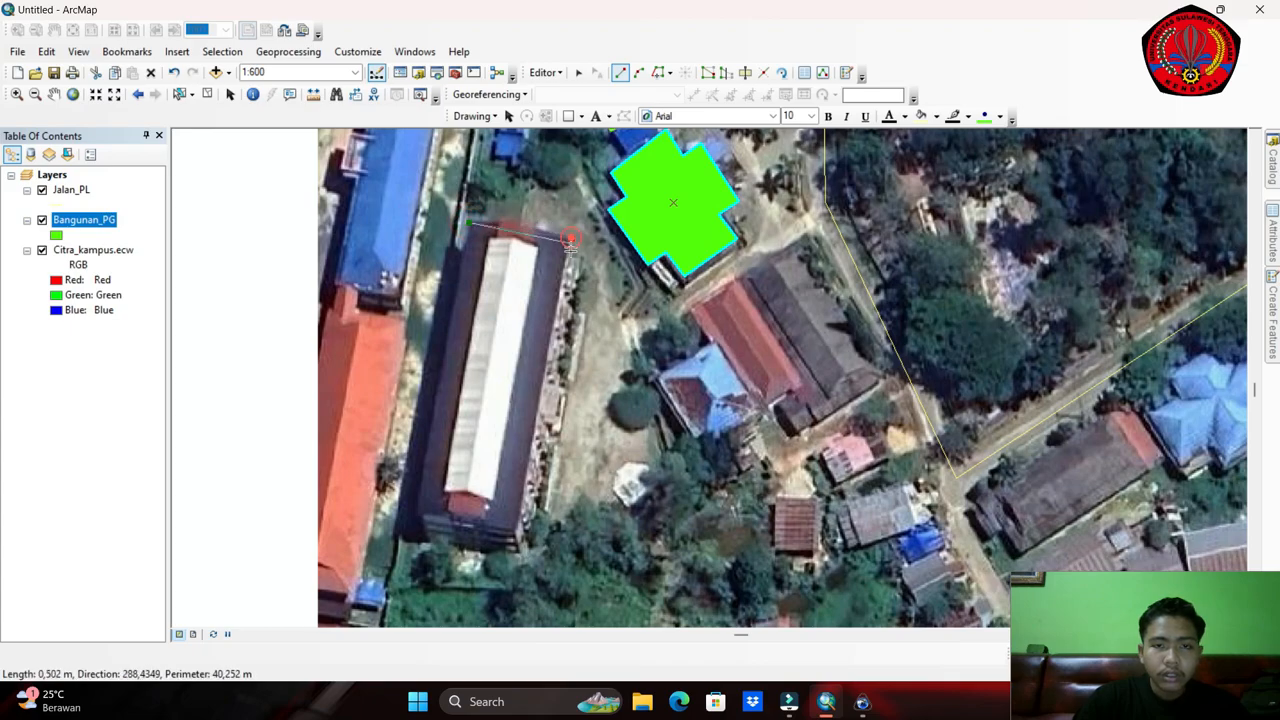
pyautogui.click(517, 533)
pyautogui.doubleClick(411, 519)
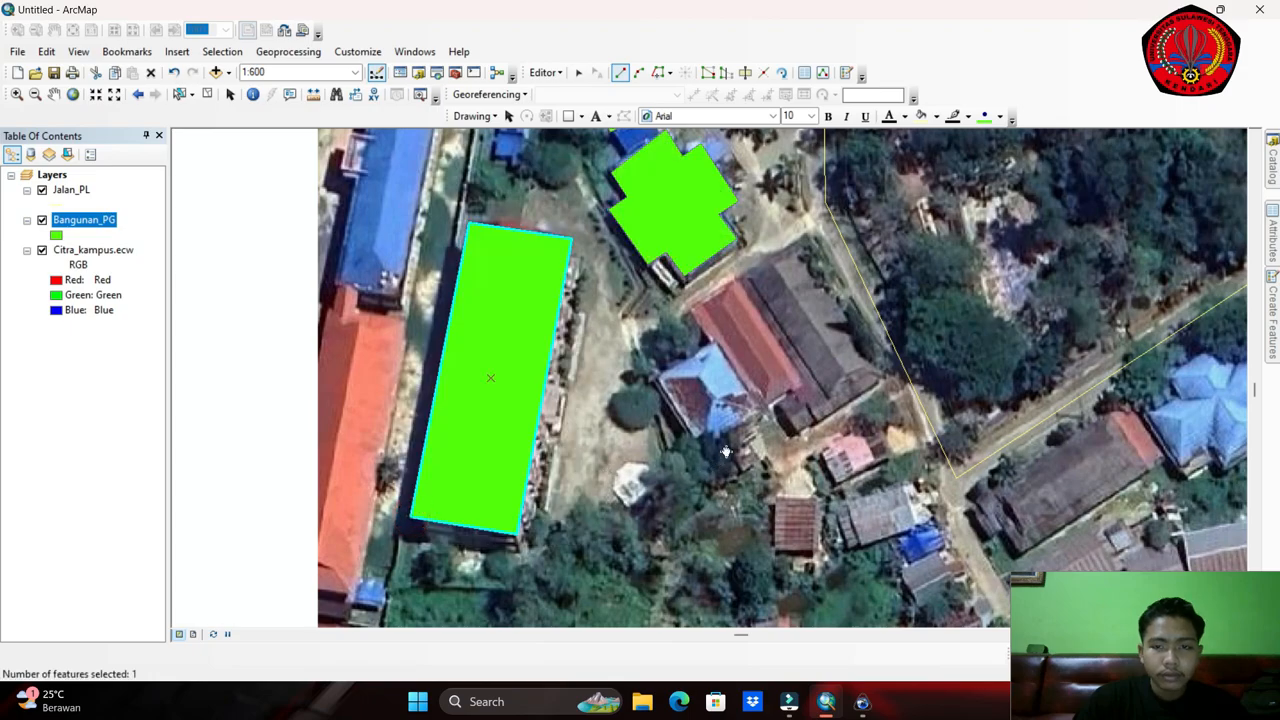
# Digitize the dark-grey-roofed building beside the road, southeast of the blue hipped-roof pair, as a four-corner Bangunan_PG polygon.
pyautogui.moveTo(726, 452); pyautogui.dragTo(527, 429)
pyautogui.click(544, 252)
pyautogui.click(630, 390)
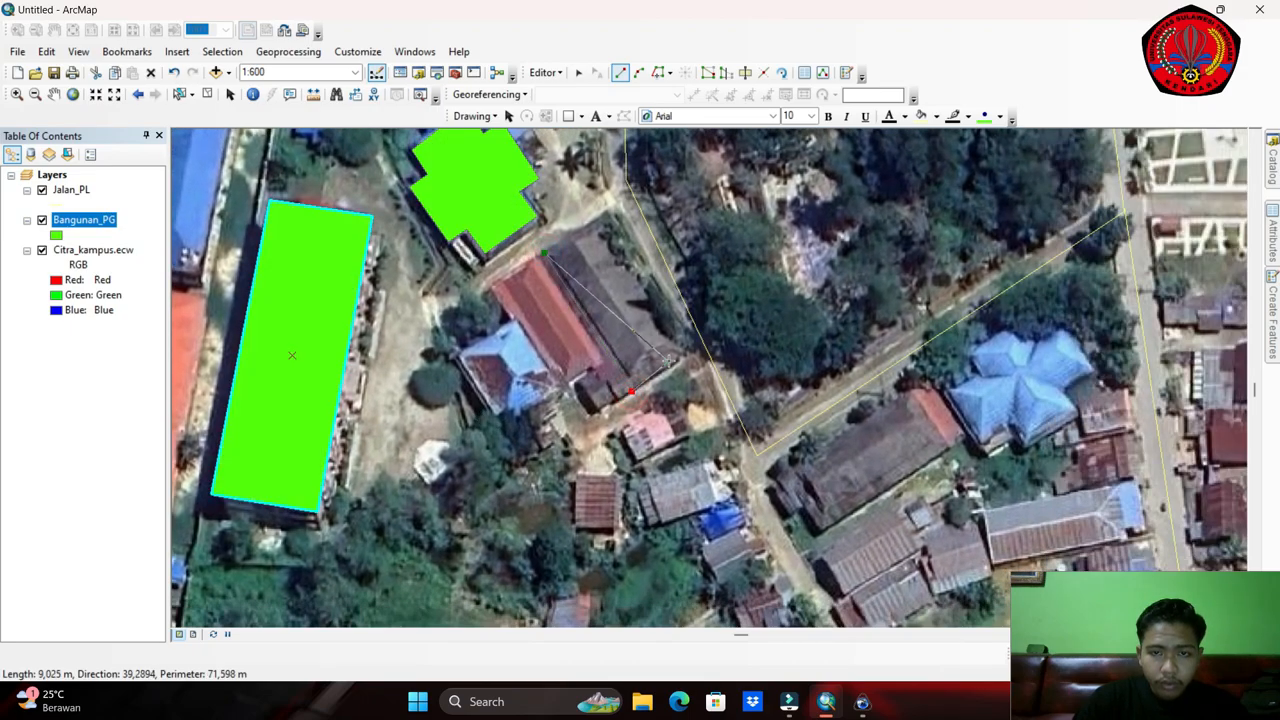
pyautogui.click(684, 352)
pyautogui.doubleClick(606, 218)
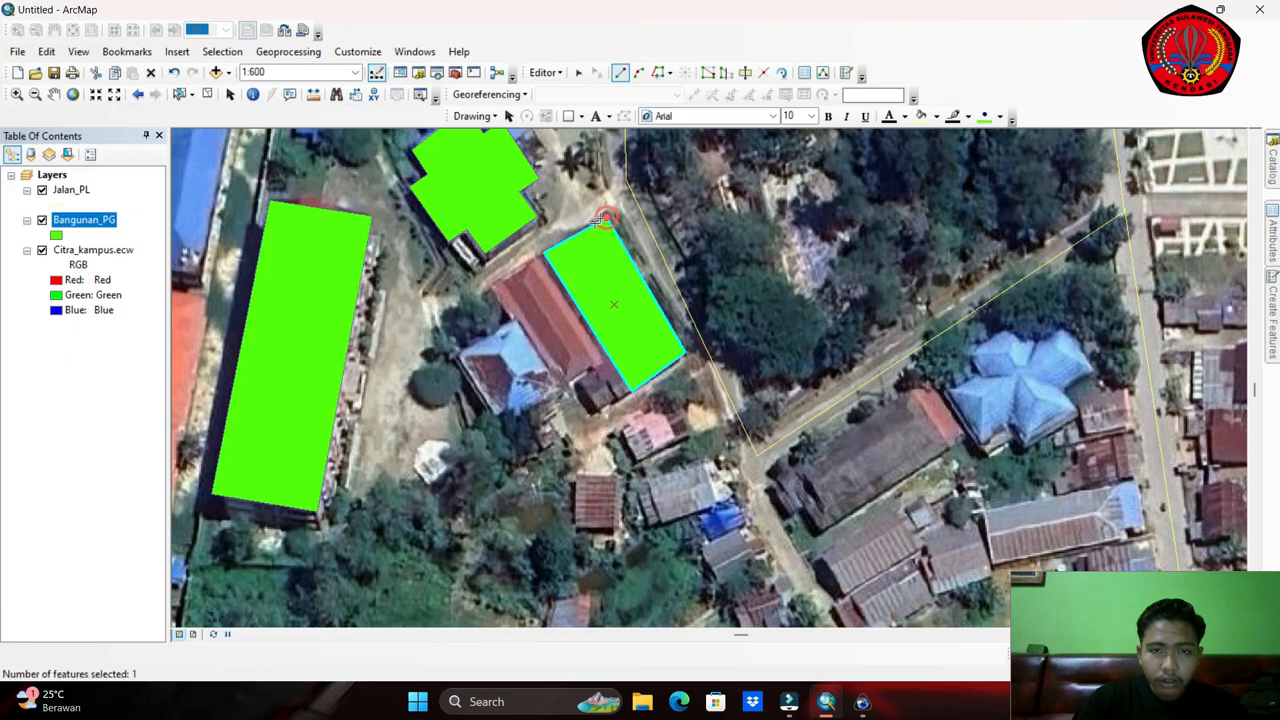
# Digitize the narrow red-roofed building along the west side of the dark-grey-roofed one as a separate four-corner Bangunan_PG polygon.
pyautogui.click(491, 290)
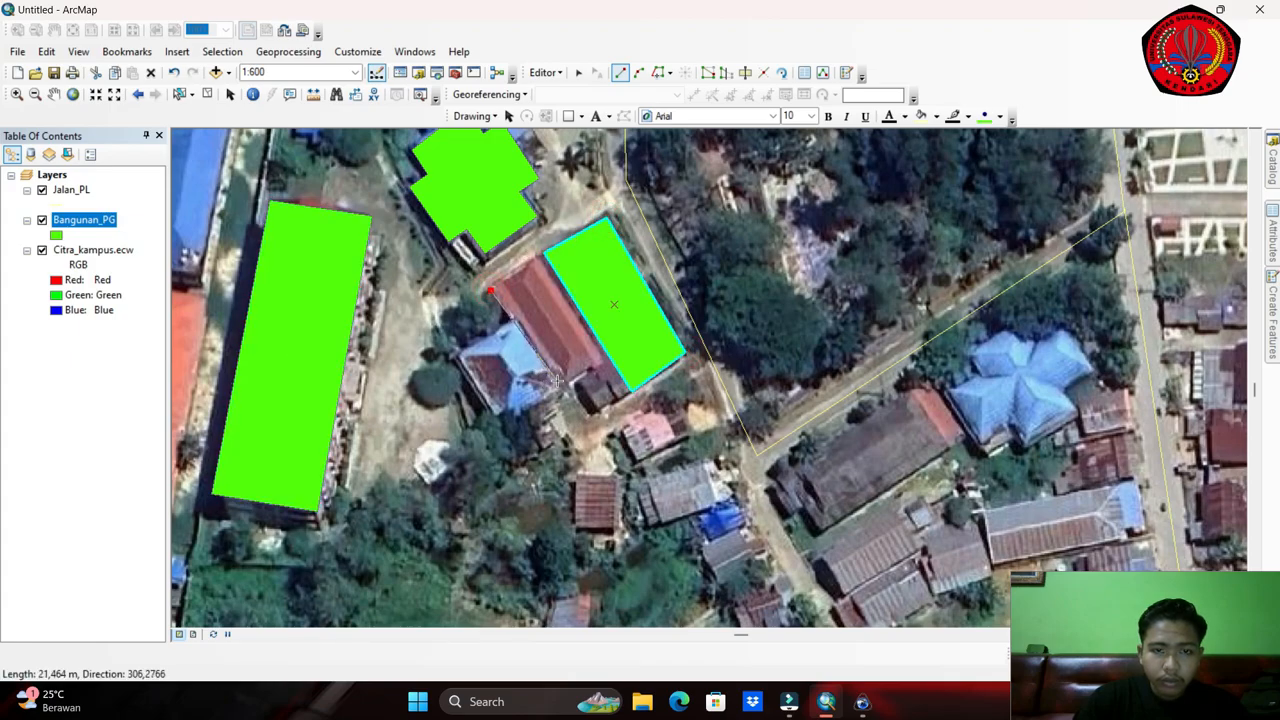
pyautogui.click(561, 383)
pyautogui.click(603, 358)
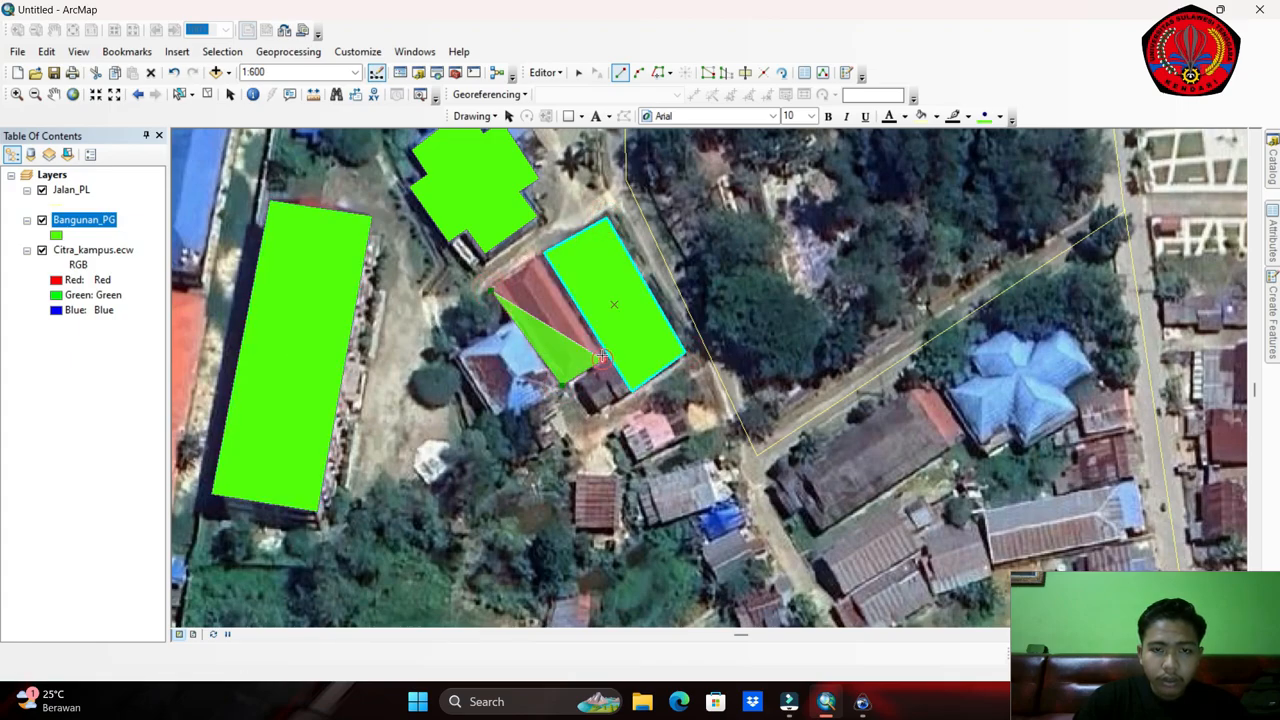
pyautogui.doubleClick(536, 260)
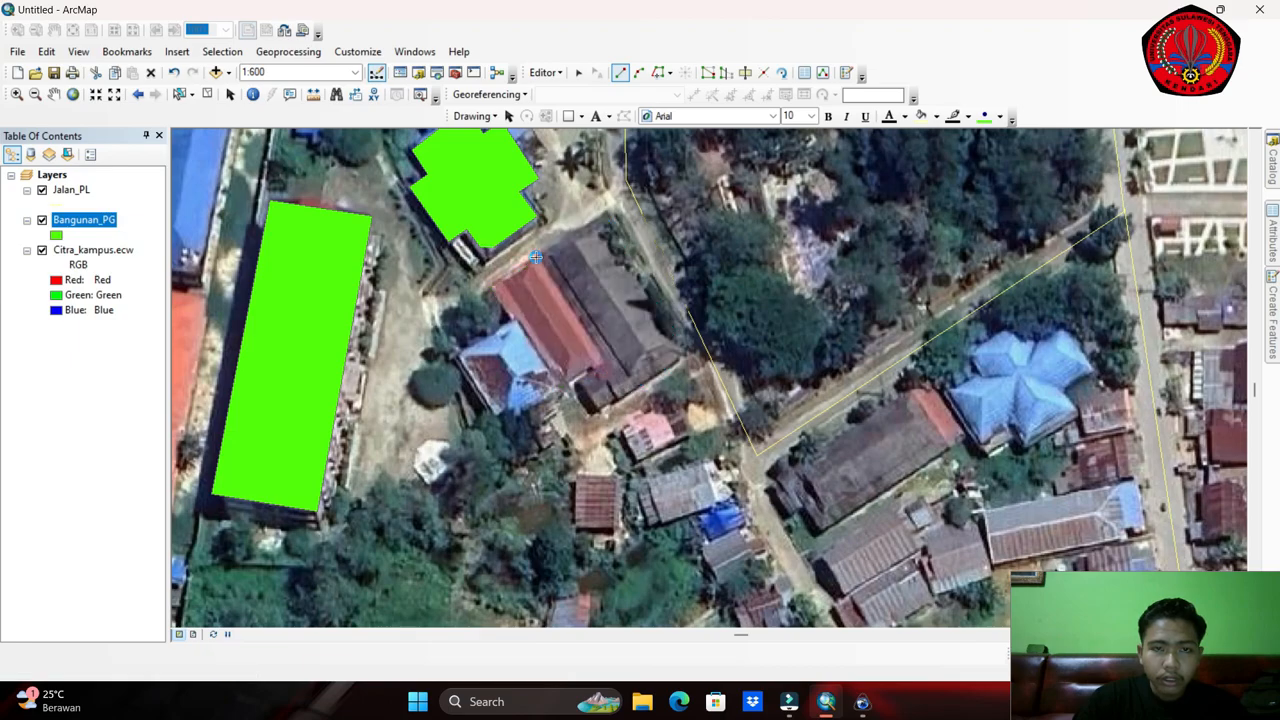
# Digitize the small blue-and-brown-roofed building adjoining the southwest side of the red-roofed one as a four-corner Bangunan_PG polygon.
pyautogui.click(457, 357)
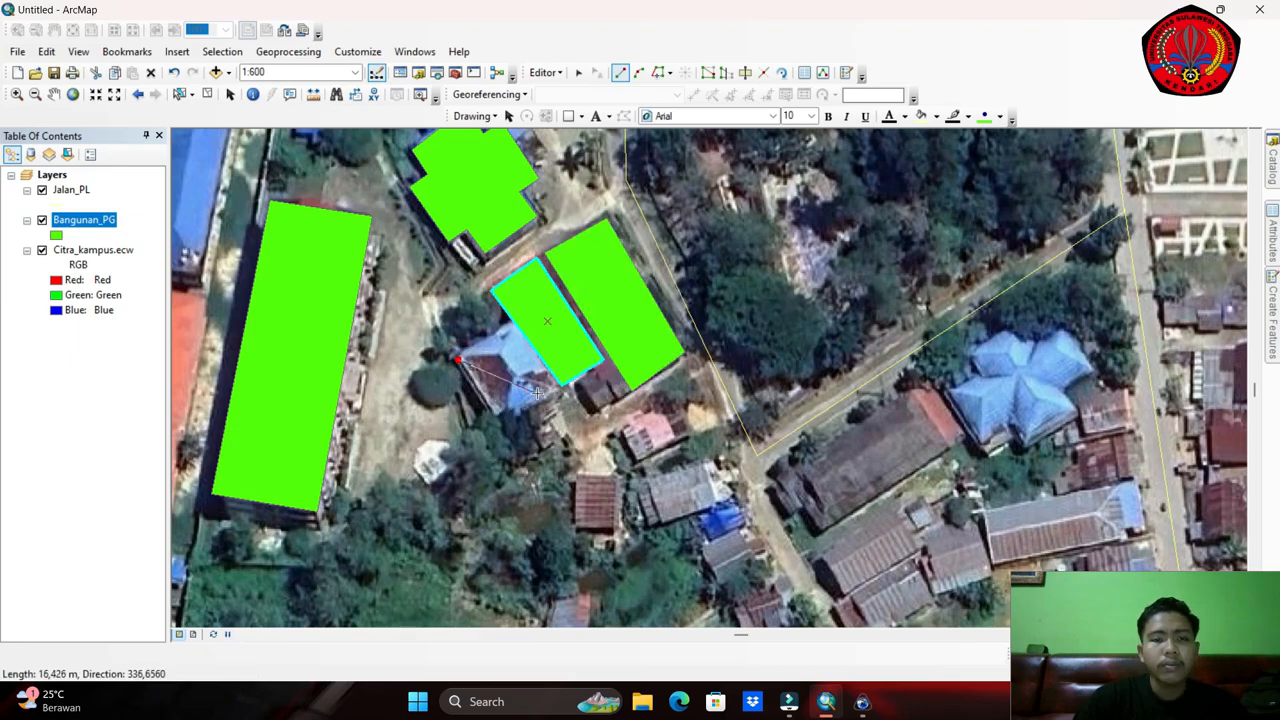
pyautogui.click(495, 415)
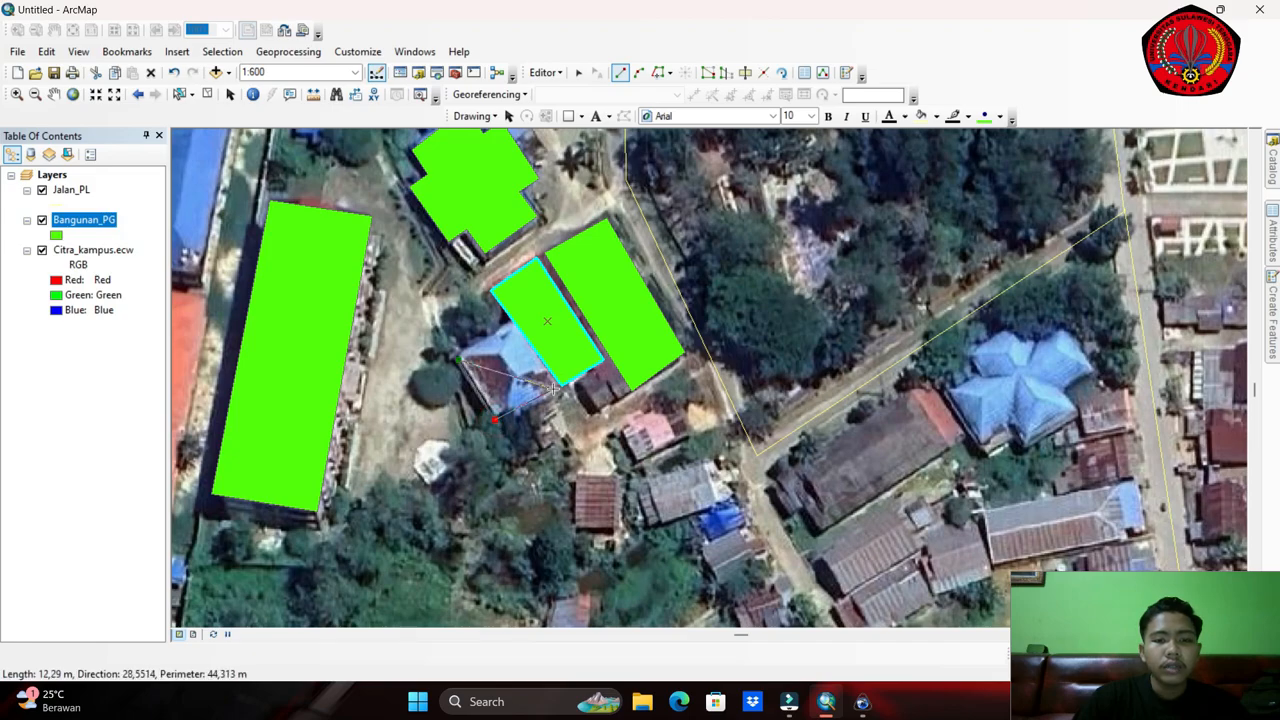
pyautogui.click(556, 387)
pyautogui.doubleClick(508, 320)
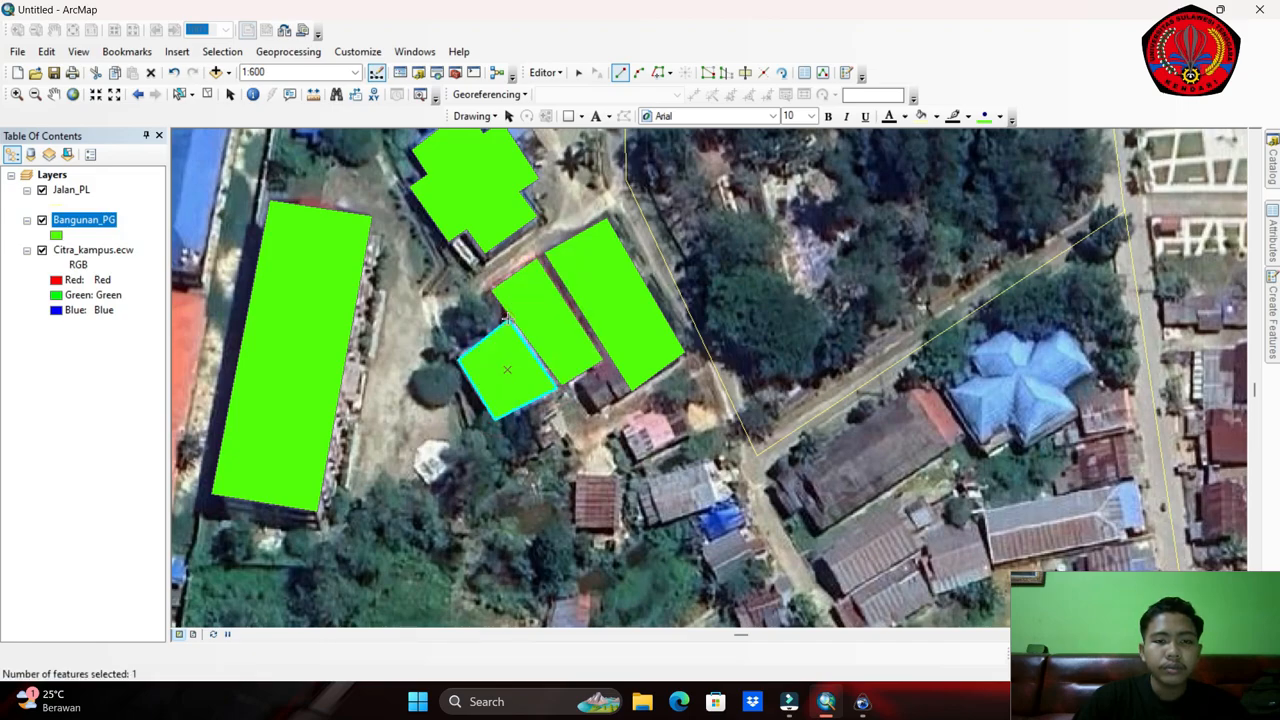
# Digitize the long dark-roofed building southeast of the road junction as a four-cornered polygon in Bangunan_PG.
pyautogui.moveTo(706, 449)
pyautogui.mouseDown()
pyautogui.moveTo(604, 316)
pyautogui.moveTo(382, 454)
pyautogui.mouseUp()
pyautogui.moveTo(542, 435); pyautogui.dragTo(432, 383)
pyautogui.moveTo(395, 423); pyautogui.dragTo(555, 298)
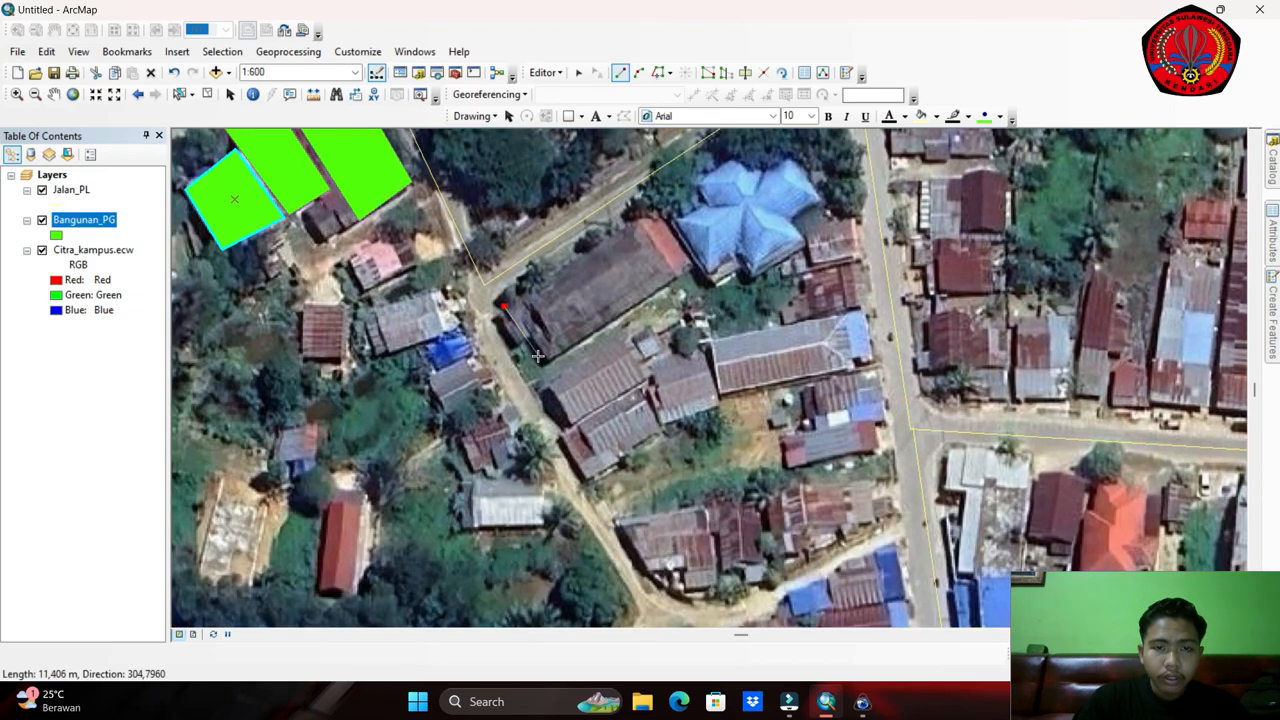
pyautogui.click(690, 268)
pyautogui.doubleClick(650, 208)
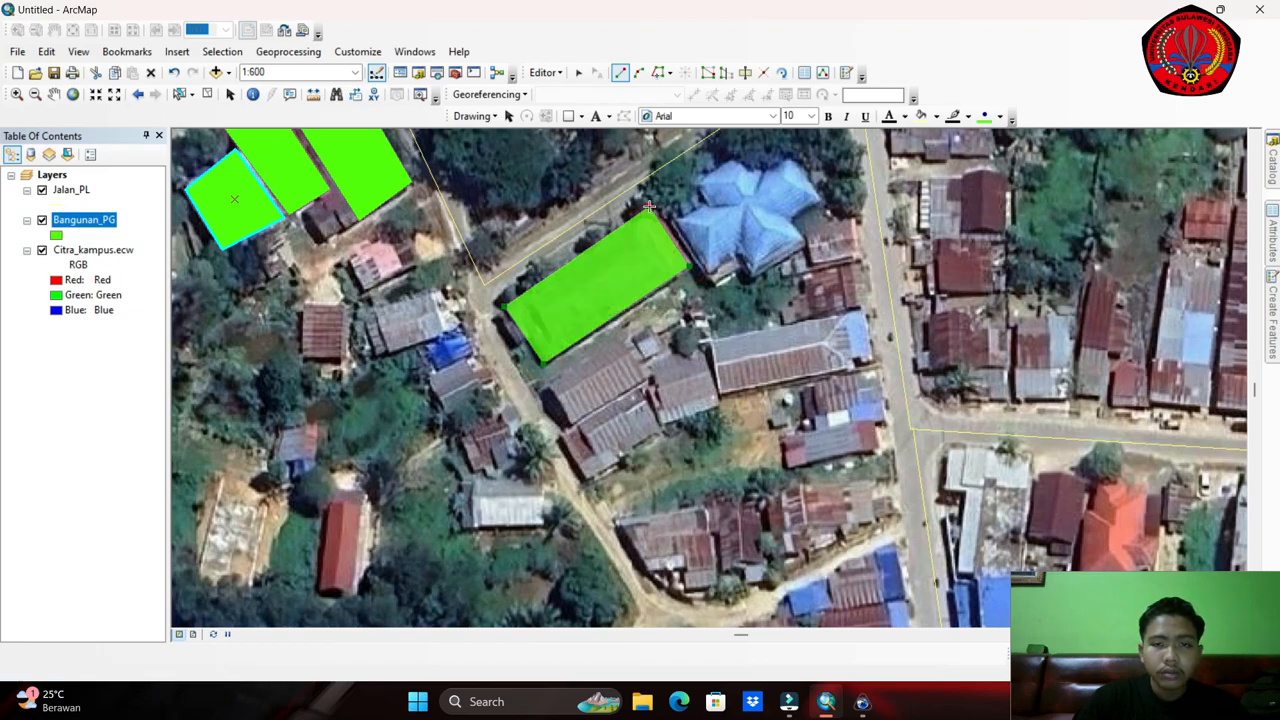
# Trace the cross-shaped blue-roofed building beside the long dark-roofed one as a Bangunan_PG polygon, following its roof corners.
pyautogui.click(676, 220)
pyautogui.click(708, 272)
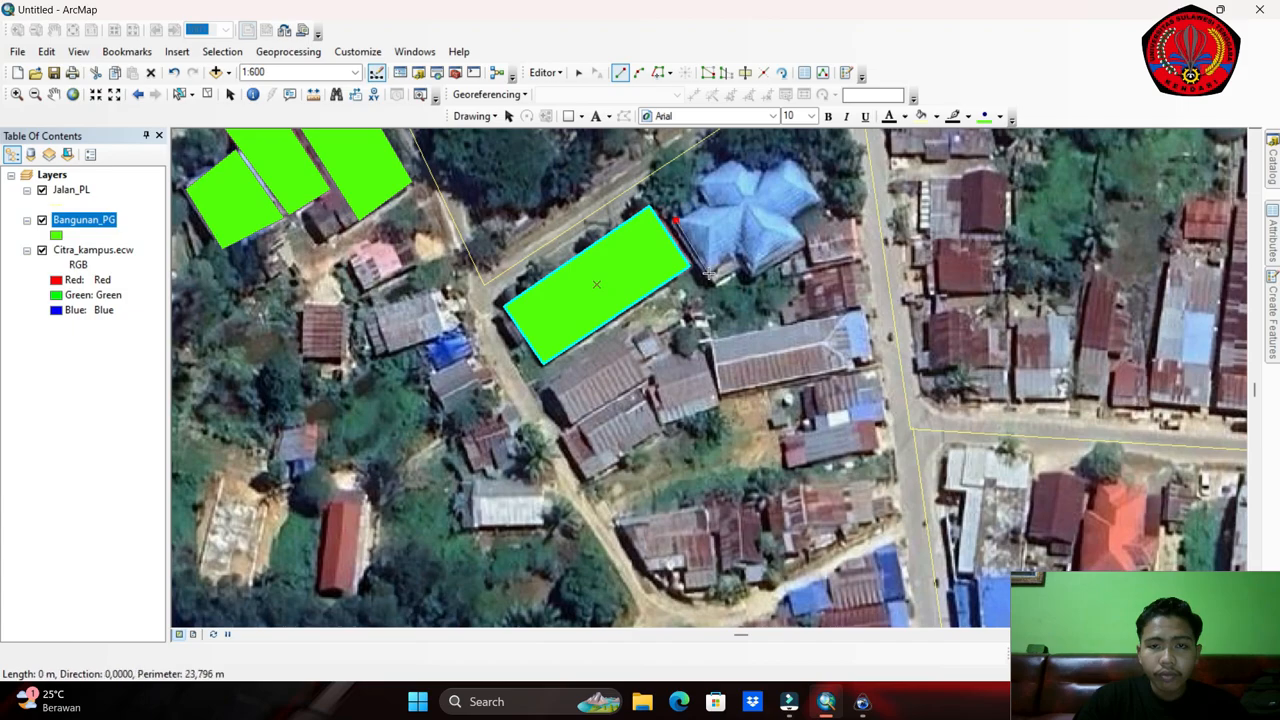
pyautogui.click(736, 258)
pyautogui.click(748, 278)
pyautogui.click(808, 240)
pyautogui.click(791, 216)
pyautogui.click(817, 199)
pyautogui.click(790, 156)
pyautogui.click(764, 177)
pyautogui.click(741, 153)
pyautogui.click(691, 181)
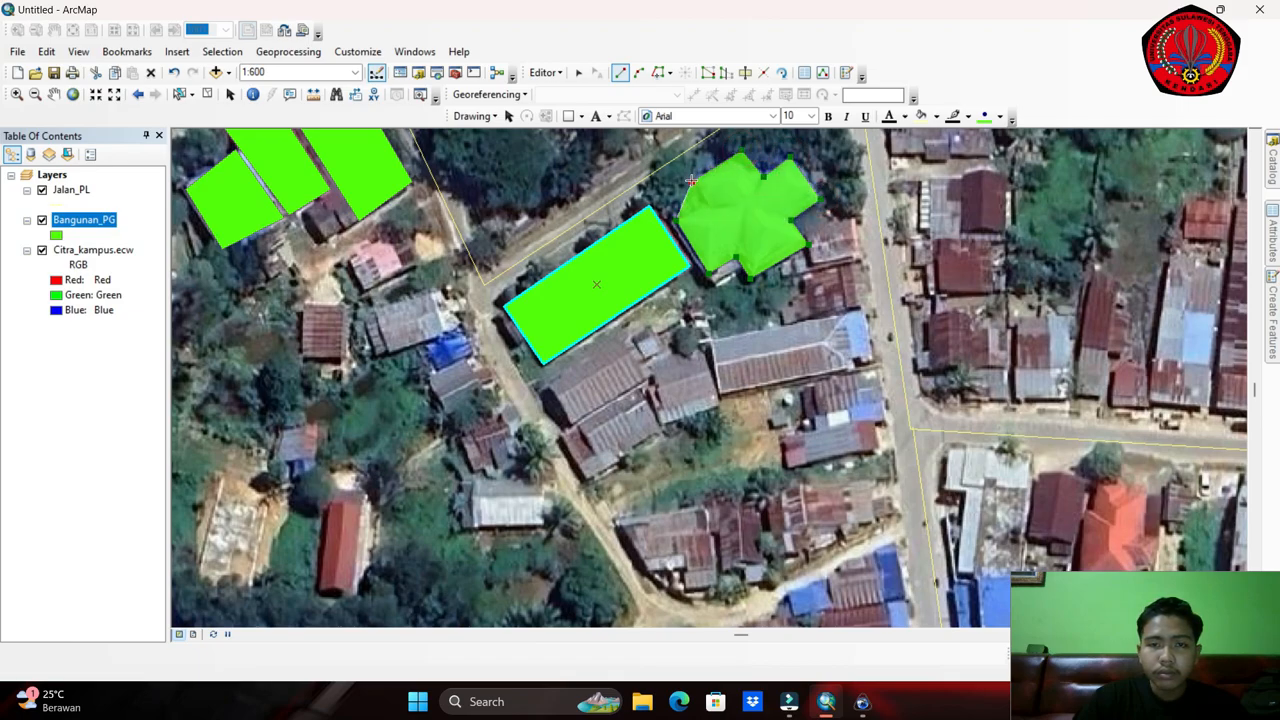
pyautogui.doubleClick(703, 202)
# Digitize the white-bordered garden plot east of the wooded block as a four-cornered Bangunan_PG polygon.
pyautogui.moveTo(711, 259); pyautogui.dragTo(497, 535)
pyautogui.scroll(-3, 695, 387)
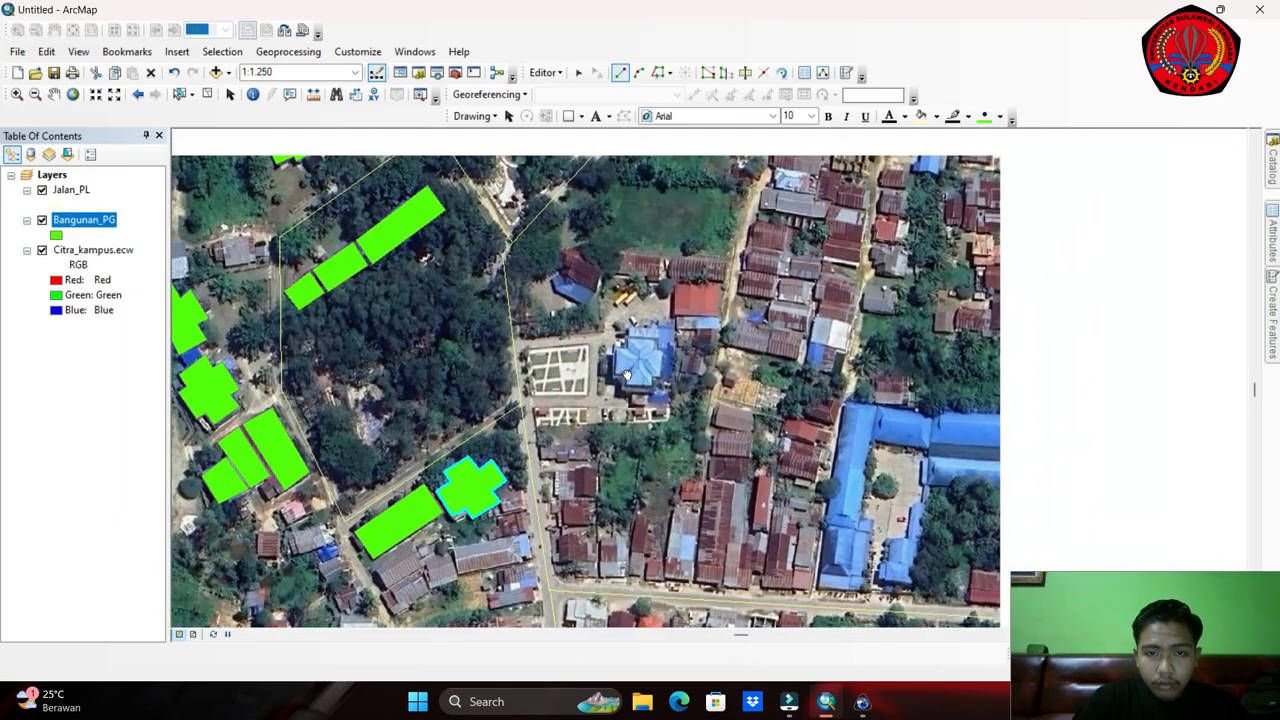
pyautogui.scroll(2, 665, 359)
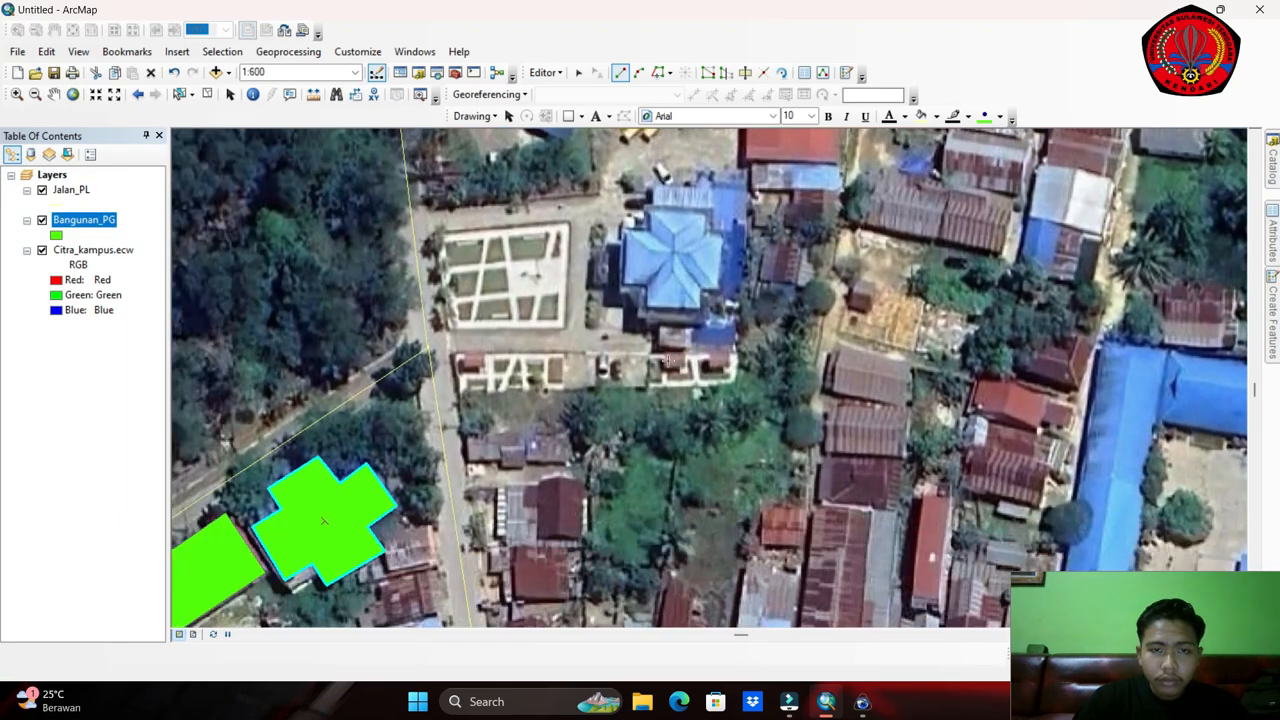
pyautogui.click(437, 233)
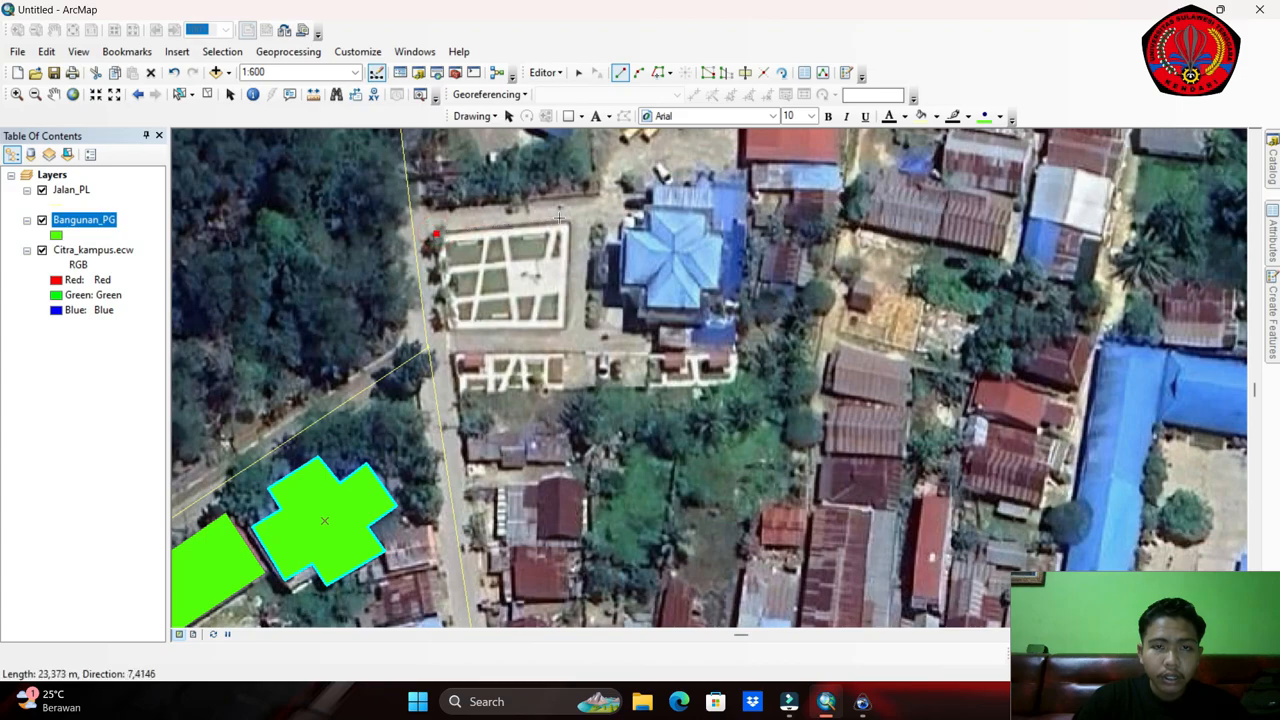
pyautogui.click(569, 221)
pyautogui.click(568, 327)
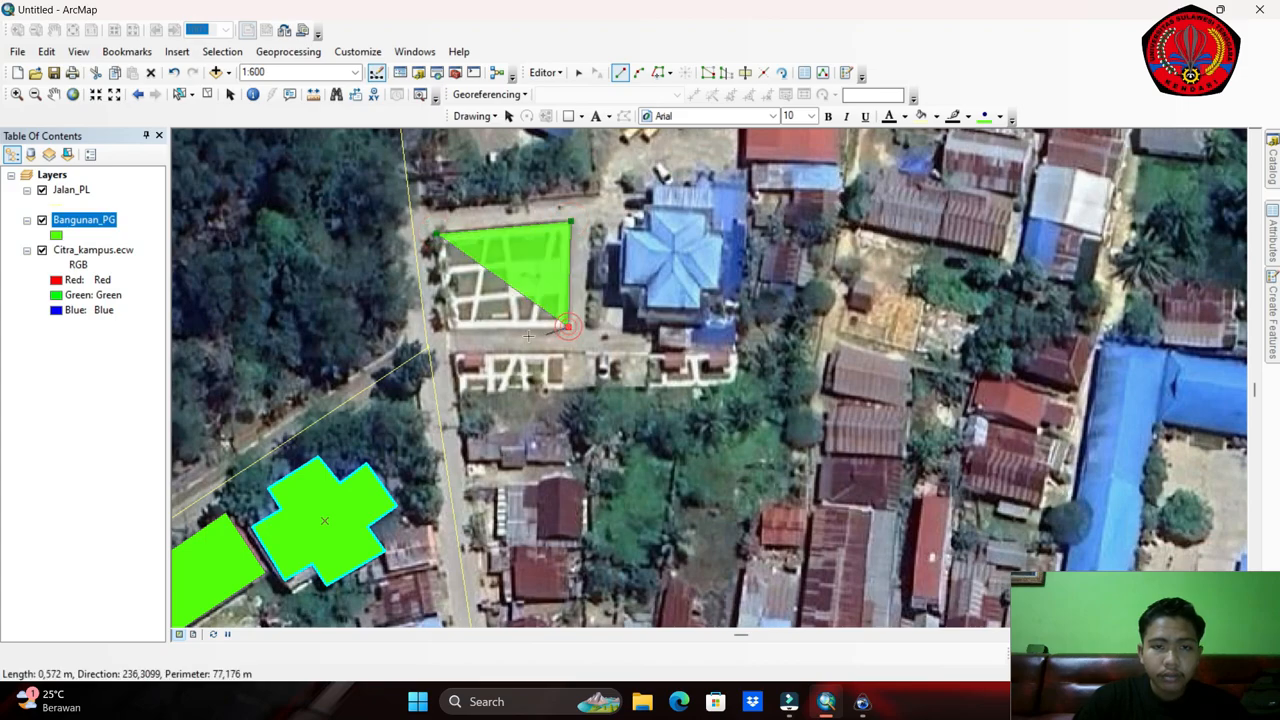
pyautogui.doubleClick(450, 327)
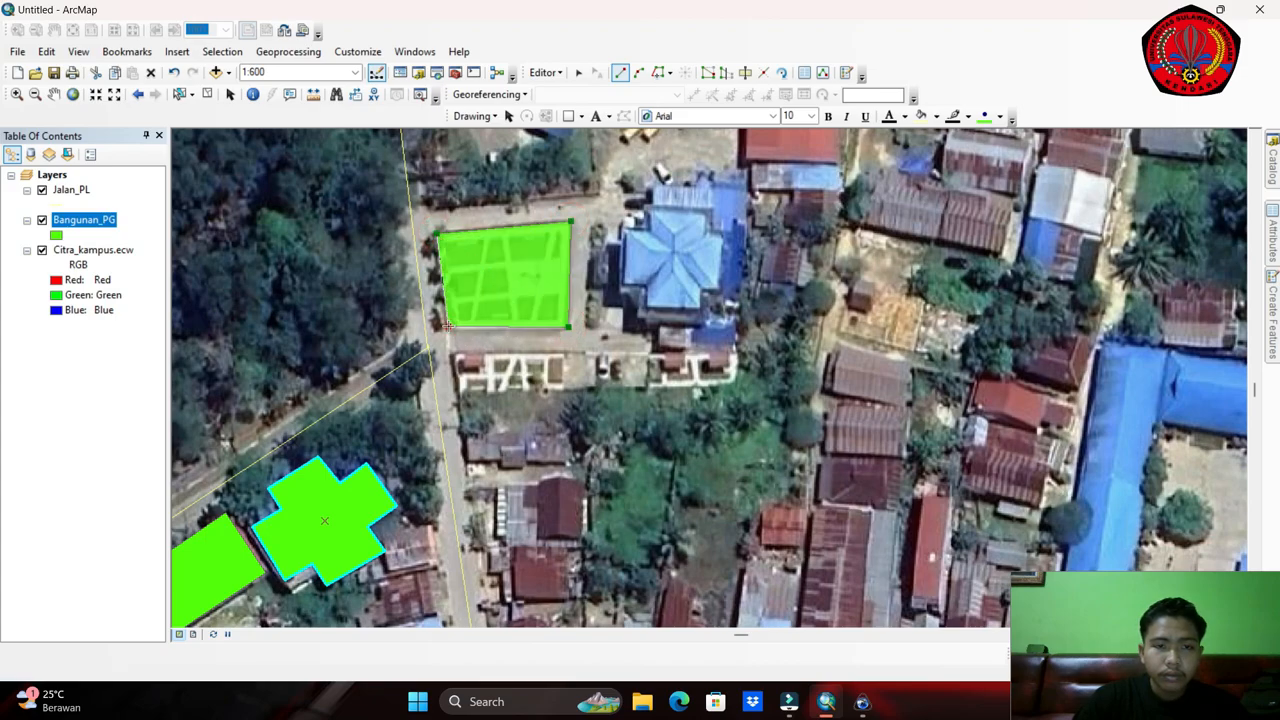
# Trace the cross-shaped blue-roofed building east of the garden plot as a Bangunan_PG polygon.
pyautogui.click(621, 228)
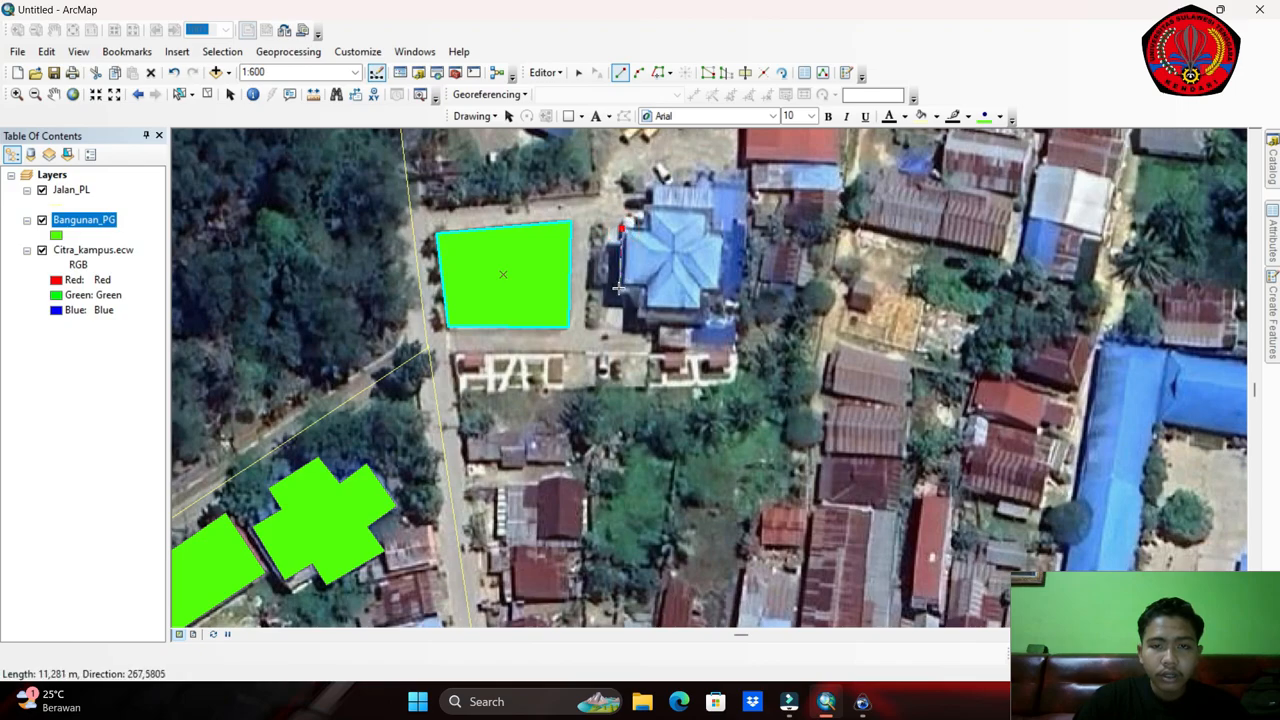
pyautogui.click(640, 321)
pyautogui.click(705, 325)
pyautogui.click(704, 298)
pyautogui.click(735, 300)
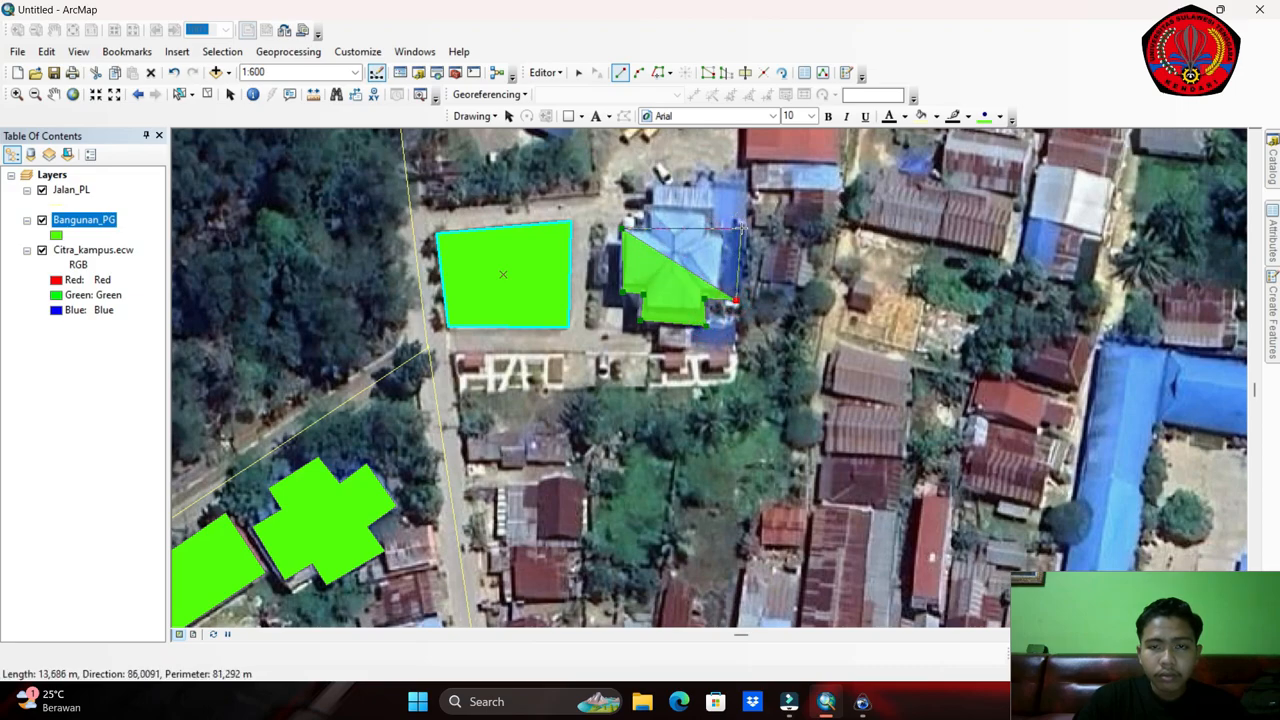
pyautogui.click(741, 228)
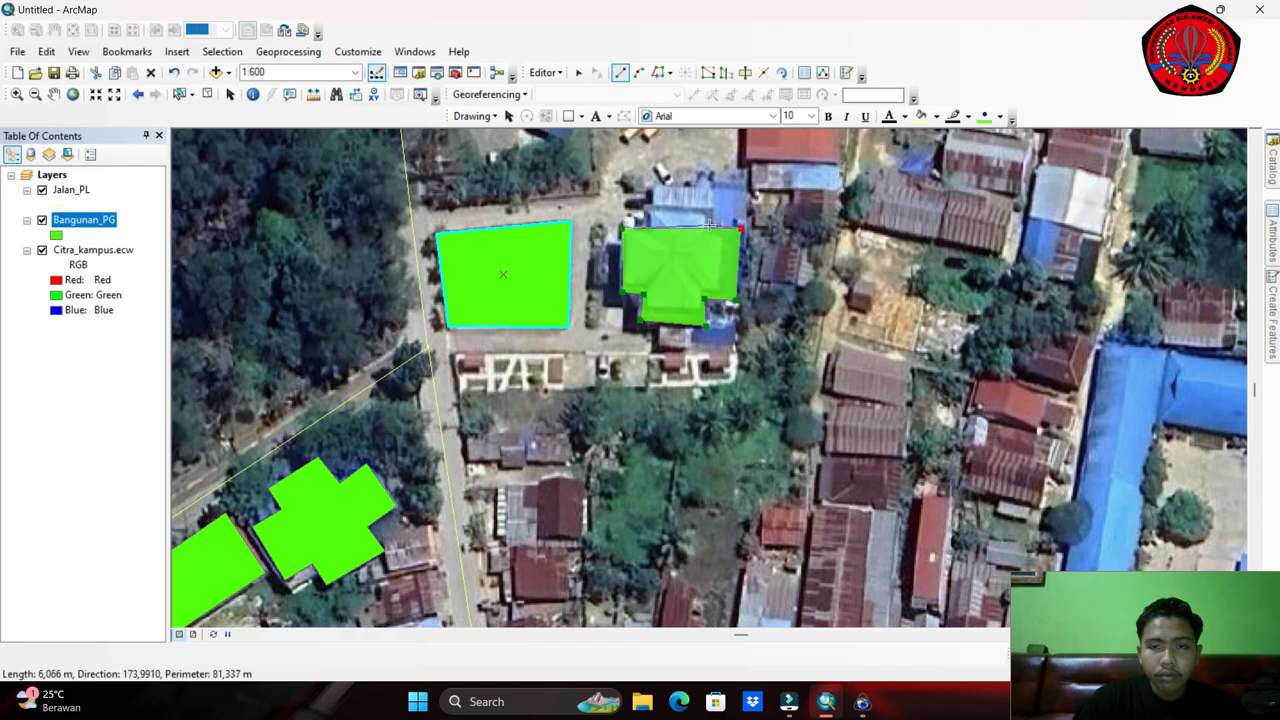
pyautogui.click(708, 188)
pyautogui.click(647, 186)
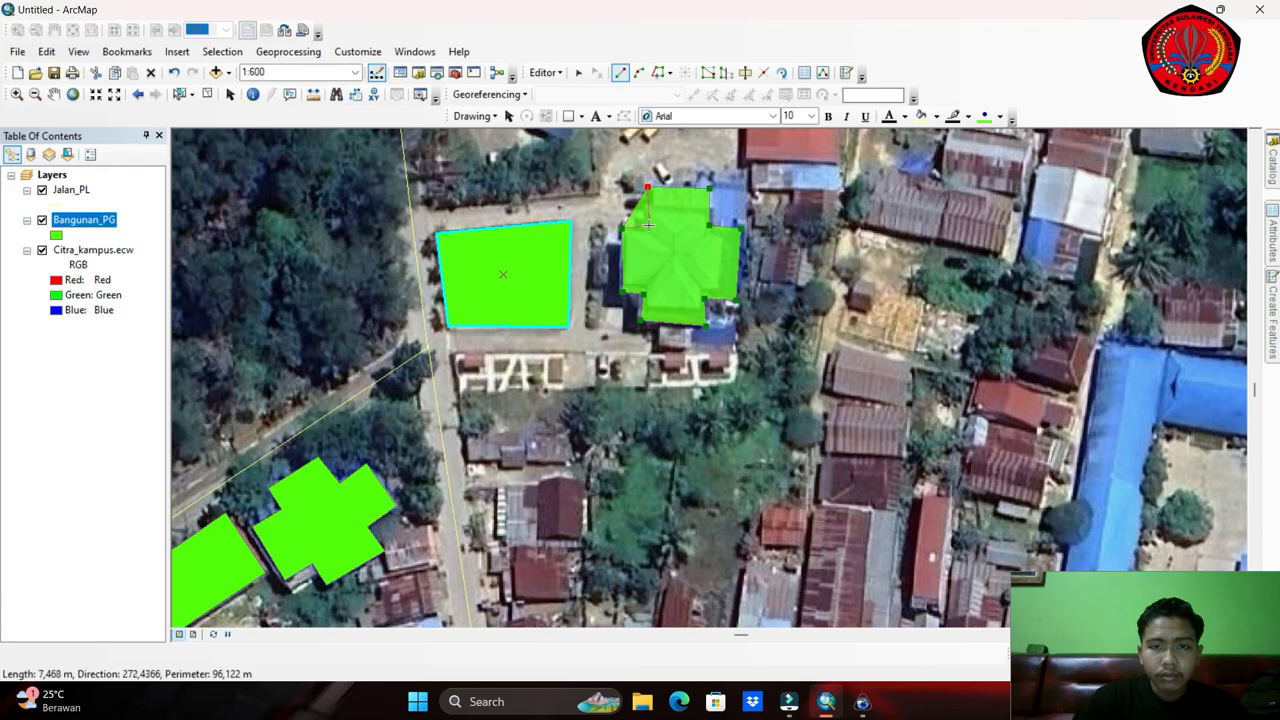
pyautogui.doubleClick(648, 225)
# Digitize the red-roofed building northeast of the cross-shaped building as a four-cornered polygon.
pyautogui.moveTo(609, 364)
pyautogui.mouseDown()
pyautogui.moveTo(689, 253)
pyautogui.moveTo(519, 575)
pyautogui.mouseUp()
pyautogui.click(654, 315)
pyautogui.click(654, 385)
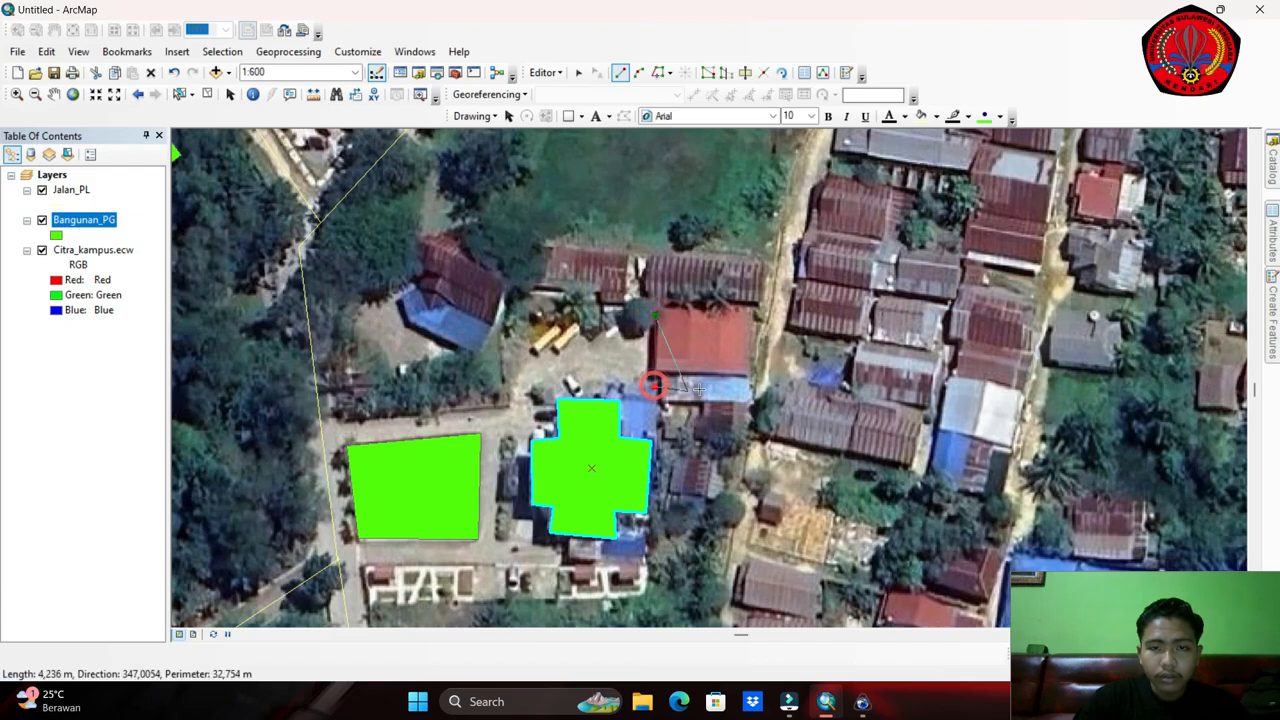
pyautogui.click(752, 388)
pyautogui.doubleClick(752, 314)
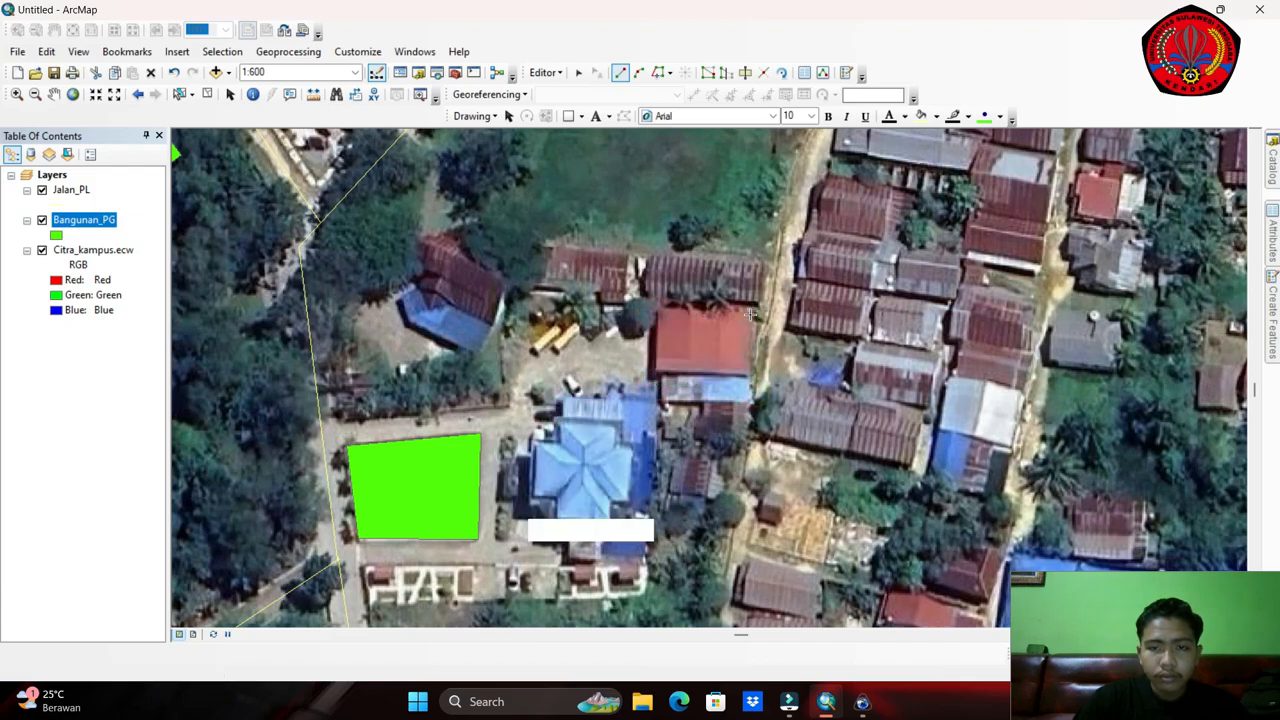
# Trace the building with the dark red and blue roof north of the garden plot as a six-cornered polygon.
pyautogui.click(398, 297)
pyautogui.click(404, 325)
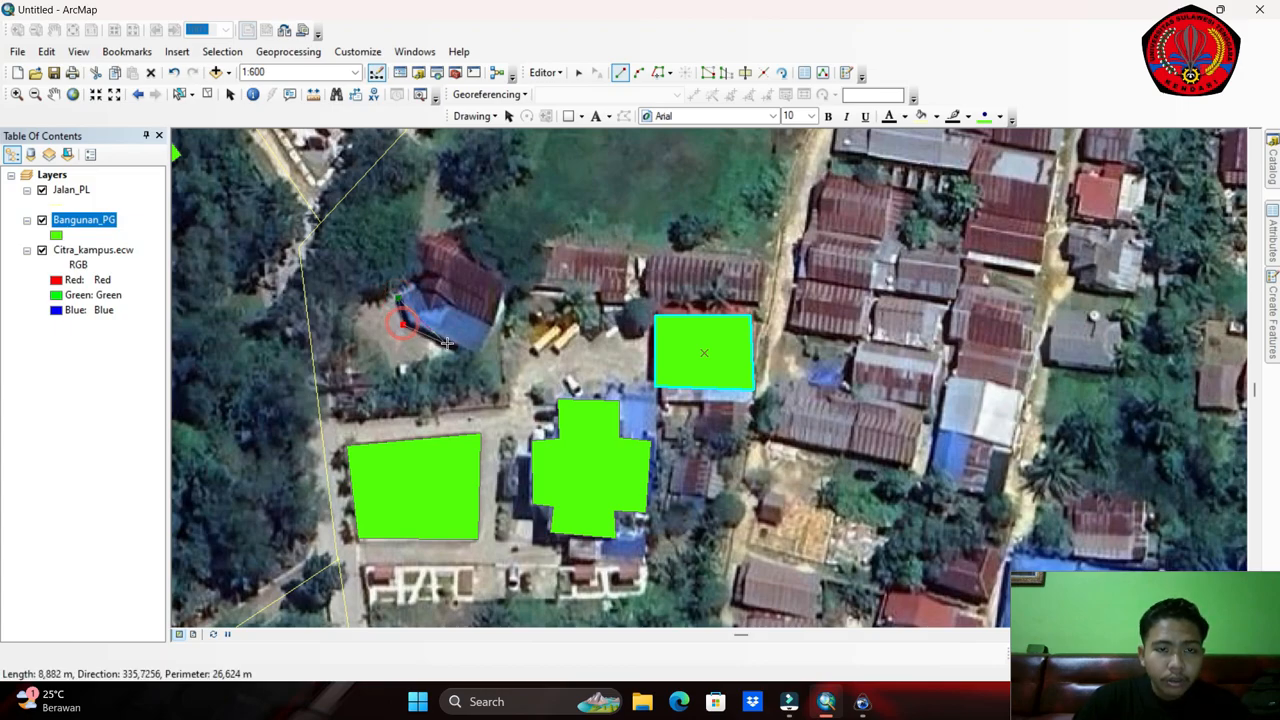
pyautogui.click(479, 355)
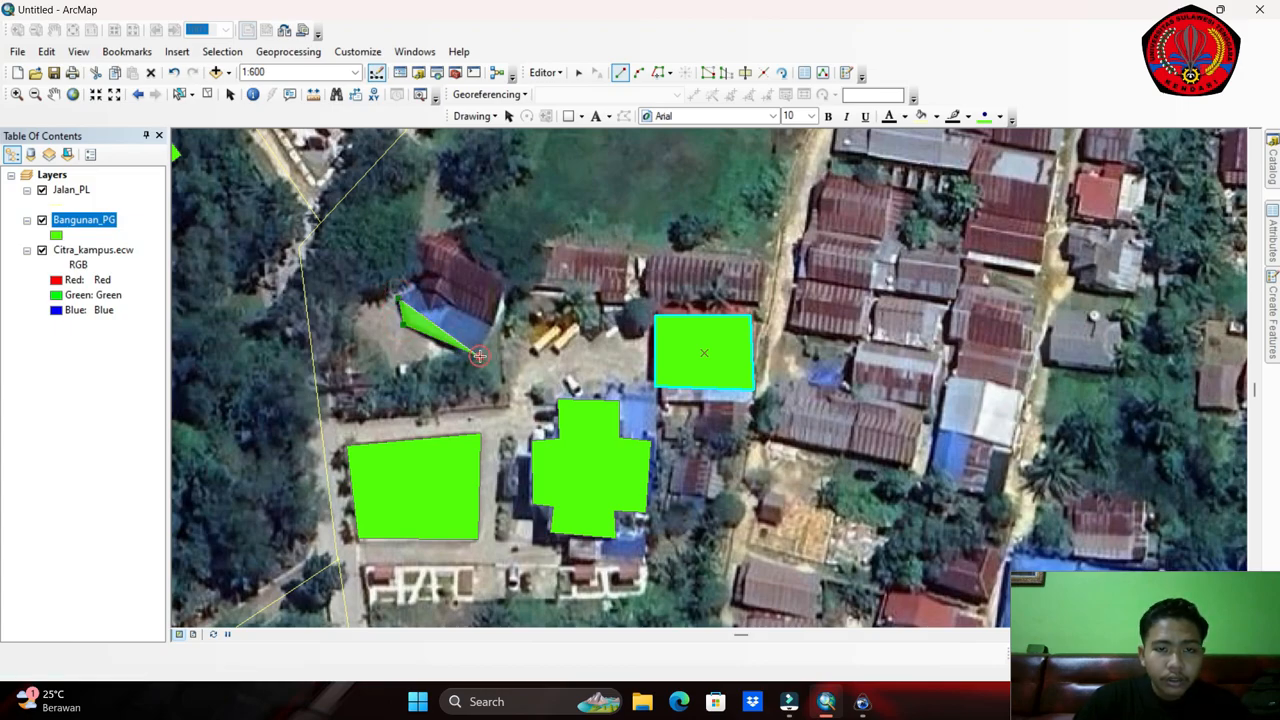
pyautogui.click(519, 260)
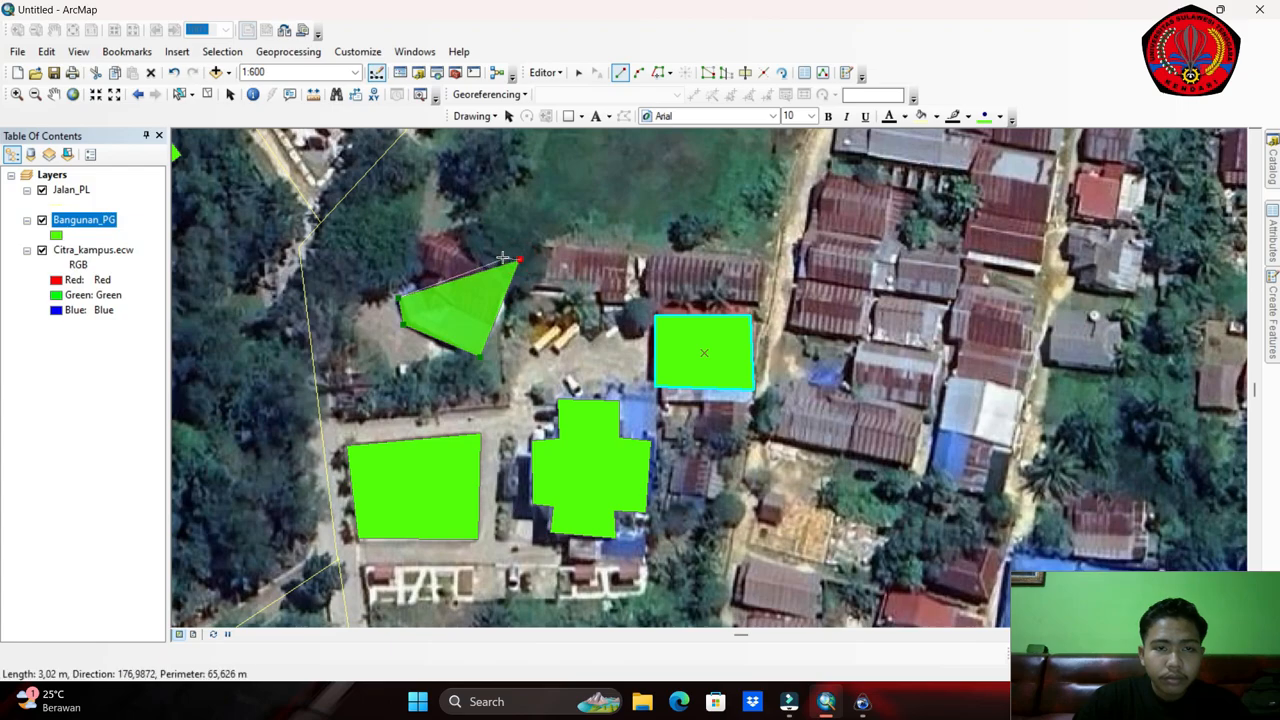
pyautogui.click(455, 222)
pyautogui.doubleClick(414, 239)
# Outline the wooded area enclosed by the road loop, south of the row of three buildings, as one large Bangunan_PG polygon.
pyautogui.moveTo(463, 360); pyautogui.dragTo(536, 241)
pyautogui.scroll(2, 463, 391)
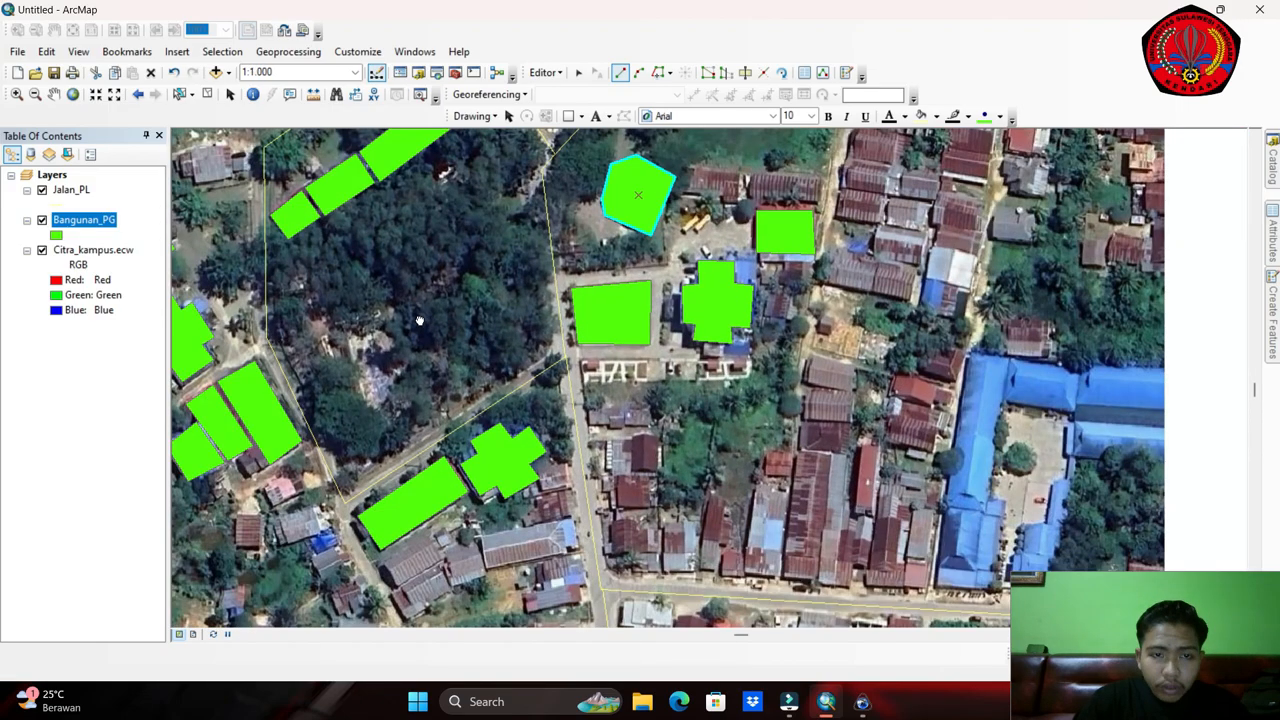
pyautogui.moveTo(419, 320); pyautogui.dragTo(531, 371)
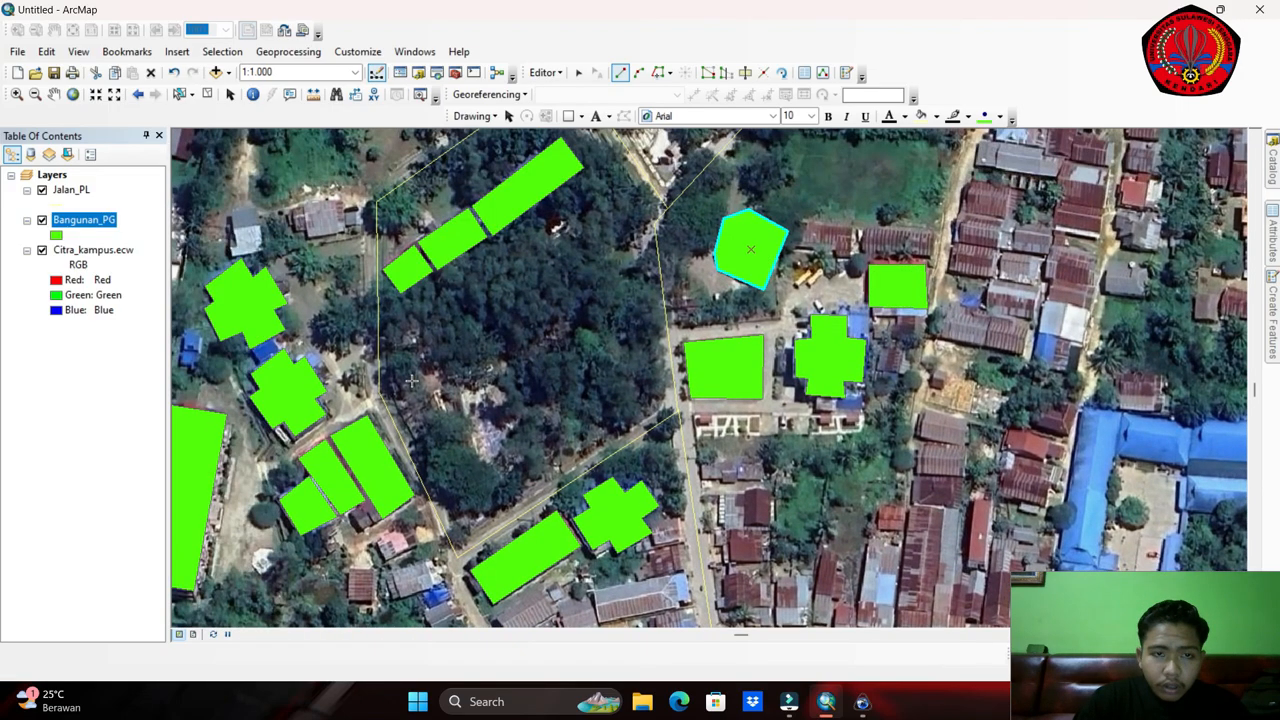
pyautogui.click(419, 320)
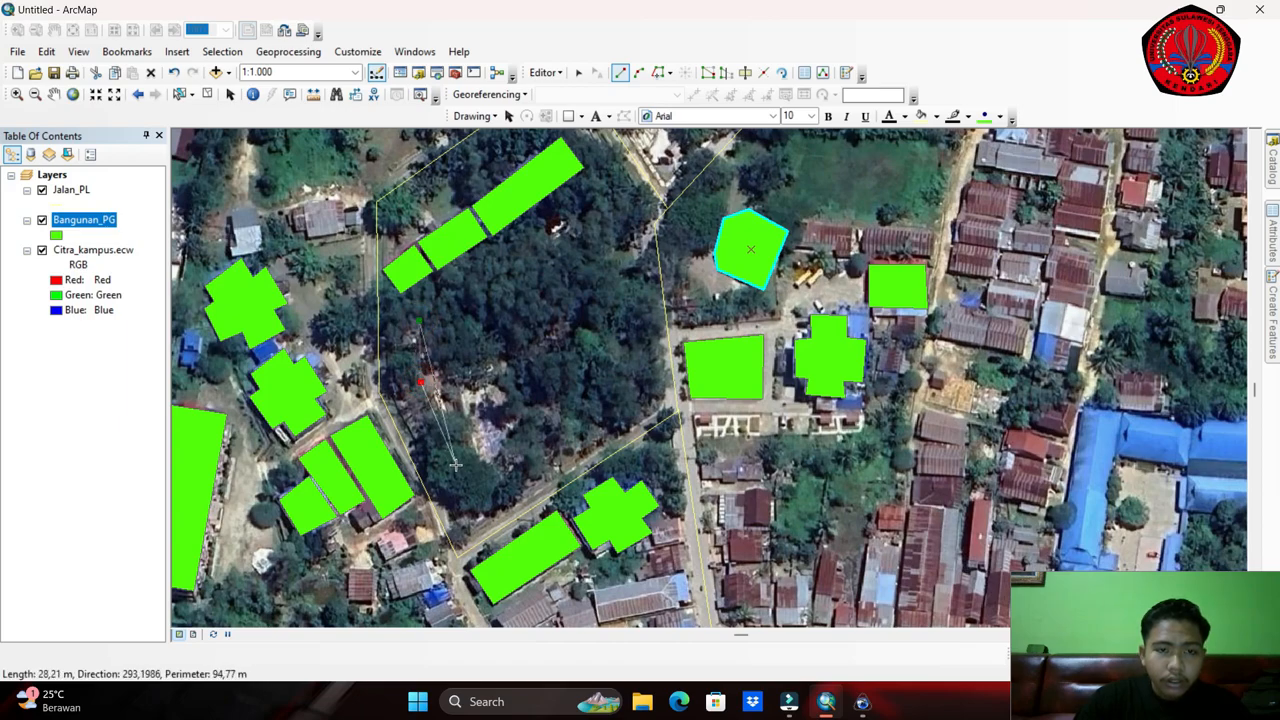
pyautogui.click(474, 507)
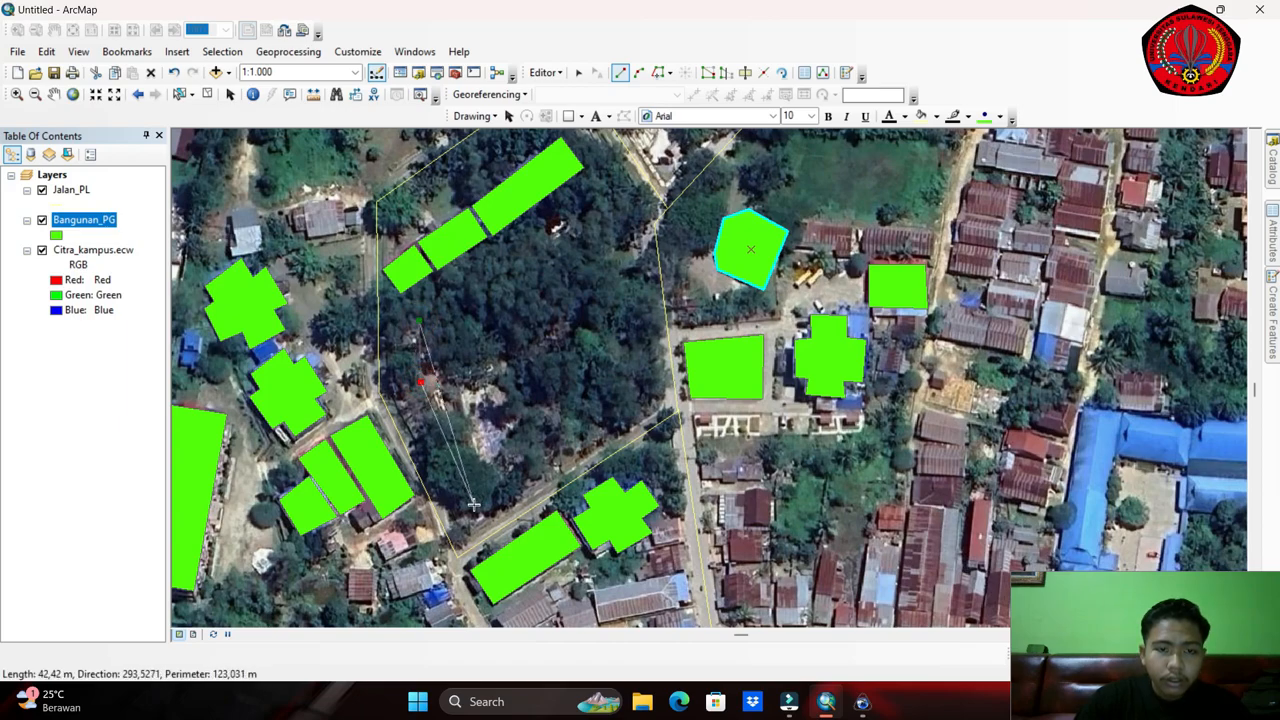
pyautogui.click(647, 393)
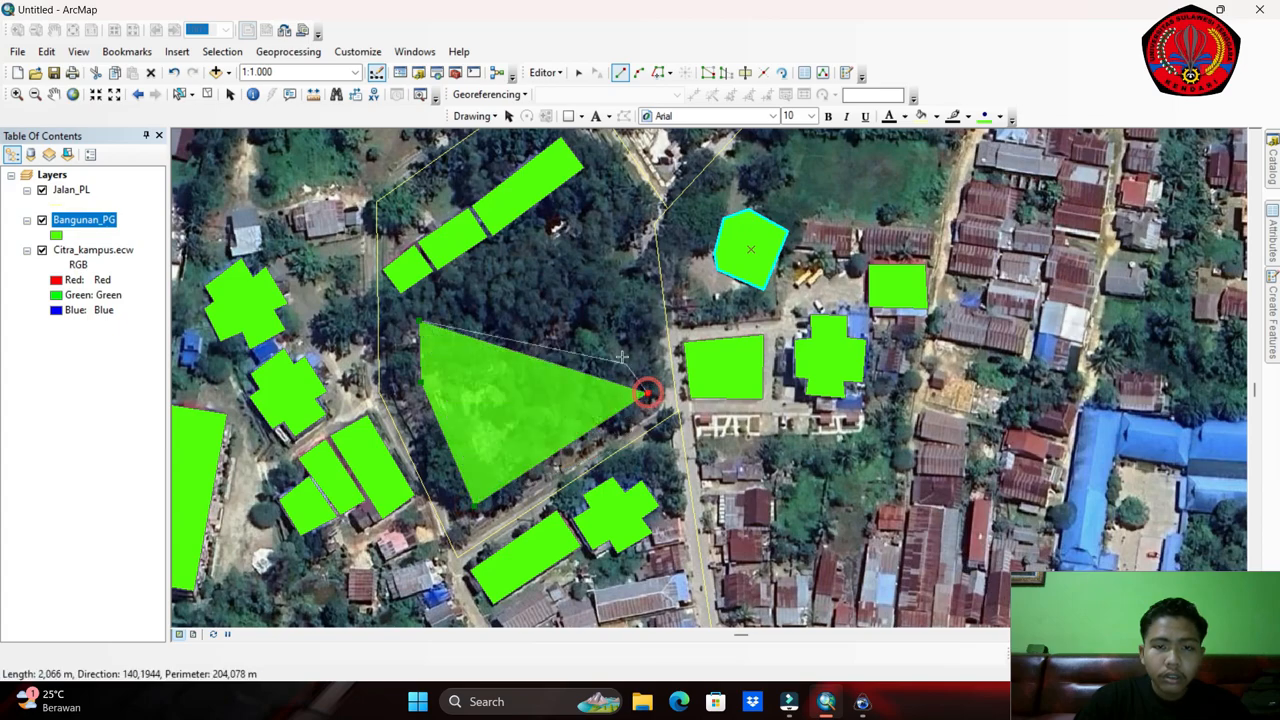
pyautogui.click(632, 260)
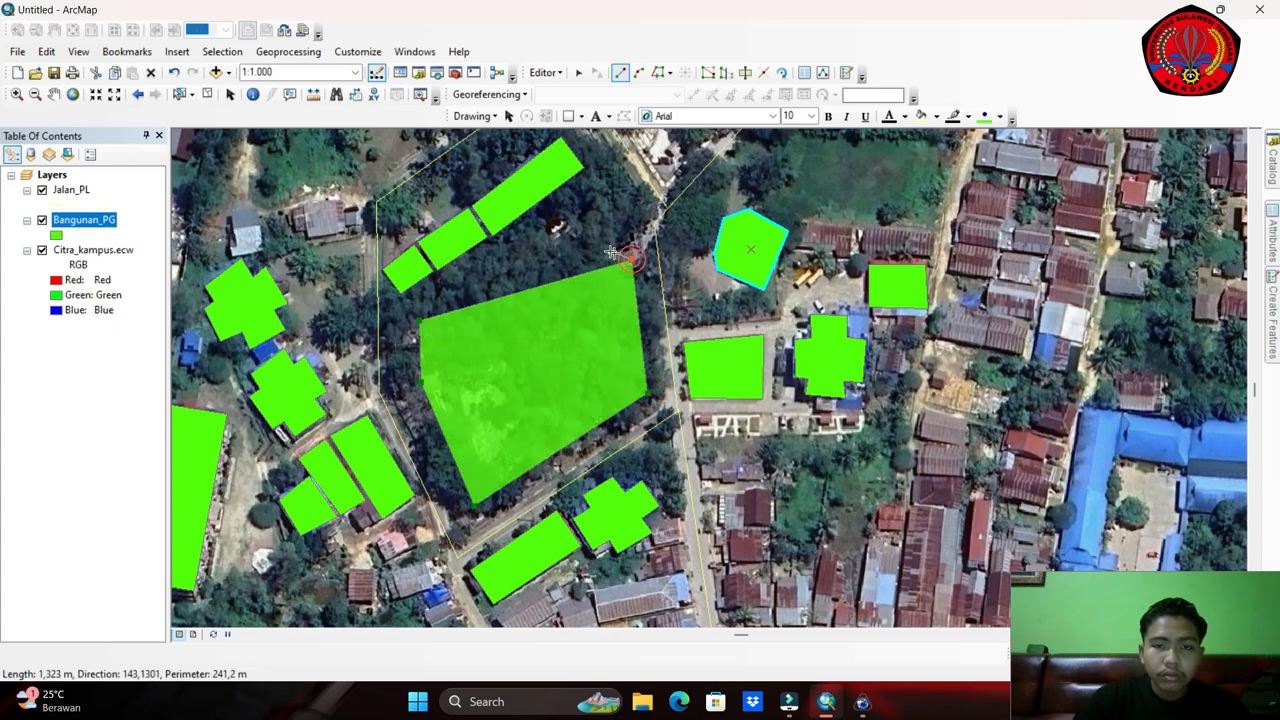
pyautogui.doubleClick(563, 210)
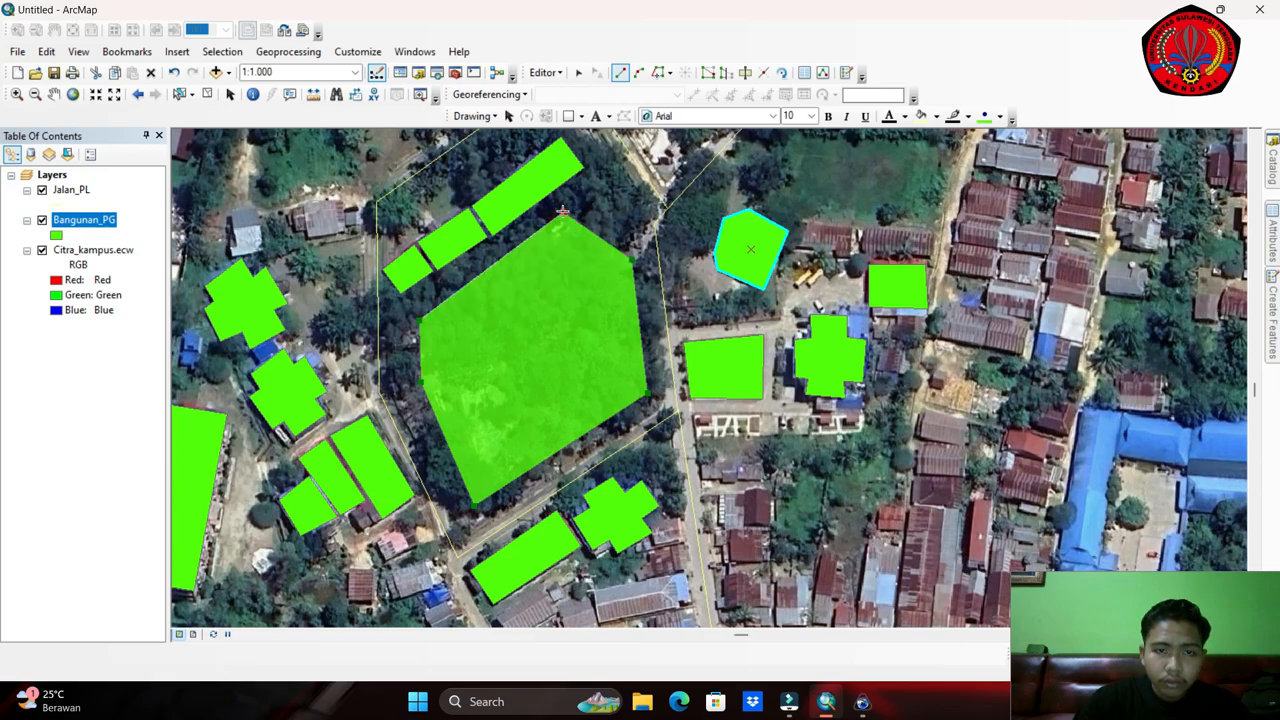
# Stop the edit session, keeping the digitized Bangunan_PG polygons.
pyautogui.scroll(2, 566, 379)
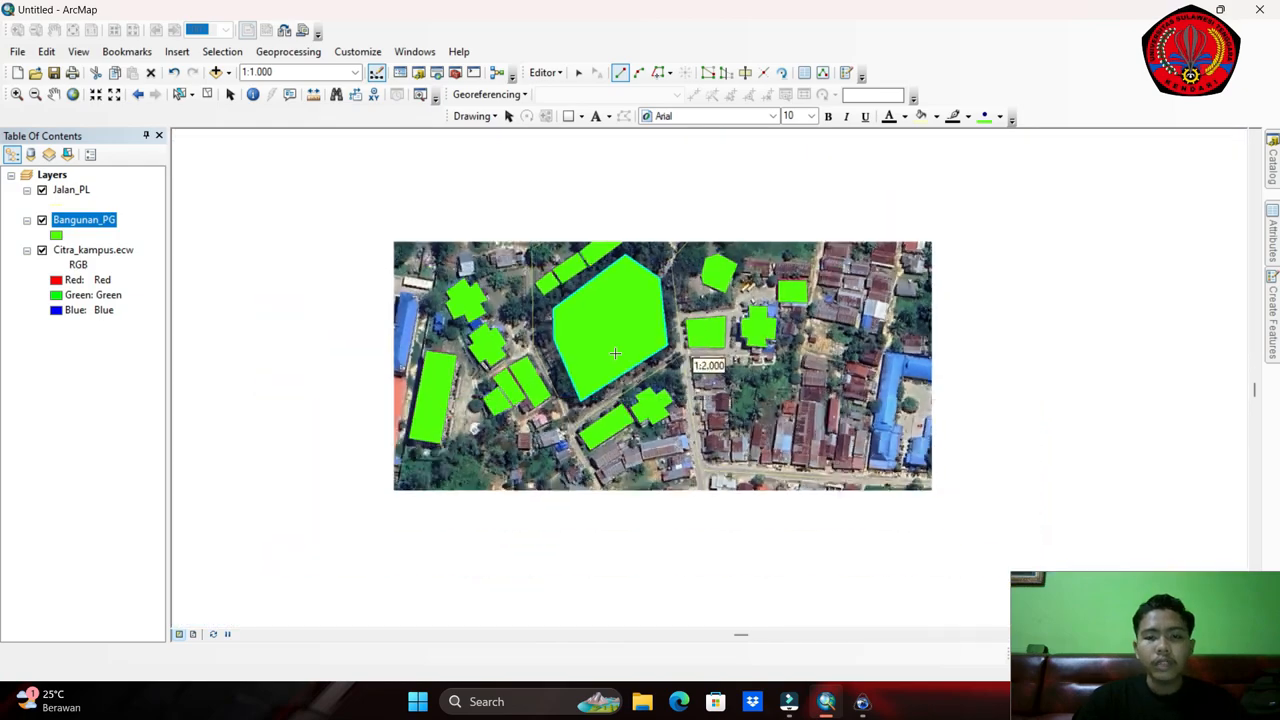
pyautogui.moveTo(607, 371); pyautogui.dragTo(573, 429)
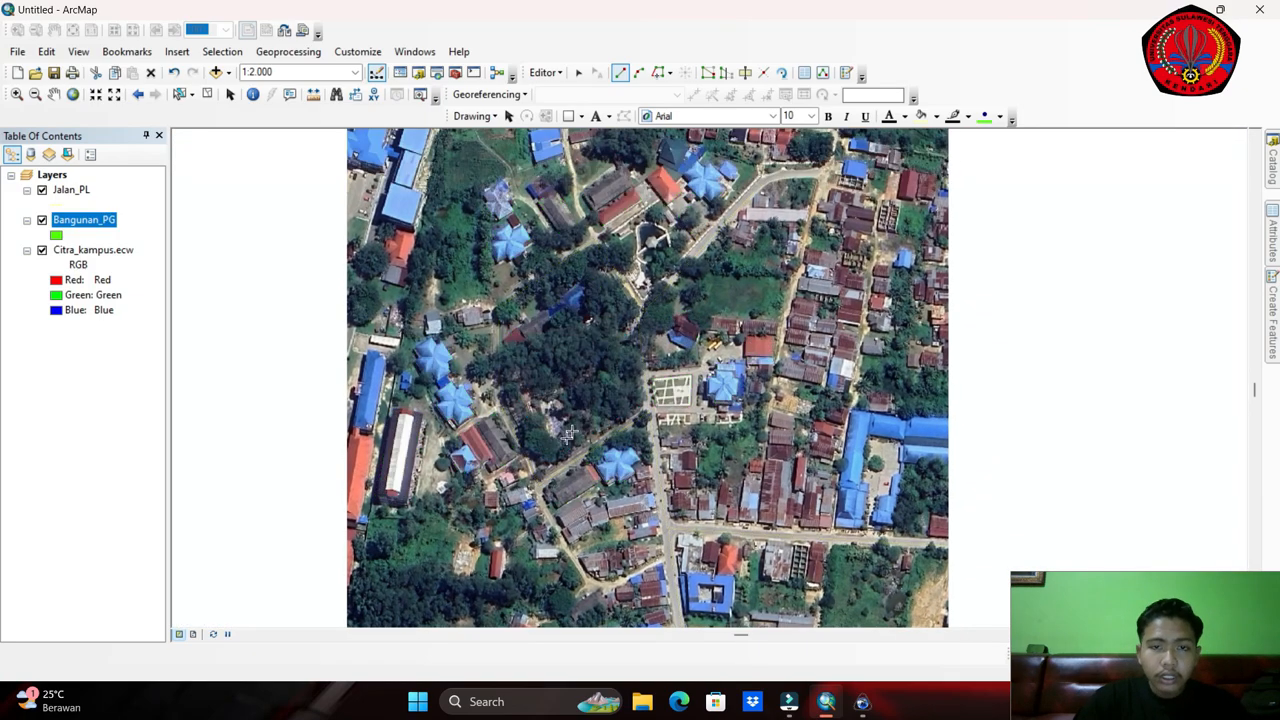
pyautogui.scroll(-1, 588, 334)
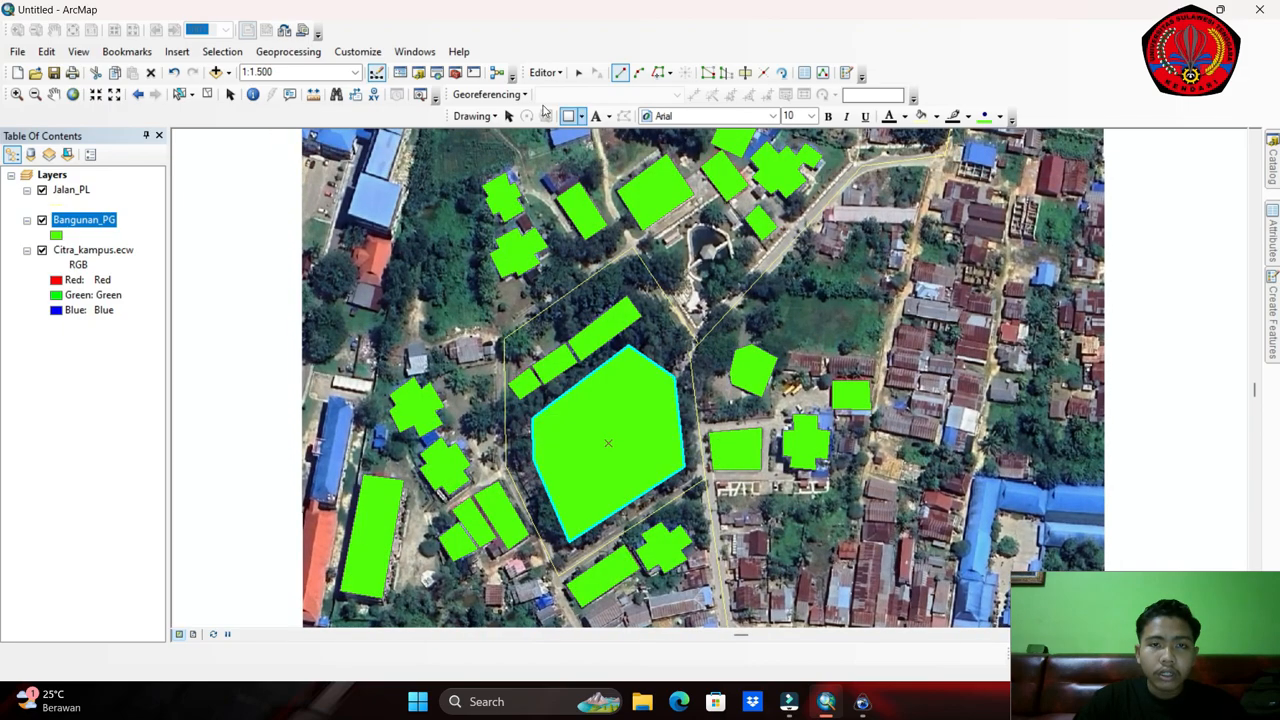
pyautogui.click(545, 73)
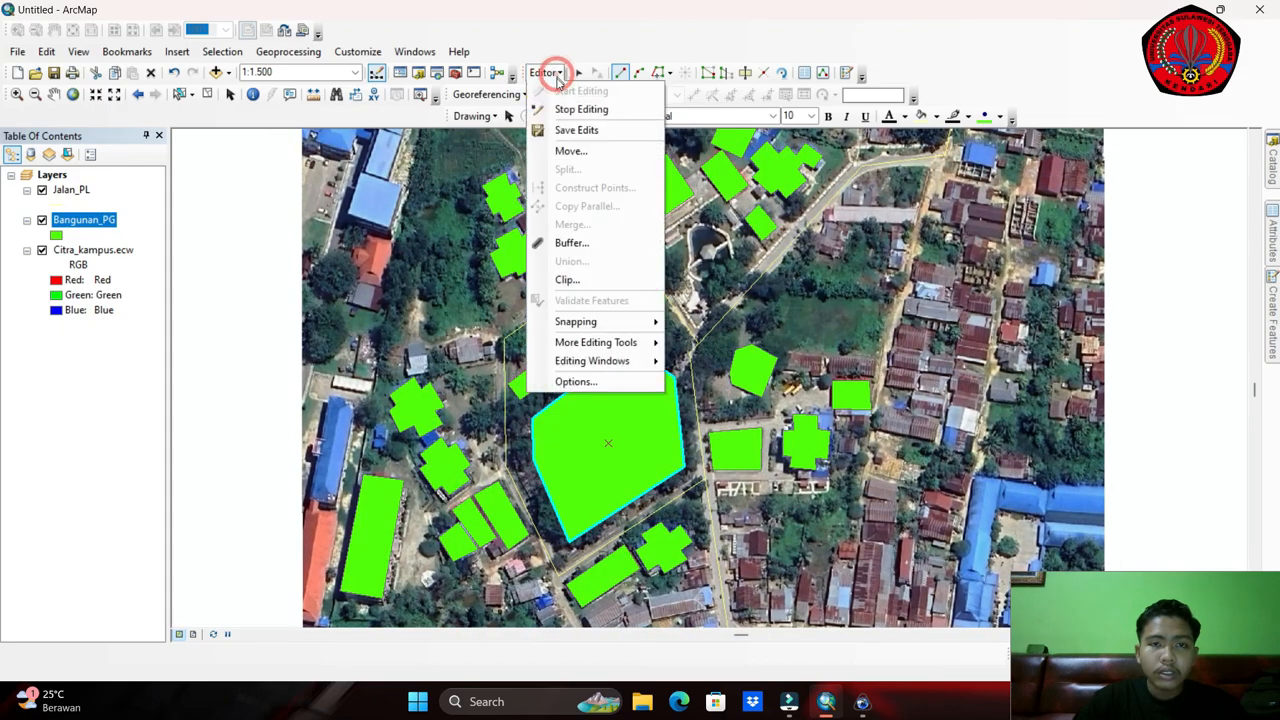
pyautogui.click(593, 118)
pyautogui.click(583, 399)
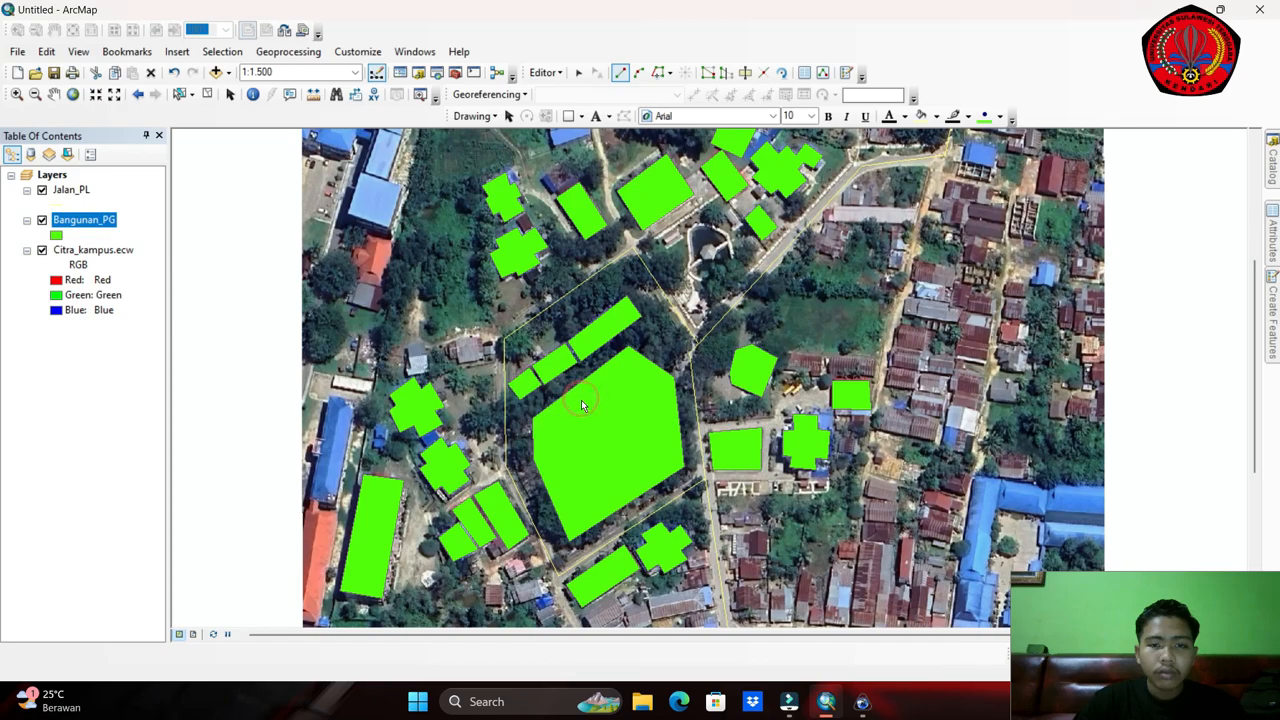
# Open the attribute table of the Bangunan_PG layer.
pyautogui.scroll(-1, 727, 364)
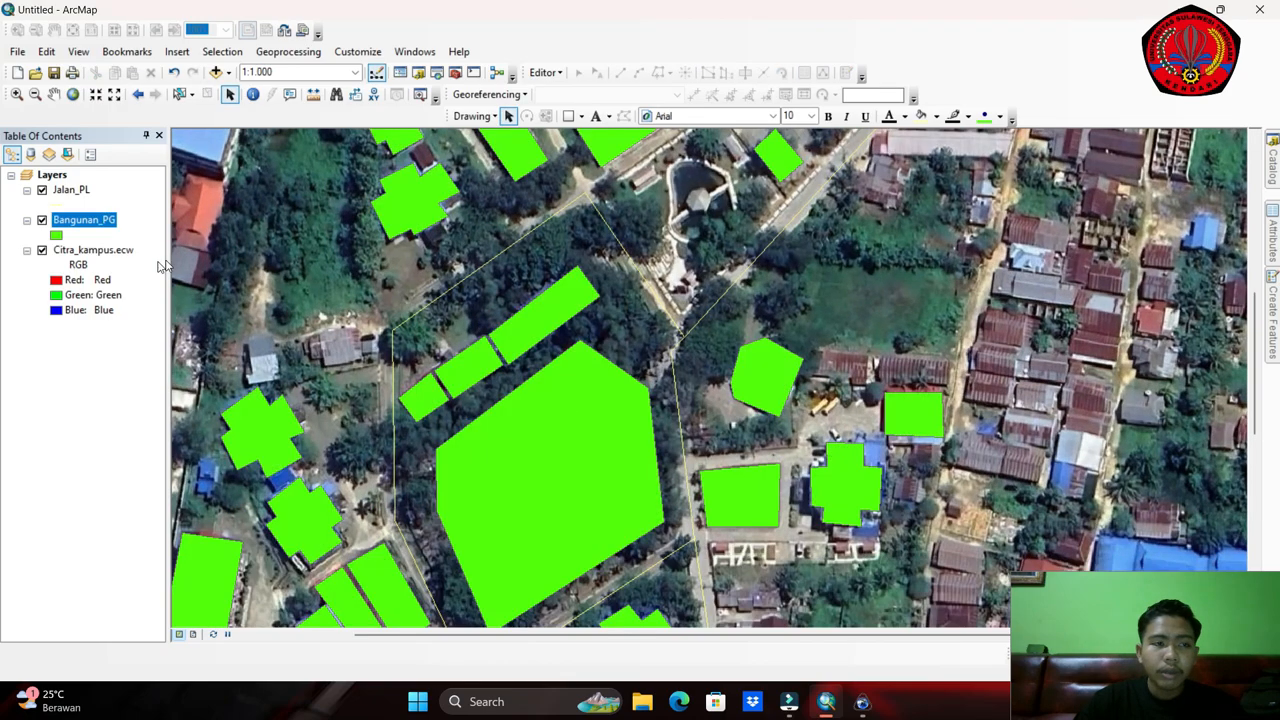
pyautogui.scroll(2, 680, 286)
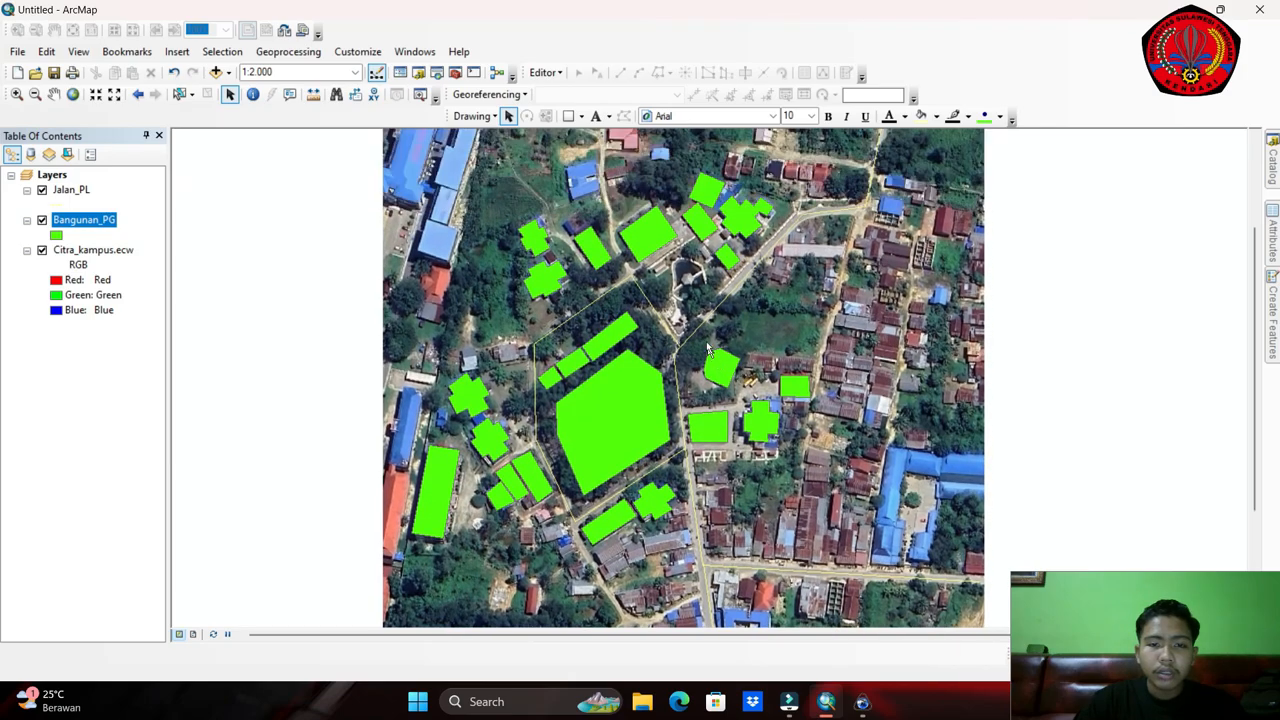
pyautogui.moveTo(718, 326); pyautogui.dragTo(733, 320)
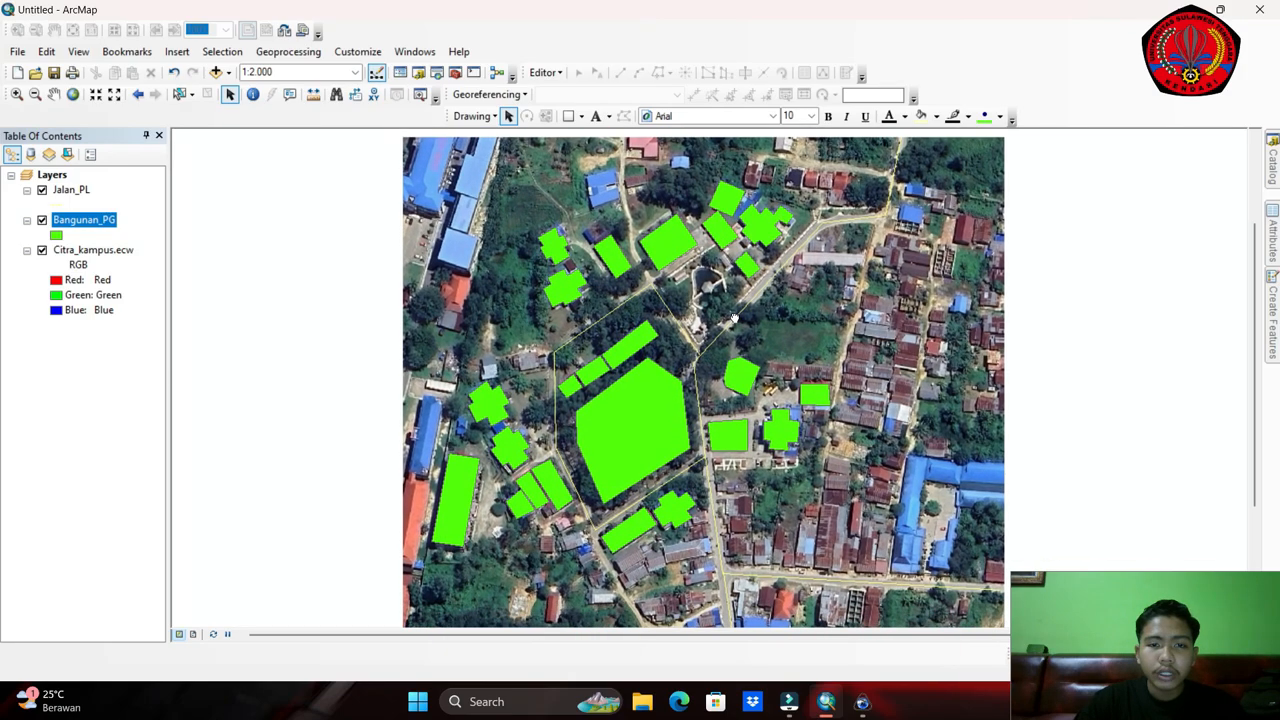
pyautogui.scroll(-1, 734, 318)
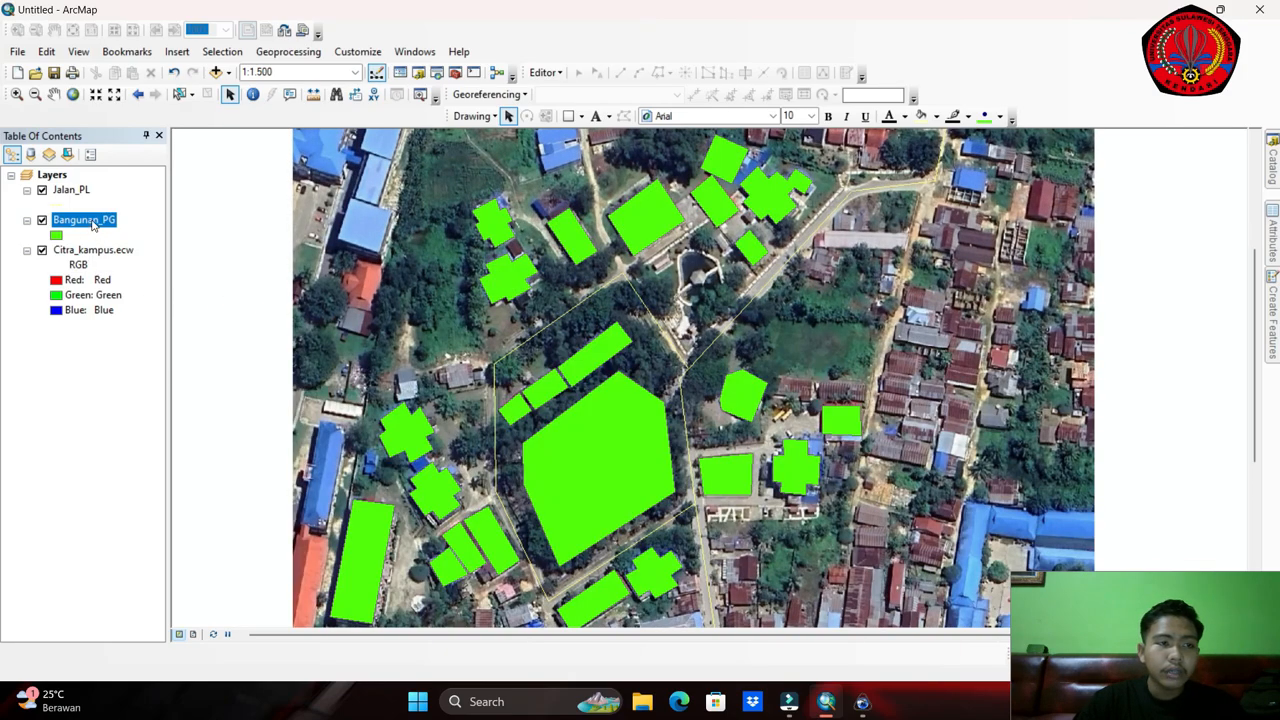
pyautogui.rightClick(92, 226)
pyautogui.click(160, 270)
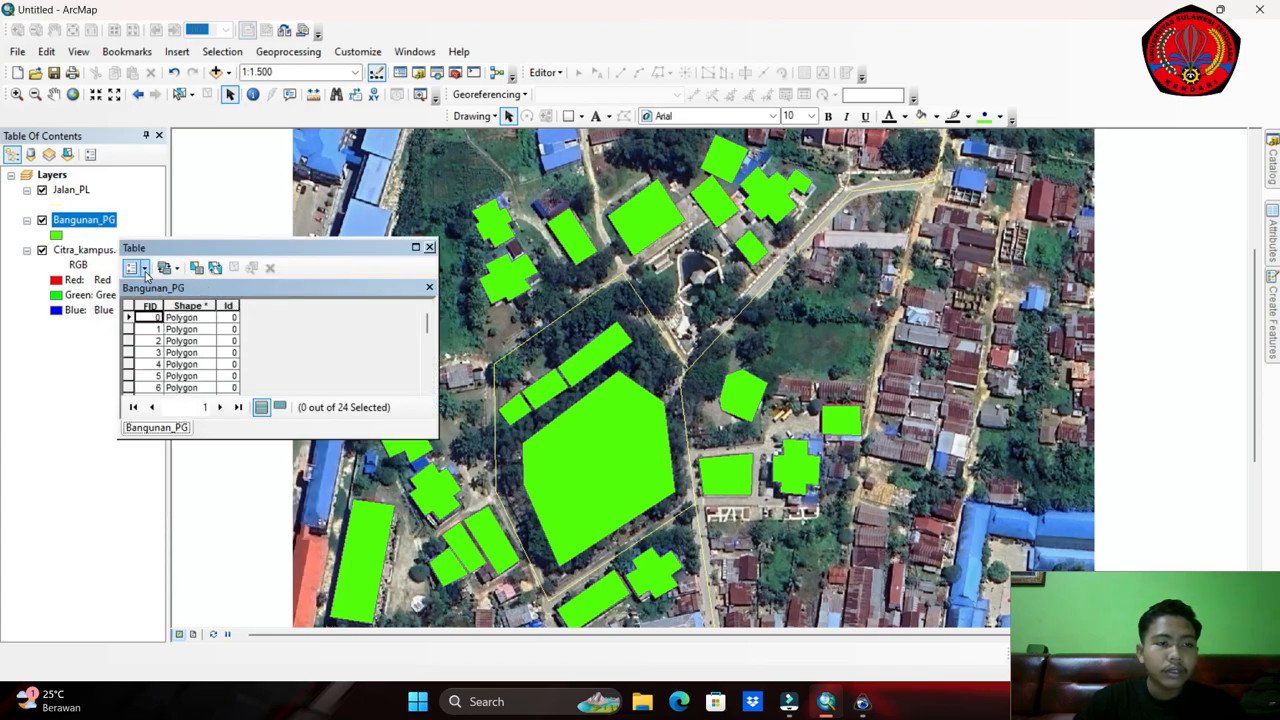
# Add a text field named Keterangan with a length of 50 to the Bangunan_PG attribute table.
pyautogui.click(144, 268)
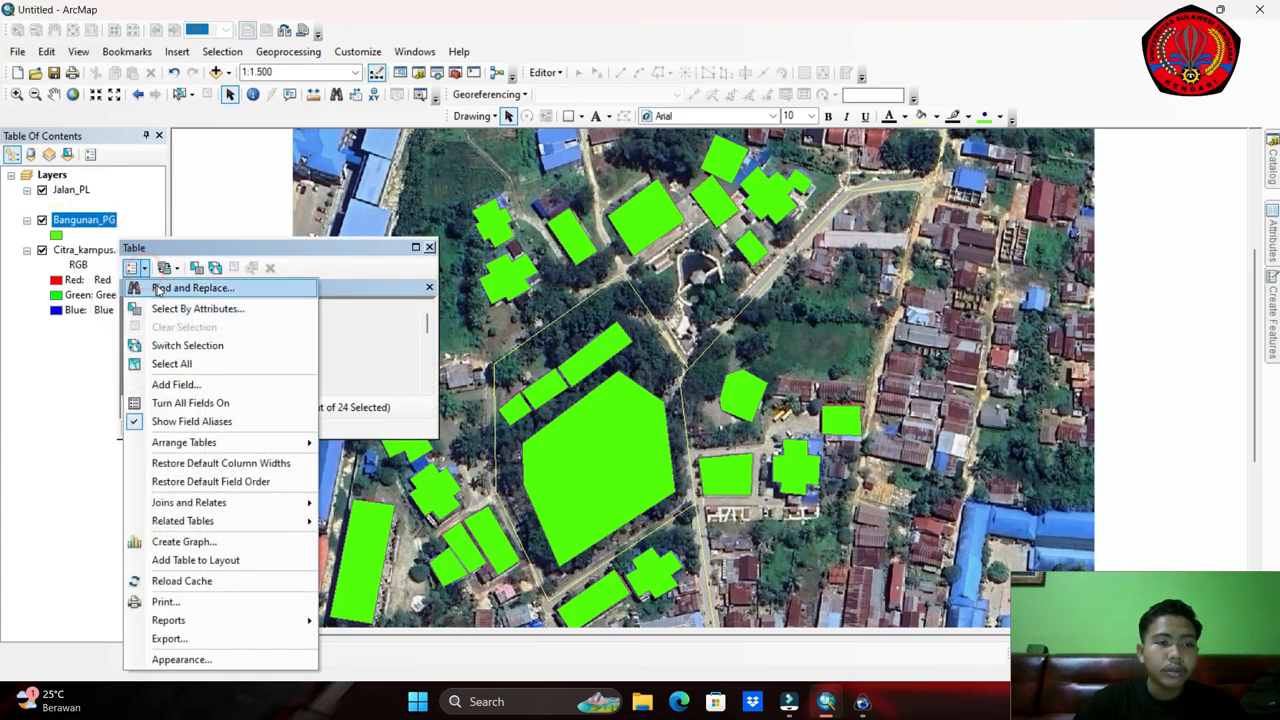
pyautogui.click(199, 385)
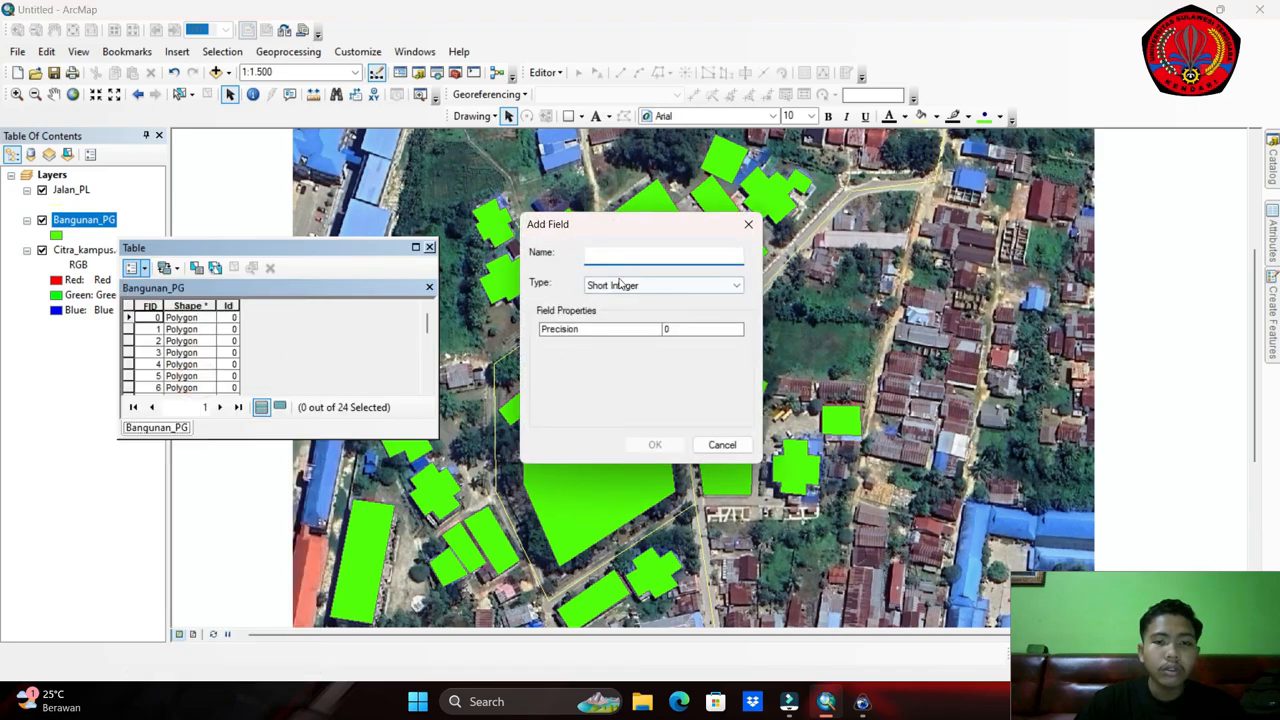
pyautogui.write('Keterangan')
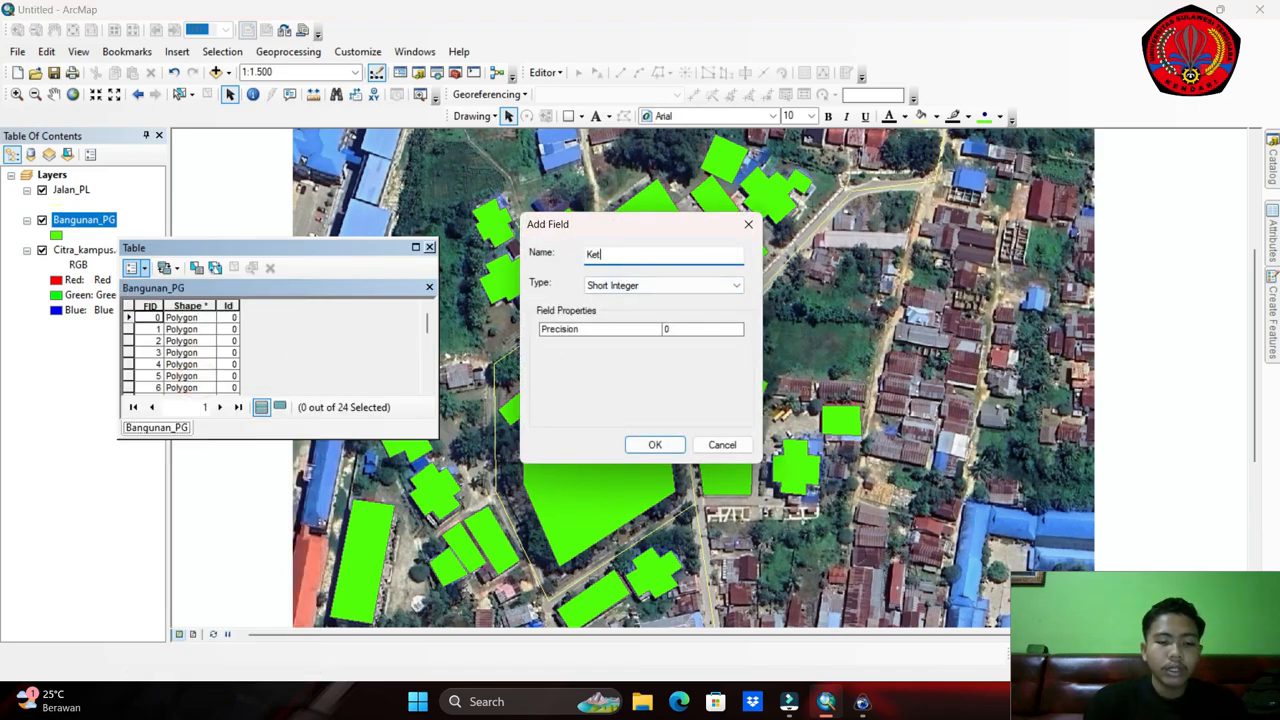
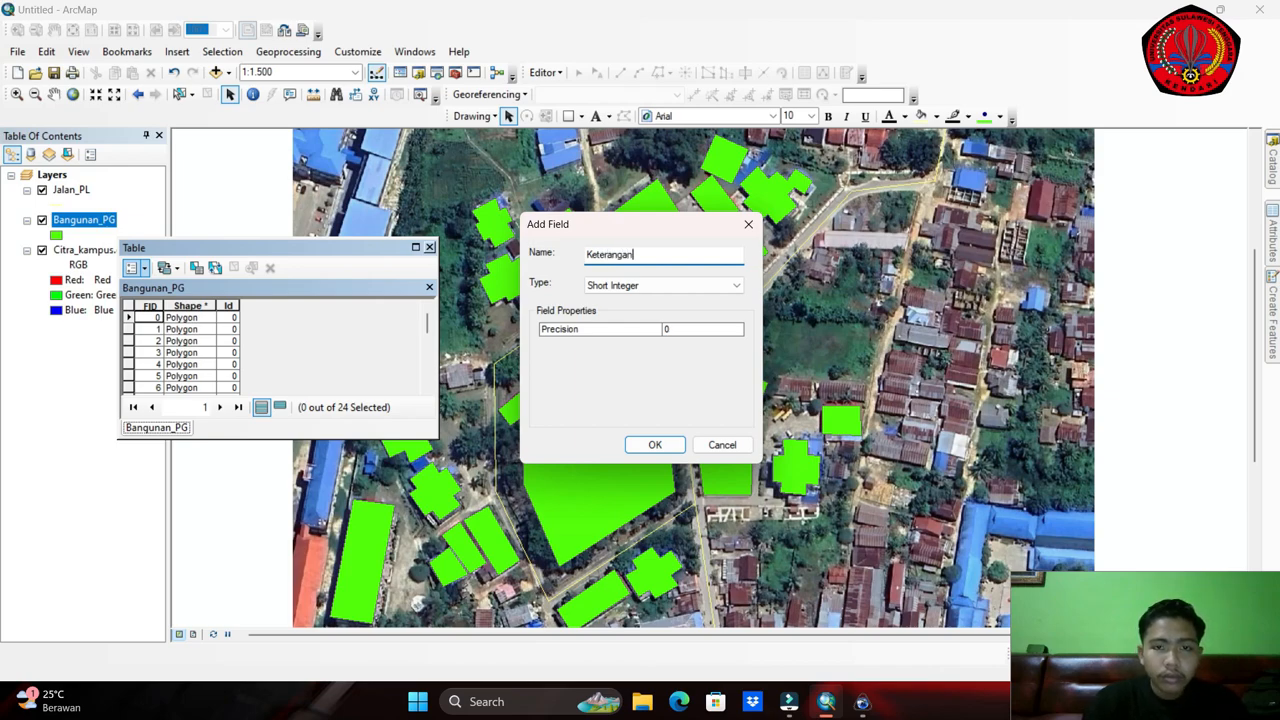
pyautogui.click(728, 287)
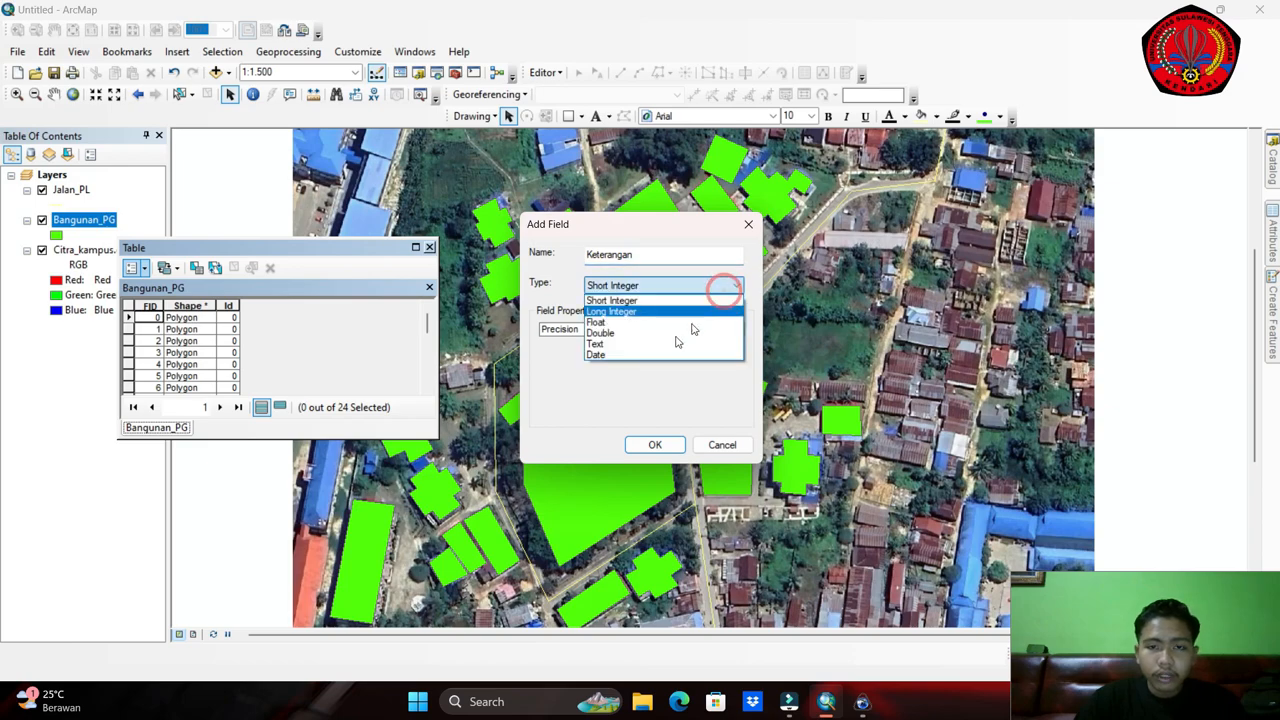
pyautogui.click(611, 345)
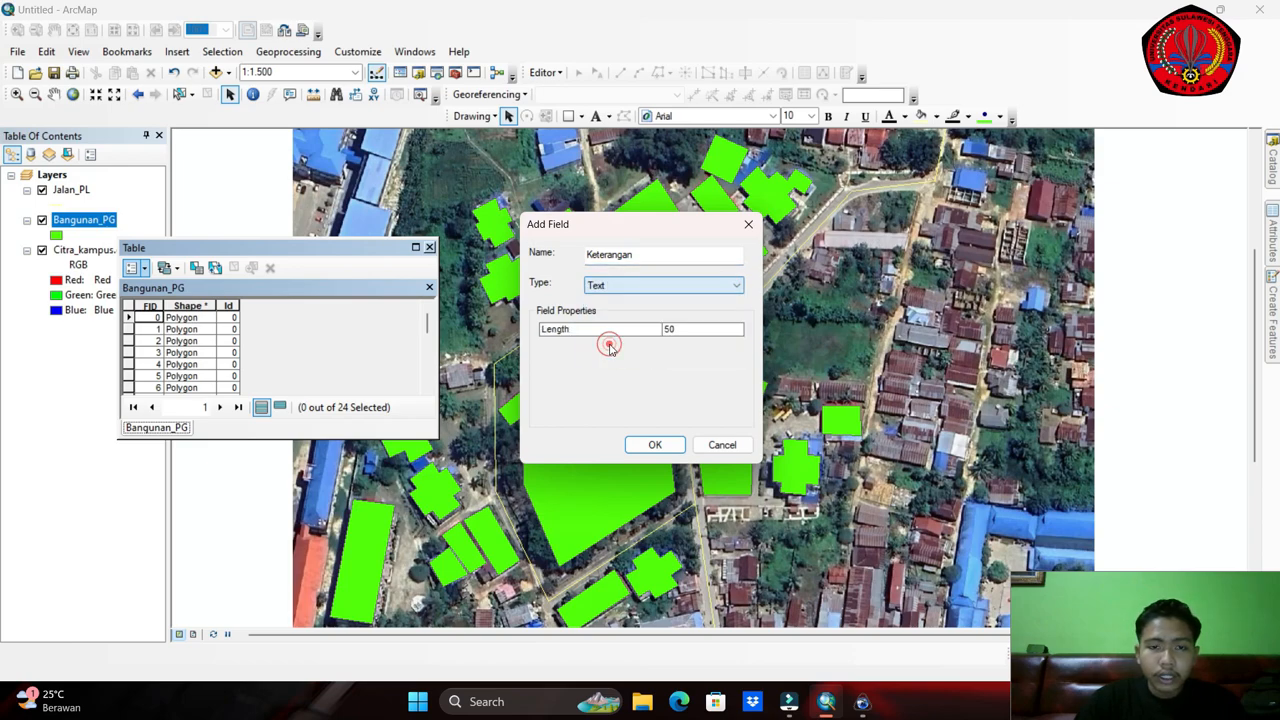
pyautogui.click(655, 444)
# Resize the attribute table to show all 24 rows, narrow the Keterangan column, and move the table clear of the buildings.
pyautogui.moveTo(434, 306); pyautogui.dragTo(570, 306)
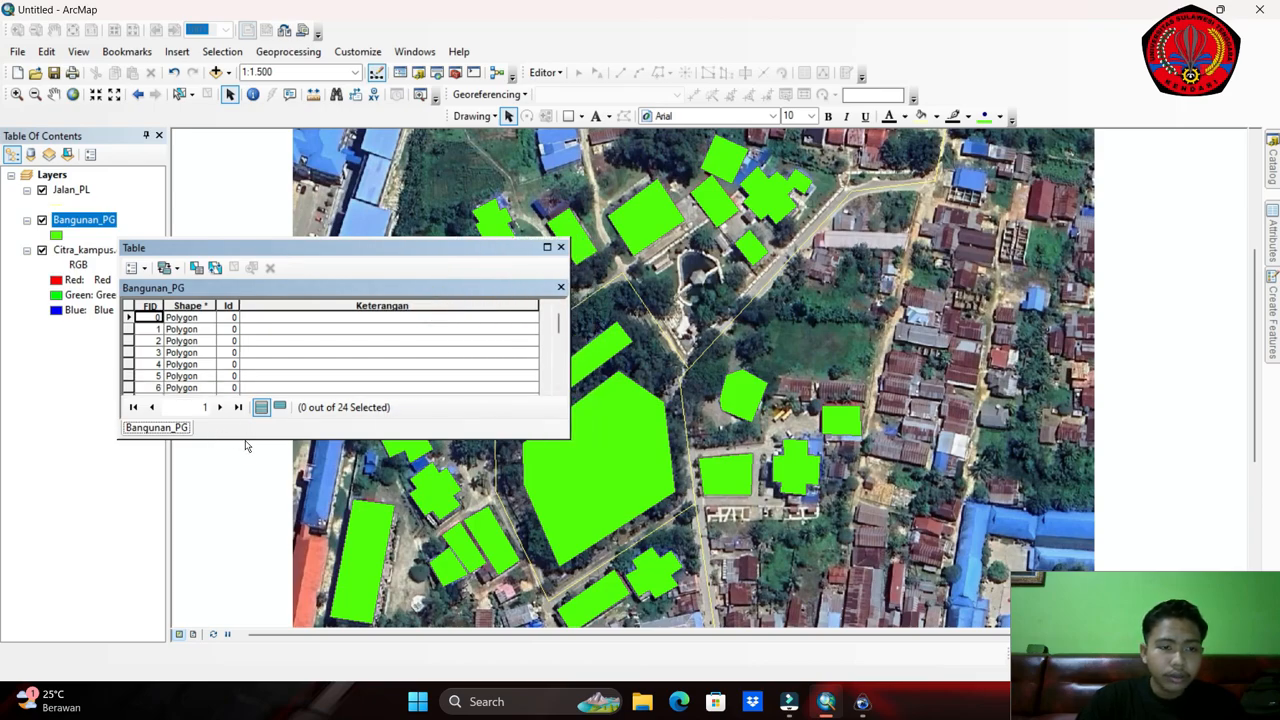
pyautogui.moveTo(250, 437); pyautogui.dragTo(257, 638)
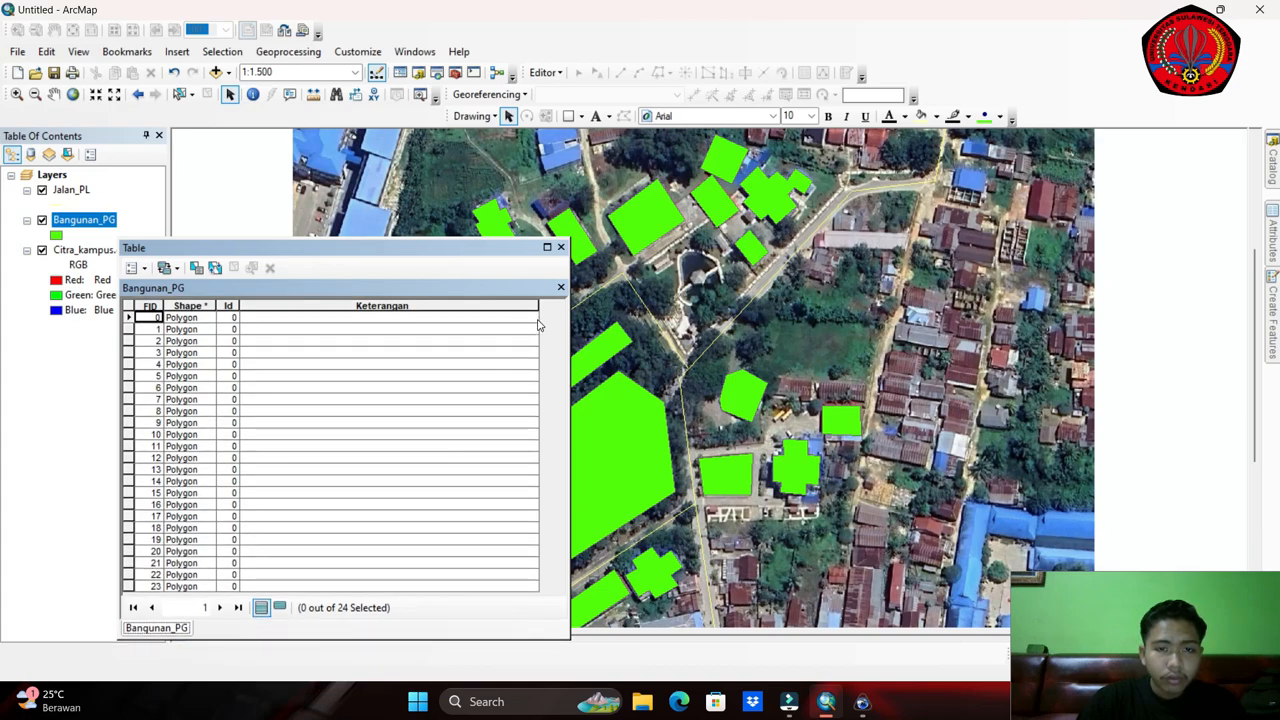
pyautogui.moveTo(538, 307); pyautogui.dragTo(454, 310)
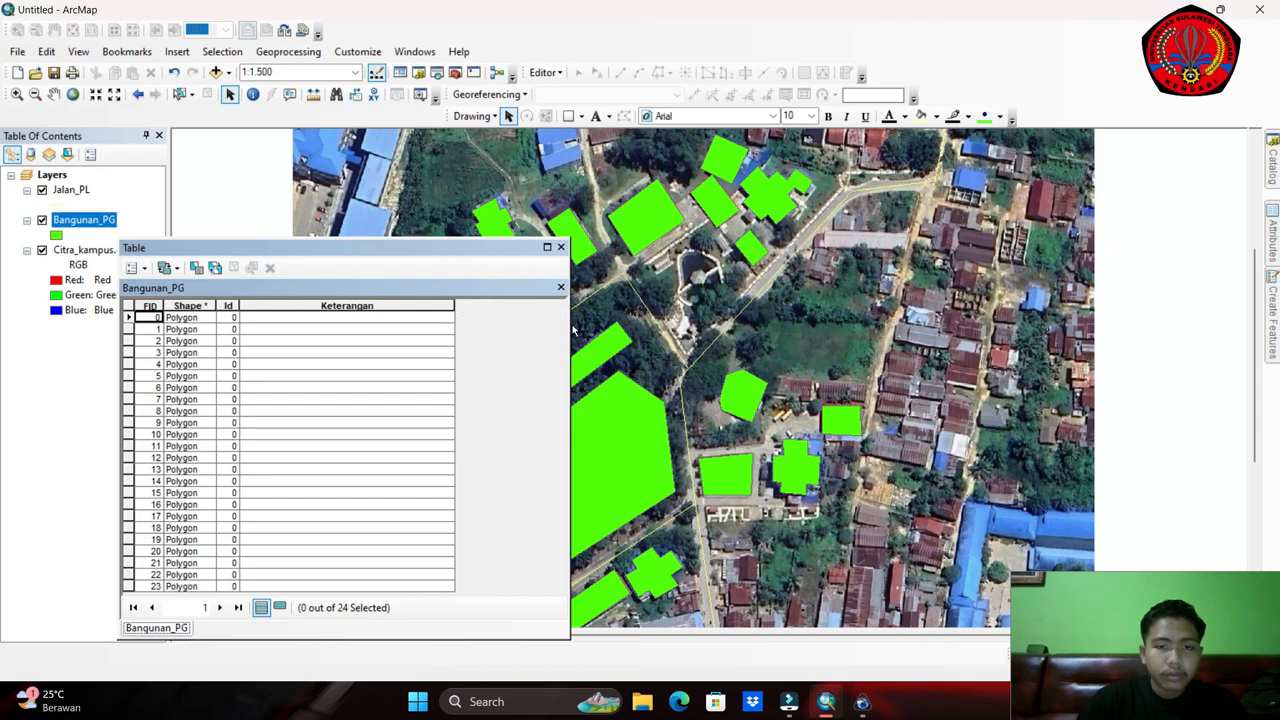
pyautogui.moveTo(566, 335); pyautogui.dragTo(481, 347)
pyautogui.moveTo(310, 251); pyautogui.dragTo(222, 218)
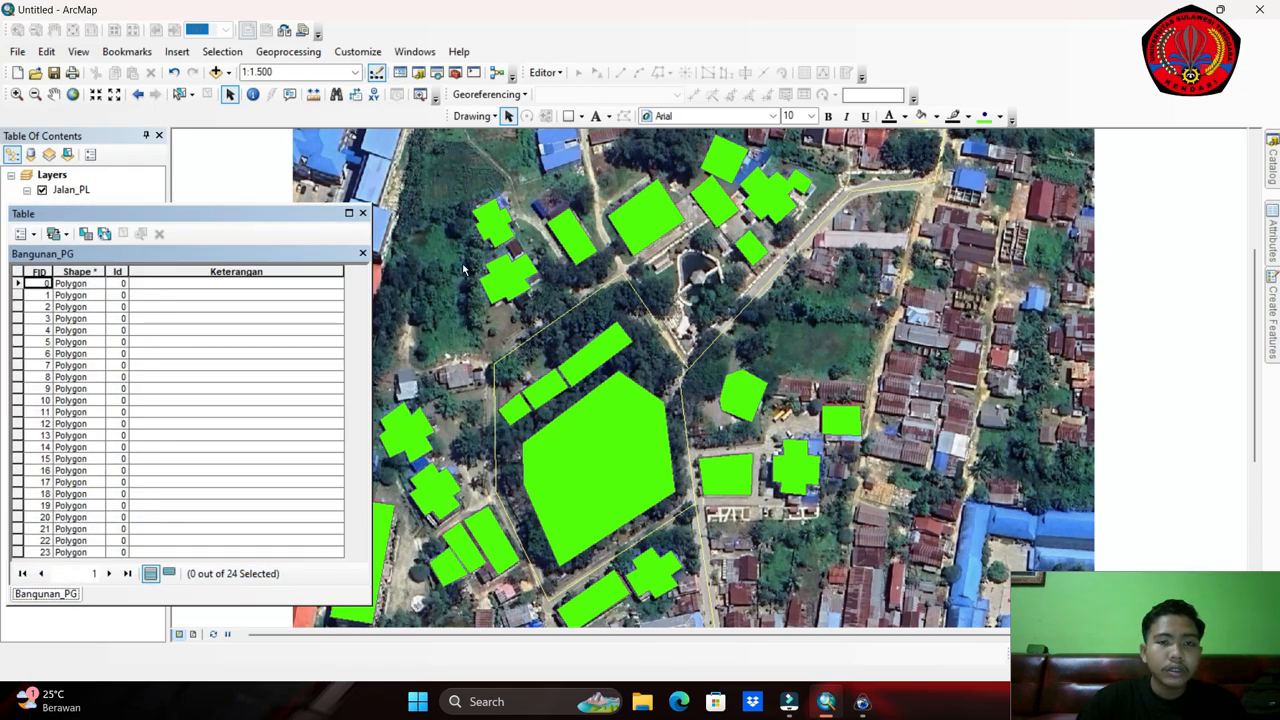
# Start an edit session and set Keterangan to Fakultas Hukum for the irregular cross-shaped building in the northeast (FID 0).
pyautogui.click(545, 72)
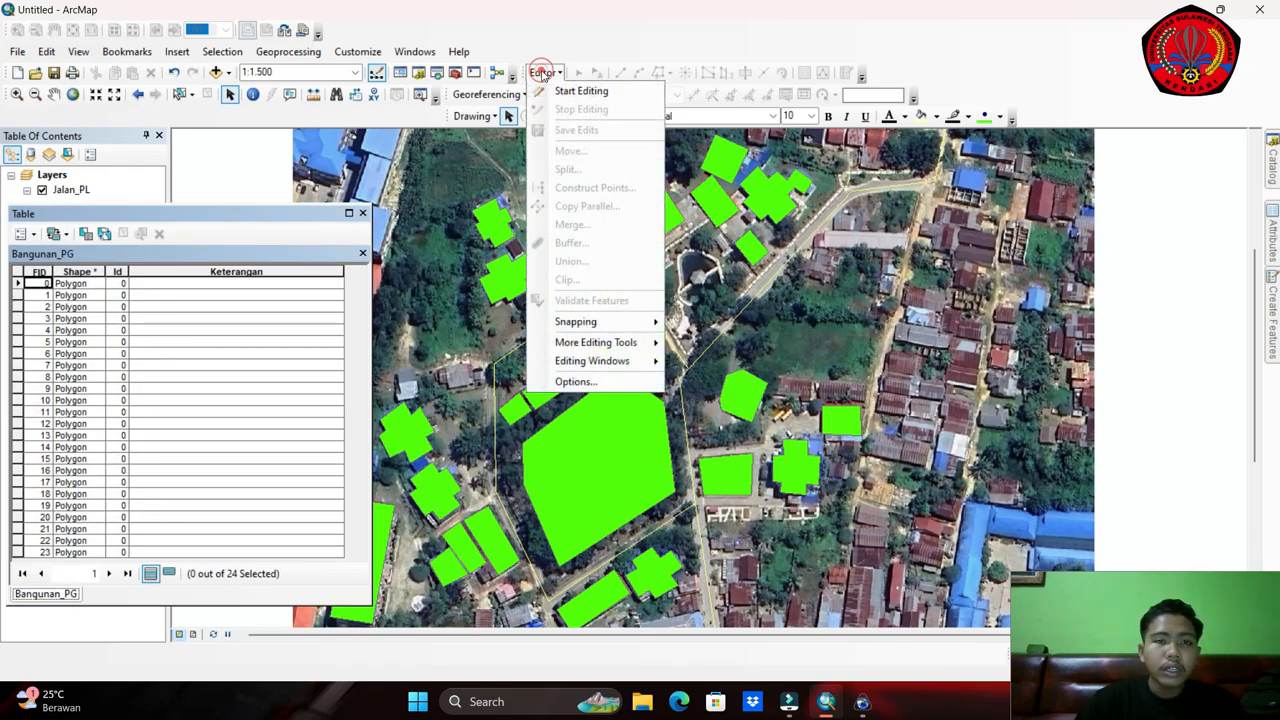
pyautogui.click(584, 92)
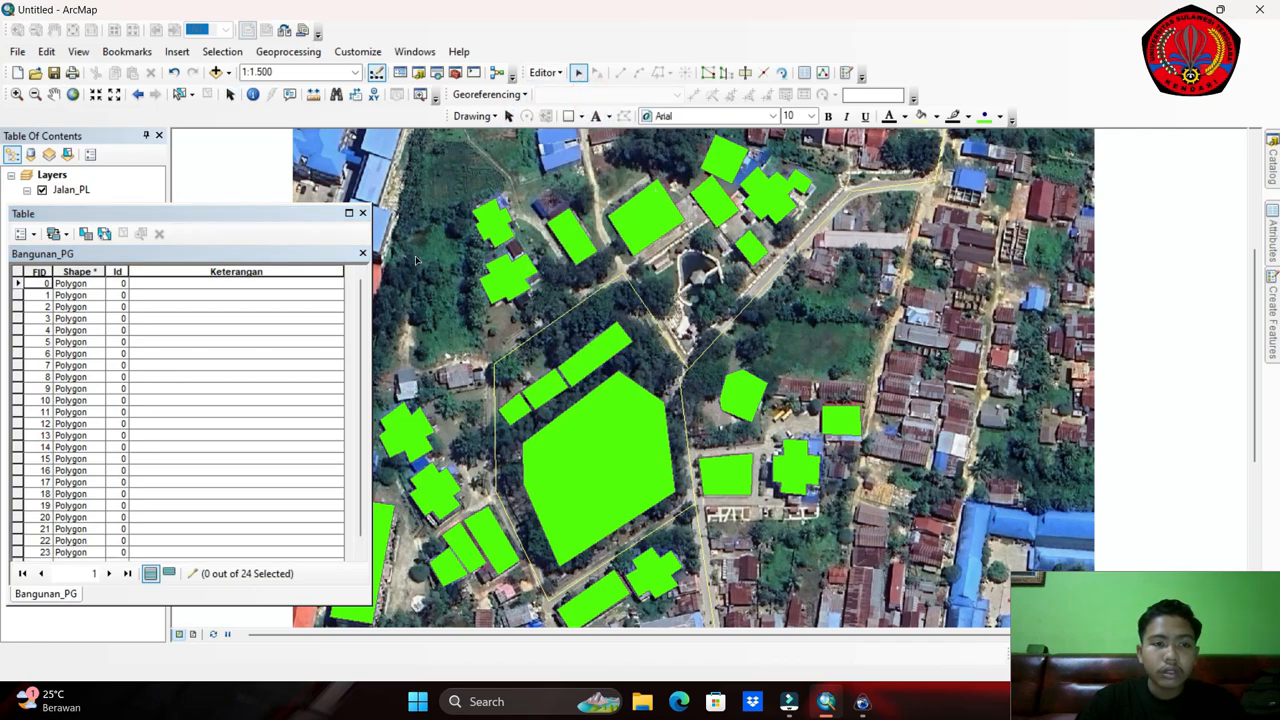
pyautogui.scroll(-1, 790, 277)
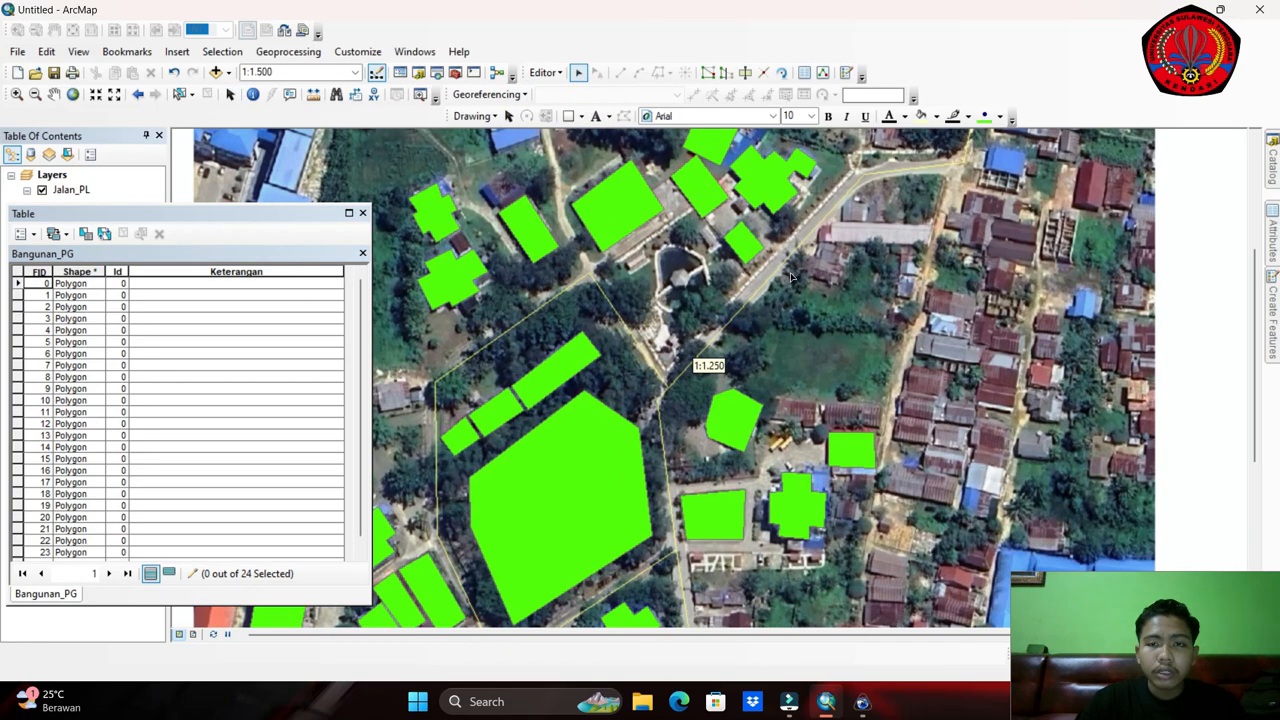
pyautogui.moveTo(650, 373); pyautogui.dragTo(765, 357)
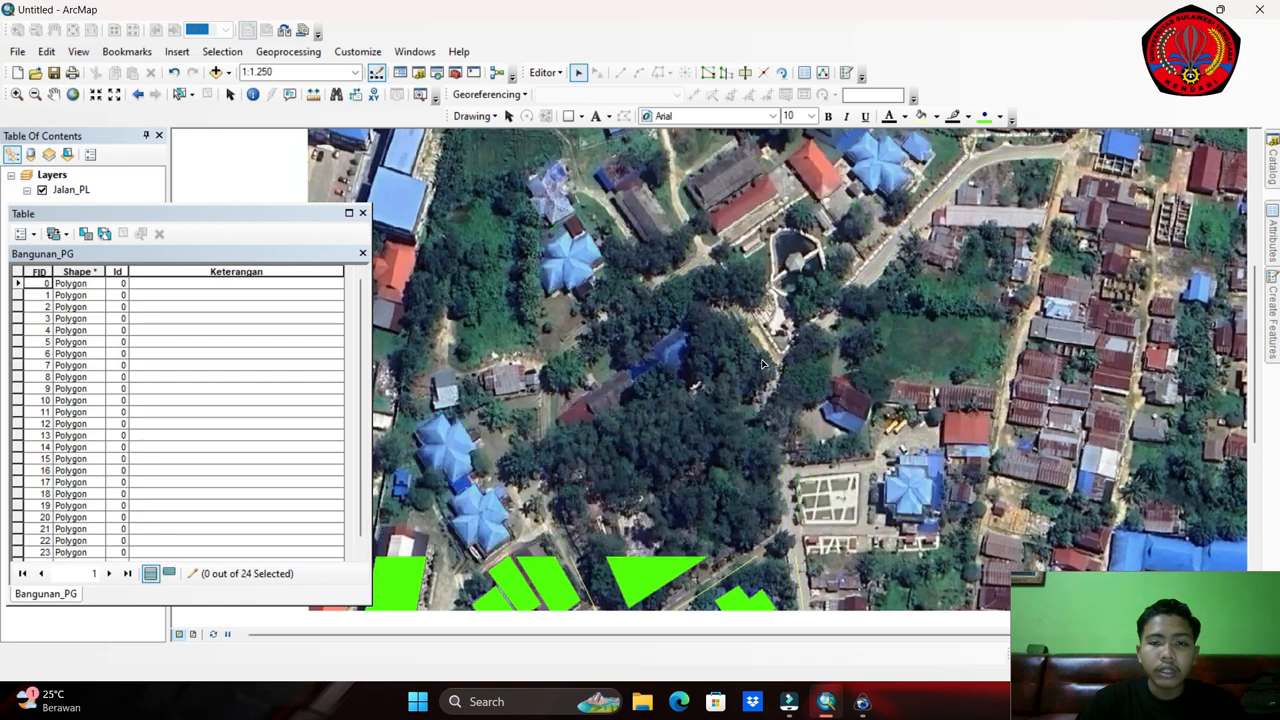
pyautogui.moveTo(805, 293); pyautogui.dragTo(775, 338)
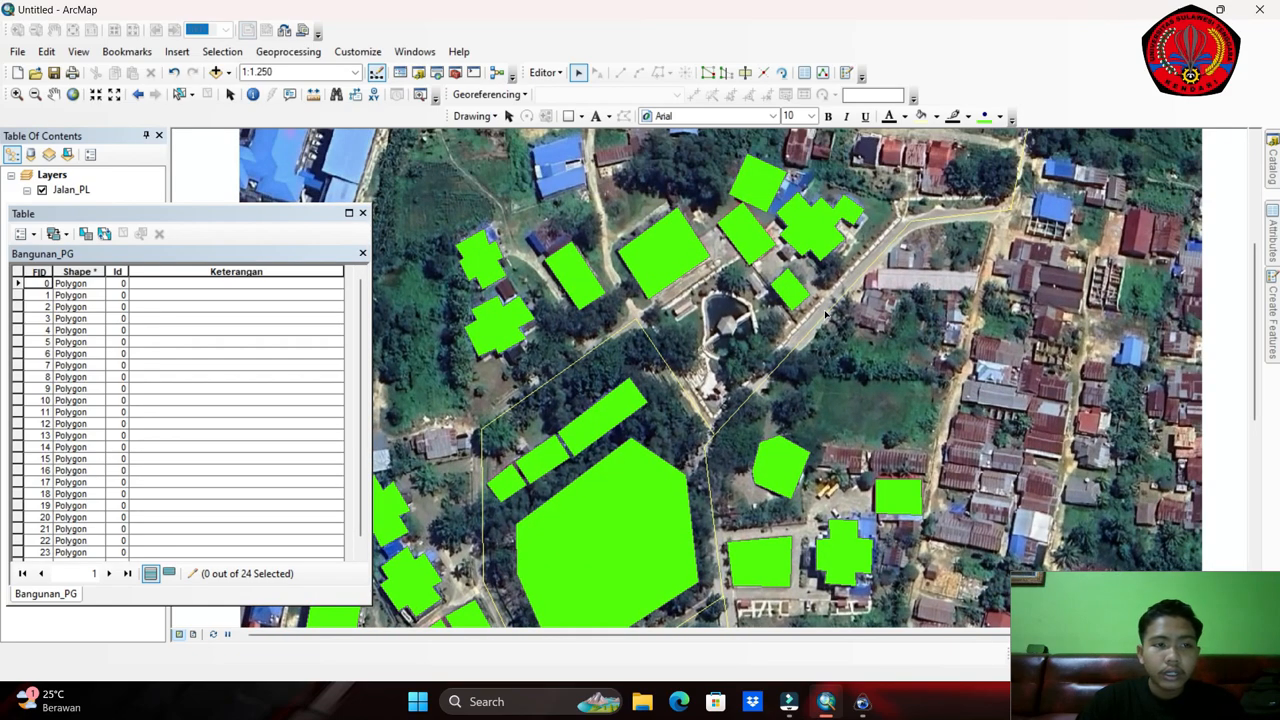
pyautogui.click(818, 230)
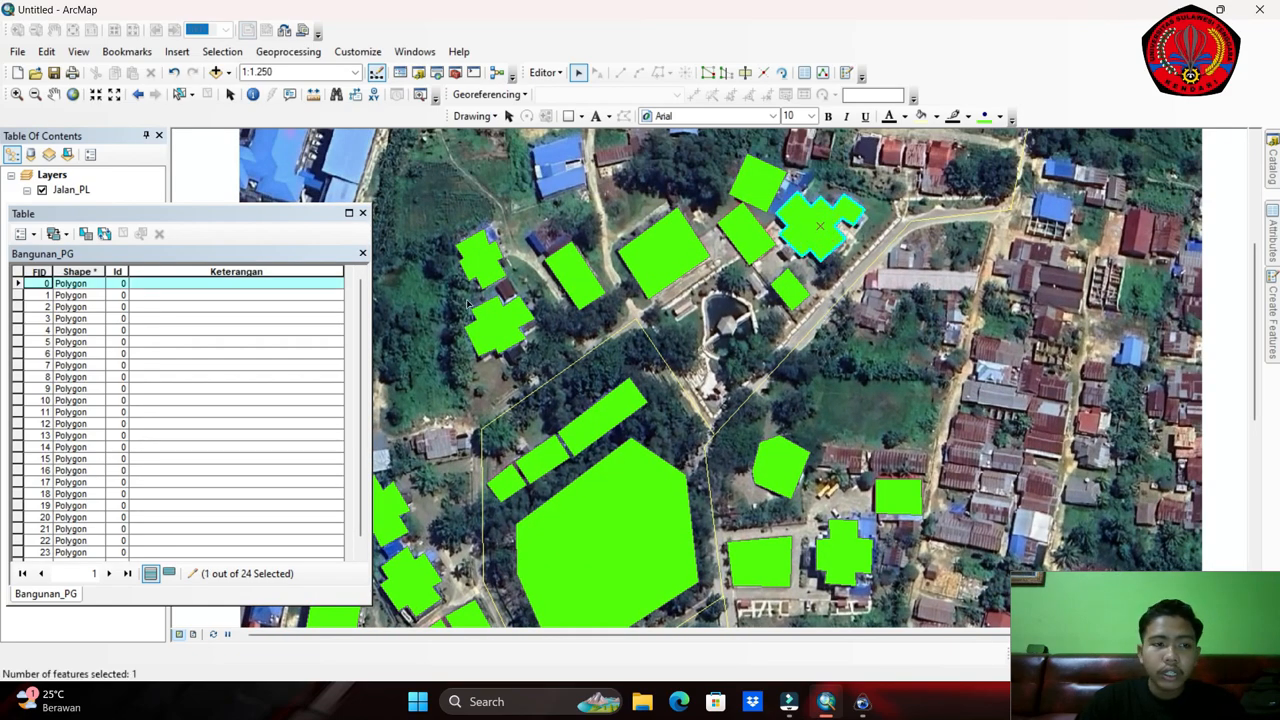
pyautogui.click(232, 284)
pyautogui.write('Fakultas Hukum')
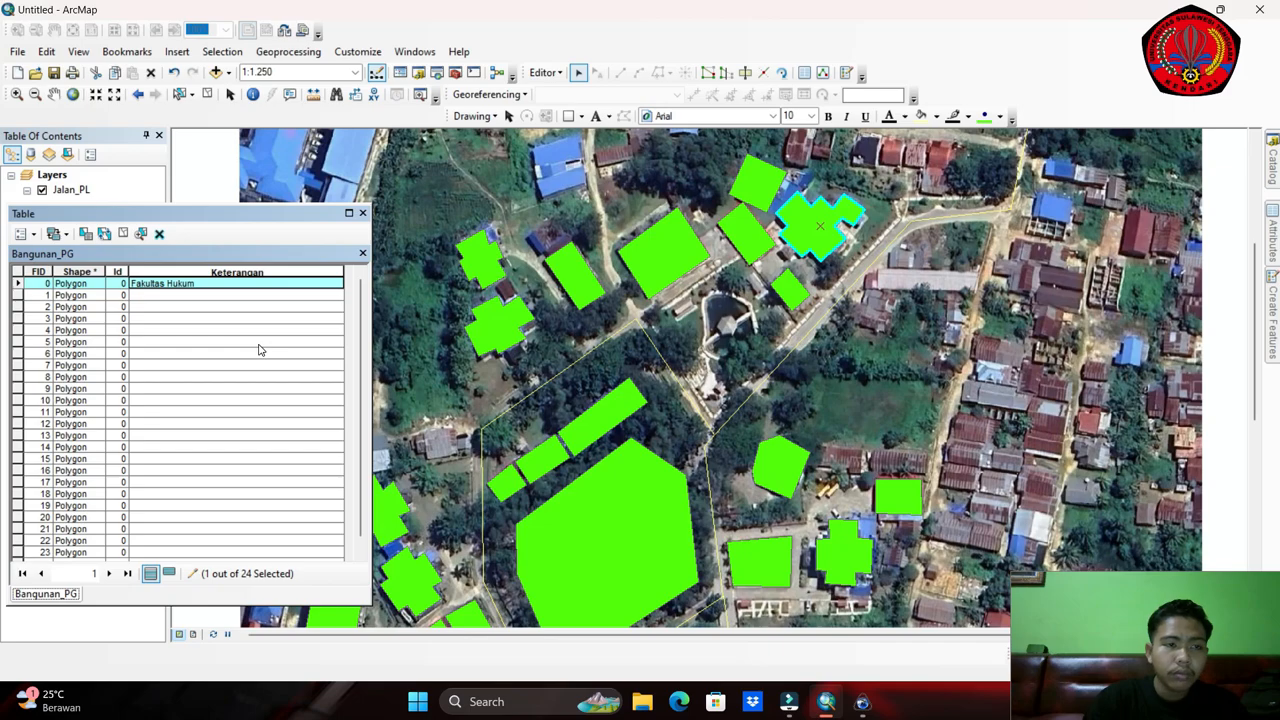
# Set Keterangan to Ruang Kelas Hukum for the rectangle just west of Fakultas Hukum (FID 2) and Masjid for the northernmost building (FID 1).
pyautogui.click(757, 244)
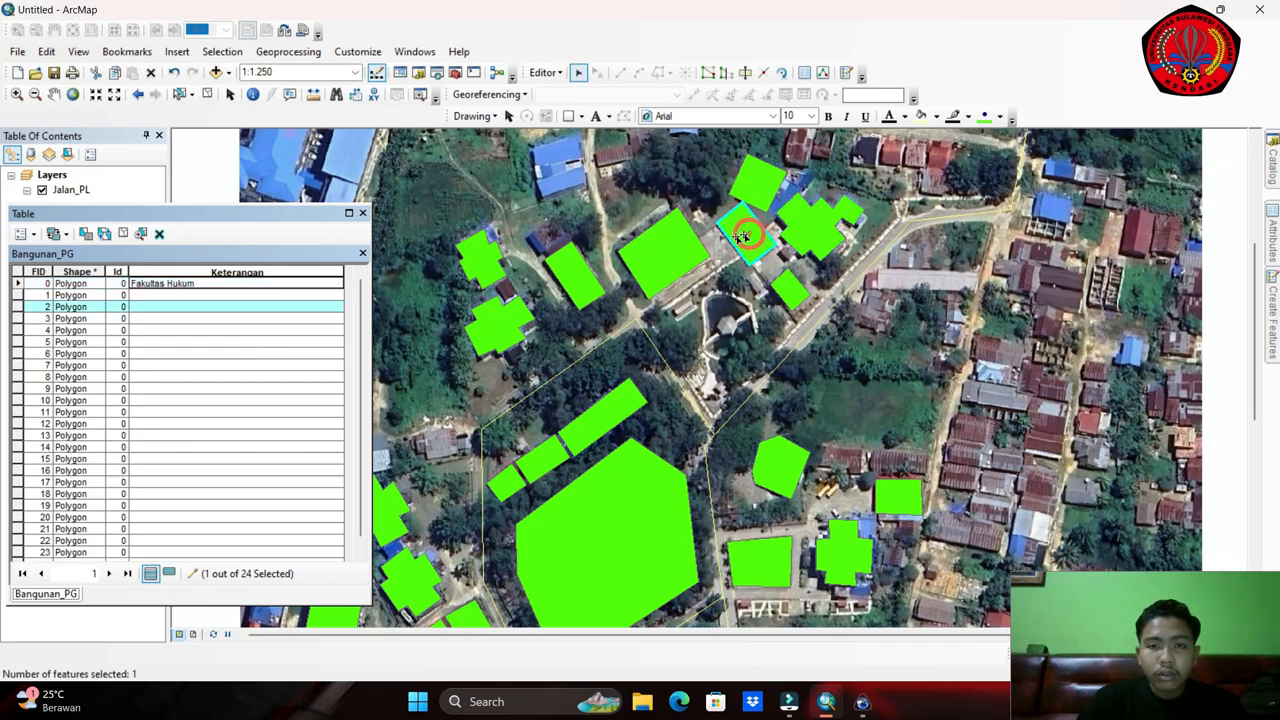
pyautogui.click(242, 306)
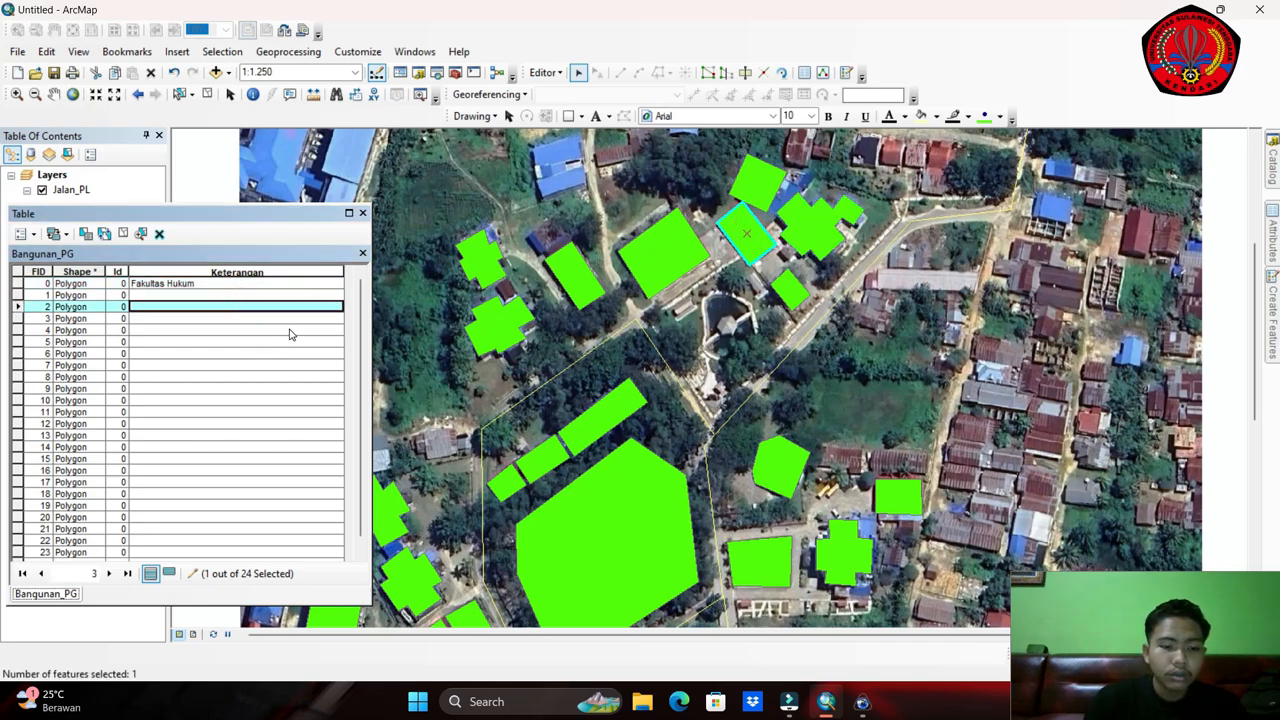
pyautogui.write('Ruang Kelas Hukum')
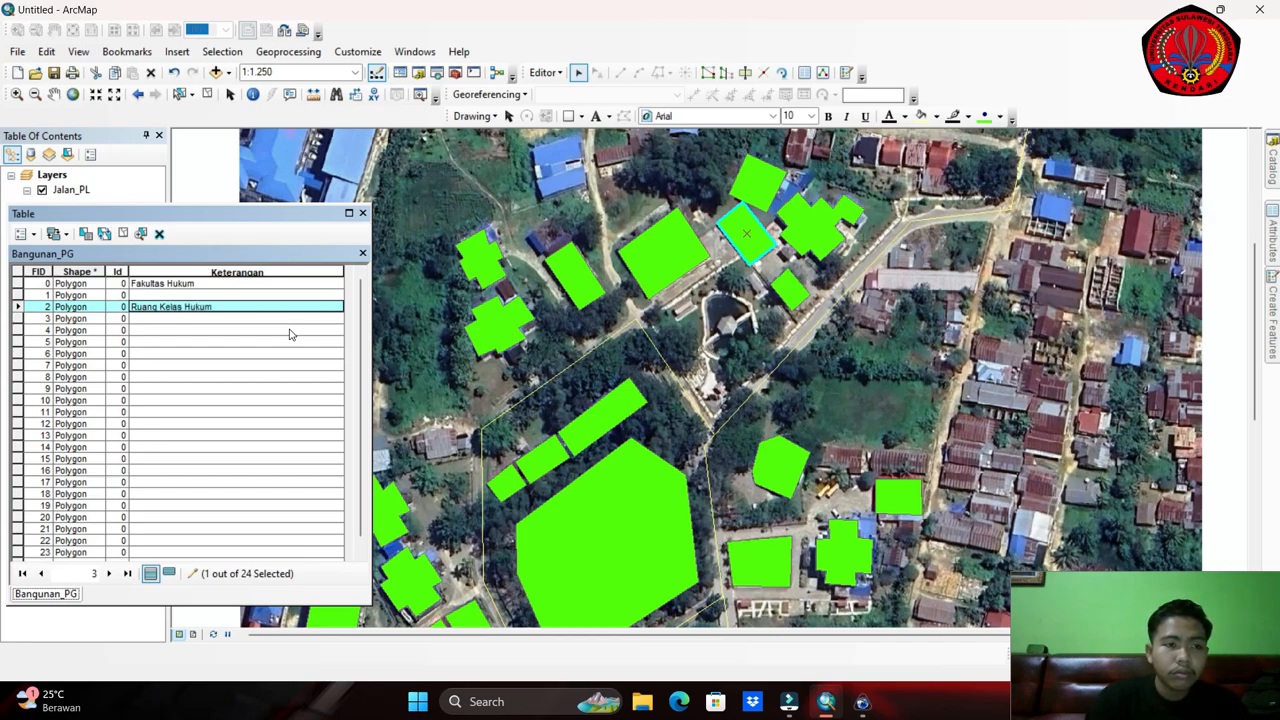
pyautogui.click(752, 190)
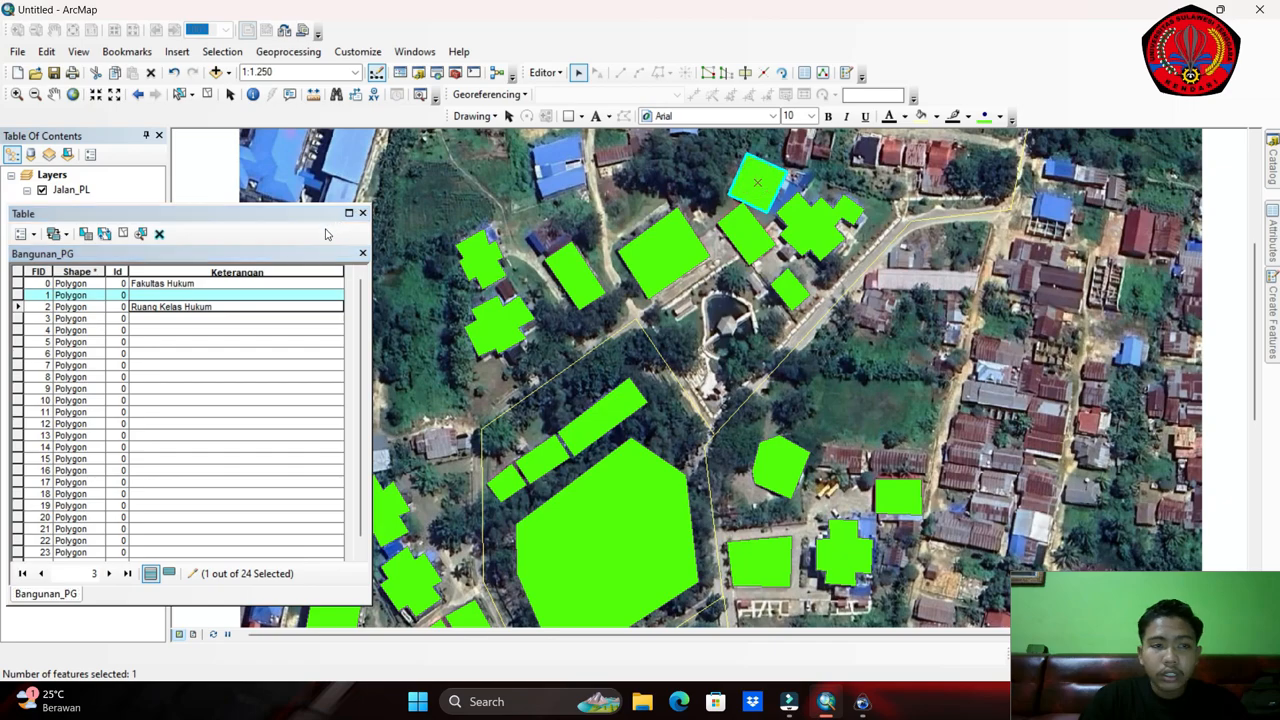
pyautogui.click(283, 296)
pyautogui.write('Masjid')
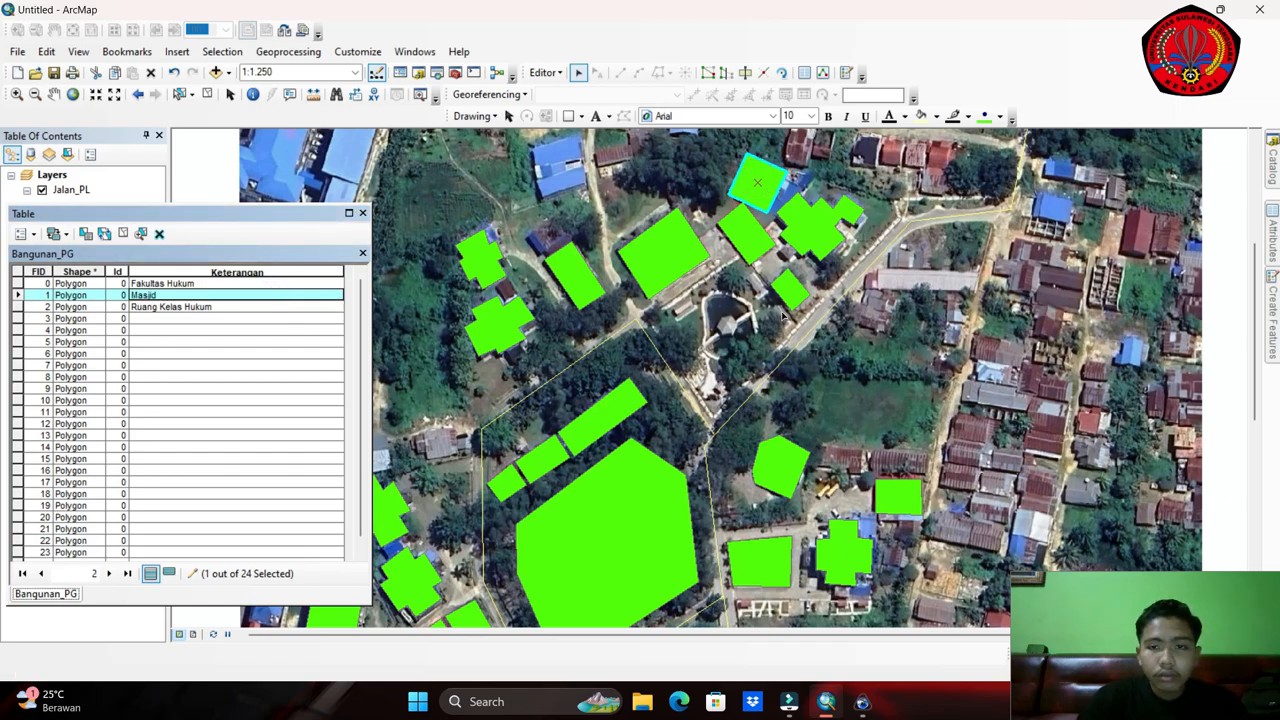
# Set Keterangan to Parkiran Hukum for the small building by the road (FID 3) and Ruang Kelas Hukum for the large northern rectangle (FID 4).
pyautogui.click(789, 292)
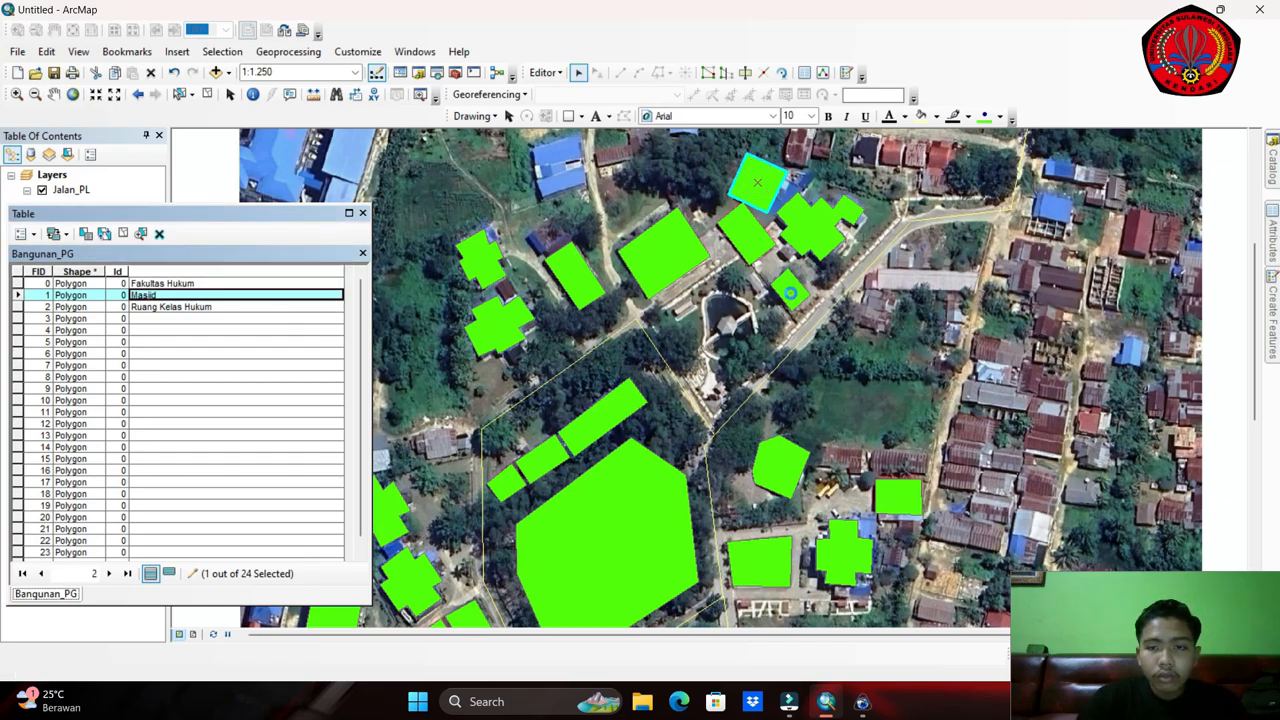
pyautogui.click(263, 319)
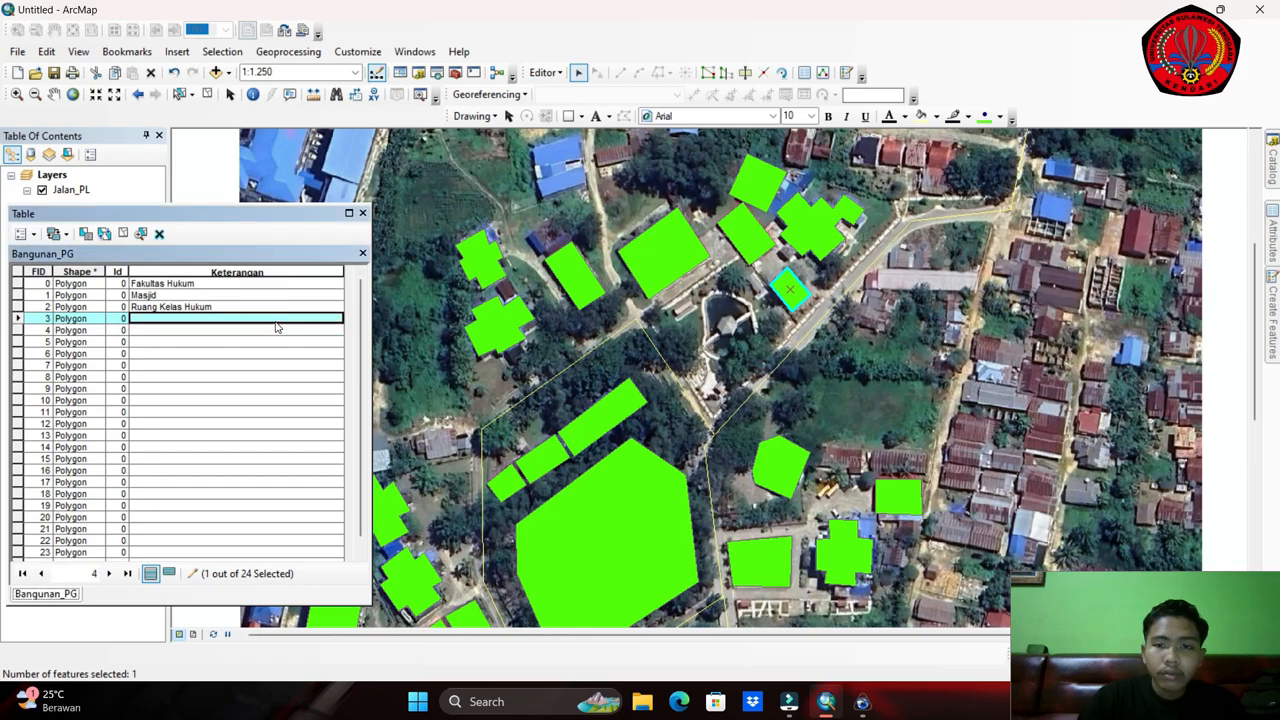
pyautogui.write('Parkiran Hukum')
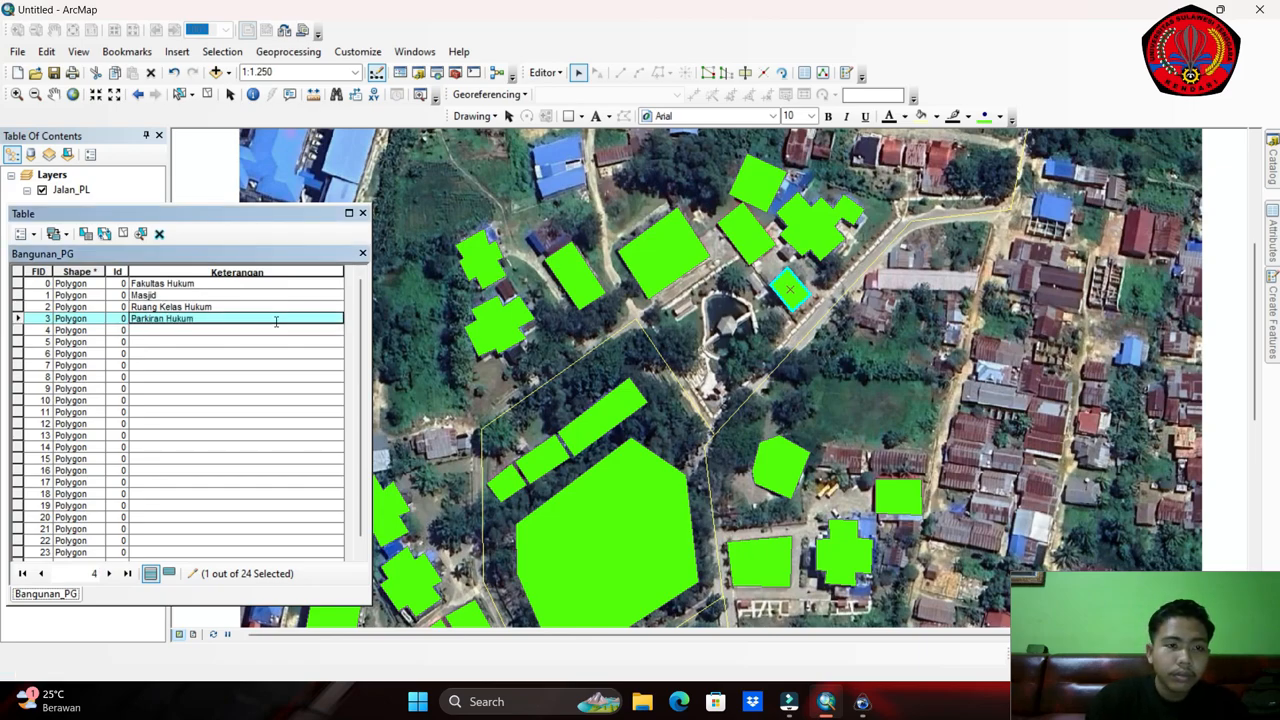
pyautogui.click(648, 256)
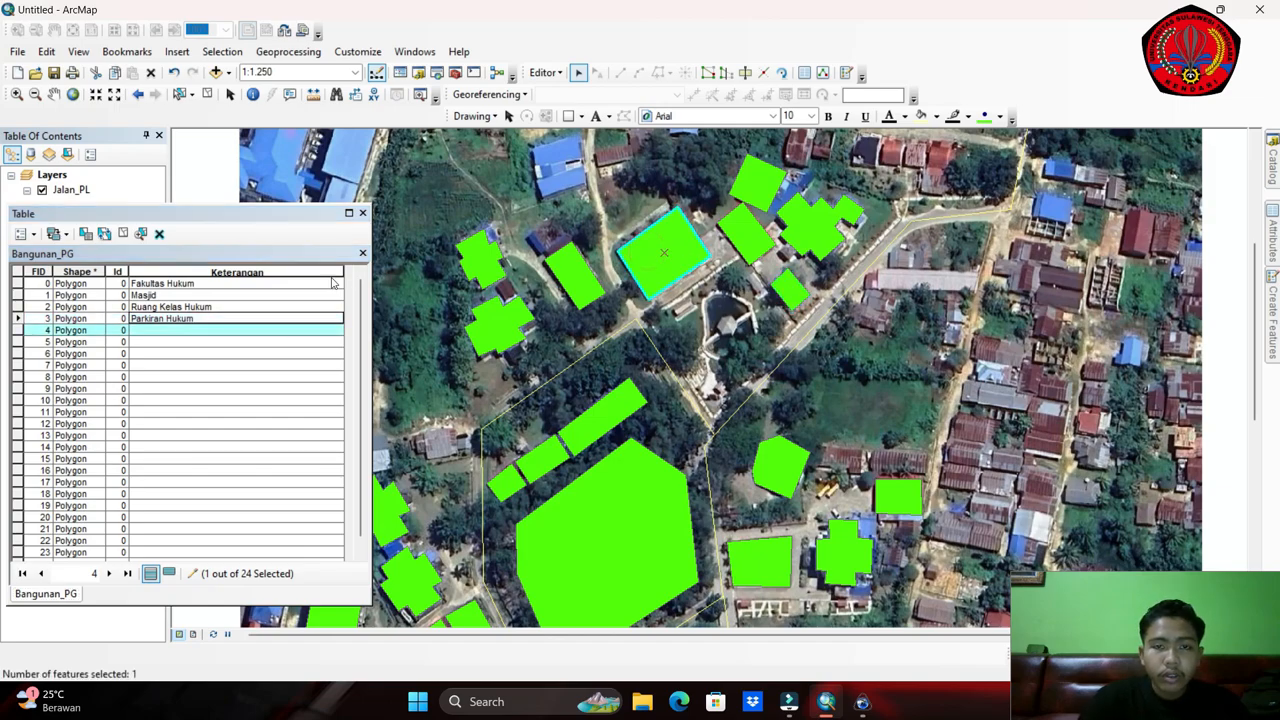
pyautogui.click(258, 332)
pyautogui.write('Ruang Kelas Hukum')
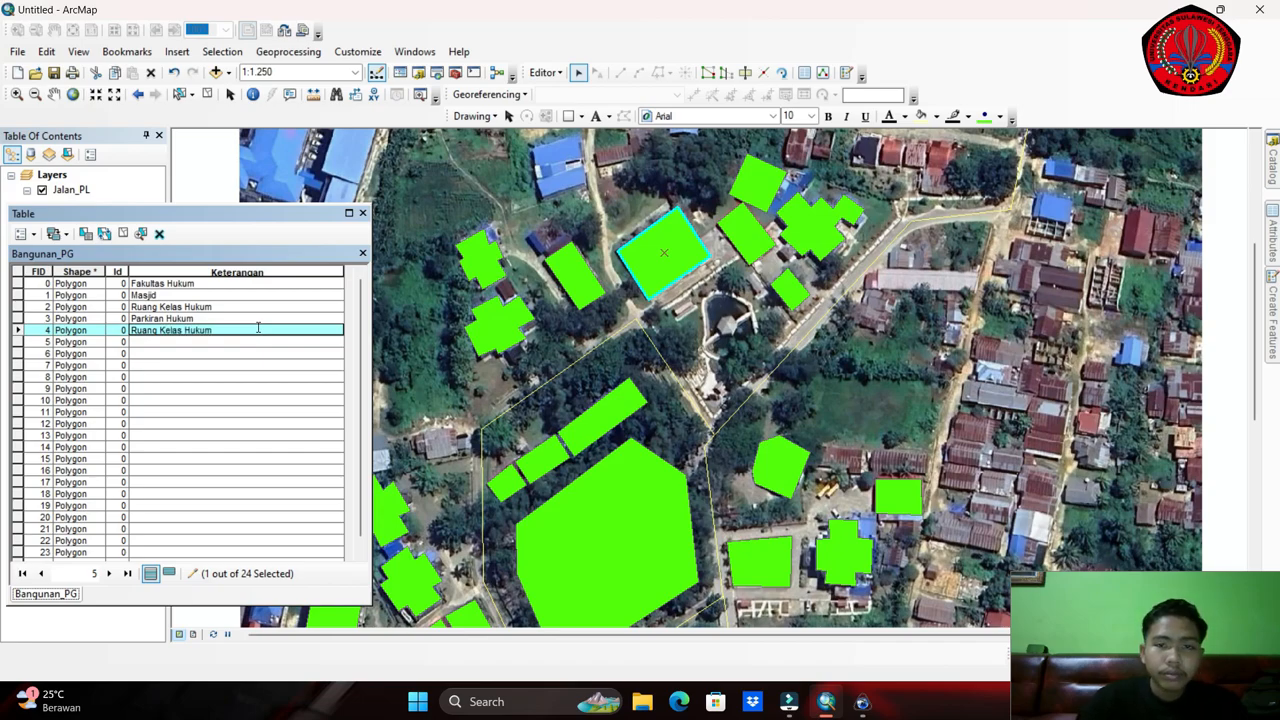
# Set Keterangan to Ruang Kelas FISIP for the narrow northwestern rectangle (FID 5) and Fakultas PGSD for the upper cross-shaped building beside it (FID 6).
pyautogui.click(574, 291)
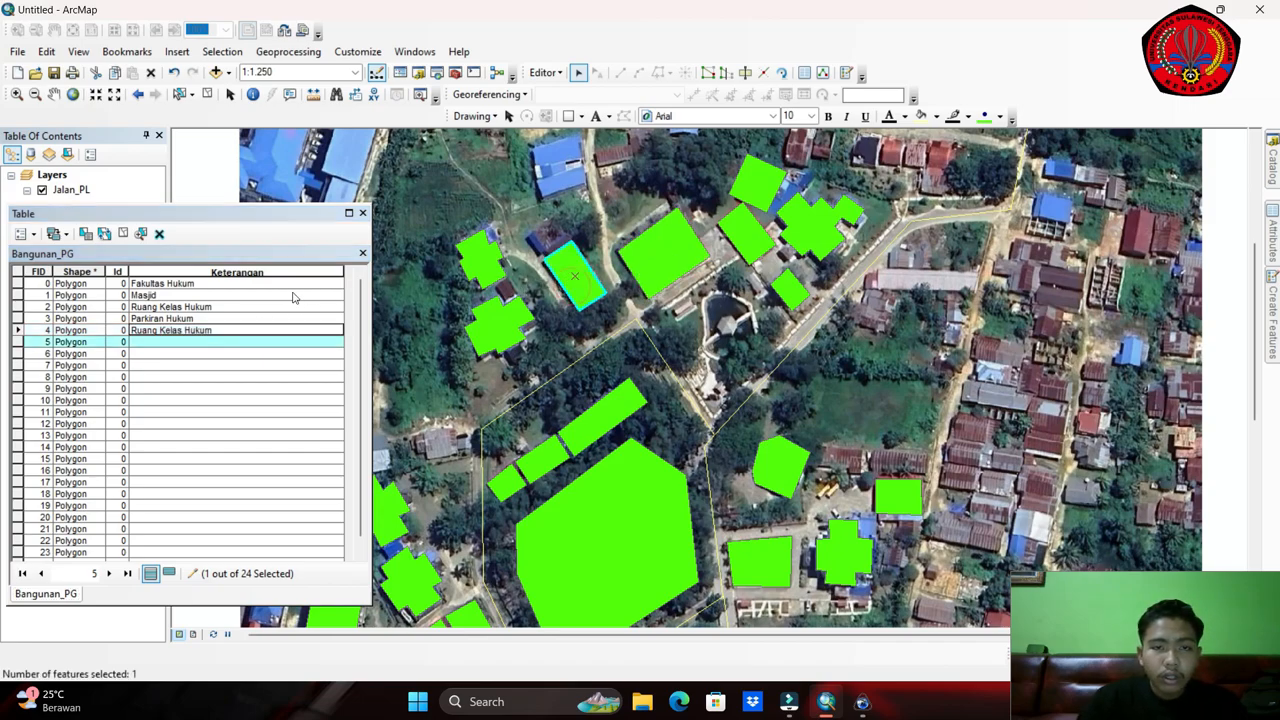
pyautogui.click(263, 341)
pyautogui.write('Ruang Kelas FISIP')
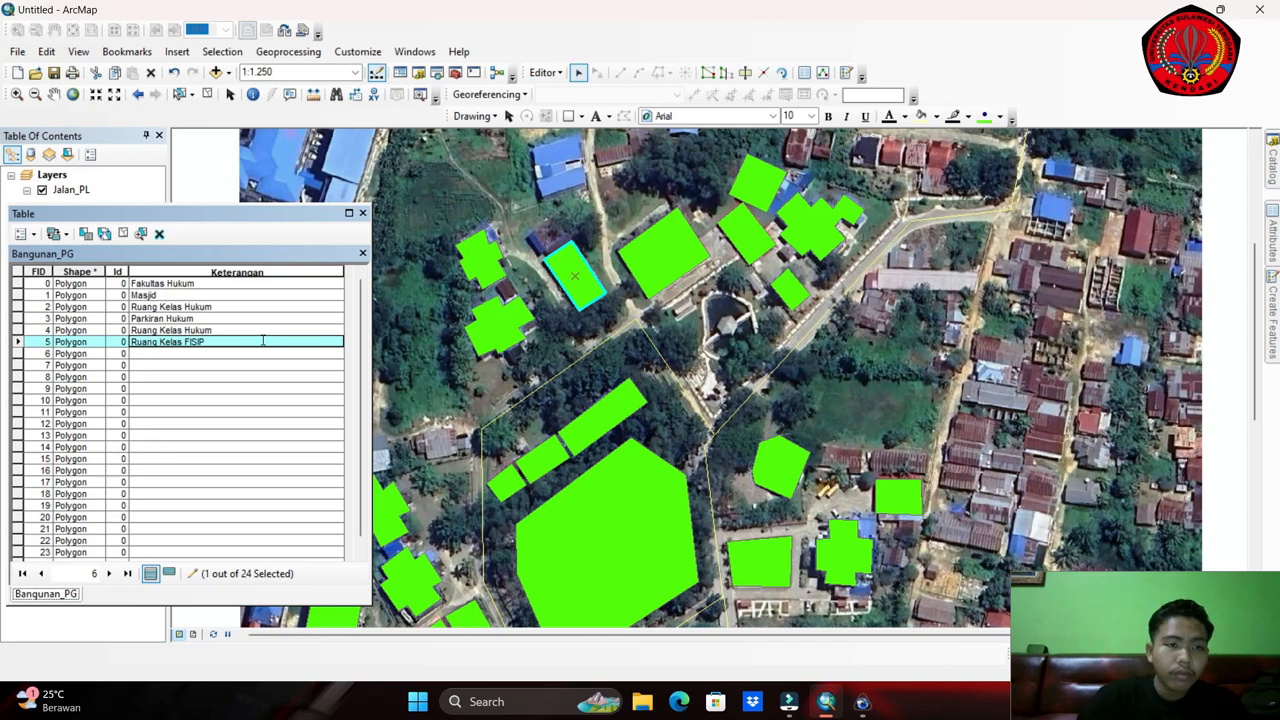
pyautogui.click(489, 272)
pyautogui.click(268, 355)
pyautogui.write('Fakultas PGSD')
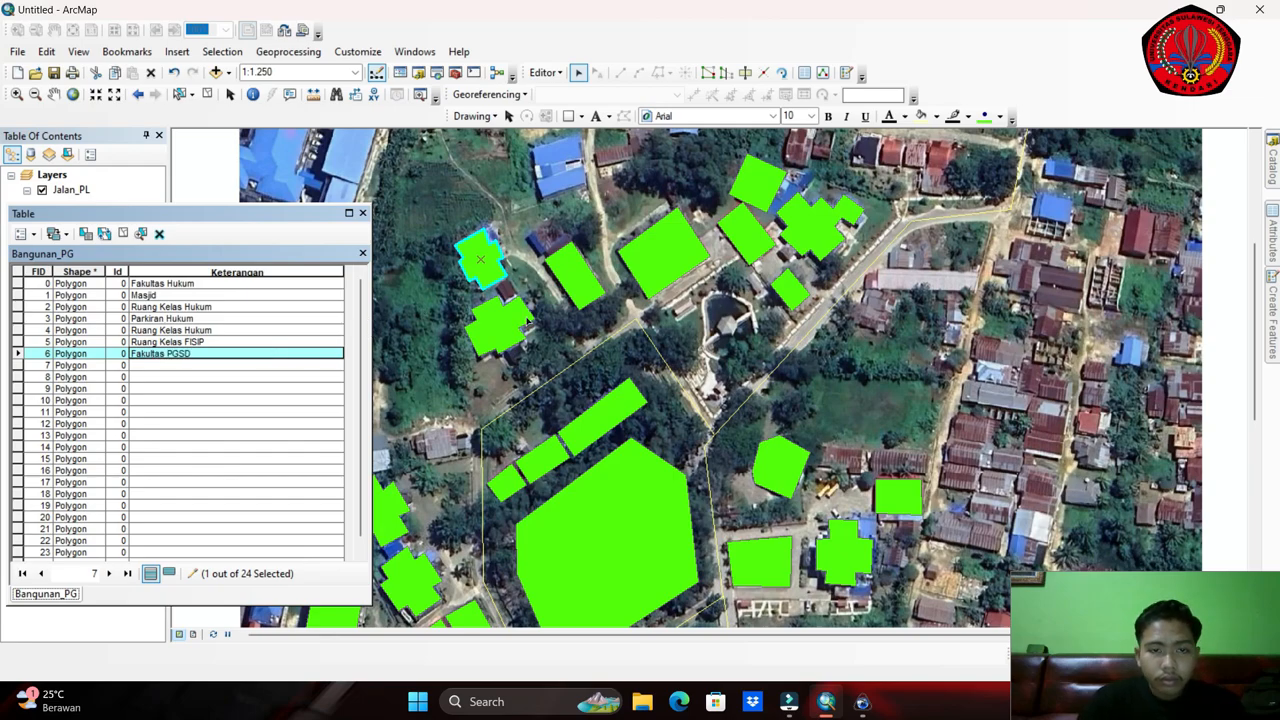
# Set Keterangan to Fakultas FISIP for the cross-shaped building just south of Fakultas PGSD (FID 7).
pyautogui.click(527, 318)
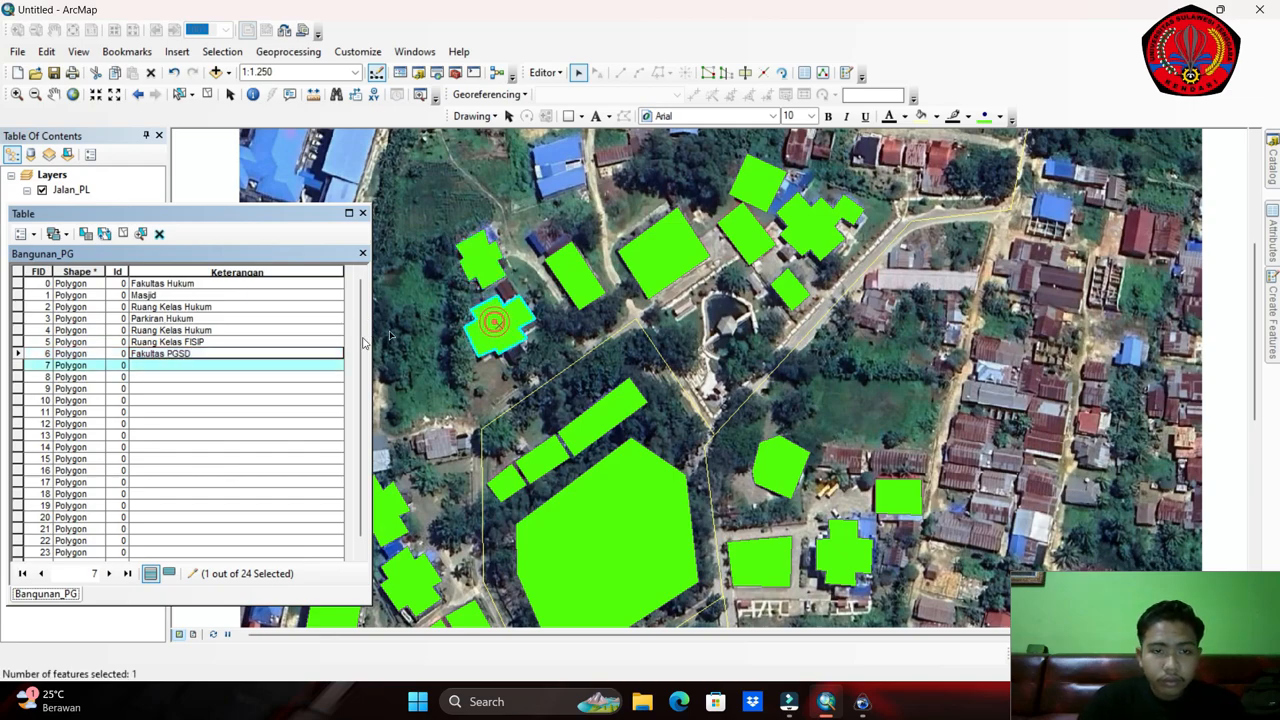
pyautogui.click(157, 364)
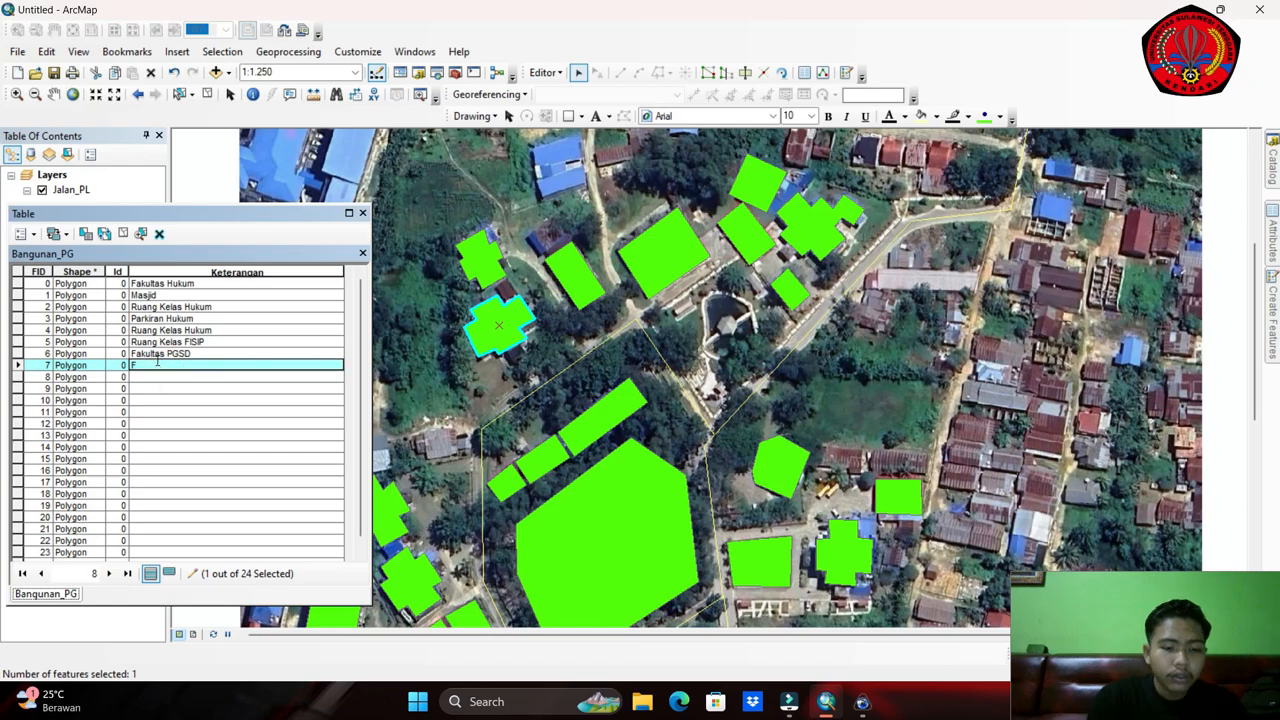
pyautogui.write('Fakultas FISIP')
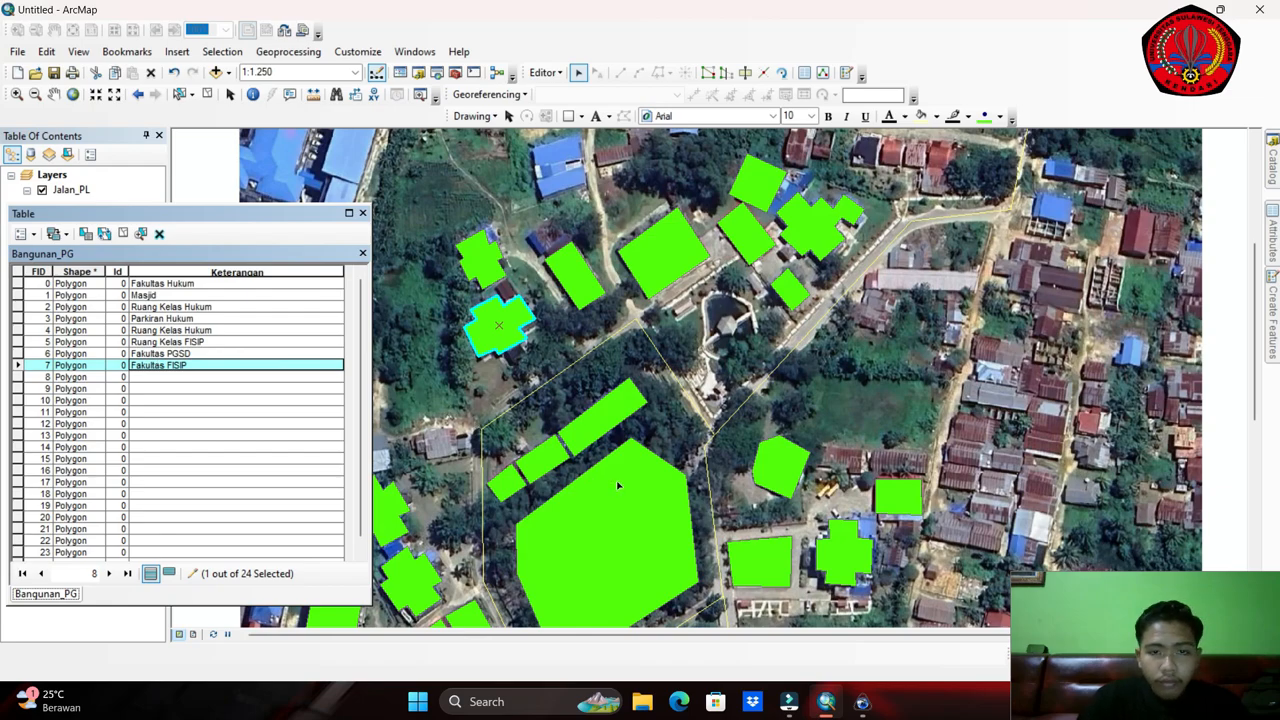
# Set Keterangan to Ruang Kelas PGSD for the northeastern, longest rectangle of the row of three (FID 8).
pyautogui.scroll(-1, 618, 486)
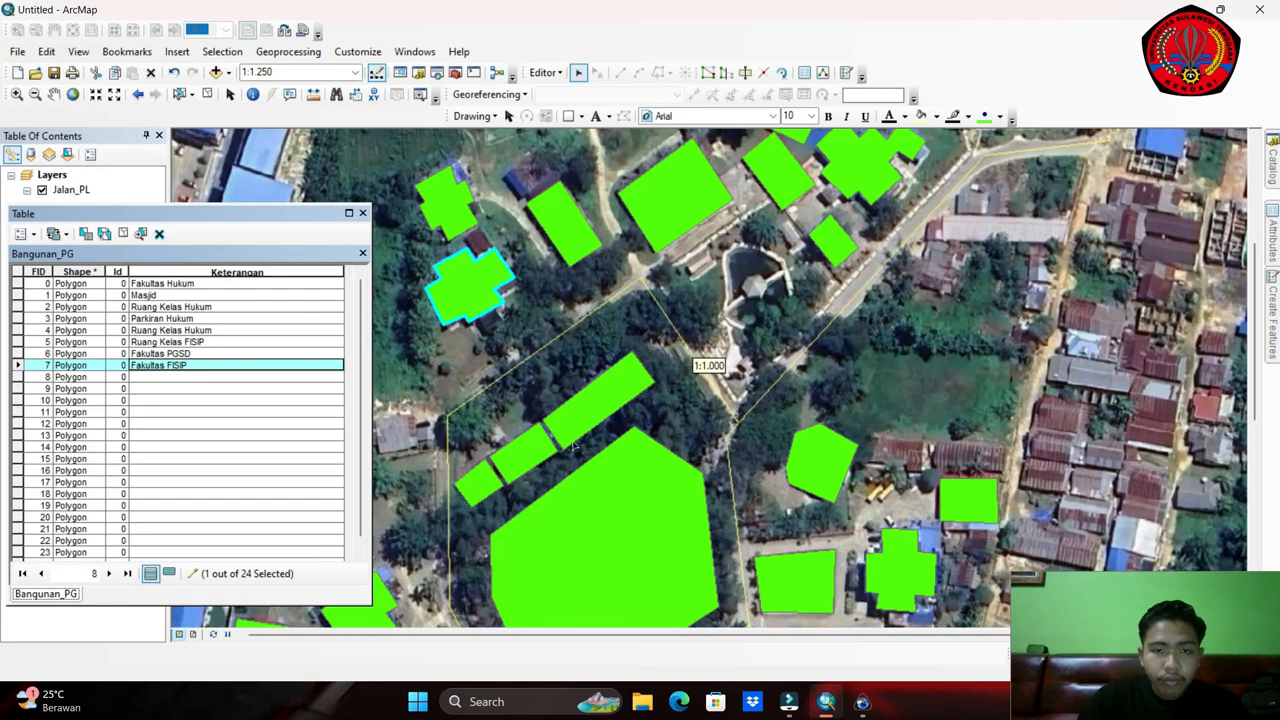
pyautogui.click(598, 398)
pyautogui.click(273, 377)
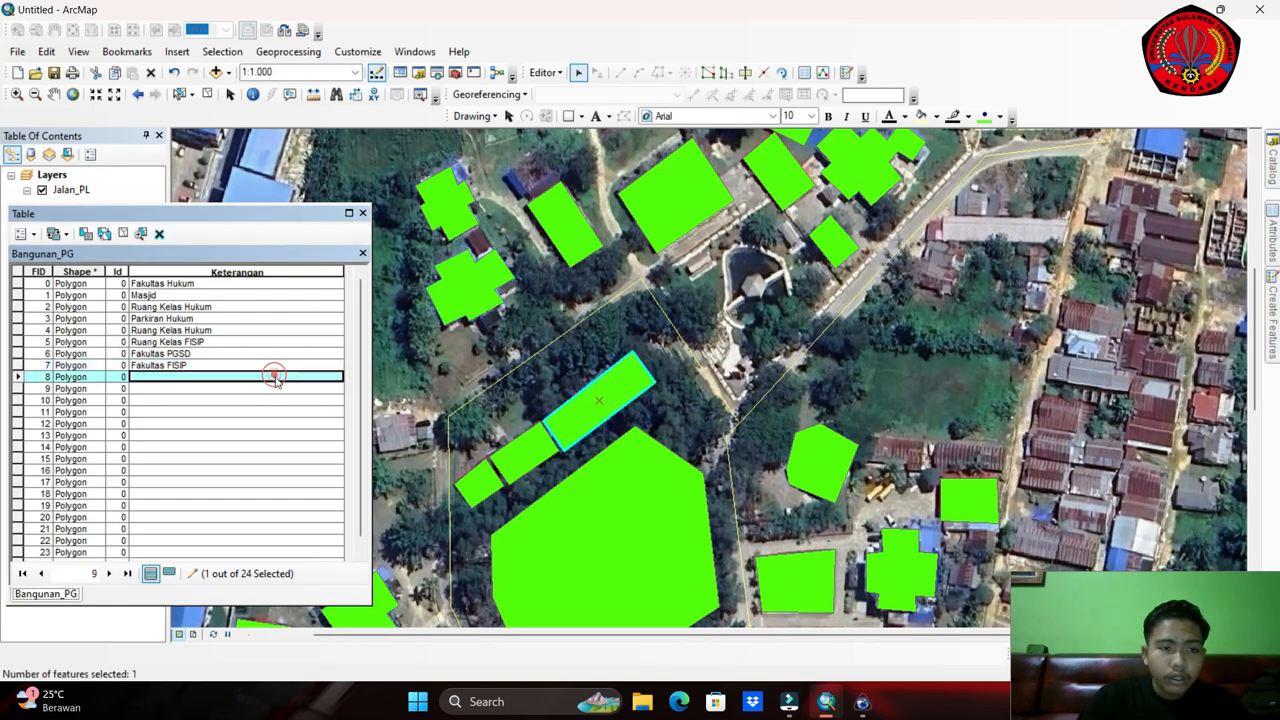
pyautogui.write('Ruang Kelas PGSD')
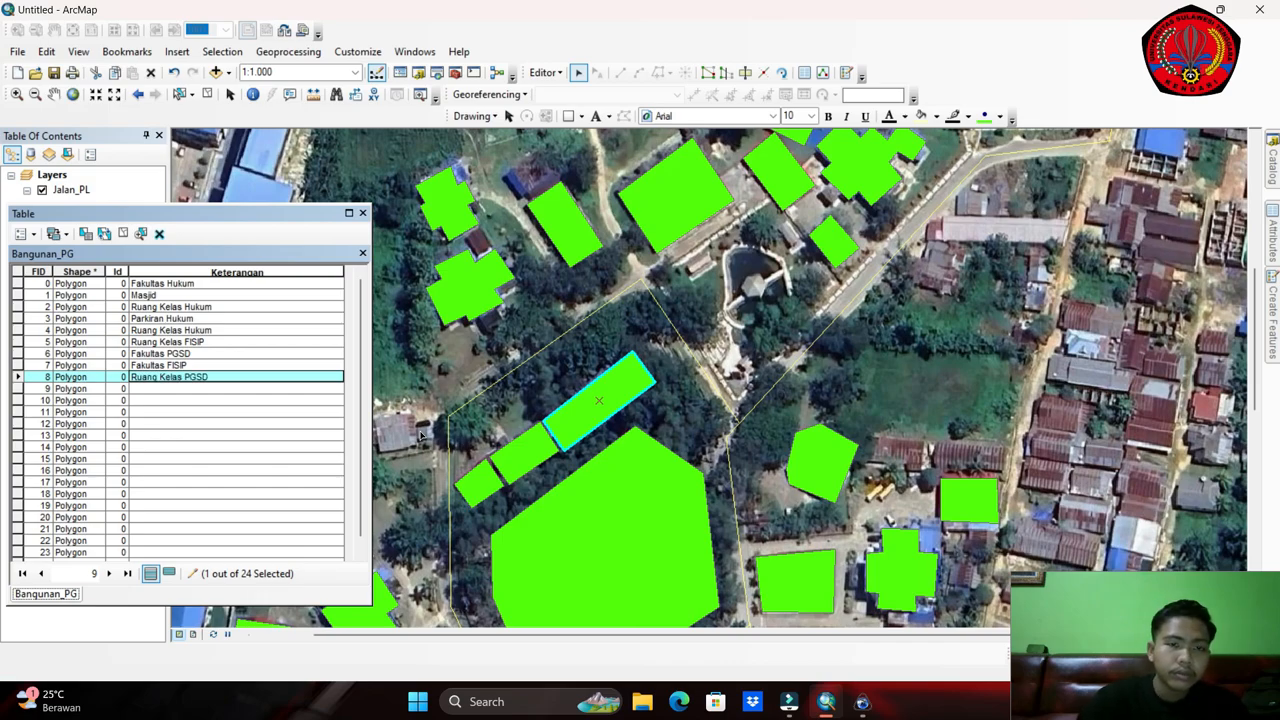
# Change the Bangunan_PG symbol to no fill colour with a black outline of width 2, with the attribute table moved clear of the layer list.
pyautogui.moveTo(180, 222); pyautogui.dragTo(981, 175)
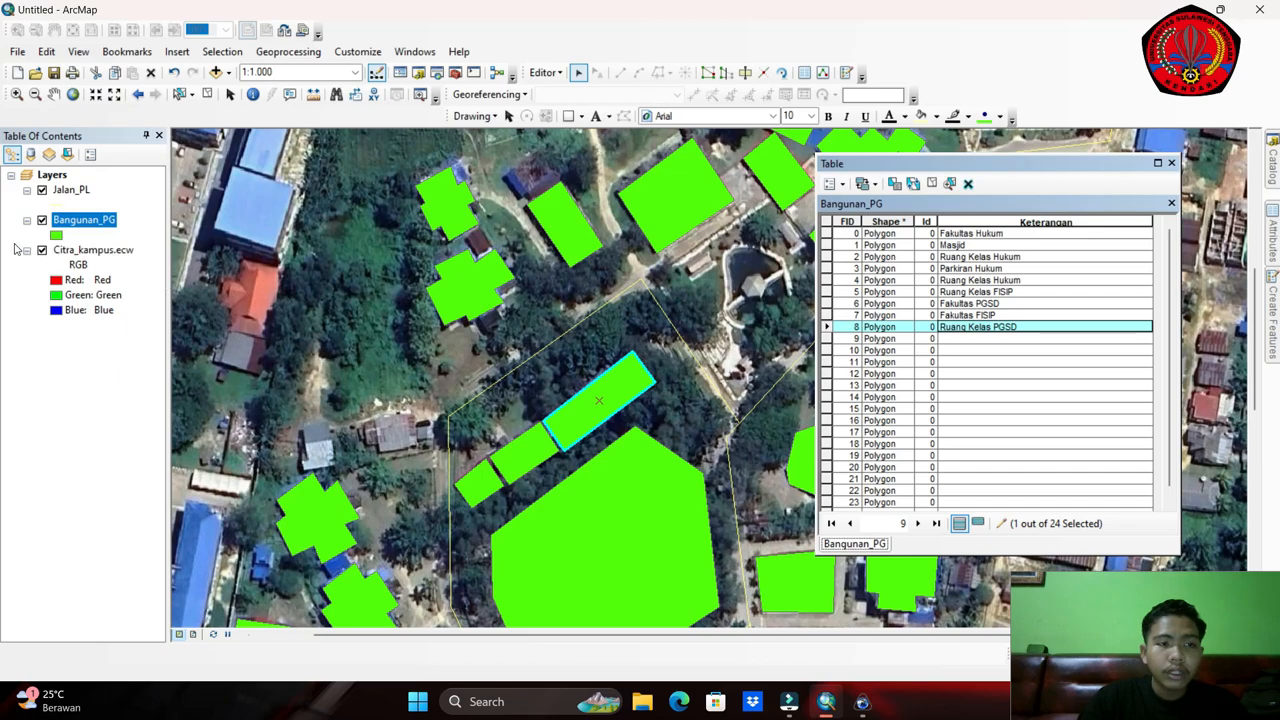
pyautogui.click(57, 236)
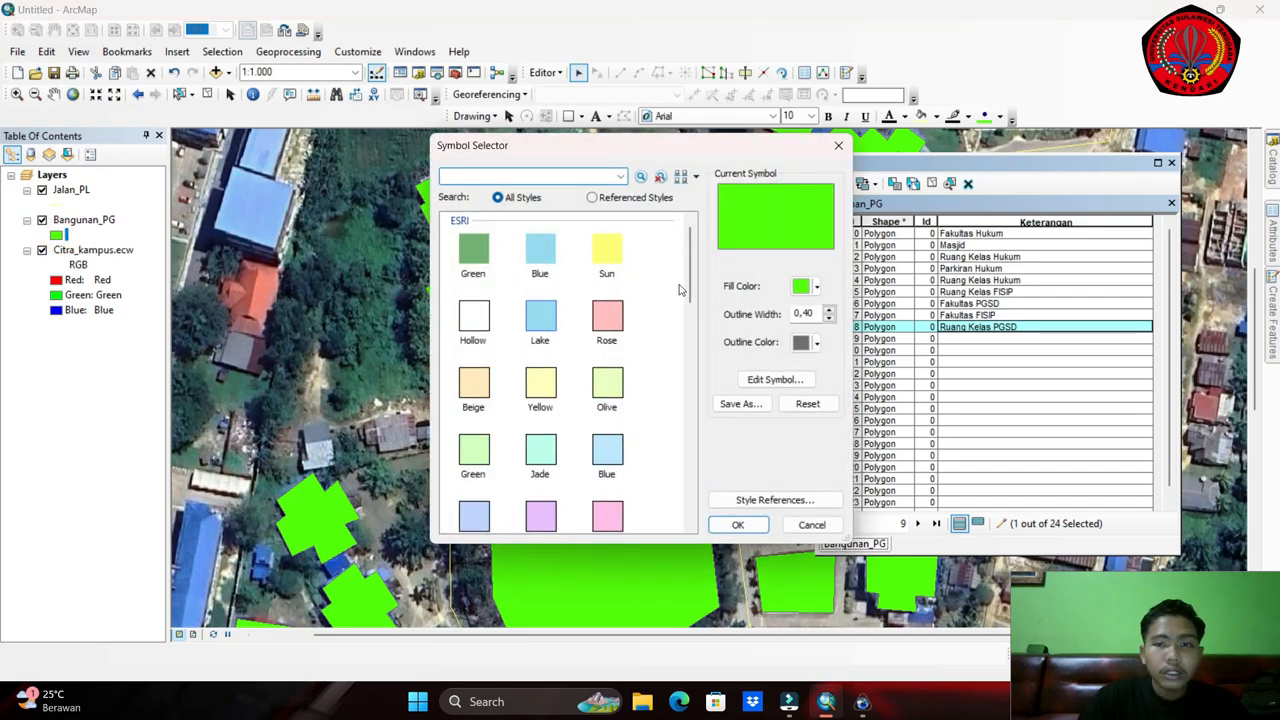
pyautogui.click(806, 287)
pyautogui.click(828, 311)
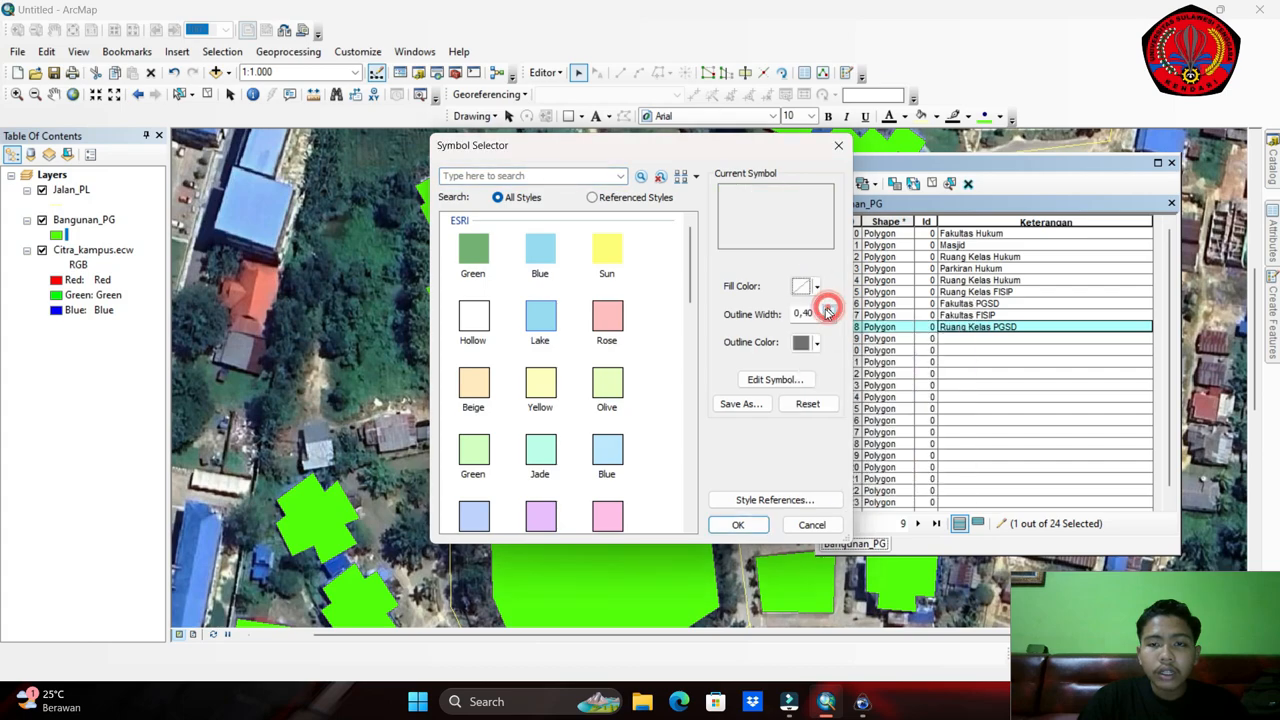
pyautogui.click(828, 314)
pyautogui.click(828, 314)
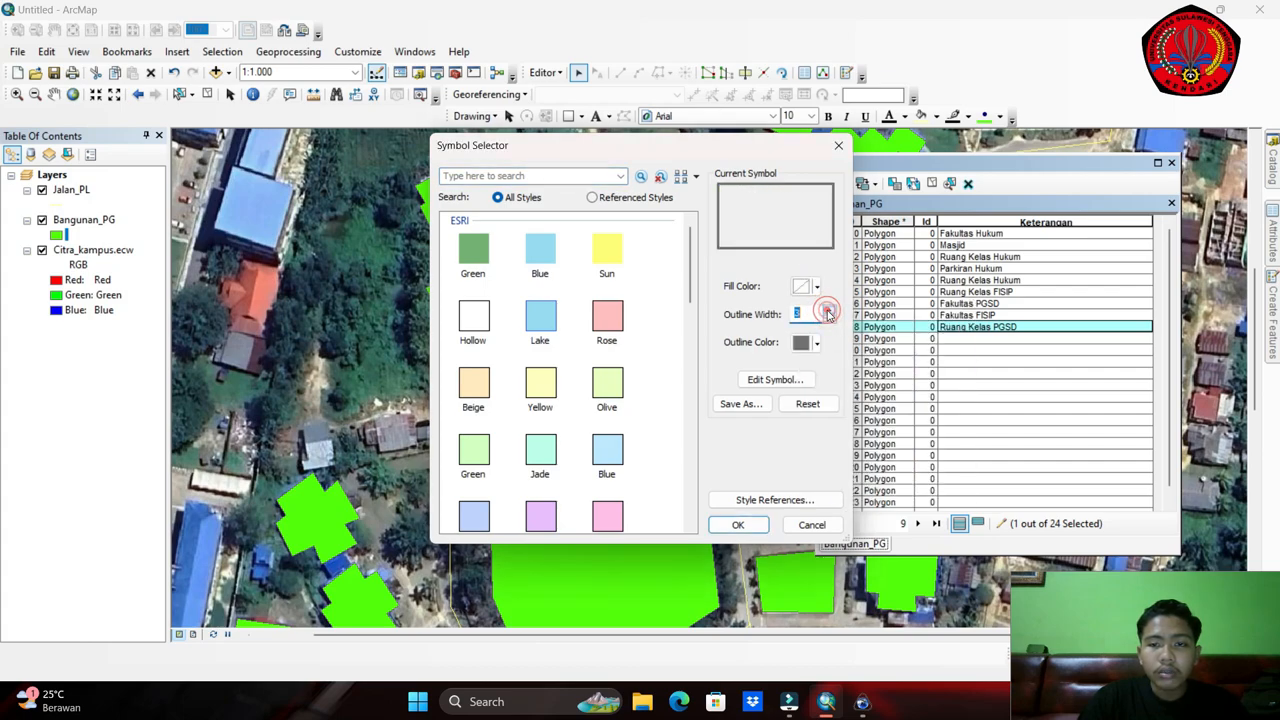
pyautogui.click(828, 315)
pyautogui.click(819, 342)
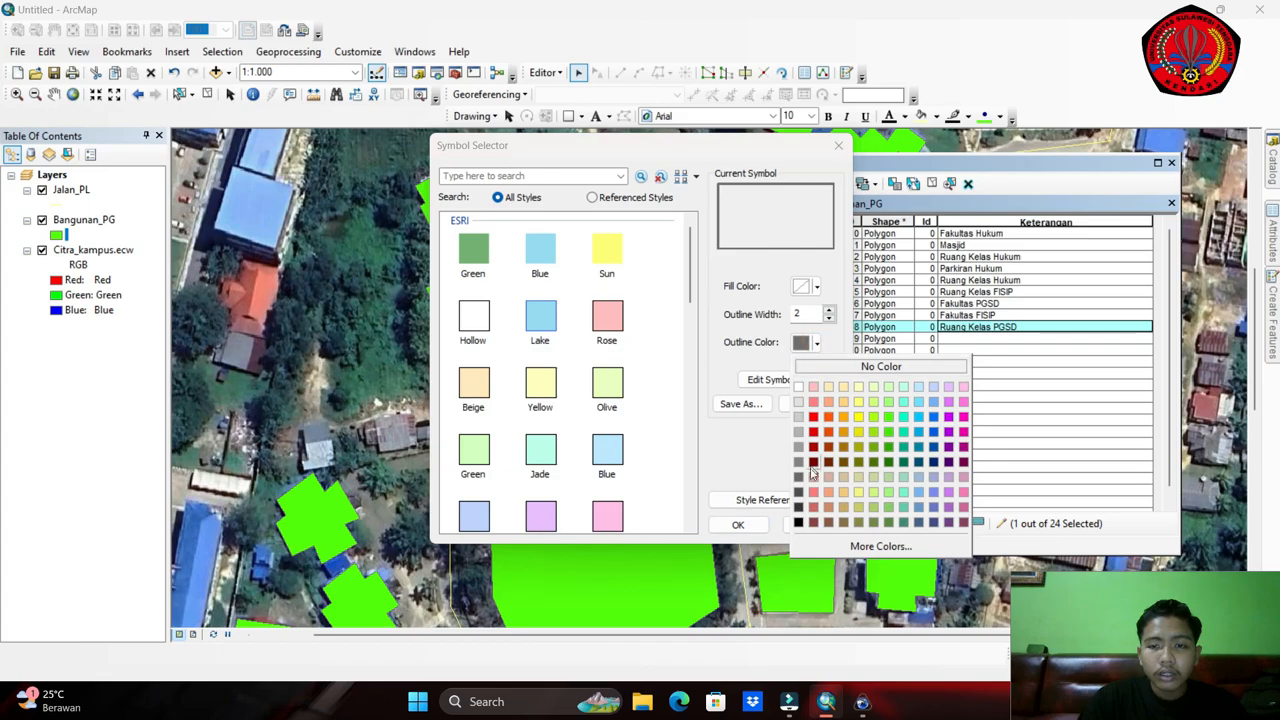
pyautogui.click(801, 522)
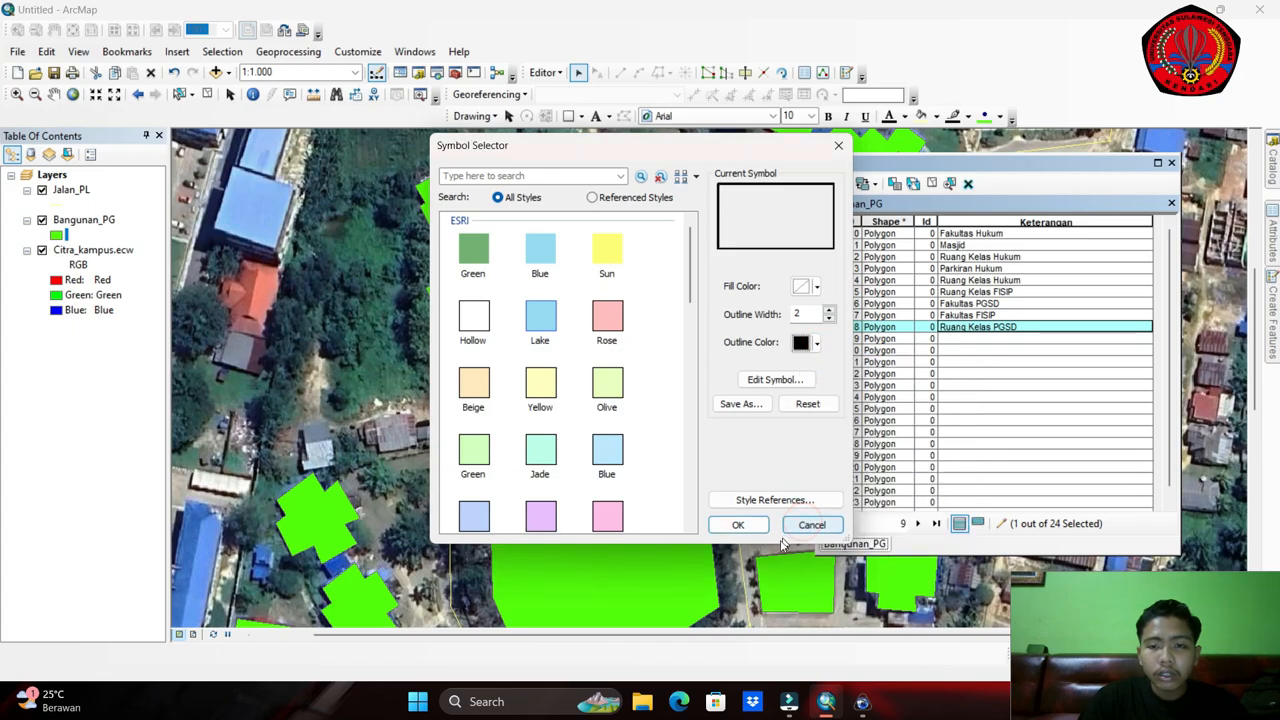
pyautogui.click(738, 525)
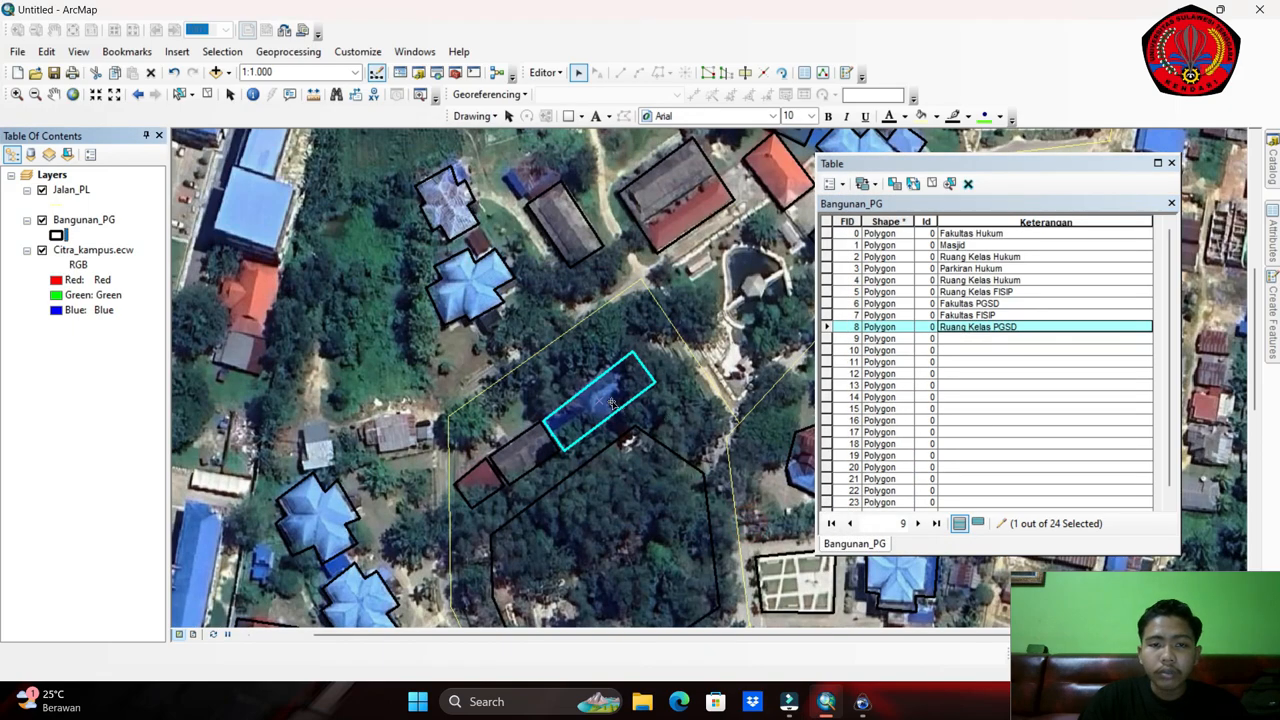
# Set Keterangan to Ruang Kelas Pertanian for the middle rectangle of the row (FID 9) and Sekret Teknik Mesin for the southwestern one (FID 10).
pyautogui.scroll(1, 612, 402)
pyautogui.moveTo(557, 368); pyautogui.dragTo(632, 282)
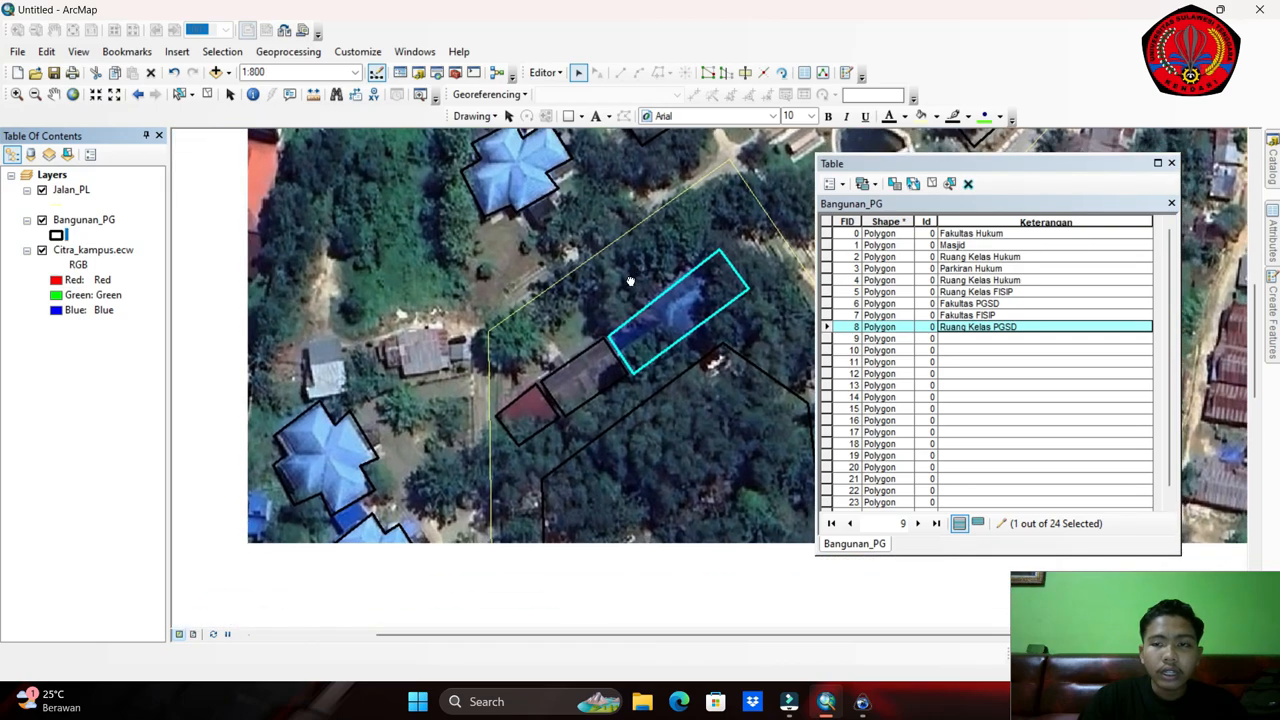
pyautogui.click(587, 383)
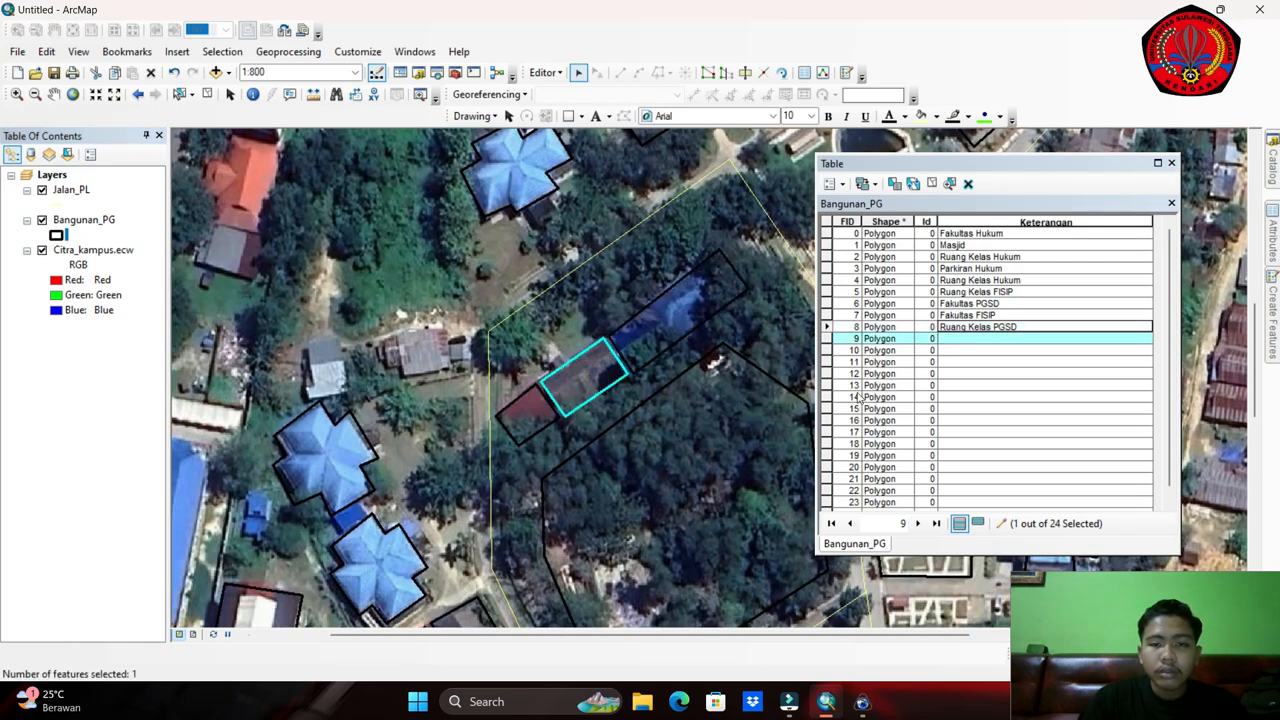
pyautogui.click(988, 343)
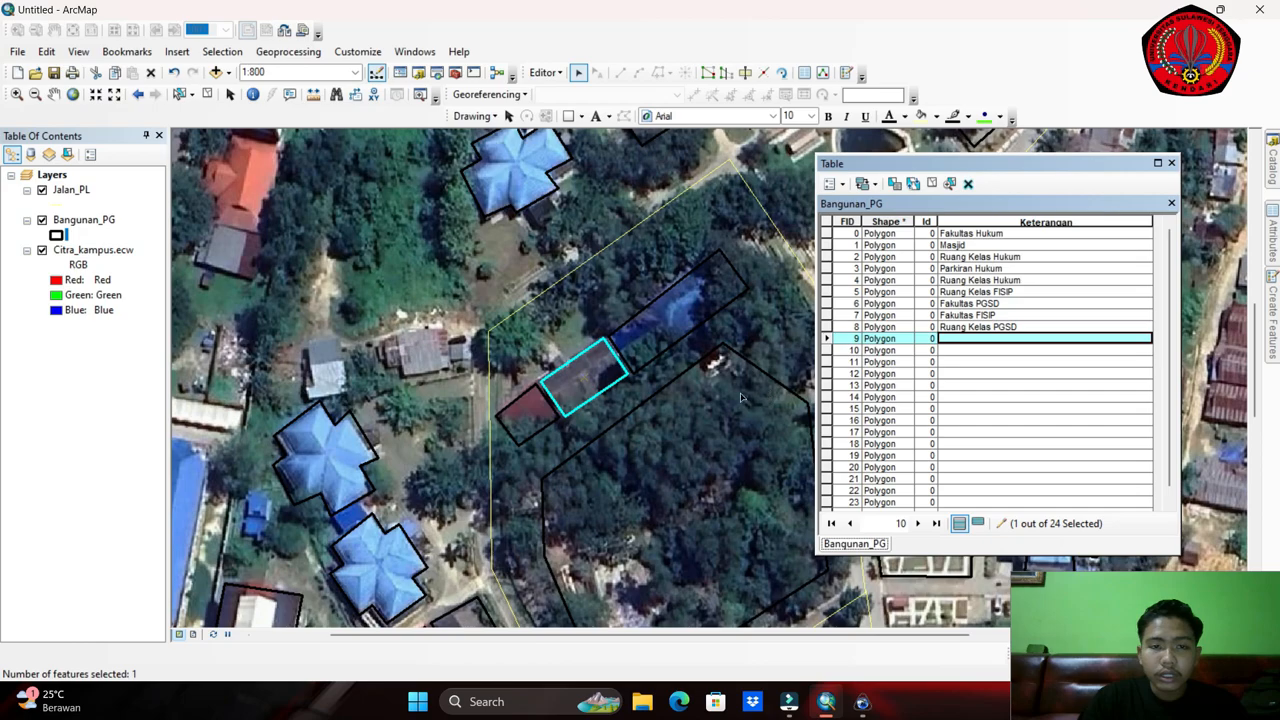
pyautogui.write('Ruang Kelas Pertanian')
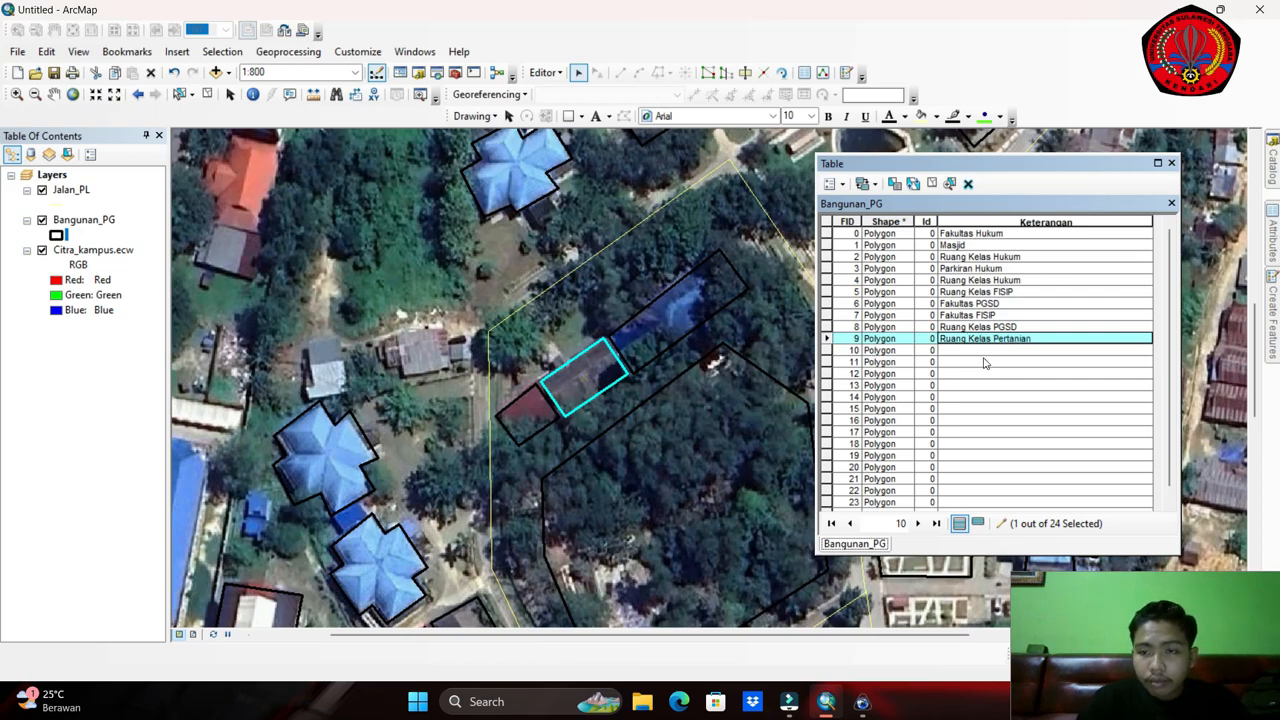
pyautogui.click(535, 427)
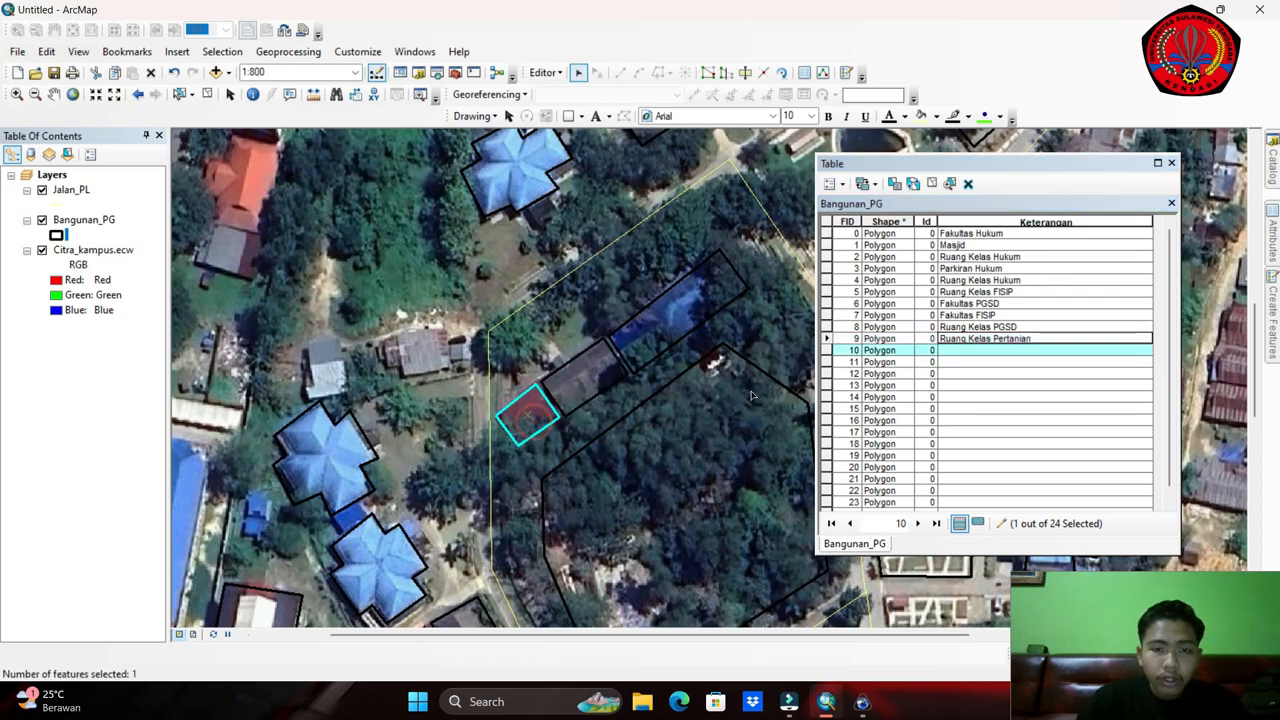
pyautogui.write('Sekret Te')
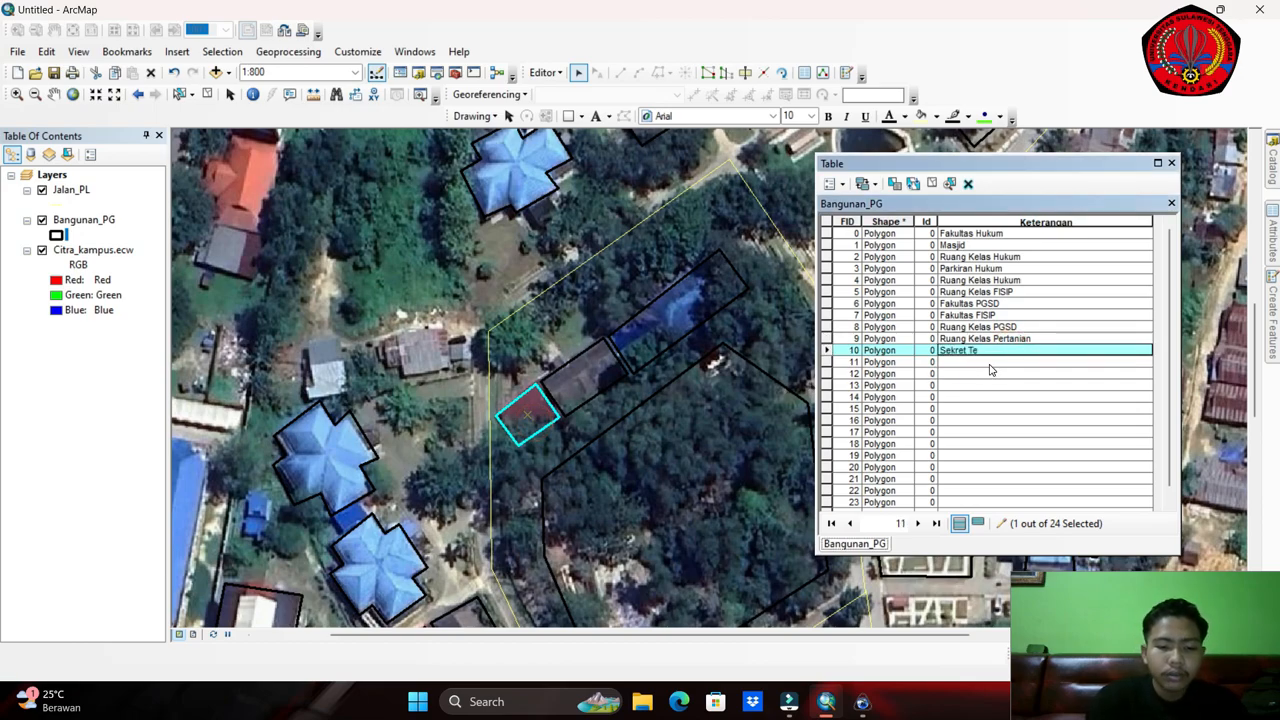
pyautogui.write('knik Mesin')
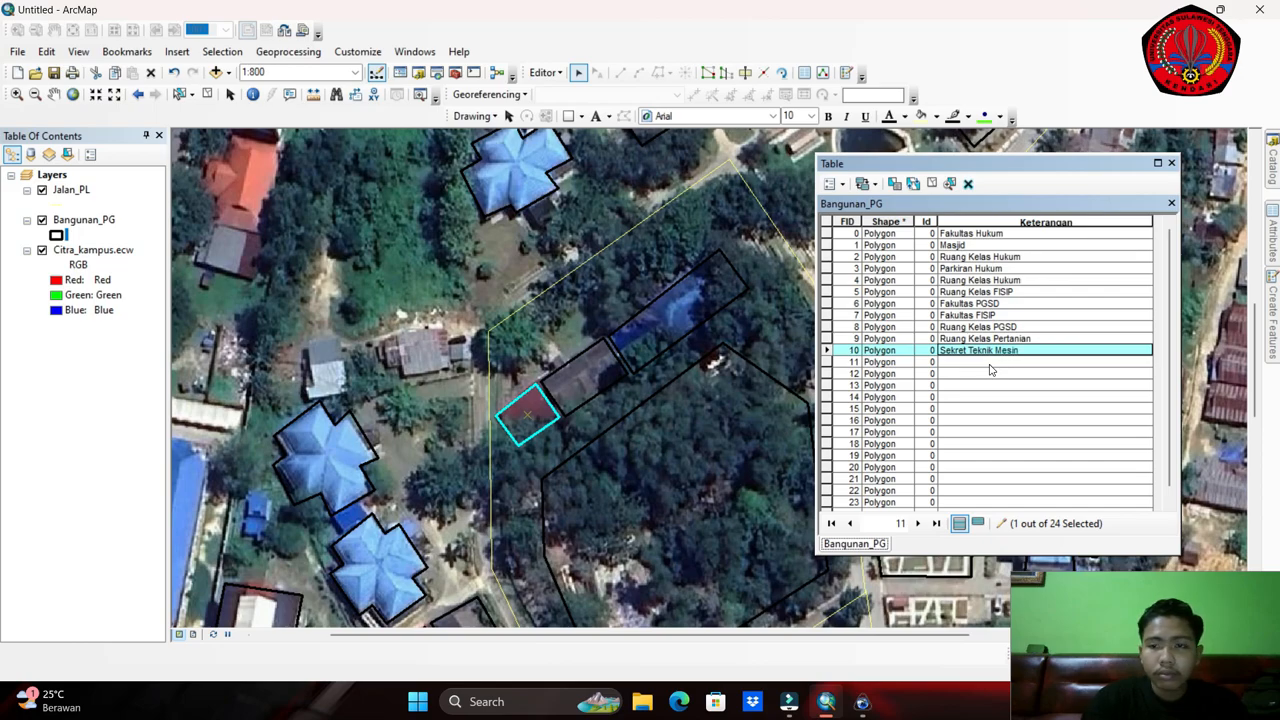
# Set Keterangan to Fakultas Pertanian for the upper cross-shaped building in the southwest (FID 11) and Fakultas Teknik for the one below it (FID 12).
pyautogui.click(527, 180)
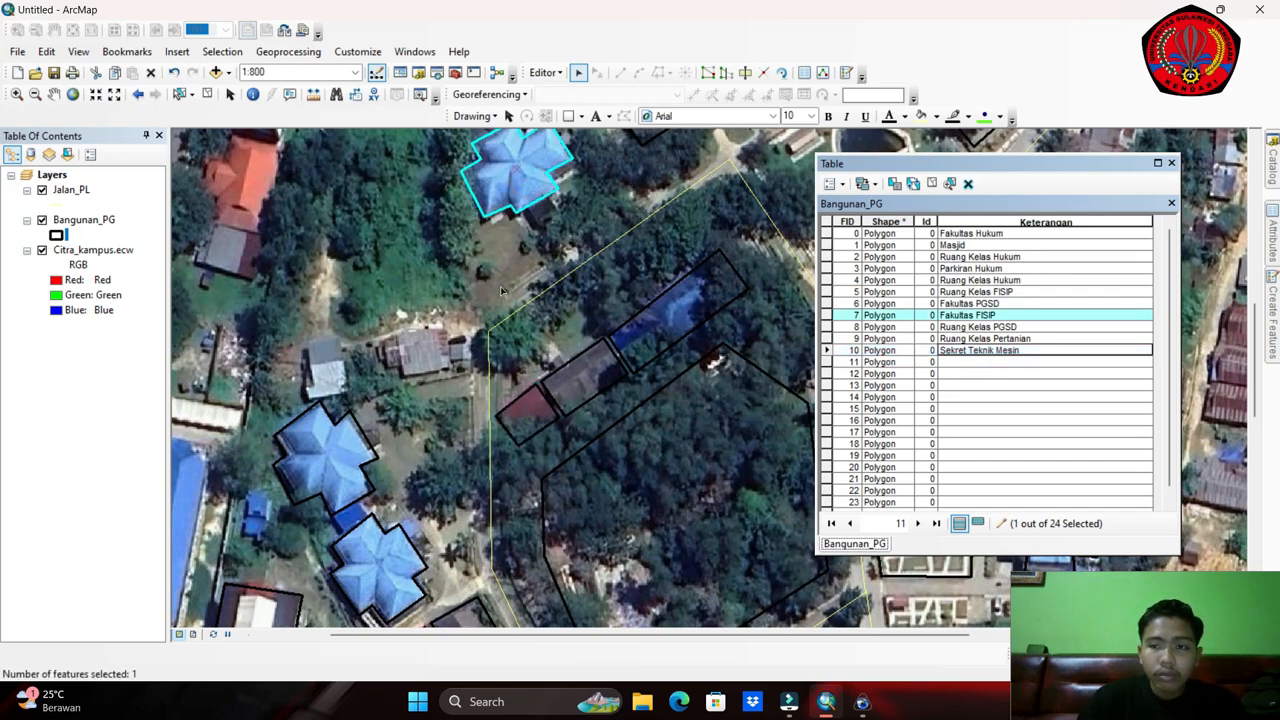
pyautogui.click(340, 432)
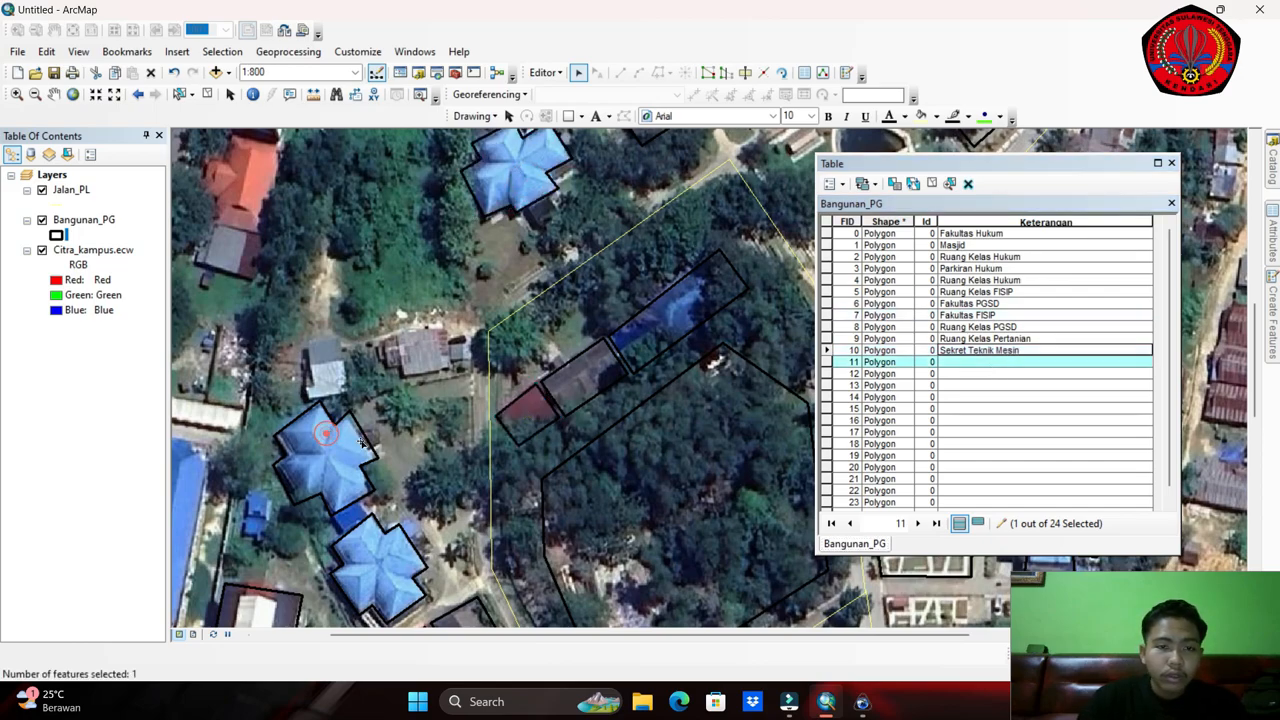
pyautogui.click(975, 362)
pyautogui.write('Fak')
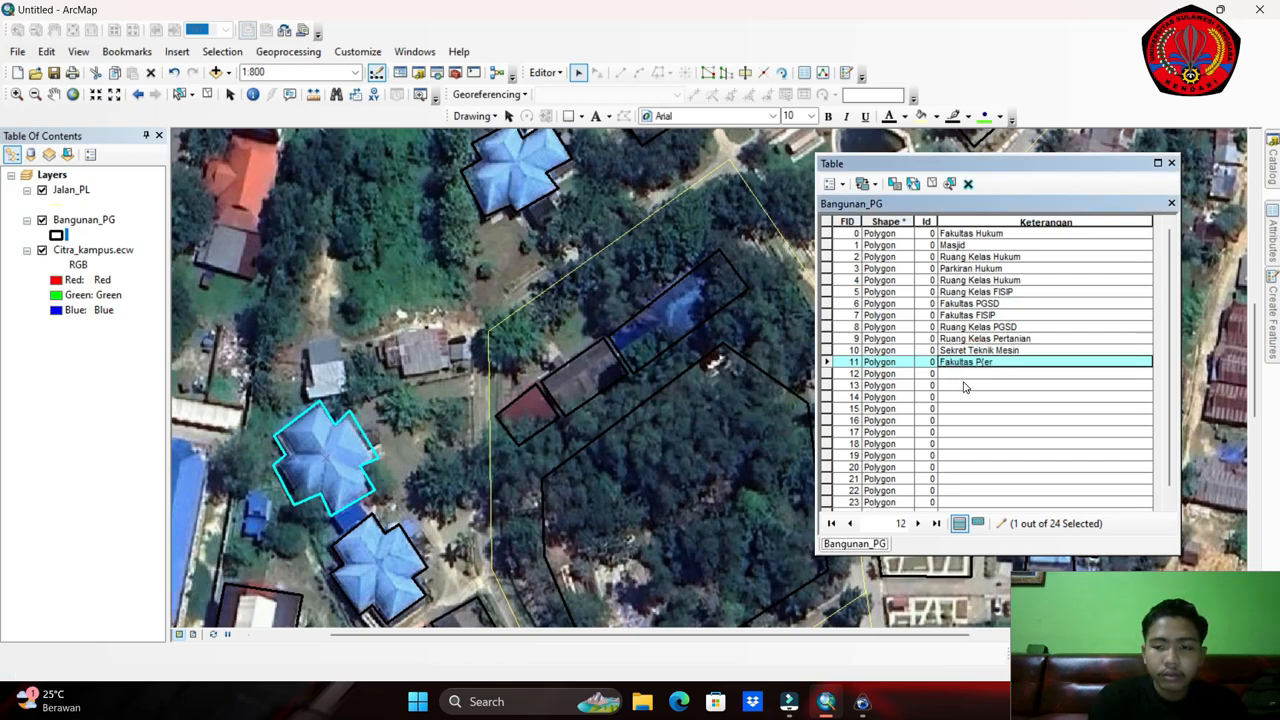
pyautogui.write('ultas Pe')
pyautogui.press('BackSpace')
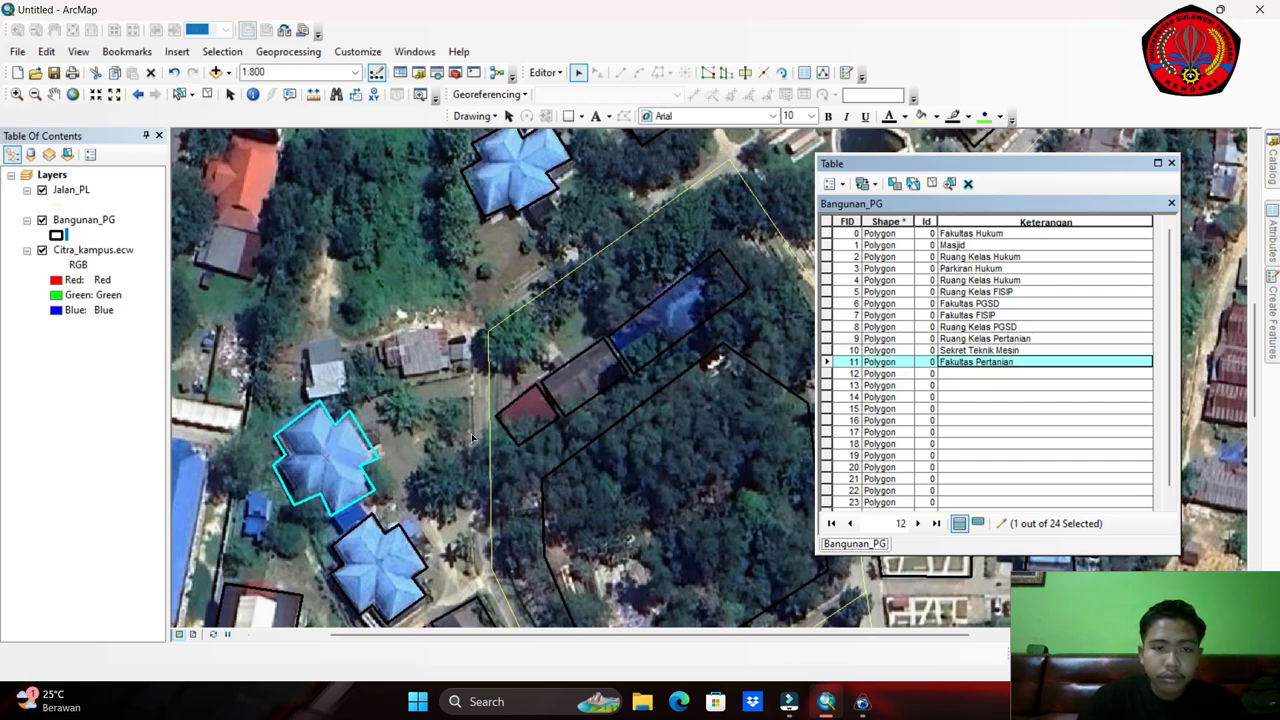
pyautogui.click(376, 543)
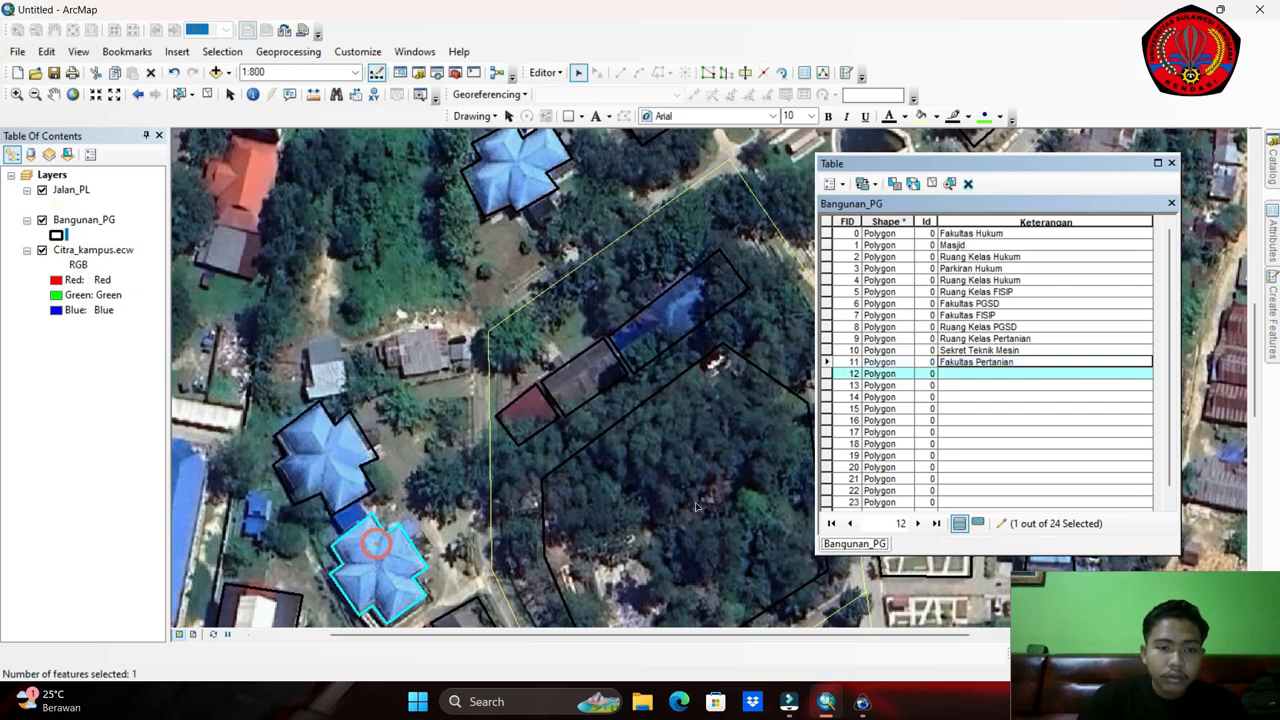
pyautogui.click(981, 374)
pyautogui.write('Fakultas Teknik')
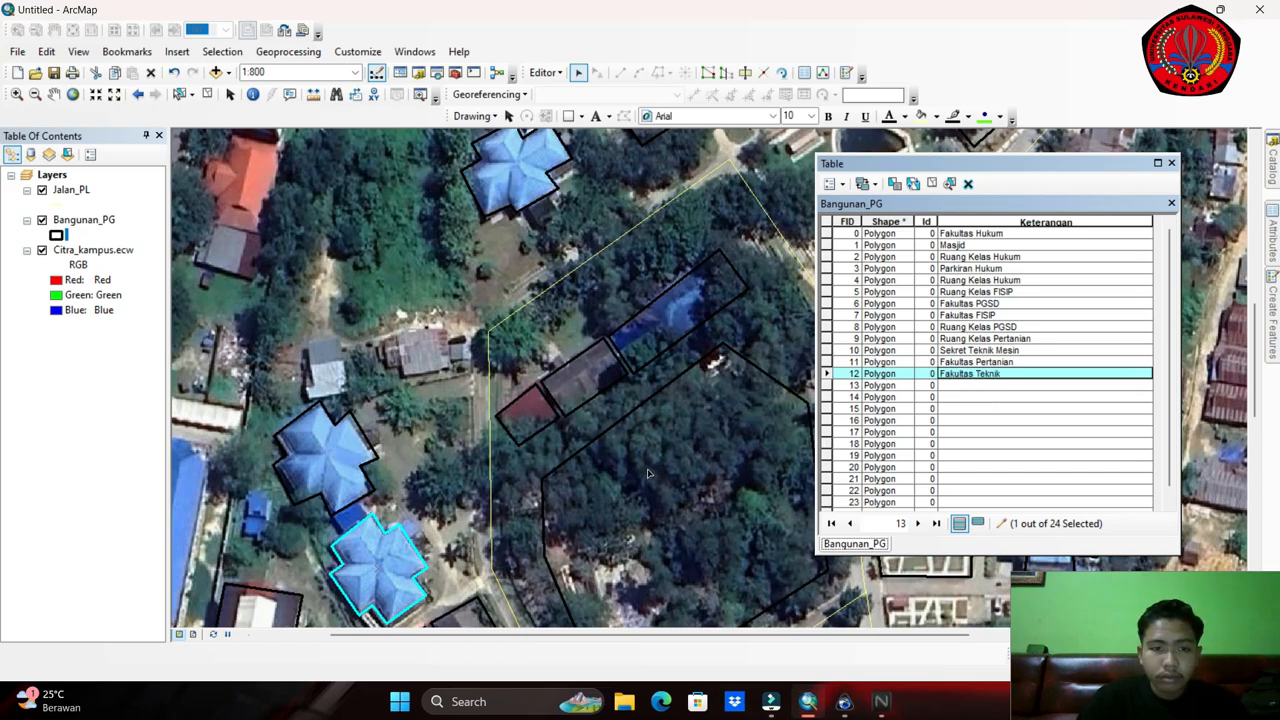
# Set Keterangan to Asrama Mahasiswa for the long westernmost building (FID 13) and Ruang Kelas Teknik for the dark-roofed rectangle southeast of Fakultas Teknik (FID 14).
pyautogui.moveTo(647, 469); pyautogui.dragTo(621, 144)
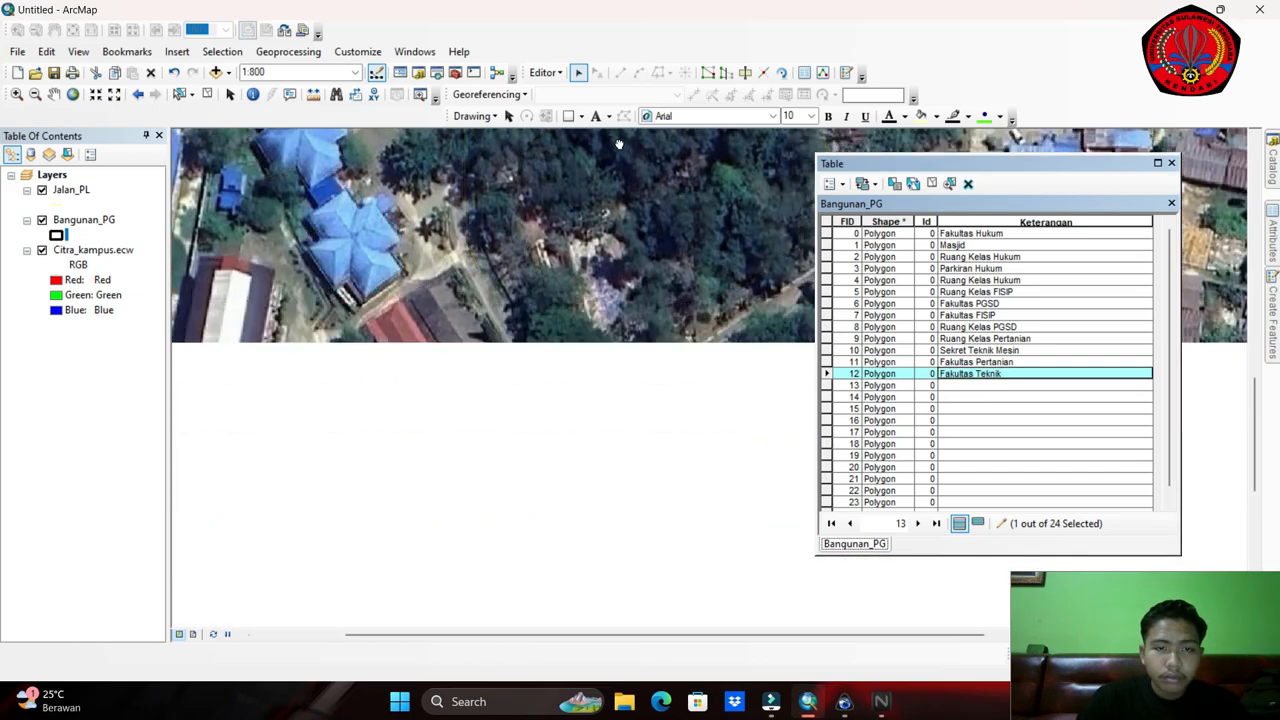
pyautogui.moveTo(473, 322); pyautogui.dragTo(517, 295)
pyautogui.click(273, 311)
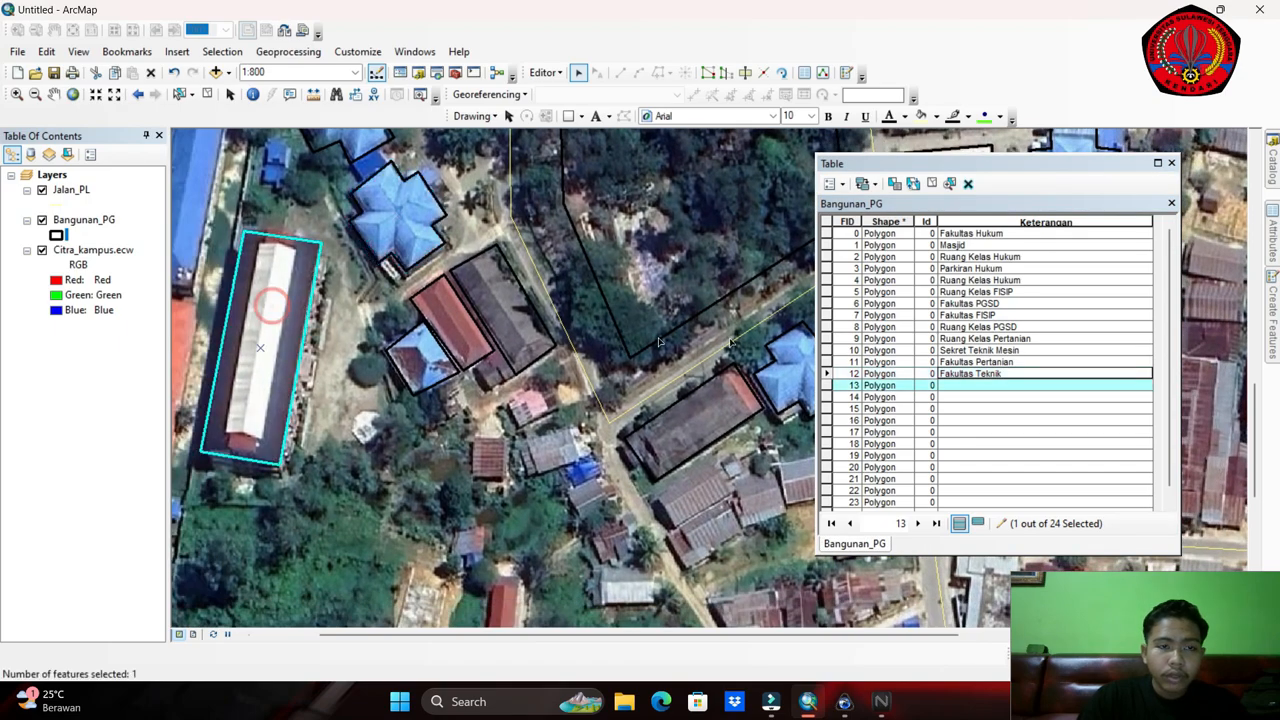
pyautogui.click(1000, 385)
pyautogui.write('Asrama Mahasiswa')
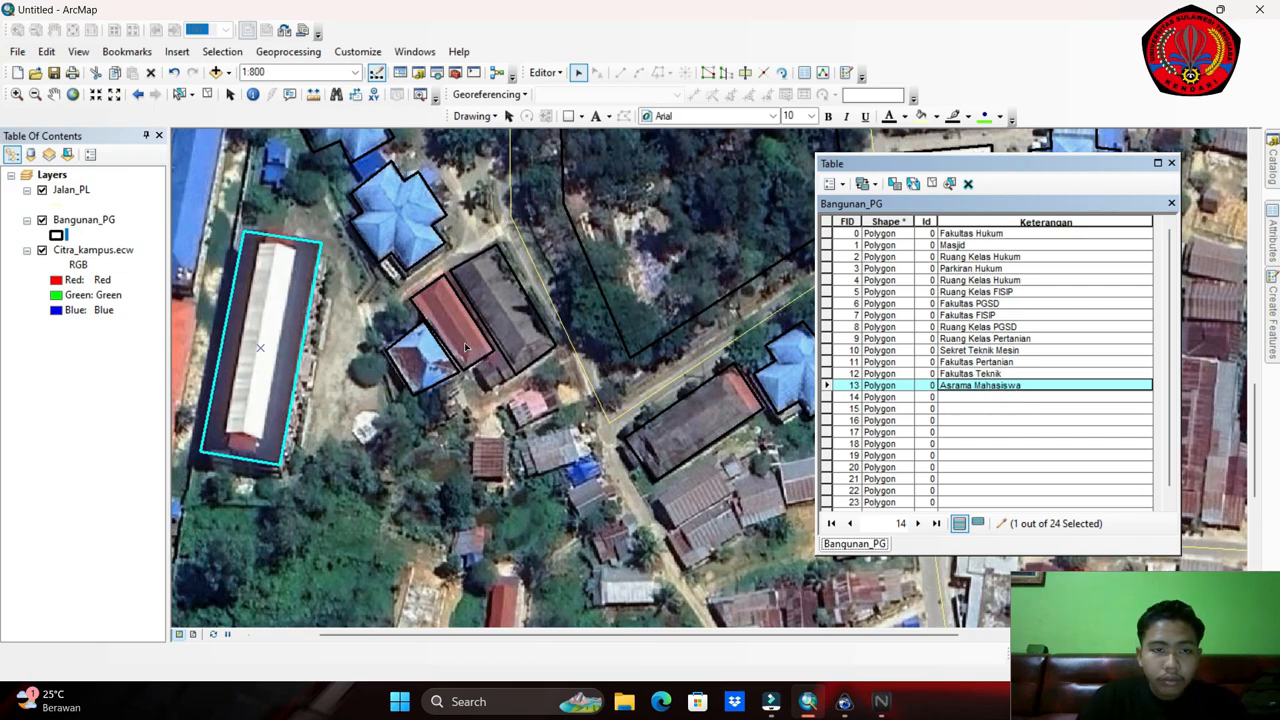
pyautogui.click(512, 316)
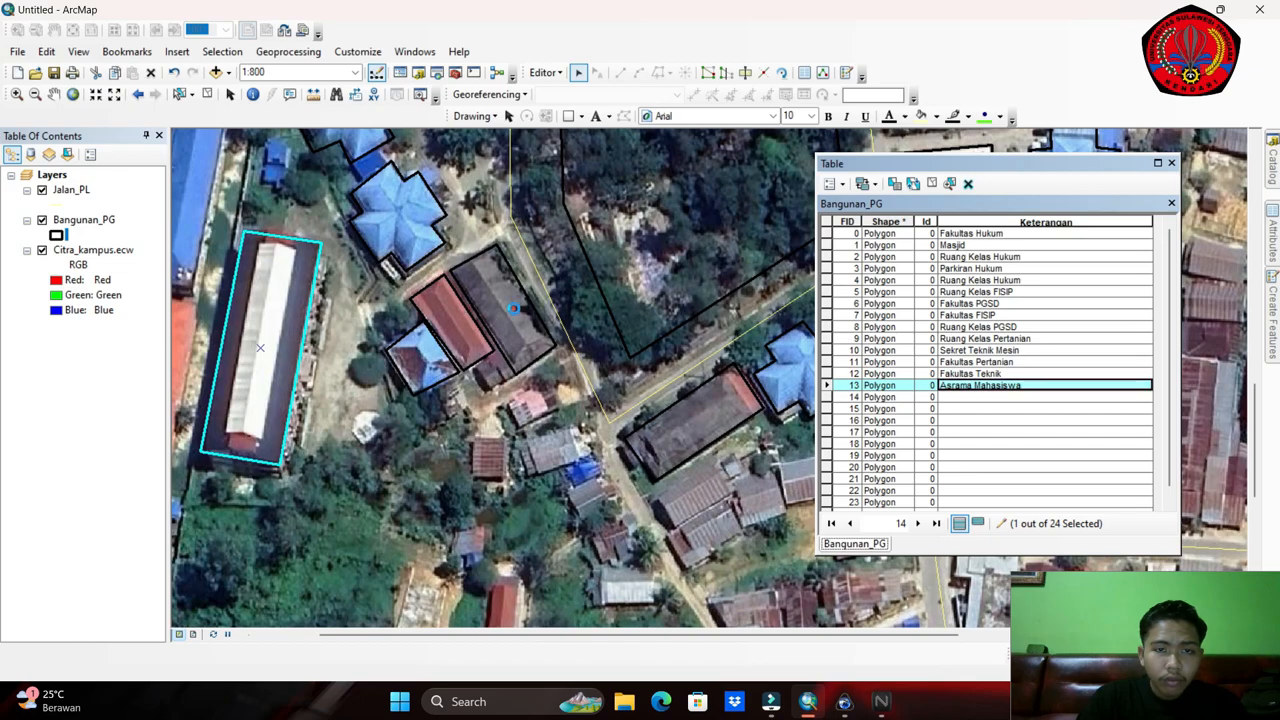
pyautogui.click(983, 397)
pyautogui.write('Ruang Kelas Teknik')
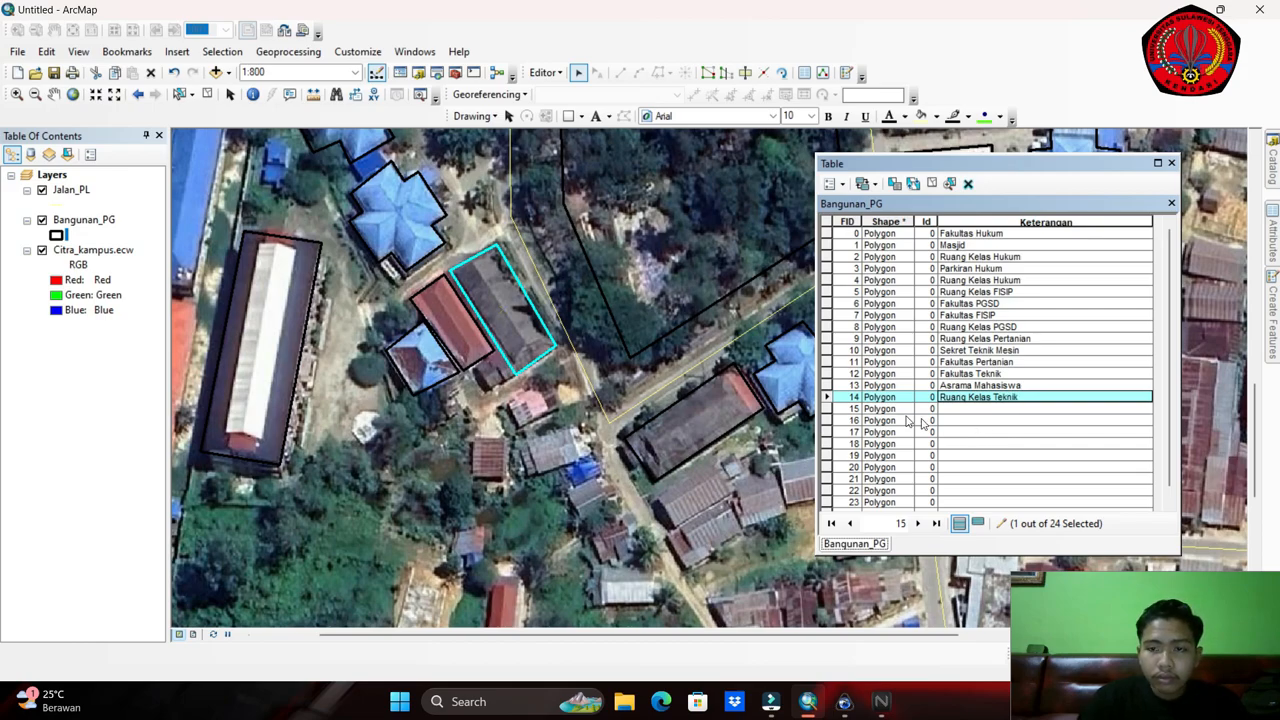
# Set Keterangan to Gedung WTC for the narrow red-roofed building (FID 15) and Sekret HMTS for the small building southwest of it (FID 16).
pyautogui.click(480, 348)
pyautogui.click(960, 409)
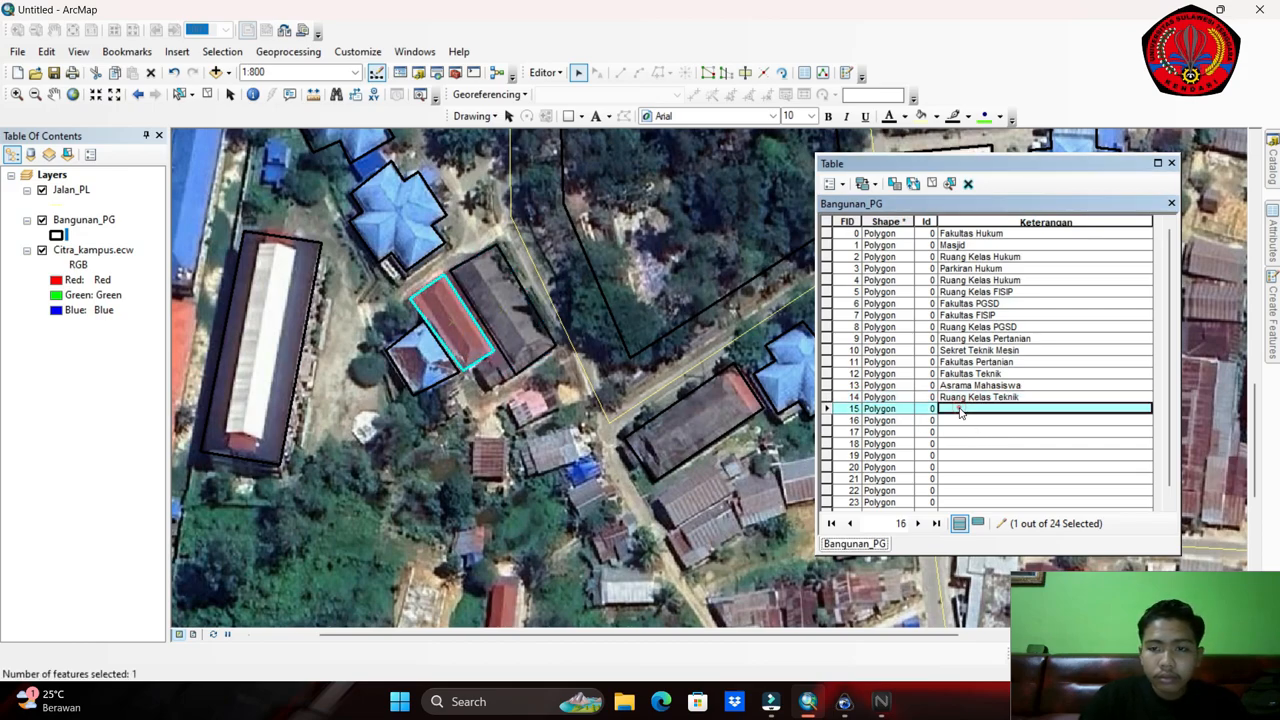
pyautogui.write('Gedung WTC')
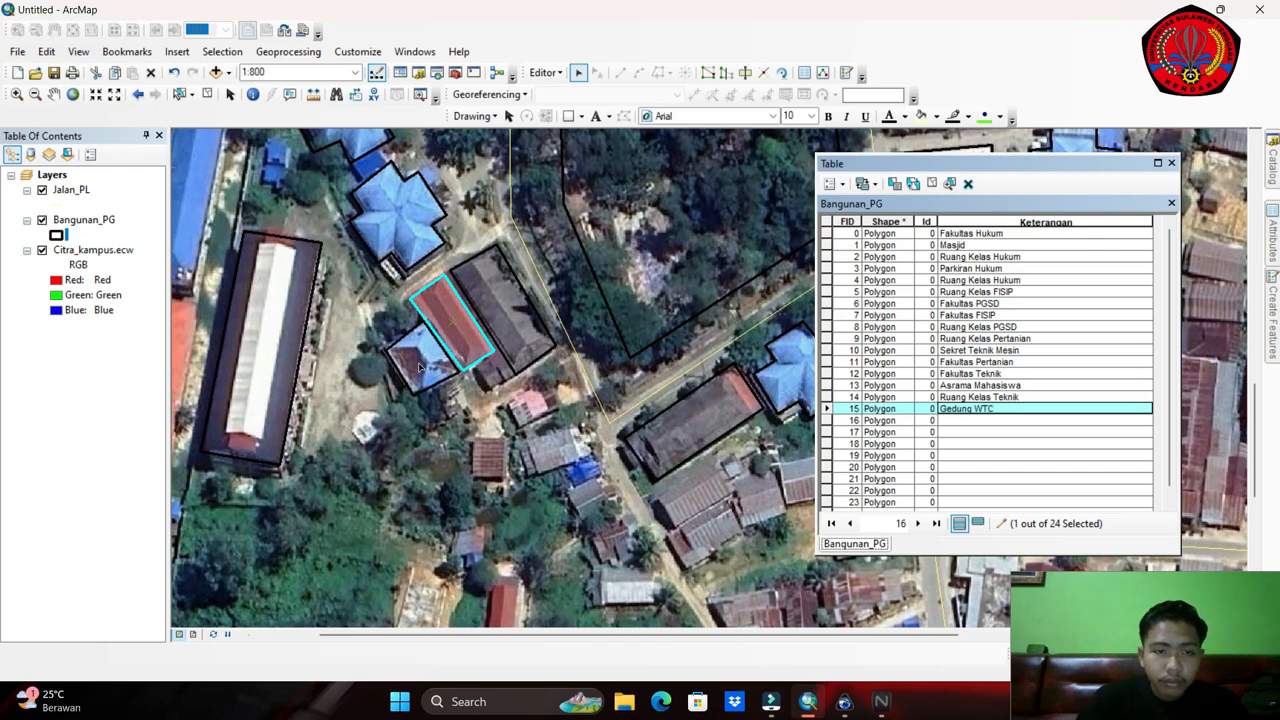
pyautogui.click(420, 368)
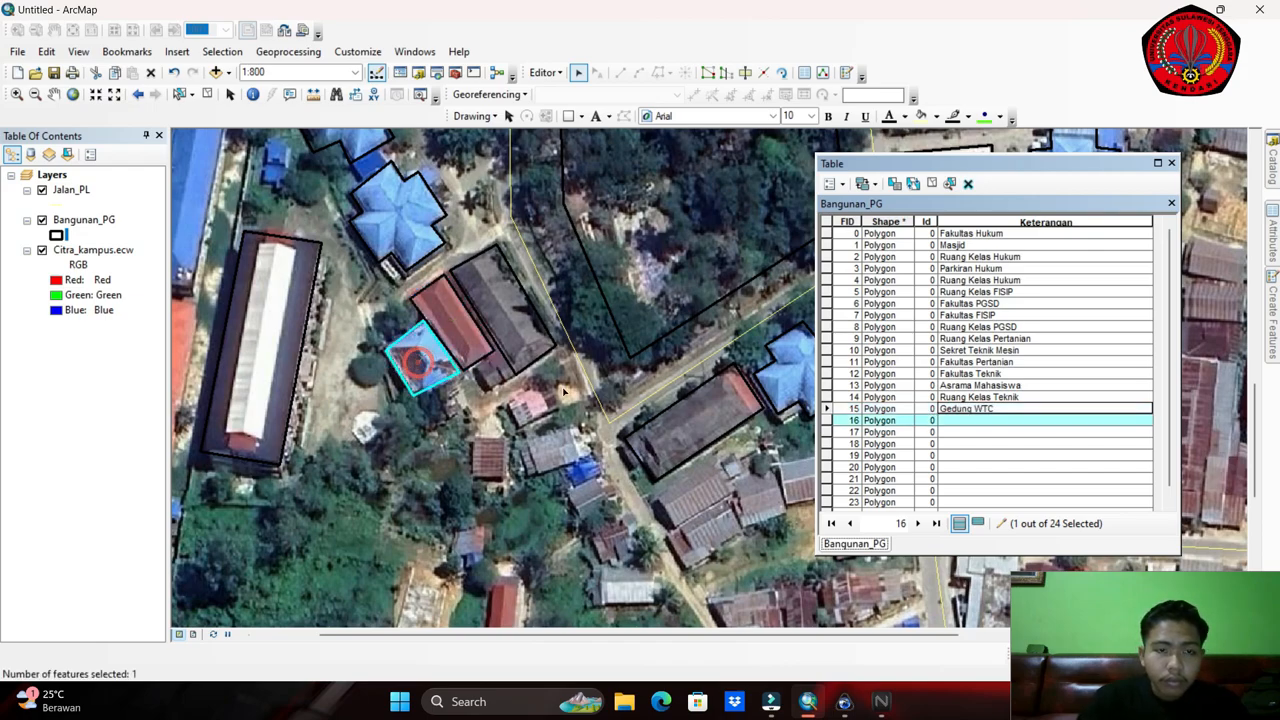
pyautogui.click(970, 422)
pyautogui.write('Sekret HMTS')
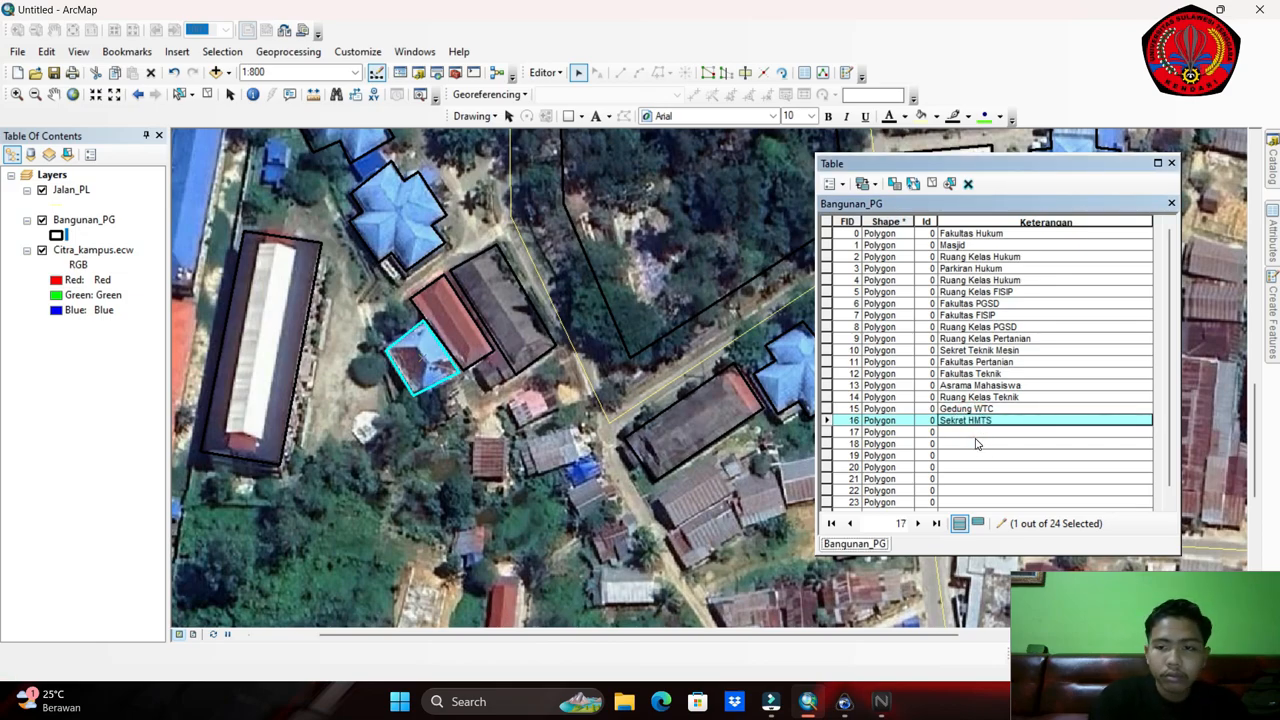
# Set Keterangan to Ruang Kelas ekonomi Dan Bisnis for the rectangle southeast of the road junction (FID 17).
pyautogui.click(694, 451)
pyautogui.click(960, 433)
pyautogui.click(960, 433)
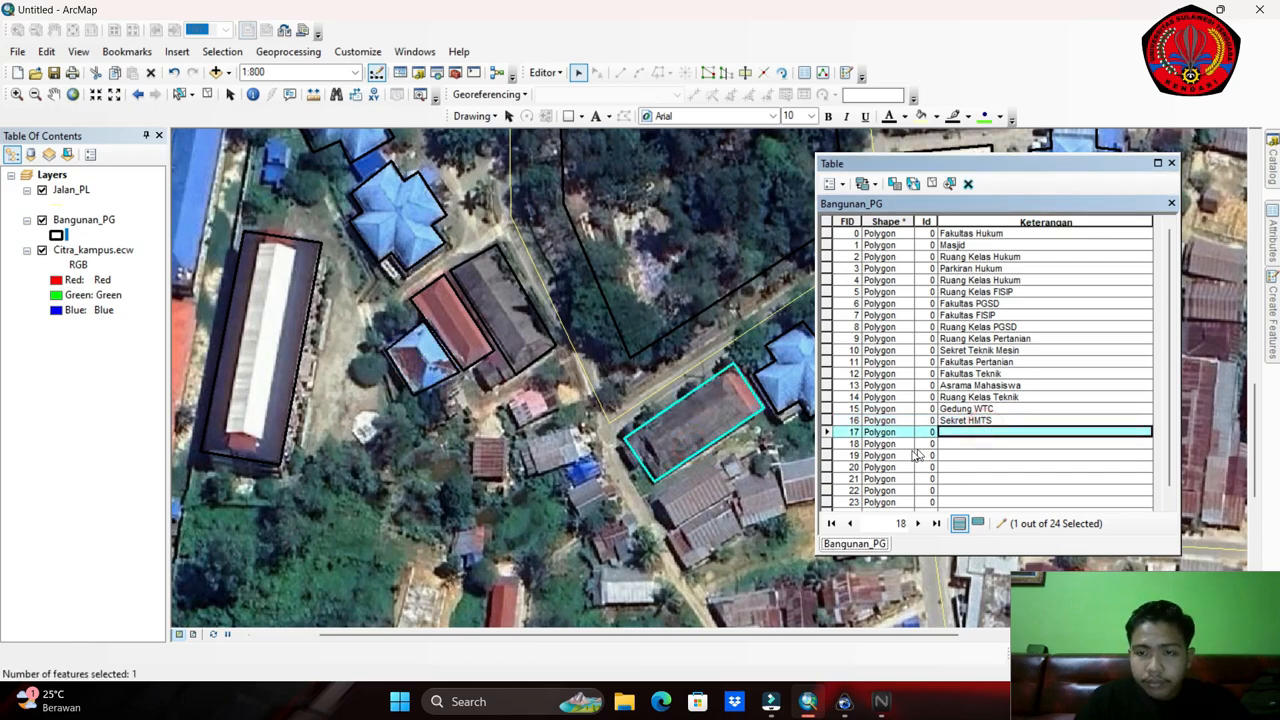
pyautogui.write('Ruang Kelas ekonomi Dan Bisnis')
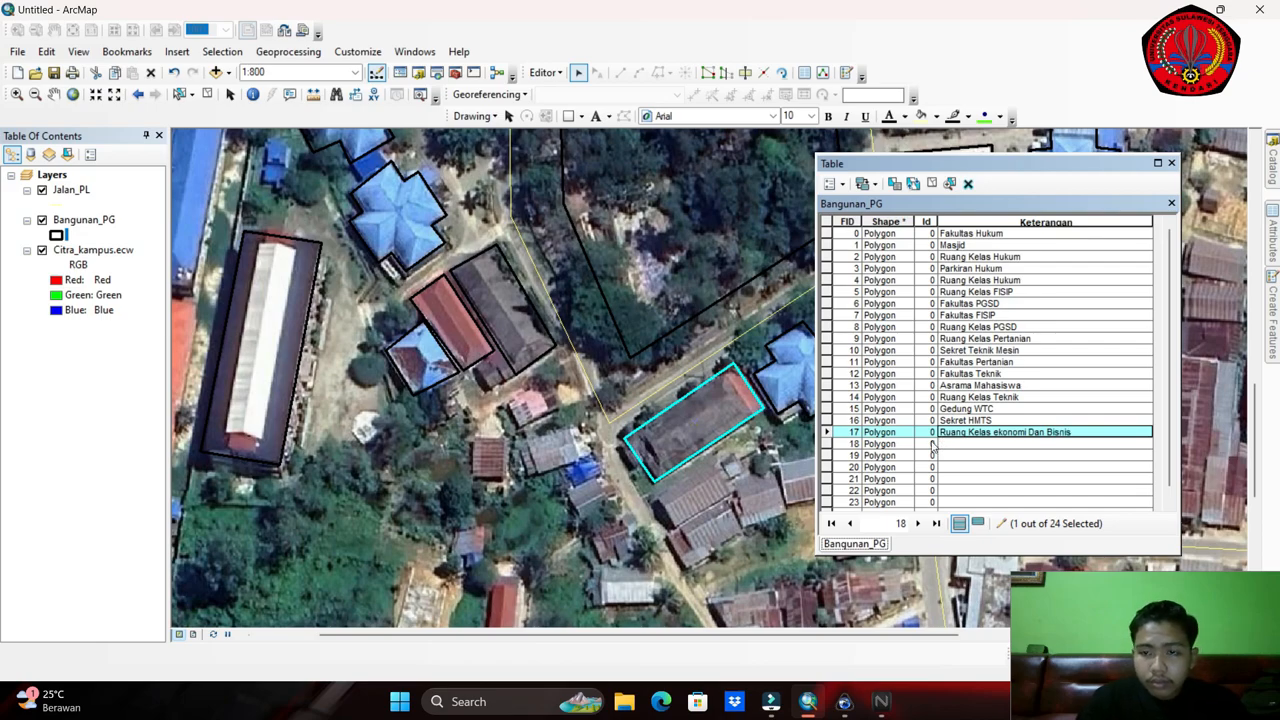
# Set Keterangan to Fakultas Ekonomi dan Bisnis for the southern cross-shaped building (FID 18) and Taman Rektorat for the patterned garden plot northeast of it (FID 19).
pyautogui.moveTo(756, 402); pyautogui.dragTo(560, 457)
pyautogui.click(606, 442)
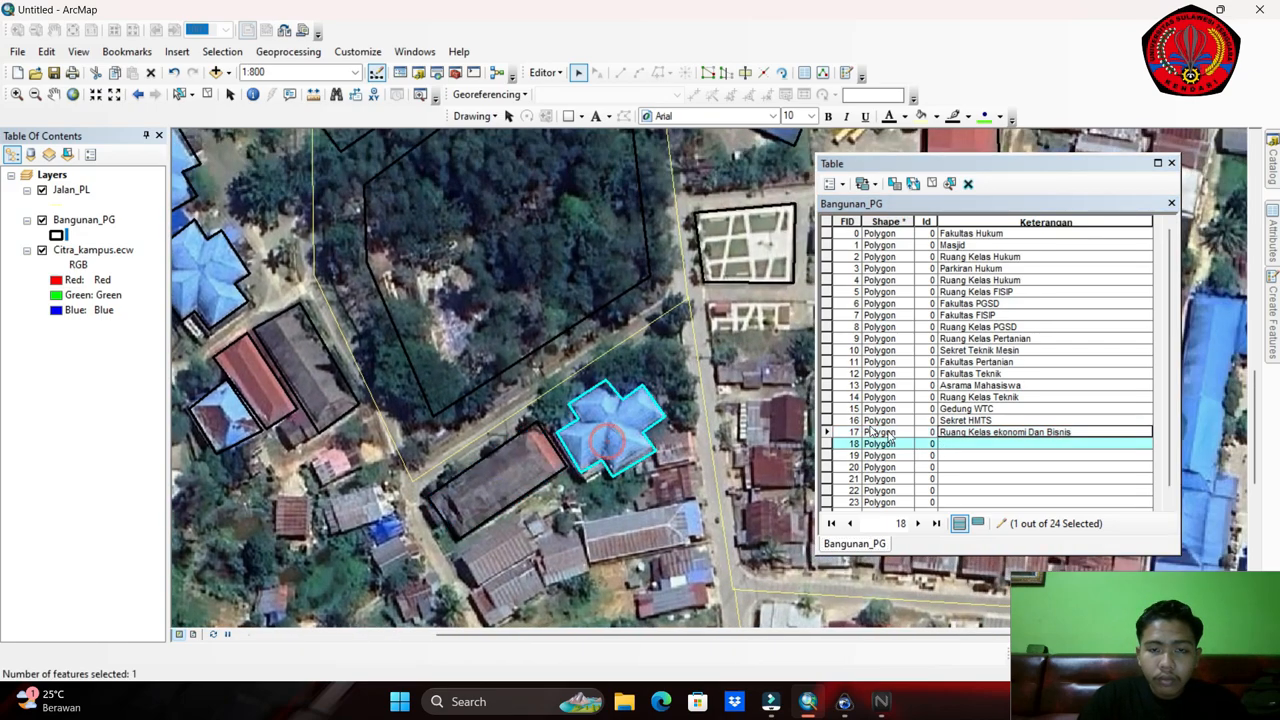
pyautogui.click(966, 443)
pyautogui.write('Fakultas Ekonomi dan Bisnis')
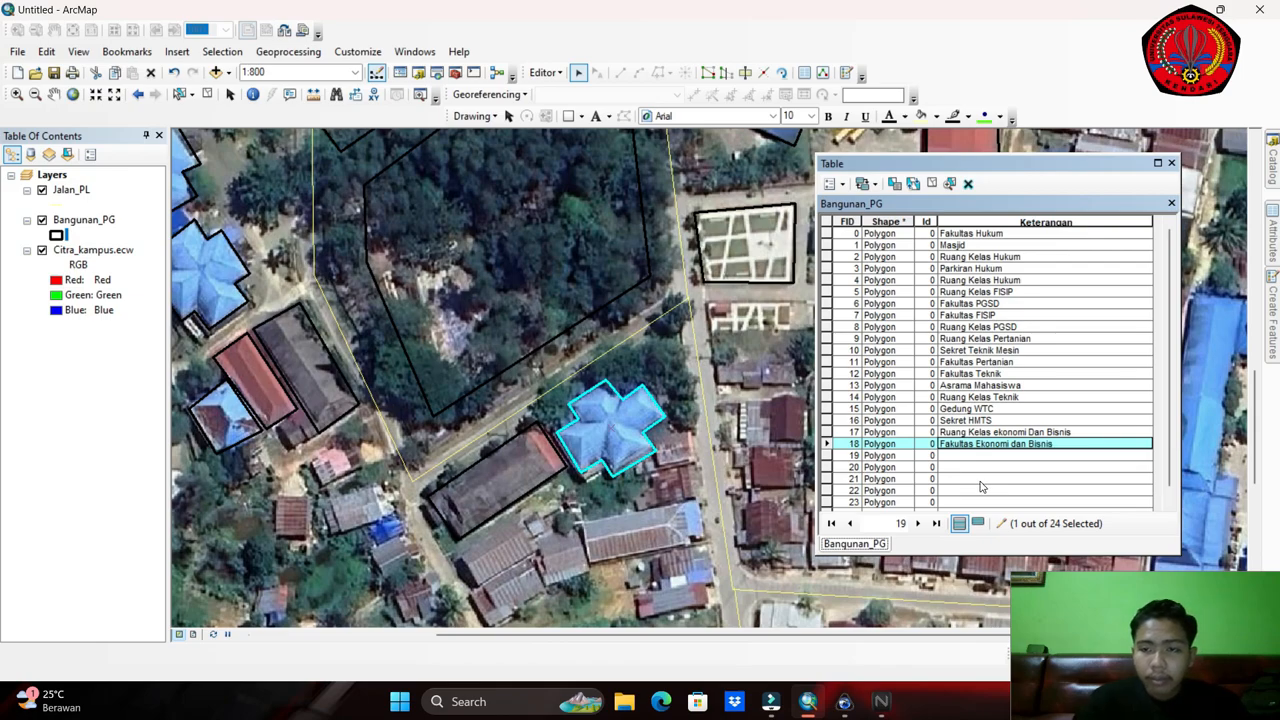
pyautogui.moveTo(704, 389); pyautogui.dragTo(536, 462)
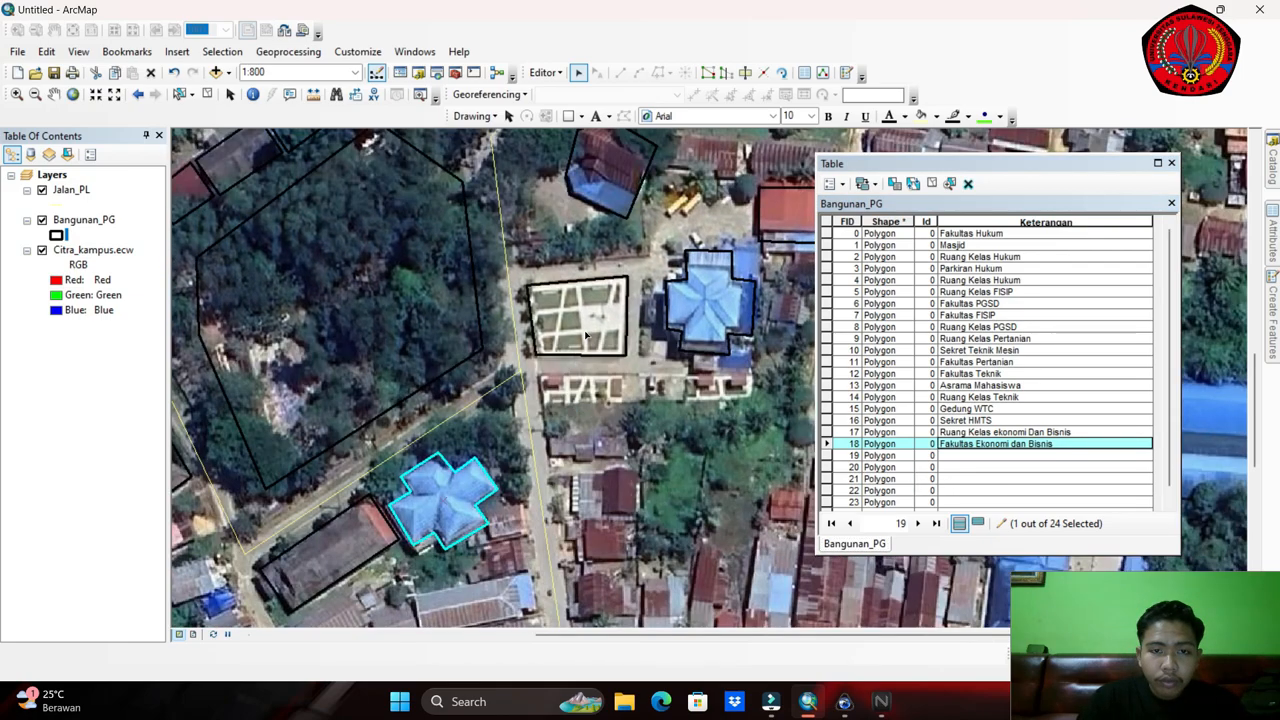
pyautogui.click(588, 338)
pyautogui.write('Taman Rektorat')
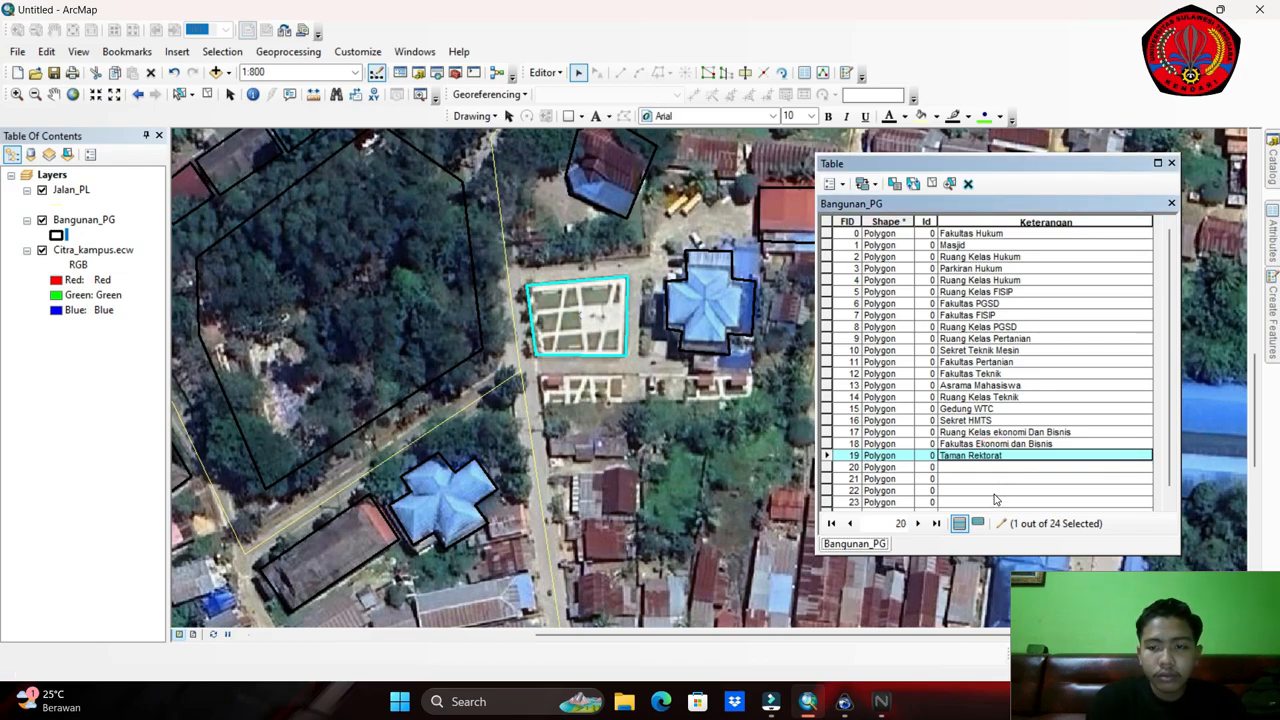
# Set Keterangan to Gedung Rektorat for the cross-shaped building beside the garden (FID 20) and Perpustakaan for the five-sided building north of the garden (FID 22).
pyautogui.click(710, 322)
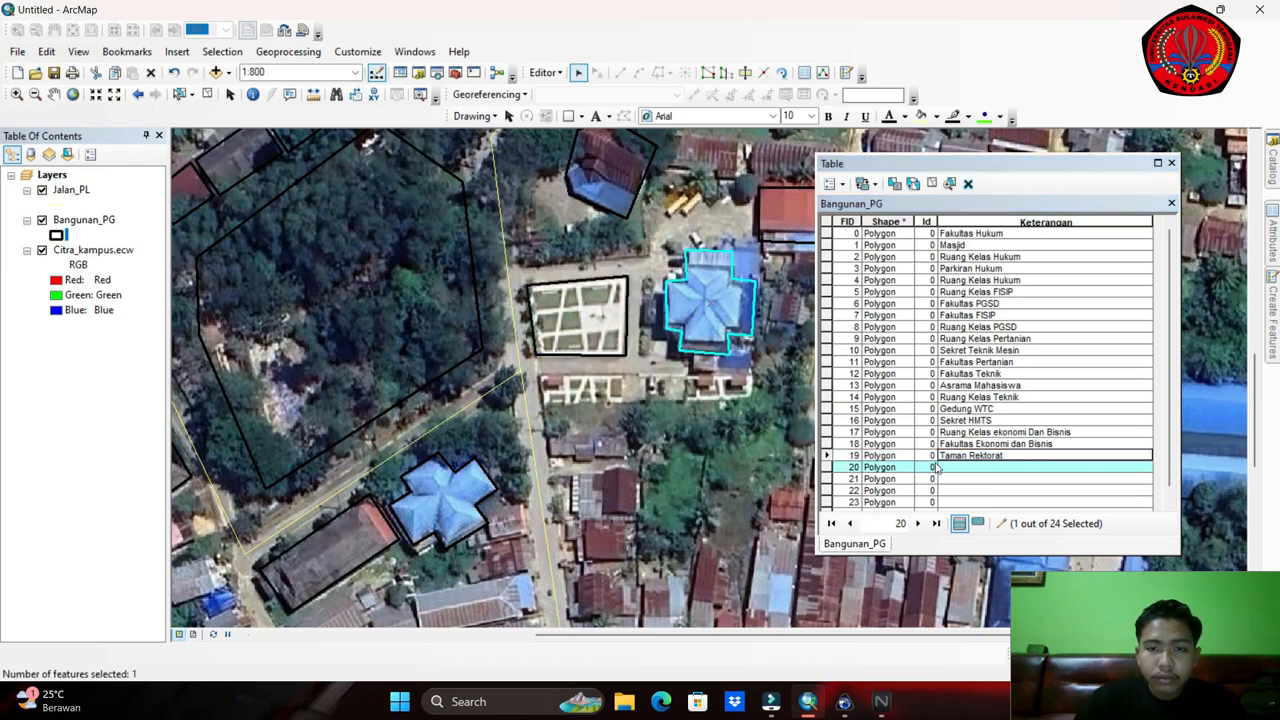
pyautogui.click(971, 467)
pyautogui.write('Gedung Rektor')
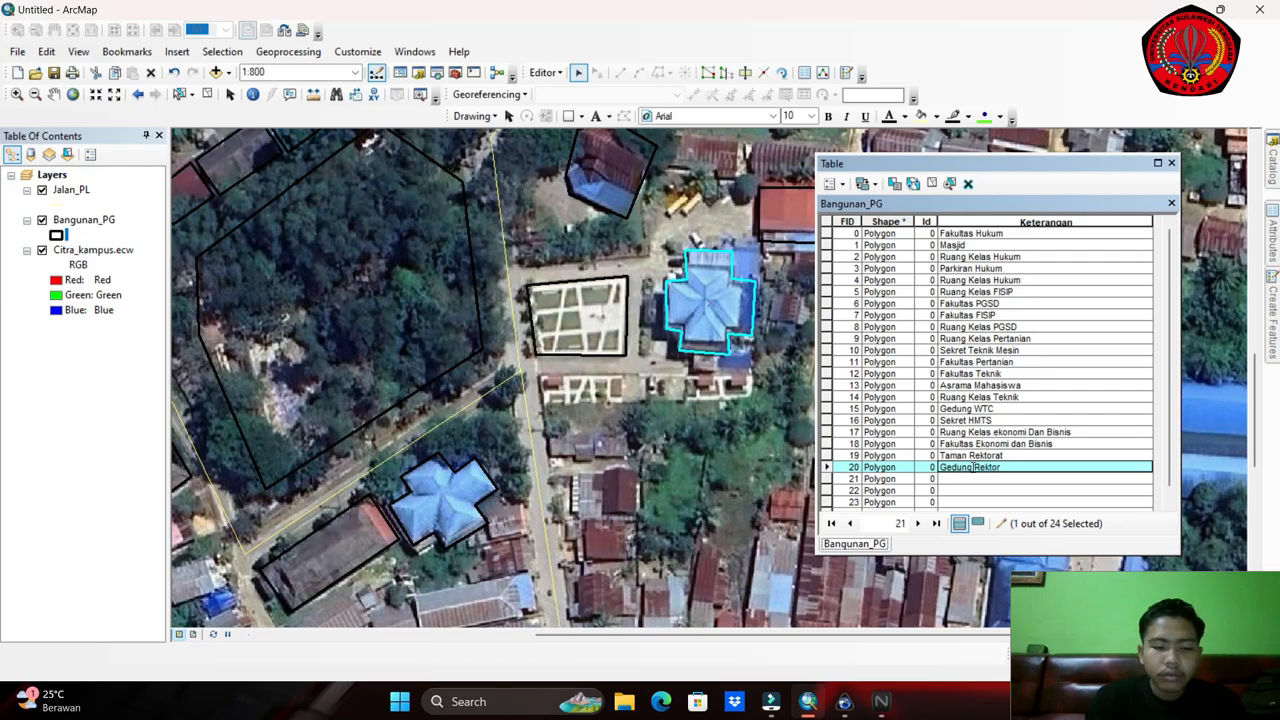
pyautogui.write('at')
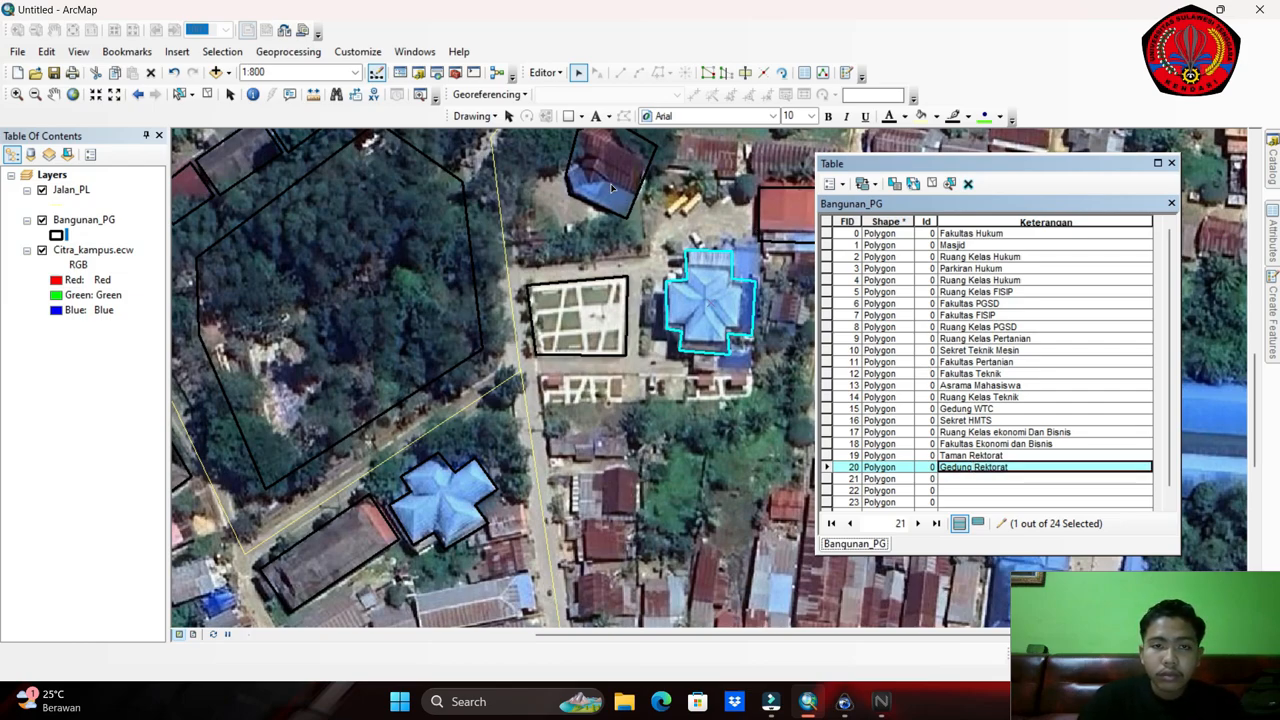
pyautogui.click(969, 491)
pyautogui.click(970, 491)
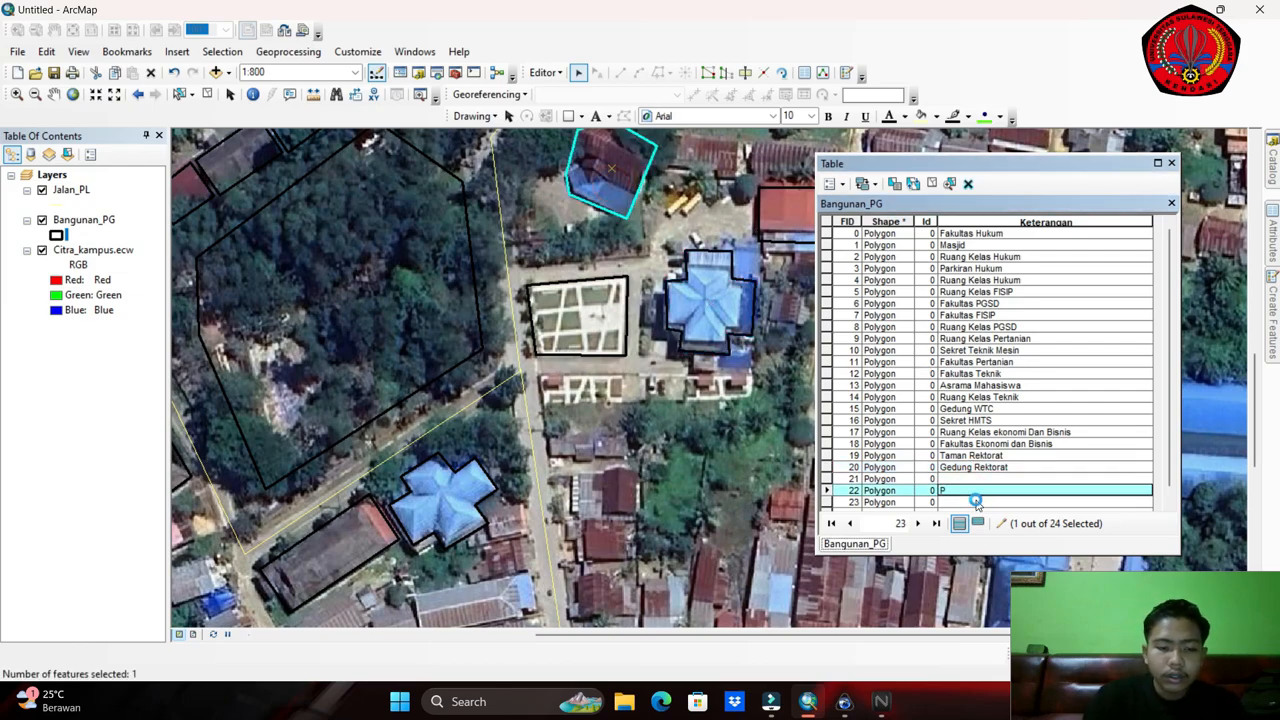
pyautogui.write('Perpustakaan')
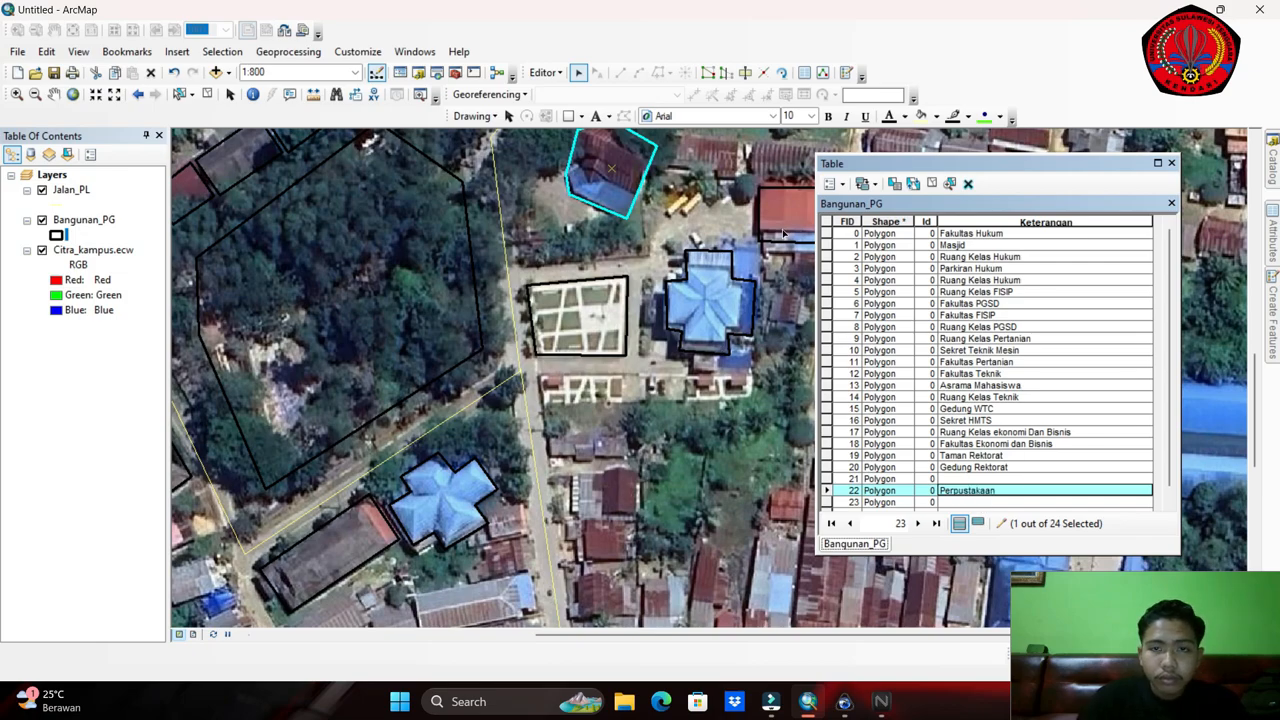
# Set Keterangan to Kantin for the red-roofed rectangle northeast of Gedung Rektorat (FID 21) and Ruang Terbuka Hijau (RTH) for the large wooded polygon (FID 23).
pyautogui.click(1000, 479)
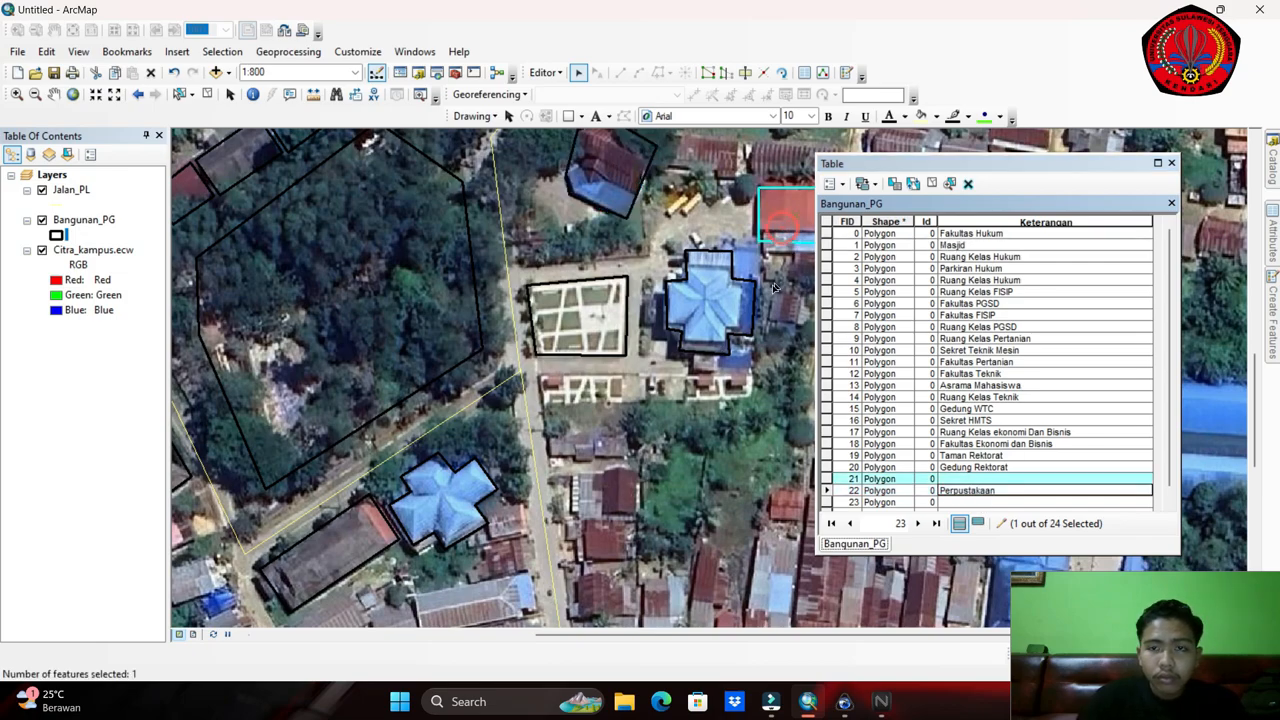
pyautogui.click(998, 480)
pyautogui.write('Kantin')
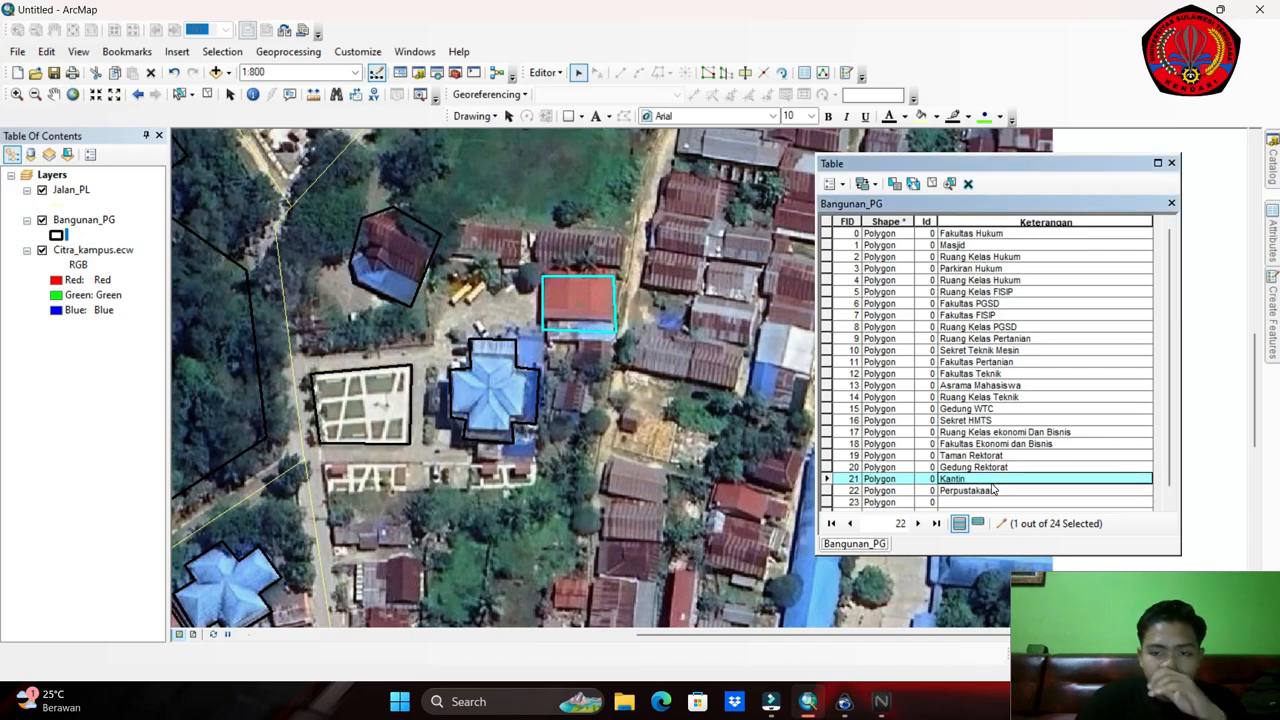
pyautogui.moveTo(655, 420); pyautogui.dragTo(763, 337)
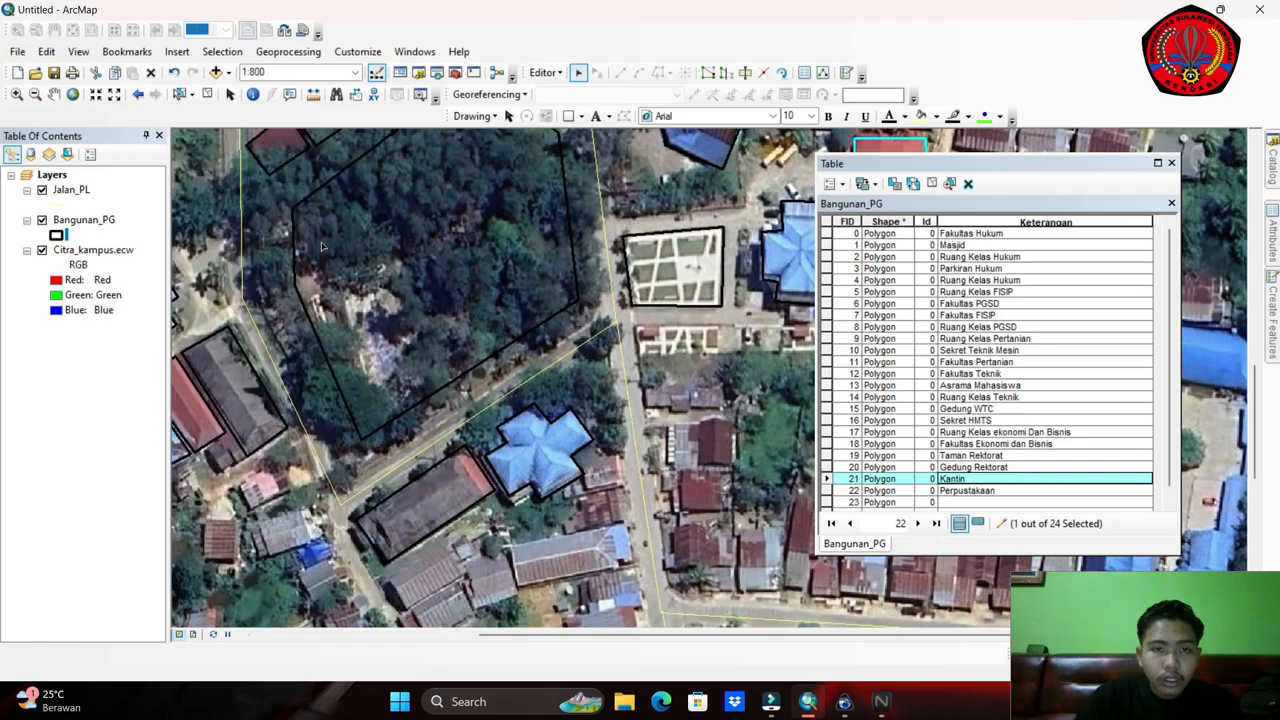
pyautogui.click(1000, 502)
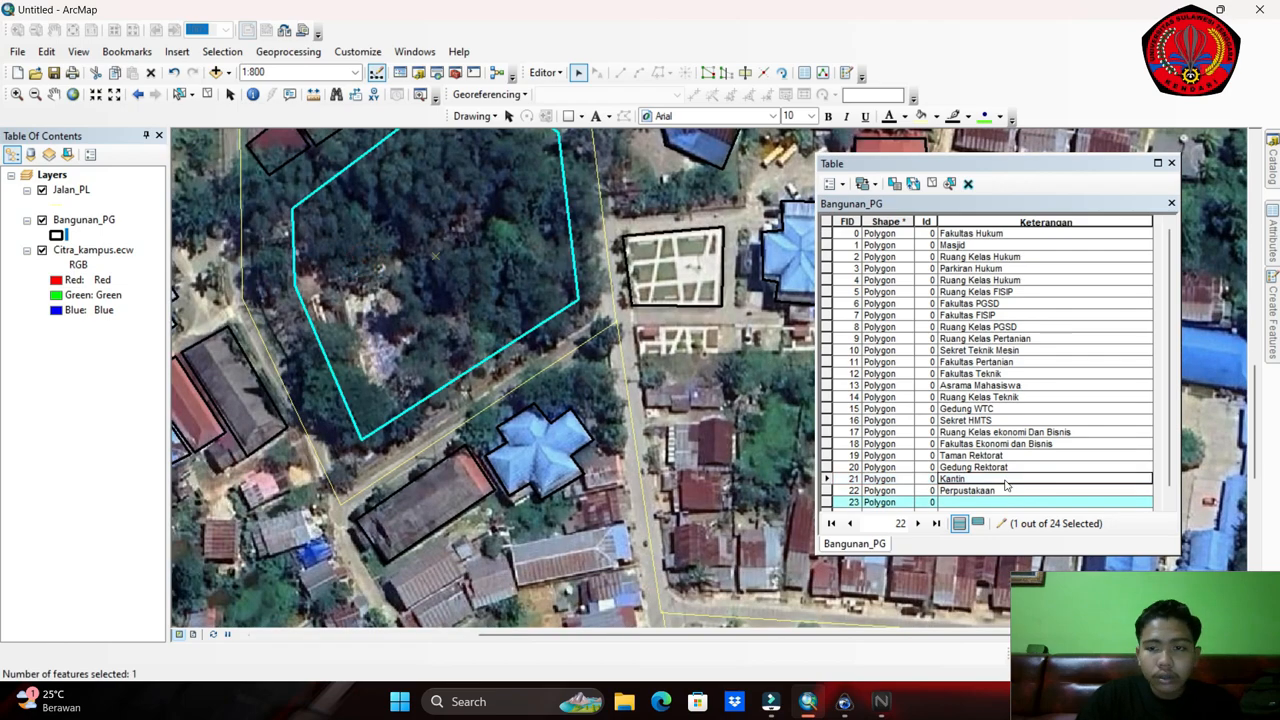
pyautogui.click(997, 504)
pyautogui.write('Ruang Terbuka Hijau (RTH')
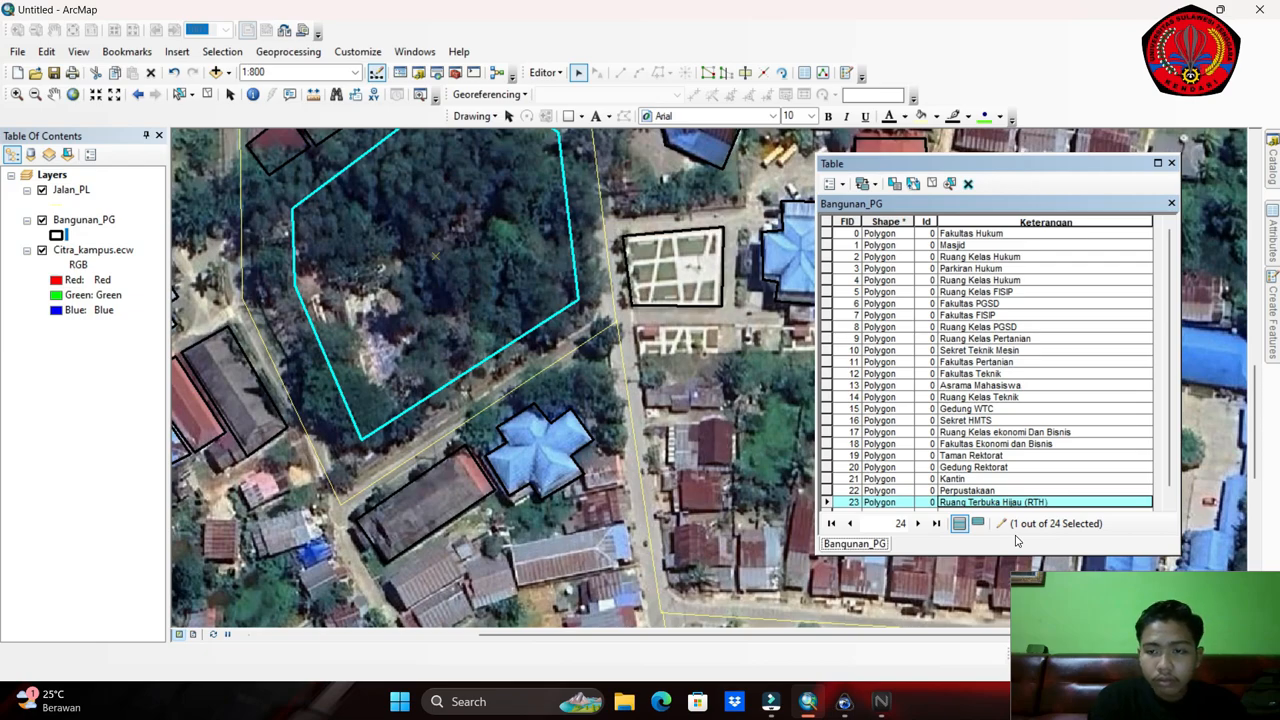
# Stop the editing session on Bangunan_PG and close its attribute table.
pyautogui.scroll(2, 700, 383)
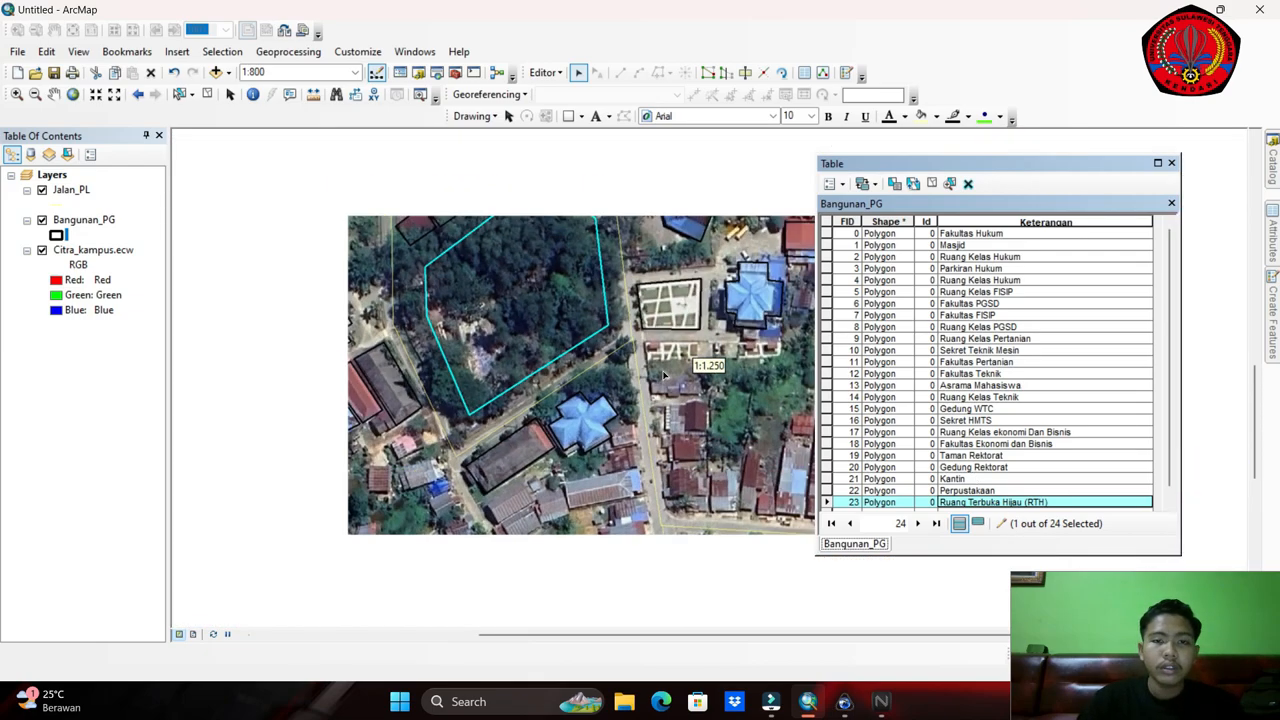
pyautogui.scroll(-1, 1060, 372)
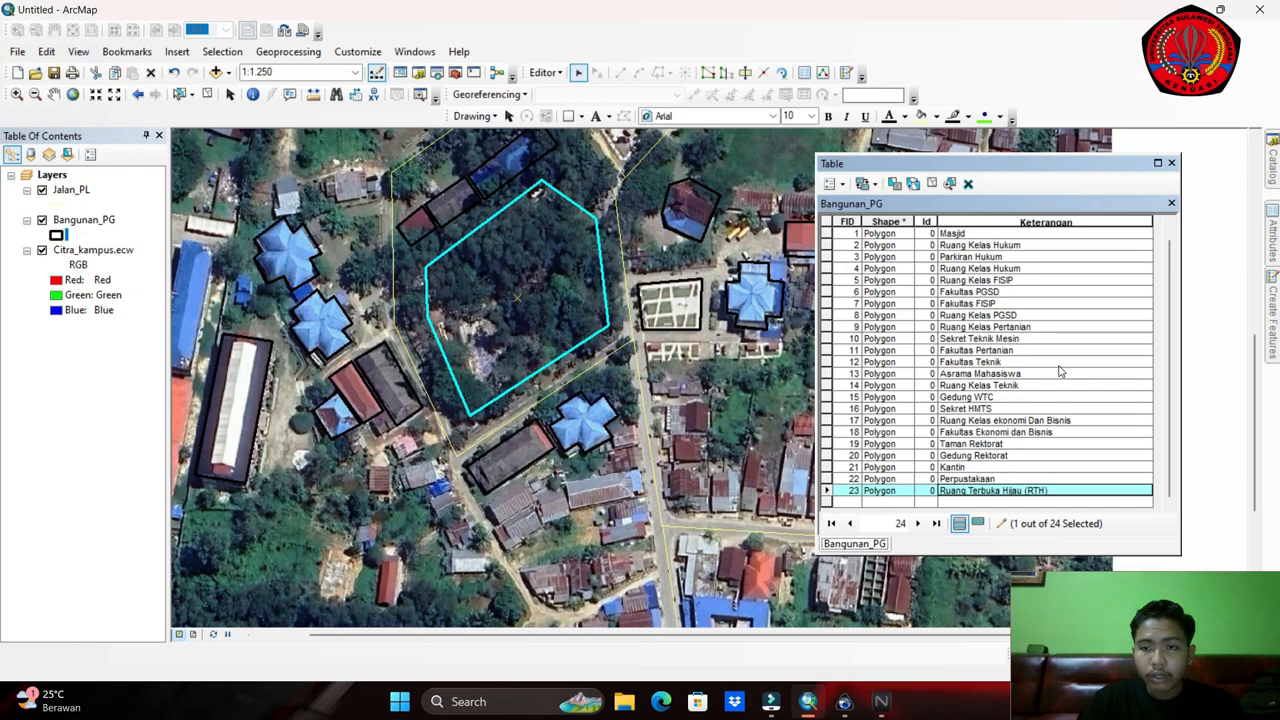
pyautogui.scroll(1, 674, 370)
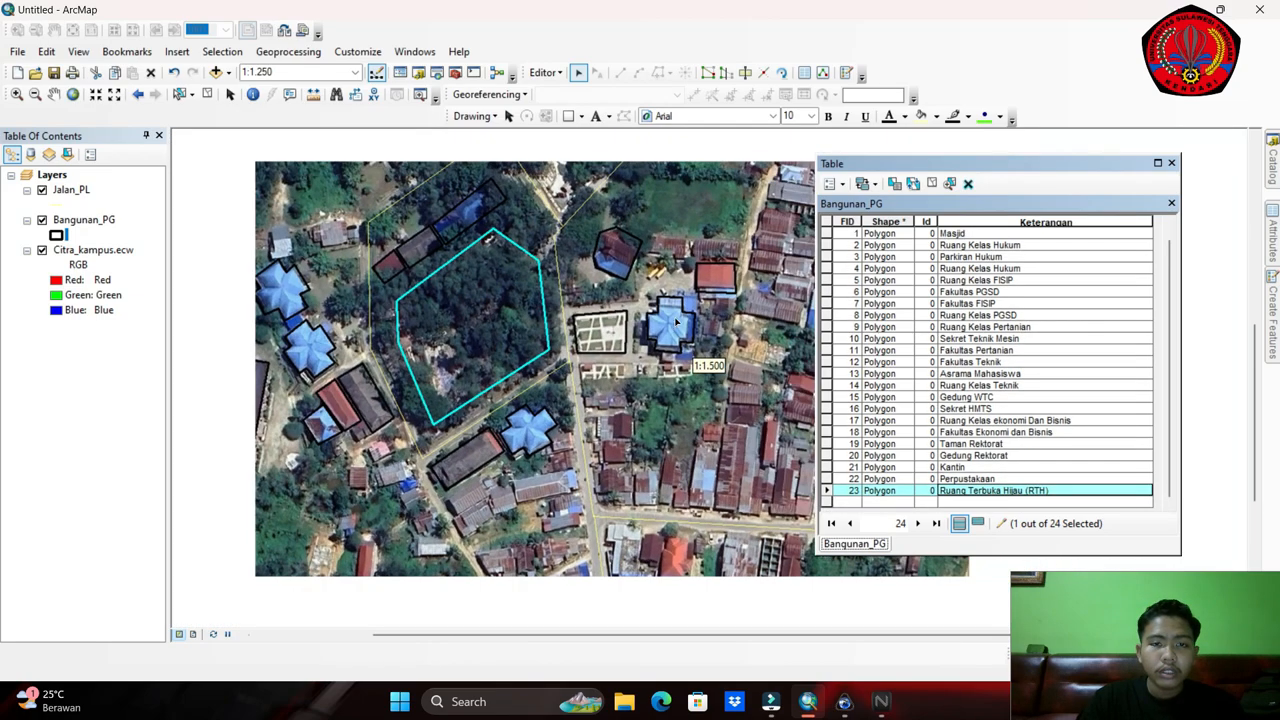
pyautogui.click(552, 72)
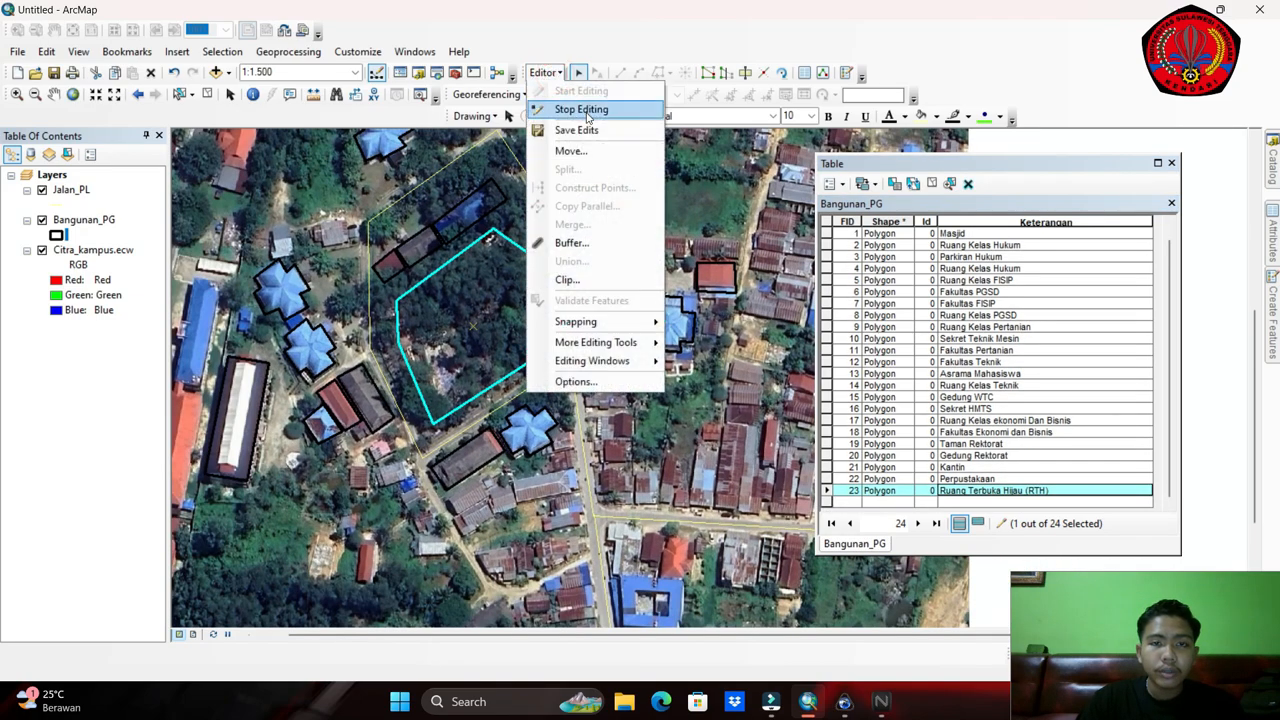
pyautogui.click(588, 114)
pyautogui.click(580, 397)
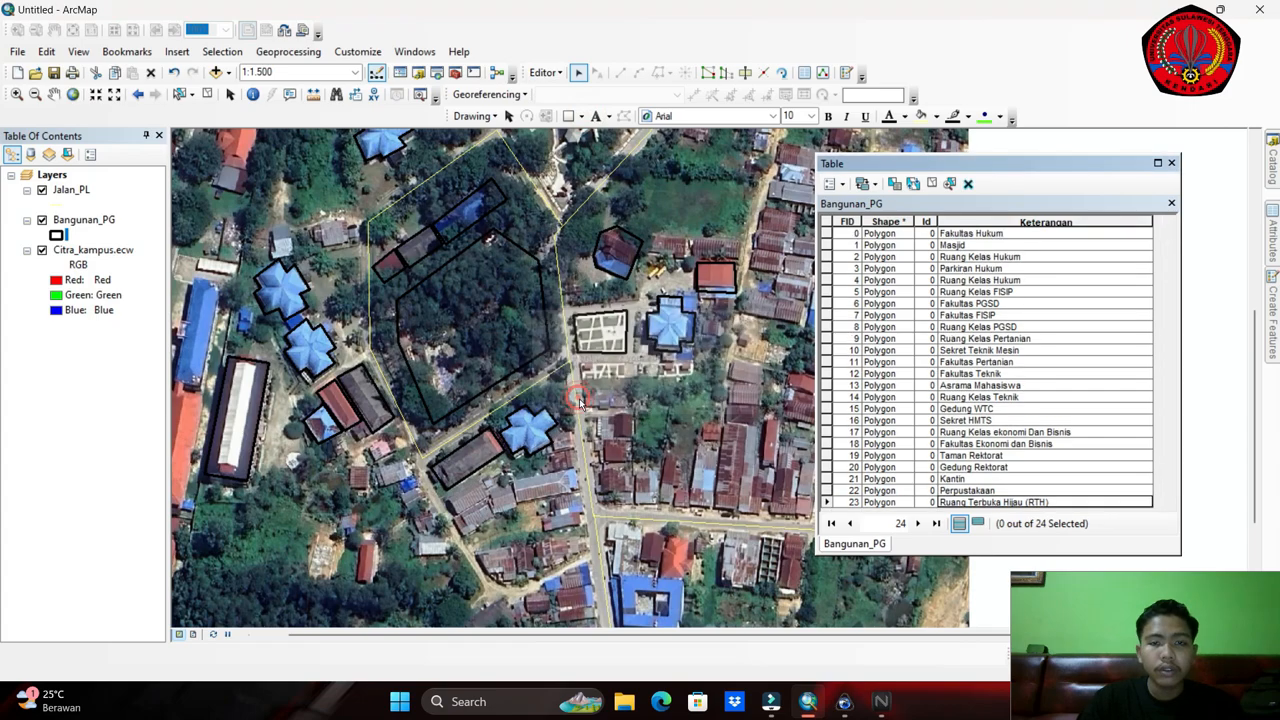
pyautogui.moveTo(1097, 166); pyautogui.dragTo(491, 205)
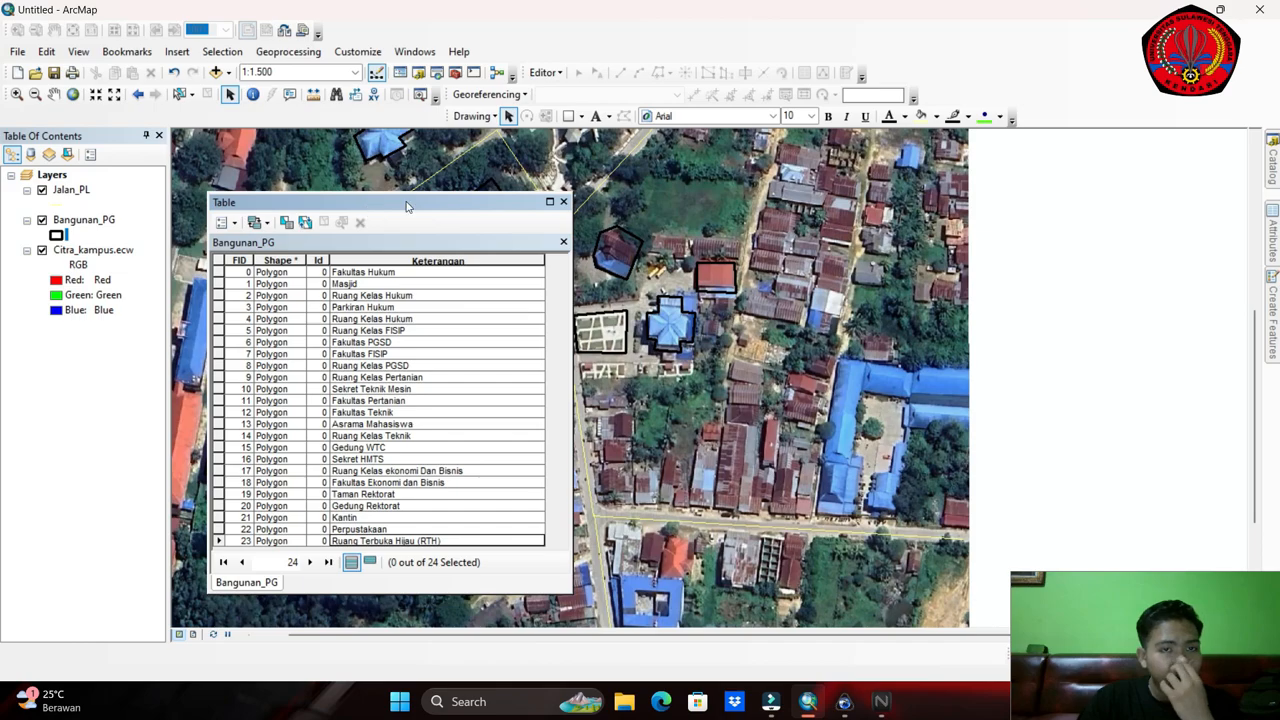
pyautogui.click(564, 203)
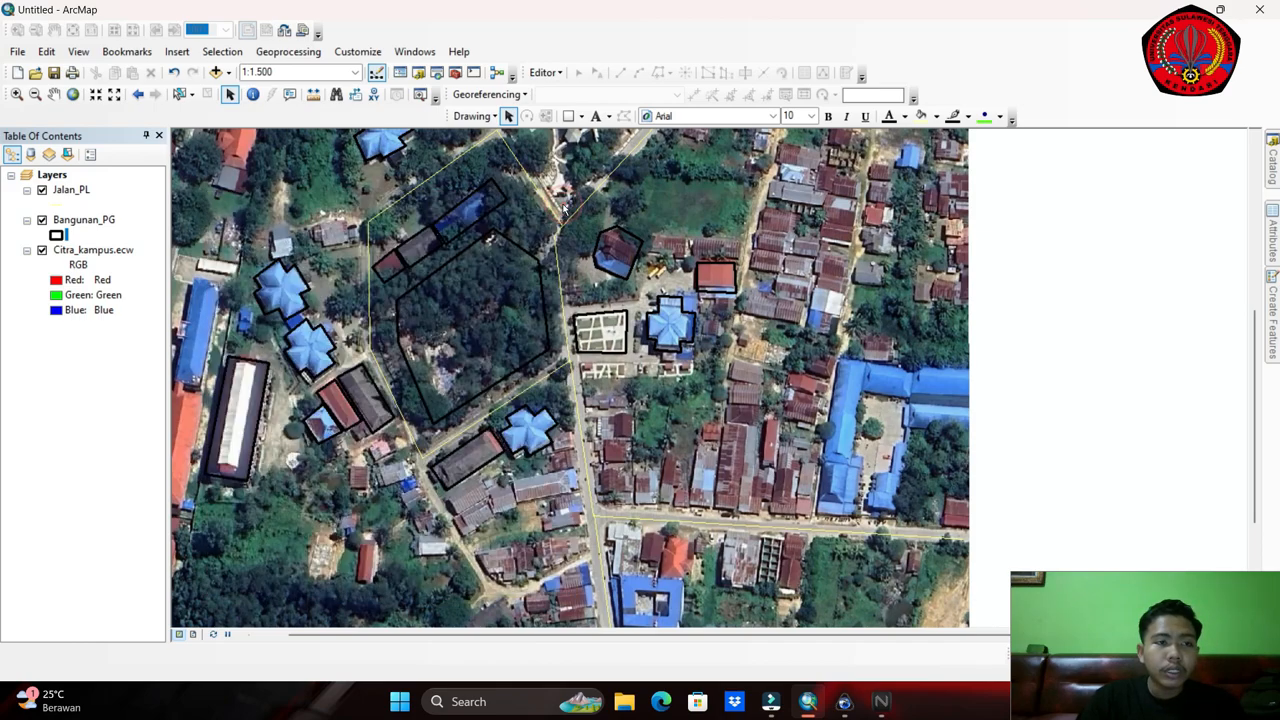
# Give the Bangunan_PG polygons a light turquoise fill and a thinner black outline.
pyautogui.scroll(-2, 826, 514)
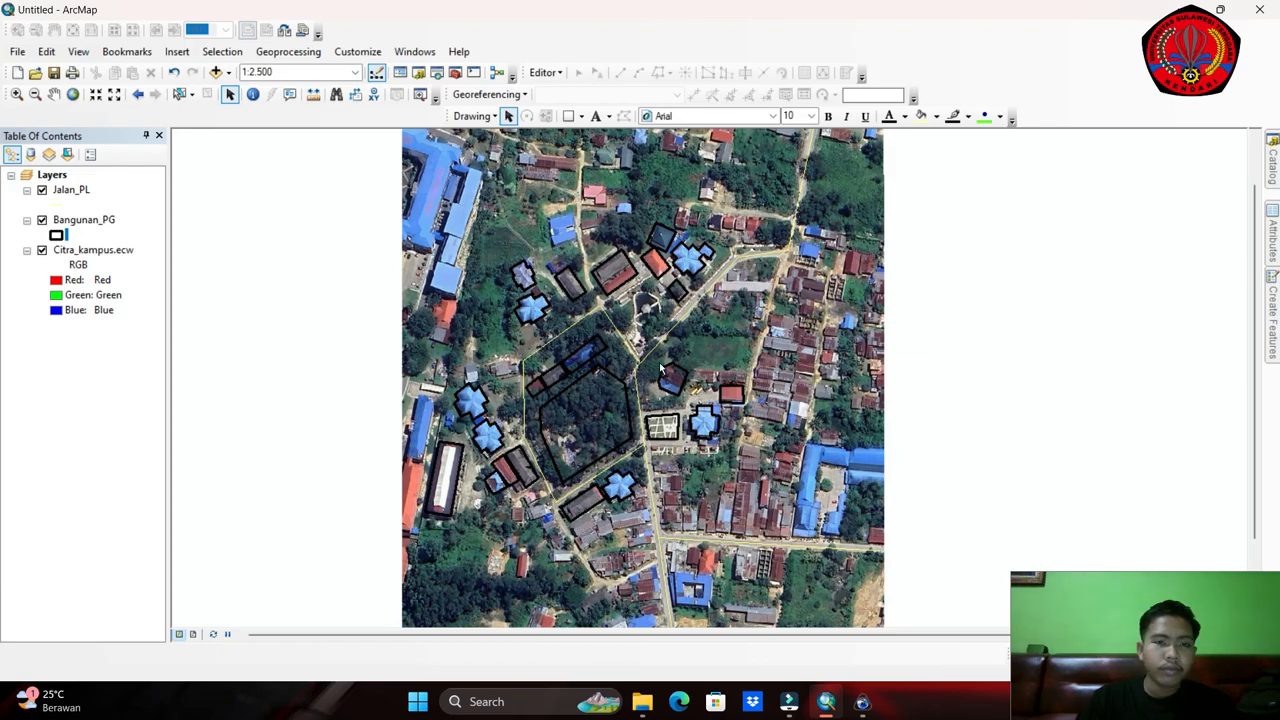
pyautogui.scroll(2, 659, 366)
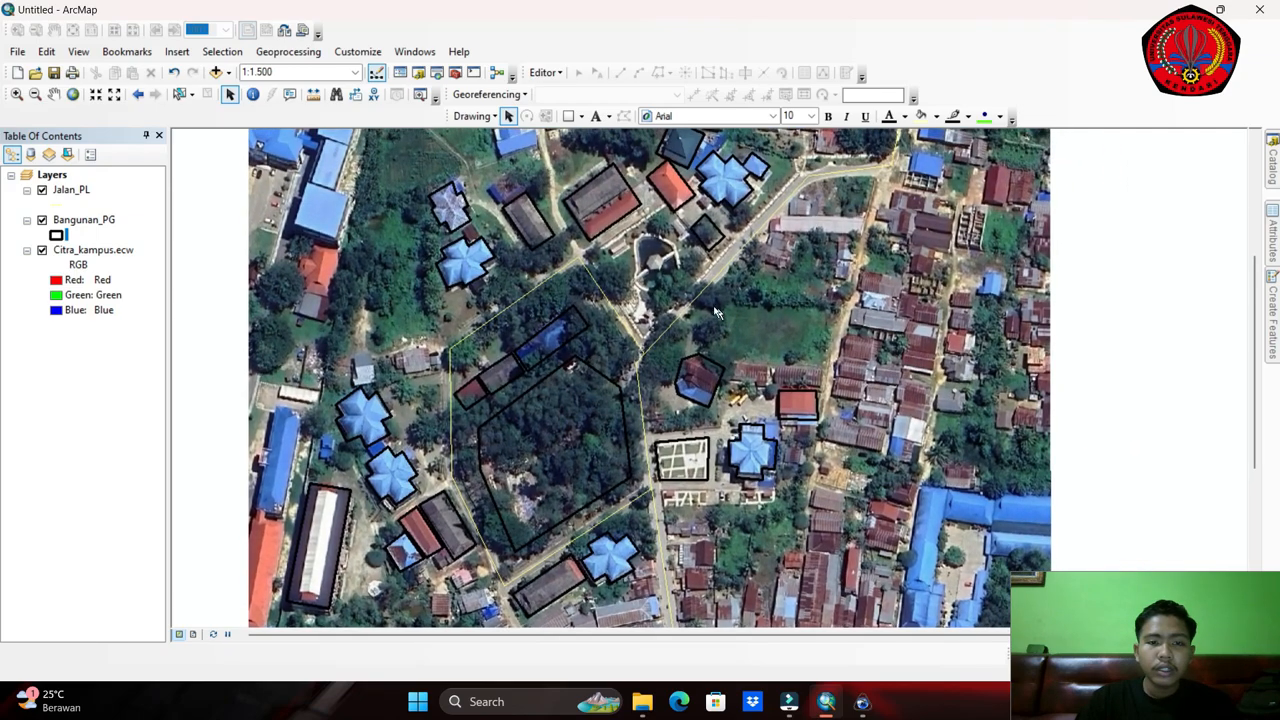
pyautogui.click(58, 236)
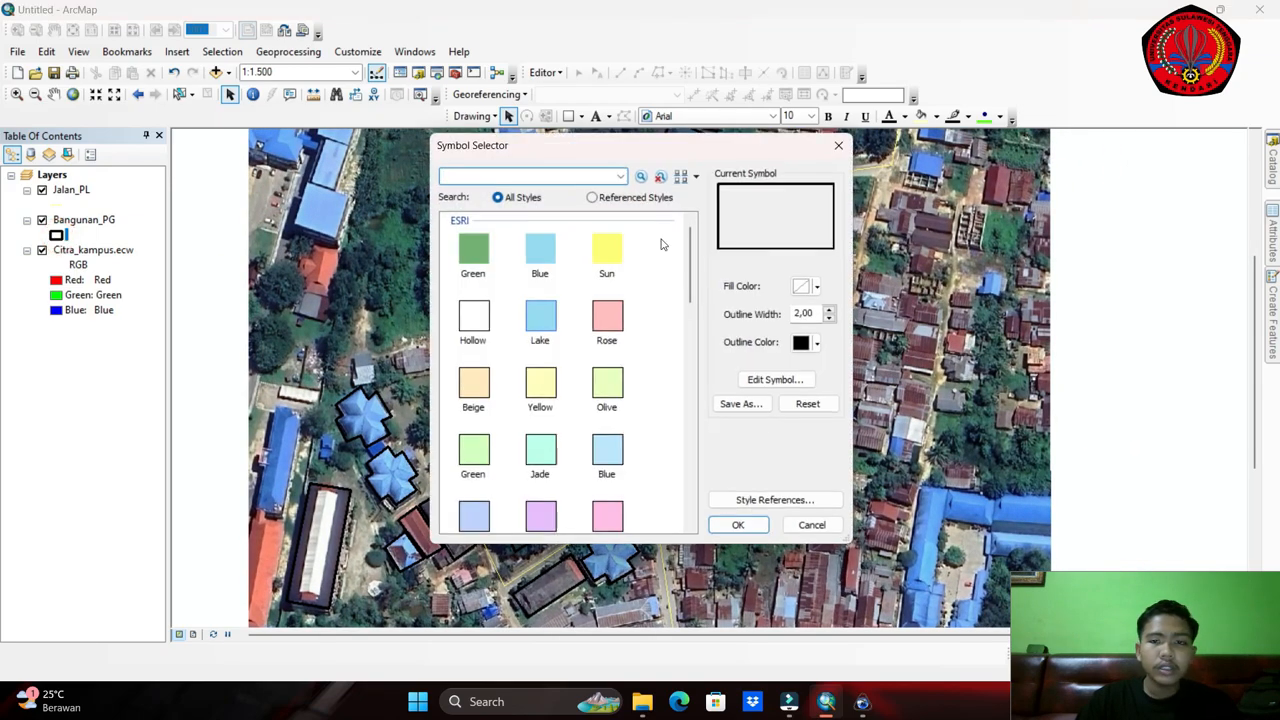
pyautogui.click(816, 288)
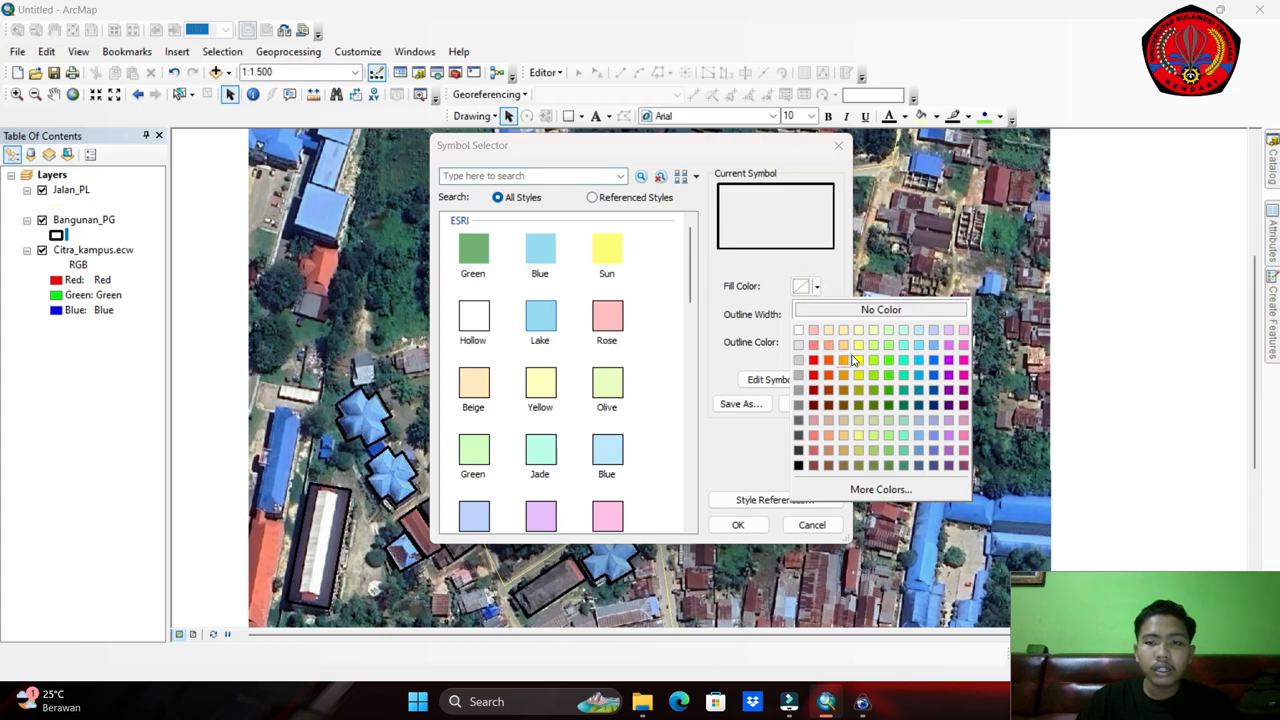
pyautogui.click(903, 345)
pyautogui.click(829, 318)
pyautogui.click(740, 525)
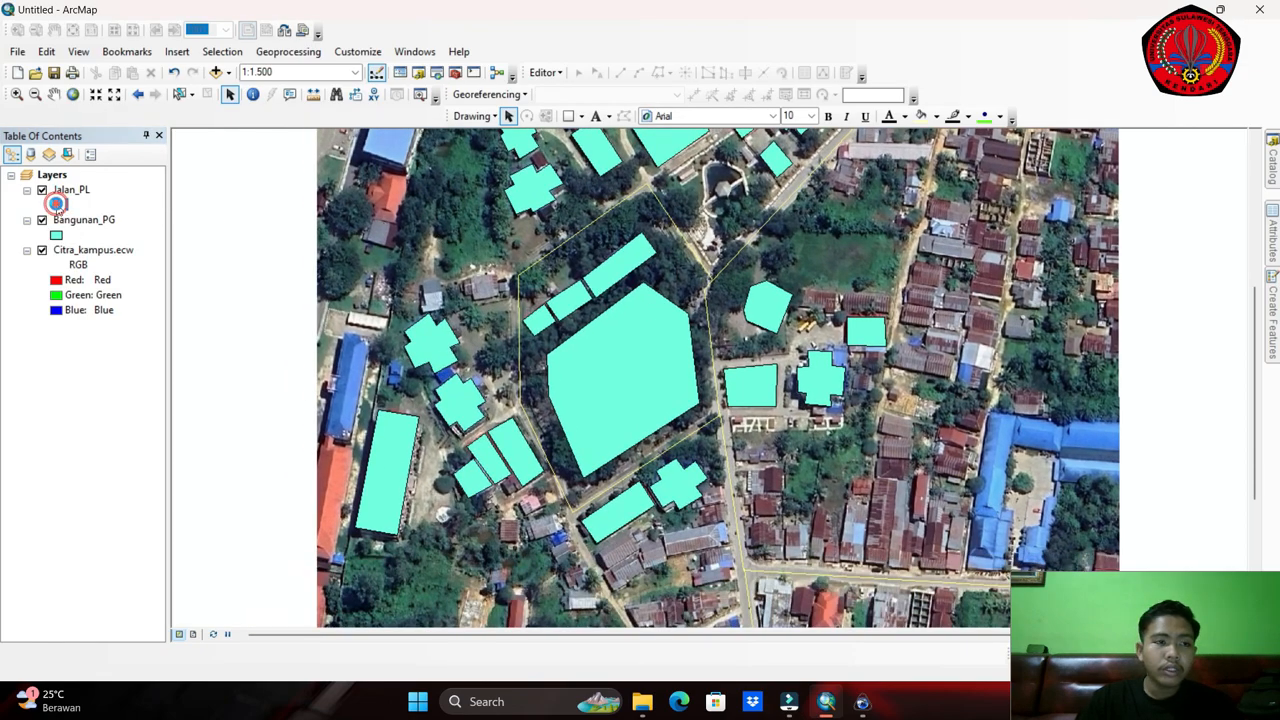
# Symbolize the Jalan_PL roads as black lines with a width of 3.
pyautogui.click(66, 205)
pyautogui.click(811, 307)
pyautogui.click(811, 307)
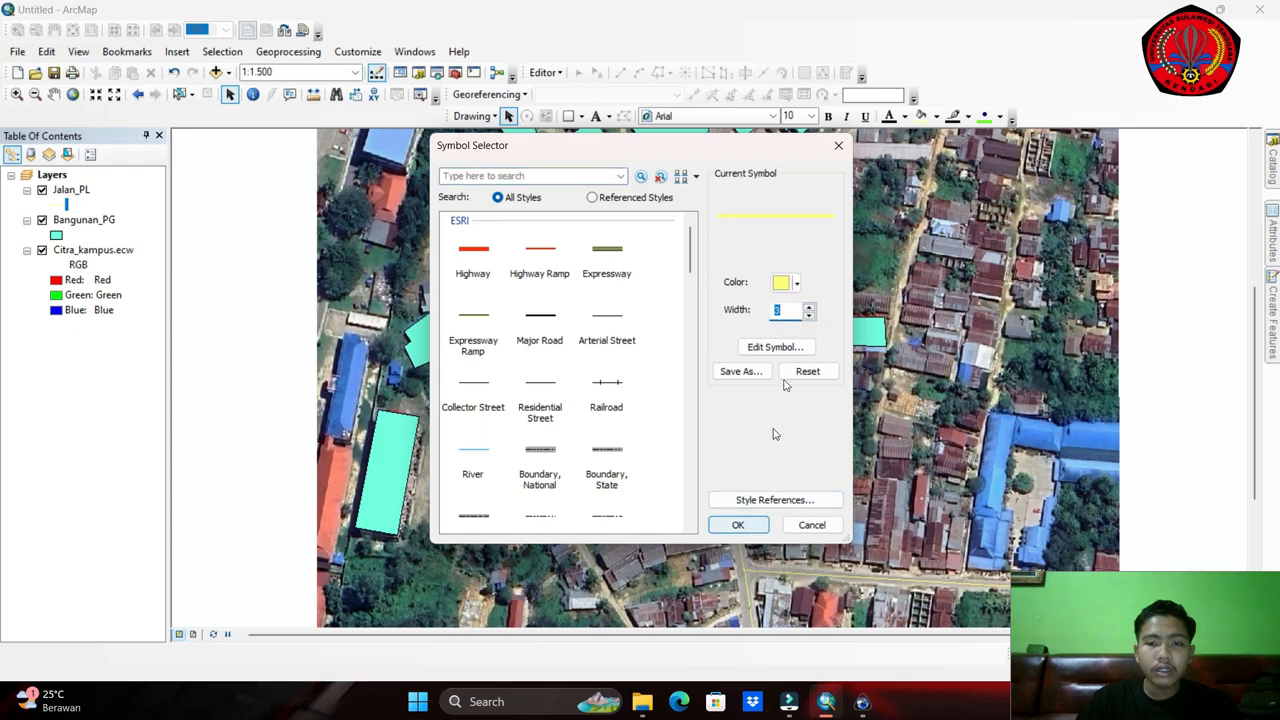
pyautogui.click(790, 283)
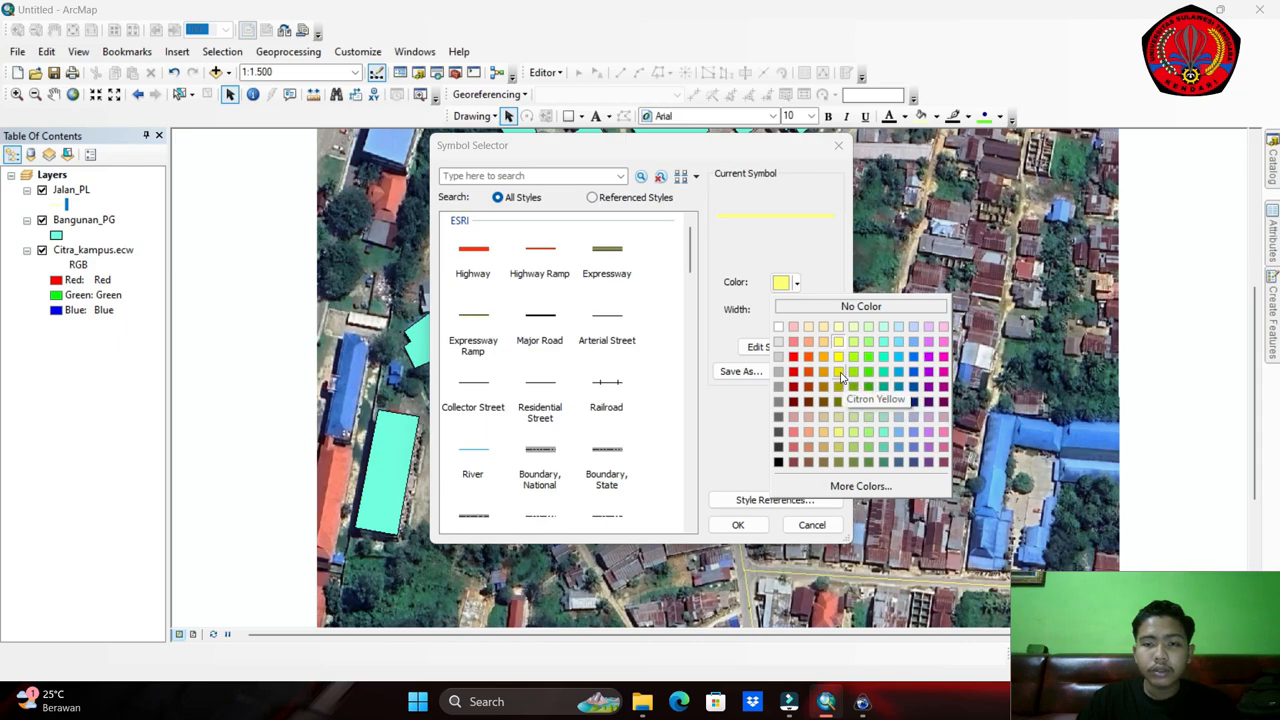
pyautogui.click(778, 462)
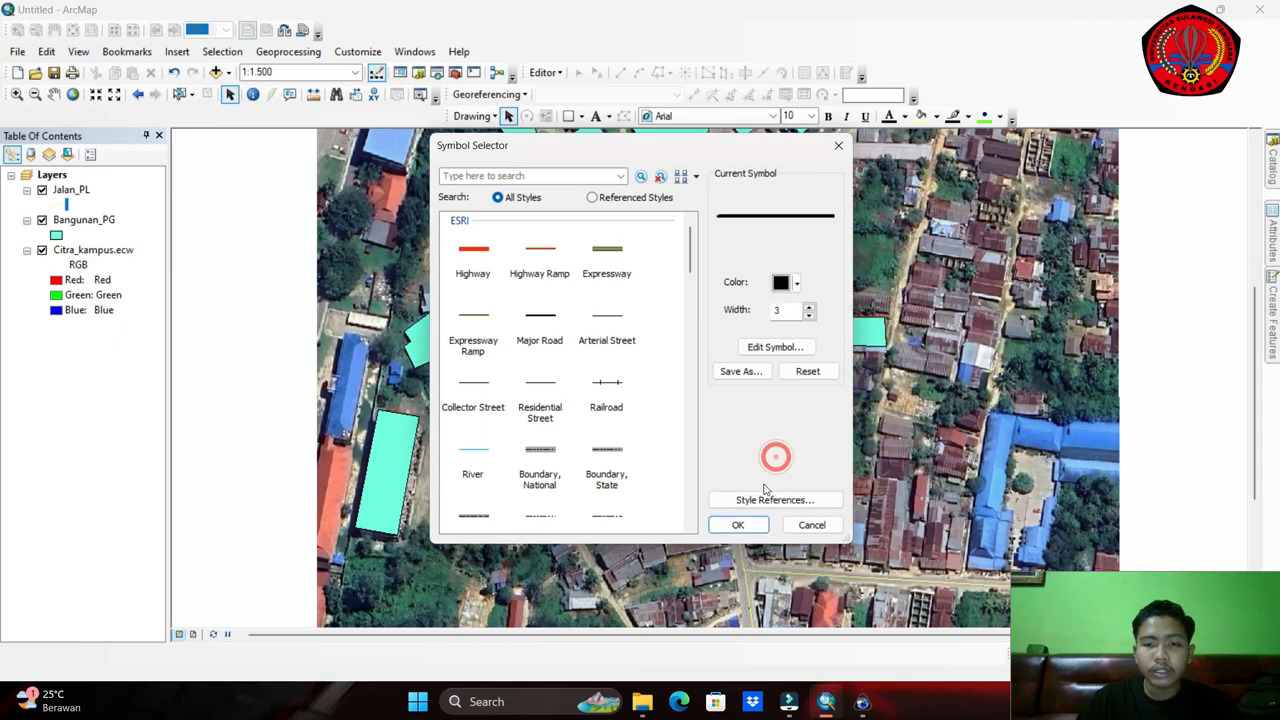
pyautogui.click(737, 524)
# Add the campus boundary shapefile Batas_Kampus_AR.shp from the PETA SURVEI folder to the map.
pyautogui.moveTo(714, 355); pyautogui.dragTo(607, 361)
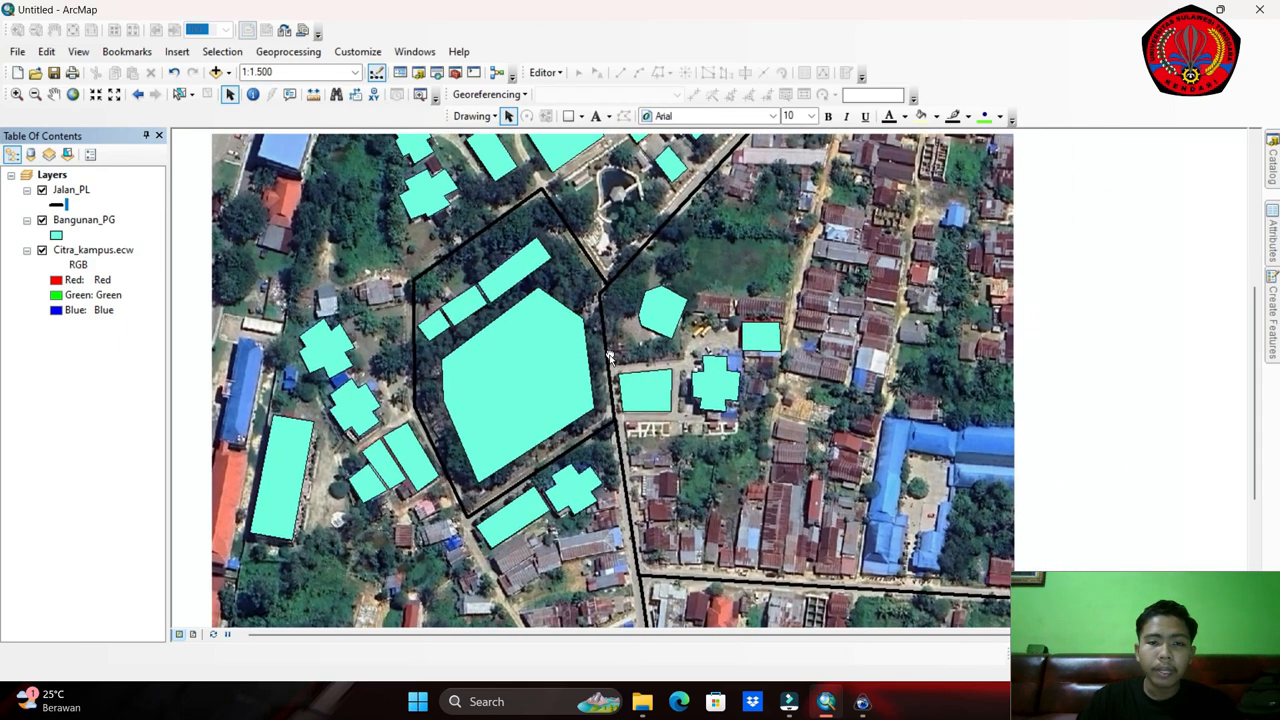
pyautogui.moveTo(572, 277); pyautogui.dragTo(627, 389)
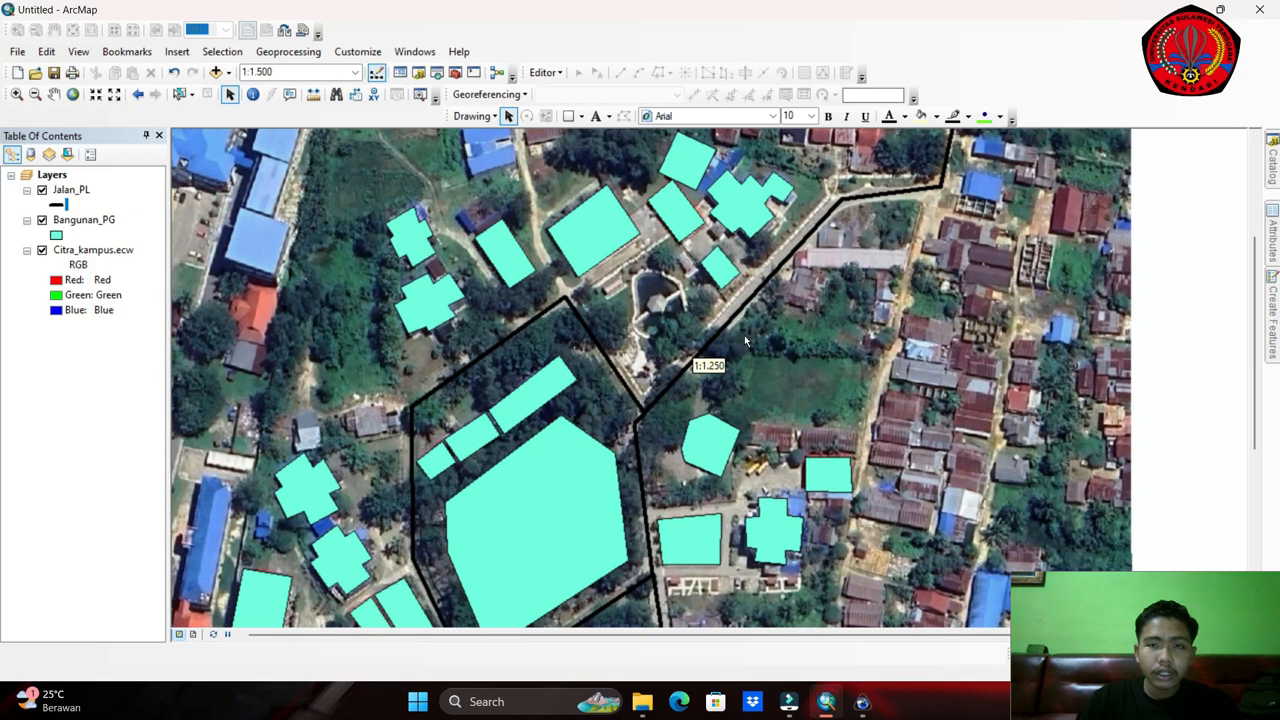
pyautogui.scroll(-2, 740, 330)
pyautogui.moveTo(746, 358); pyautogui.dragTo(643, 328)
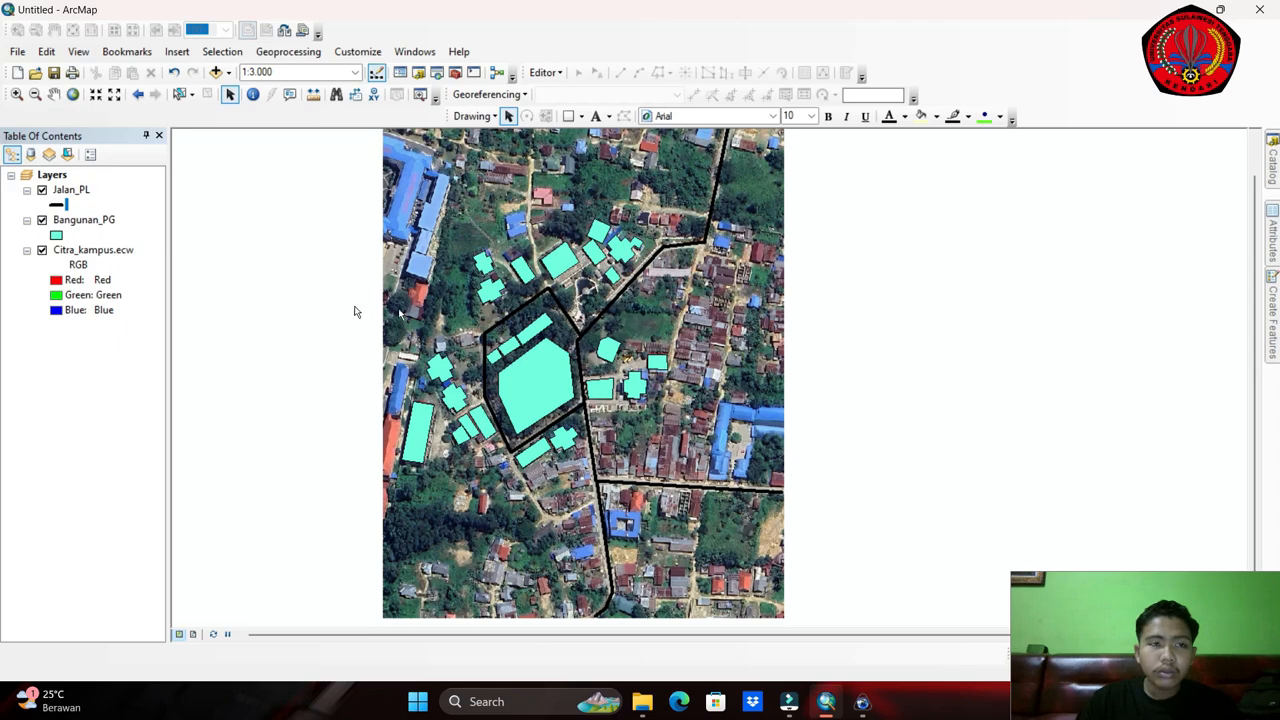
pyautogui.click(220, 73)
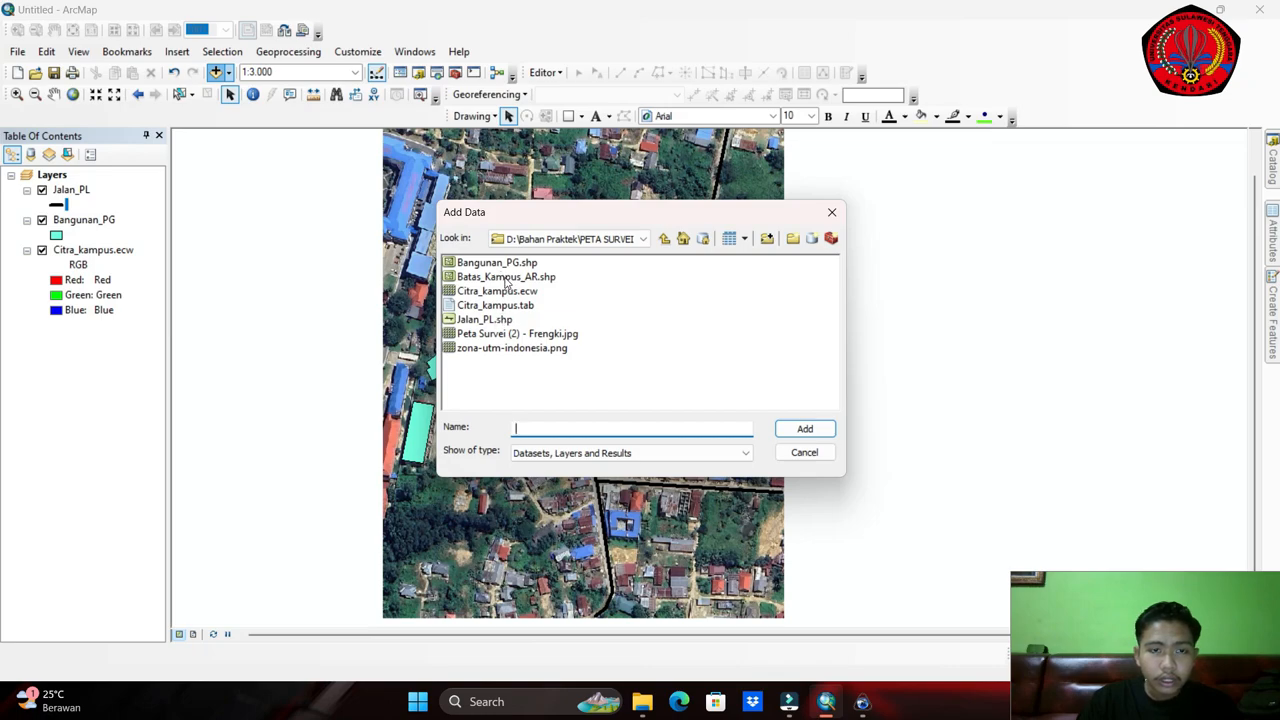
pyautogui.click(507, 279)
pyautogui.click(810, 429)
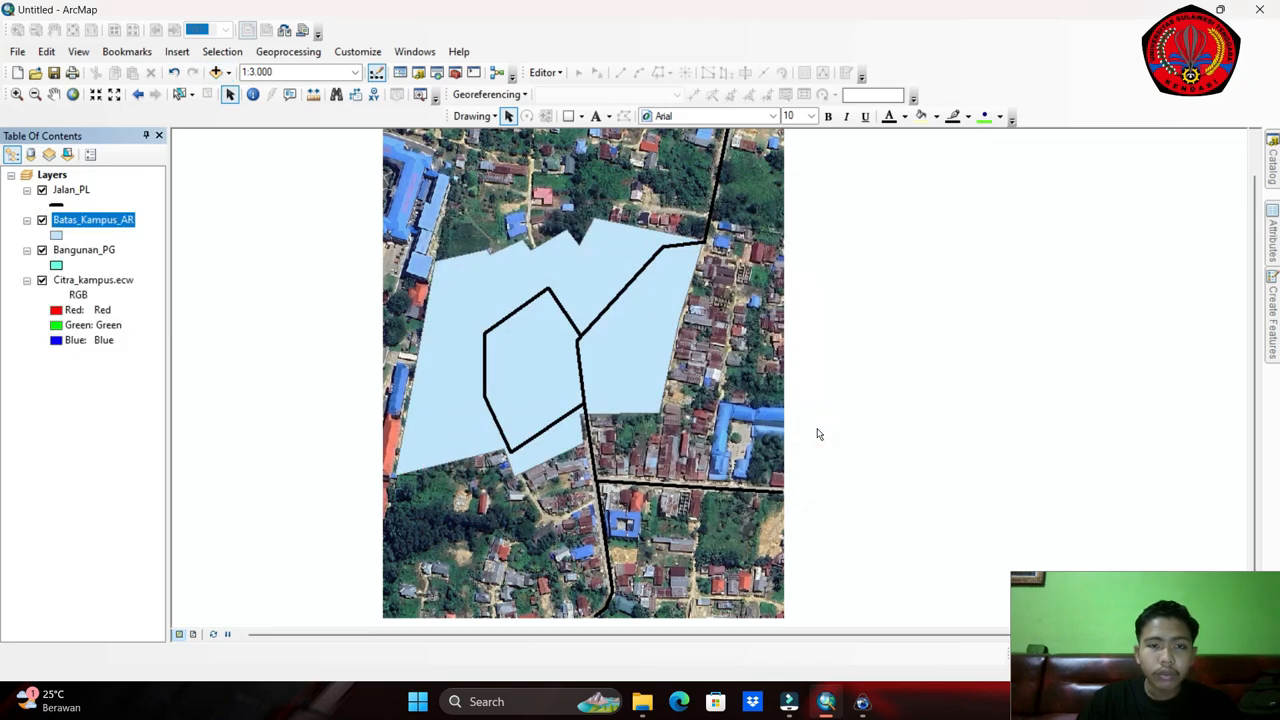
# Symbolize the Batas_Kampus_AR campus boundary with no fill and a red outline of width 2.
pyautogui.click(56, 236)
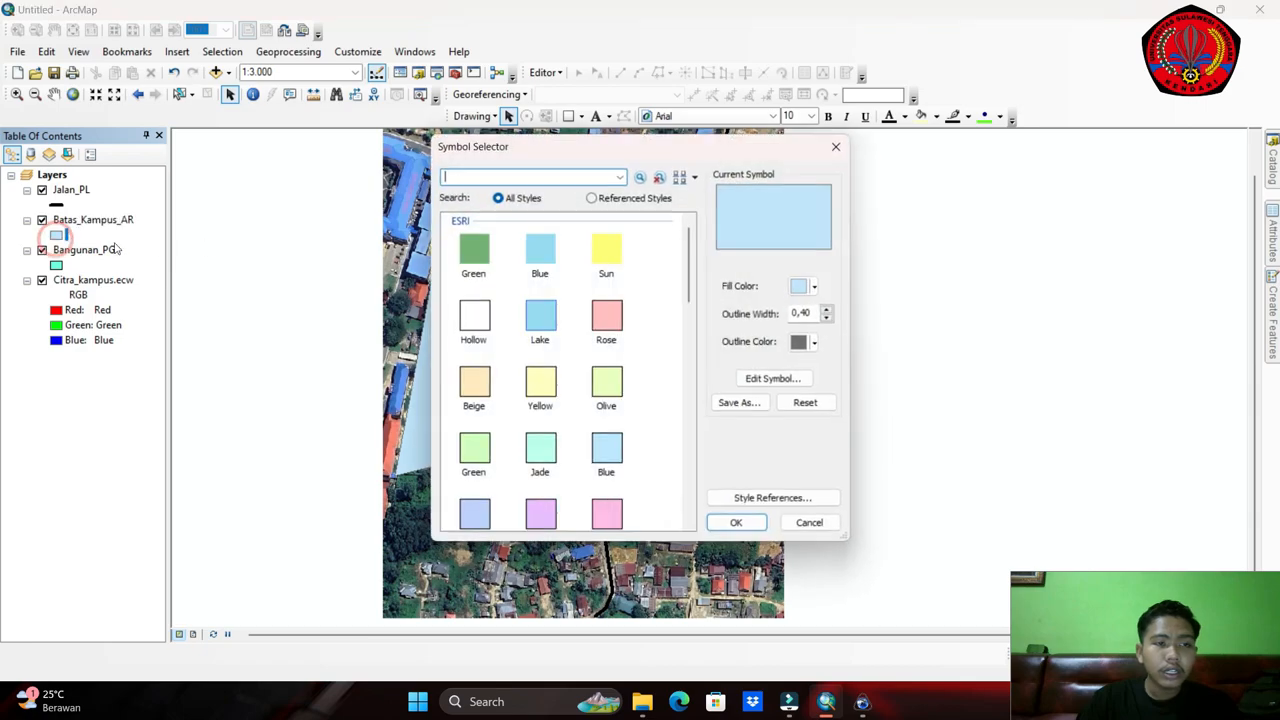
pyautogui.click(814, 287)
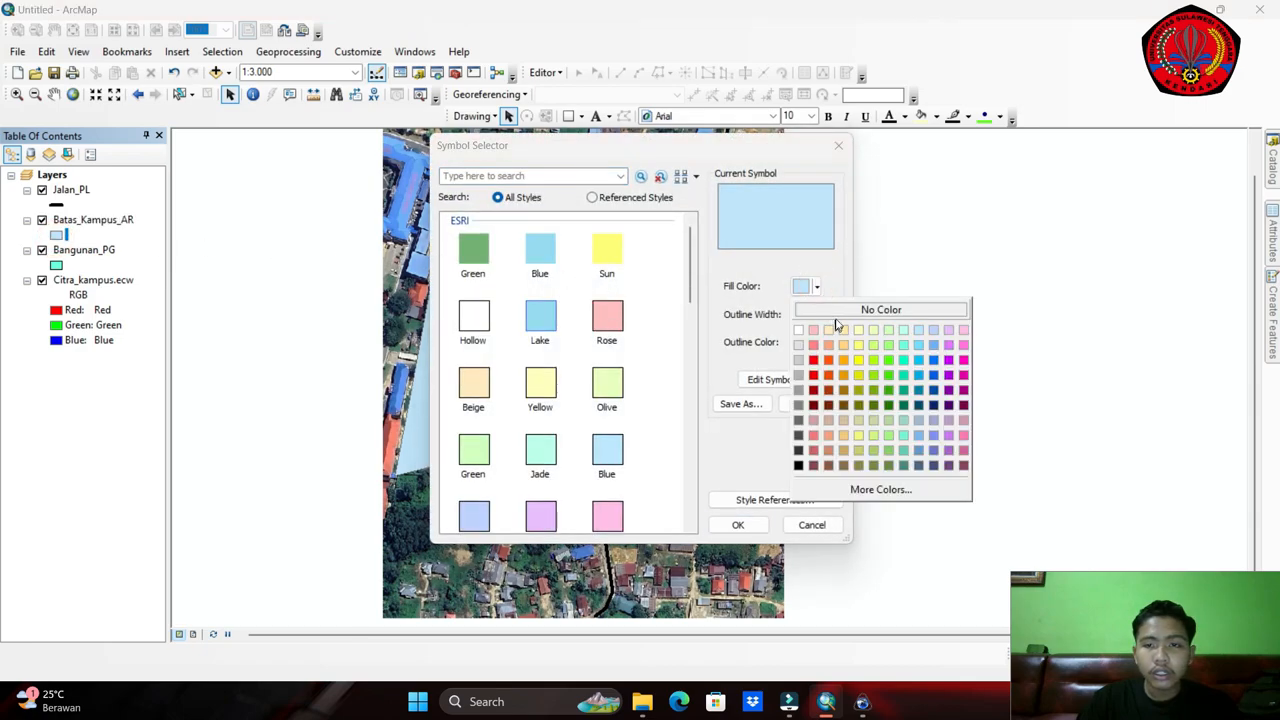
pyautogui.click(843, 309)
pyautogui.click(829, 310)
pyautogui.click(829, 310)
pyautogui.click(818, 343)
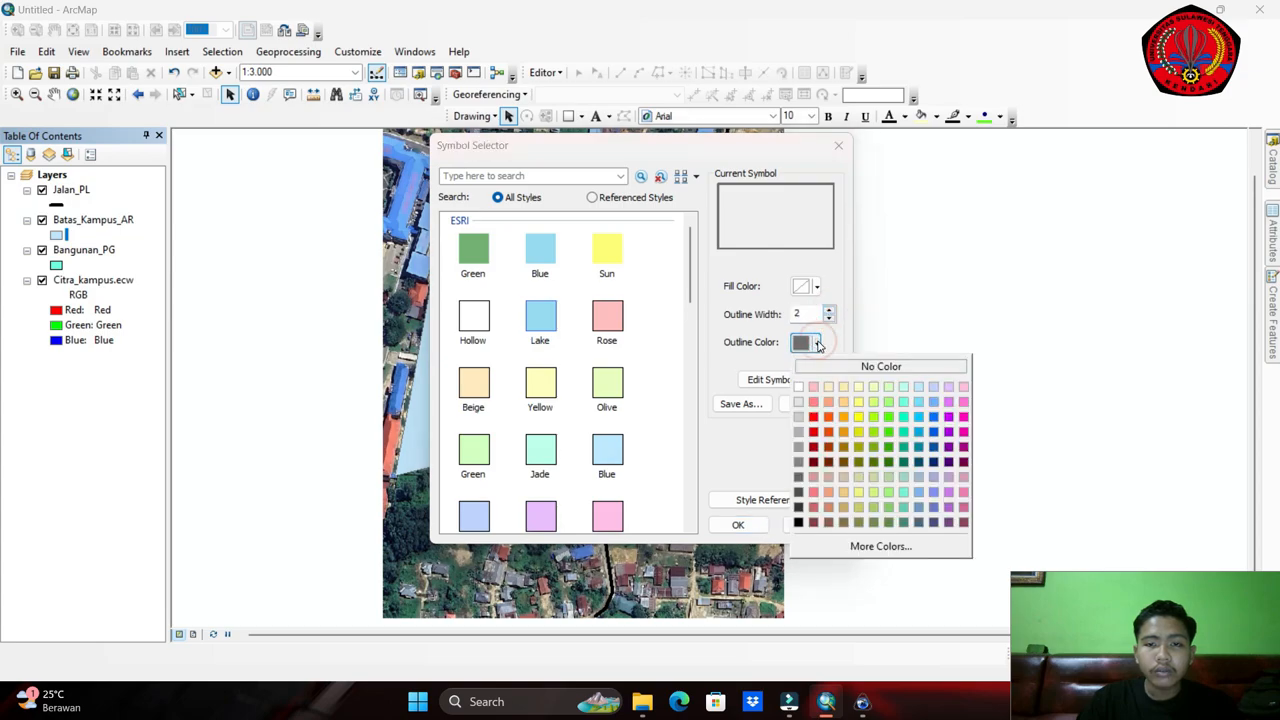
pyautogui.click(814, 418)
pyautogui.click(738, 525)
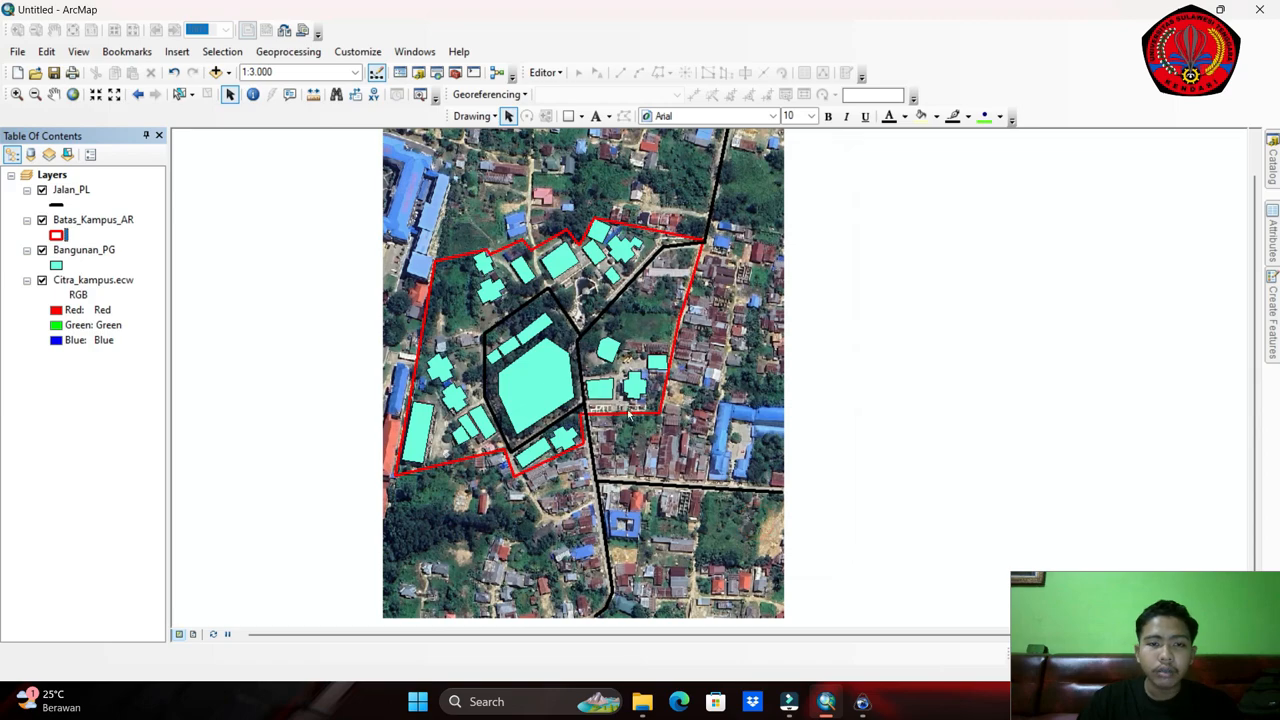
# Choose Keterangan as the label field in the Bangunan_PG layer's label properties.
pyautogui.scroll(1, 697, 366)
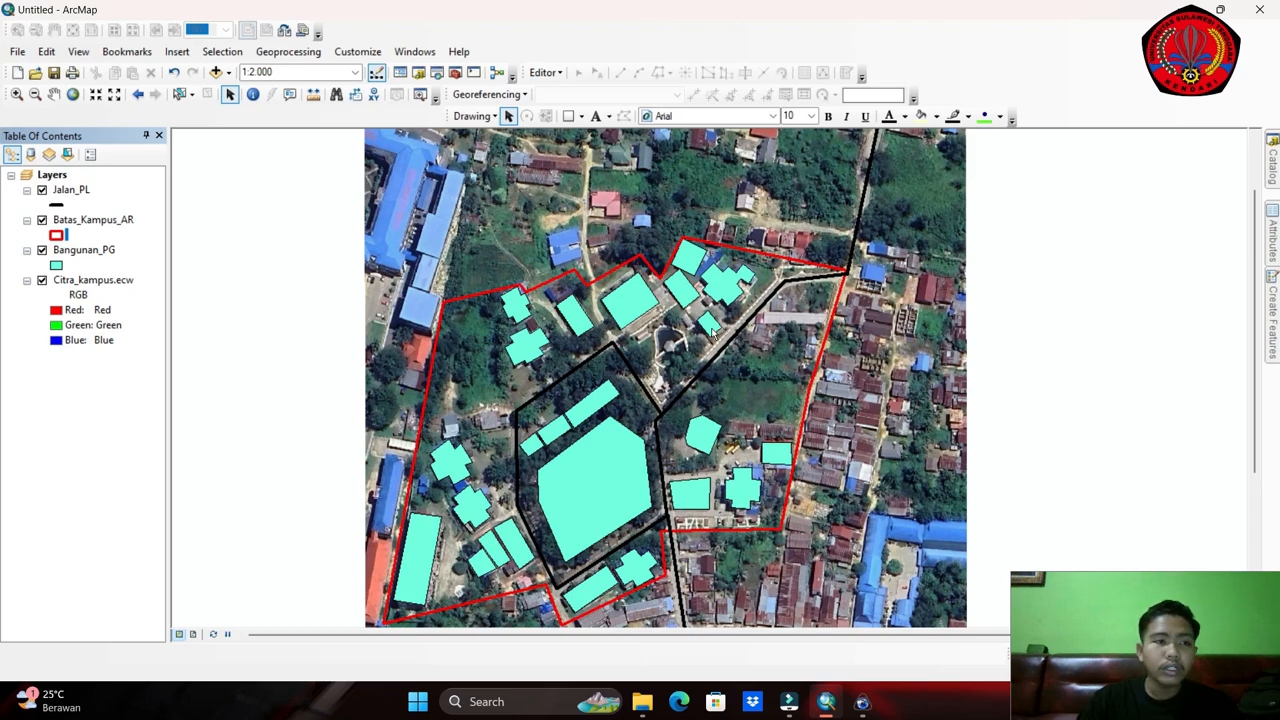
pyautogui.moveTo(726, 364); pyautogui.dragTo(770, 251)
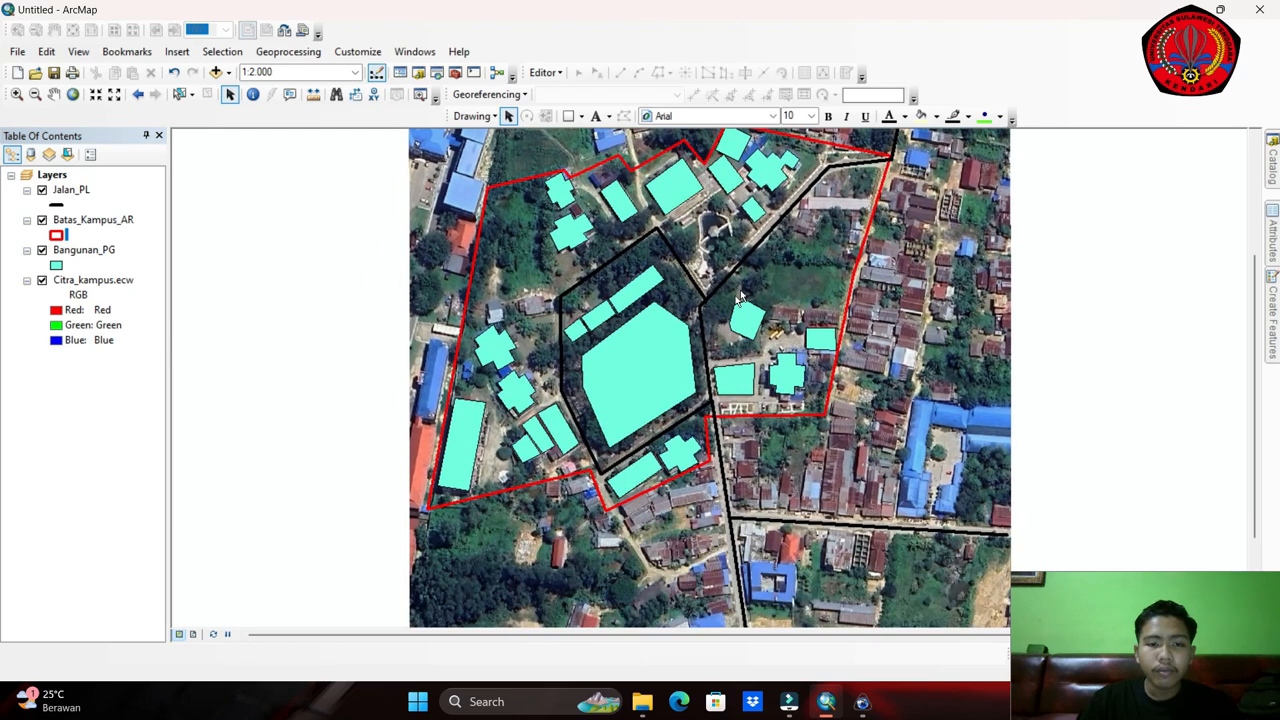
pyautogui.moveTo(770, 333); pyautogui.dragTo(760, 369)
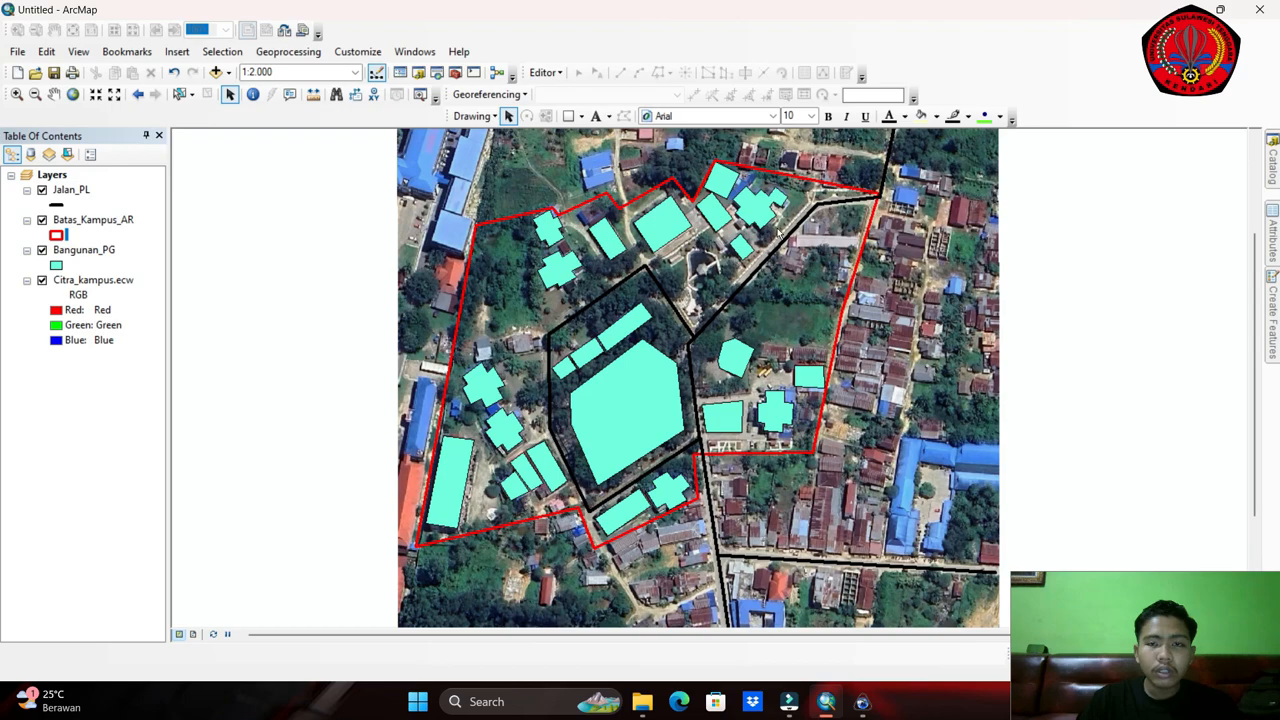
pyautogui.moveTo(857, 210); pyautogui.dragTo(751, 310)
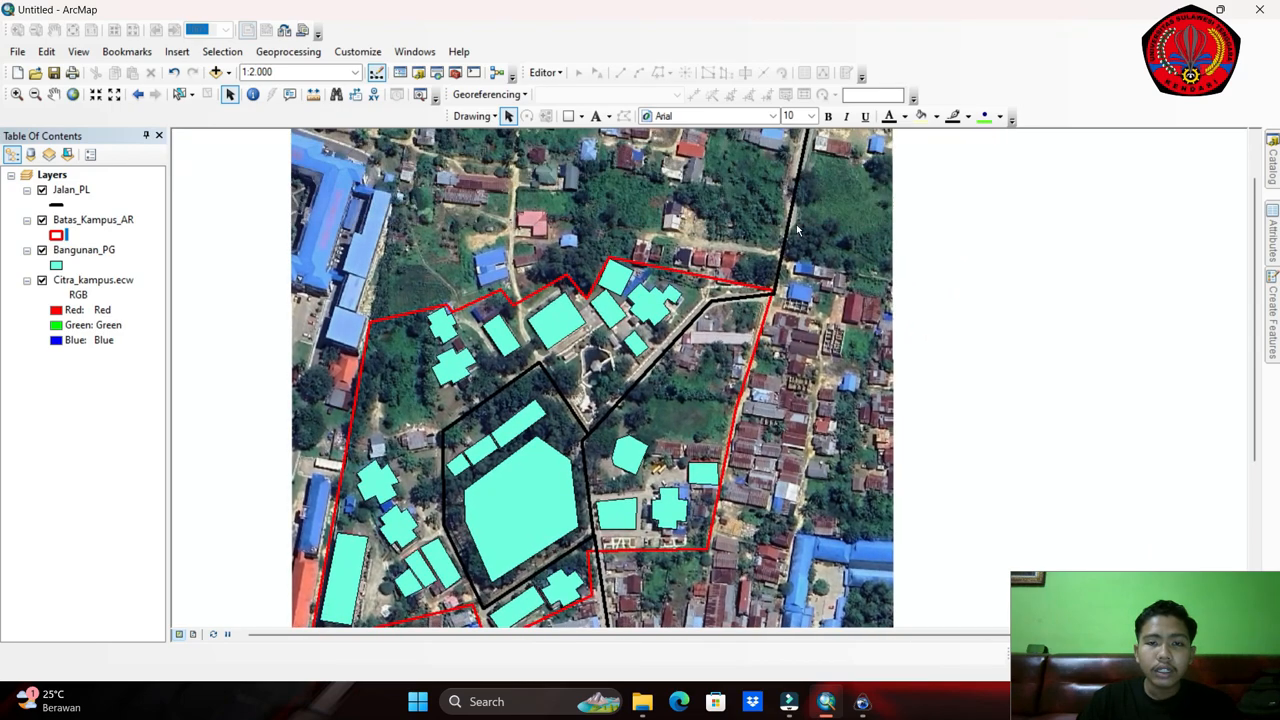
pyautogui.moveTo(687, 384); pyautogui.dragTo(757, 320)
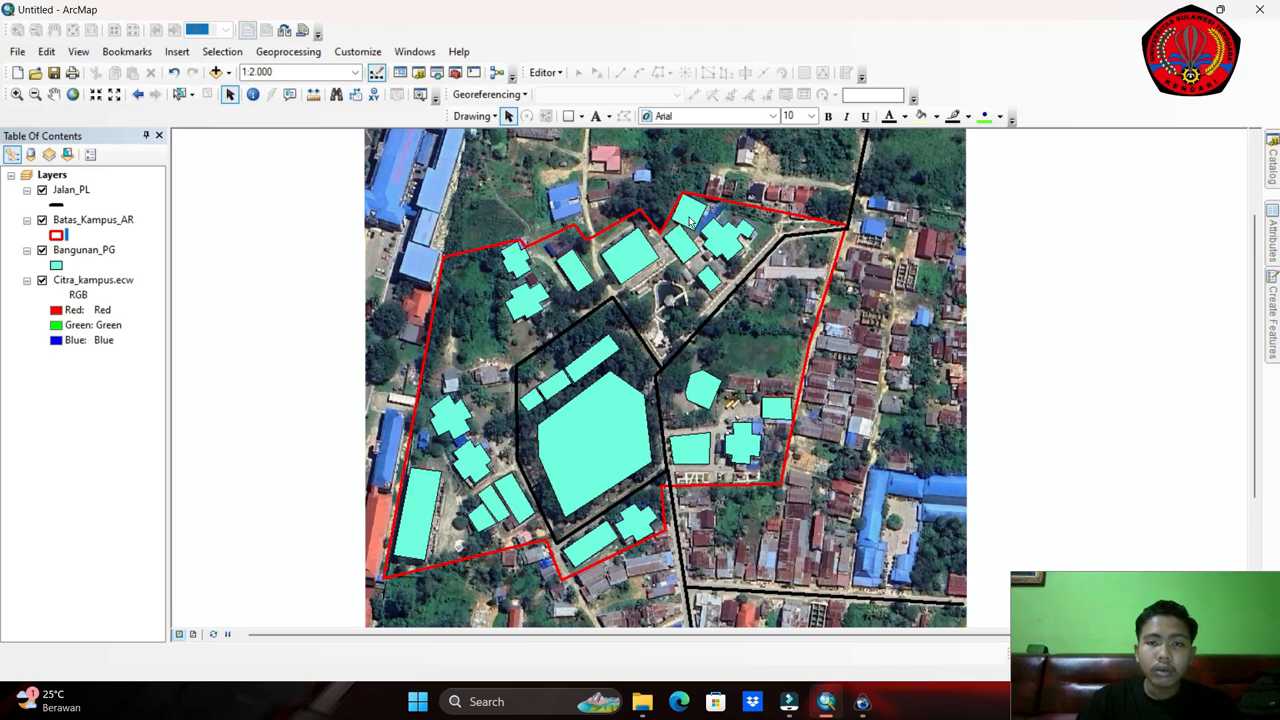
pyautogui.moveTo(681, 366); pyautogui.dragTo(683, 395)
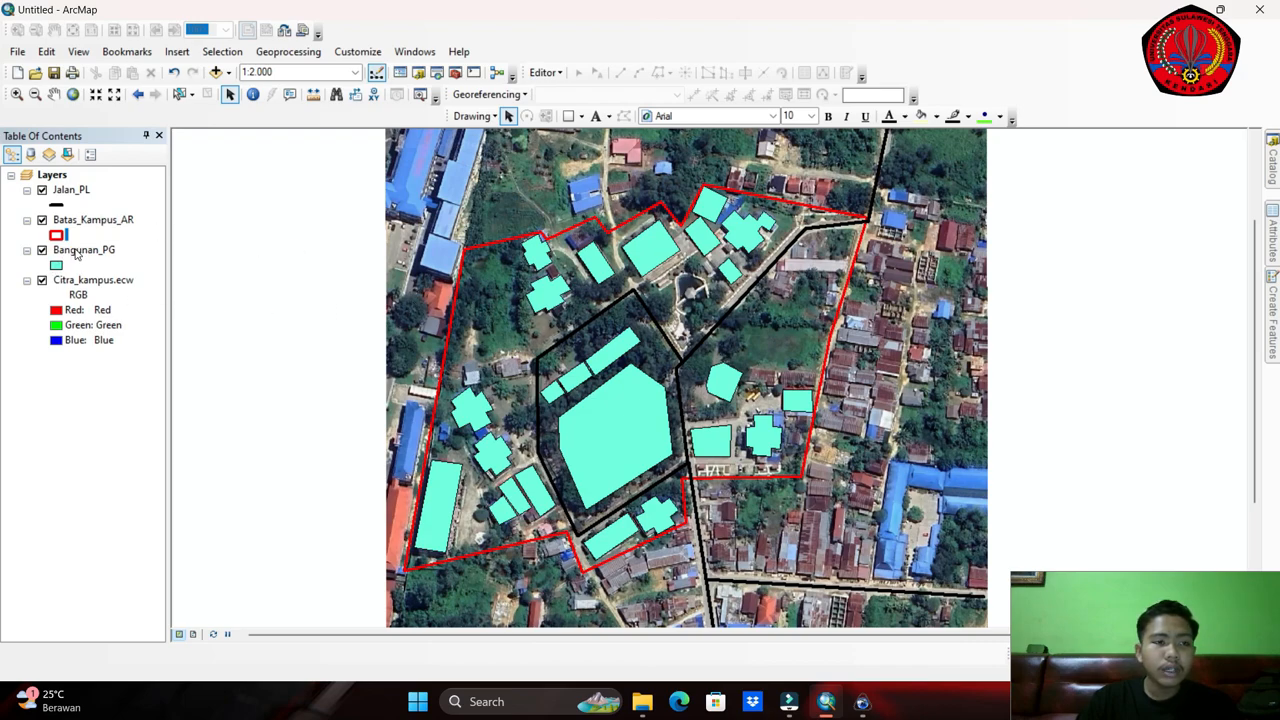
pyautogui.rightClick(77, 255)
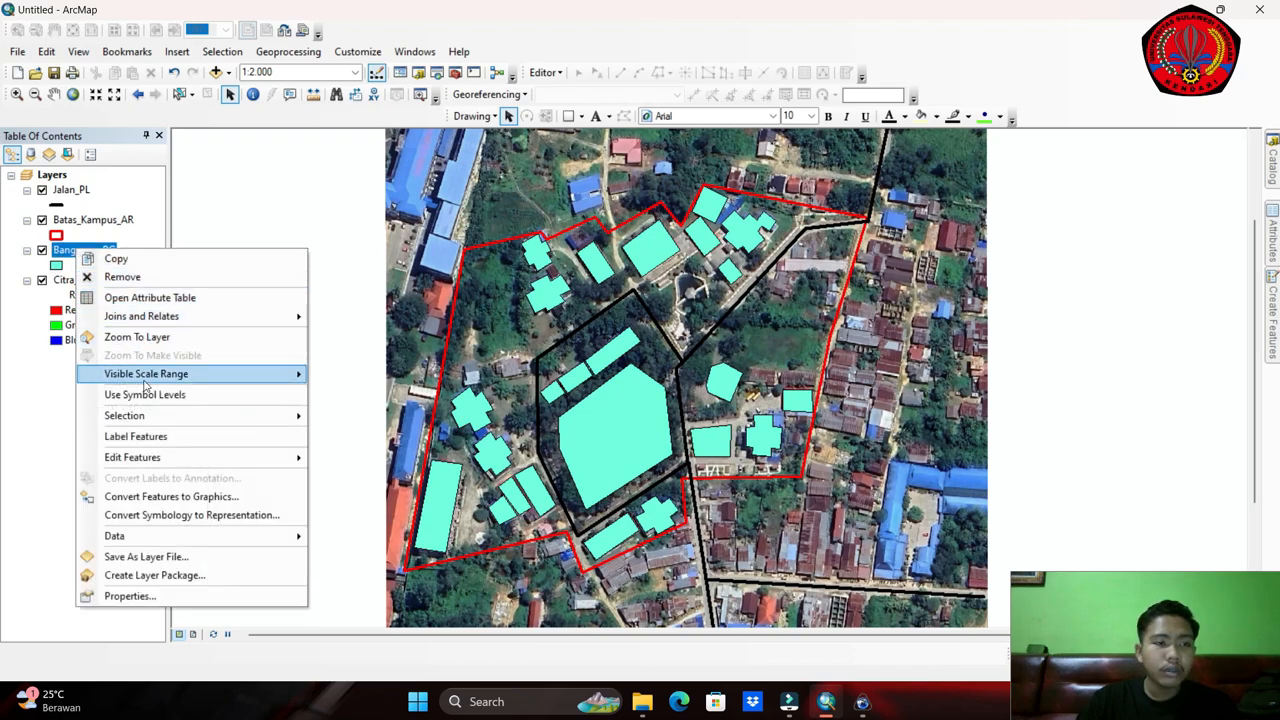
pyautogui.click(146, 597)
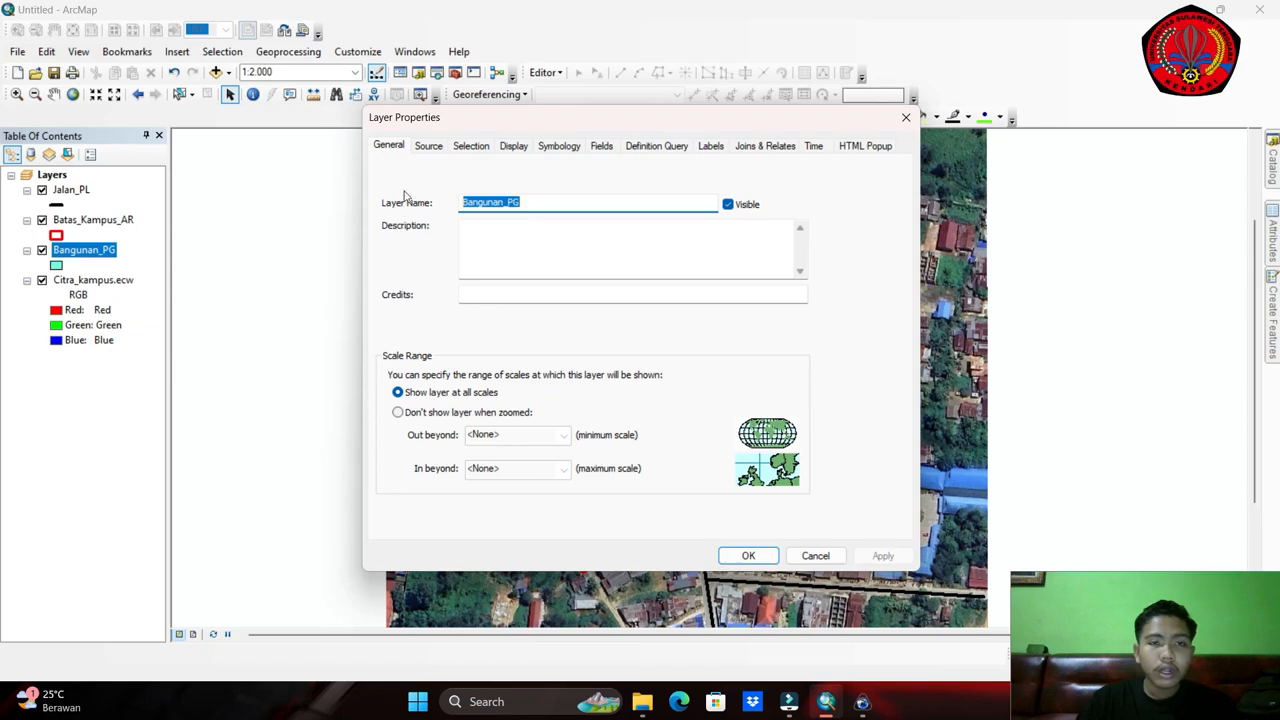
pyautogui.click(710, 146)
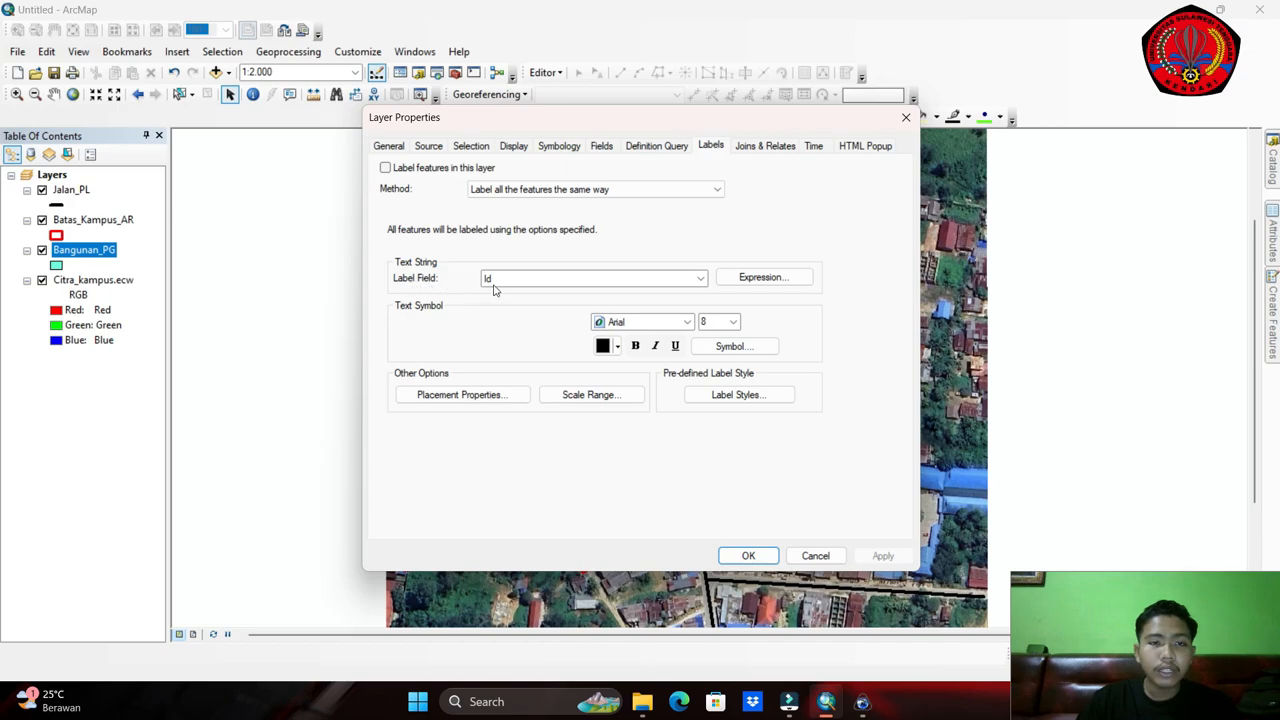
pyautogui.click(700, 278)
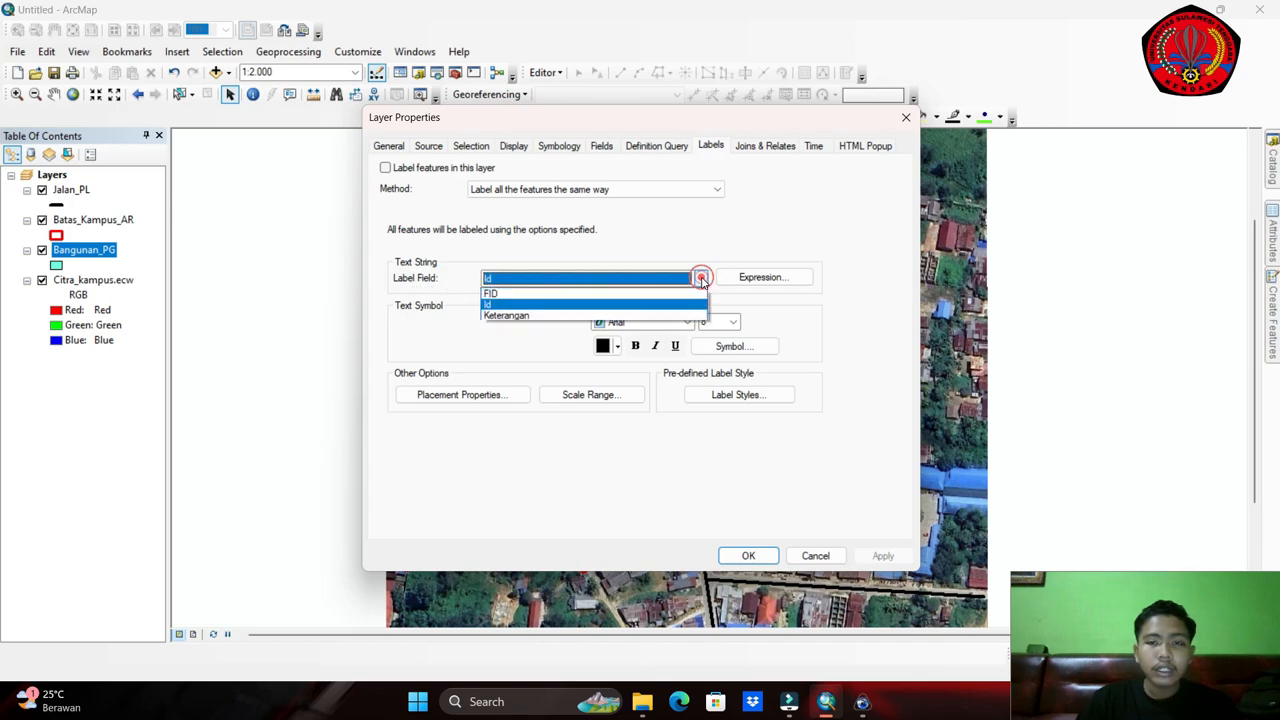
pyautogui.click(599, 316)
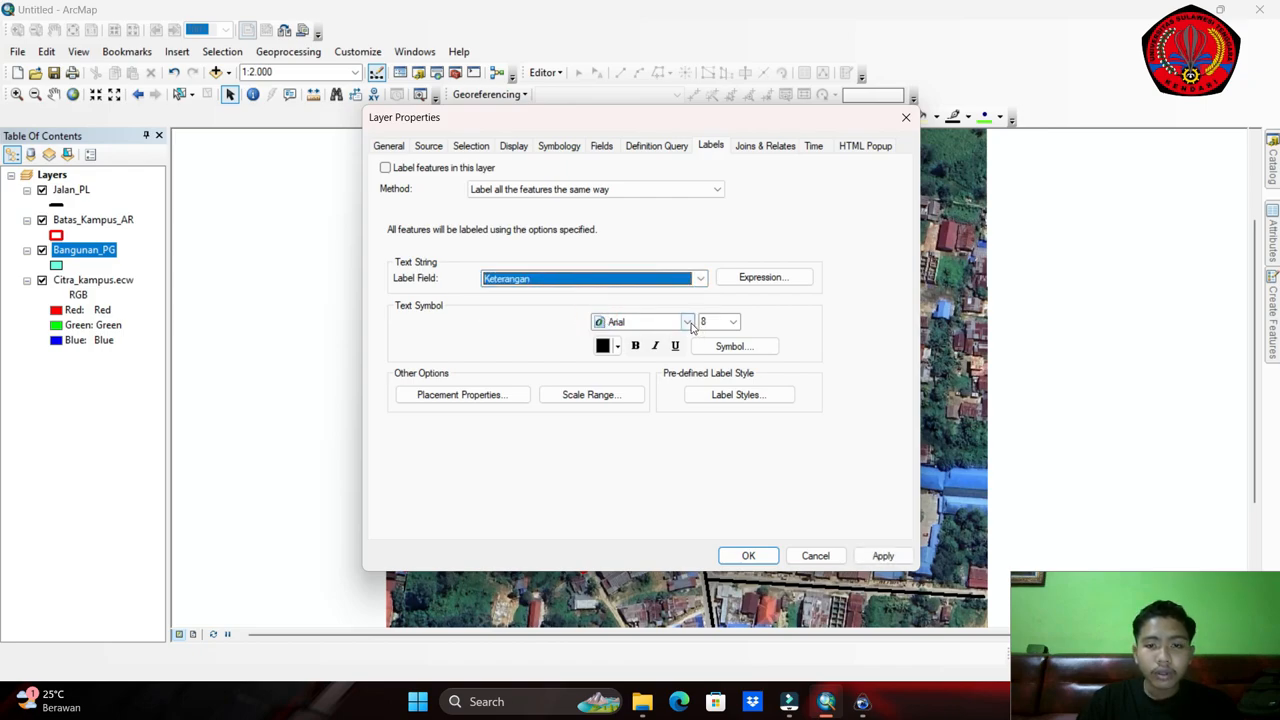
# Set the Bangunan_PG label text to Arial Black at size 10.
pyautogui.click(733, 321)
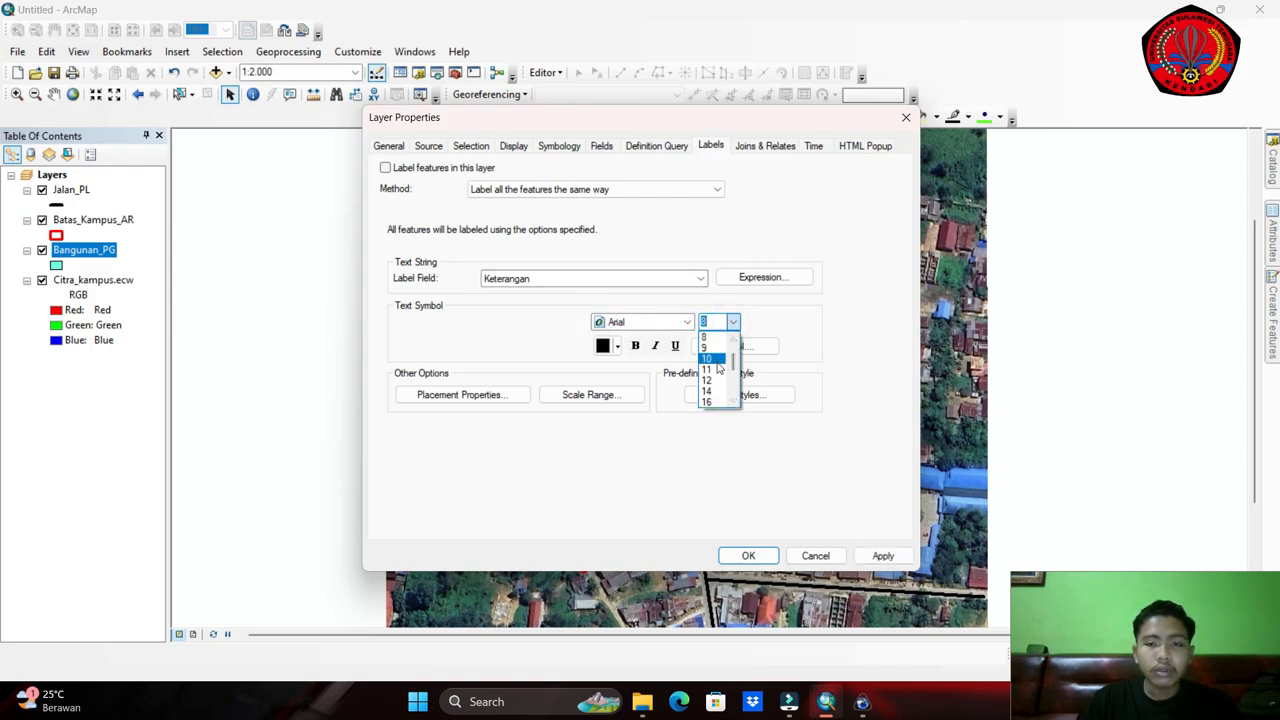
pyautogui.click(713, 360)
pyautogui.click(687, 321)
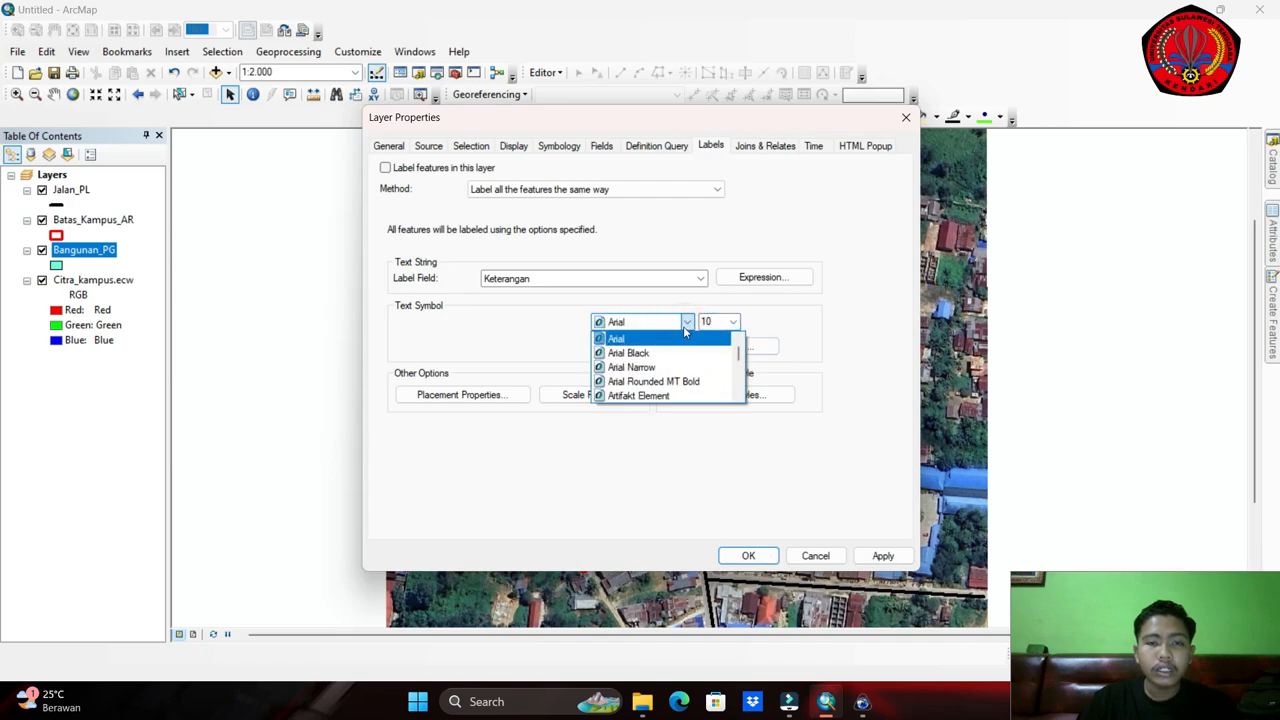
pyautogui.click(662, 354)
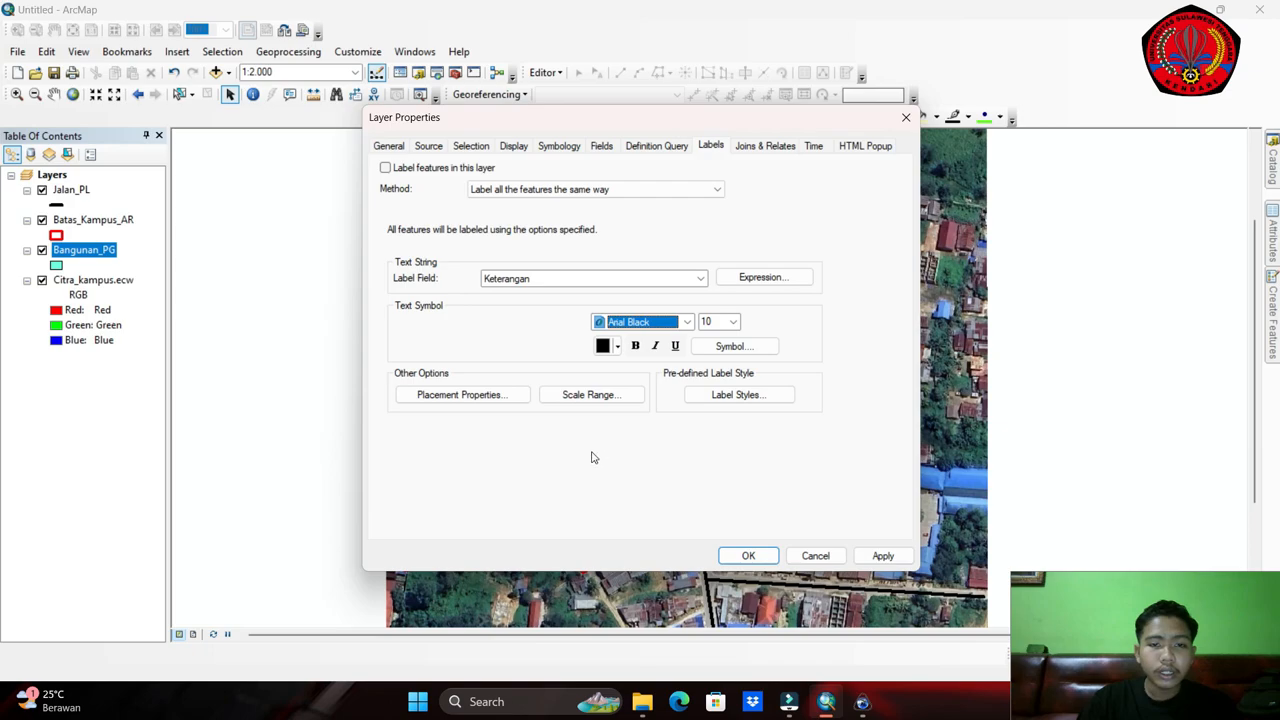
# Set the Bangunan_PG label placement to Always straight and accept the layer properties.
pyautogui.click(486, 396)
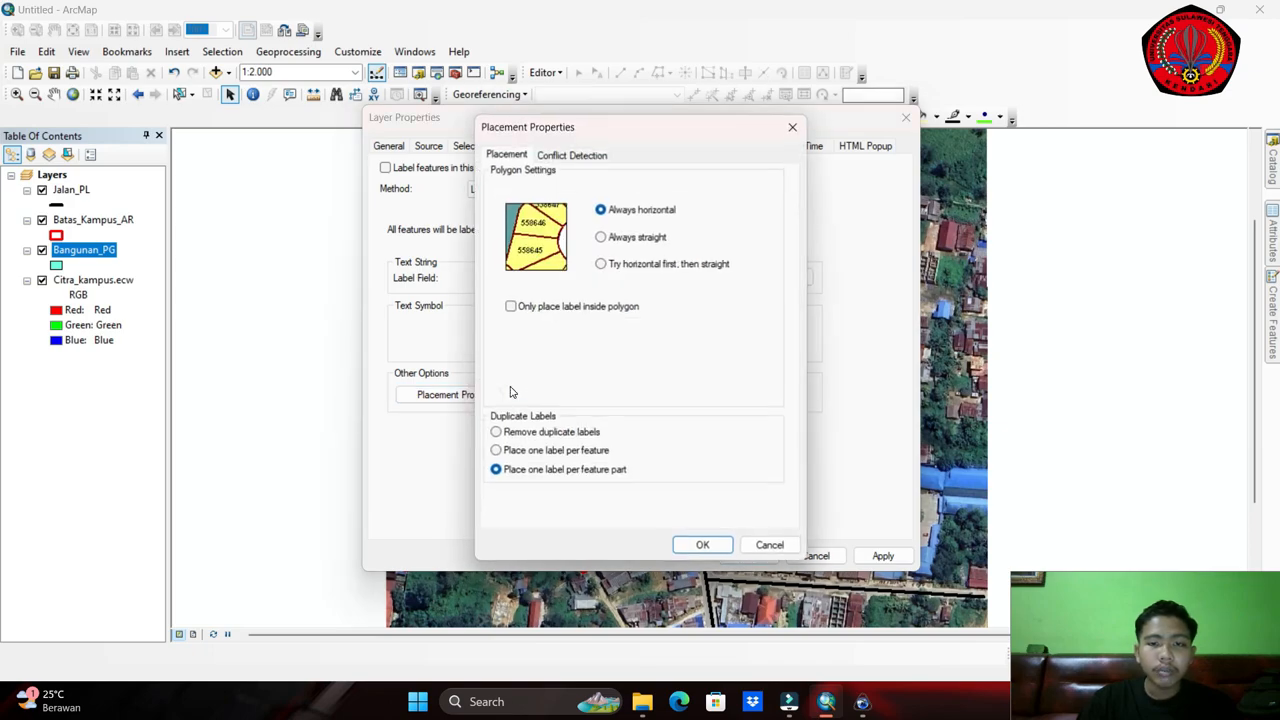
pyautogui.click(601, 238)
pyautogui.click(718, 548)
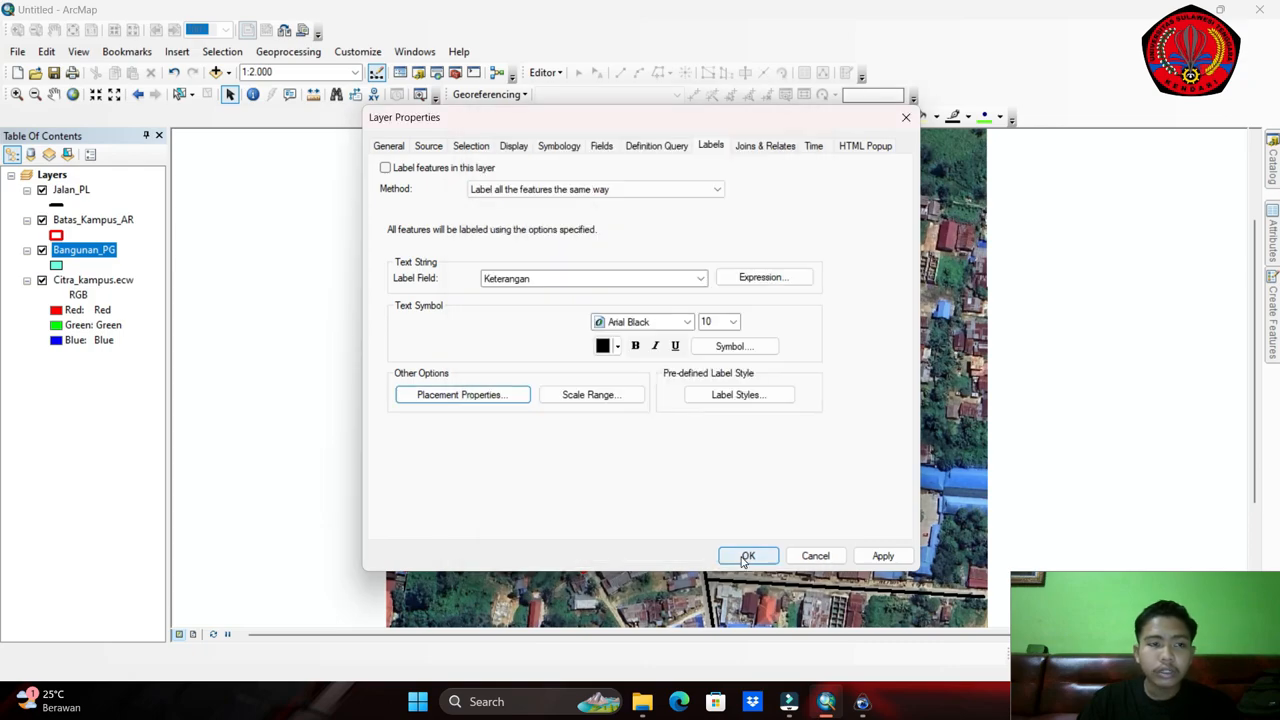
pyautogui.click(748, 556)
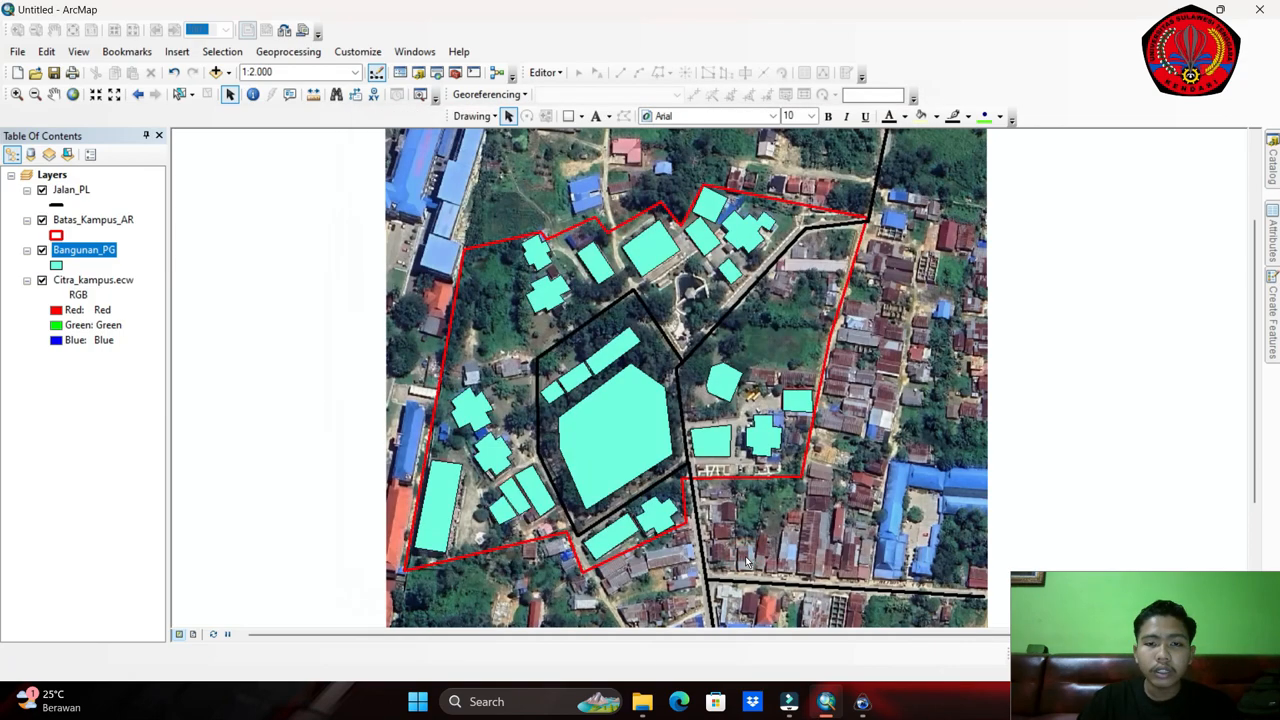
# Turn on feature labels for the Bangunan_PG buildings.
pyautogui.scroll(-2, 710, 401)
pyautogui.scroll(2, 710, 401)
pyautogui.scroll(-2, 672, 362)
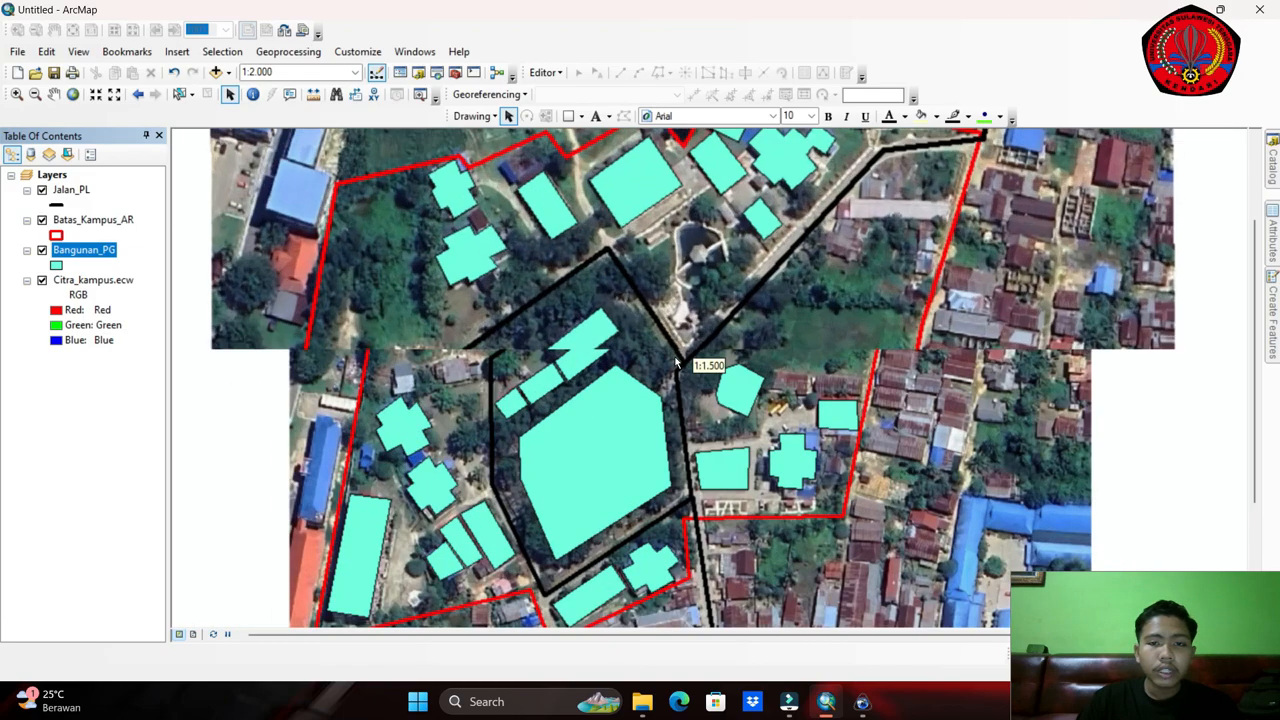
pyautogui.scroll(1, 445, 365)
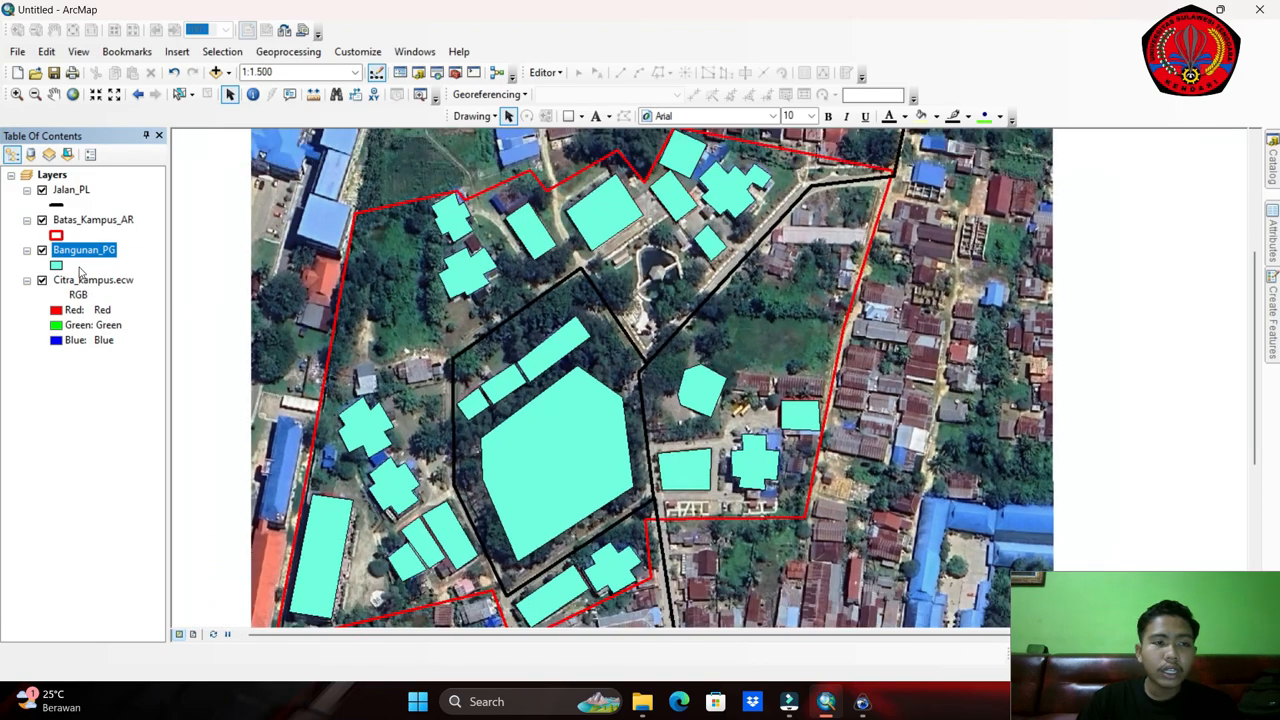
pyautogui.rightClick(87, 255)
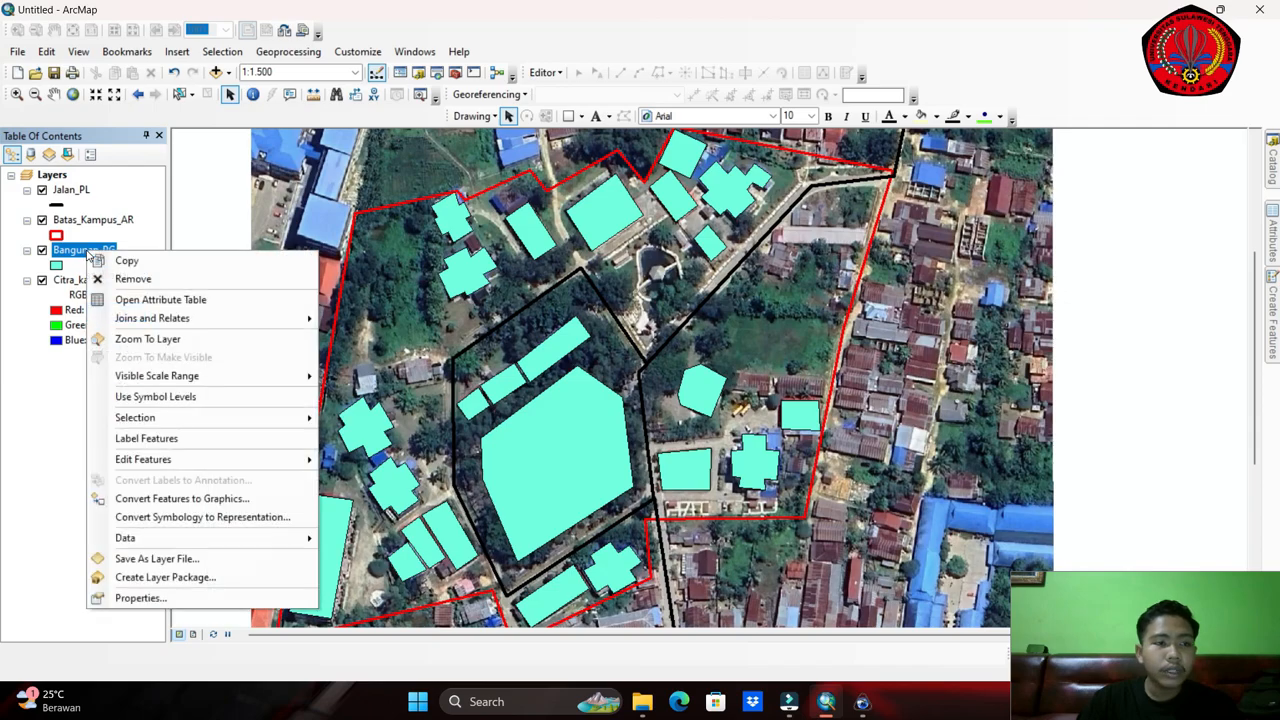
pyautogui.click(107, 445)
pyautogui.scroll(1, 537, 424)
pyautogui.scroll(-1, 540, 424)
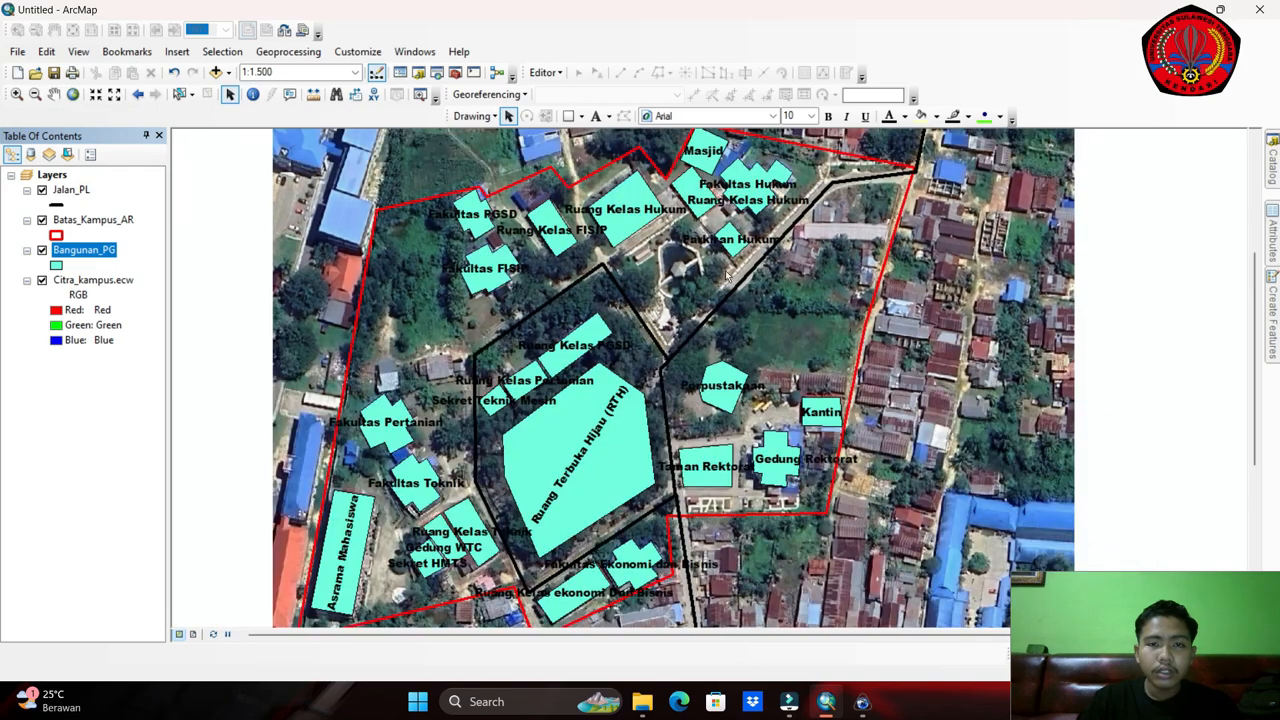
# Change the Bangunan_PG label text color to yellow.
pyautogui.moveTo(717, 394); pyautogui.dragTo(750, 290)
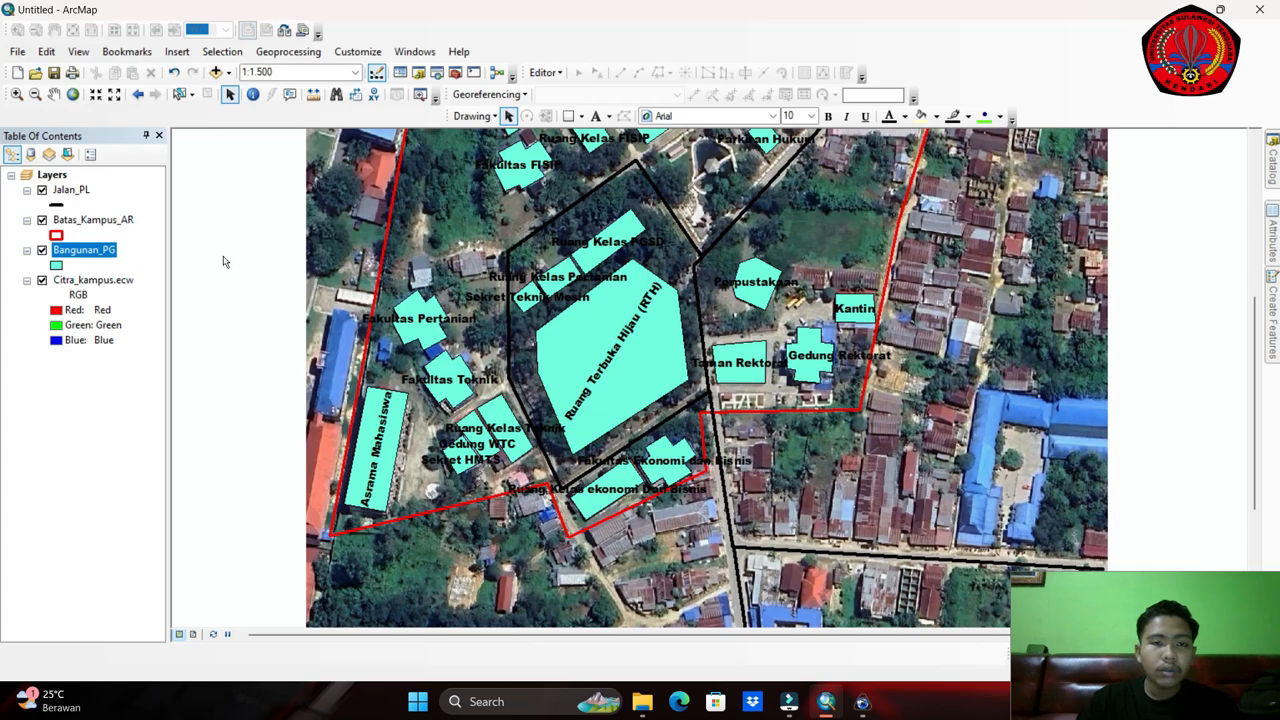
pyautogui.rightClick(95, 258)
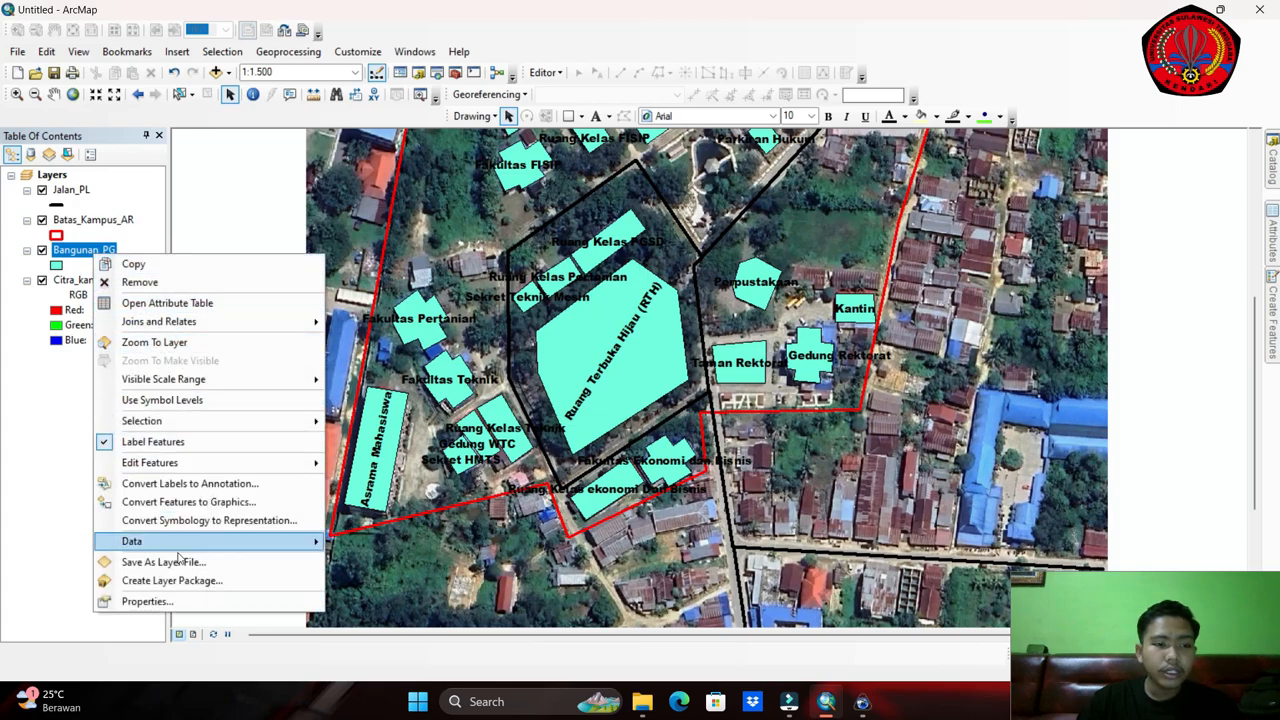
pyautogui.click(194, 601)
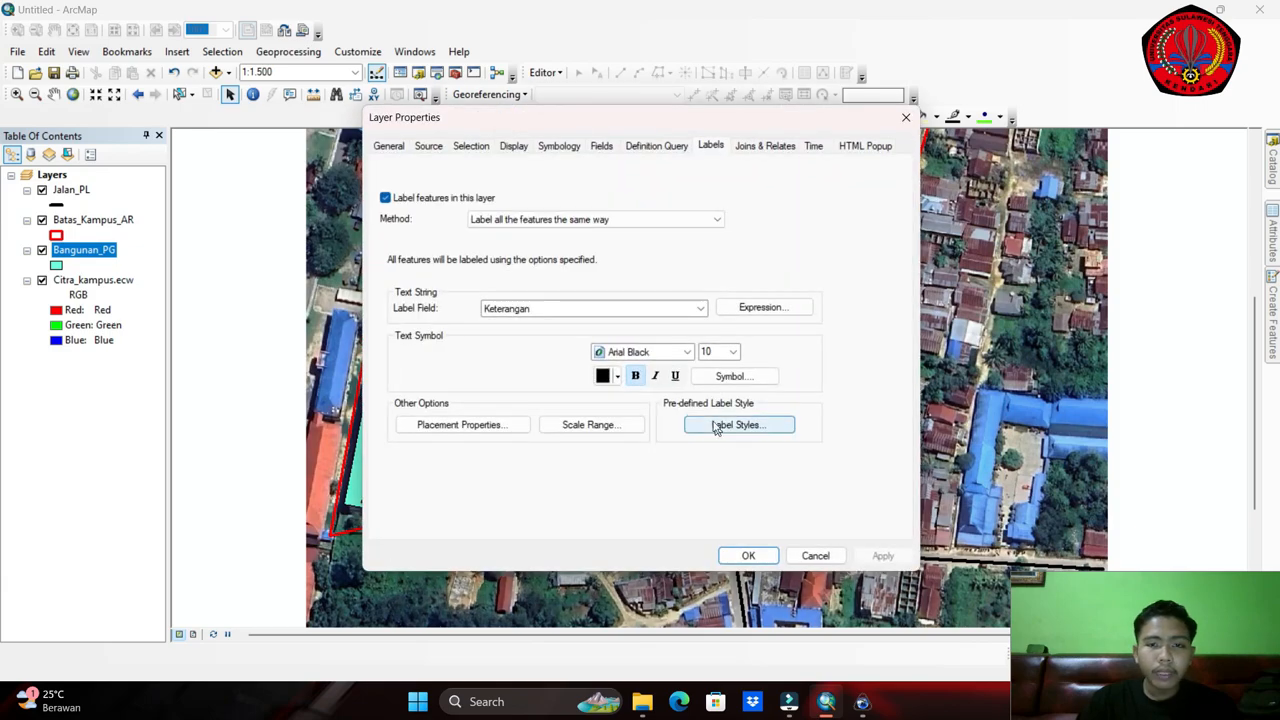
pyautogui.click(616, 376)
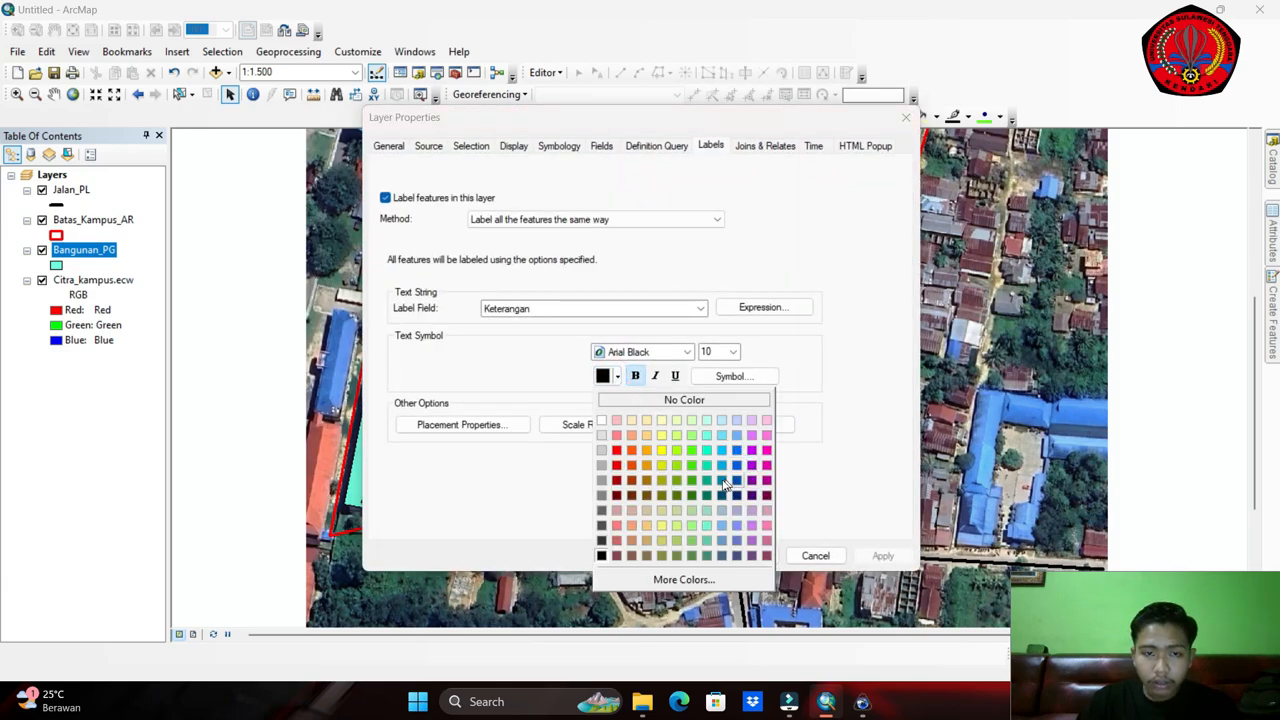
pyautogui.click(662, 451)
pyautogui.click(748, 555)
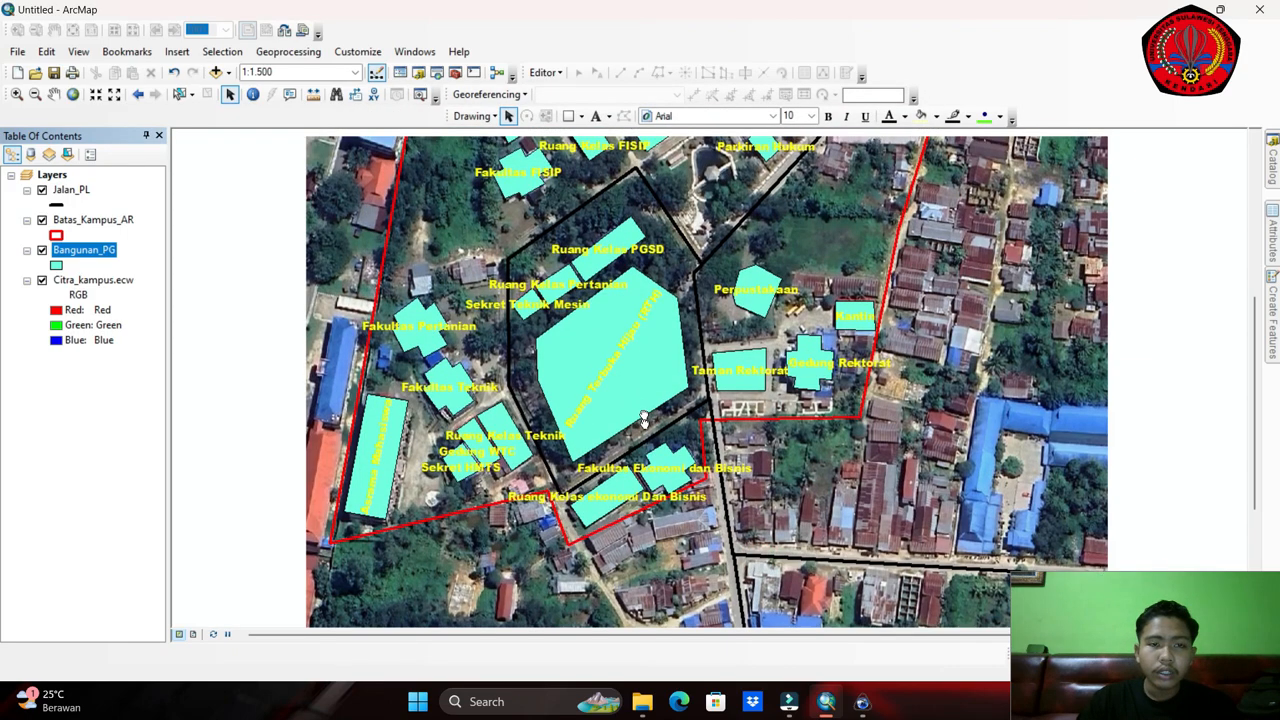
# Examine the yellow building labels across the campus map.
pyautogui.moveTo(644, 418); pyautogui.dragTo(650, 497)
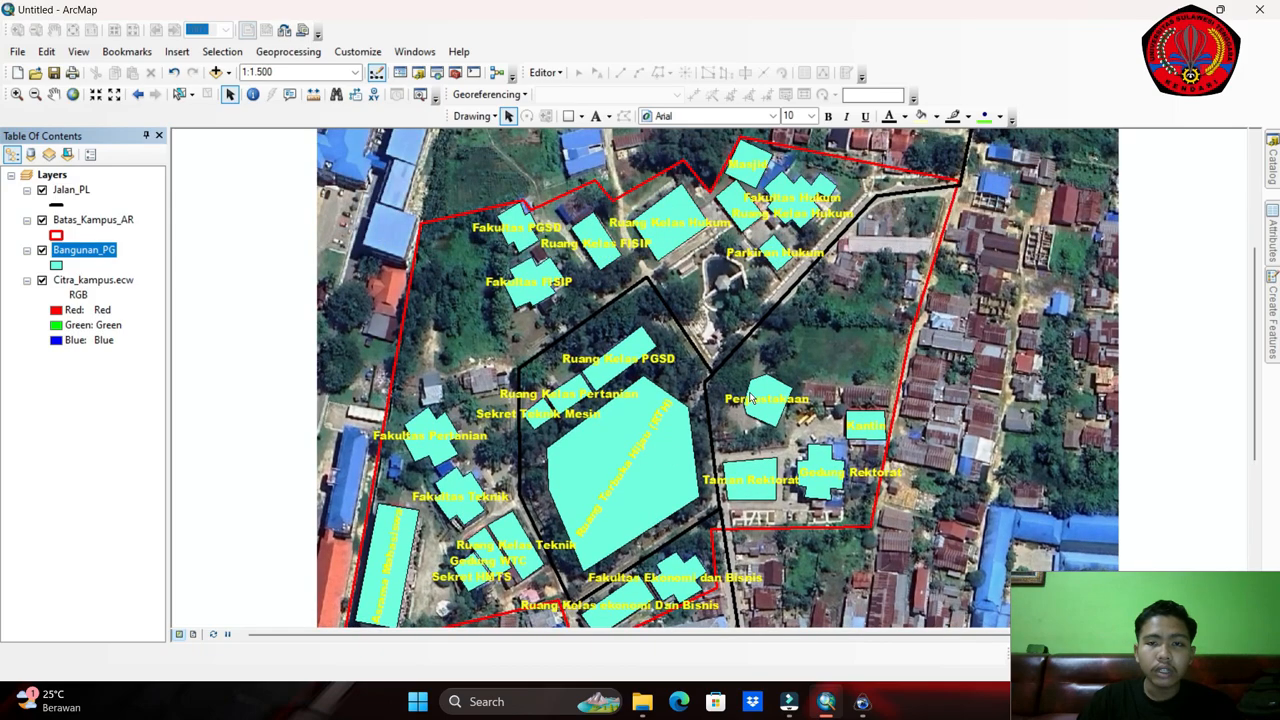
pyautogui.scroll(-2, 751, 398)
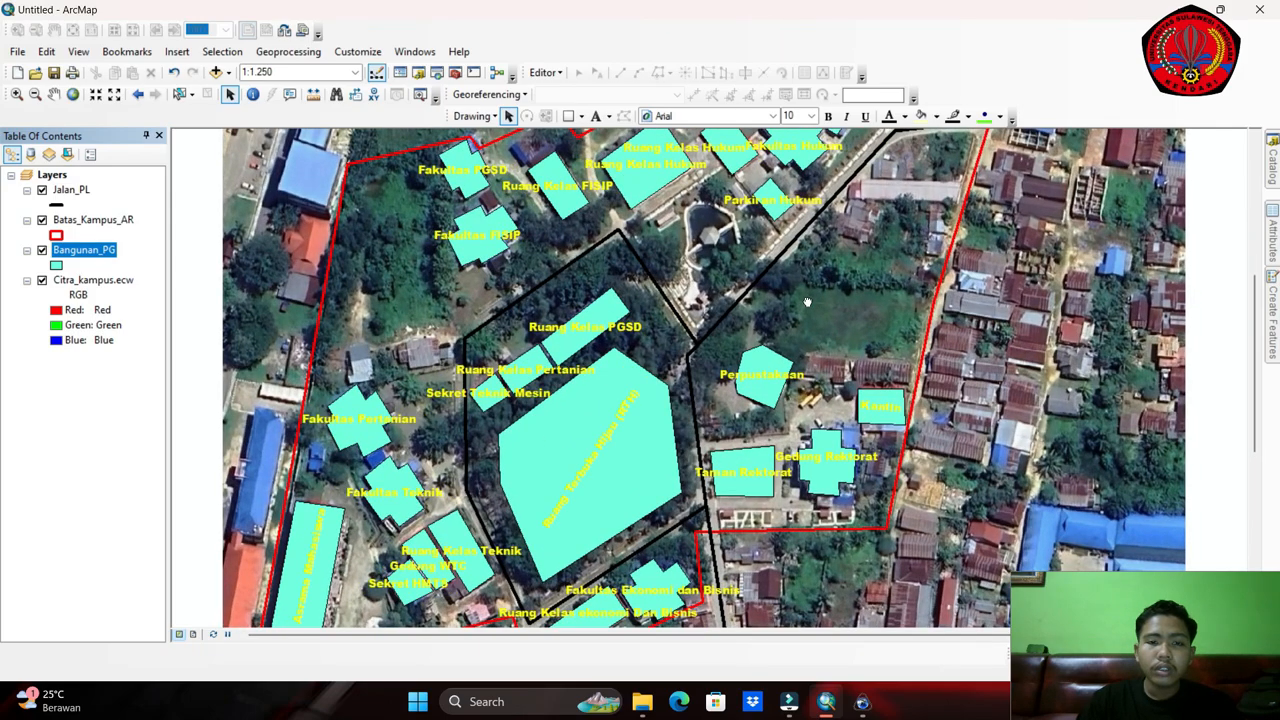
pyautogui.moveTo(807, 302); pyautogui.dragTo(727, 376)
pyautogui.moveTo(893, 203); pyautogui.dragTo(801, 333)
pyautogui.moveTo(778, 238)
pyautogui.mouseDown()
pyautogui.moveTo(610, 396)
pyautogui.moveTo(572, 500)
pyautogui.moveTo(762, 248)
pyautogui.mouseUp()
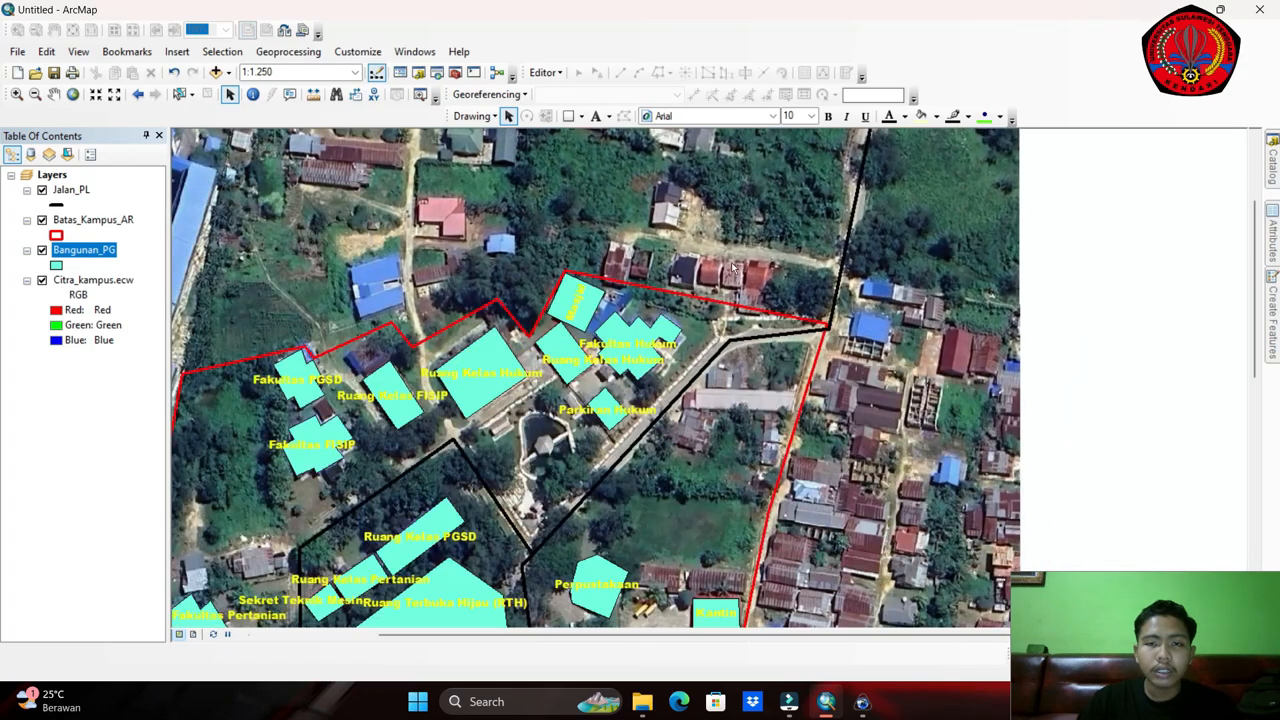
pyautogui.moveTo(486, 383); pyautogui.dragTo(557, 282)
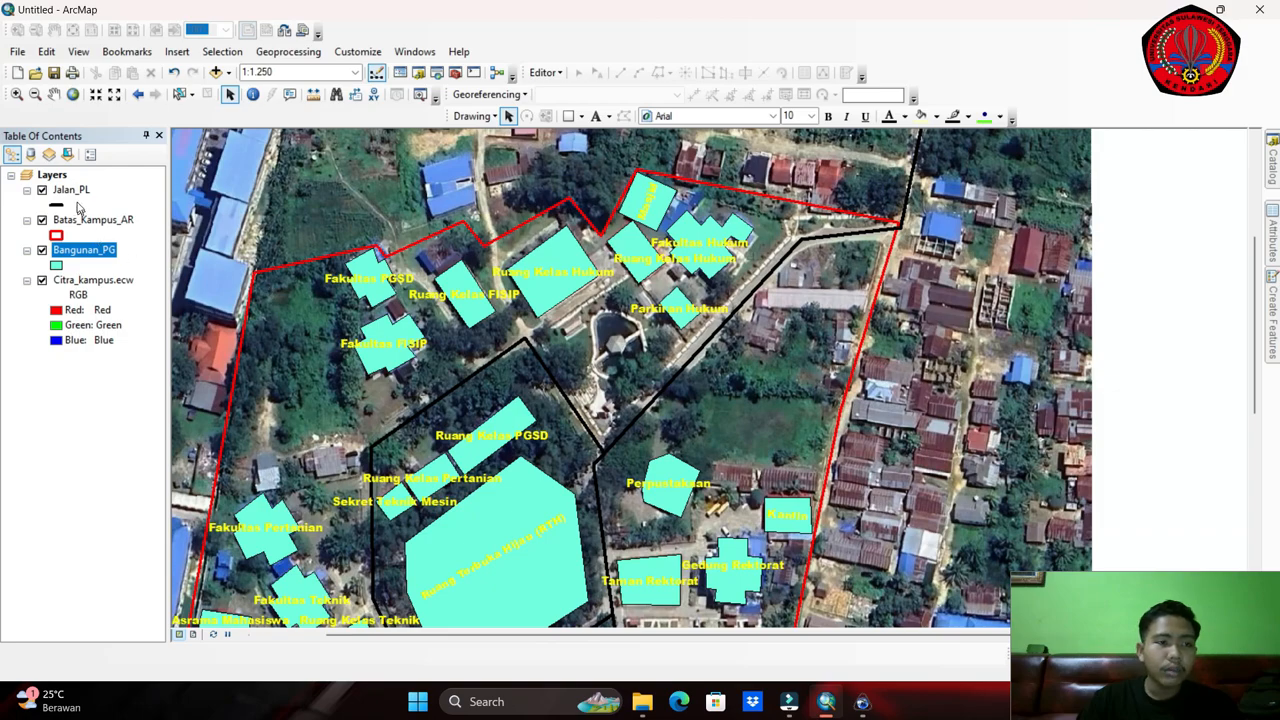
# Set the label field of the Jalan_PL layer to Keterangan in its layer properties.
pyautogui.rightClick(77, 195)
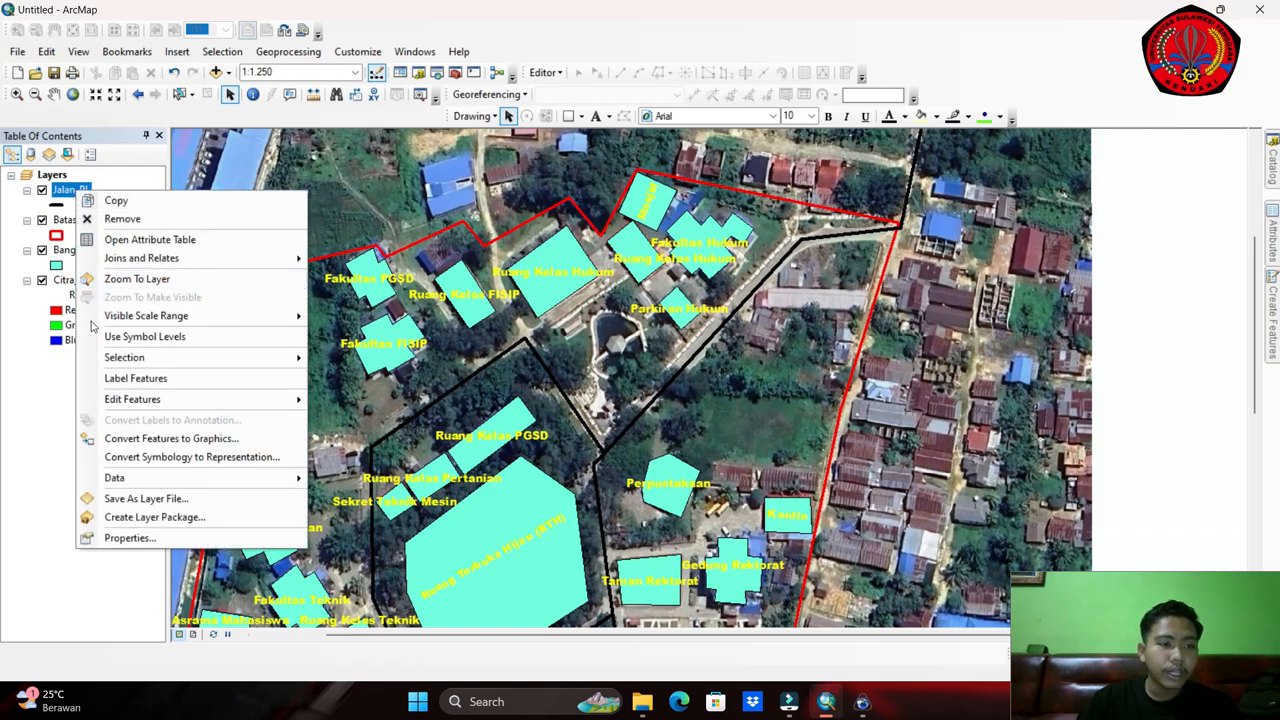
pyautogui.click(136, 537)
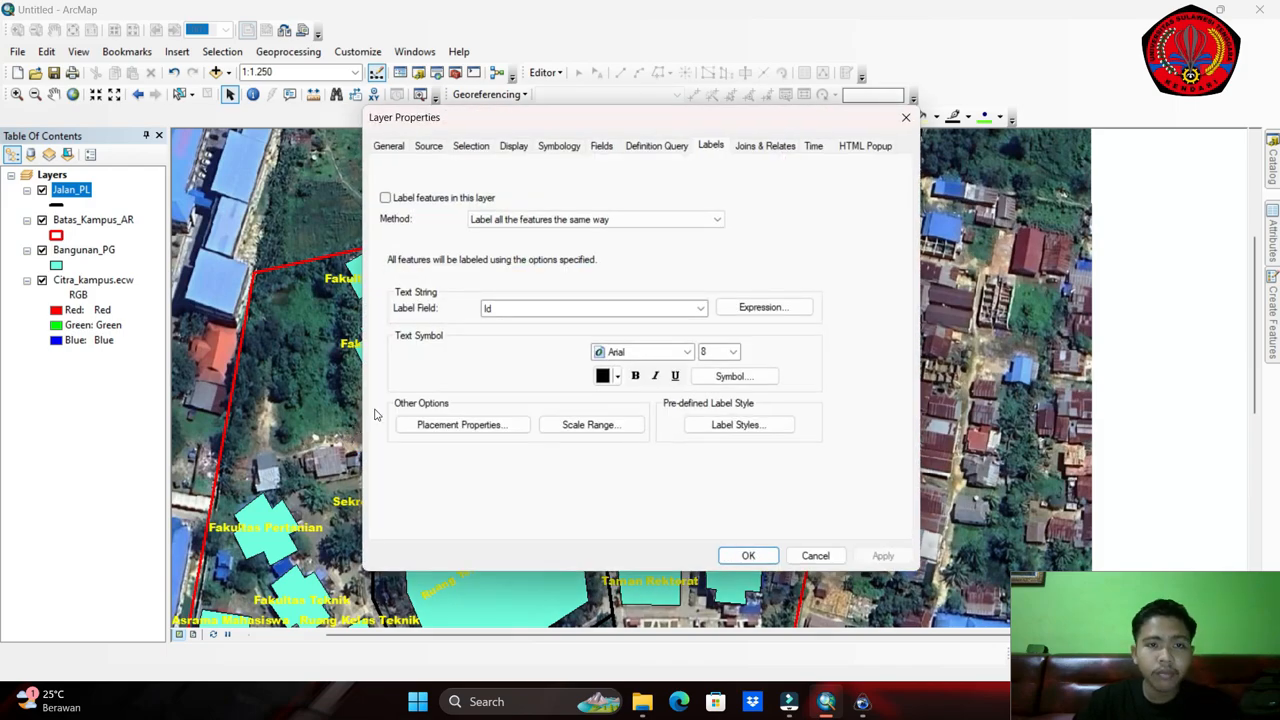
pyautogui.click(712, 147)
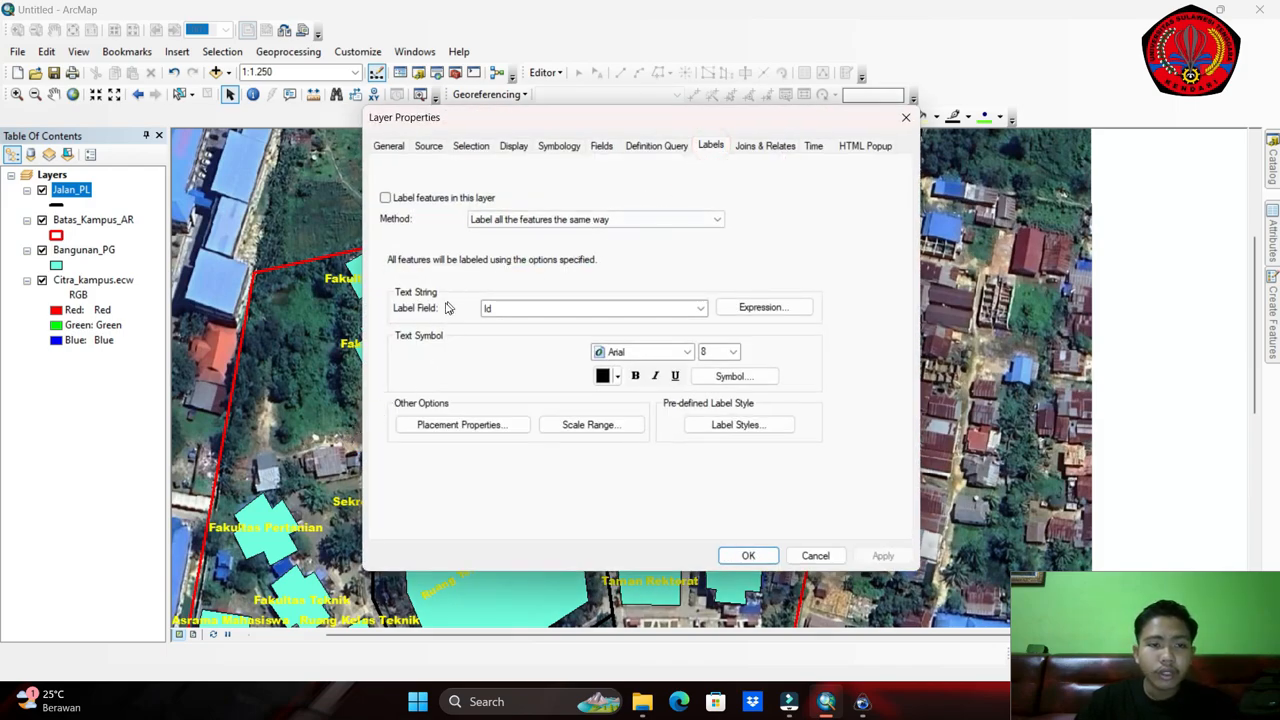
pyautogui.click(702, 308)
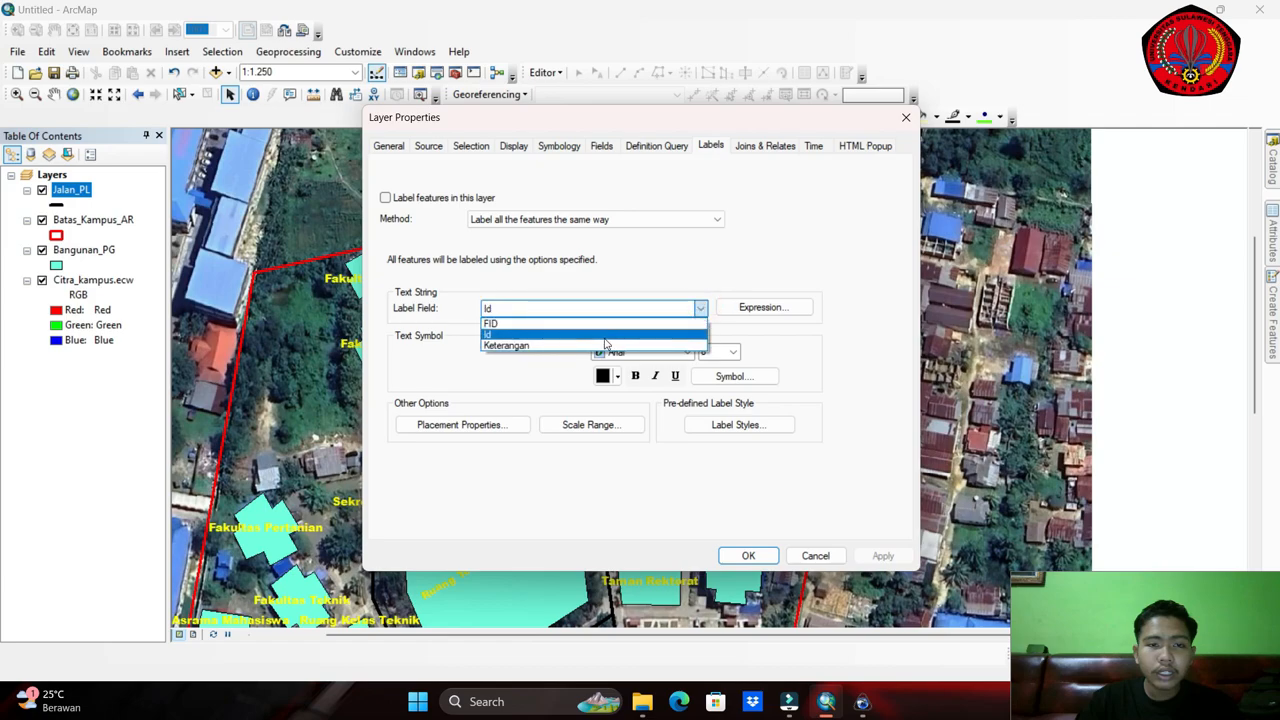
pyautogui.click(600, 345)
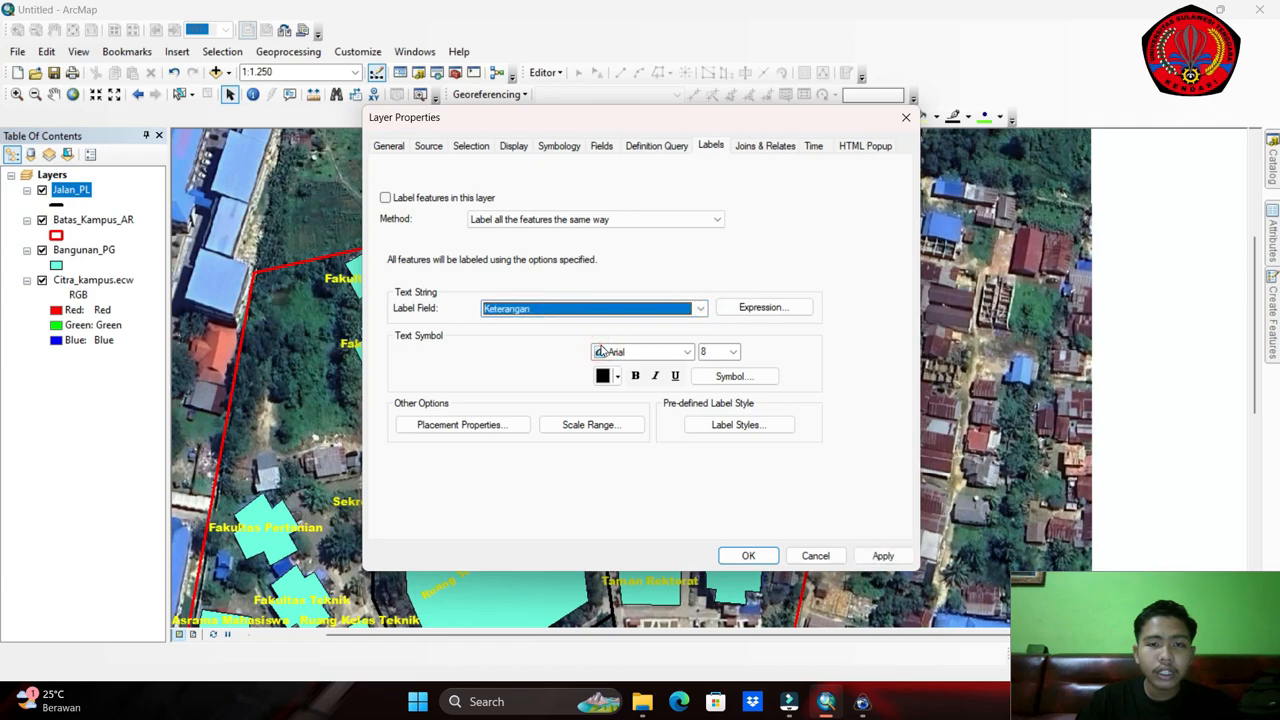
# Set the Jalan_PL label text to Arial Black at size 10.
pyautogui.click(687, 353)
pyautogui.click(670, 366)
pyautogui.click(733, 352)
pyautogui.click(719, 389)
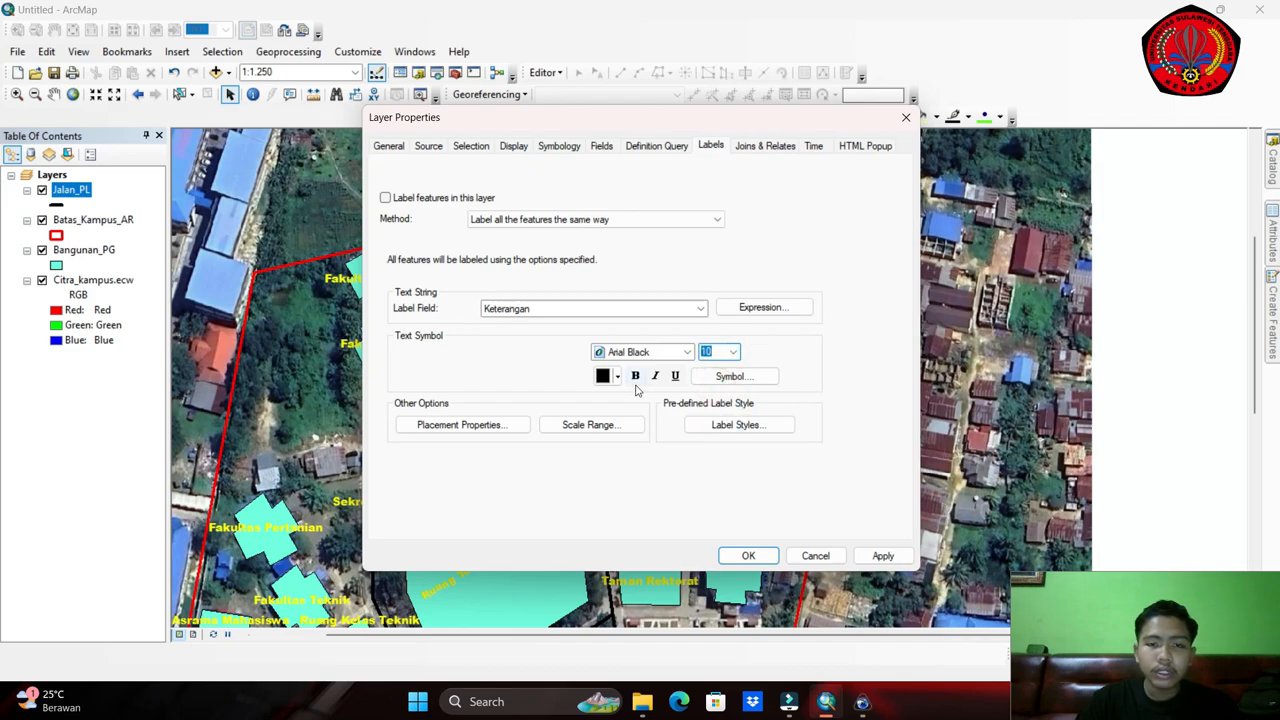
# Set the Jalan_PL label placement so that only the Below position is used, and accept the placement properties.
pyautogui.click(500, 424)
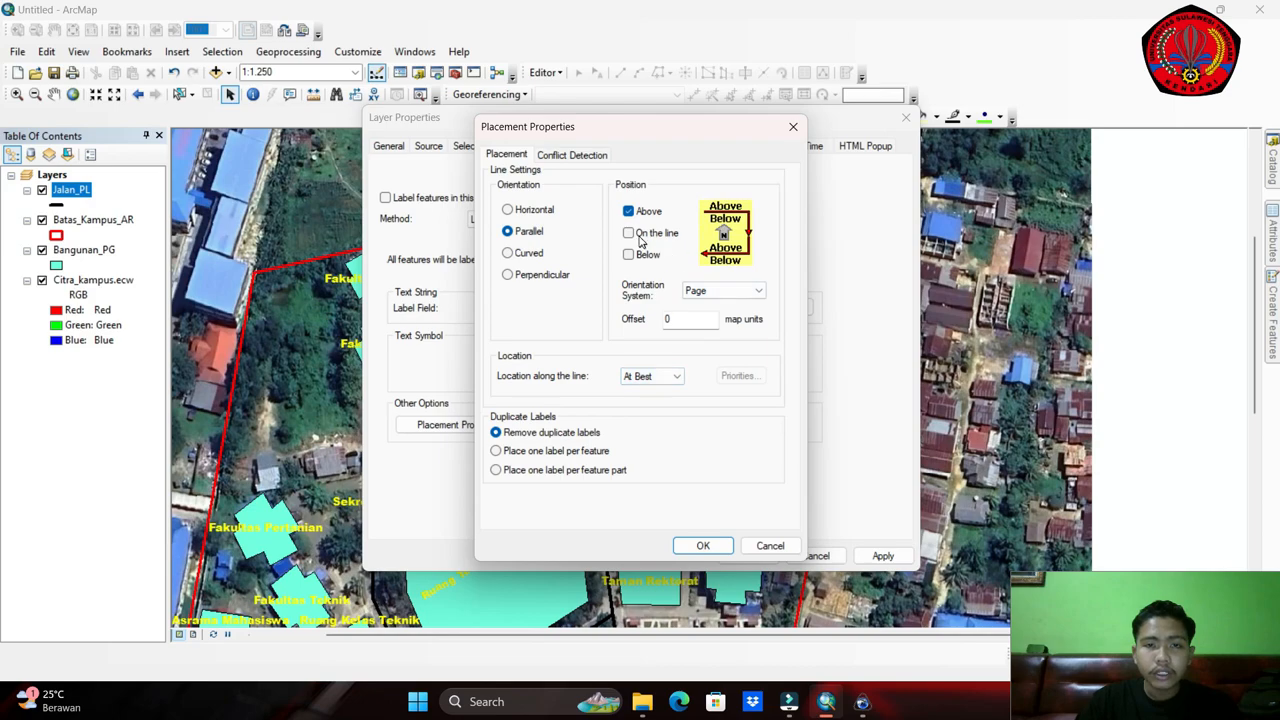
pyautogui.click(793, 126)
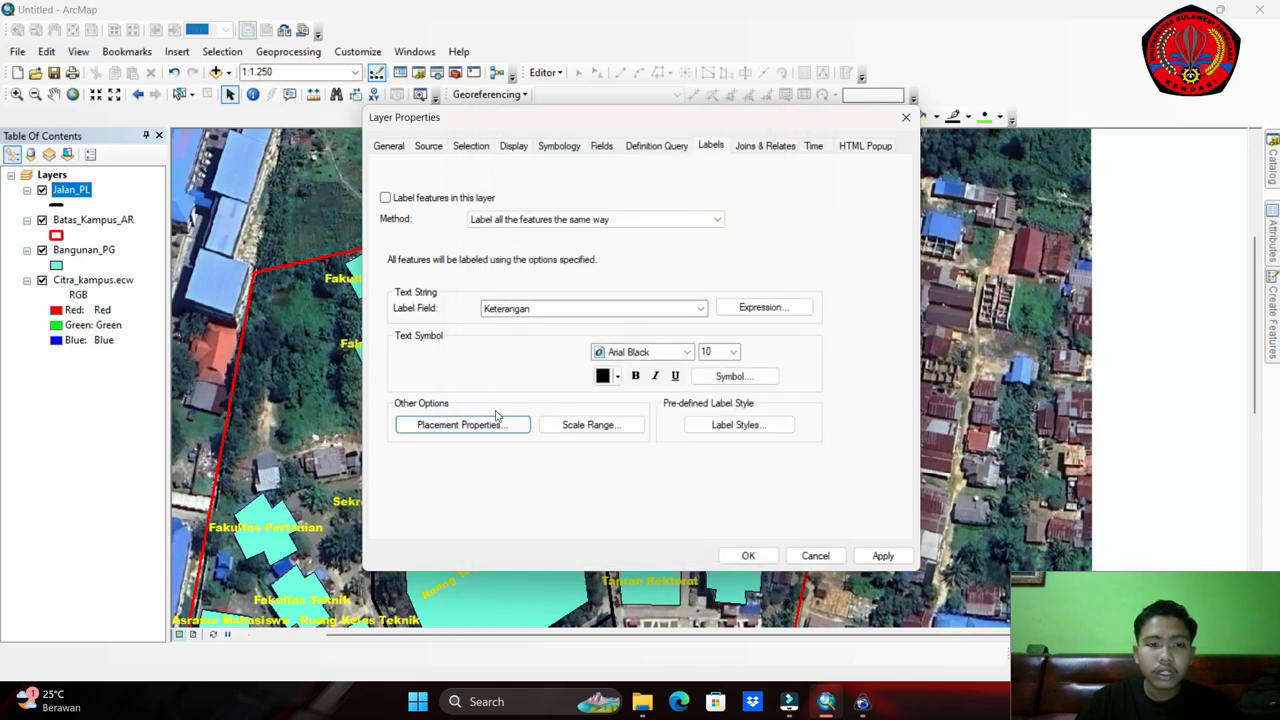
pyautogui.click(487, 425)
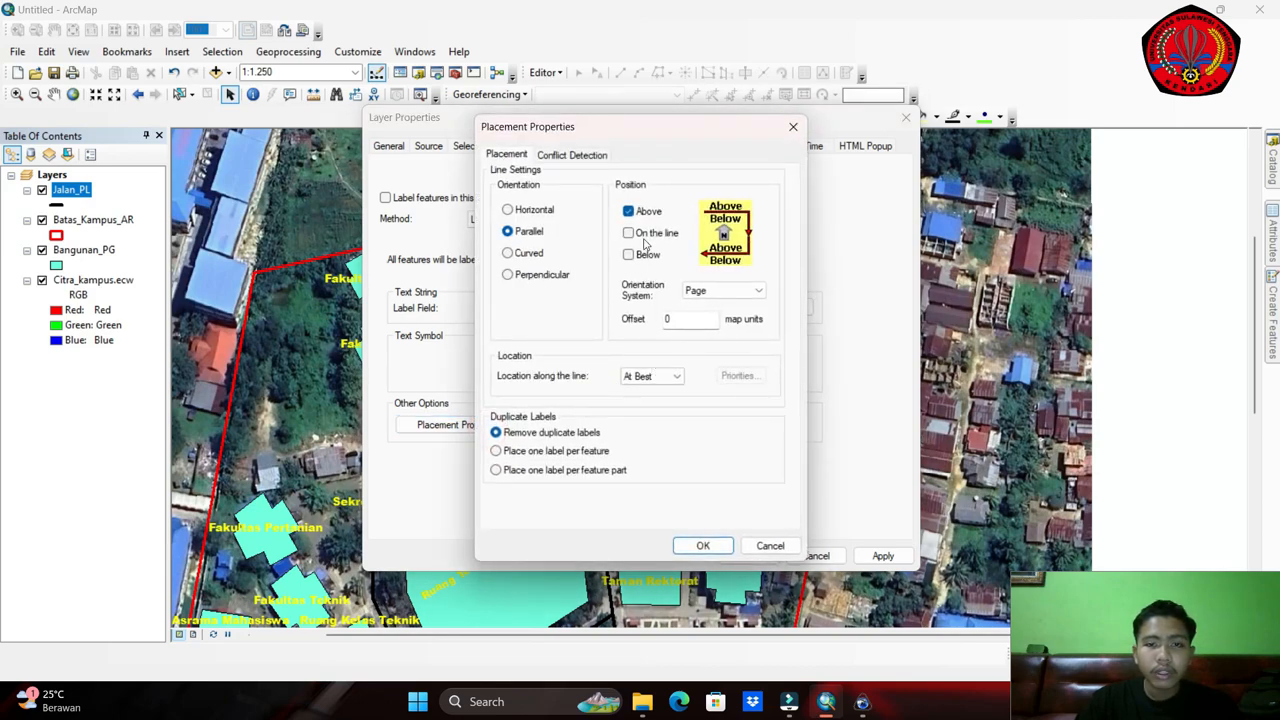
pyautogui.click(628, 211)
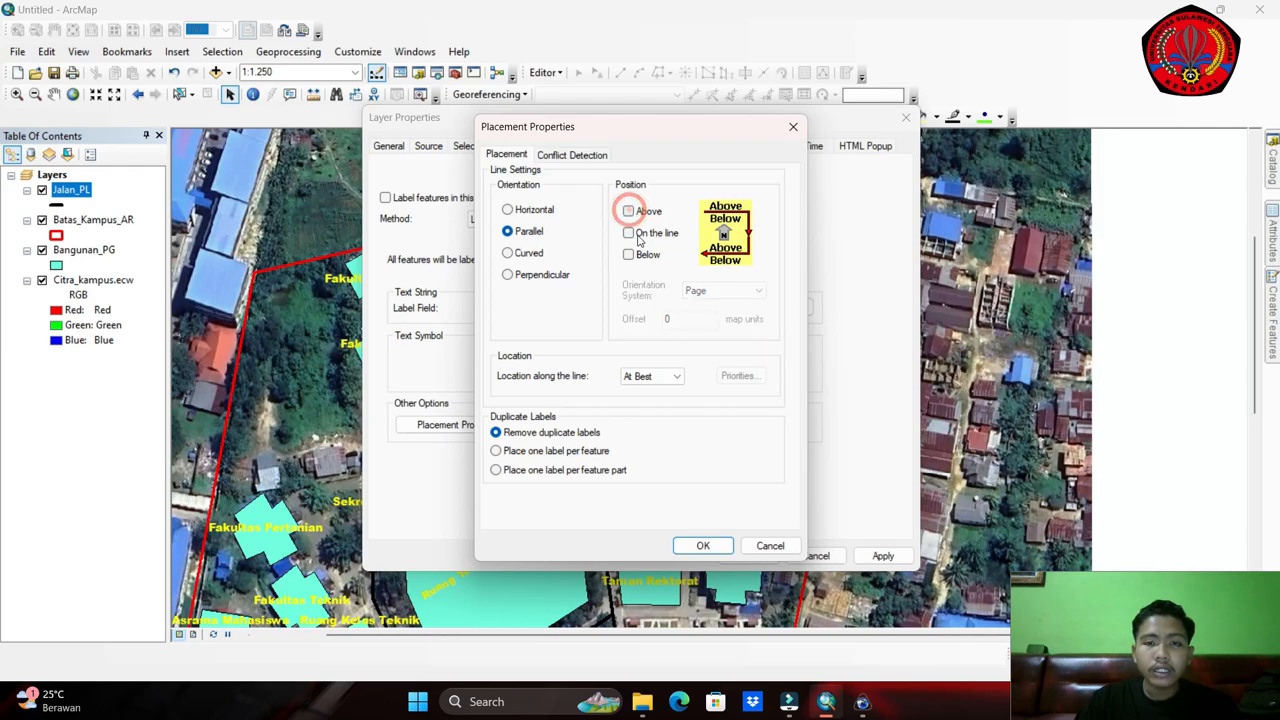
pyautogui.click(628, 232)
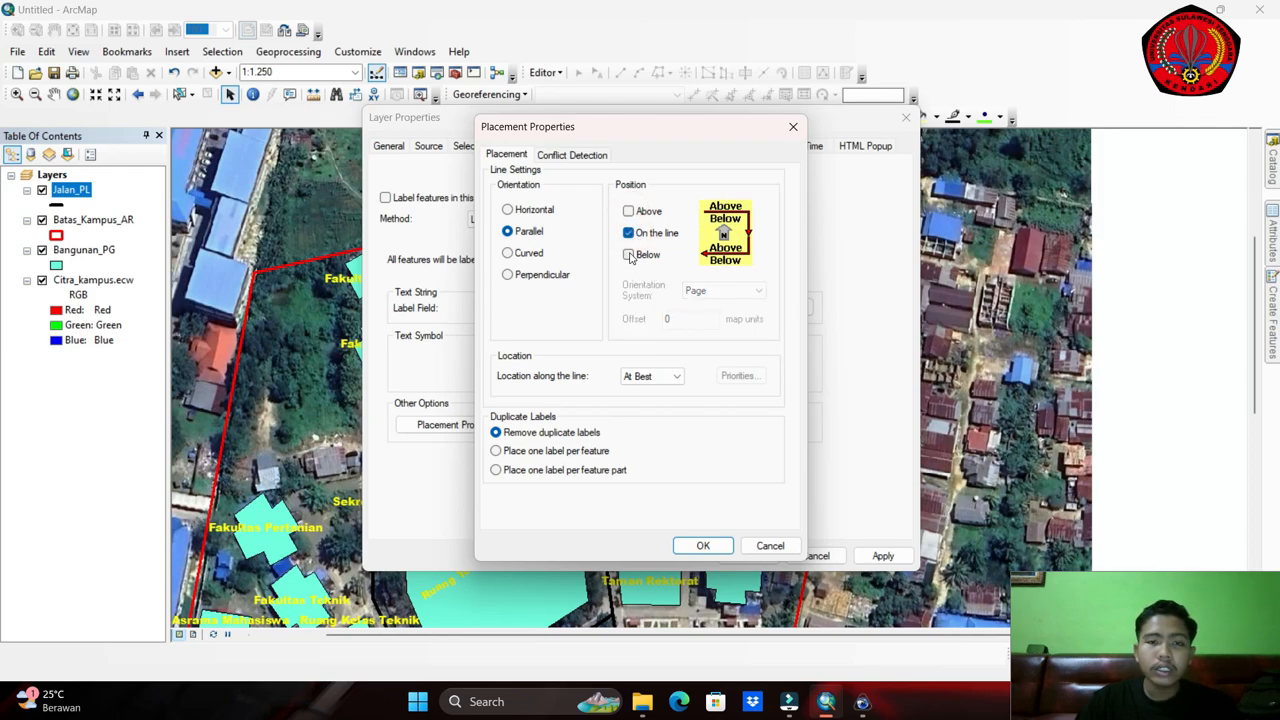
pyautogui.click(629, 255)
pyautogui.click(628, 232)
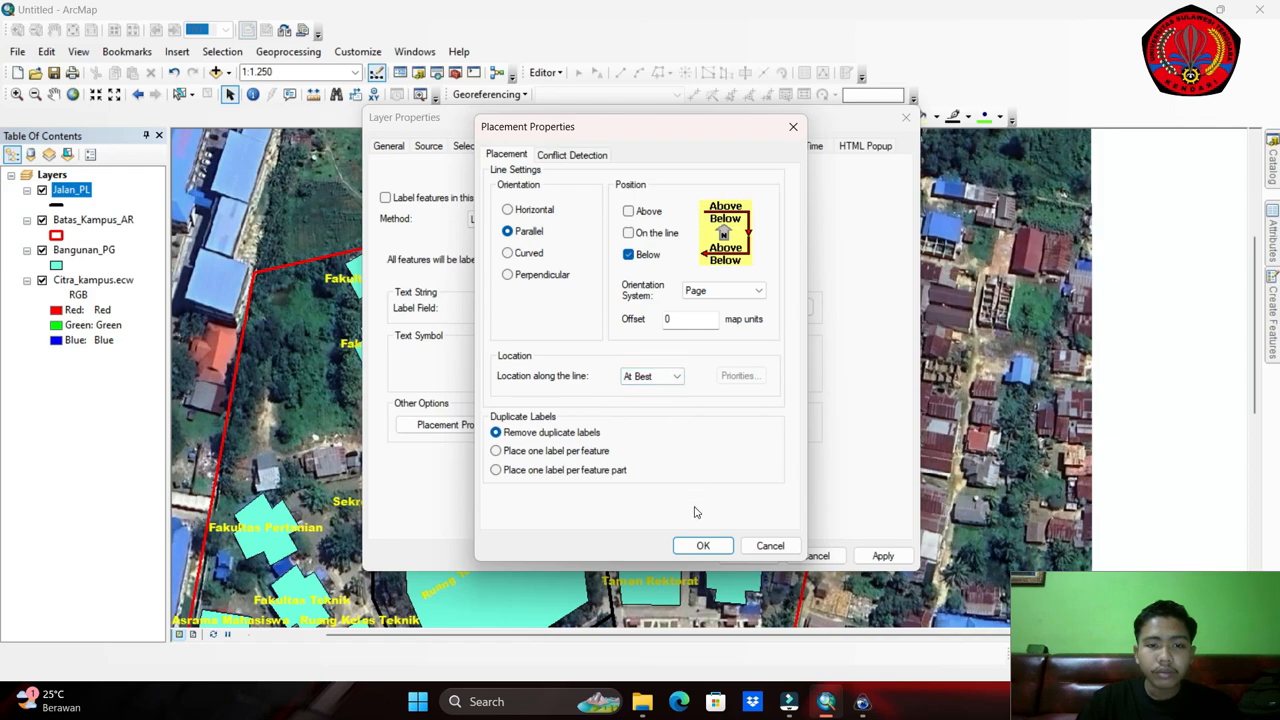
pyautogui.click(704, 546)
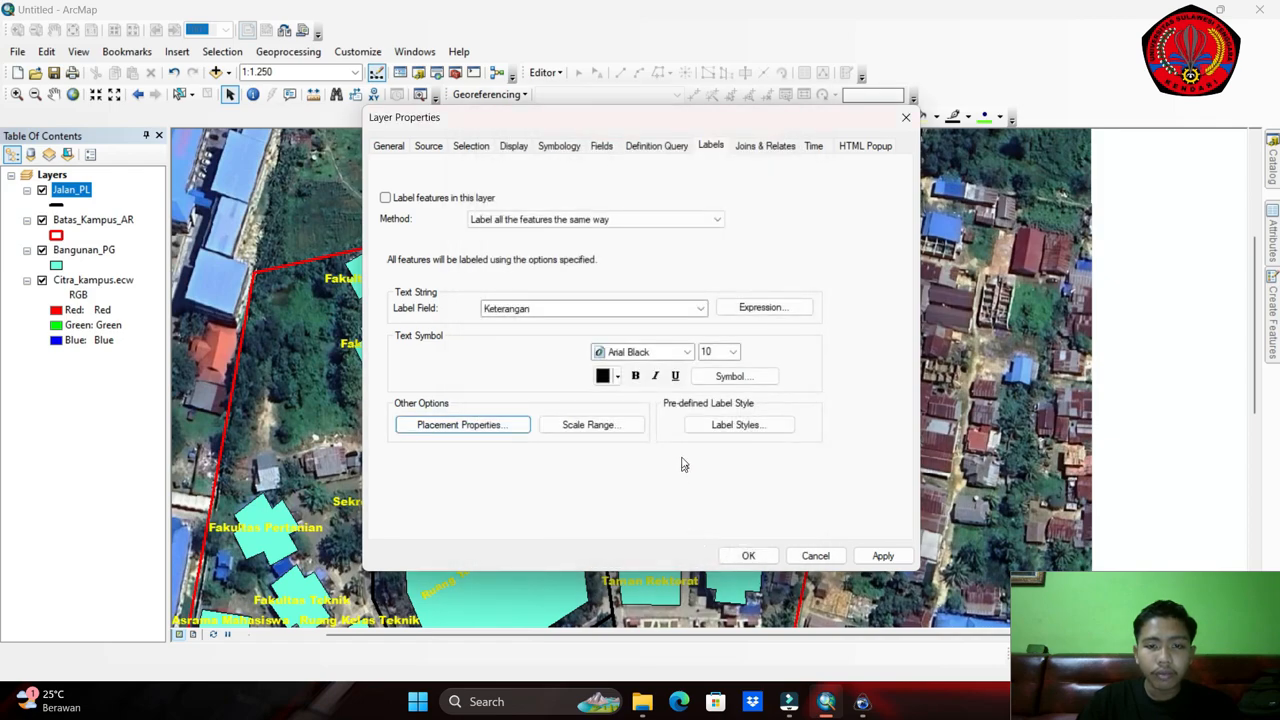
# Change the Jalan_PL label text color to red and accept the layer properties.
pyautogui.click(617, 376)
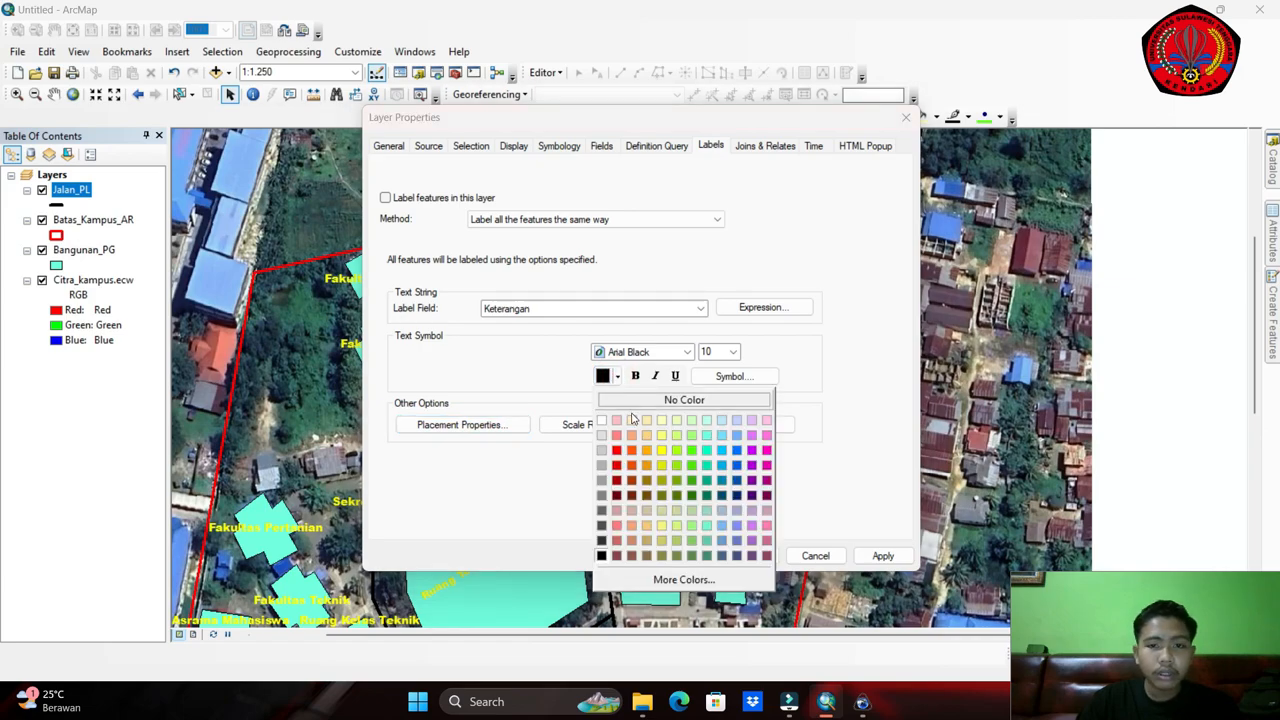
pyautogui.click(616, 450)
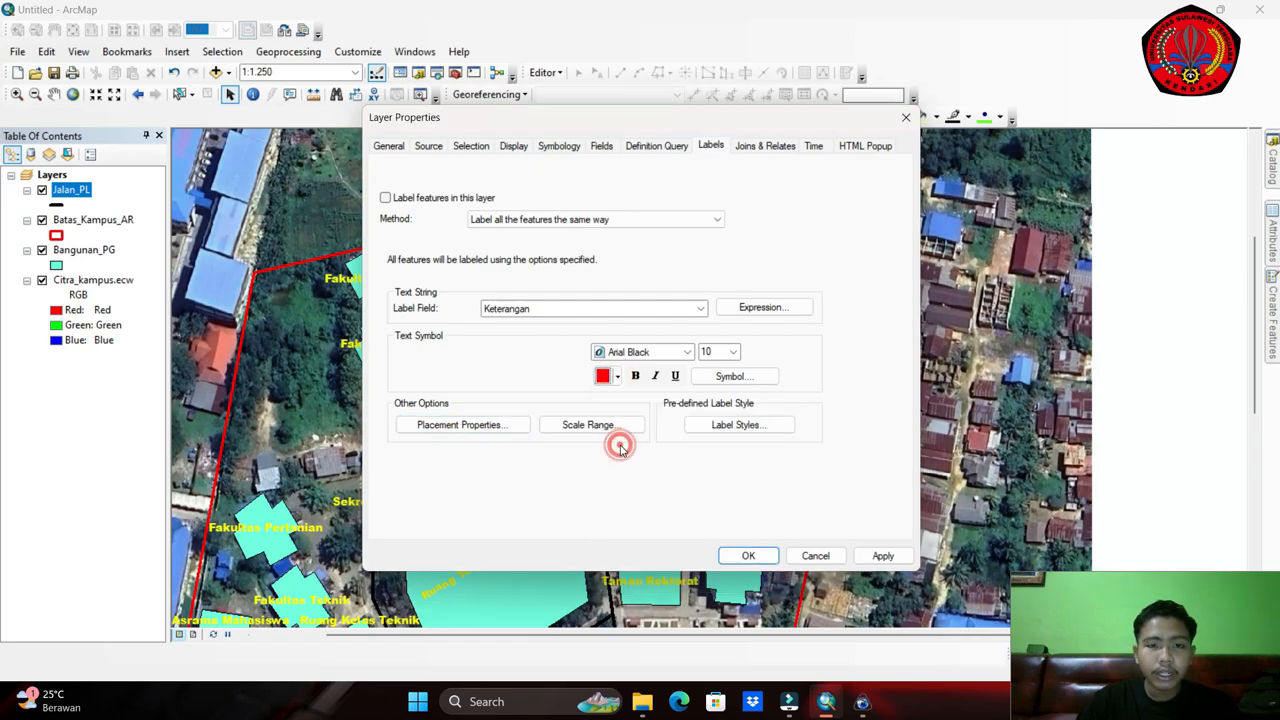
pyautogui.click(616, 378)
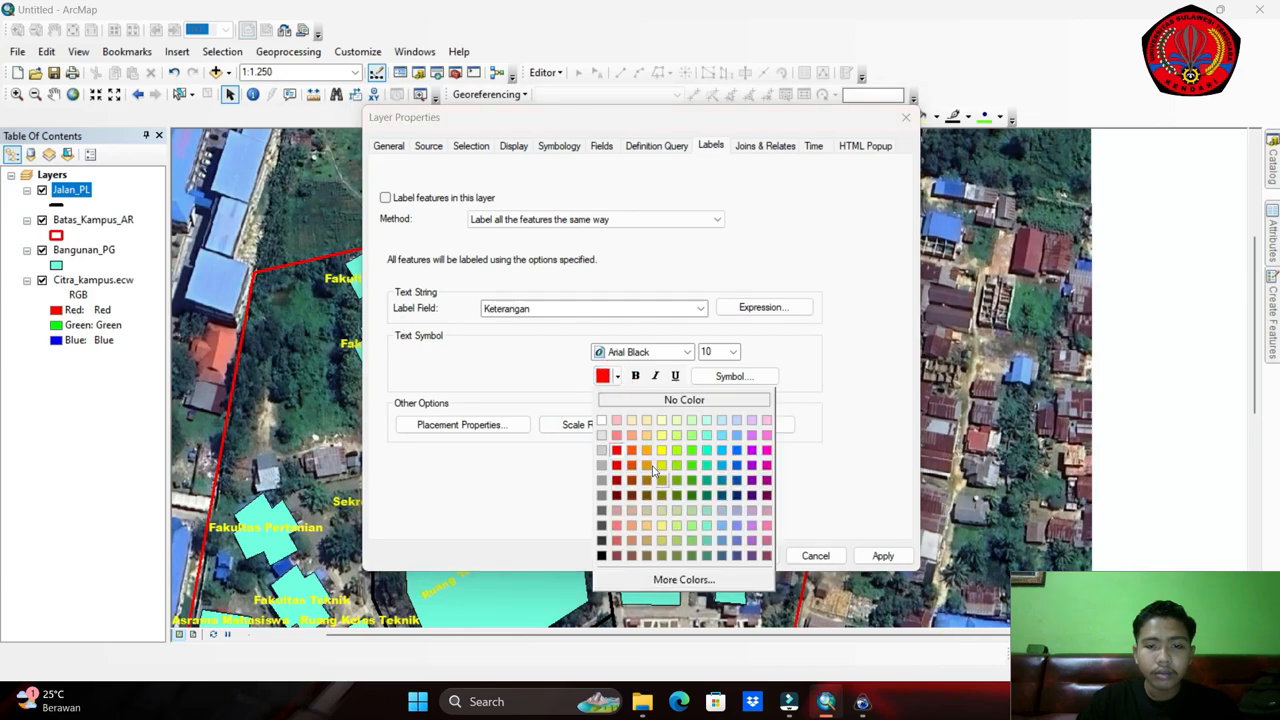
pyautogui.click(618, 454)
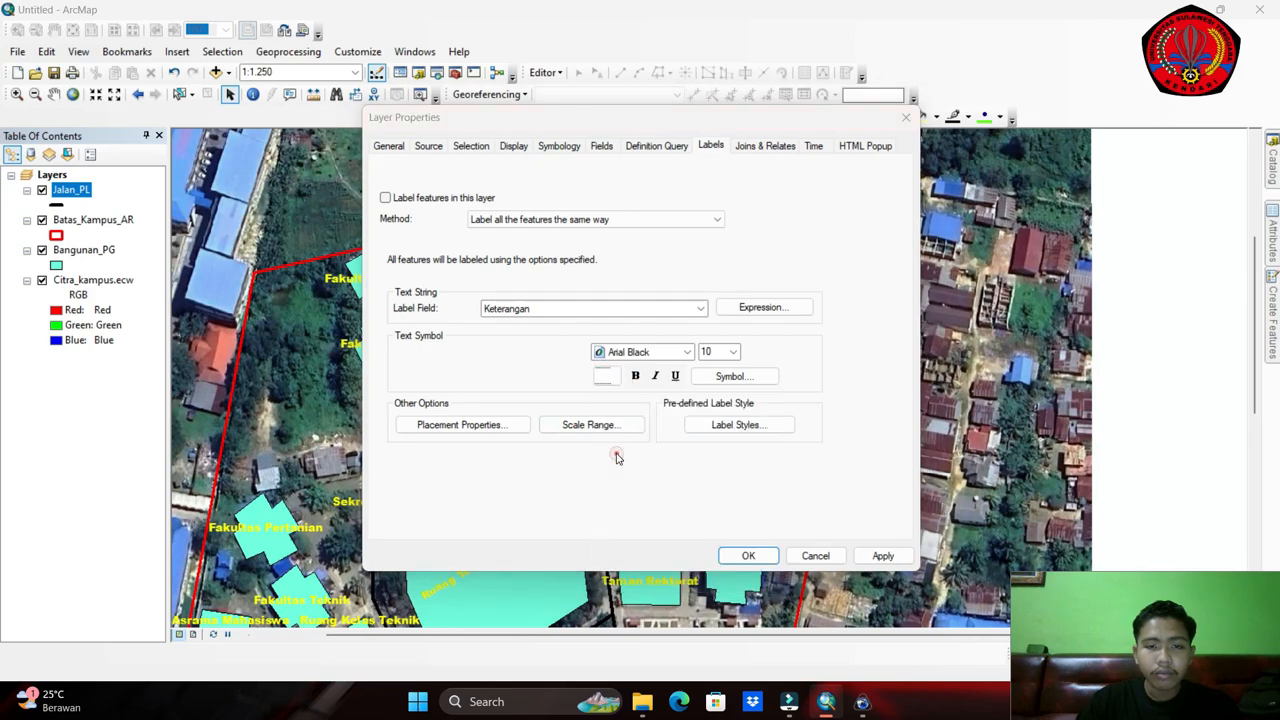
pyautogui.click(748, 556)
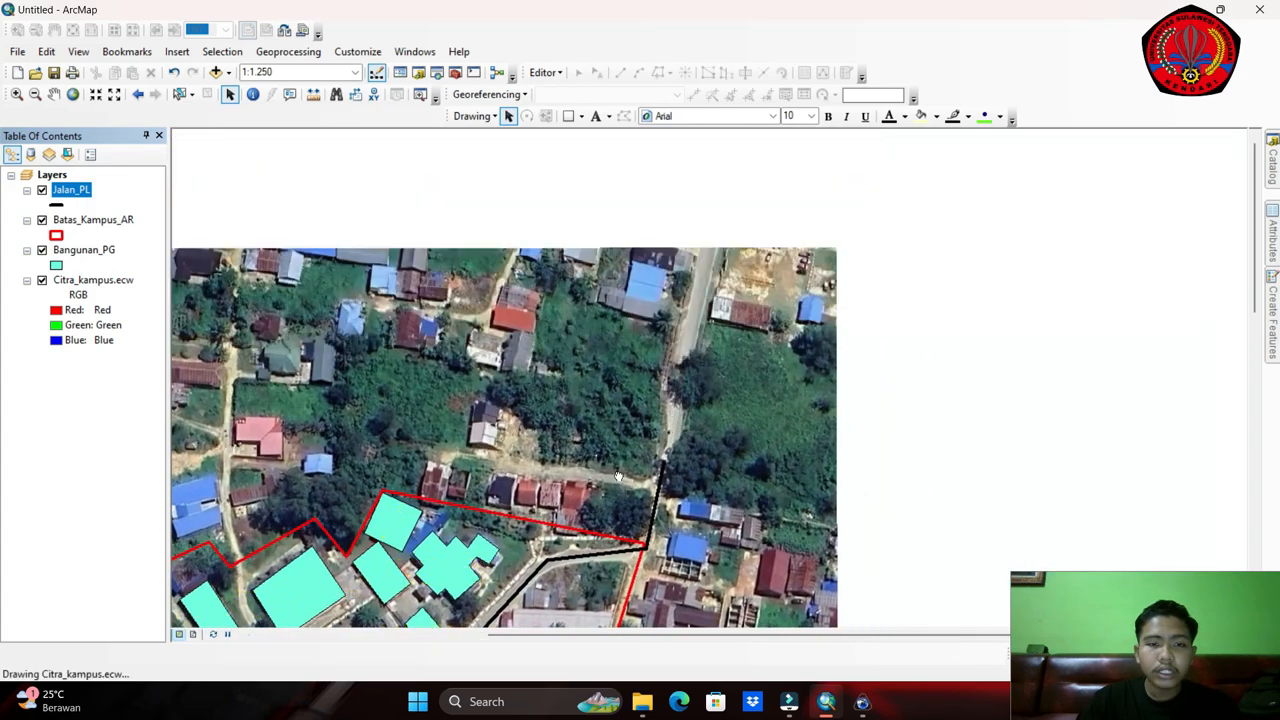
# Turn on feature labels for the Jalan_PL roads.
pyautogui.moveTo(619, 476); pyautogui.dragTo(784, 382)
pyautogui.scroll(1, 732, 372)
pyautogui.moveTo(689, 363); pyautogui.dragTo(769, 134)
pyautogui.scroll(-4, 740, 312)
pyautogui.moveTo(740, 312); pyautogui.dragTo(660, 290)
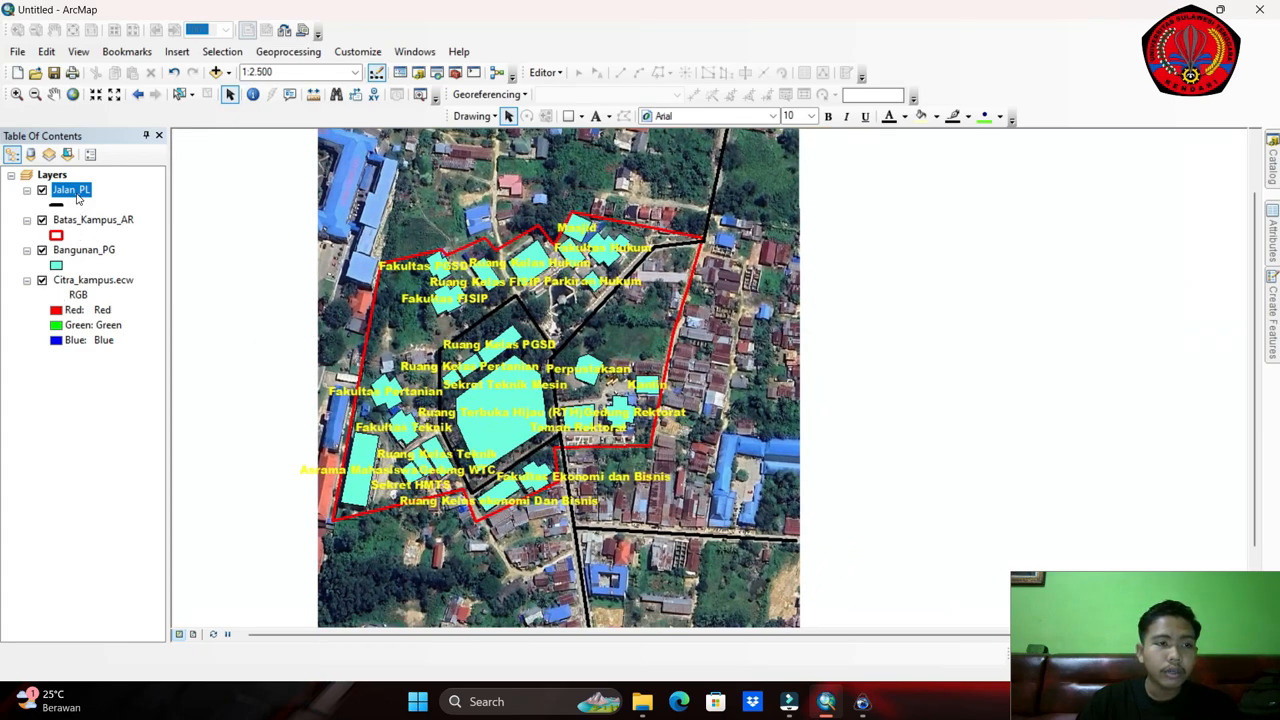
pyautogui.rightClick(78, 197)
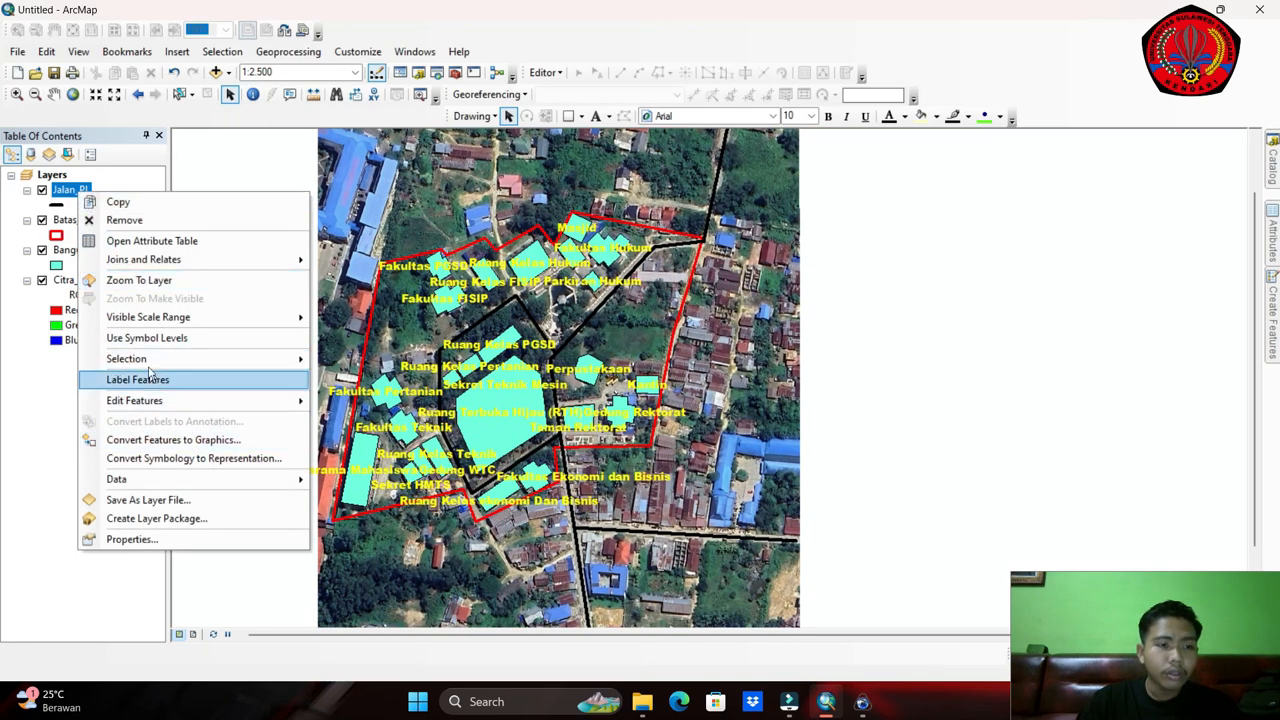
pyautogui.click(95, 385)
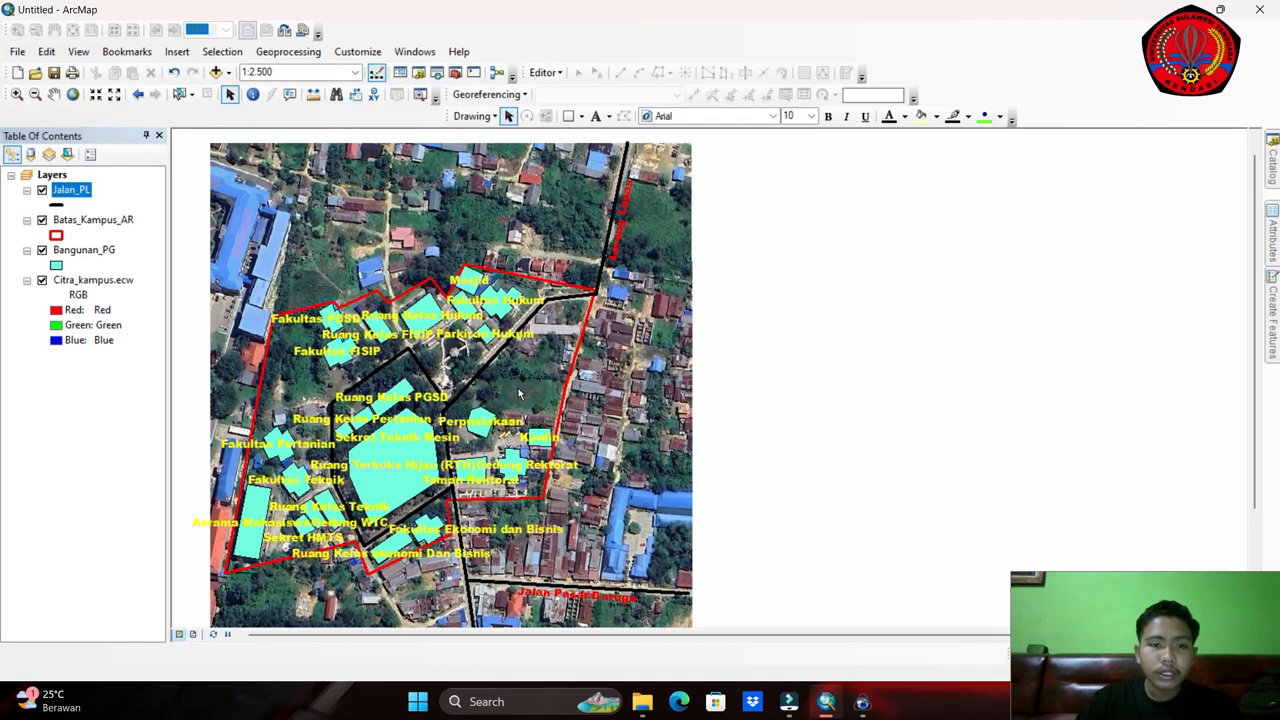
# Hide the Bangunan_PG layer to inspect the road labels around the campus.
pyautogui.scroll(2, 519, 393)
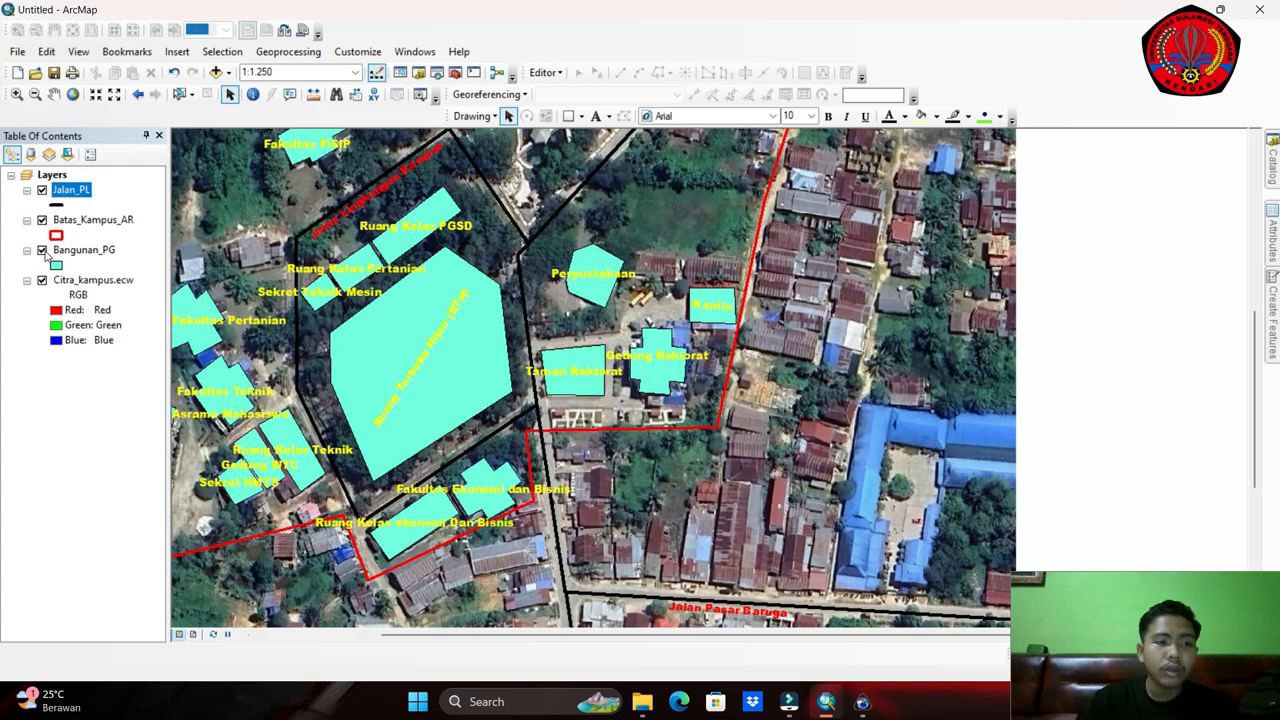
pyautogui.click(42, 251)
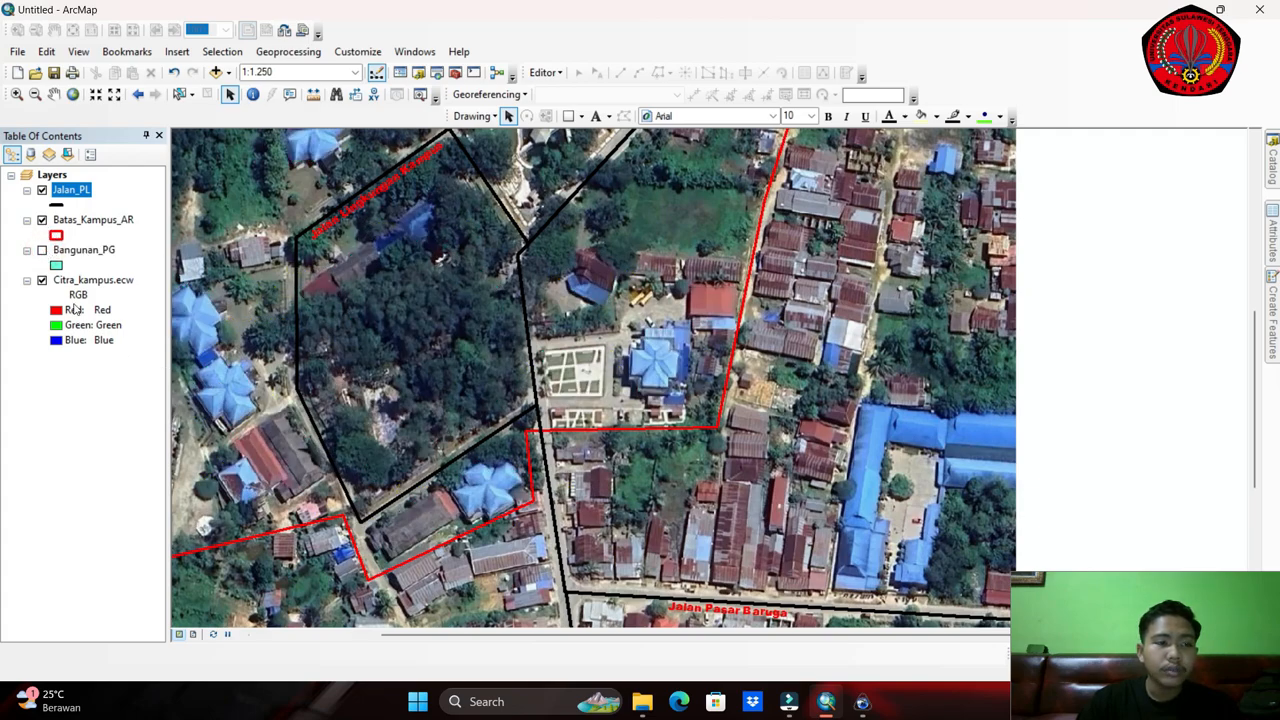
pyautogui.moveTo(635, 200); pyautogui.dragTo(542, 292)
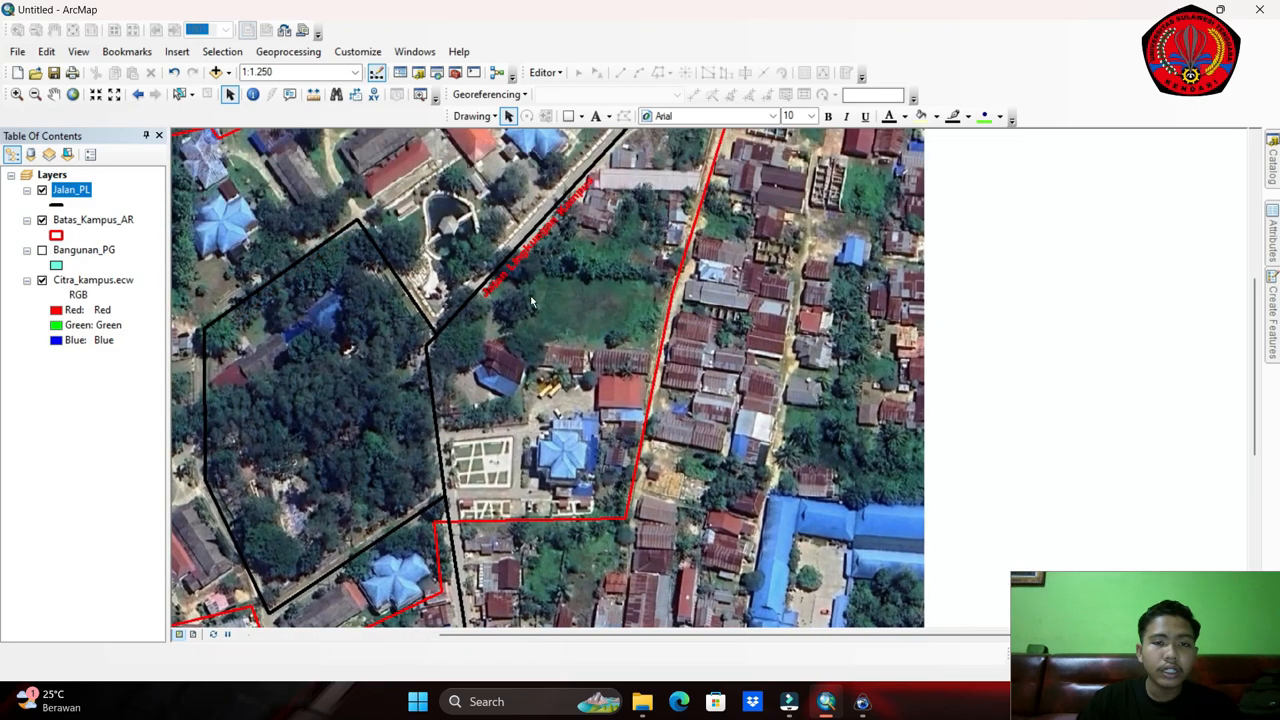
# Change the Jalan_PL line symbol color to blue.
pyautogui.click(58, 206)
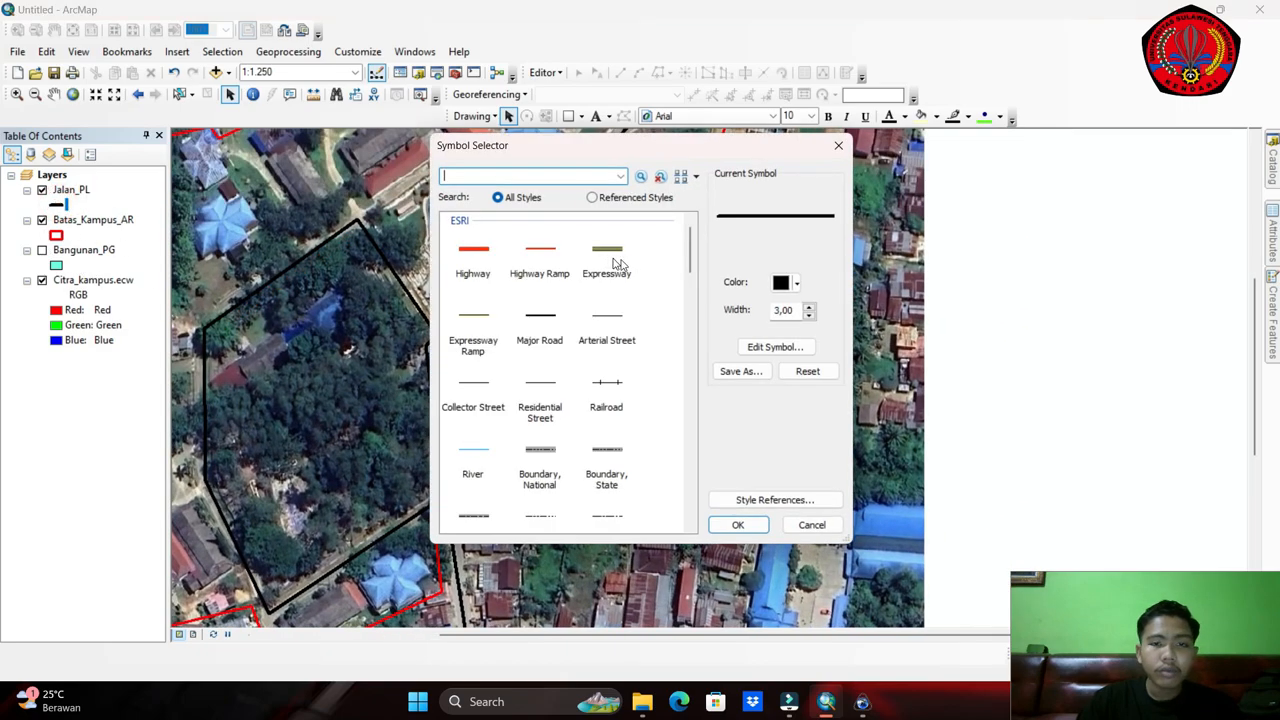
pyautogui.click(795, 284)
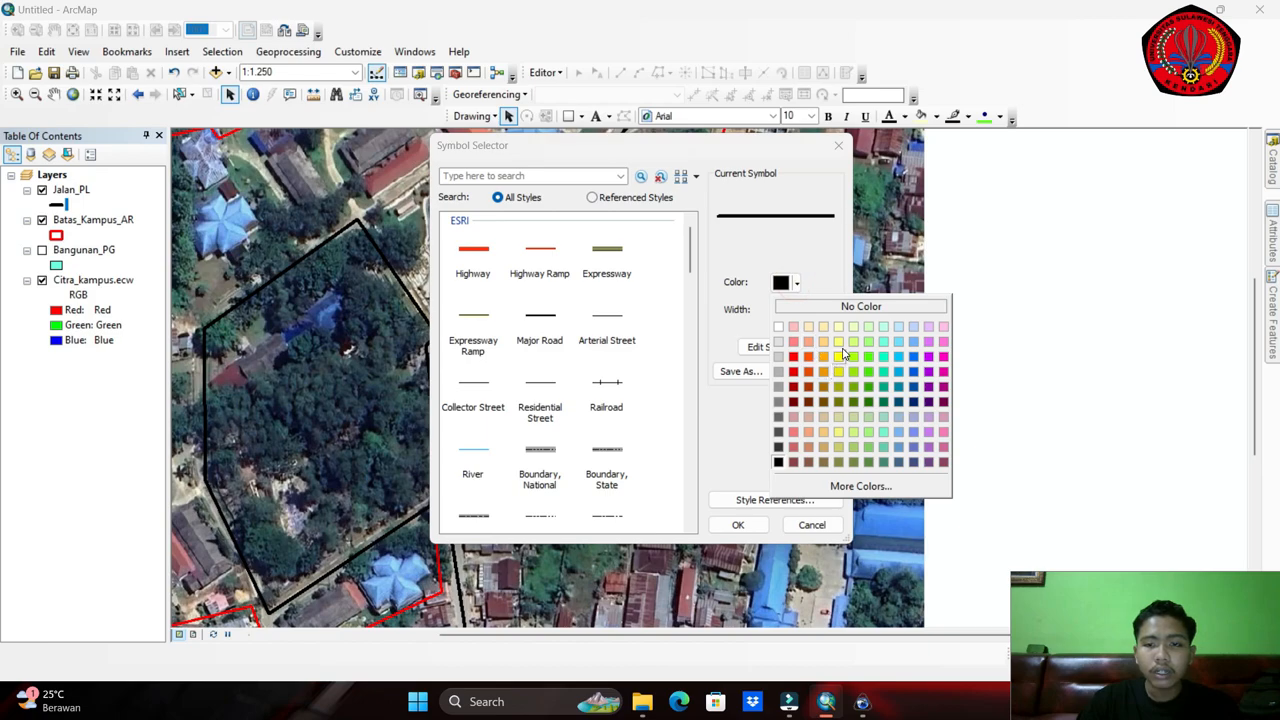
pyautogui.click(916, 359)
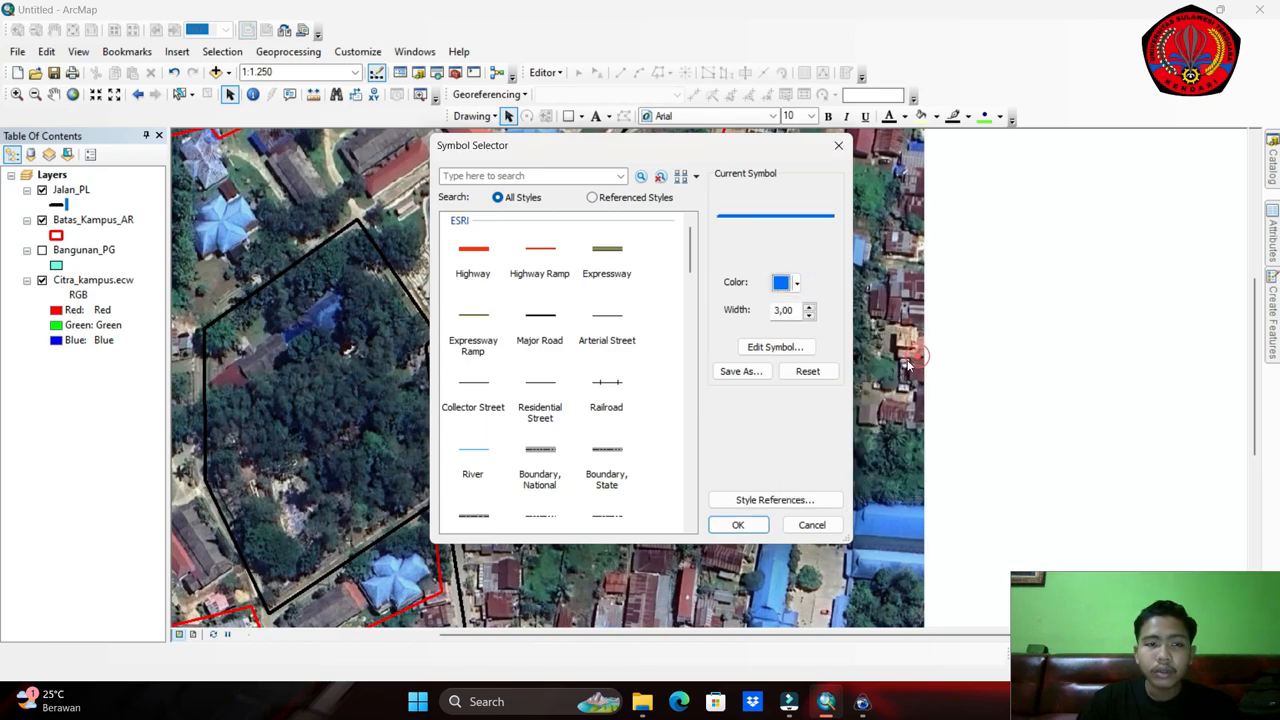
pyautogui.click(737, 524)
# Show the Bangunan_PG layer again over the campus imagery.
pyautogui.moveTo(528, 427); pyautogui.dragTo(610, 342)
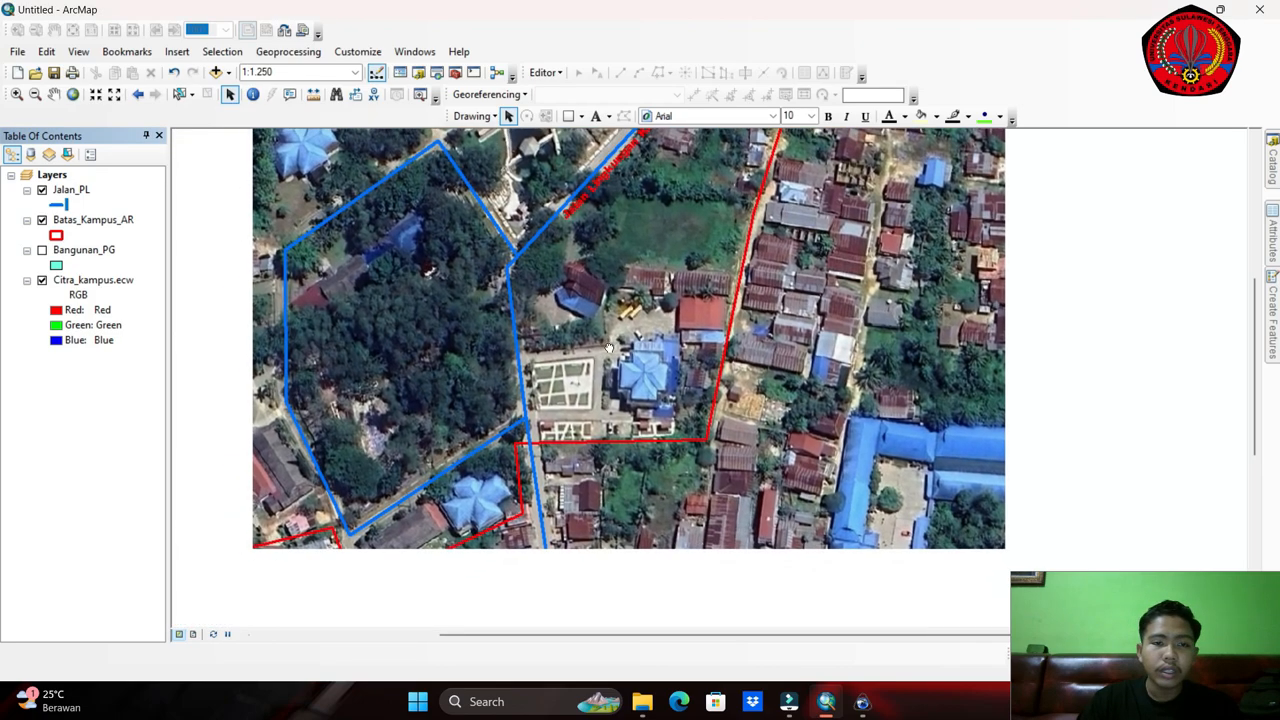
pyautogui.moveTo(575, 398); pyautogui.dragTo(711, 463)
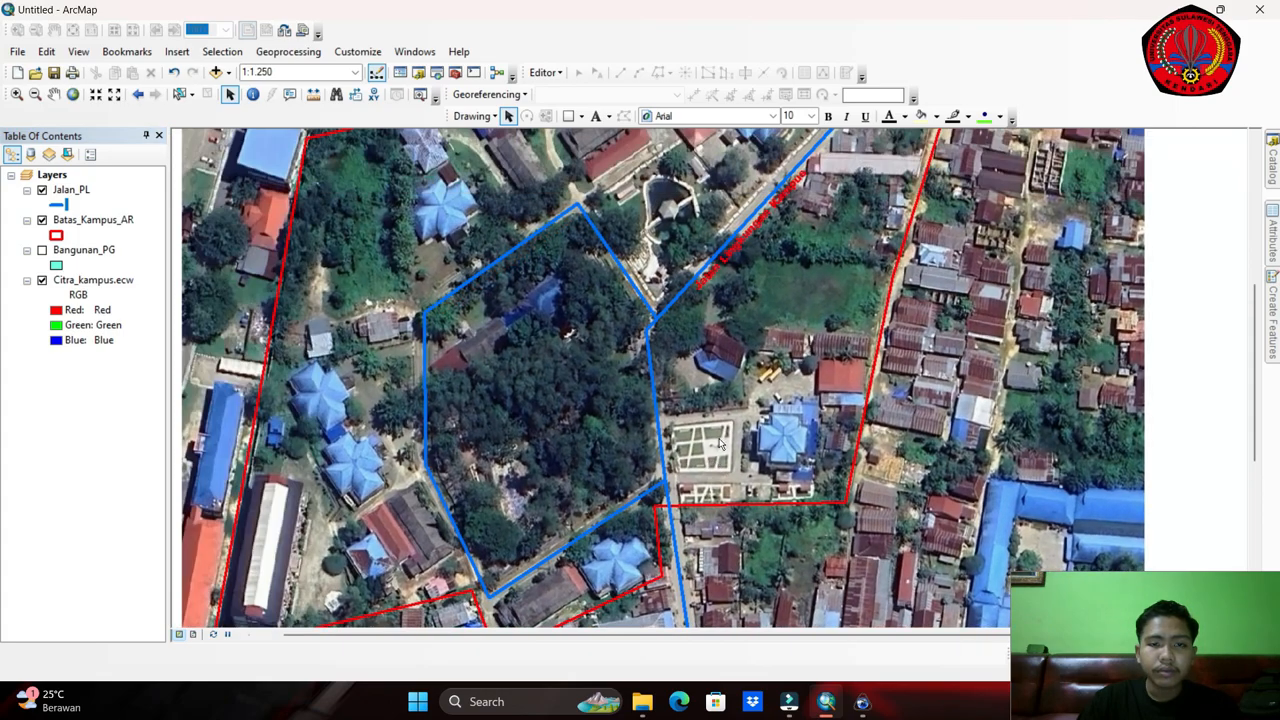
pyautogui.scroll(2, 744, 393)
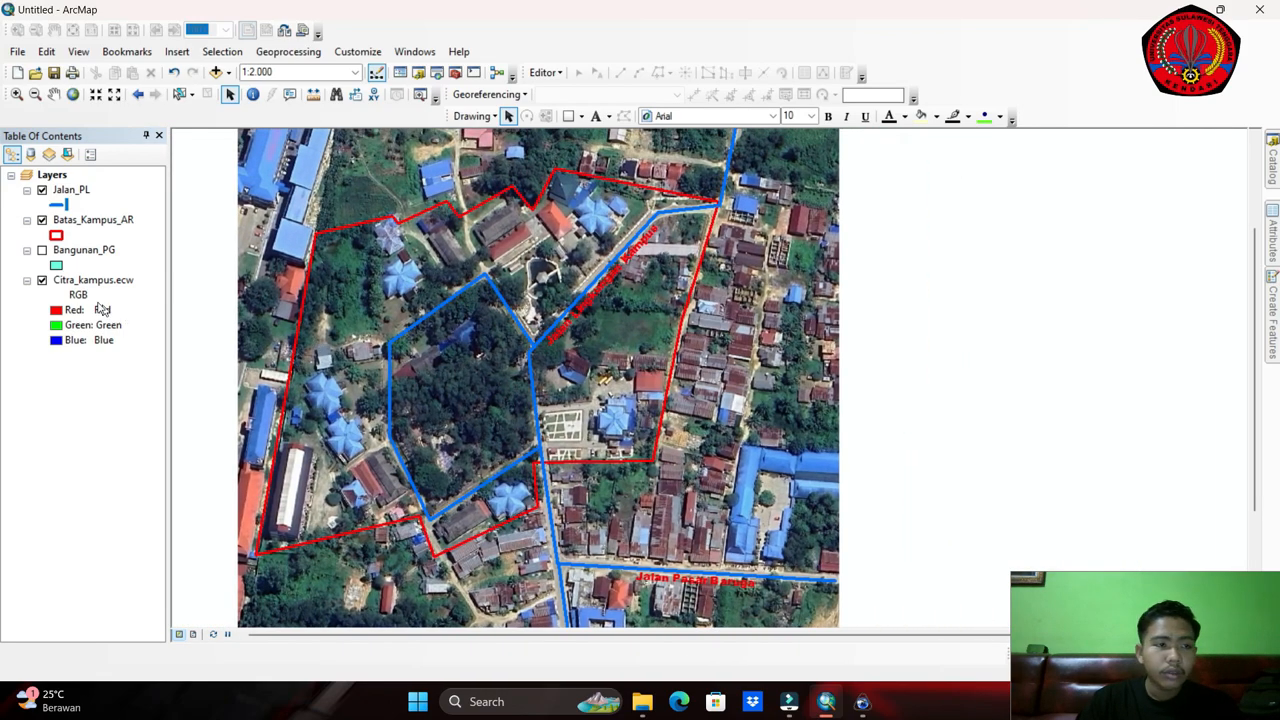
pyautogui.click(42, 250)
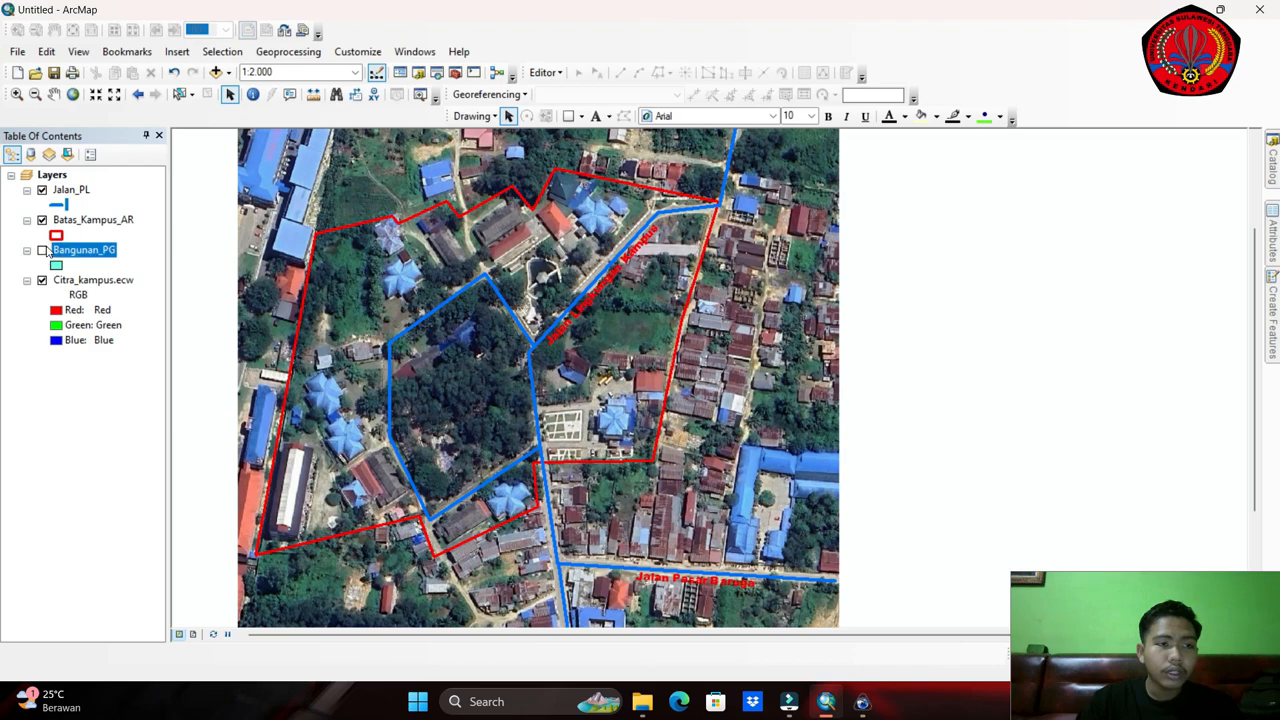
pyautogui.moveTo(583, 350); pyautogui.dragTo(669, 292)
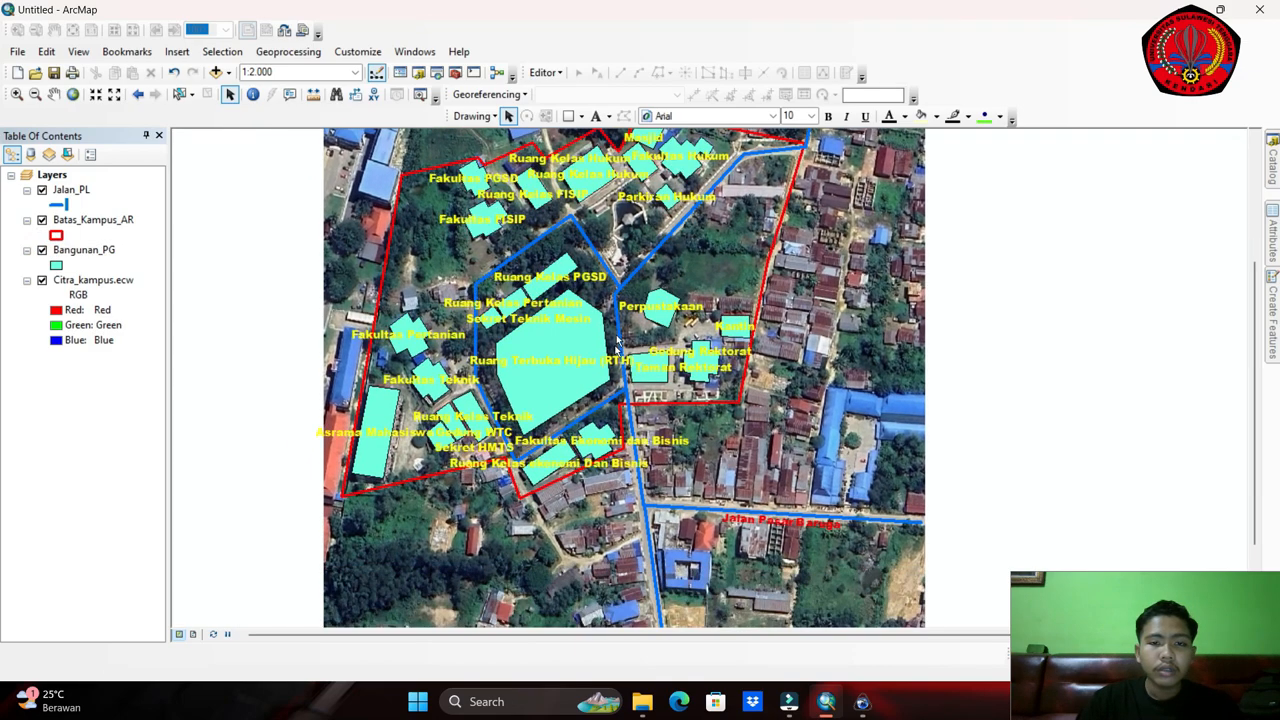
# Turn off feature labels for the Jalan_PL roads.
pyautogui.rightClick(76, 192)
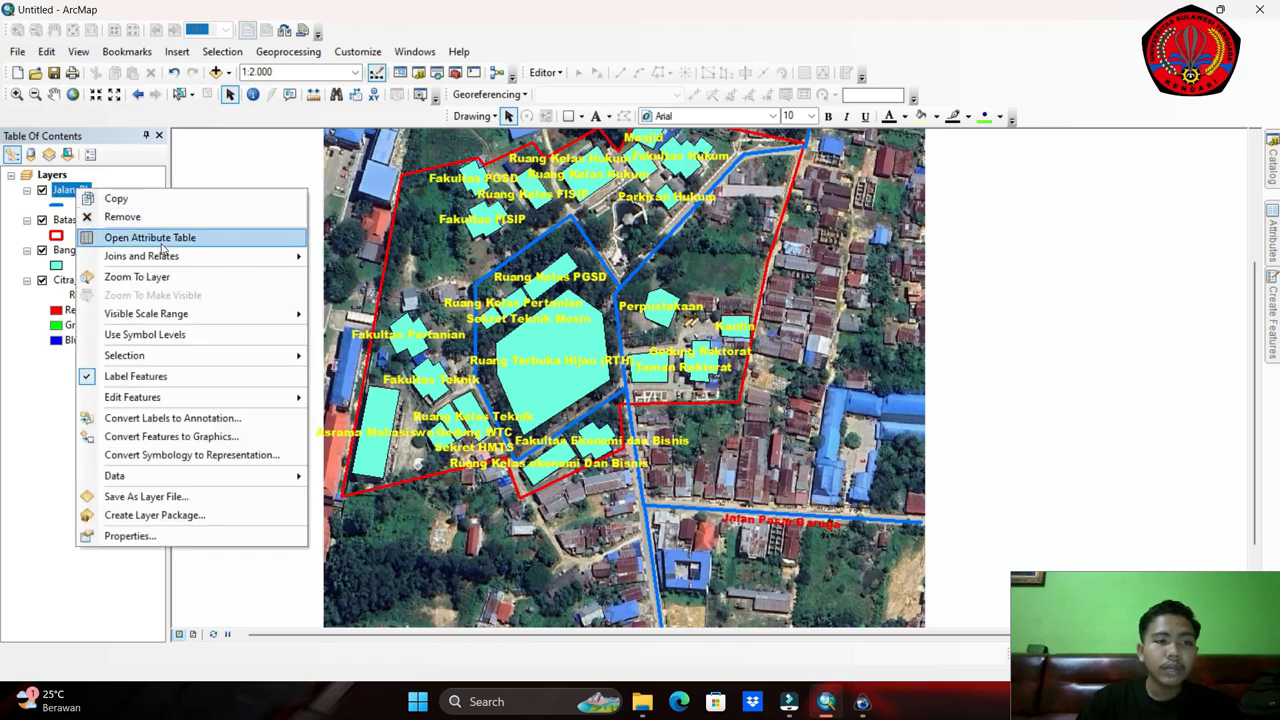
pyautogui.click(90, 378)
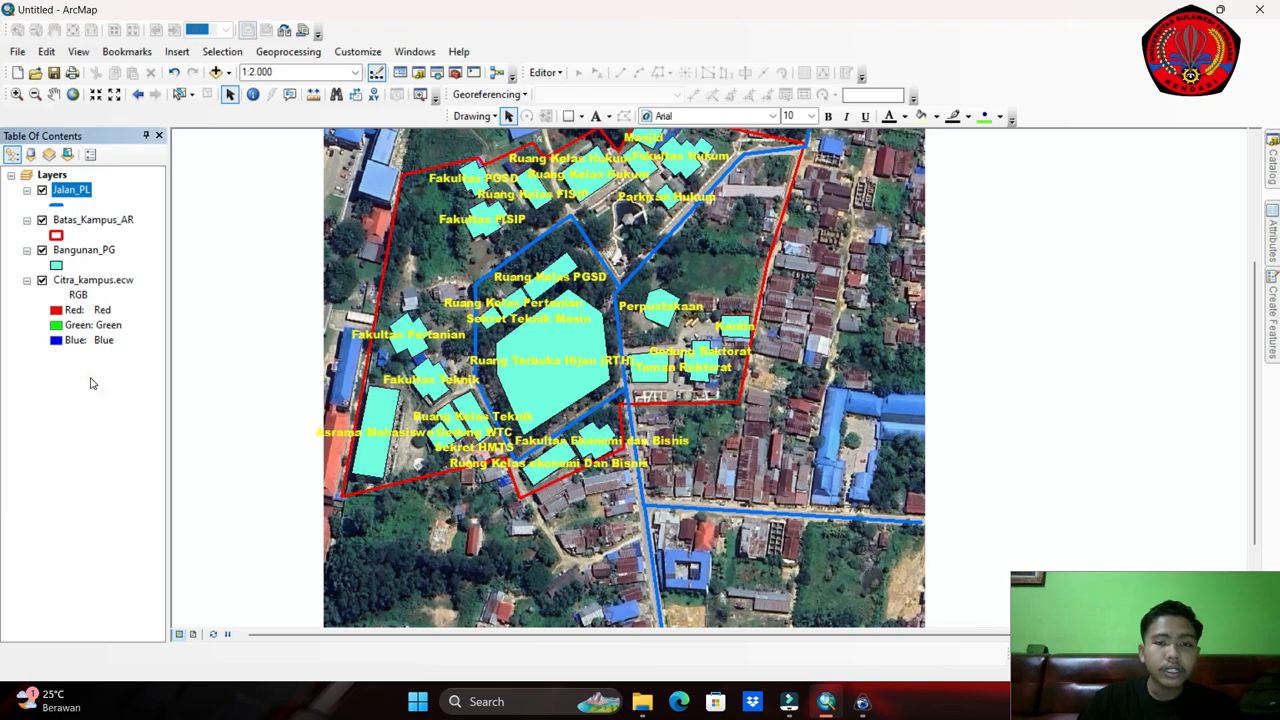
pyautogui.rightClick(54, 222)
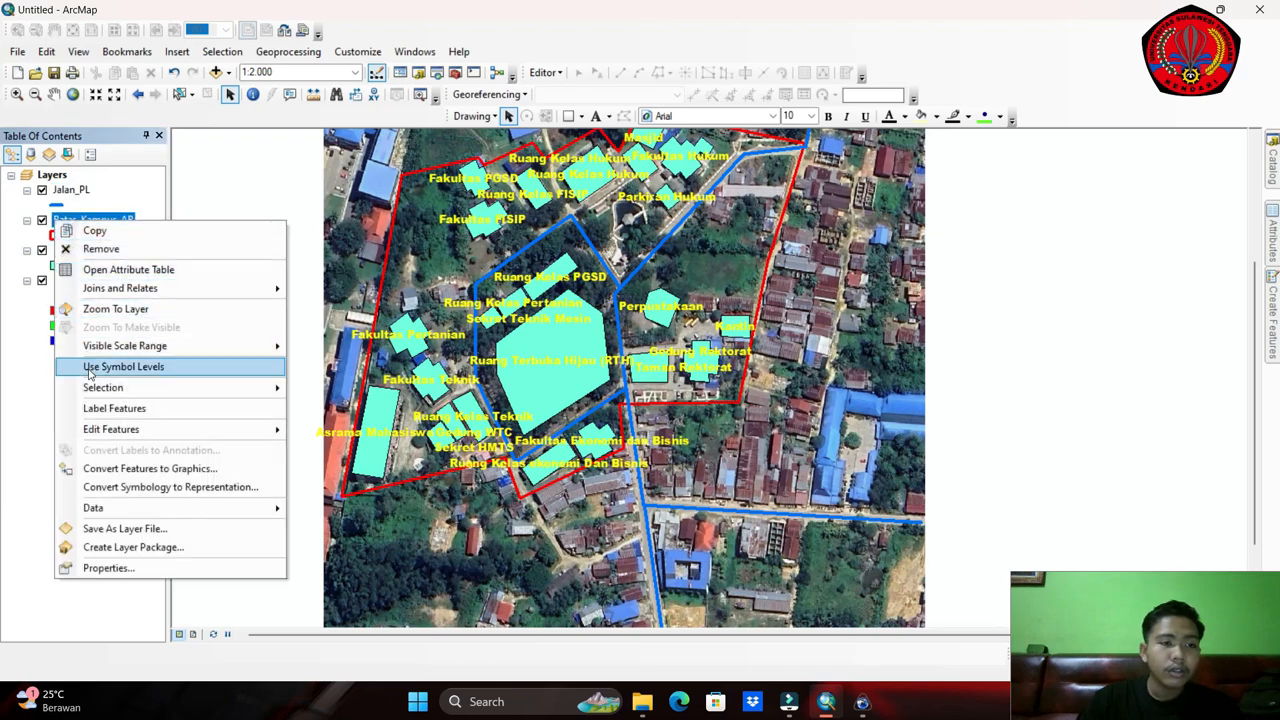
# Turn the Bangunan_PG feature labels off and back on to compare the map with and without building names.
pyautogui.rightClick(44, 252)
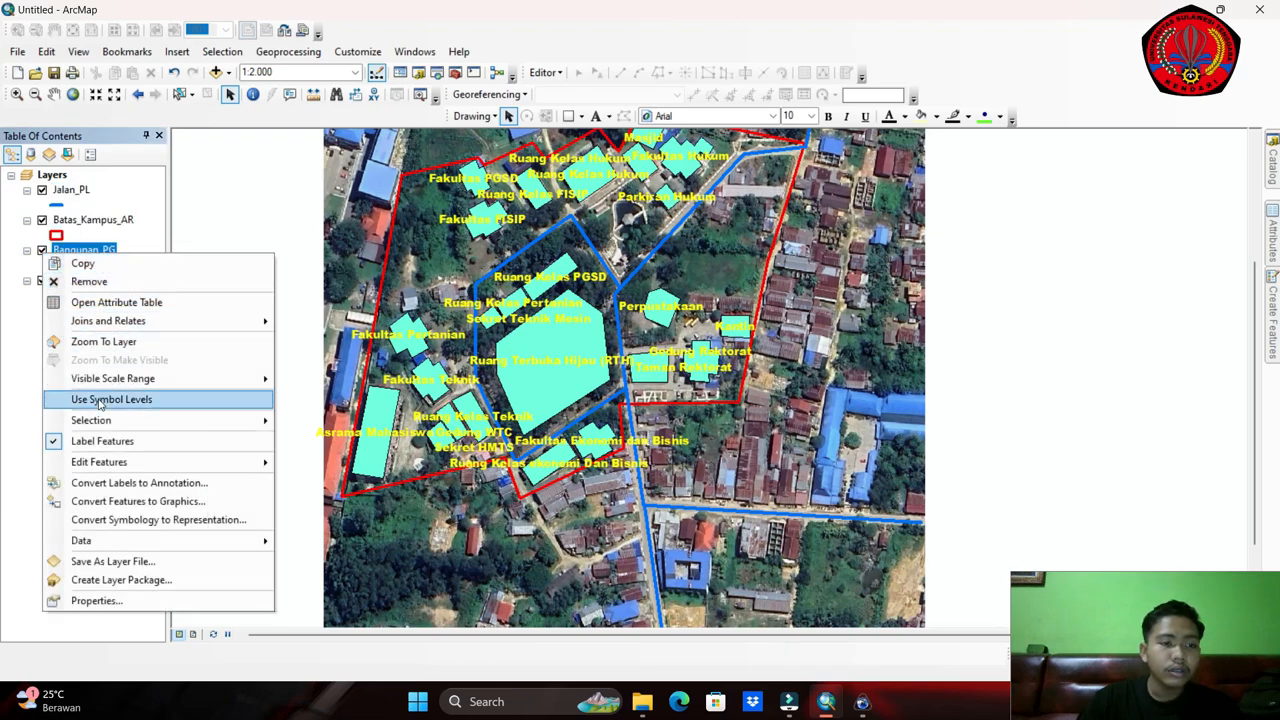
pyautogui.click(102, 442)
pyautogui.scroll(1, 740, 340)
pyautogui.scroll(-3, 742, 342)
pyautogui.scroll(2, 783, 323)
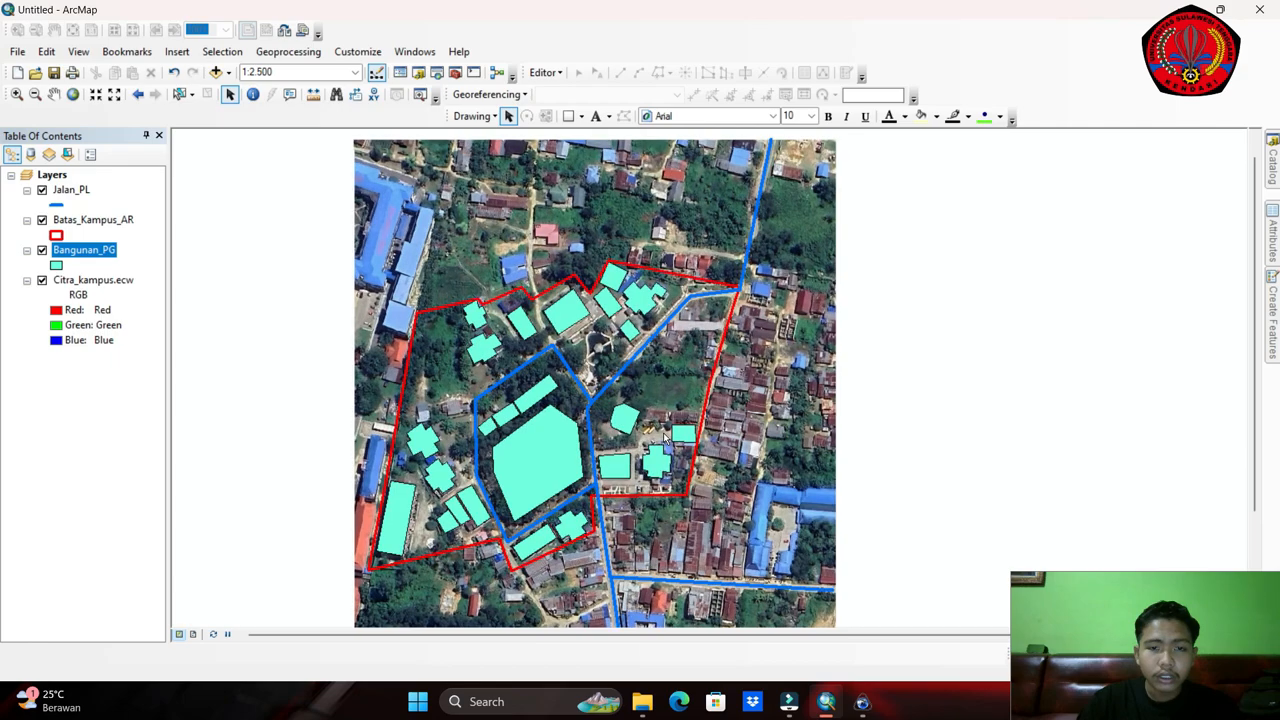
pyautogui.rightClick(89, 258)
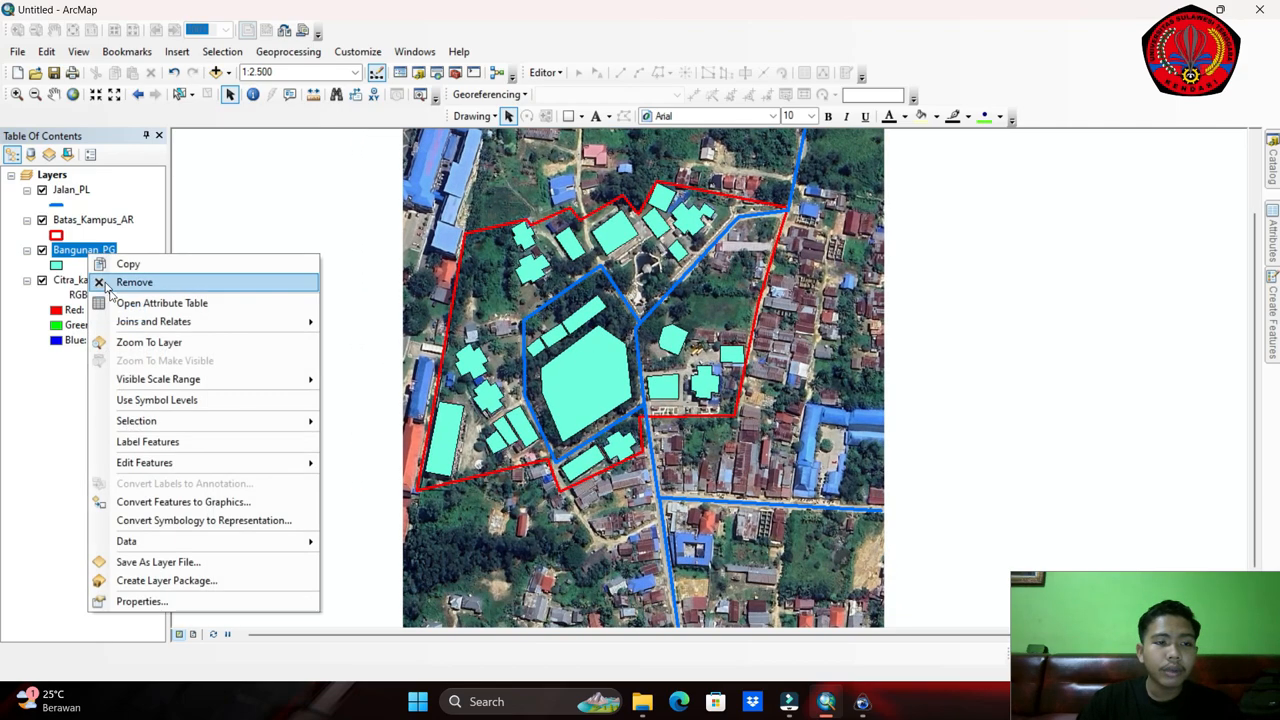
pyautogui.click(124, 441)
# Change the Bangunan_PG label text color to red and accept the layer properties.
pyautogui.scroll(3, 642, 334)
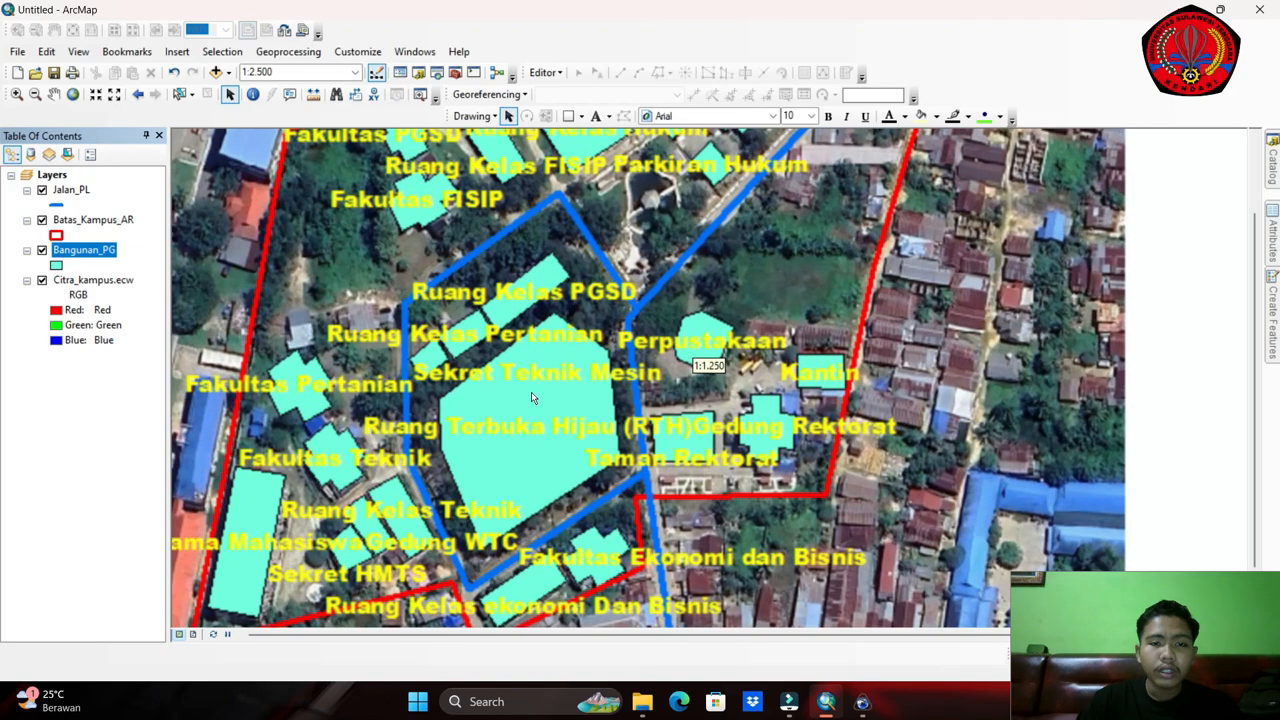
pyautogui.scroll(2, 532, 398)
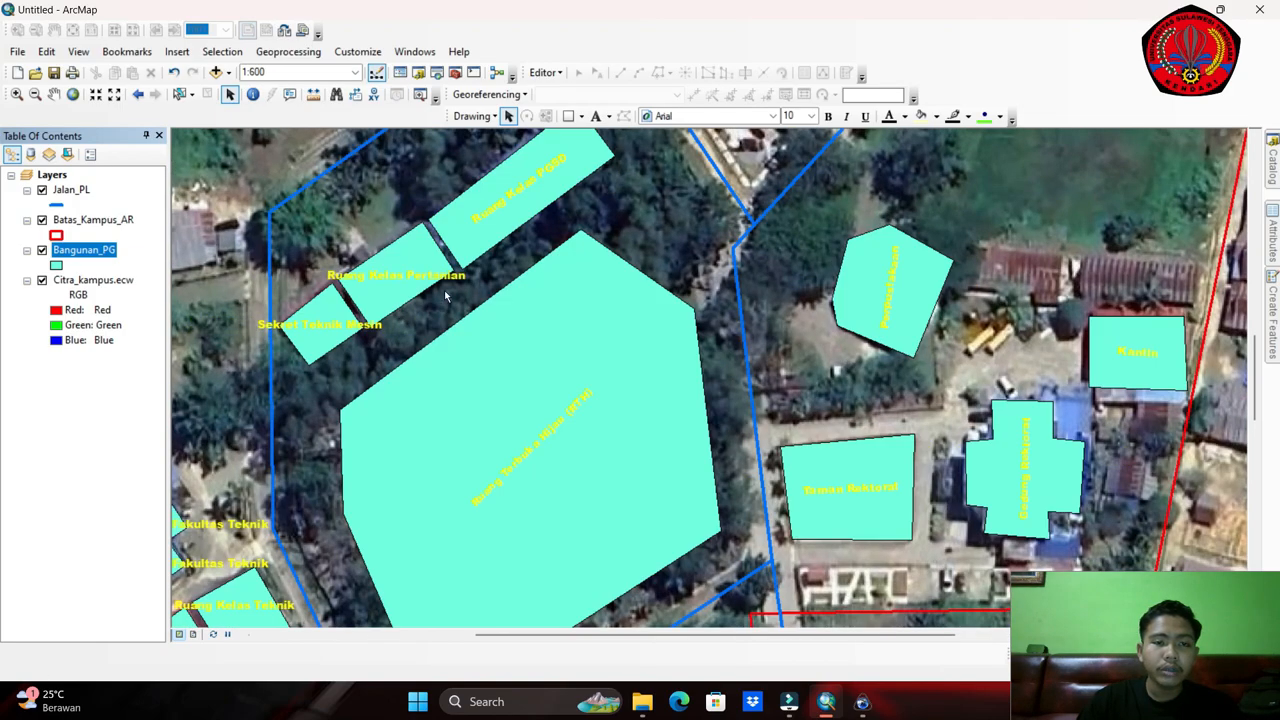
pyautogui.moveTo(892, 323); pyautogui.dragTo(734, 331)
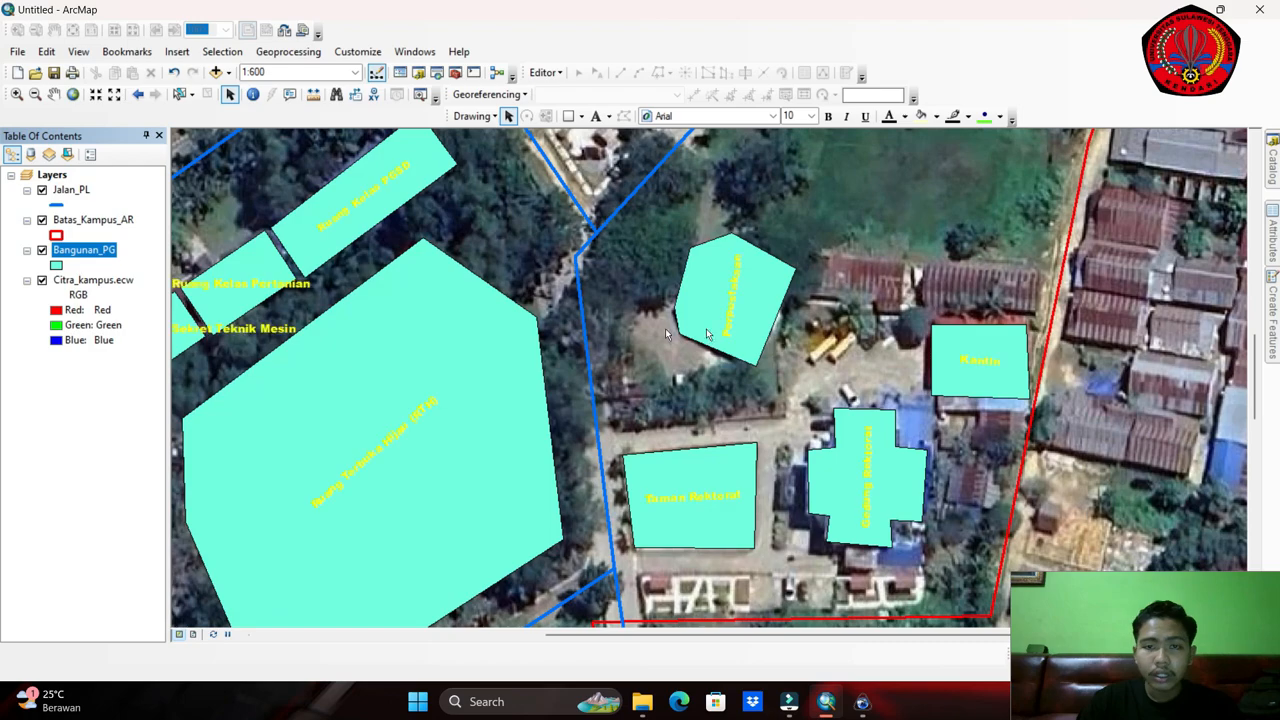
pyautogui.rightClick(84, 256)
pyautogui.click(290, 577)
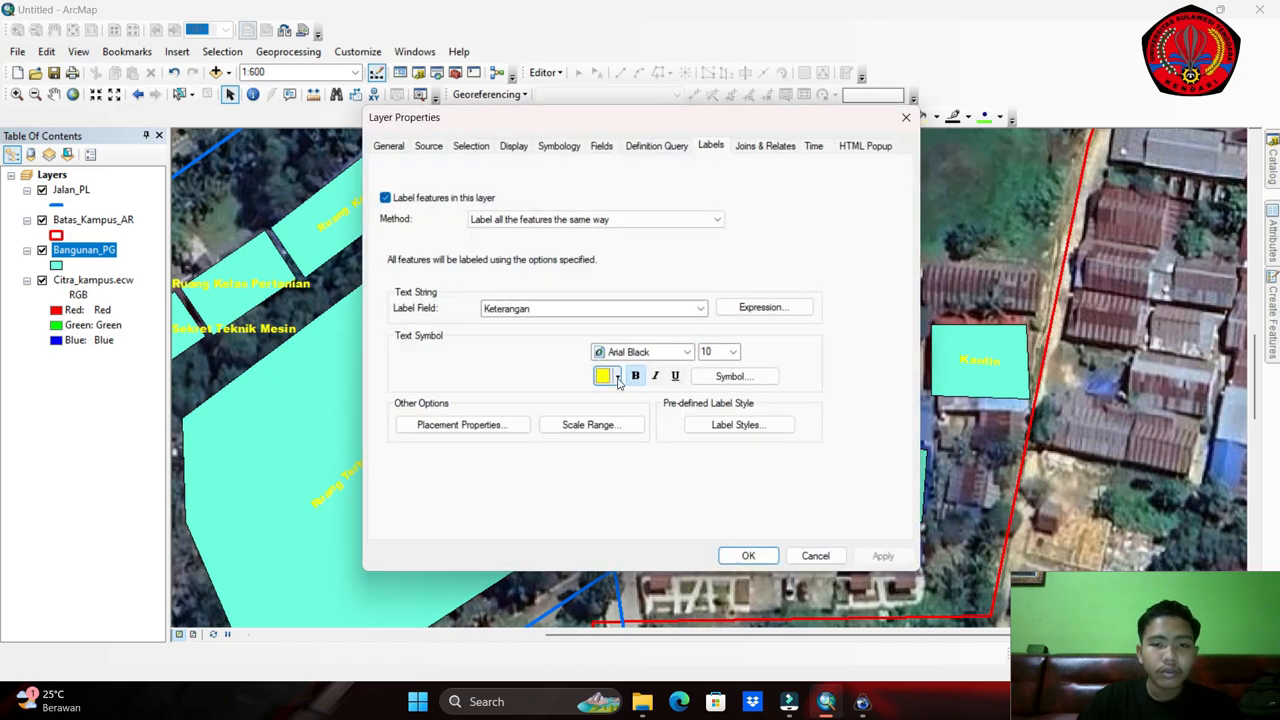
pyautogui.click(618, 378)
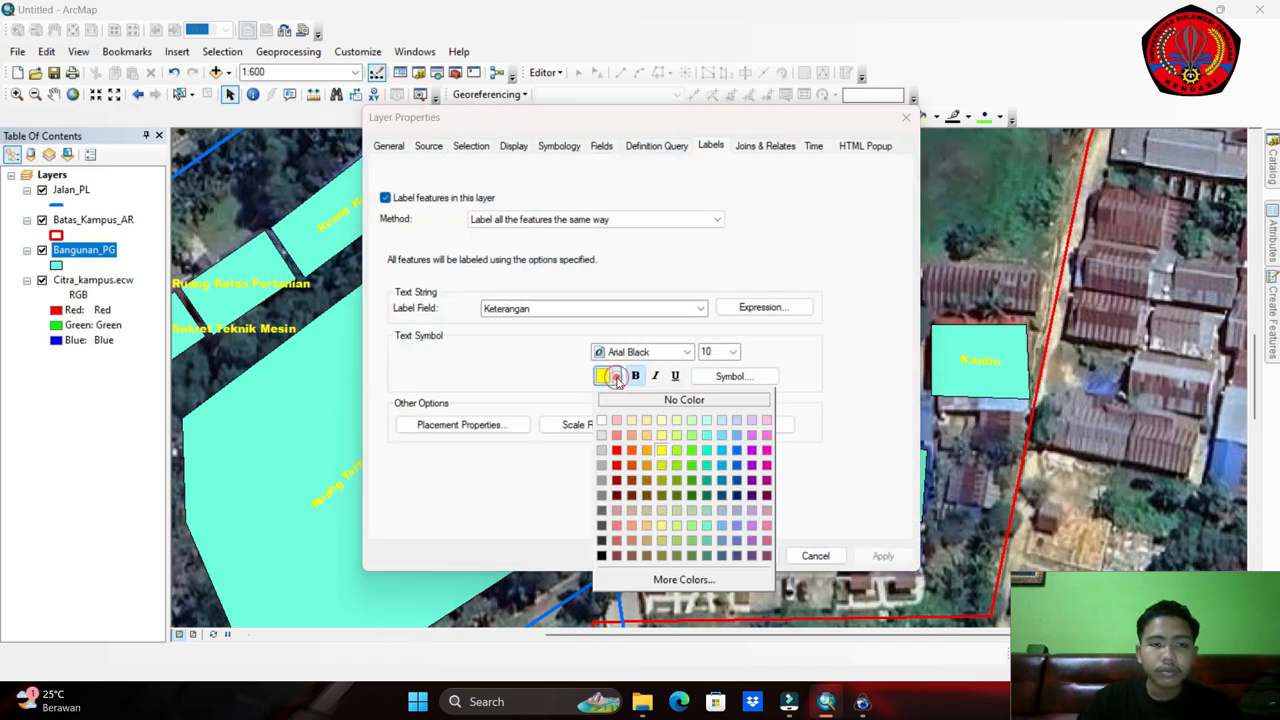
pyautogui.click(617, 452)
pyautogui.click(732, 556)
pyautogui.moveTo(538, 448); pyautogui.dragTo(811, 336)
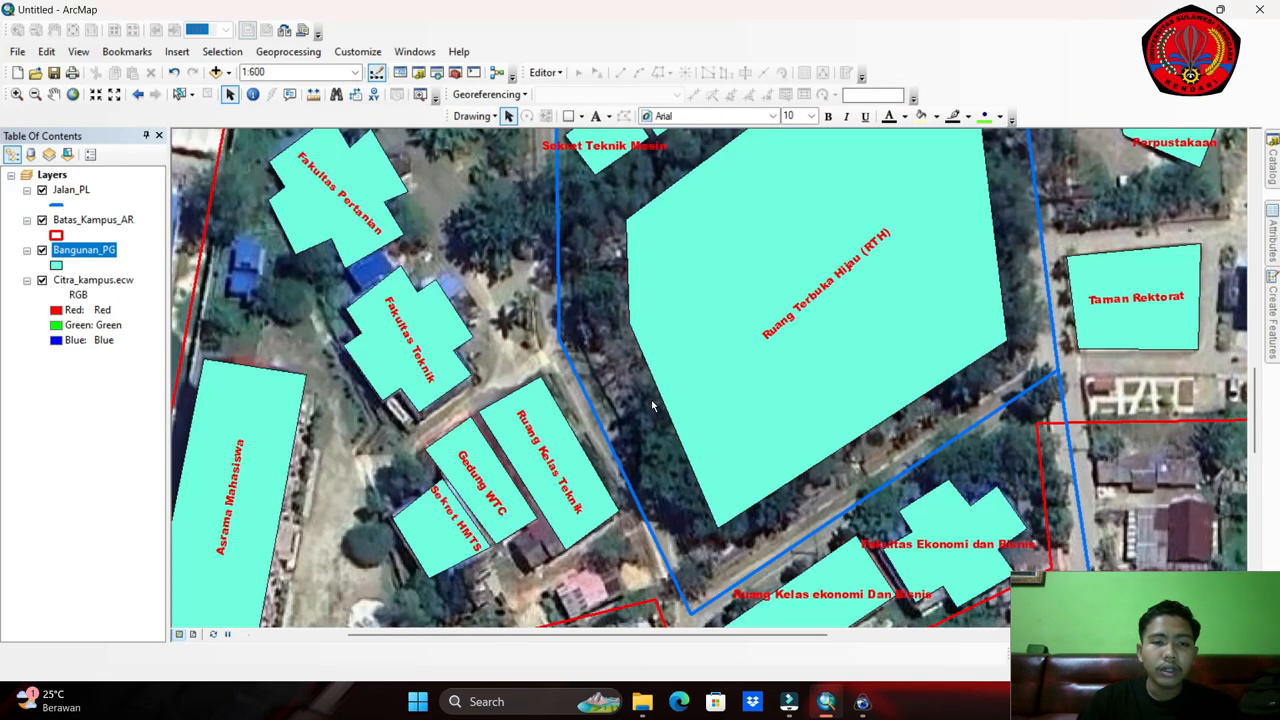
pyautogui.scroll(2, 655, 405)
pyautogui.scroll(2, 825, 345)
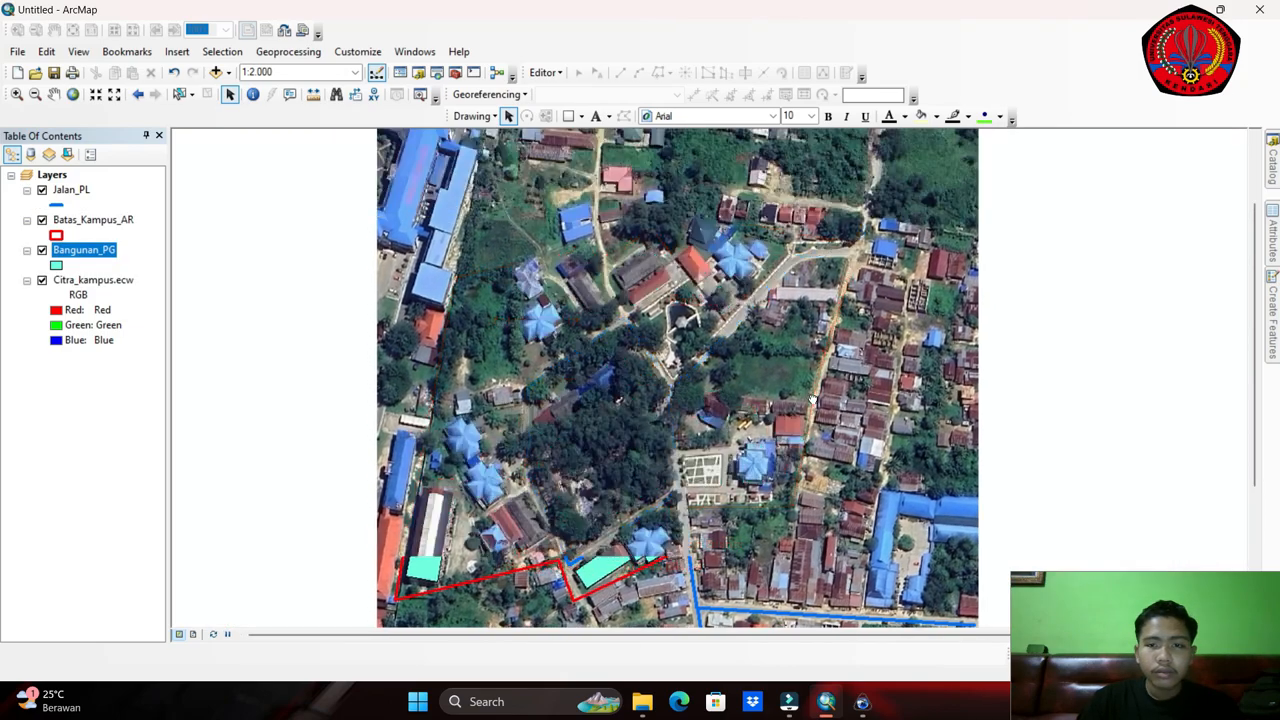
pyautogui.scroll(2, 794, 361)
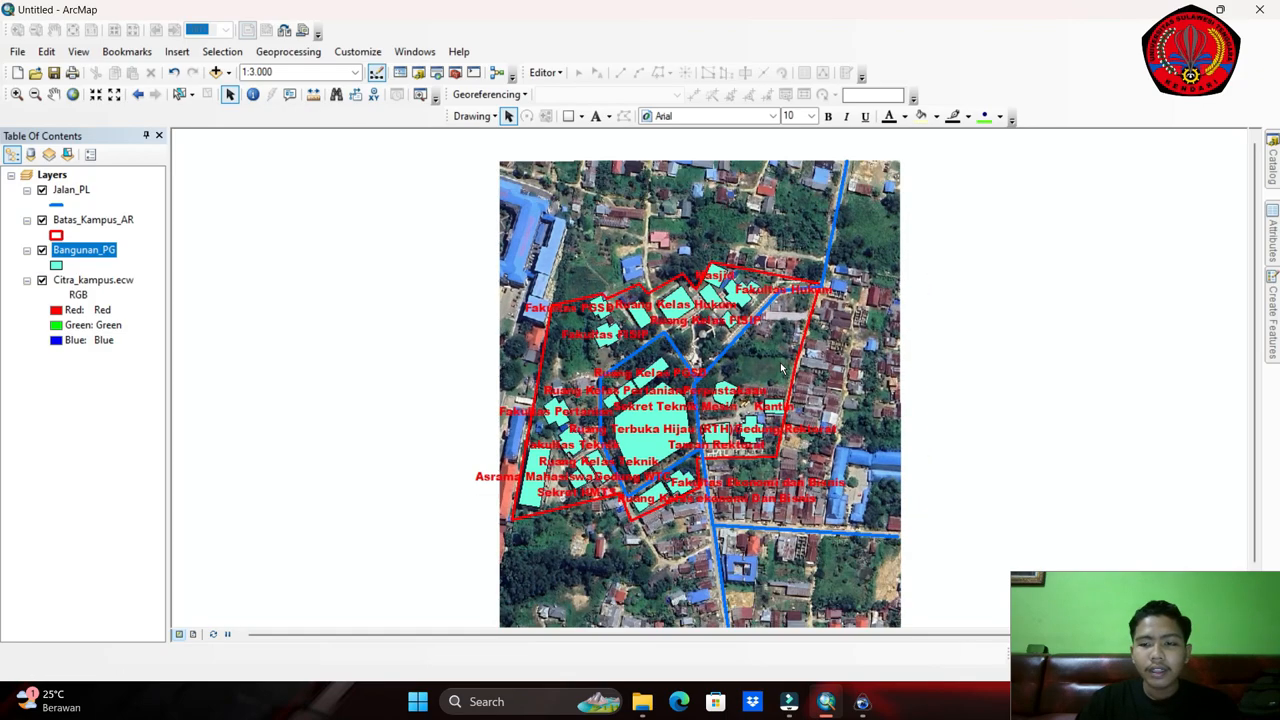
pyautogui.moveTo(778, 335); pyautogui.dragTo(715, 316)
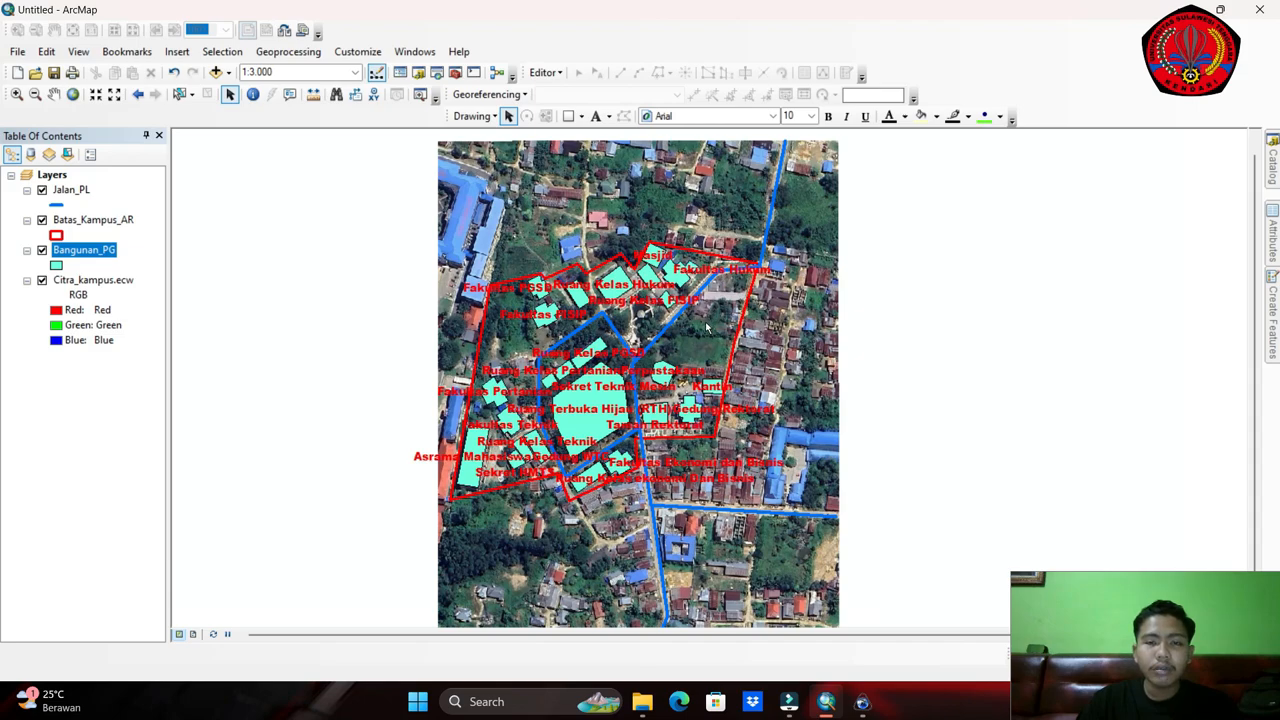